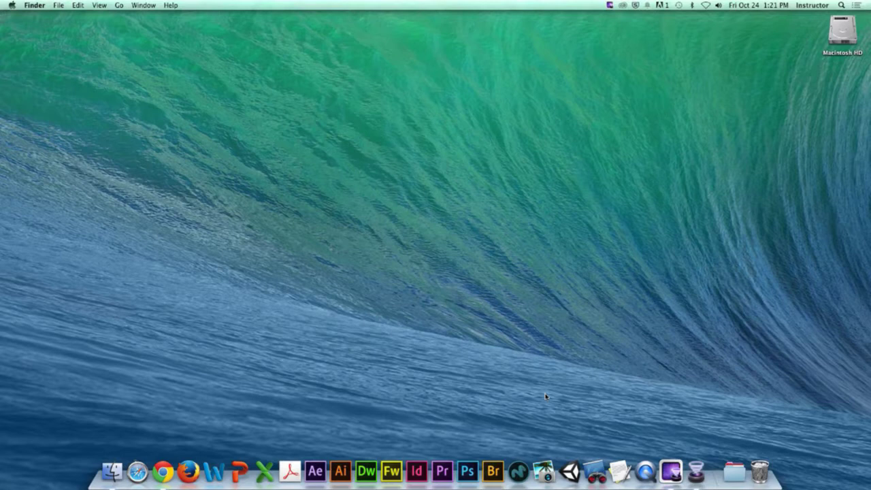
# Step: Launch MODO and switch the workspace to the Model layout
pyautogui.click(517, 471)
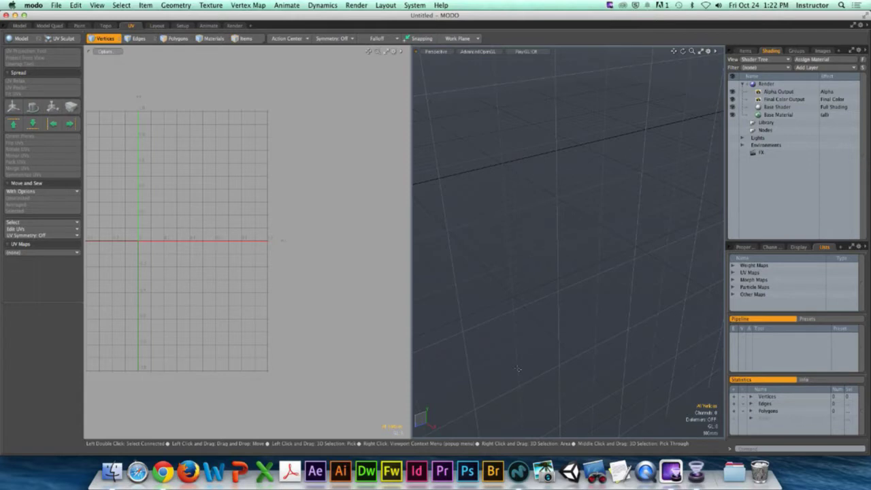
pyautogui.click(21, 25)
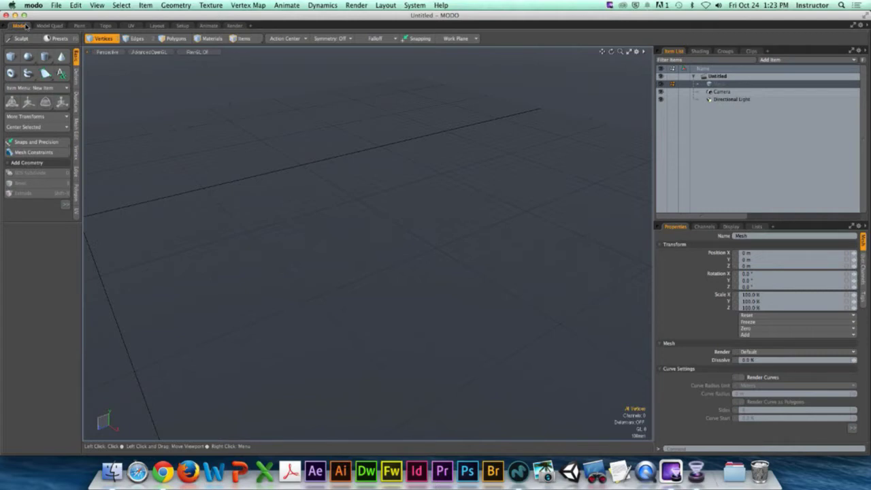
# Step: Draw a flat rectangular plane with the Cube tool, about 179 m by 110 m, lying across the origin
pyautogui.keyDown('alt'); pyautogui.moveTo(272, 136); pyautogui.dragTo(313, 208); pyautogui.keyUp('alt')
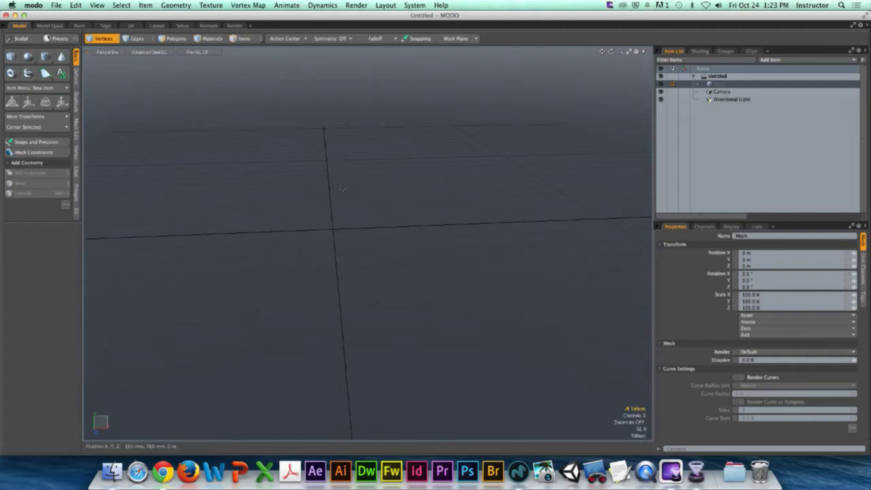
pyautogui.keyDown('alt'); pyautogui.moveTo(342, 189); pyautogui.dragTo(358, 205); pyautogui.keyUp('alt')
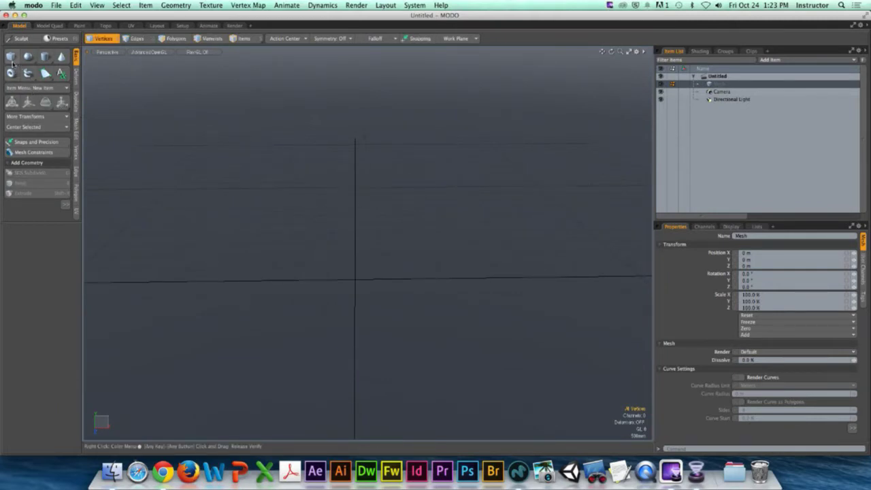
pyautogui.click(11, 57)
pyautogui.keyDown('alt'); pyautogui.moveTo(197, 169); pyautogui.dragTo(296, 227); pyautogui.keyUp('alt')
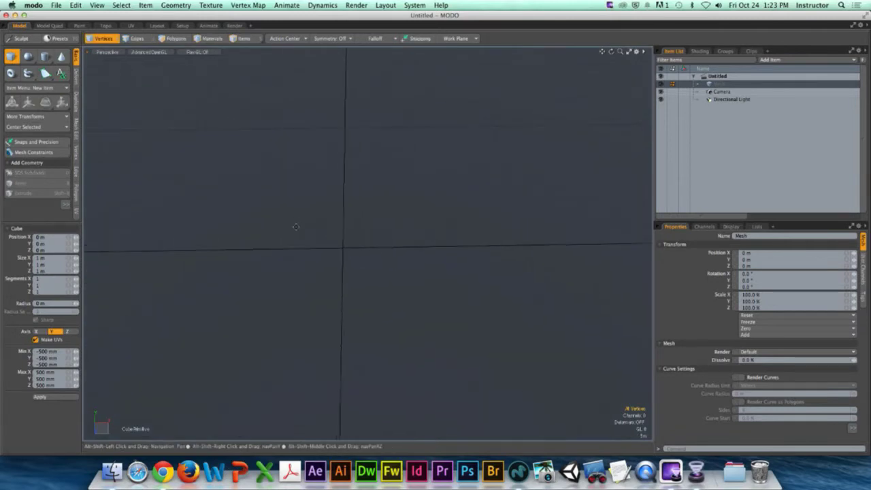
pyautogui.moveTo(204, 136)
pyautogui.mouseDown()
pyautogui.moveTo(159, 101)
pyautogui.moveTo(120, 123)
pyautogui.mouseUp()
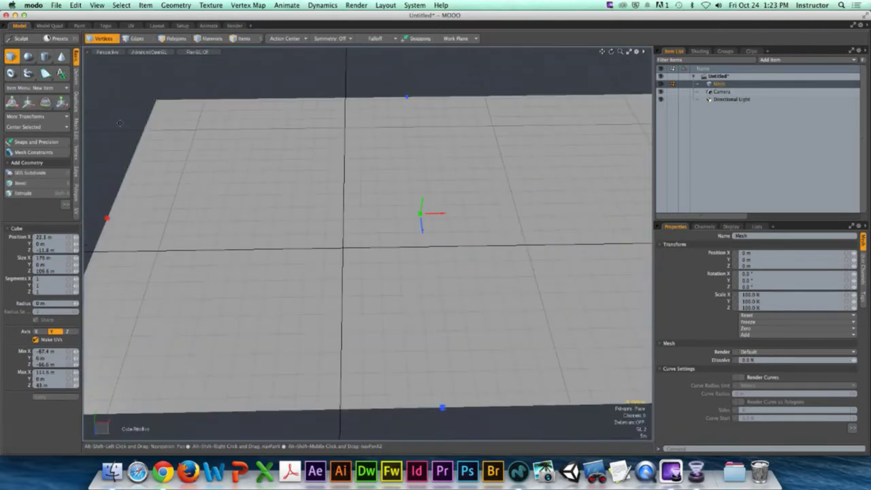
pyautogui.press('space')
pyautogui.press('3')
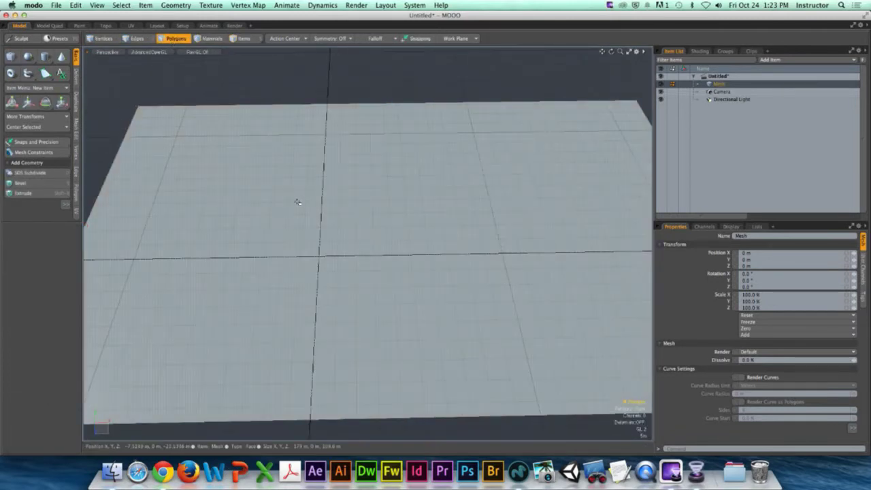
pyautogui.click(298, 202)
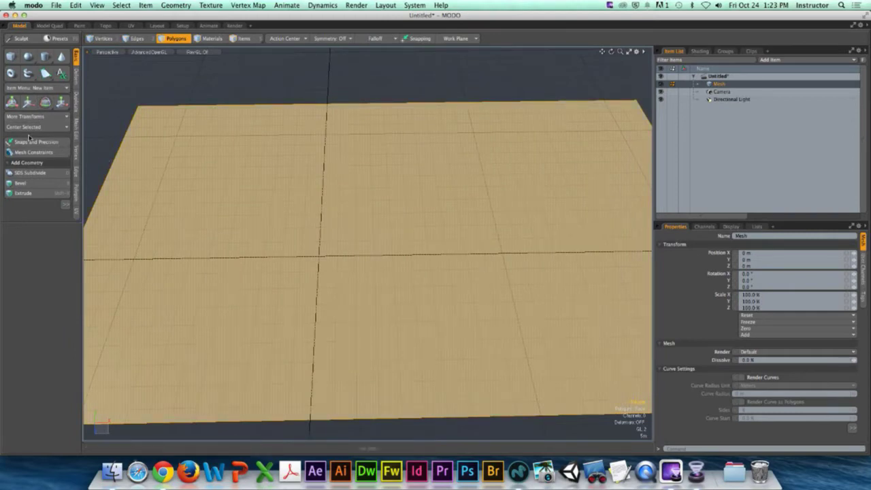
pyautogui.keyDown('alt'); pyautogui.moveTo(218, 96); pyautogui.dragTo(326, 135); pyautogui.keyUp('alt')
pyautogui.click(233, 103)
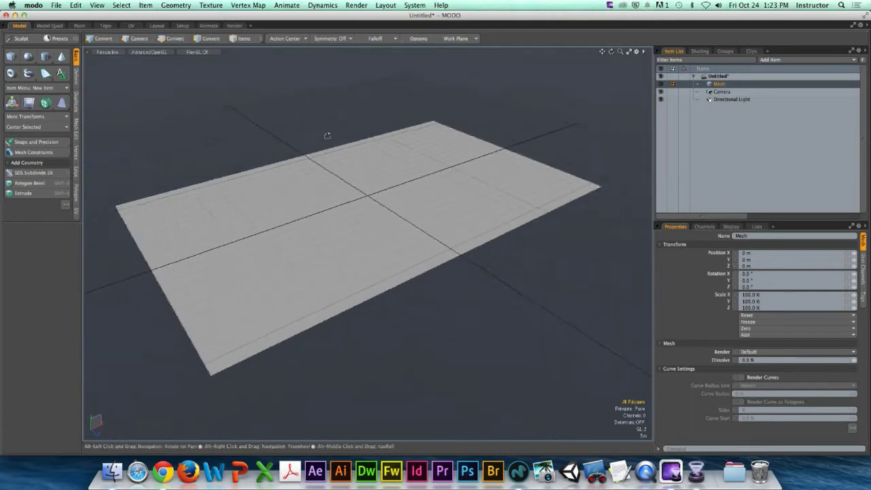
# Step: Rename the plane's mesh item as Ground
pyautogui.scroll(5, 344, 154)
pyautogui.doubleClick(767, 83)
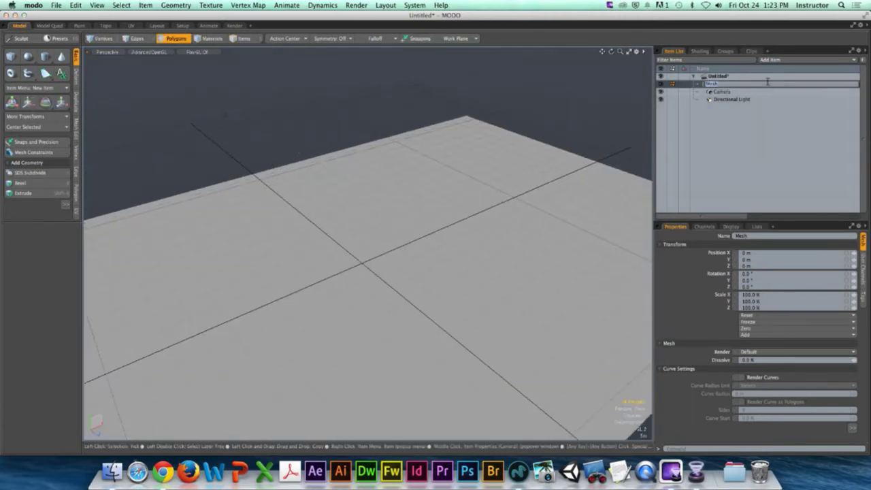
pyautogui.write('Ground')
pyautogui.press('Return')
# Step: Add a sphere about 1 m across, centred on the origin, as its own mesh item
pyautogui.keyDown('alt'); pyautogui.moveTo(383, 111); pyautogui.dragTo(424, 171); pyautogui.keyUp('alt')
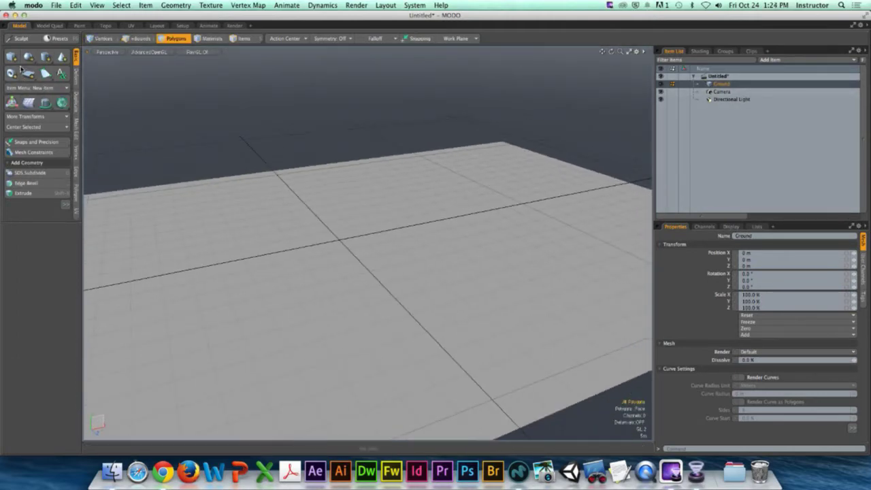
pyautogui.click(28, 59)
pyautogui.moveTo(341, 245); pyautogui.dragTo(409, 193)
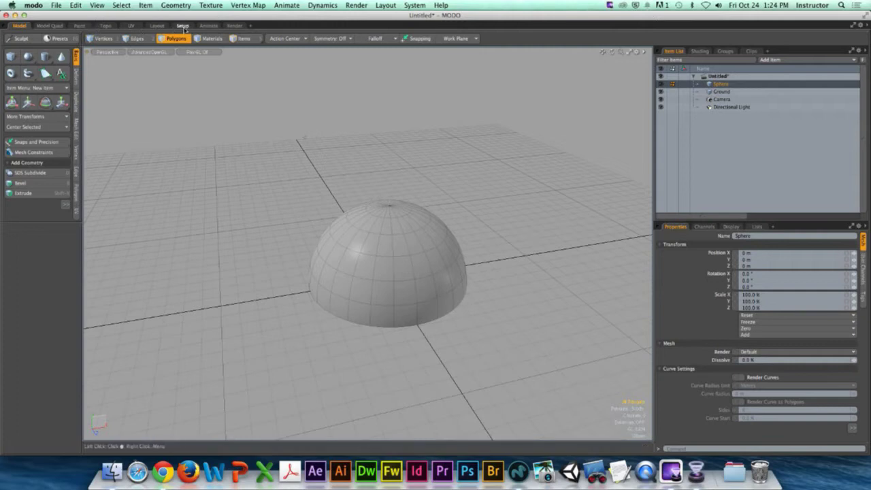
# Step: Switch to the Animate layout and set it up with a single large perspective viewport and no Graph Editor
pyautogui.click(208, 25)
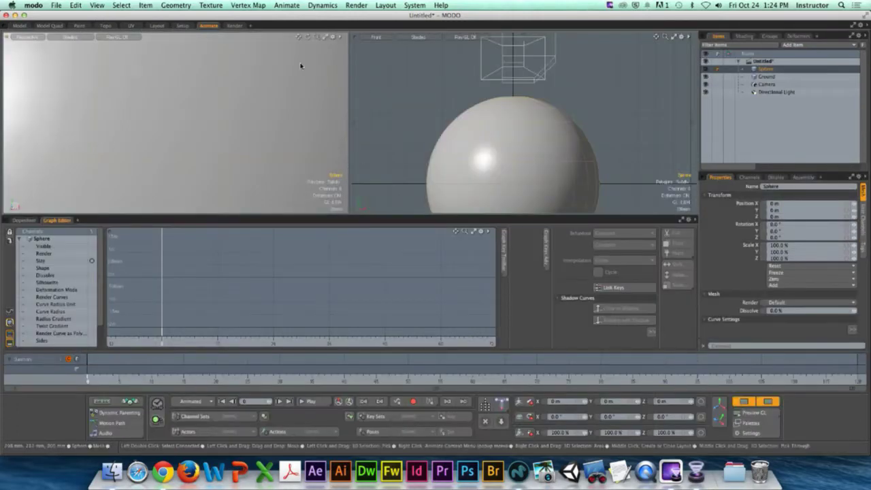
pyautogui.keyDown('alt'); pyautogui.moveTo(258, 77); pyautogui.dragTo(235, 110); pyautogui.keyUp('alt')
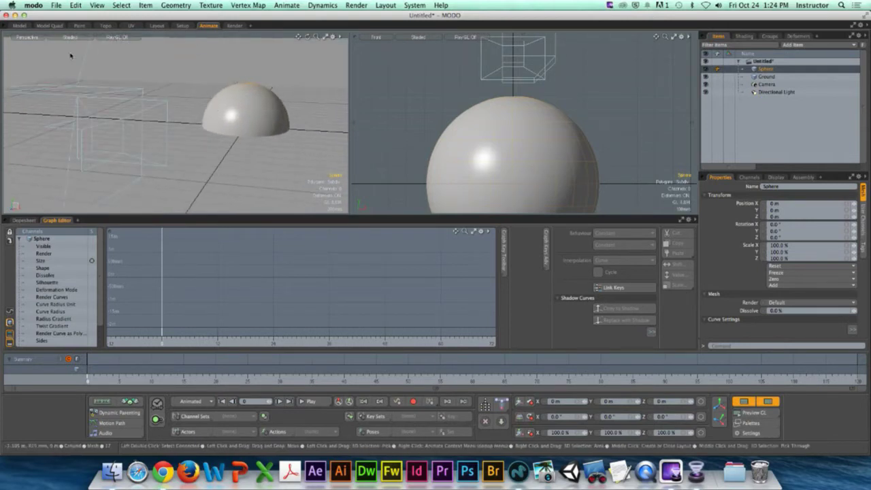
pyautogui.click(7, 41)
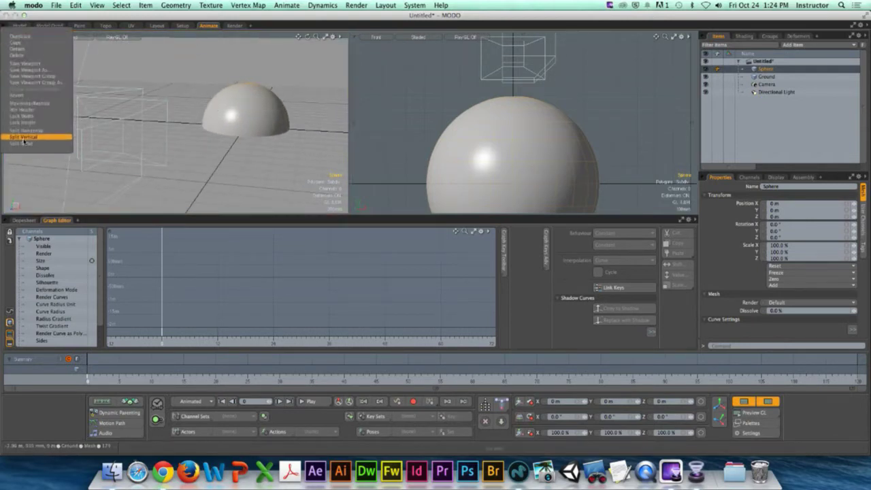
pyautogui.click(16, 55)
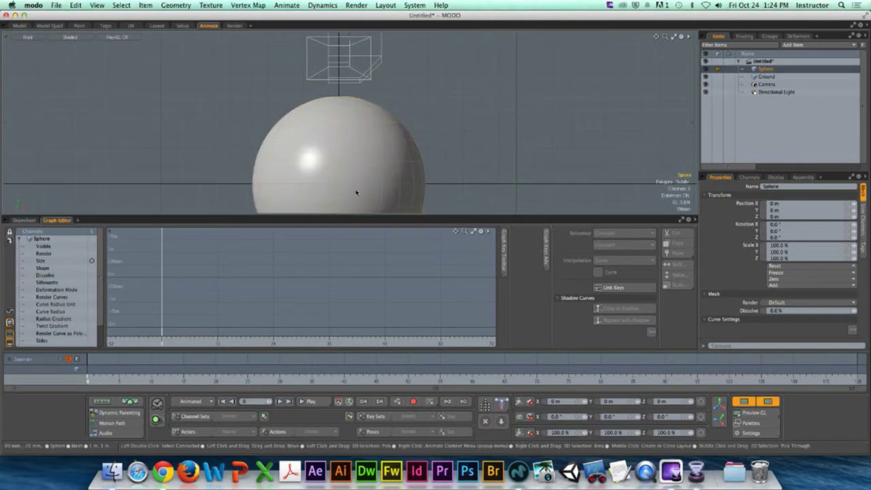
pyautogui.moveTo(402, 217)
pyautogui.mouseDown()
pyautogui.moveTo(406, 348)
pyautogui.moveTo(381, 313)
pyautogui.moveTo(381, 235)
pyautogui.moveTo(381, 243)
pyautogui.mouseUp()
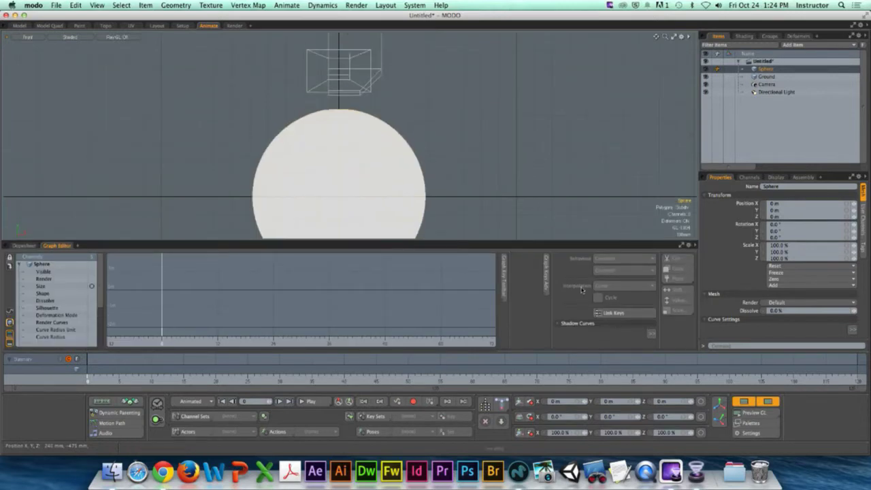
pyautogui.moveTo(360, 213)
pyautogui.keyDown('alt'); pyautogui.mouseDown()
pyautogui.moveTo(418, 204)
pyautogui.moveTo(472, 162)
pyautogui.moveTo(329, 204)
pyautogui.moveTo(417, 226)
pyautogui.moveTo(420, 220)
pyautogui.moveTo(399, 237)
pyautogui.mouseUp(); pyautogui.keyUp('alt')
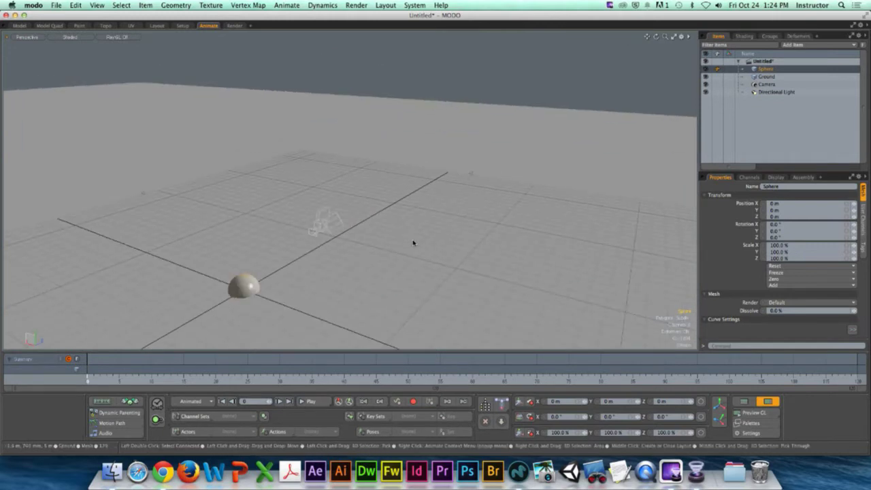
# Step: Turn off the grid display in the perspective viewport
pyautogui.press('o')
pyautogui.click(428, 279)
pyautogui.click(573, 149)
pyautogui.keyDown('ctrl'); pyautogui.keyDown('alt'); pyautogui.moveTo(573, 149); pyautogui.dragTo(418, 184); pyautogui.keyUp('alt'); pyautogui.keyUp('ctrl')
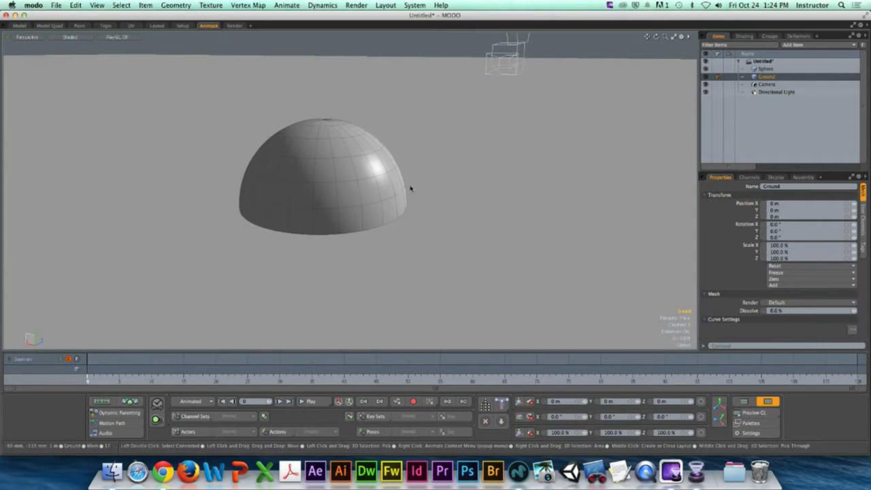
# Step: Select all the sphere's polygons and assign them a new material named Sphere
pyautogui.press('Tab')
pyautogui.click(328, 183)
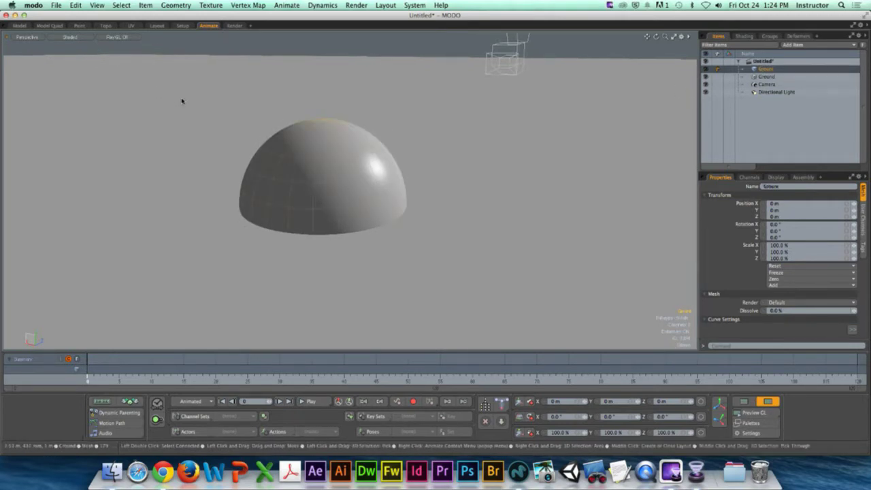
pyautogui.press('3')
pyautogui.doubleClick(296, 160)
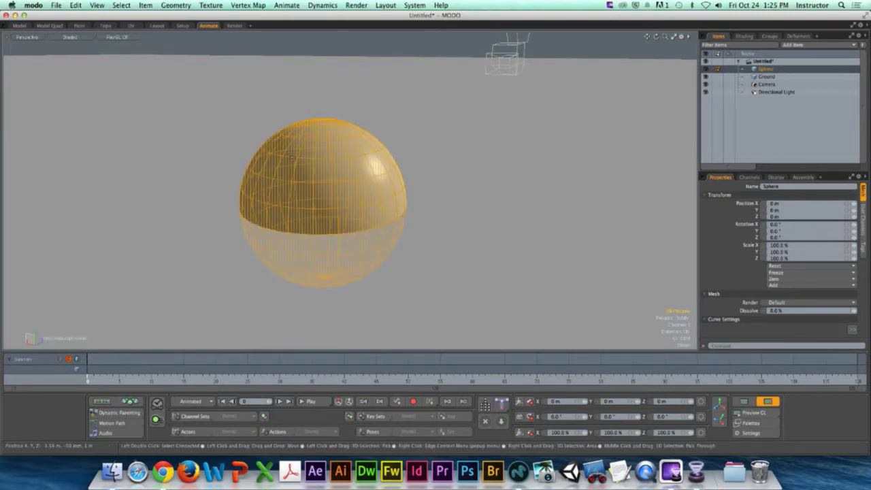
pyautogui.write('m')
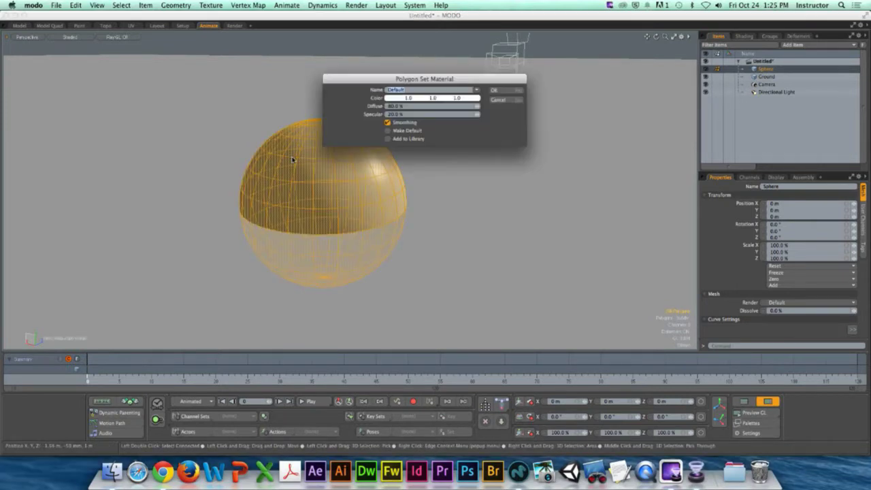
pyautogui.write('Sphere')
pyautogui.press('Return')
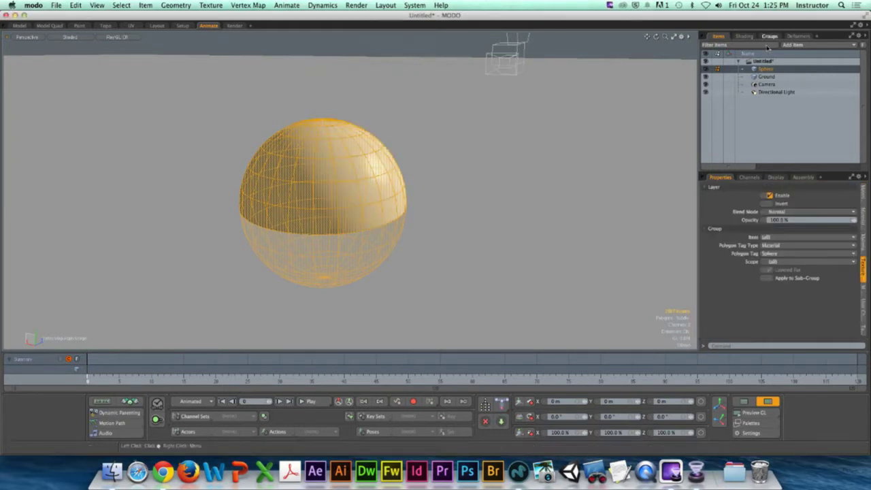
# Step: Set the Sphere material's diffuse color to a dark blue of about 0.08, 0.12, 0.55
pyautogui.click(744, 36)
pyautogui.click(726, 100)
pyautogui.click(744, 108)
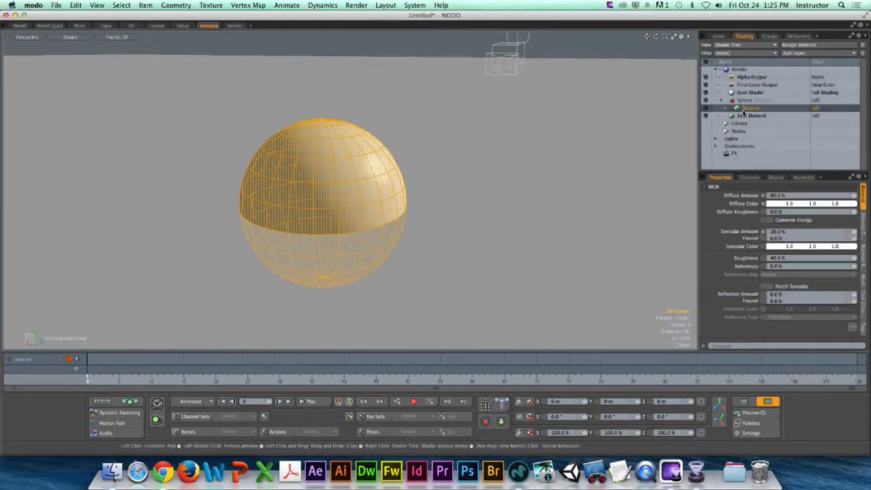
pyautogui.click(809, 203)
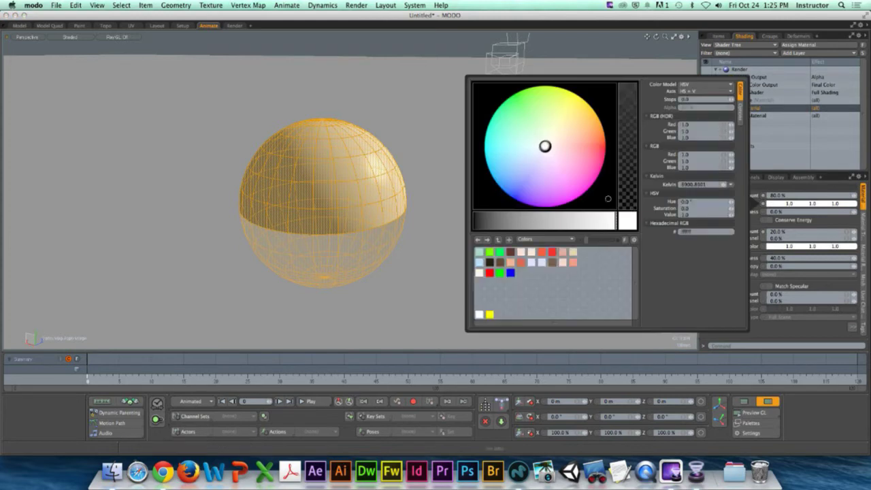
pyautogui.moveTo(608, 198); pyautogui.dragTo(514, 188)
pyautogui.moveTo(591, 220); pyautogui.dragTo(552, 221)
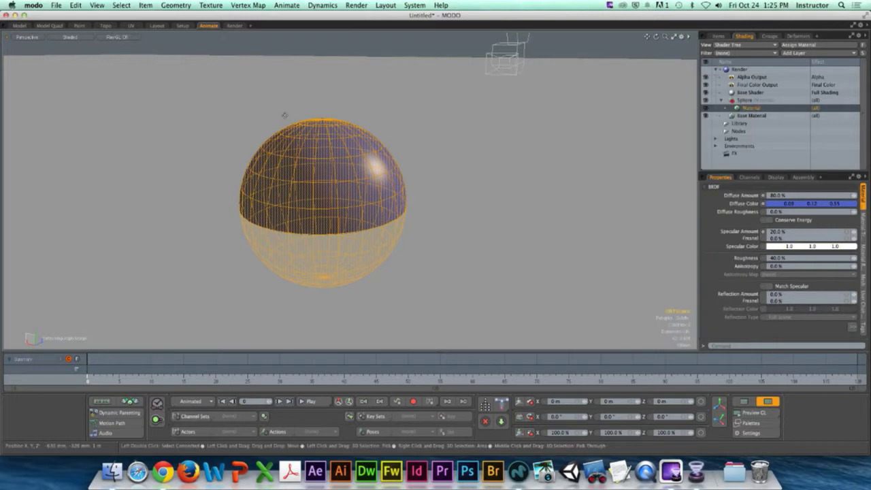
# Step: Deselect the sphere's polygons and hide lights and cameras in the perspective viewport
pyautogui.click(363, 59)
pyautogui.keyDown('ctrl'); pyautogui.keyDown('alt'); pyautogui.moveTo(363, 60); pyautogui.dragTo(413, 192); pyautogui.keyUp('alt'); pyautogui.keyUp('ctrl')
pyautogui.press('o')
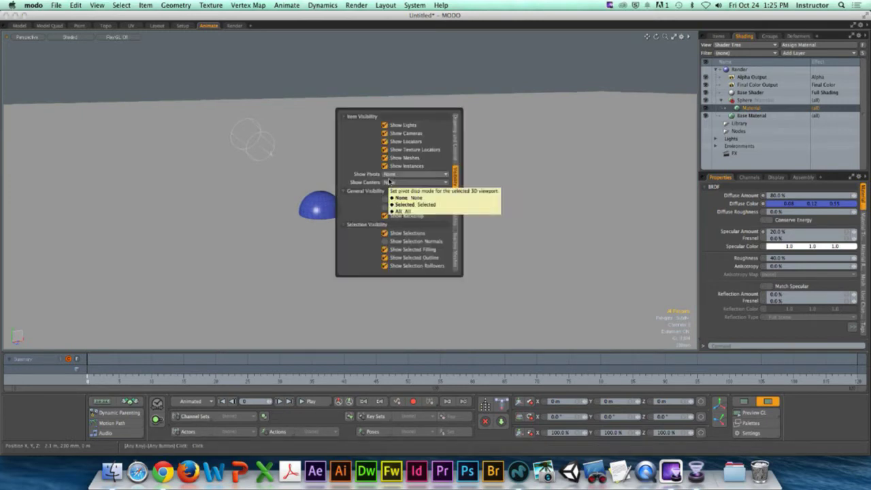
pyautogui.moveTo(411, 126); pyautogui.dragTo(413, 138)
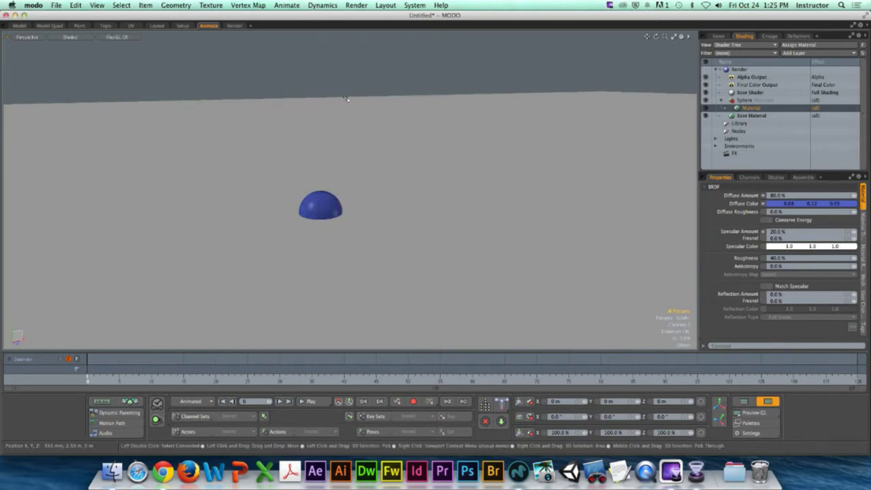
# Step: Return to item selection, select the Sphere item and raise it about 2.7 m above the ground along Y
pyautogui.scroll(3, 408, 178)
pyautogui.click(361, 248)
pyautogui.scroll(-5, 354, 231)
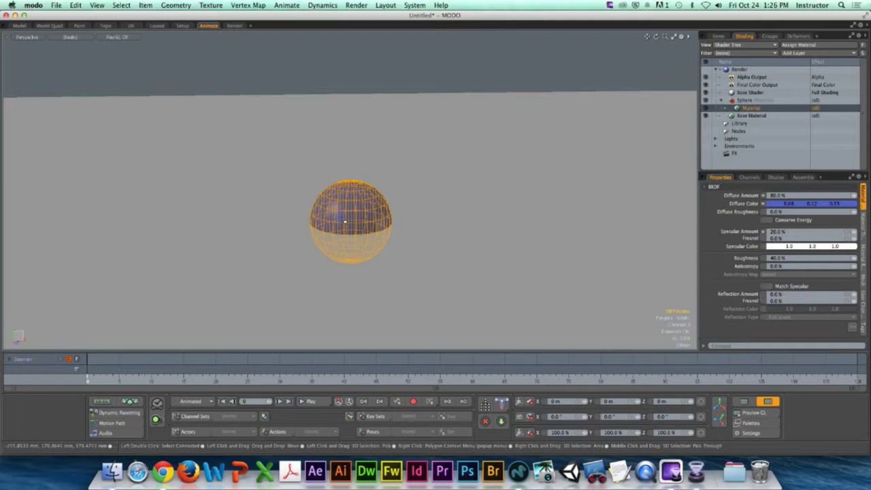
pyautogui.press('Delete')
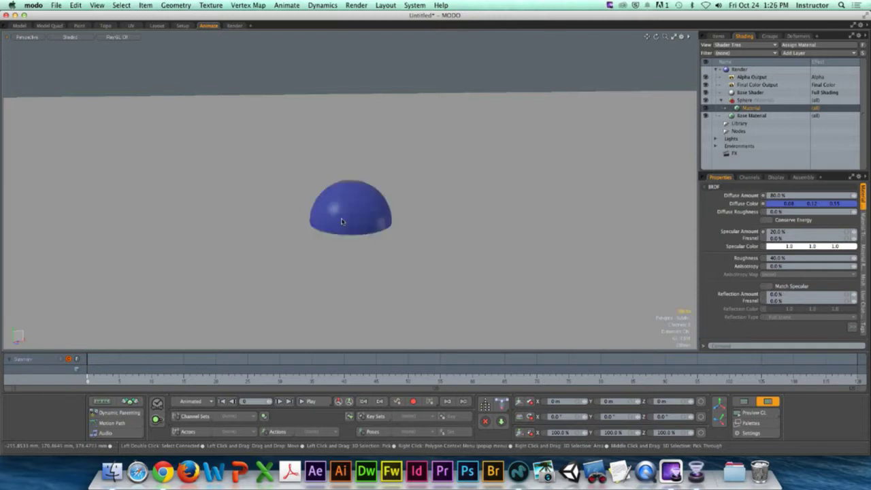
pyautogui.click(341, 221)
pyautogui.moveTo(395, 189)
pyautogui.keyDown('alt'); pyautogui.mouseDown()
pyautogui.moveTo(344, 191)
pyautogui.moveTo(361, 70)
pyautogui.mouseUp(); pyautogui.keyUp('alt')
pyautogui.click(750, 108)
pyautogui.click(716, 37)
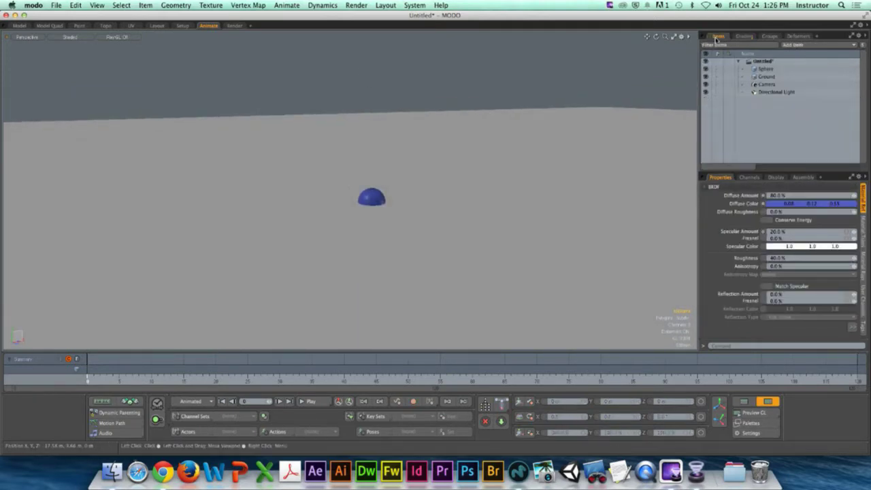
pyautogui.click(765, 68)
pyautogui.keyDown('ctrl'); pyautogui.keyDown('alt'); pyautogui.moveTo(402, 194); pyautogui.dragTo(388, 144); pyautogui.keyUp('alt'); pyautogui.keyUp('ctrl')
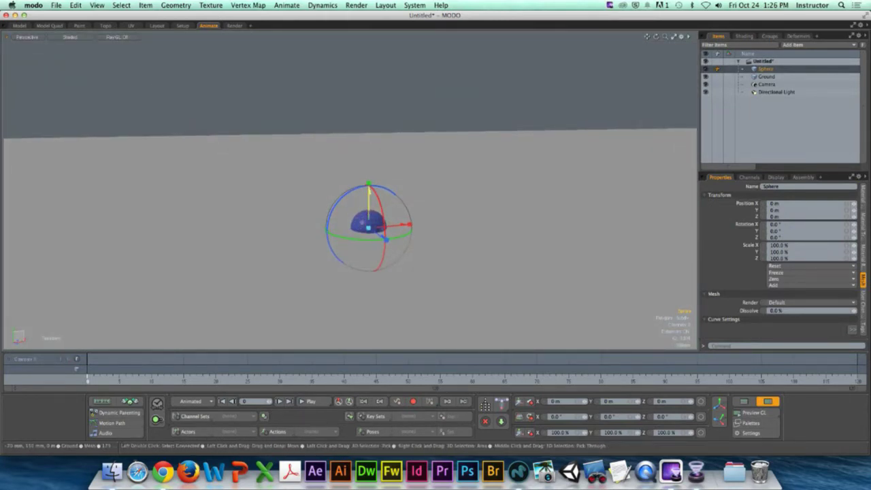
pyautogui.moveTo(358, 259); pyautogui.dragTo(358, 163)
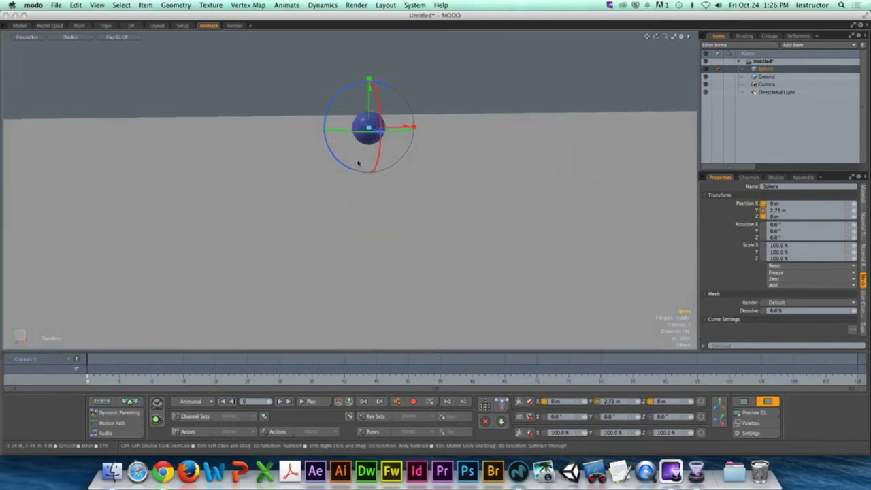
# Step: Move the sphere in the front view to about 8.9 m along X and drop the transform tool
pyautogui.press('KP_1')
pyautogui.moveTo(387, 148); pyautogui.dragTo(533, 159)
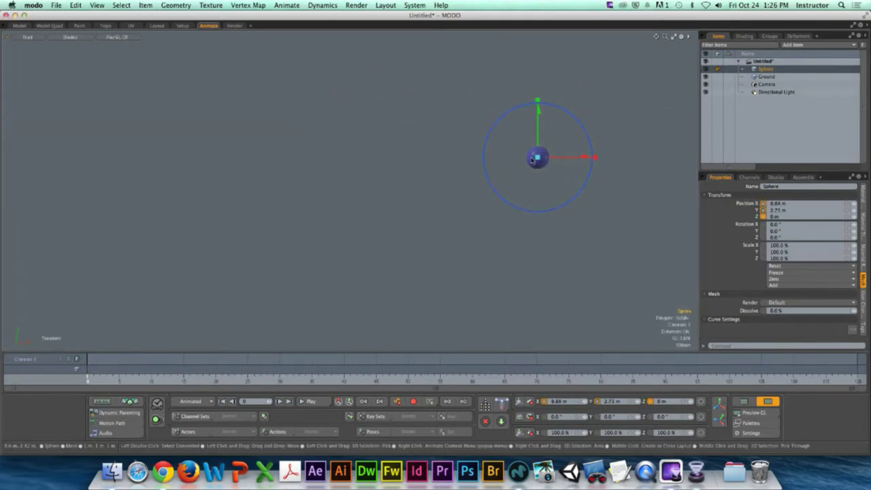
pyautogui.press('space')
pyautogui.scroll(5, 641, 161)
pyautogui.scroll(-3, 487, 208)
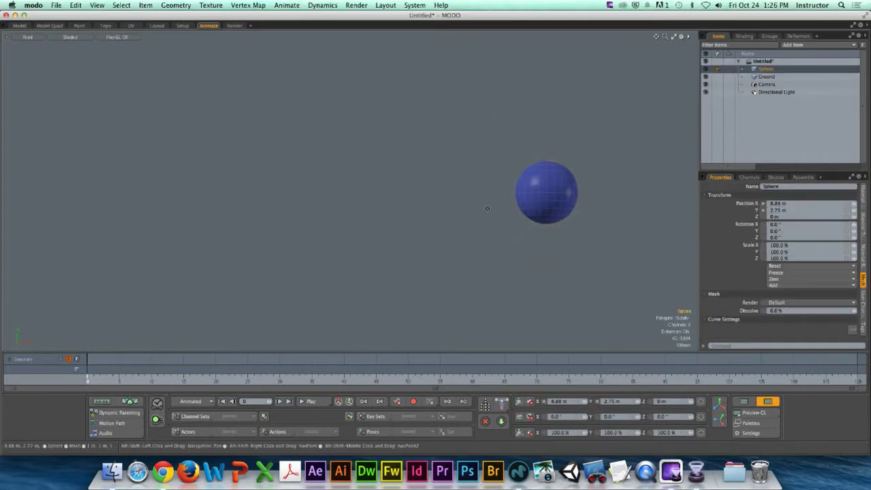
# Step: Raise the sphere in the front view to about 4.55 m along Y
pyautogui.scroll(-3, 487, 208)
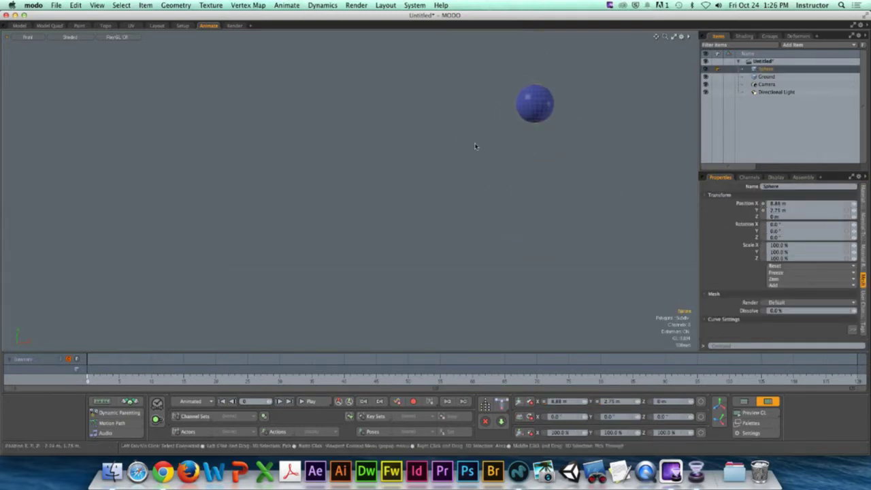
pyautogui.scroll(-2, 475, 146)
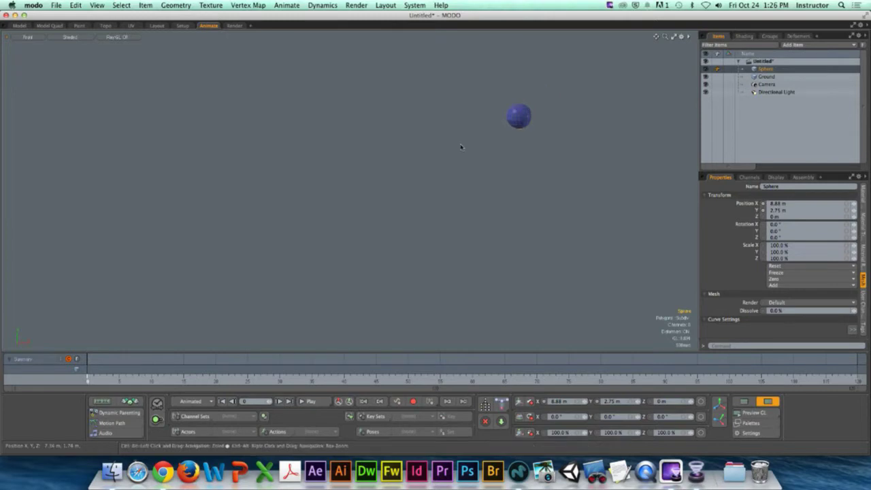
pyautogui.keyDown('alt'); pyautogui.keyDown('shift'); pyautogui.moveTo(533, 126); pyautogui.dragTo(510, 172); pyautogui.keyUp('shift'); pyautogui.keyUp('alt')
pyautogui.press('y')
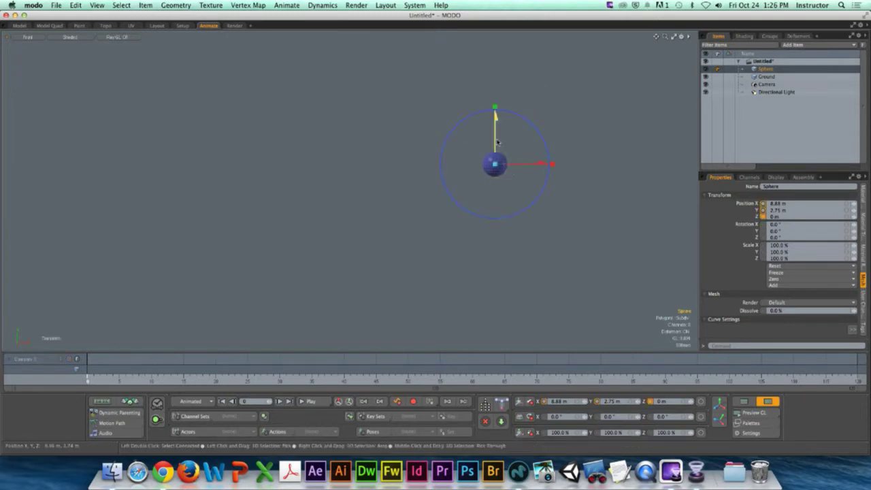
pyautogui.moveTo(497, 133); pyautogui.dragTo(497, 86)
pyautogui.scroll(3, 538, 120)
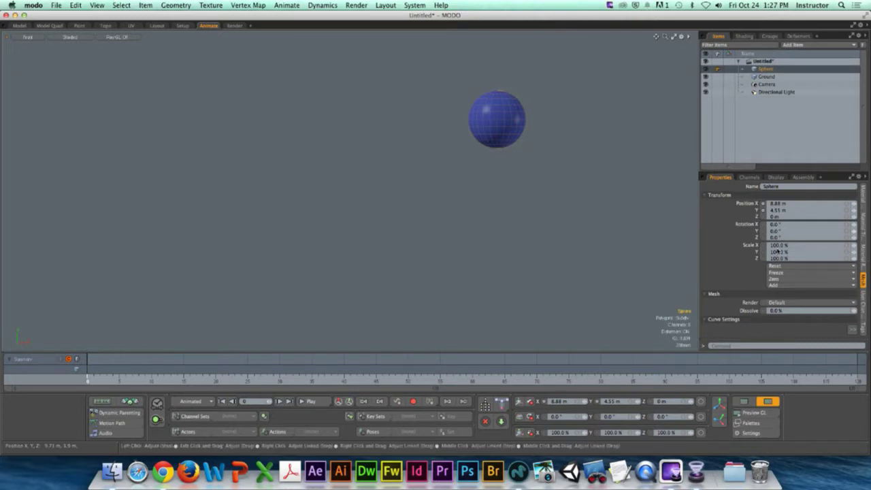
# Step: Select the sphere's Position X and Position Y channels and key both at frame 0
pyautogui.moveTo(762, 203); pyautogui.dragTo(762, 210)
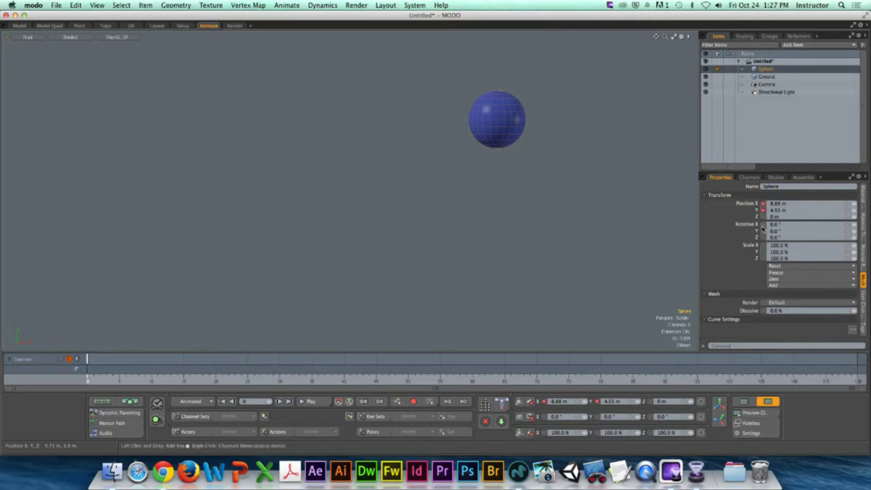
pyautogui.moveTo(762, 230)
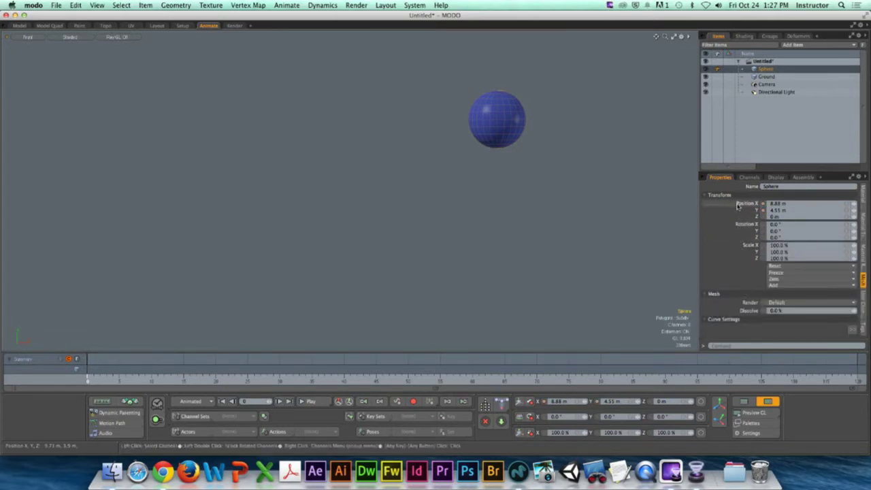
pyautogui.moveTo(747, 202); pyautogui.dragTo(752, 211)
pyautogui.click(725, 207)
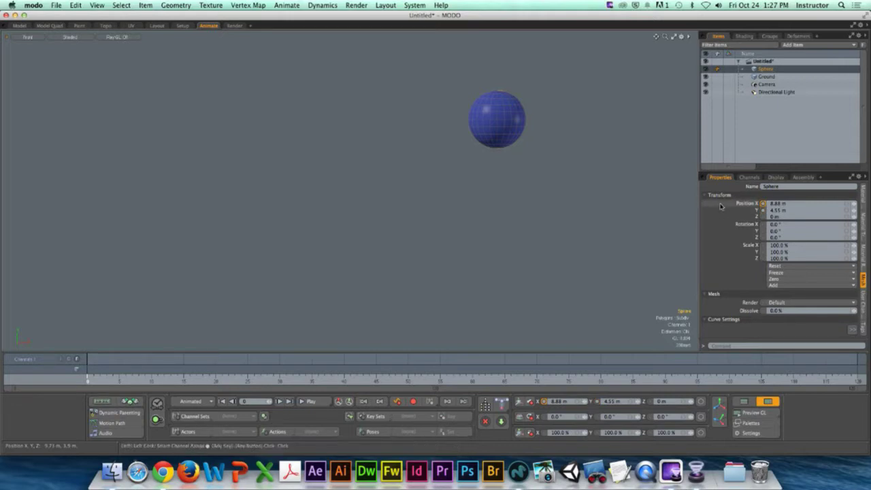
pyautogui.keyDown('shift'); pyautogui.click(722, 211); pyautogui.keyUp('shift')
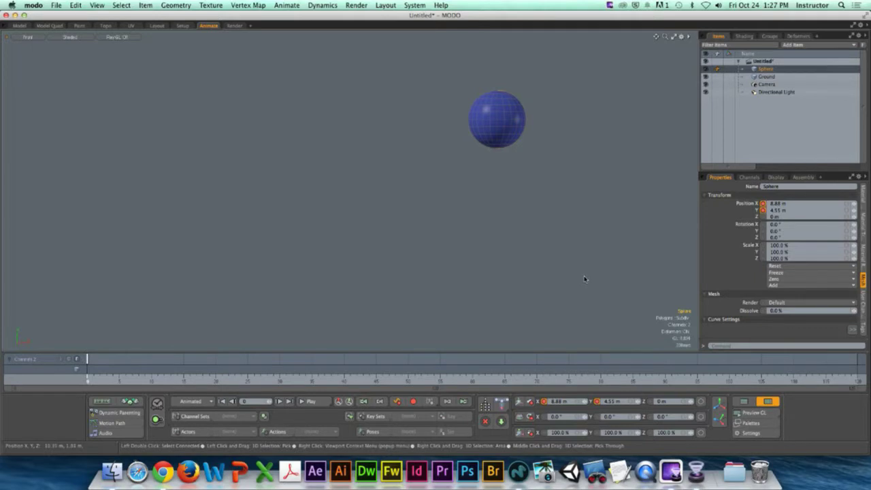
pyautogui.press('super+z')
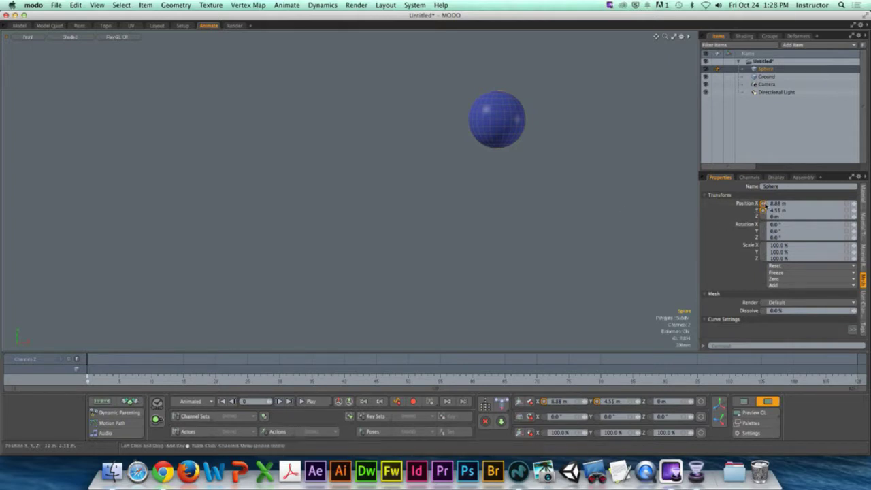
pyautogui.moveTo(763, 225)
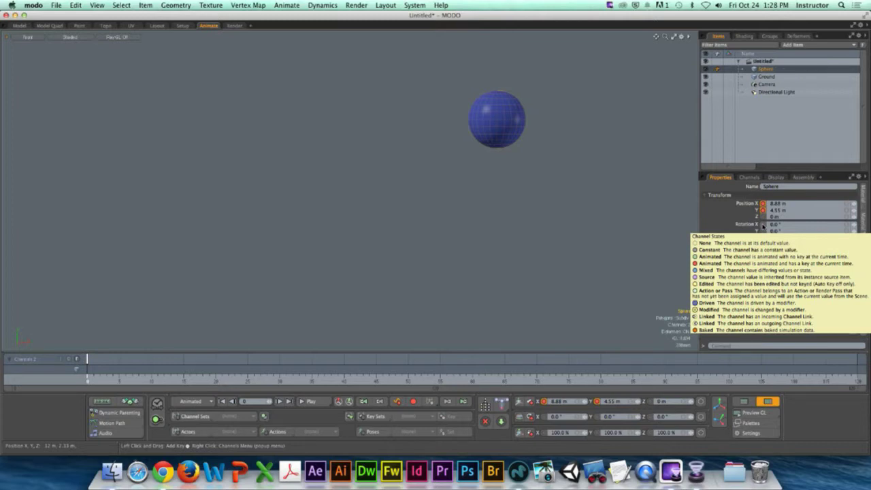
# Step: Key the sphere's first ground contact at frame 15, moving it to about 5.74 m in X and 490 mm in Y
pyautogui.keyDown('alt'); pyautogui.moveTo(503, 208); pyautogui.dragTo(484, 172); pyautogui.keyUp('alt')
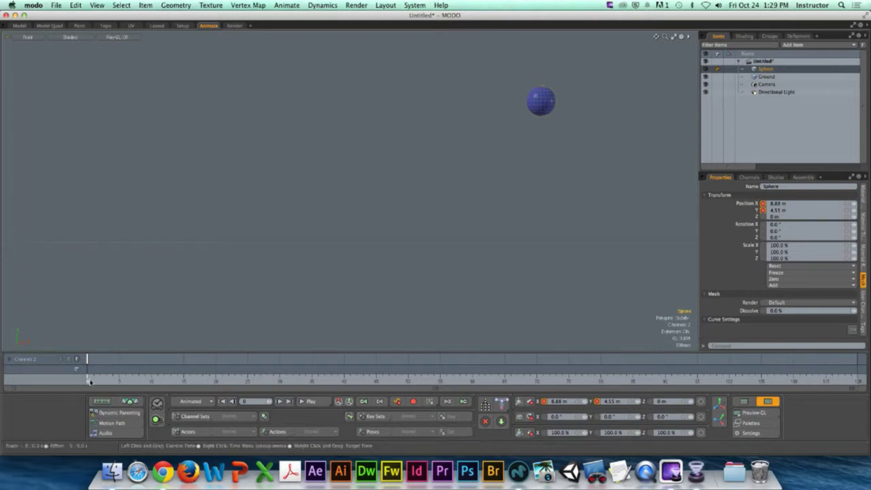
pyautogui.moveTo(90, 382)
pyautogui.mouseDown()
pyautogui.moveTo(299, 378)
pyautogui.moveTo(183, 379)
pyautogui.mouseUp()
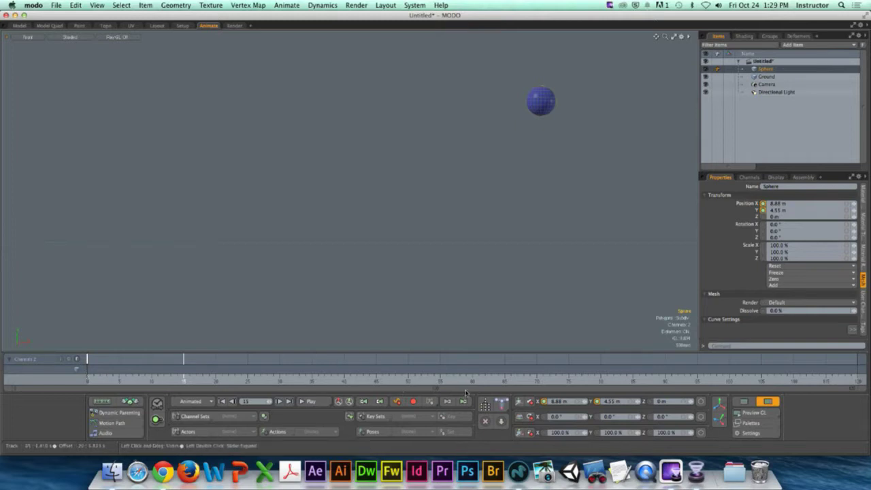
pyautogui.press('w')
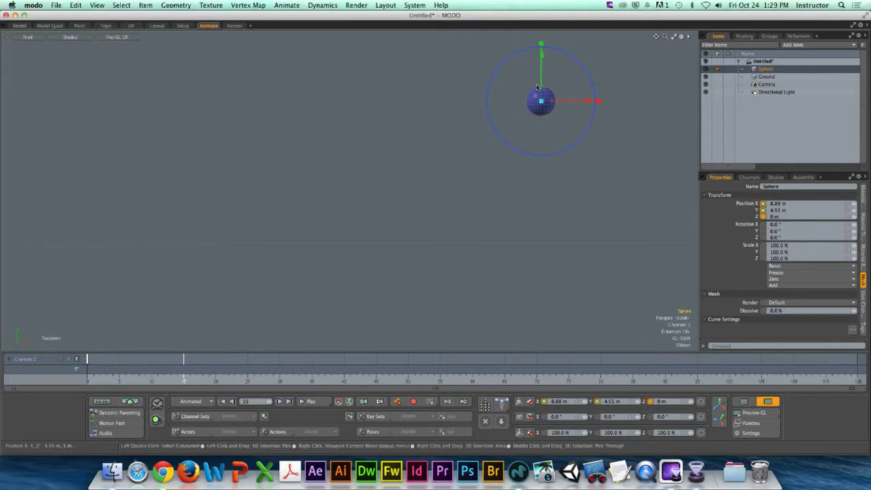
pyautogui.moveTo(541, 50); pyautogui.dragTo(541, 173)
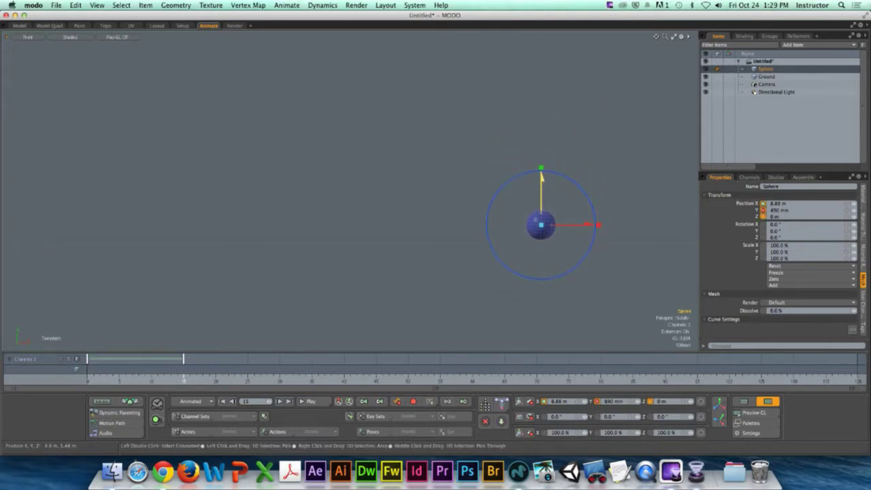
pyautogui.moveTo(589, 224); pyautogui.dragTo(494, 224)
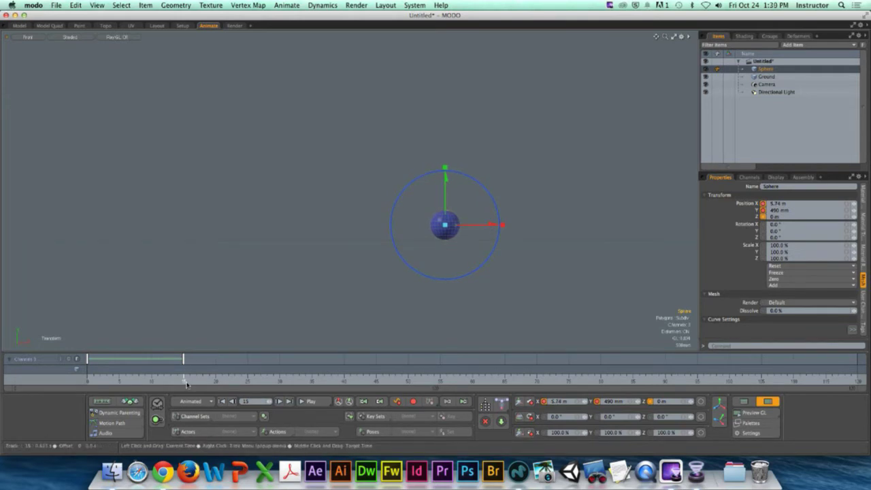
# Step: Key the first bounce peak at frame 30, moving the sphere to about 3.46 m in X and 2.83 m in Y
pyautogui.moveTo(188, 385); pyautogui.dragTo(279, 383)
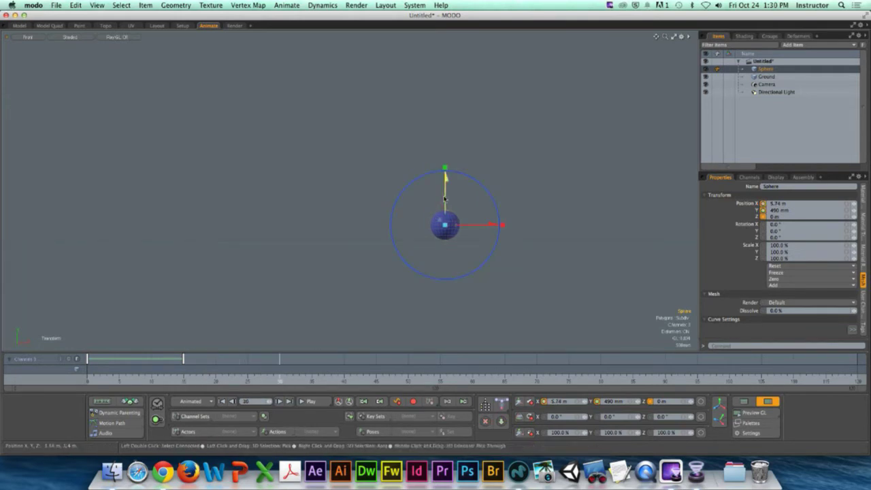
pyautogui.moveTo(446, 199); pyautogui.dragTo(445, 128)
pyautogui.moveTo(476, 156); pyautogui.dragTo(407, 156)
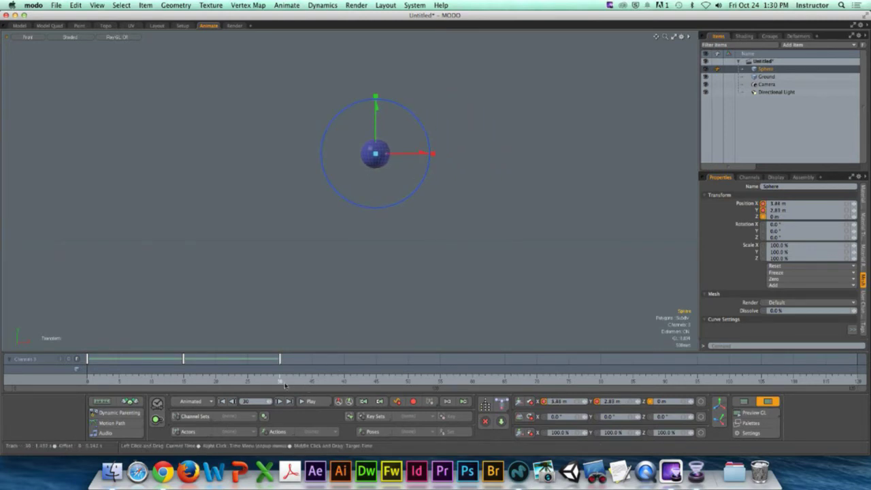
# Step: Key the second ground contact at frame 45, moving the sphere to about 1.58 m in X and 470 mm in Y
pyautogui.moveTo(280, 383); pyautogui.dragTo(376, 383)
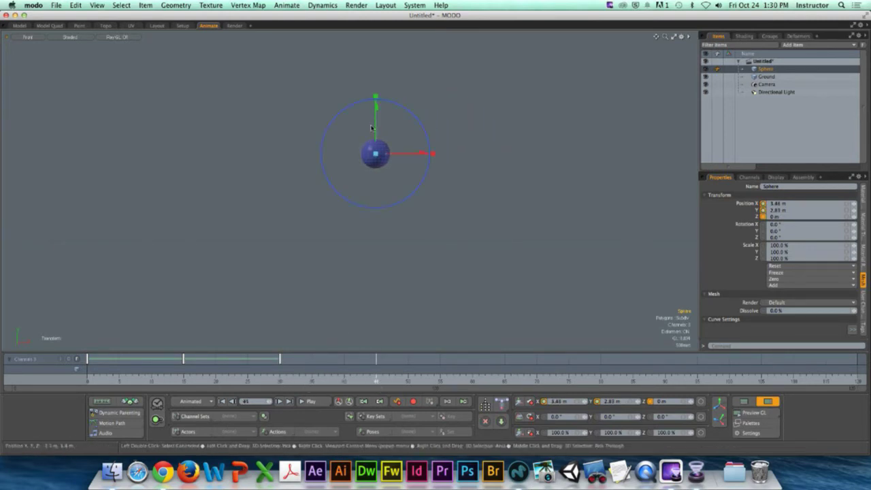
pyautogui.moveTo(375, 109); pyautogui.dragTo(376, 178)
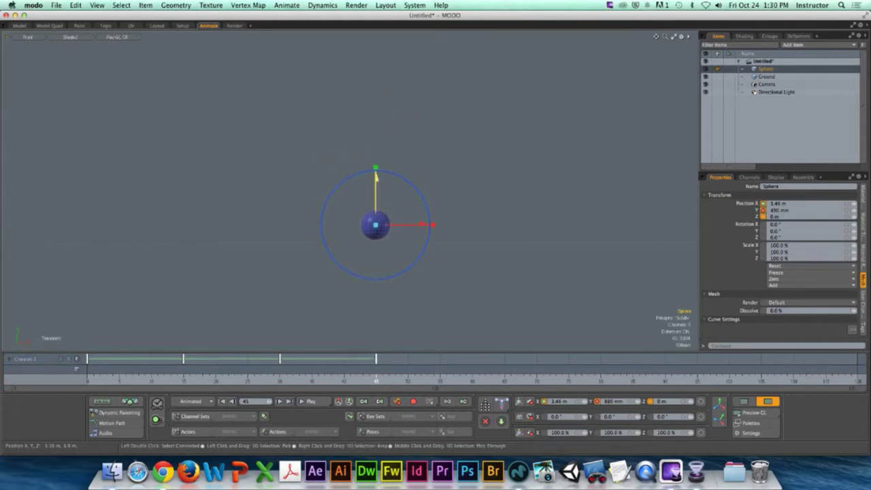
pyautogui.moveTo(419, 224); pyautogui.dragTo(362, 226)
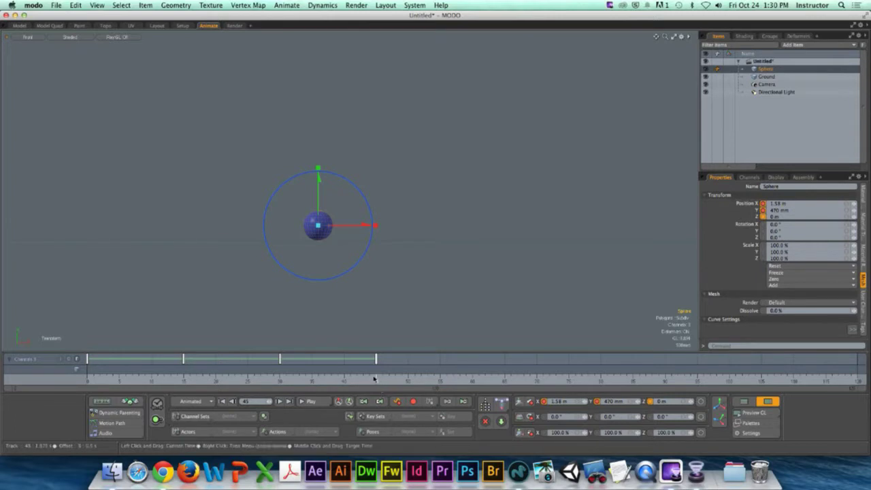
# Step: Play the bounce animation from frame 0 to check the sphere's motion, and stop the playback
pyautogui.moveTo(374, 378); pyautogui.dragTo(87, 378)
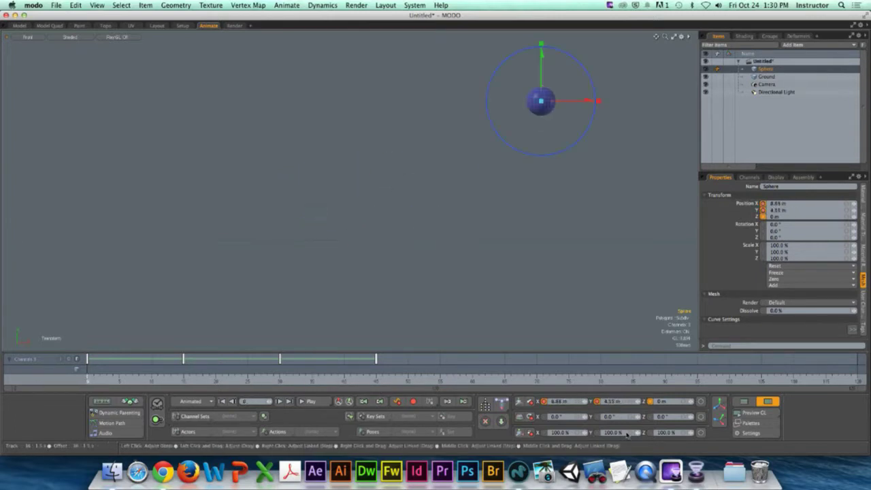
pyautogui.click(309, 401)
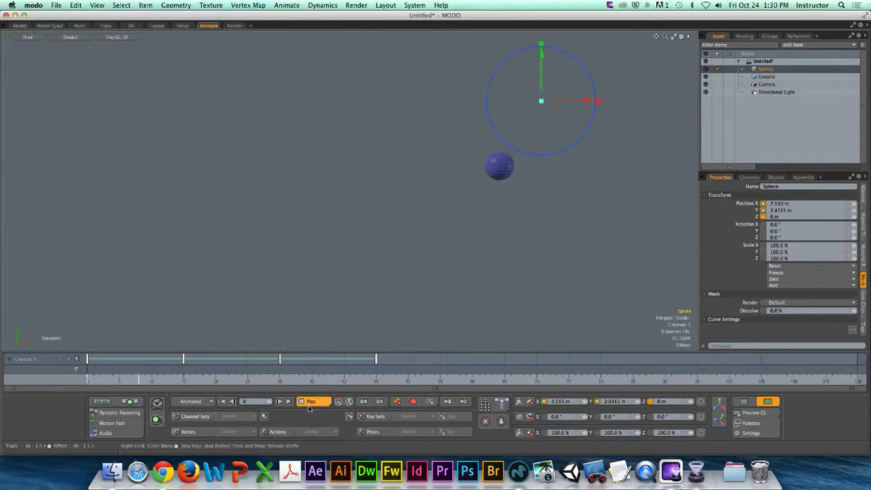
pyautogui.click(308, 405)
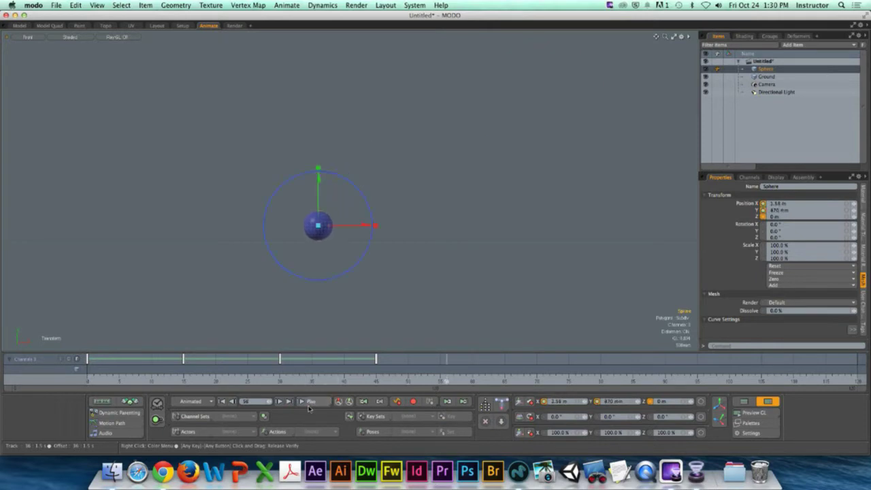
# Step: Key the sphere at frame 60 near X 860 mm, Y 1.81 m, and at frame 75 near X -560 mm, Y 0.5 m
pyautogui.moveTo(318, 378); pyautogui.dragTo(473, 378)
pyautogui.moveTo(317, 225); pyautogui.dragTo(296, 184)
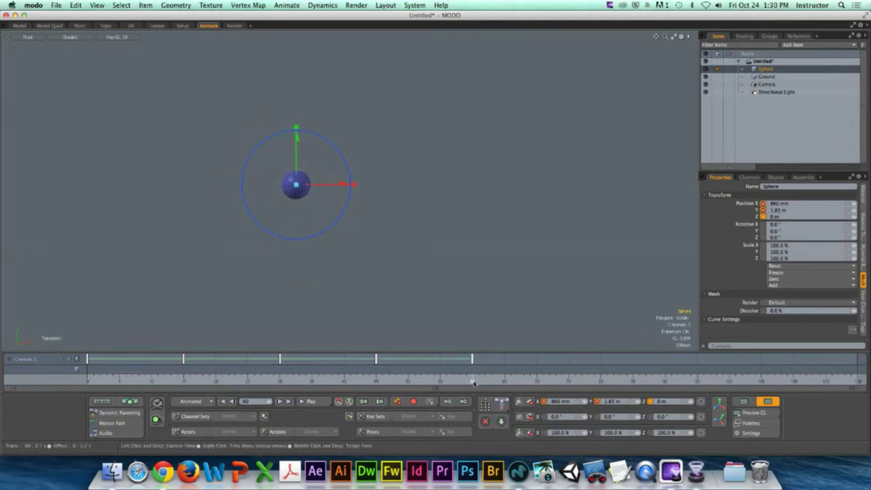
pyautogui.moveTo(474, 383); pyautogui.dragTo(569, 378)
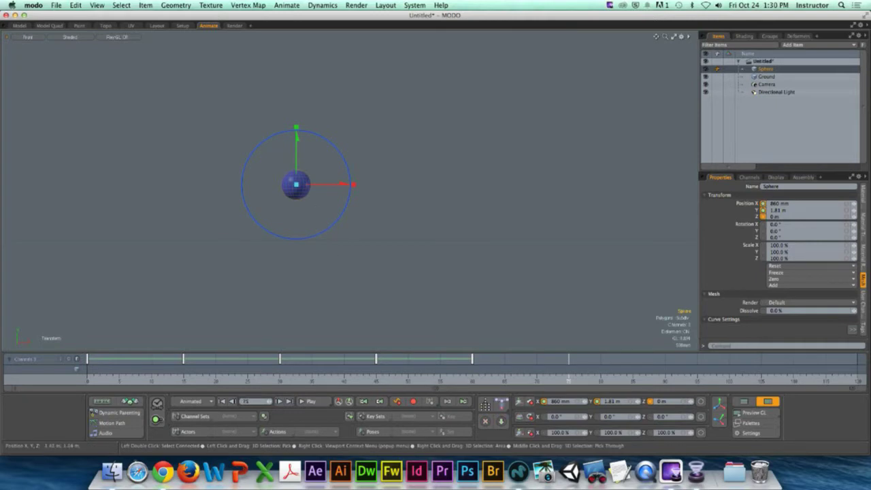
pyautogui.moveTo(433, 236); pyautogui.dragTo(390, 276)
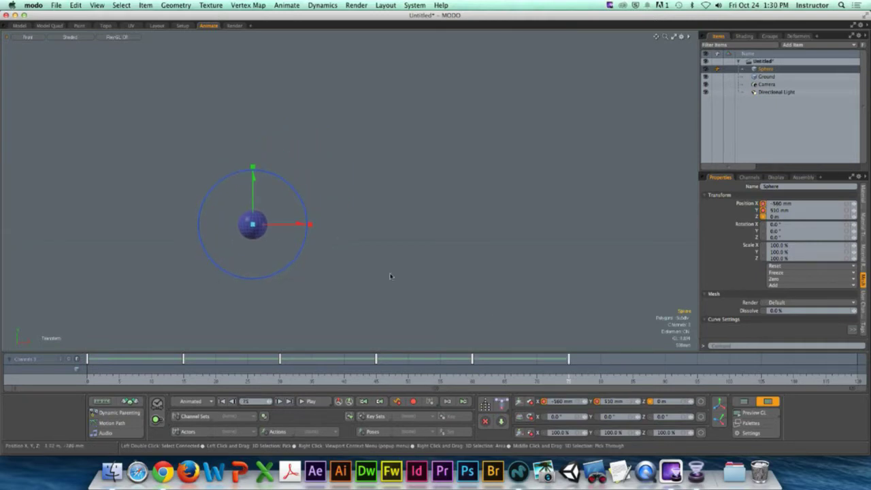
# Step: Play the full bounce animation from frame 0, return to the first frame and drop the transform tool
pyautogui.click(222, 401)
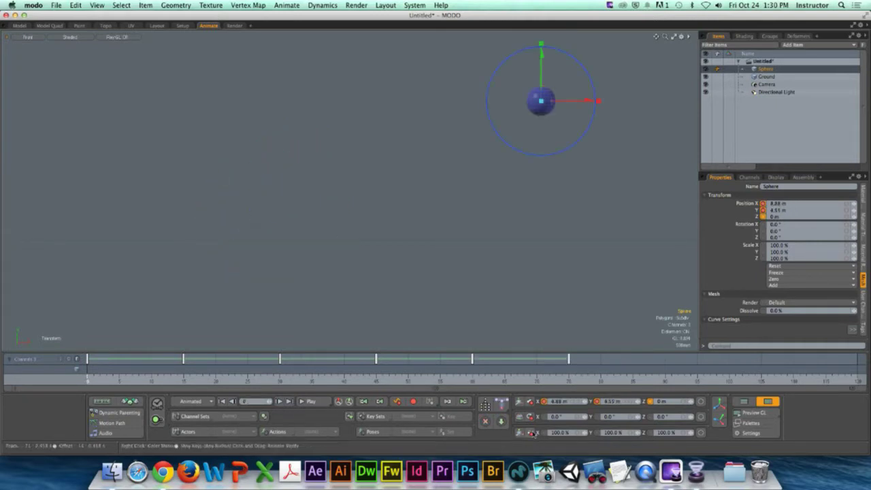
pyautogui.click(313, 402)
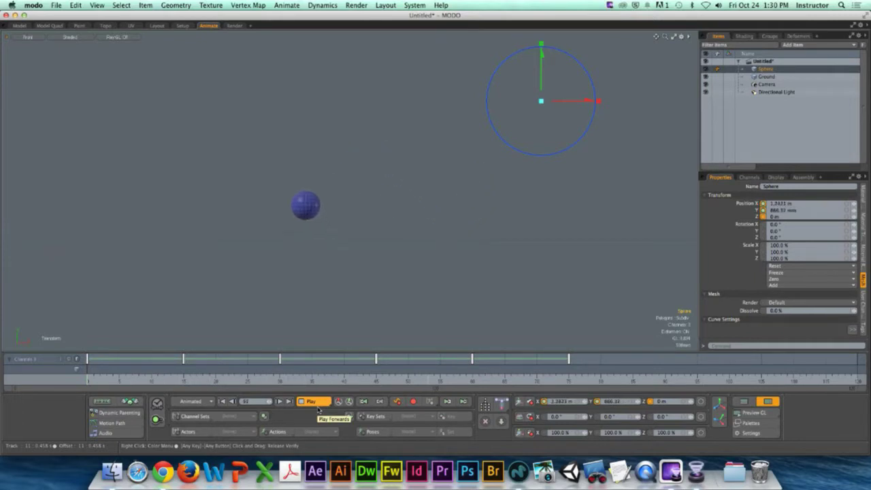
pyautogui.click(316, 402)
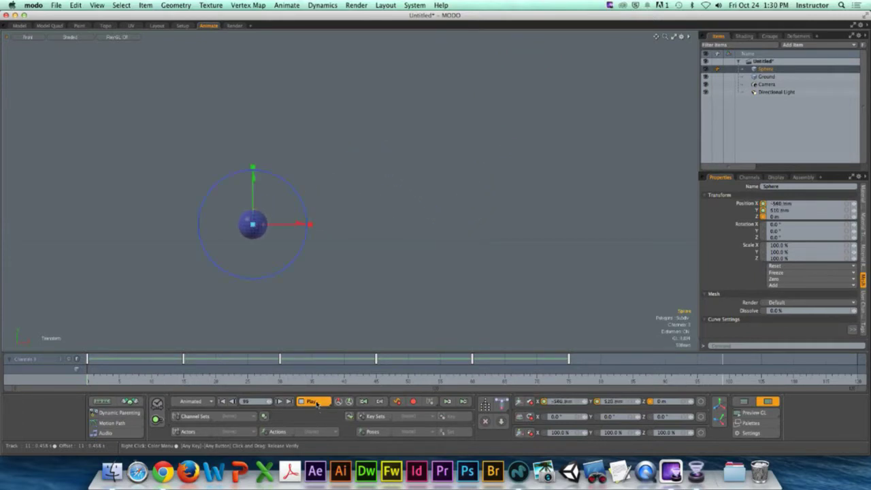
pyautogui.press('Home')
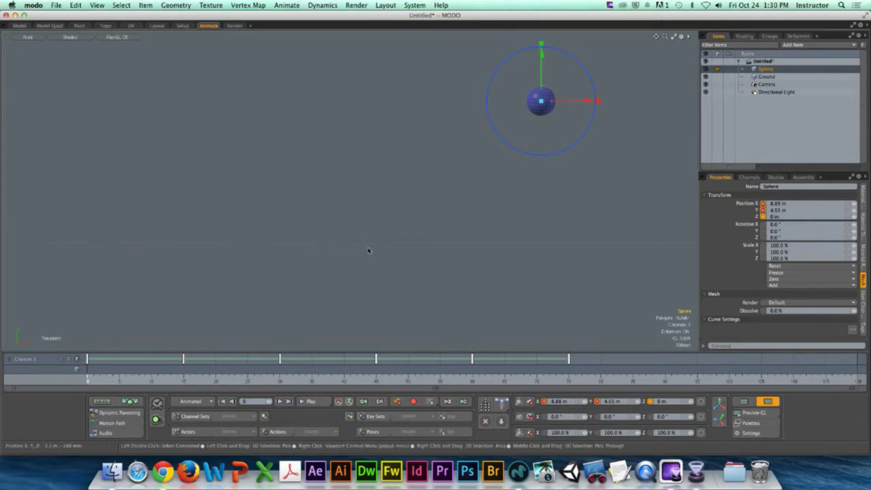
pyautogui.press('q')
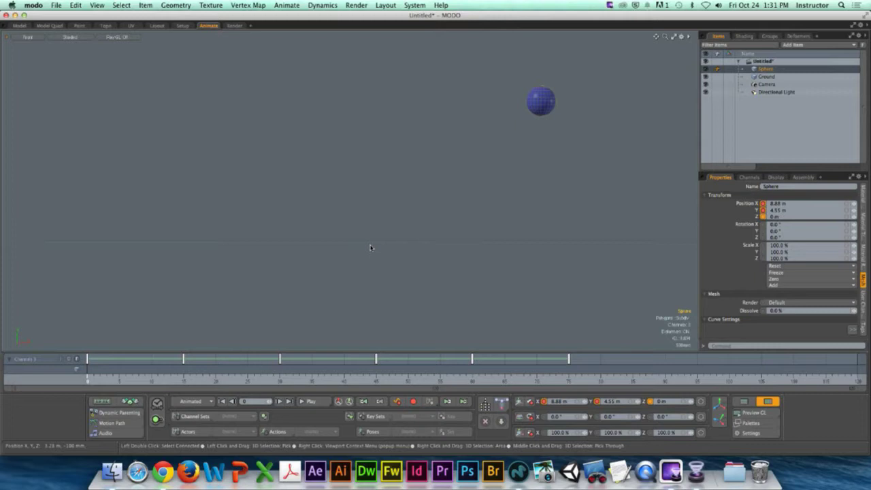
# Step: Add a motion path to the sphere and display its motion path options
pyautogui.click(127, 425)
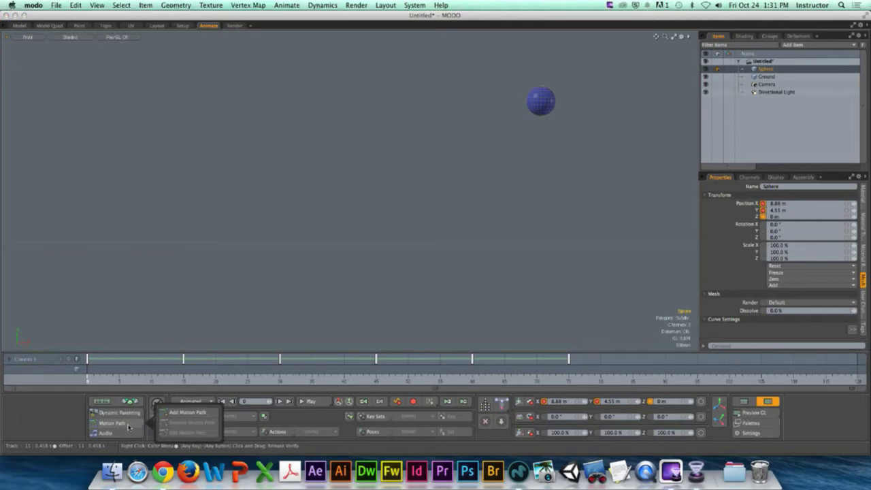
pyautogui.click(194, 413)
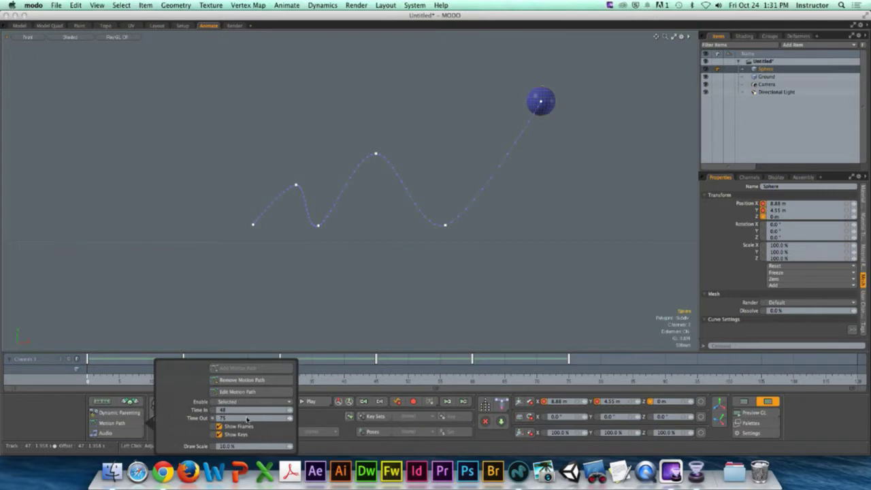
pyautogui.click(163, 379)
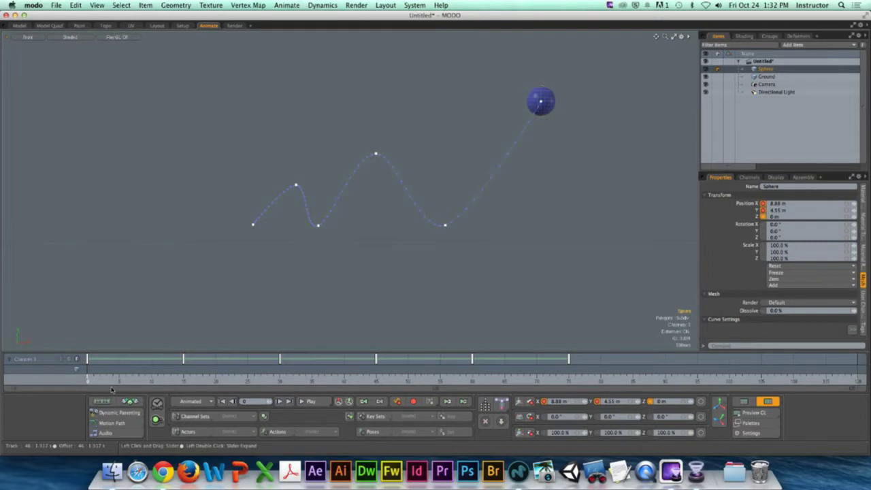
pyautogui.click(132, 424)
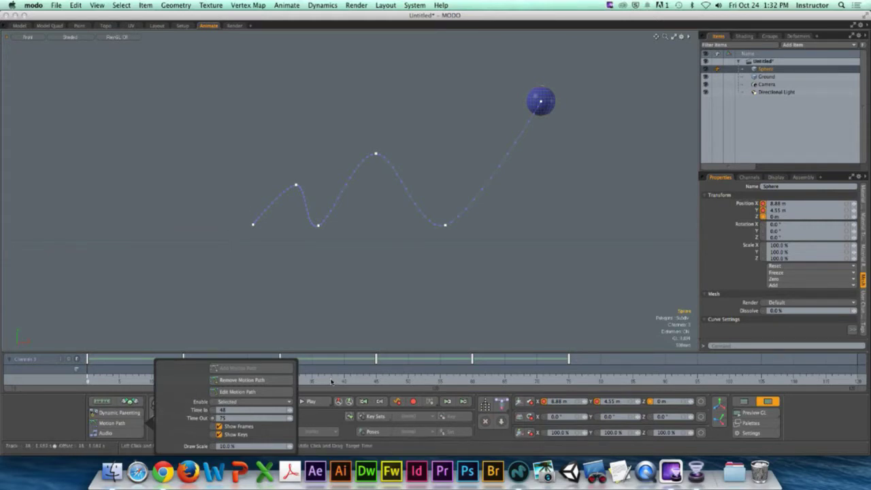
# Step: Scrub through the timeline to check the sphere's path and set the motion path's Time In to 75
pyautogui.moveTo(332, 382)
pyautogui.mouseDown()
pyautogui.moveTo(256, 379)
pyautogui.moveTo(439, 381)
pyautogui.mouseUp()
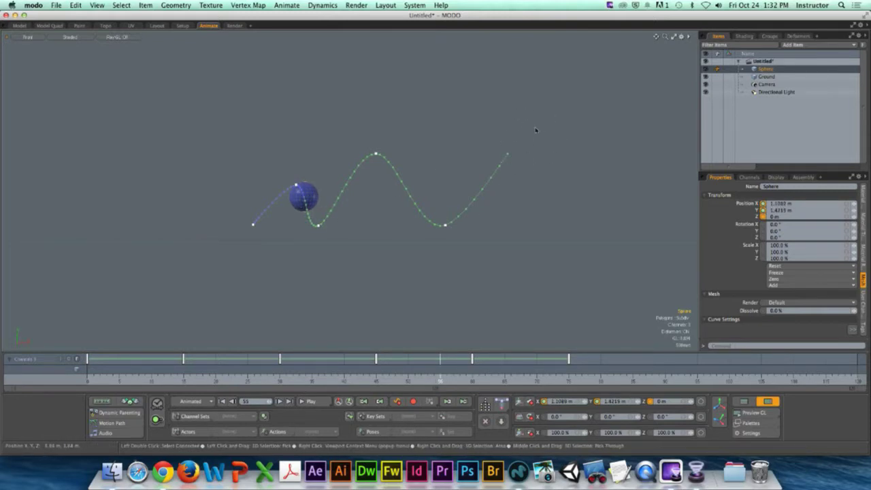
pyautogui.moveTo(440, 380); pyautogui.dragTo(572, 379)
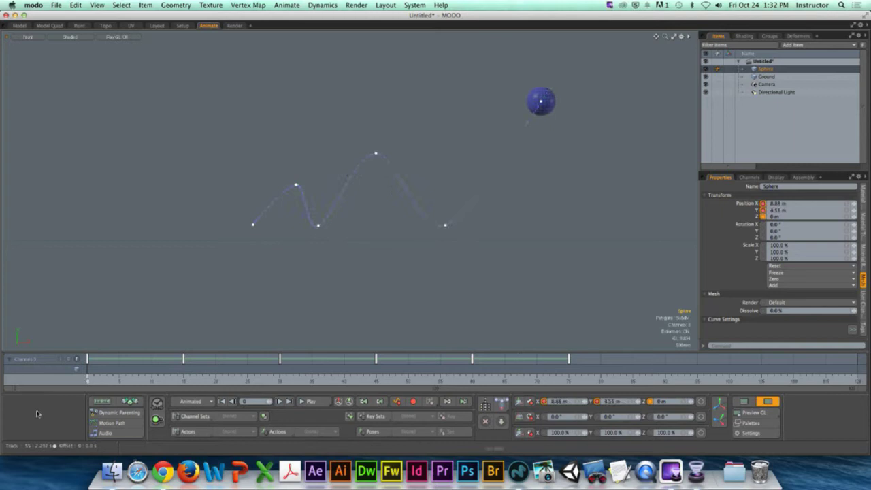
pyautogui.click(125, 425)
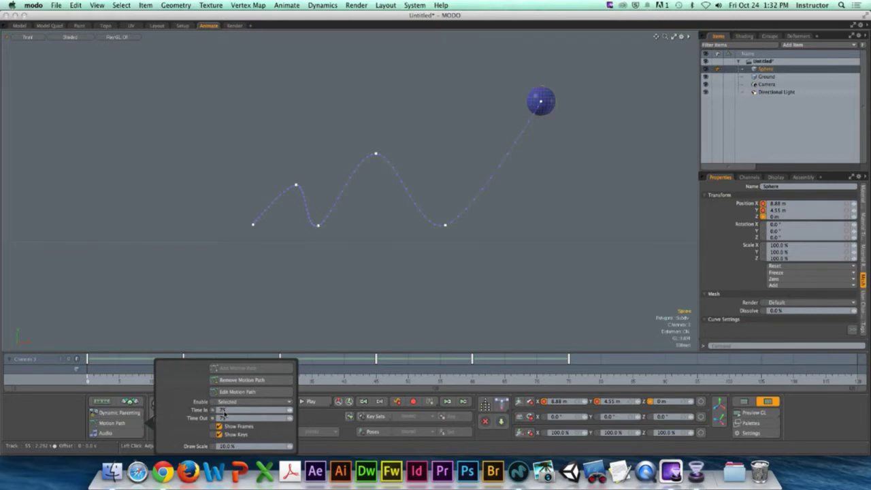
# Step: Scrub the timeline and play the animation to check how the motion path displays, stopping the playback
pyautogui.moveTo(272, 380); pyautogui.dragTo(88, 380)
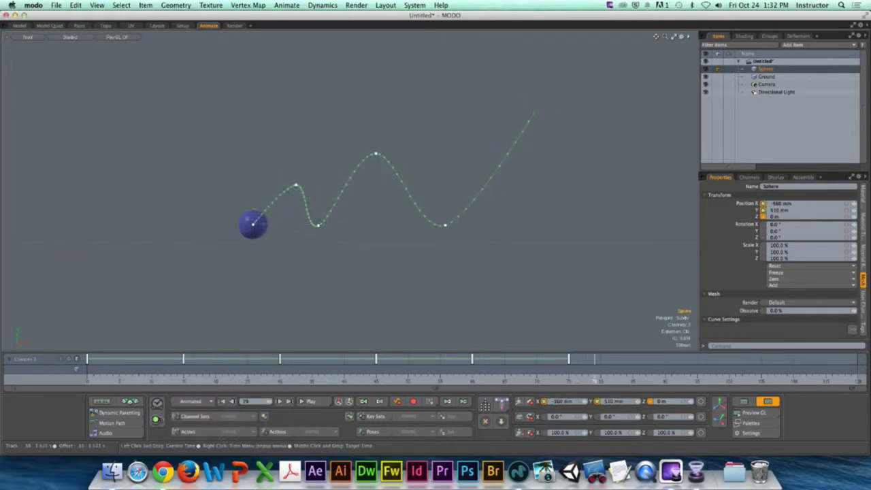
pyautogui.moveTo(595, 378)
pyautogui.mouseDown(button='middle')
pyautogui.moveTo(858, 378)
pyautogui.moveTo(774, 378)
pyautogui.mouseUp(button='middle')
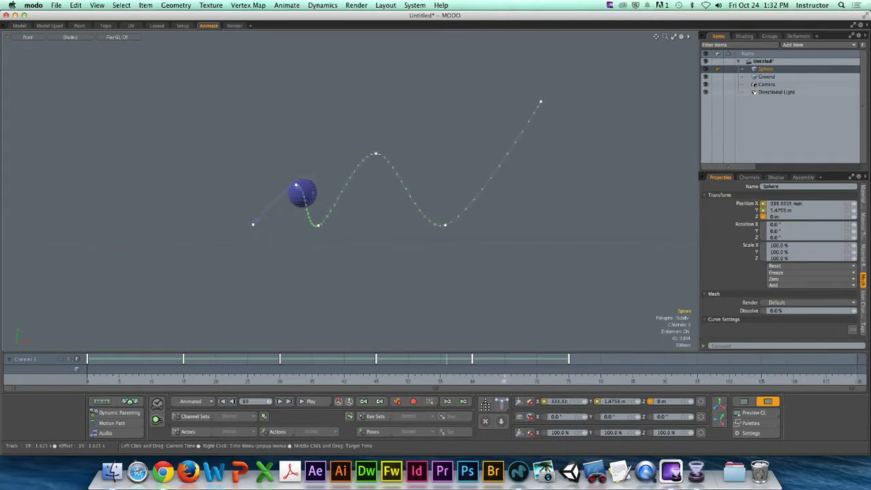
pyautogui.click(311, 401)
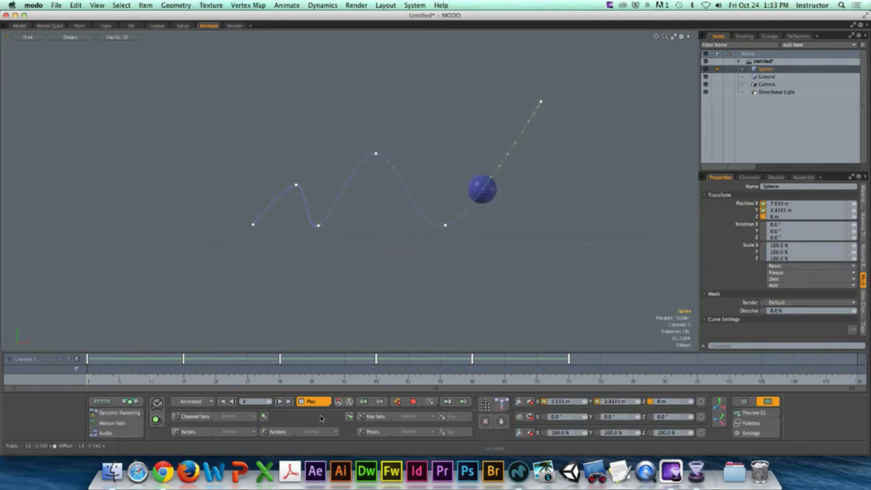
pyautogui.click(310, 401)
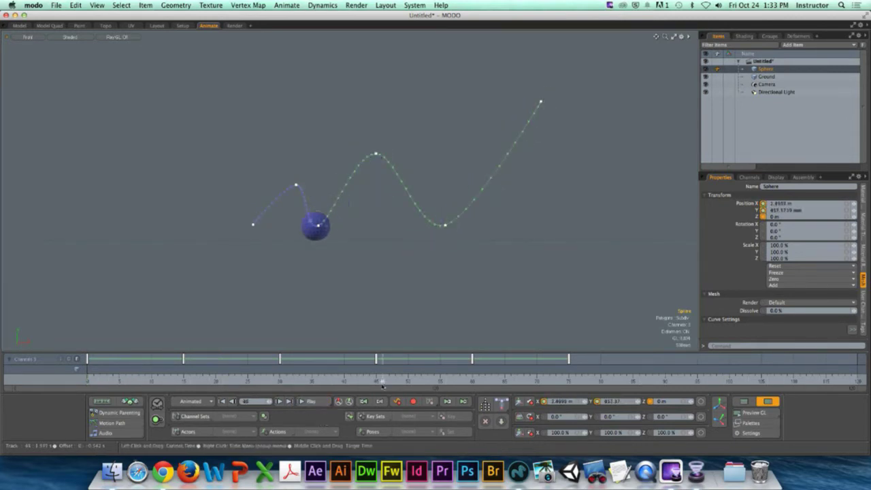
# Step: Key the sphere at the top of a small bounce at frame 85 and near X -2.16 m, Y 430 mm at frame 100
pyautogui.moveTo(381, 381); pyautogui.dragTo(569, 380)
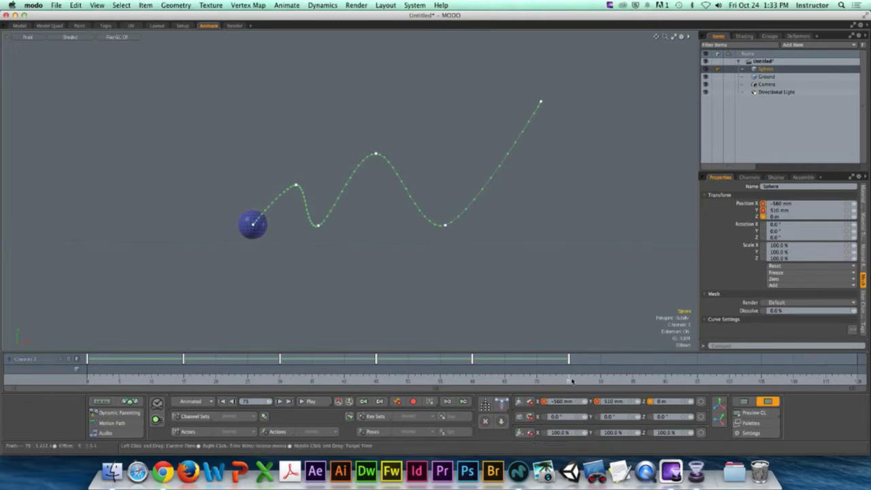
pyautogui.moveTo(571, 381)
pyautogui.mouseDown()
pyautogui.moveTo(665, 380)
pyautogui.moveTo(627, 379)
pyautogui.mouseUp()
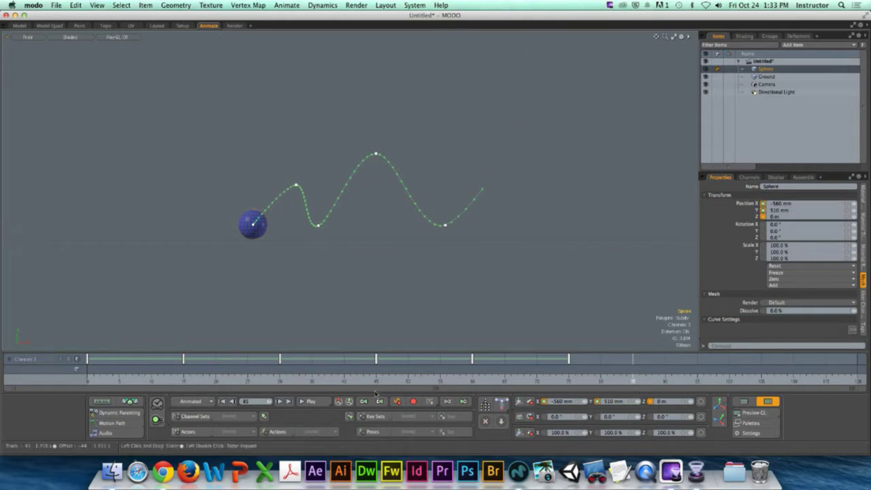
pyautogui.press('w')
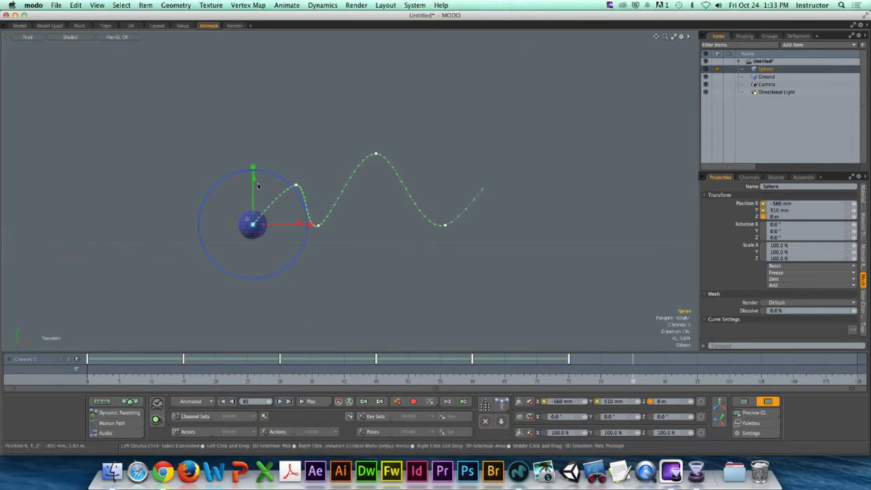
pyautogui.moveTo(253, 224); pyautogui.dragTo(226, 202)
pyautogui.moveTo(707, 373); pyautogui.dragTo(728, 373)
pyautogui.moveTo(243, 254); pyautogui.dragTo(218, 280)
pyautogui.moveTo(319, 228); pyautogui.dragTo(322, 228)
pyautogui.press('space')
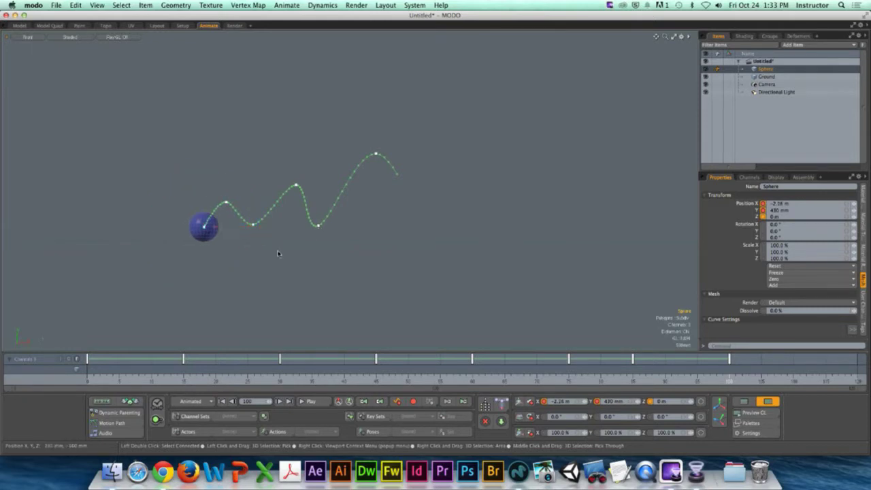
# Step: Set the motion path's Time In and Time Out to 110 and reselect the sphere
pyautogui.click(111, 423)
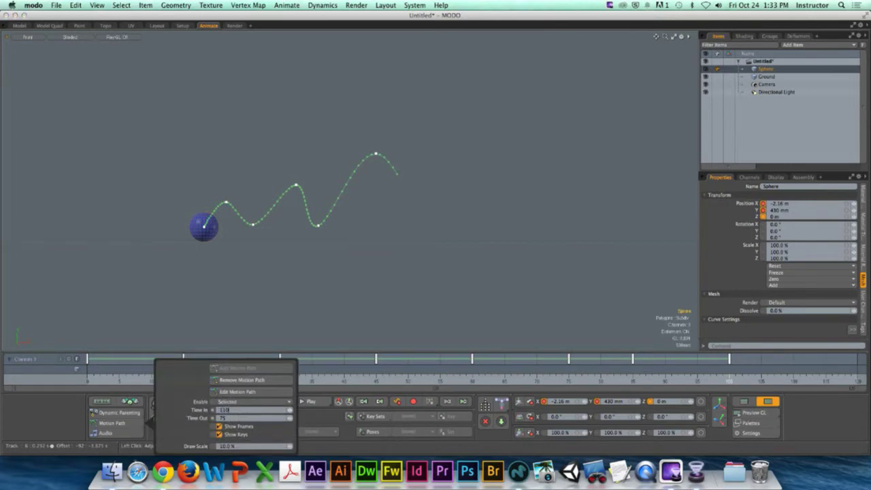
pyautogui.write('75')
pyautogui.press('Return')
pyautogui.click(320, 230)
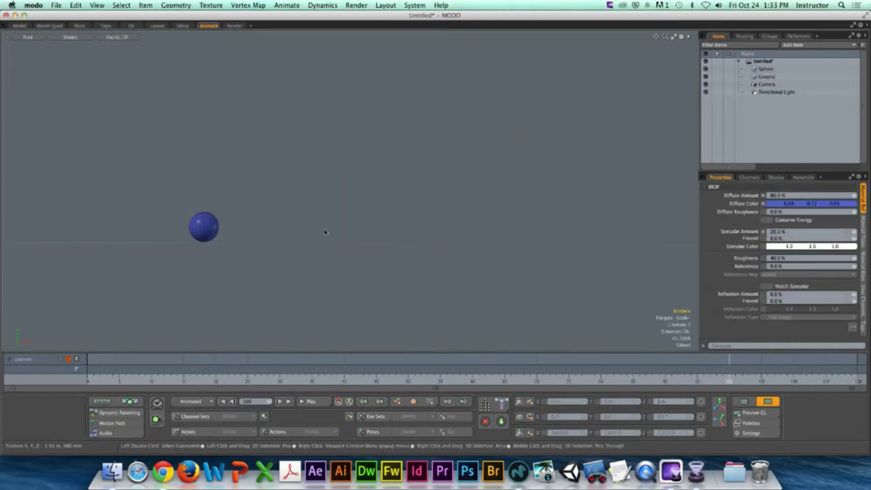
pyautogui.click(207, 225)
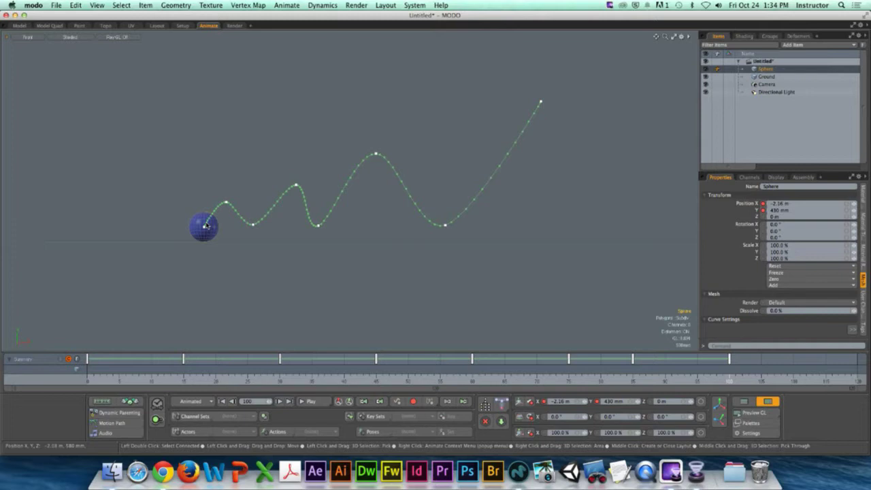
# Step: Activate Edit Motion Path and reposition the keys at frames 75, 45, 30 and 15 to even out the bounces
pyautogui.click(112, 424)
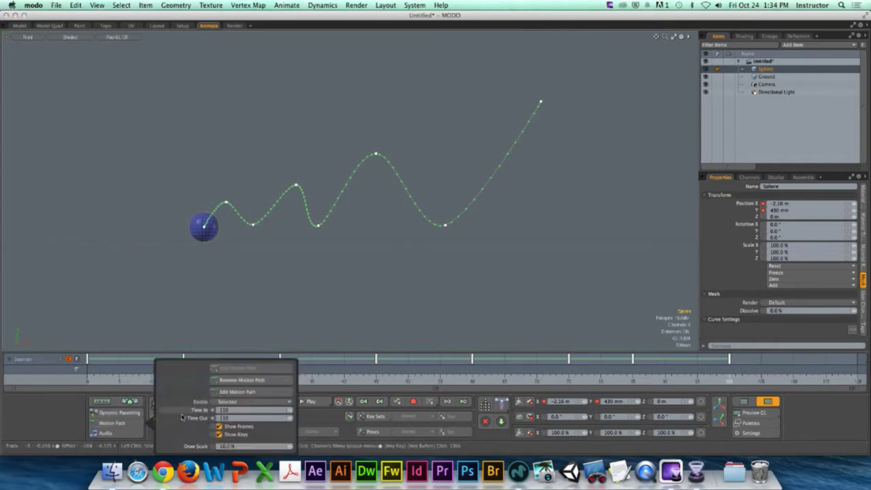
pyautogui.click(231, 392)
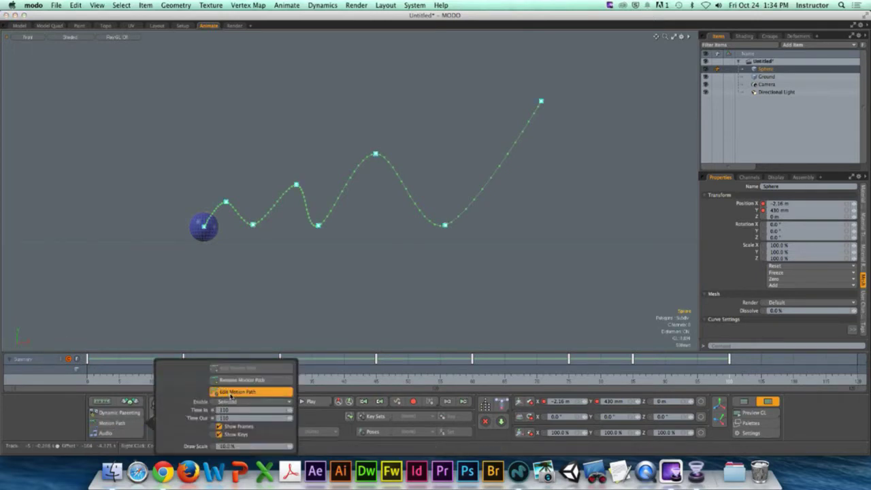
pyautogui.click(252, 225)
pyautogui.moveTo(263, 226); pyautogui.dragTo(330, 230)
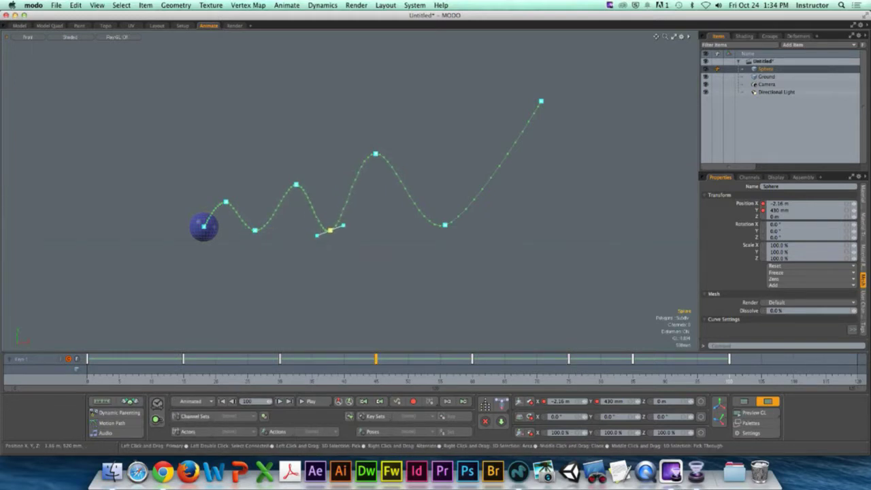
pyautogui.moveTo(376, 154); pyautogui.dragTo(384, 152)
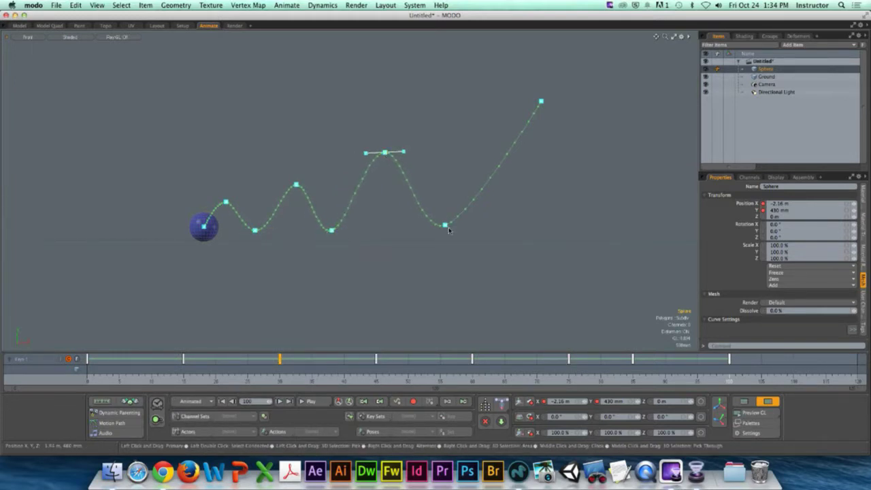
pyautogui.moveTo(448, 230)
pyautogui.mouseDown()
pyautogui.moveTo(457, 230)
pyautogui.moveTo(430, 225)
pyautogui.mouseUp()
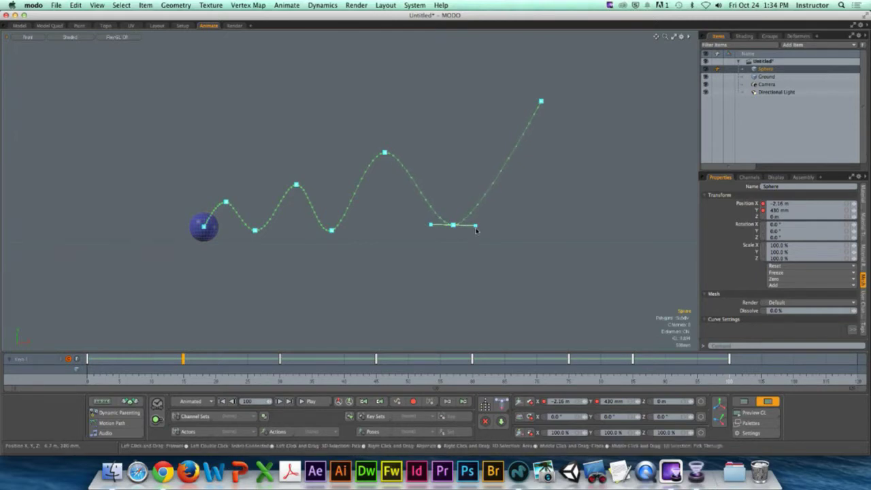
# Step: Shorten the tangents of the frame 15 path key until the bounce forms a sharp point
pyautogui.scroll(5, 474, 225)
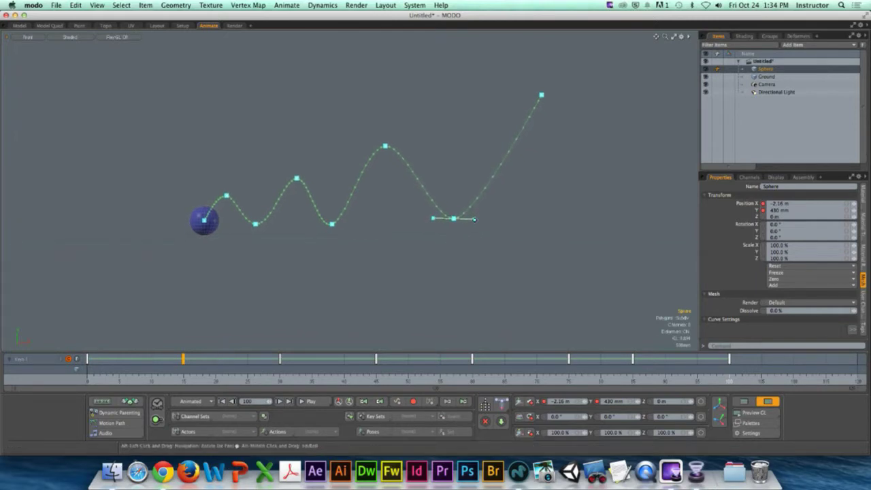
pyautogui.moveTo(473, 231); pyautogui.dragTo(494, 228)
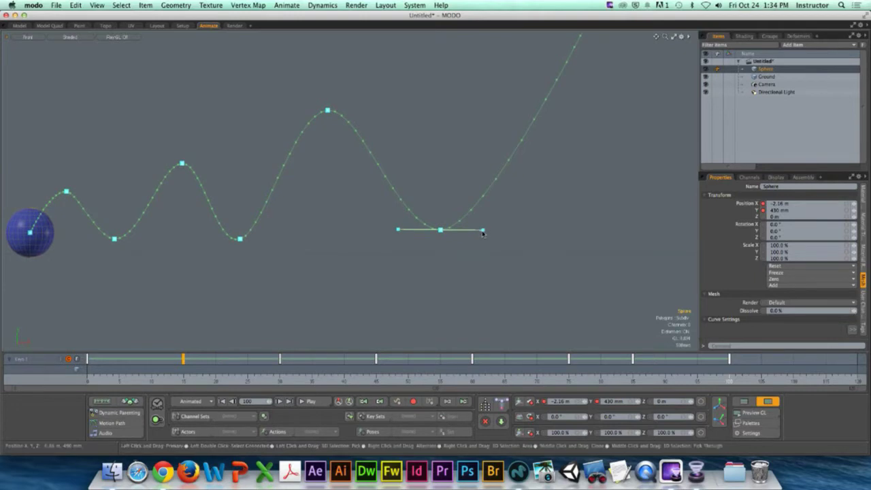
pyautogui.press('ctrl')
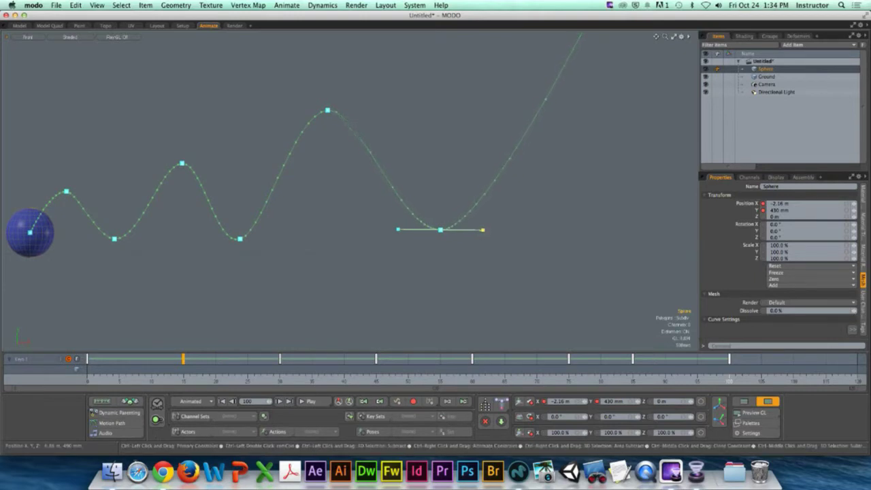
pyautogui.moveTo(482, 231)
pyautogui.mouseDown()
pyautogui.moveTo(479, 237)
pyautogui.moveTo(476, 229)
pyautogui.mouseUp()
pyautogui.hotkey('ctrl', 'shift')
pyautogui.moveTo(479, 231); pyautogui.dragTo(450, 229)
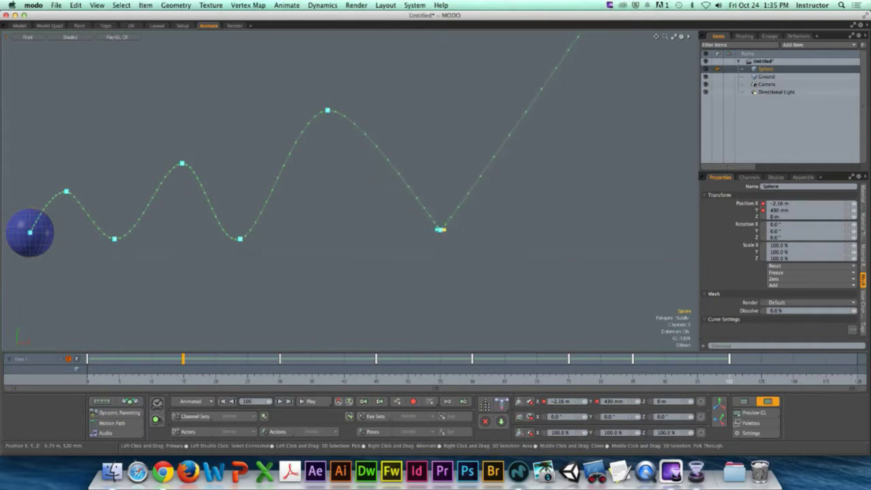
# Step: Collapse the tangents of the frame 45 and frame 75 path keys to sharpen both ground contacts
pyautogui.click(240, 239)
pyautogui.moveTo(265, 230)
pyautogui.mouseDown()
pyautogui.moveTo(265, 245)
pyautogui.moveTo(245, 242)
pyautogui.mouseUp()
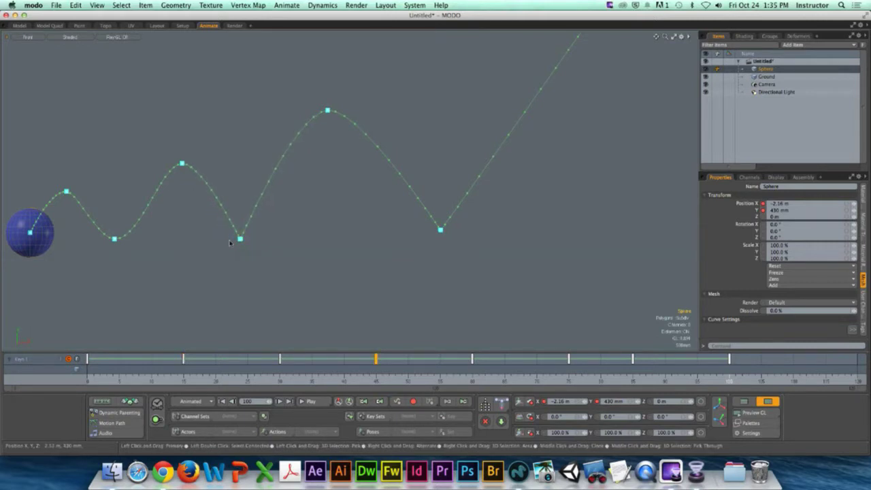
pyautogui.moveTo(156, 238)
pyautogui.keyDown('alt'); pyautogui.keyDown('shift'); pyautogui.mouseDown()
pyautogui.moveTo(204, 247)
pyautogui.moveTo(202, 239)
pyautogui.mouseUp(); pyautogui.keyUp('shift'); pyautogui.keyUp('alt')
pyautogui.click(197, 242)
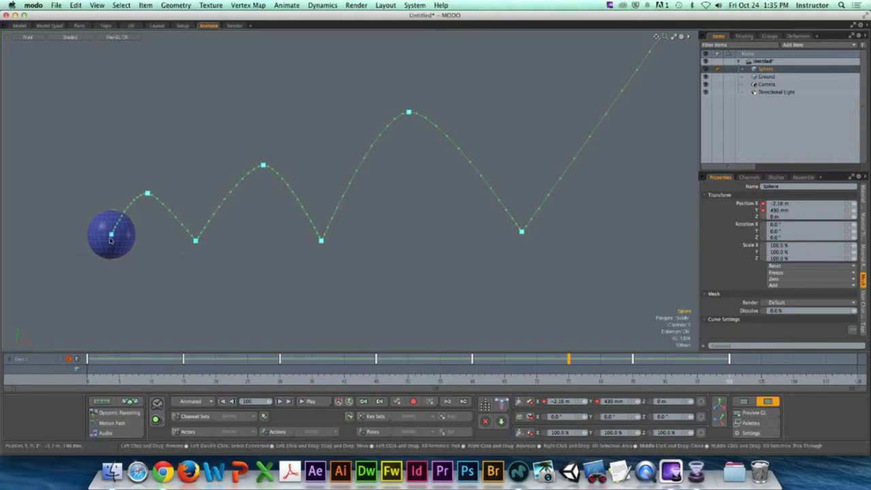
# Step: Move the frame 100 path key to about X -2.44 m, Y 530 mm, and raise the frame 75 key slightly
pyautogui.moveTo(111, 233); pyautogui.dragTo(95, 230)
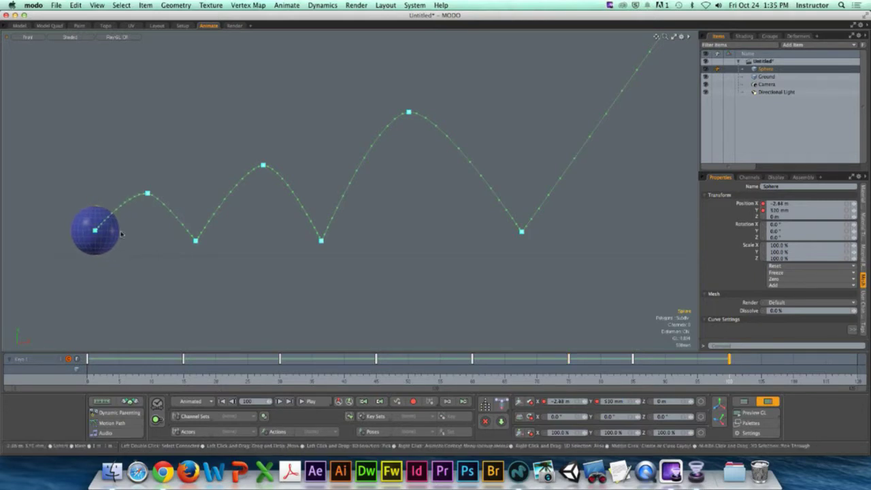
pyautogui.moveTo(195, 240); pyautogui.dragTo(194, 235)
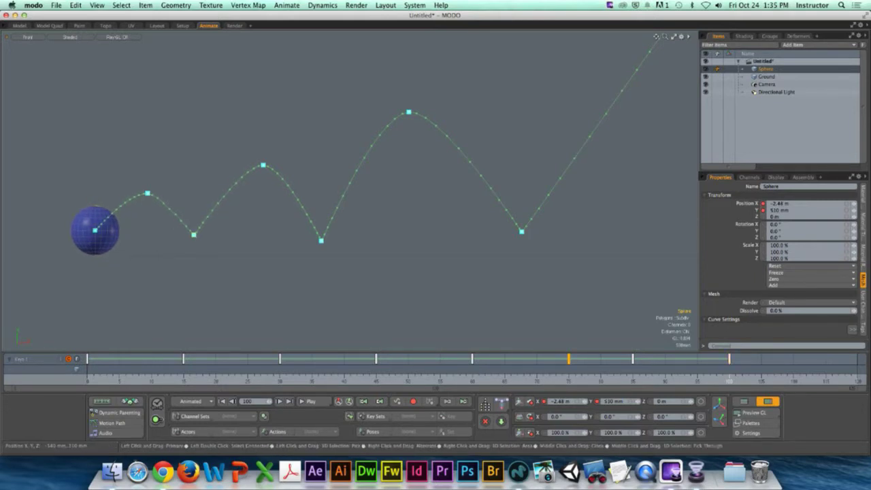
# Step: Round the frame 60 and frame 85 peaks by adjusting their path keys, and shift the frame 75 contact key toward frame 45's
pyautogui.click(264, 165)
pyautogui.moveTo(279, 166); pyautogui.dragTo(297, 163)
pyautogui.moveTo(194, 235); pyautogui.dragTo(210, 236)
pyautogui.click(147, 194)
pyautogui.moveTo(162, 194)
pyautogui.mouseDown()
pyautogui.moveTo(175, 193)
pyautogui.moveTo(154, 192)
pyautogui.mouseUp()
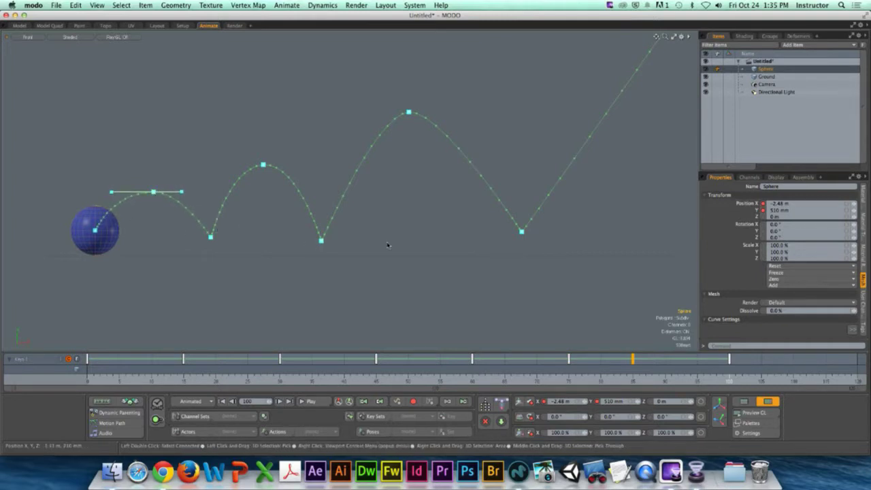
# Step: Lengthen the frame 30 peak's tangents to widen its arc, and move the frame 0 path key inward for a steeper first drop
pyautogui.click(409, 111)
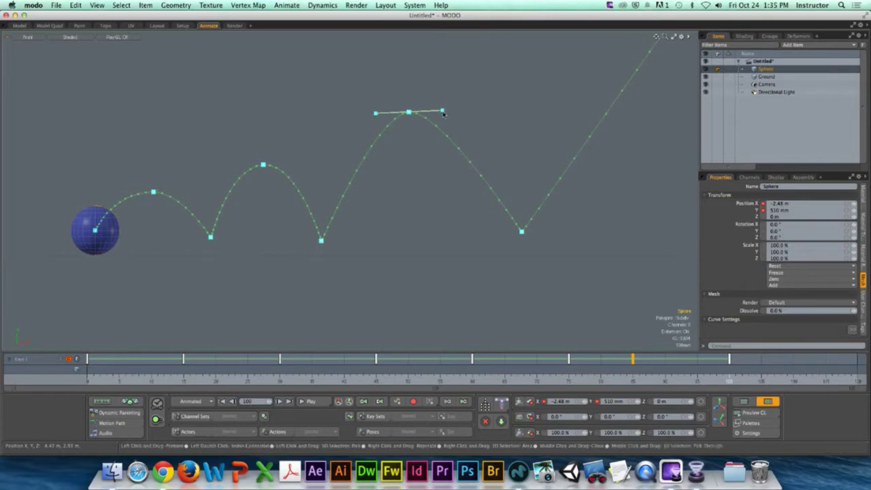
pyautogui.moveTo(443, 112); pyautogui.dragTo(468, 113)
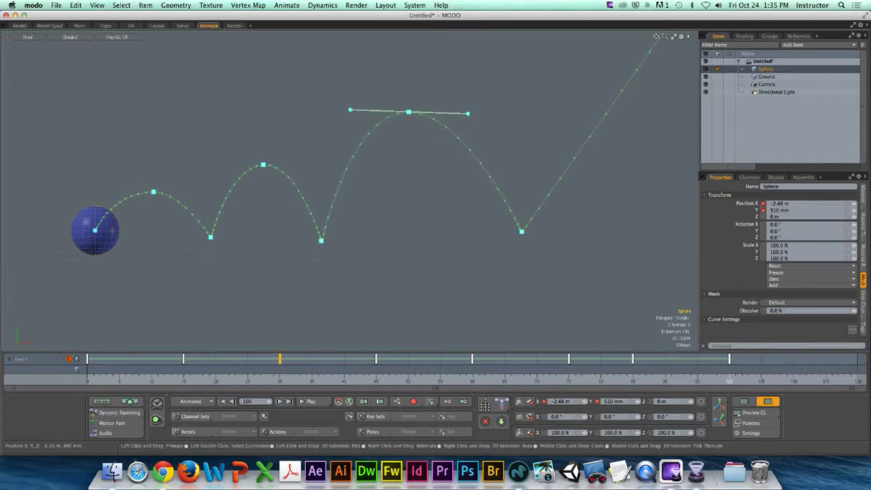
pyautogui.click(525, 248)
pyautogui.scroll(-2, 564, 208)
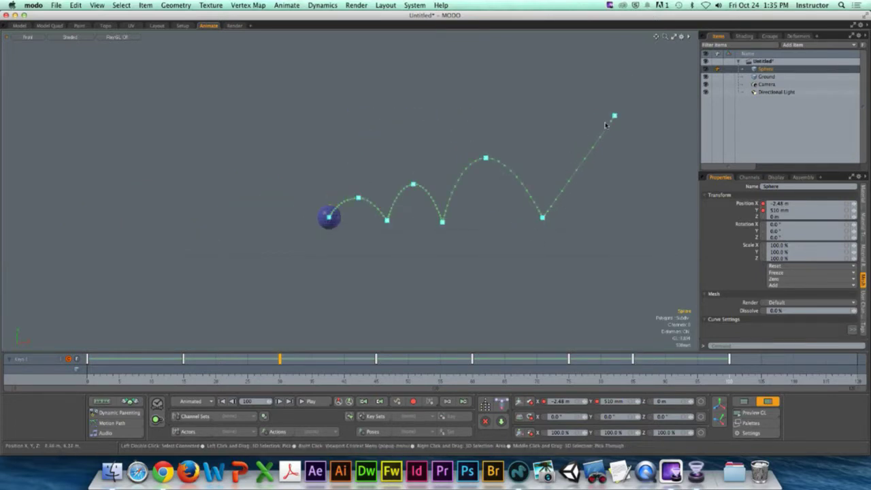
pyautogui.moveTo(614, 115); pyautogui.dragTo(579, 116)
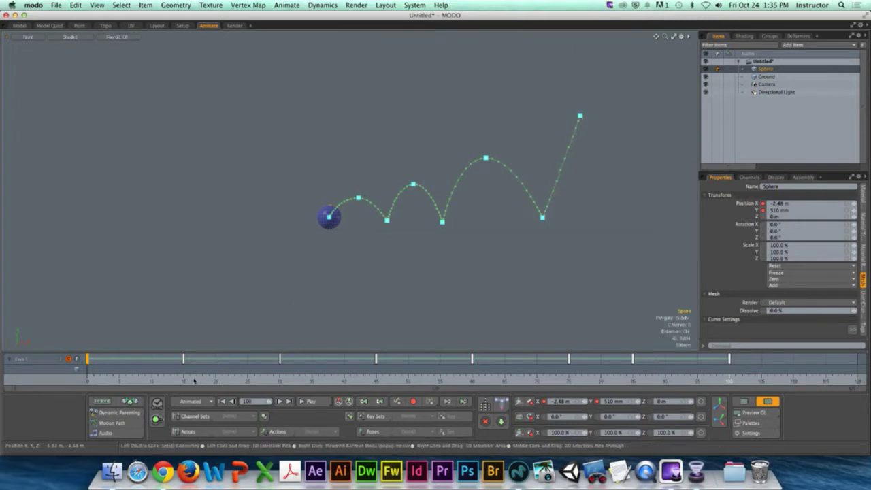
# Step: Play the edited bounce animation to check the reshaped motion path, and stop the playback
pyautogui.click(303, 401)
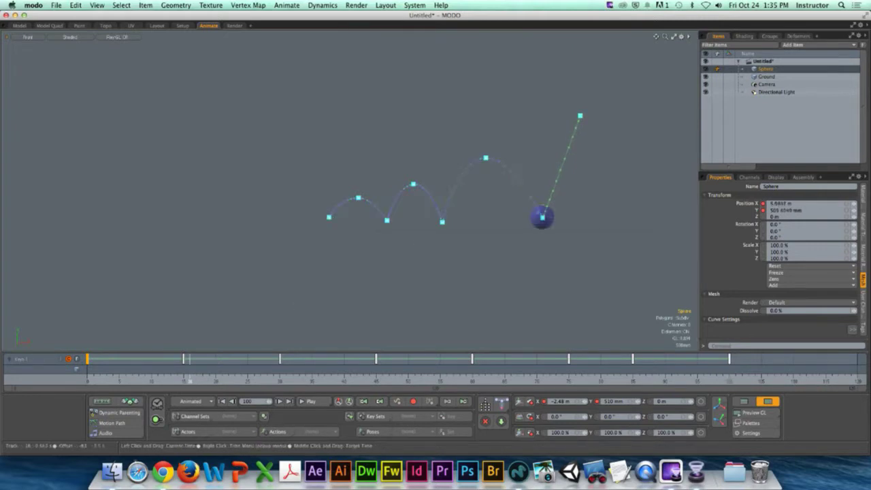
pyautogui.click(305, 402)
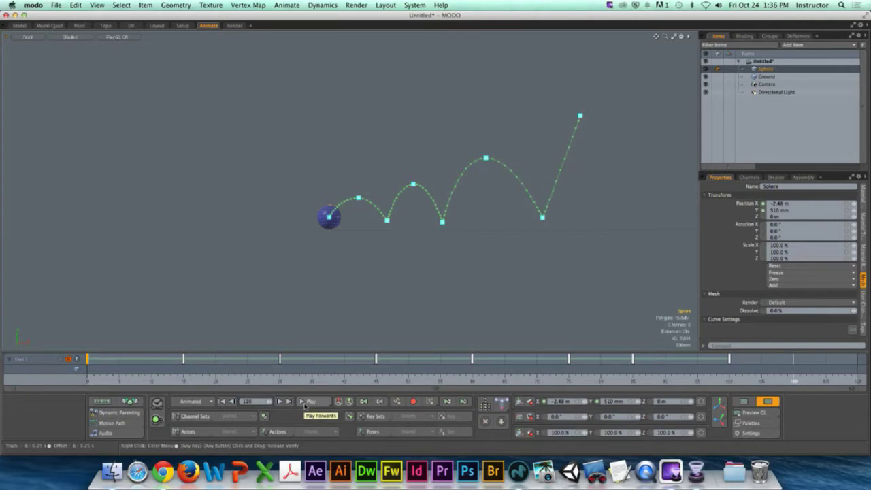
pyautogui.click(304, 405)
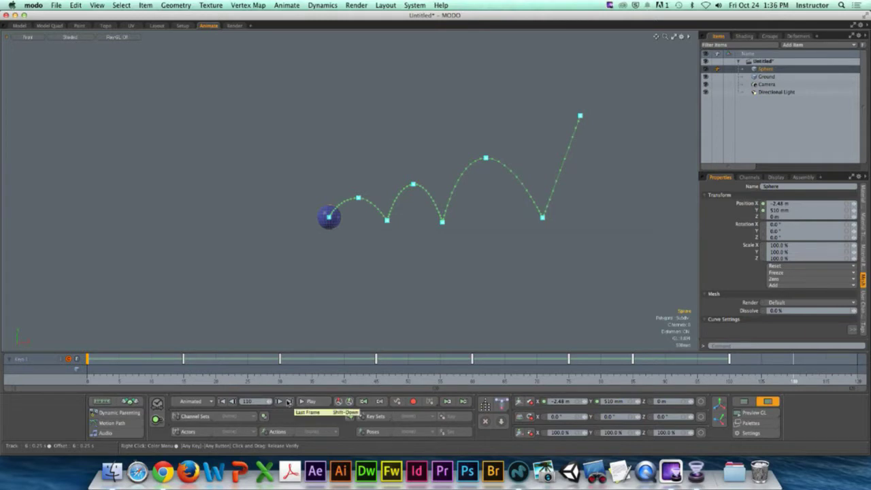
# Step: Reselect the sphere and play the bounce animation several times from the first frame to examine its timing
pyautogui.press('Escape')
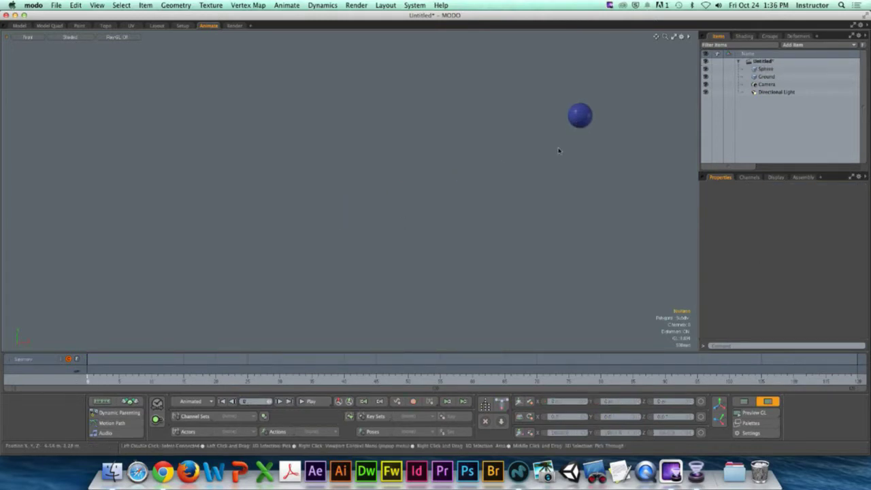
pyautogui.click(579, 118)
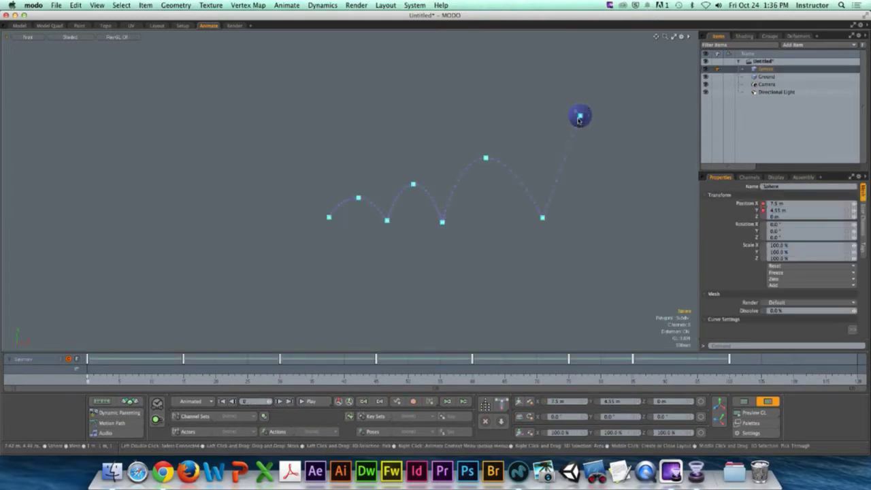
pyautogui.click(311, 401)
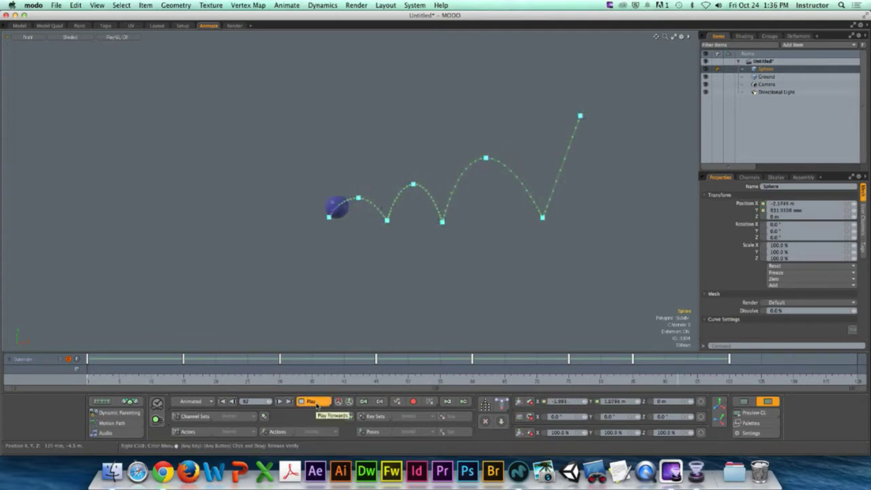
pyautogui.click(315, 403)
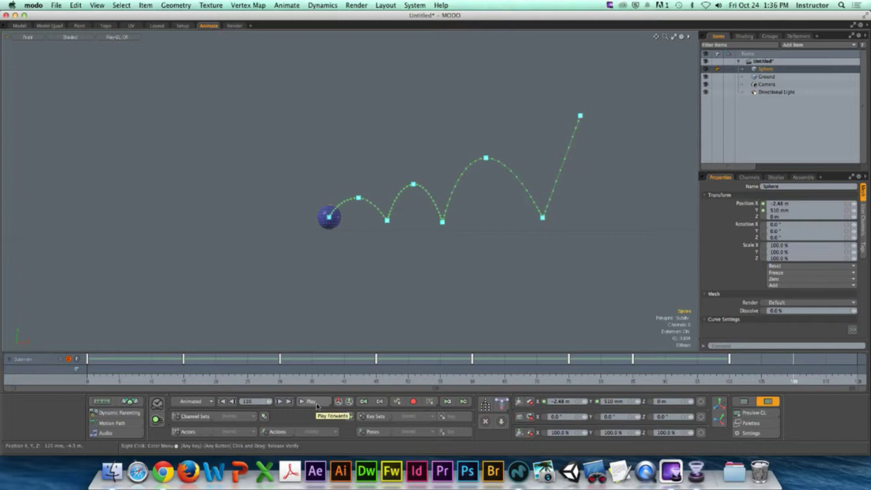
pyautogui.click(316, 405)
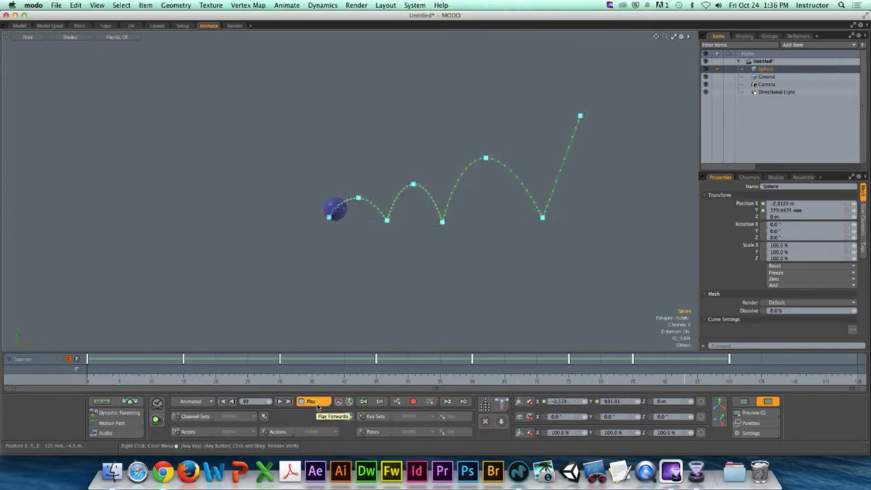
pyautogui.click(317, 406)
pyautogui.click(299, 379)
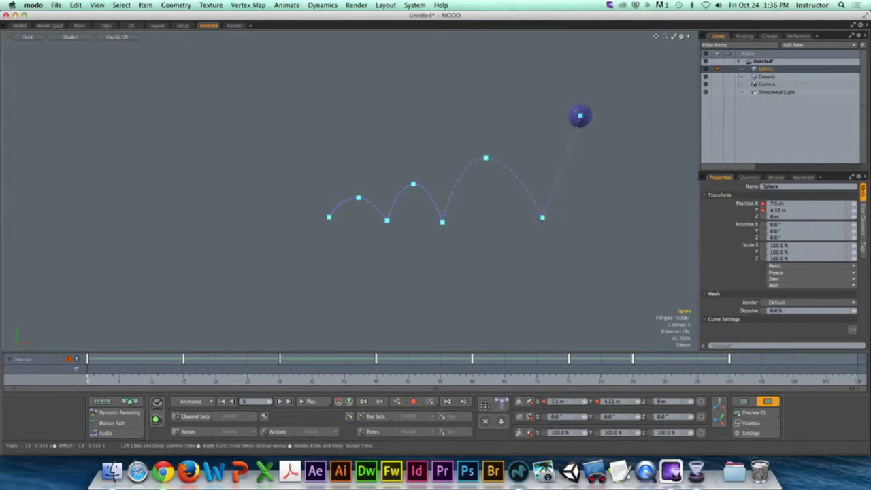
pyautogui.click(311, 403)
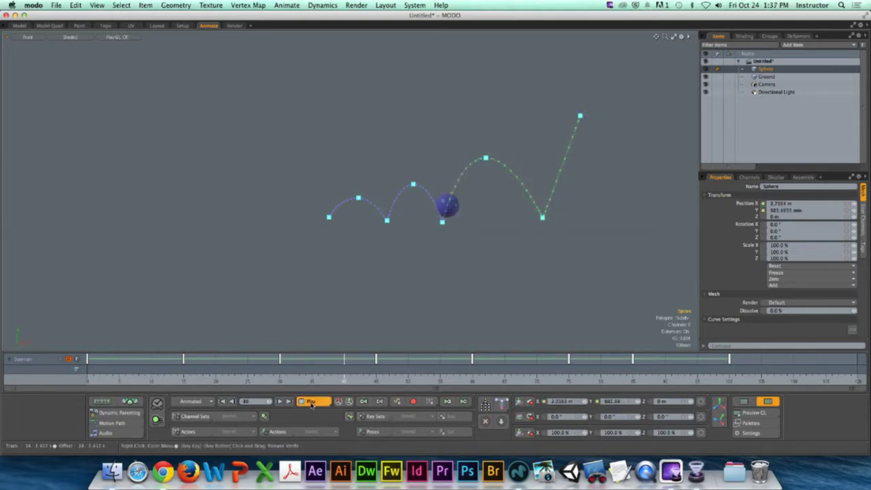
pyautogui.click(311, 402)
# Step: Select all sphere keys after frame 0 and shift them together five frames earlier, putting the first ground contact at frame 10
pyautogui.moveTo(733, 363); pyautogui.dragTo(170, 371)
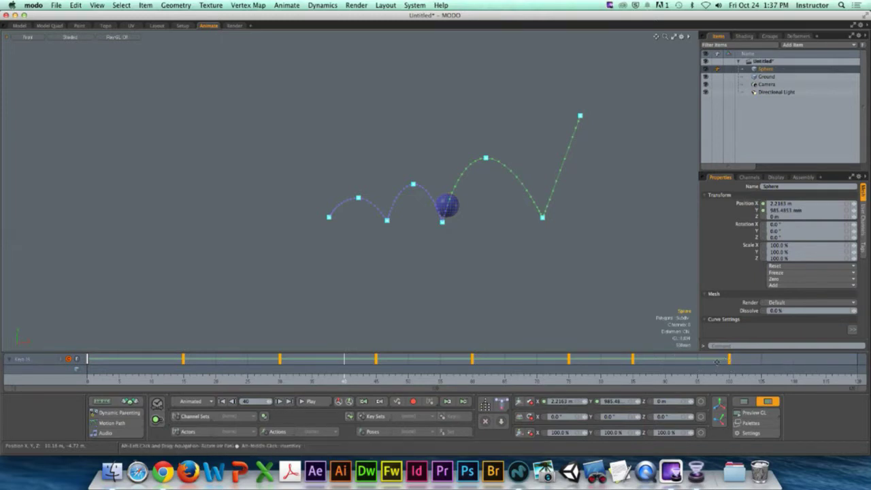
pyautogui.rightClick(711, 368)
pyautogui.click(707, 372)
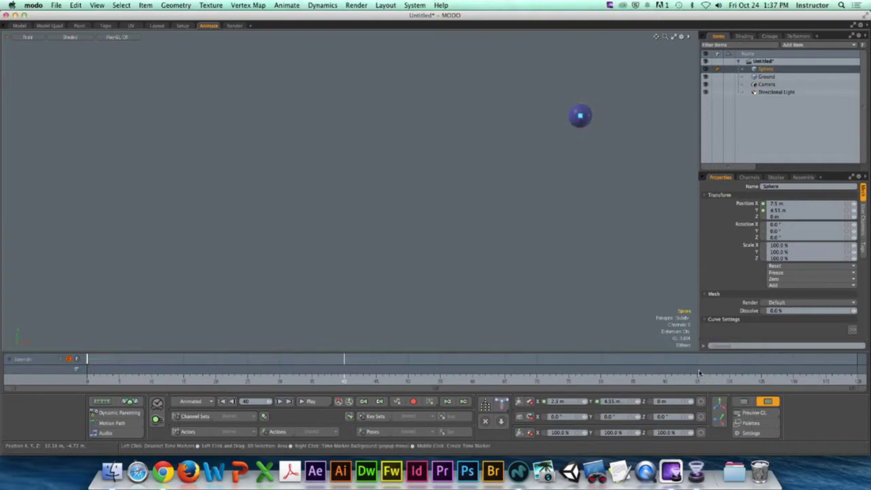
pyautogui.press('super+z')
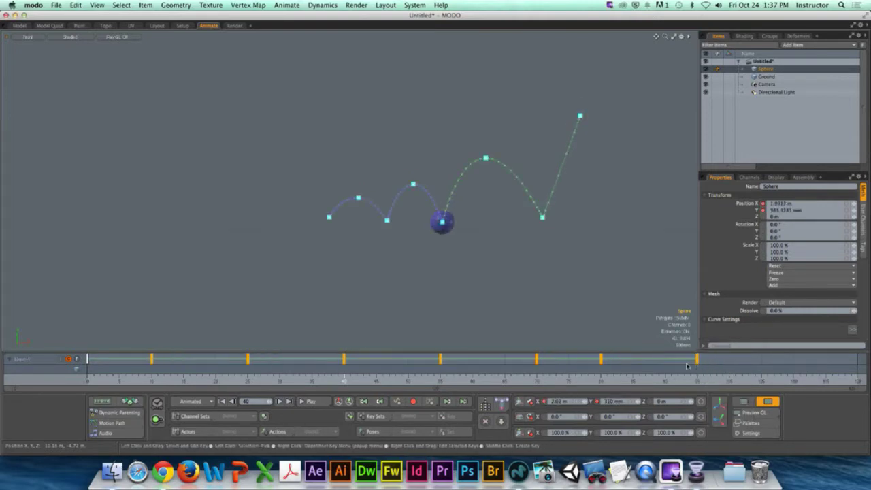
pyautogui.moveTo(687, 366); pyautogui.dragTo(729, 371)
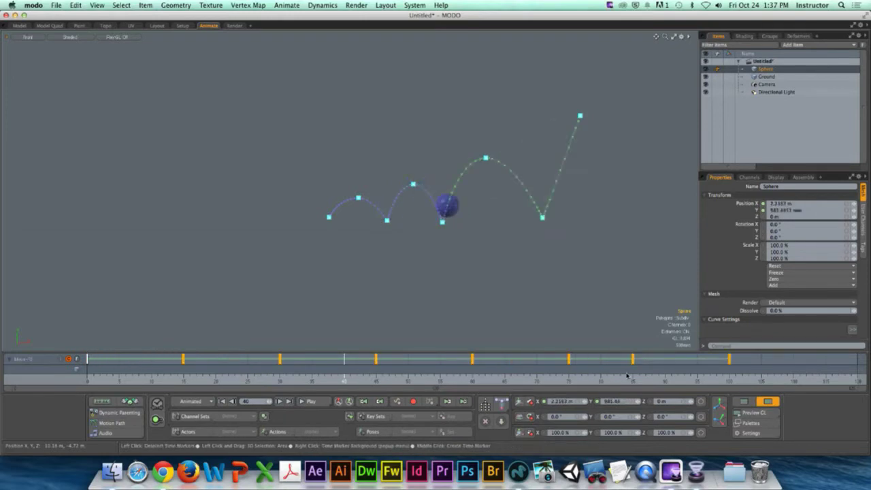
pyautogui.click(247, 378)
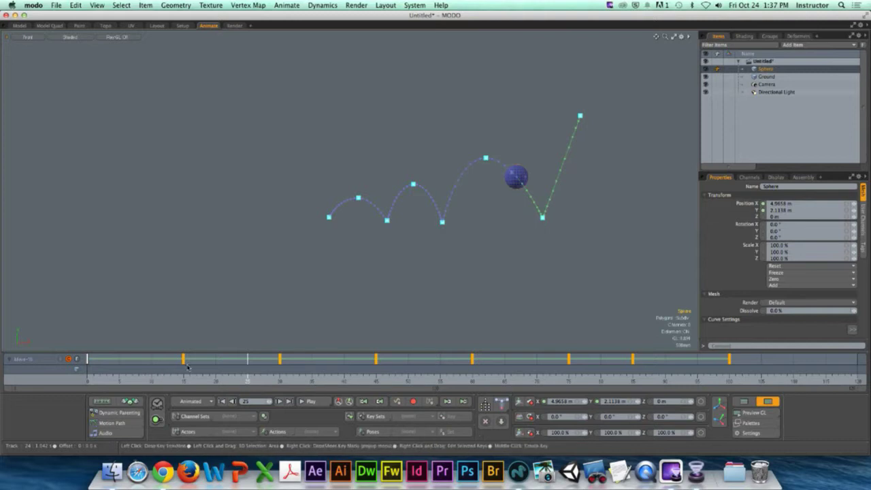
pyautogui.moveTo(182, 364); pyautogui.dragTo(151, 364)
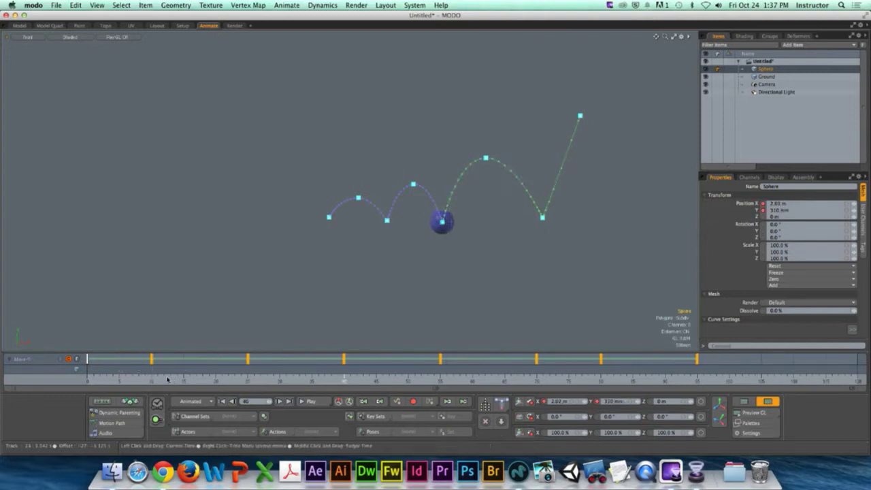
# Step: Retime the first peak key to frame 17 and the second ground contact key to frame 24, checking the playback
pyautogui.moveTo(248, 359); pyautogui.dragTo(222, 368)
pyautogui.click(289, 401)
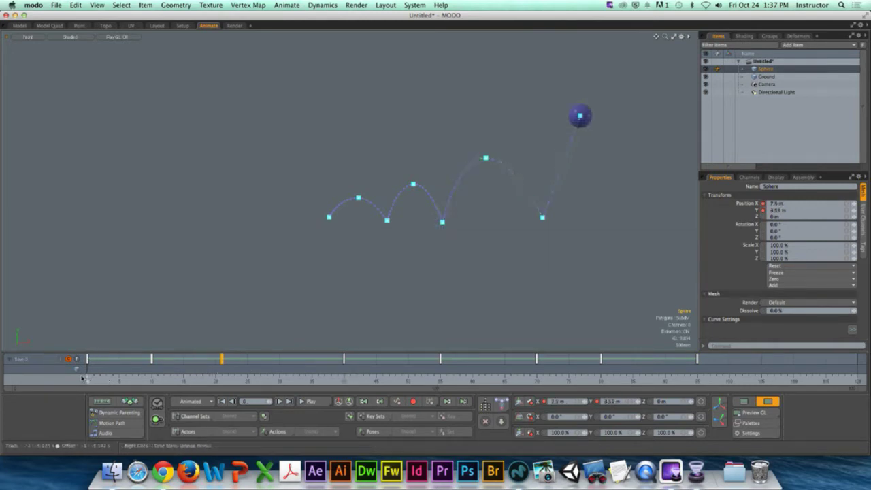
pyautogui.click(308, 402)
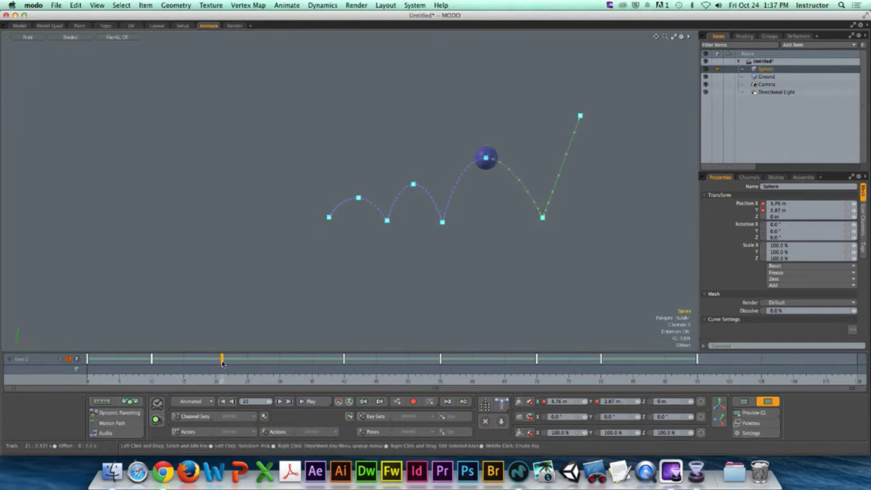
pyautogui.moveTo(222, 362)
pyautogui.mouseDown()
pyautogui.moveTo(178, 366)
pyautogui.moveTo(201, 368)
pyautogui.moveTo(193, 385)
pyautogui.moveTo(244, 381)
pyautogui.mouseUp()
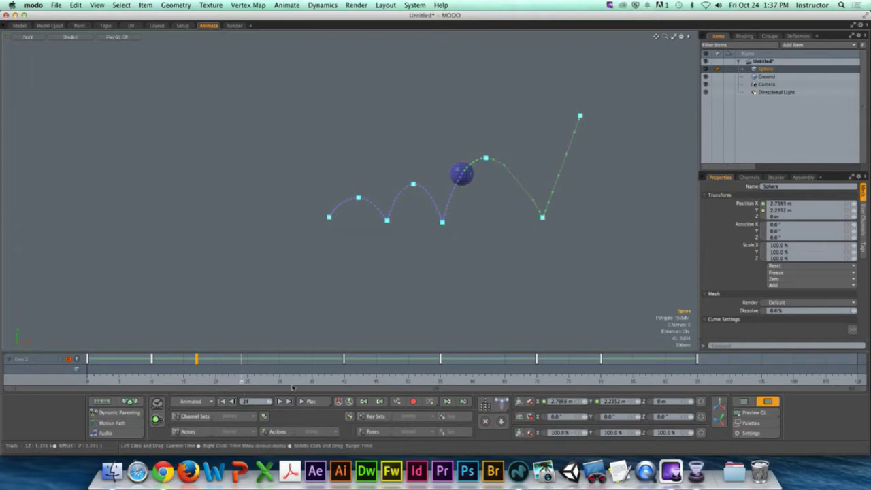
pyautogui.click(343, 359)
pyautogui.moveTo(343, 359); pyautogui.dragTo(243, 367)
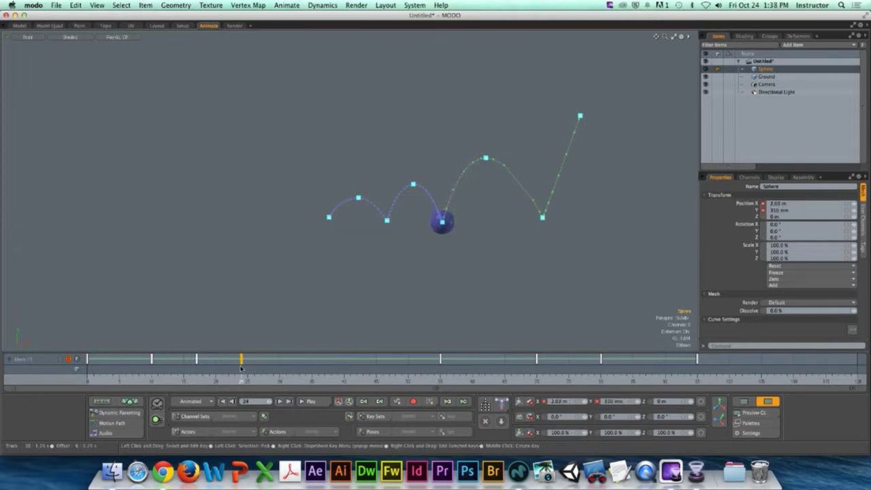
pyautogui.click(320, 401)
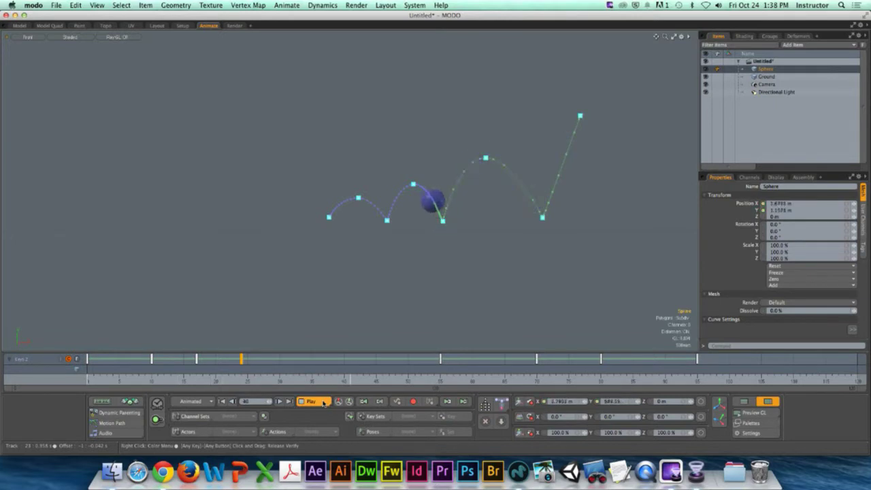
pyautogui.click(322, 401)
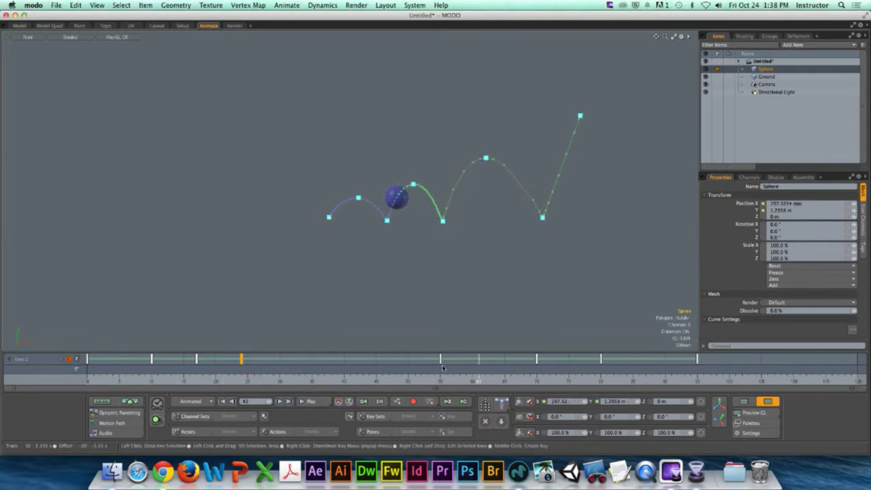
# Step: Move the remaining bounce keys earlier, in order, to frames 30, 36, 43 and 49
pyautogui.moveTo(440, 366); pyautogui.dragTo(279, 366)
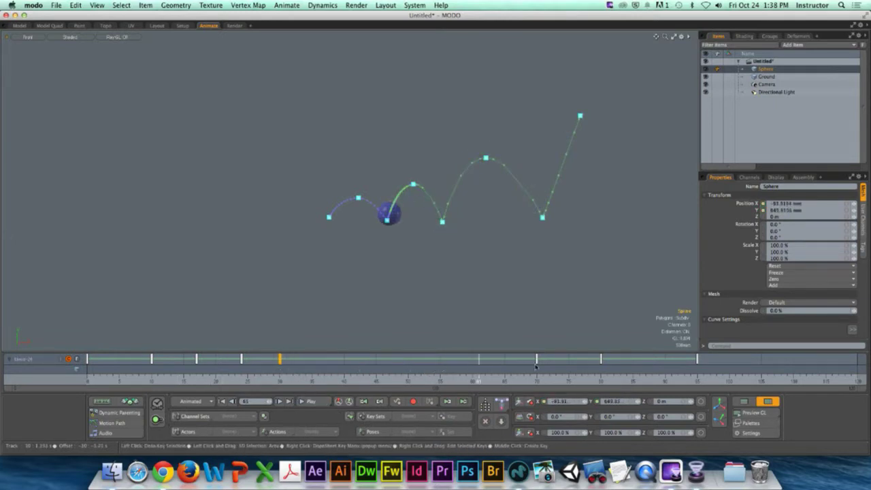
pyautogui.moveTo(536, 366); pyautogui.dragTo(320, 371)
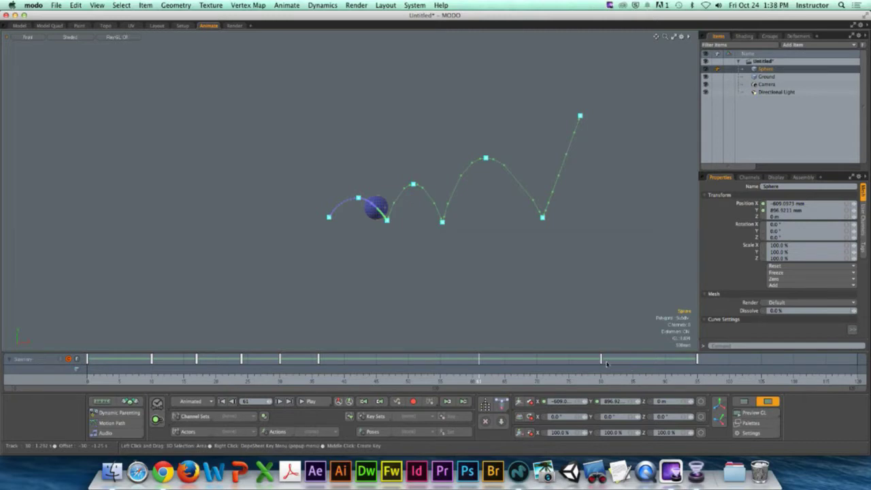
pyautogui.moveTo(600, 361)
pyautogui.mouseDown()
pyautogui.moveTo(345, 369)
pyautogui.moveTo(667, 366)
pyautogui.moveTo(381, 364)
pyautogui.moveTo(401, 364)
pyautogui.mouseUp()
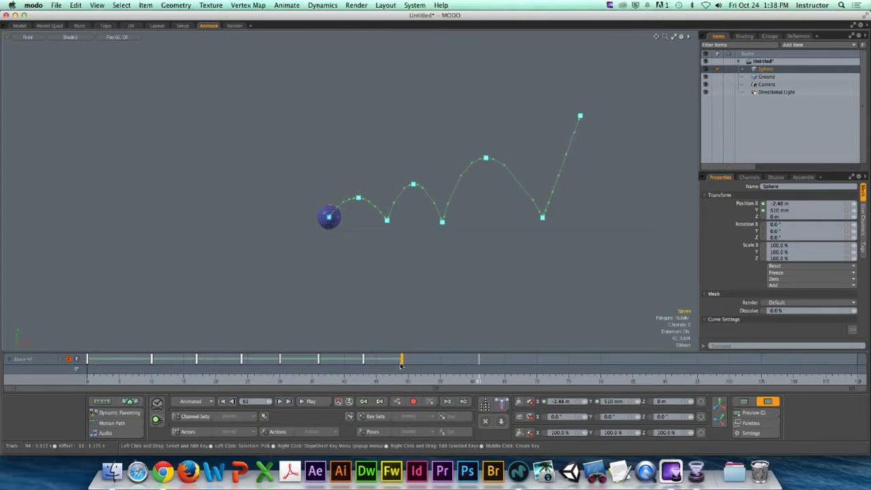
# Step: Play the retimed bounce to check its speed, and return to frame 0
pyautogui.click(308, 401)
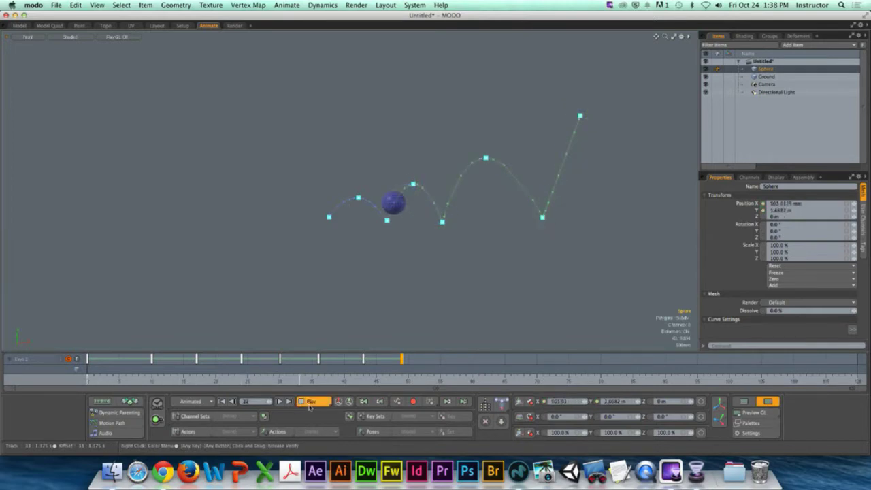
pyautogui.click(309, 402)
pyautogui.moveTo(338, 388); pyautogui.dragTo(41, 386)
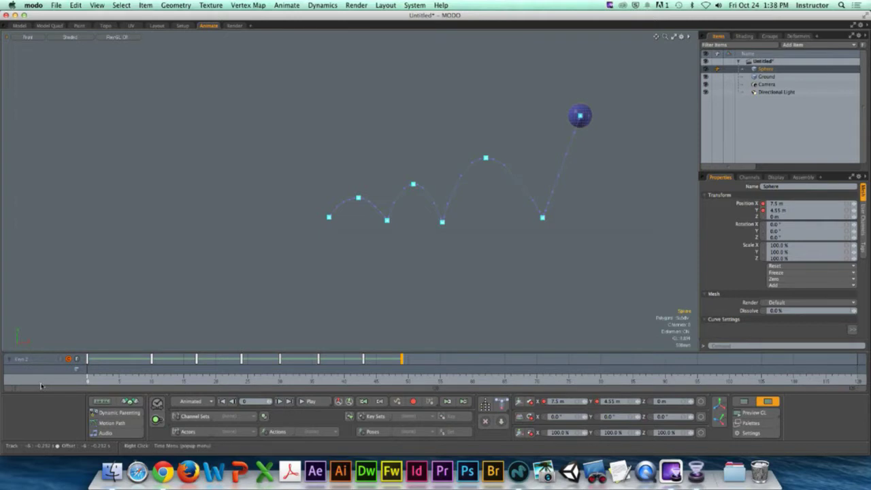
pyautogui.click(310, 386)
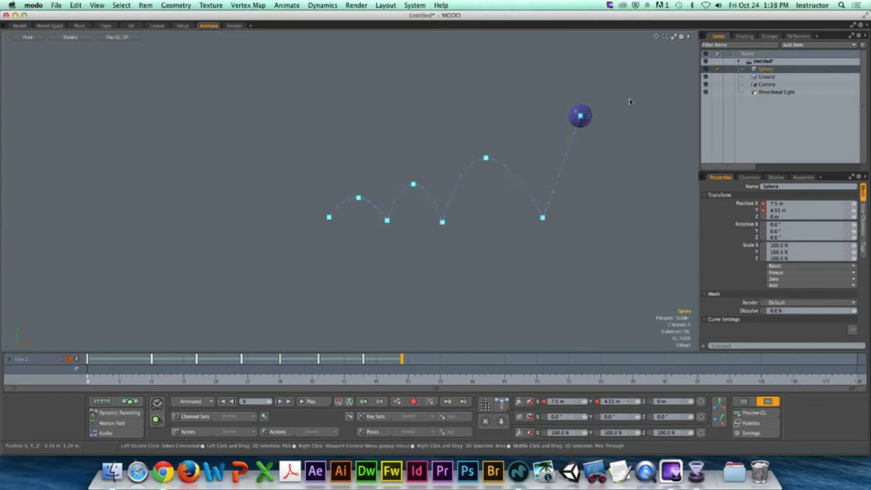
# Step: Select the frame 10 ground contact key on the motion path and replay the bounce
pyautogui.click(542, 218)
pyautogui.moveTo(151, 359)
pyautogui.mouseDown()
pyautogui.moveTo(196, 358)
pyautogui.moveTo(151, 359)
pyautogui.mouseUp()
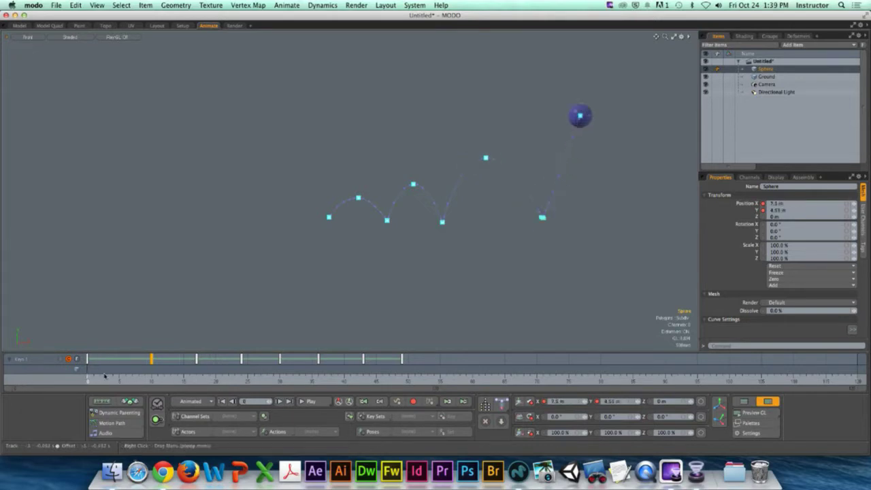
pyautogui.click(313, 402)
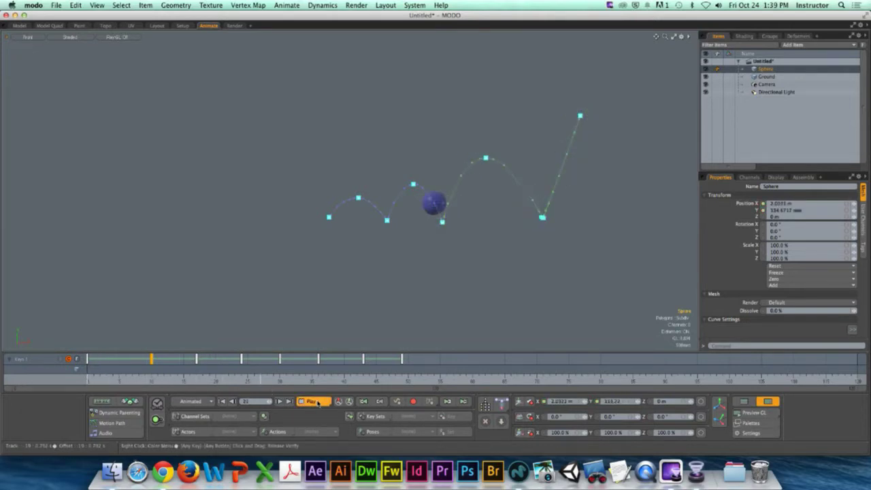
pyautogui.click(318, 403)
# Step: Adjust the tangent handles of the frame 17, 30 and 43 peak keys to even out the three arcs
pyautogui.click(487, 160)
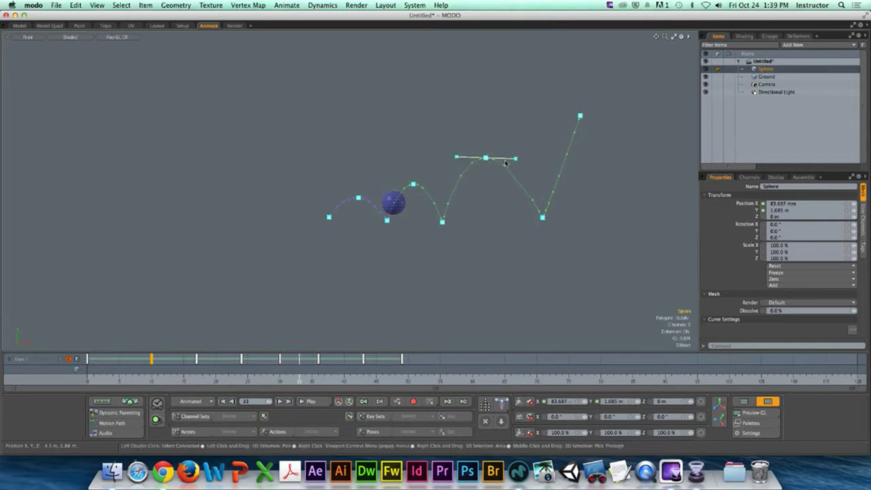
pyautogui.keyDown('shift'); pyautogui.moveTo(515, 158); pyautogui.dragTo(515, 159); pyautogui.keyUp('shift')
pyautogui.click(413, 184)
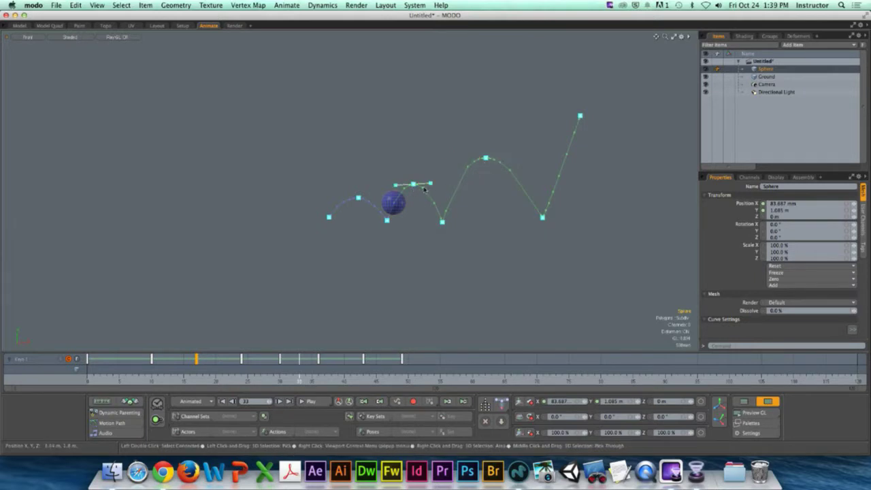
pyautogui.moveTo(433, 184); pyautogui.dragTo(435, 184)
pyautogui.click(358, 197)
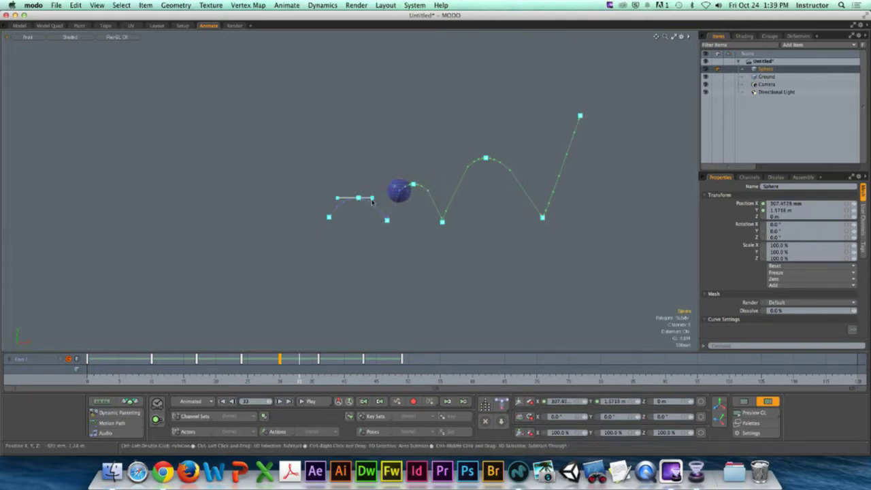
pyautogui.keyDown('ctrl'); pyautogui.moveTo(374, 197); pyautogui.dragTo(375, 197); pyautogui.keyUp('ctrl')
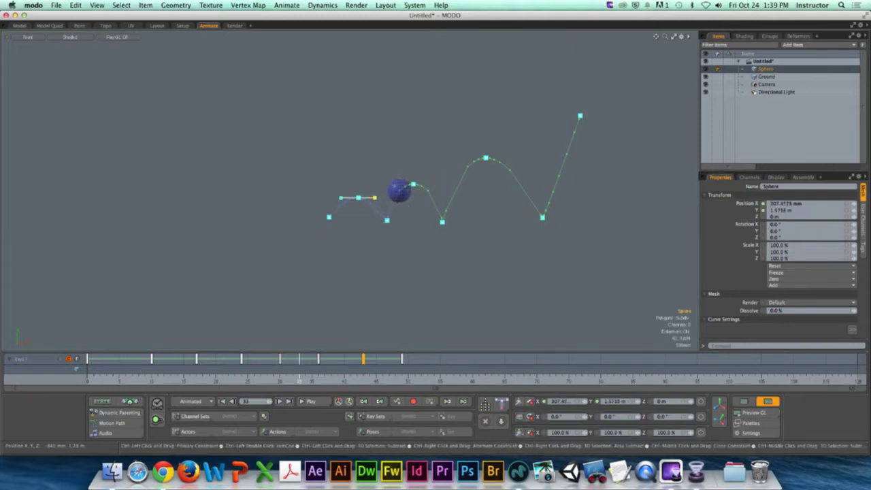
# Step: Move the frame 49 path key inward to about X -2.26 m, Y 430 mm, and shift the frame 36 contact key slightly toward it
pyautogui.click(336, 212)
pyautogui.moveTo(330, 218); pyautogui.dragTo(334, 219)
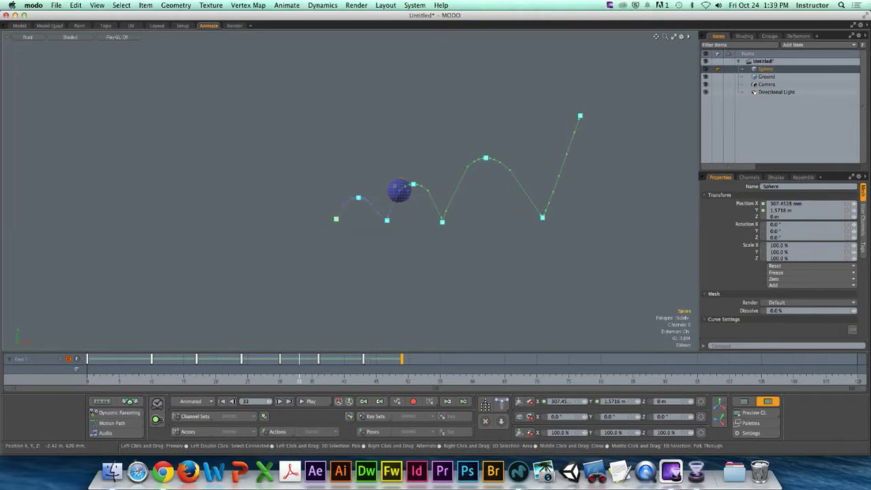
pyautogui.click(388, 221)
pyautogui.moveTo(391, 227); pyautogui.dragTo(392, 220)
# Step: Return to frame 0 and play the adjusted bounce animation twice to check the final motion
pyautogui.click(228, 378)
pyautogui.click(221, 401)
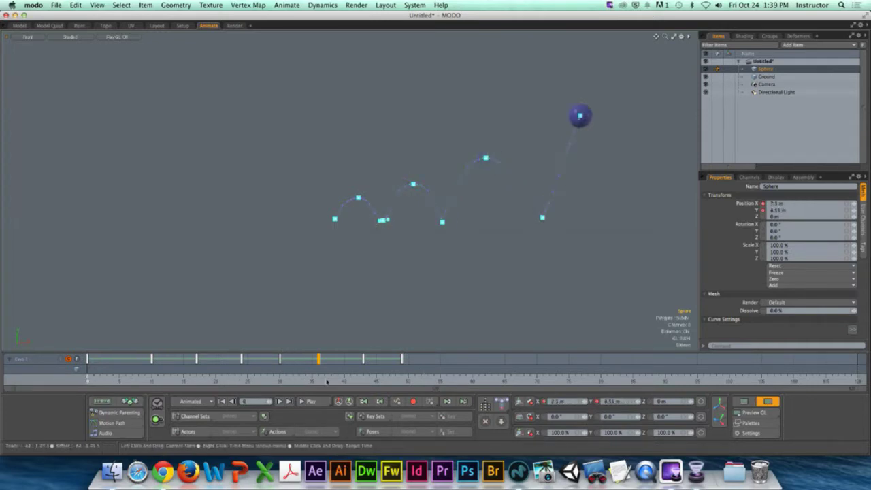
pyautogui.click(311, 401)
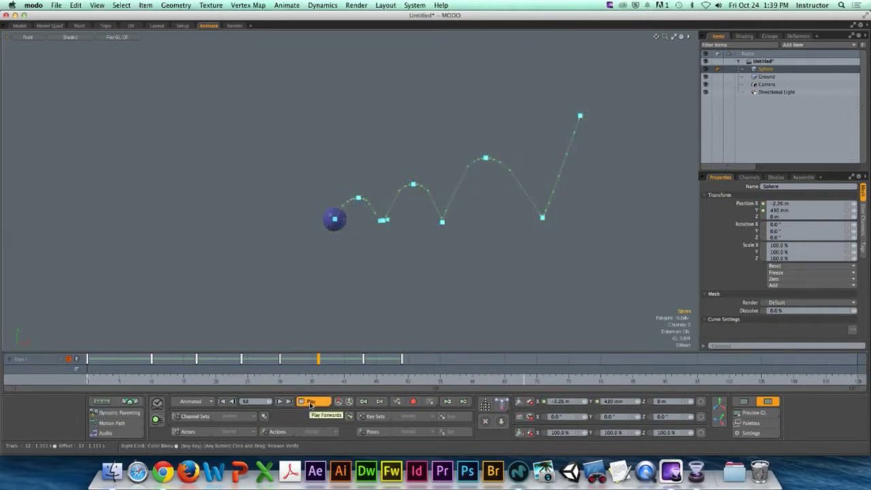
pyautogui.click(312, 401)
pyautogui.click(320, 401)
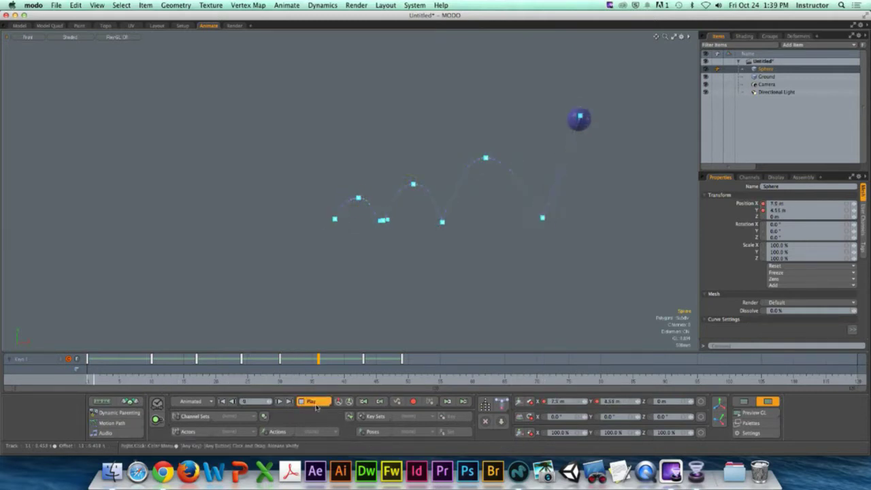
# Step: Shift all keys after frame 0 five frames earlier so the first ground contact falls on frame 5, and replay the bounce
pyautogui.click(310, 402)
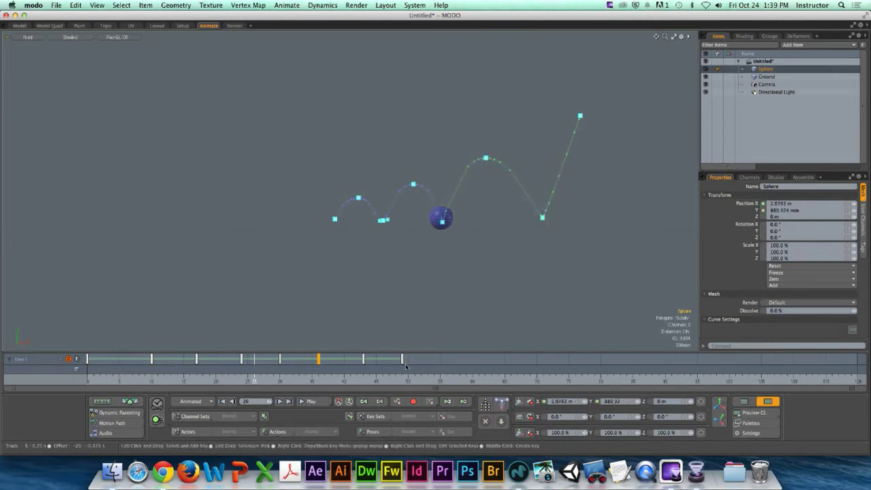
pyautogui.moveTo(417, 364); pyautogui.dragTo(120, 367)
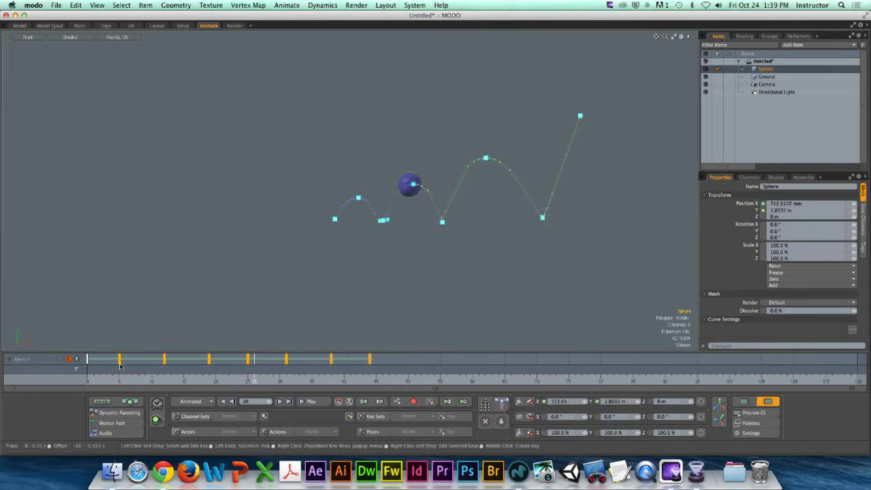
pyautogui.click(151, 376)
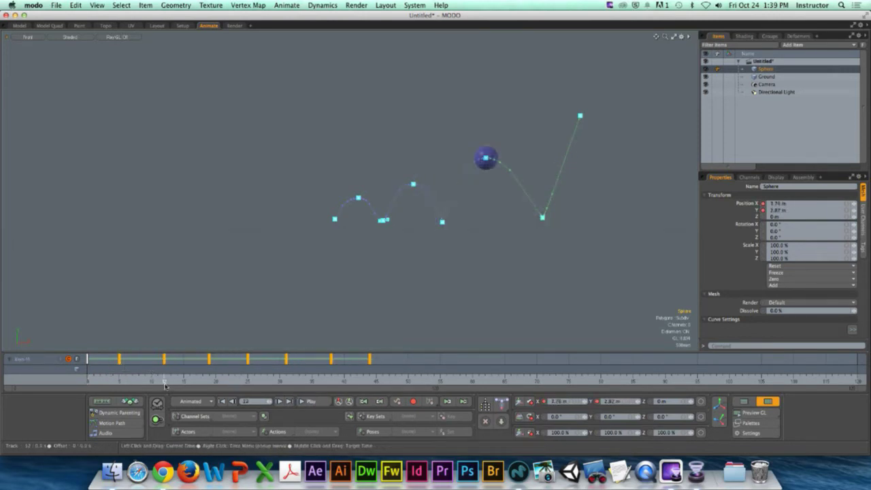
pyautogui.click(318, 403)
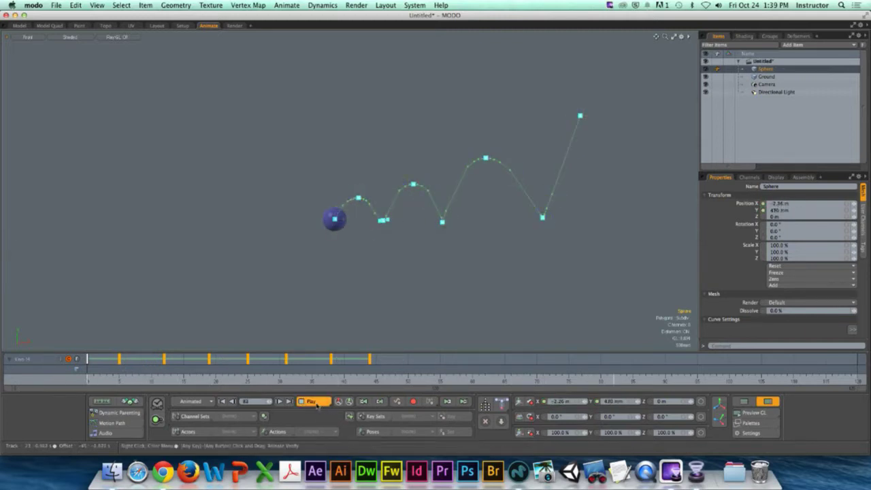
pyautogui.click(223, 401)
pyautogui.click(310, 402)
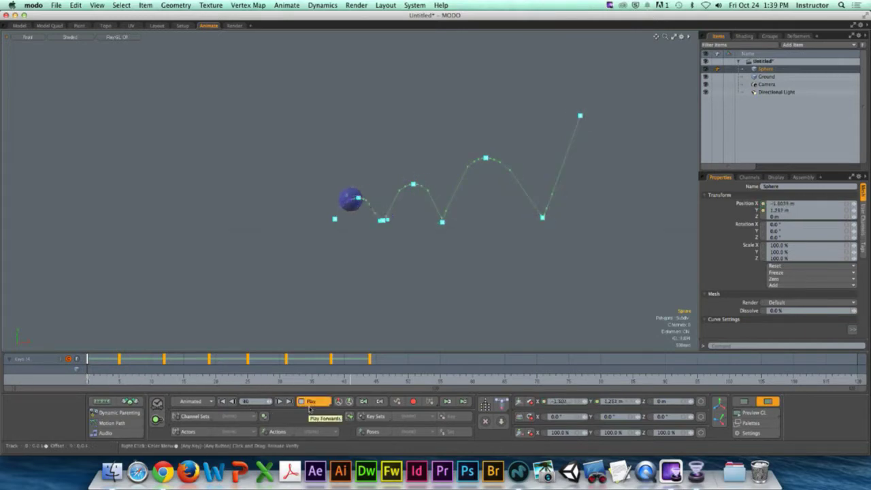
pyautogui.click(310, 403)
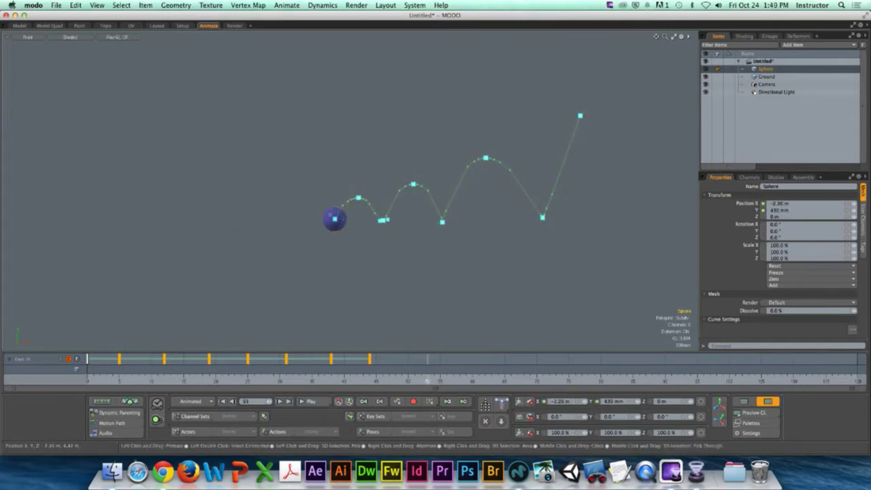
# Step: Select the frame 0 key at the start of the motion path and play the retimed bounce twice
pyautogui.keyDown('ctrl'); pyautogui.click(583, 122); pyautogui.keyUp('ctrl')
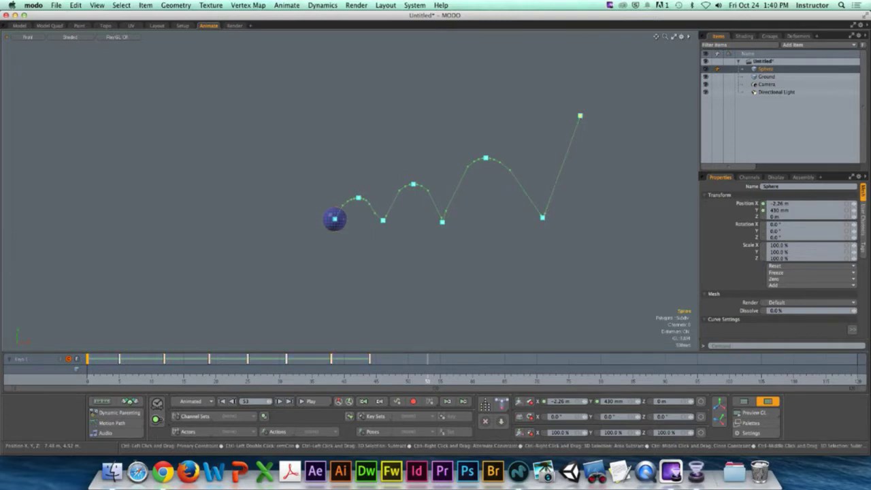
pyautogui.click(289, 401)
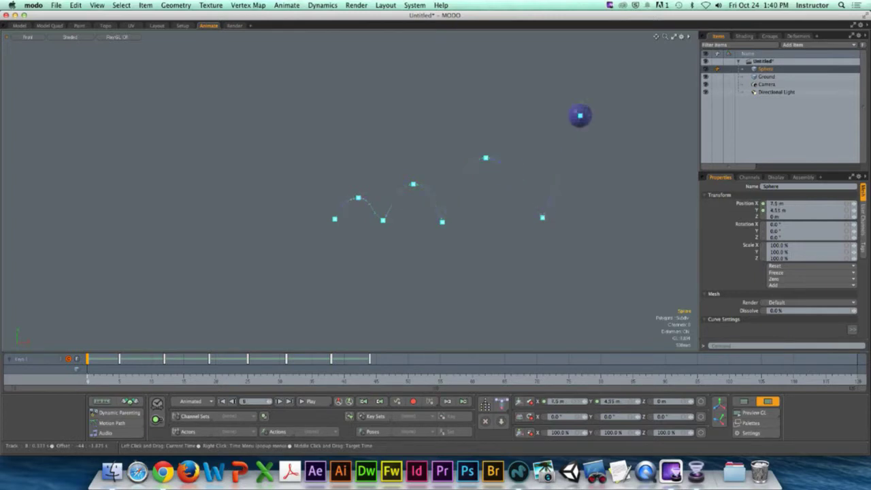
pyautogui.click(324, 403)
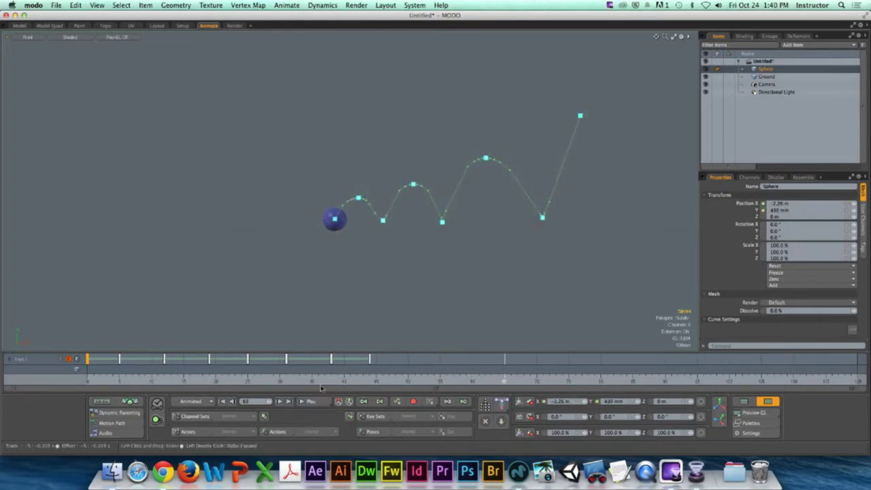
pyautogui.click(208, 378)
pyautogui.click(288, 401)
pyautogui.click(311, 403)
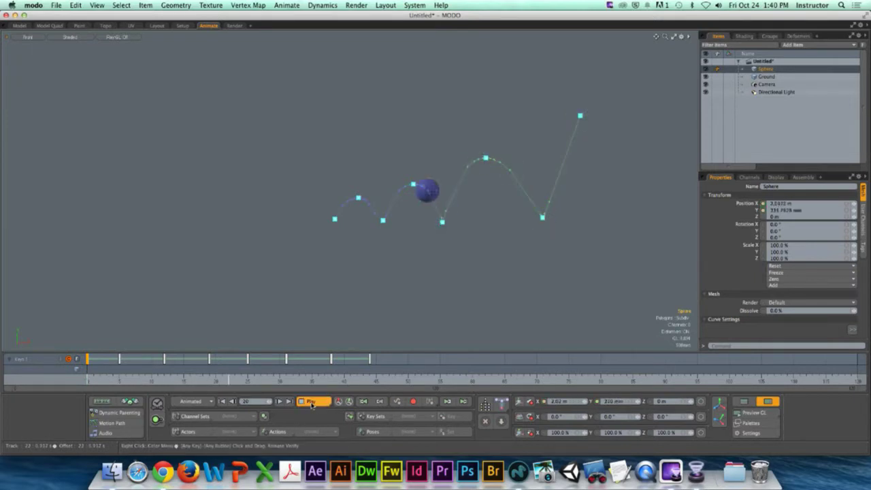
pyautogui.click(311, 403)
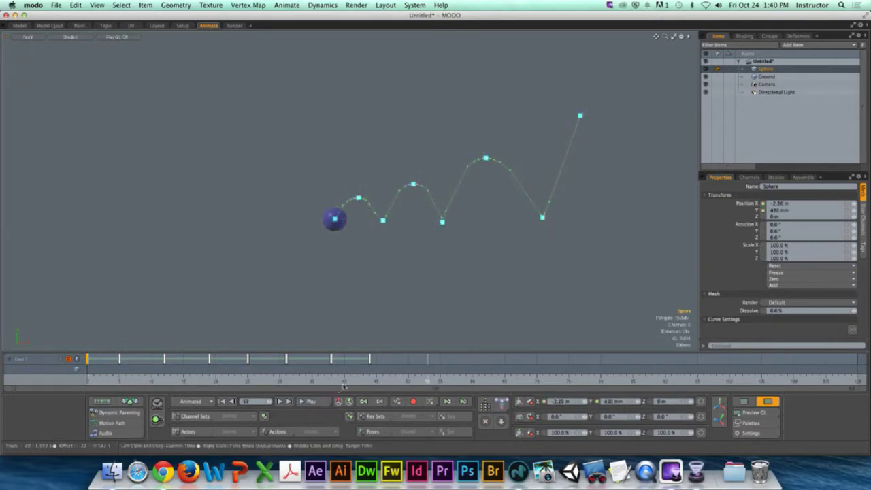
# Step: Scrub the bounce from frame 0 to frame 22 and look over the Inbetween, Motion Path and Time tools
pyautogui.moveTo(133, 379); pyautogui.dragTo(45, 368)
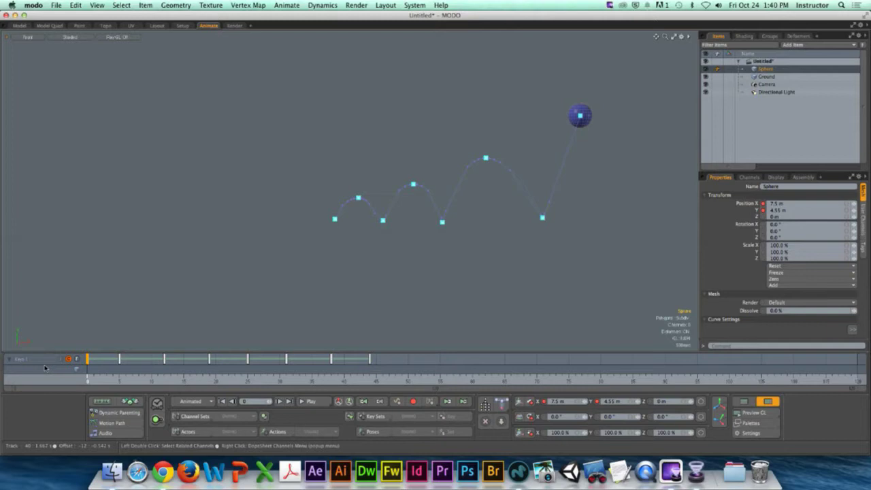
pyautogui.moveTo(87, 378); pyautogui.dragTo(228, 379)
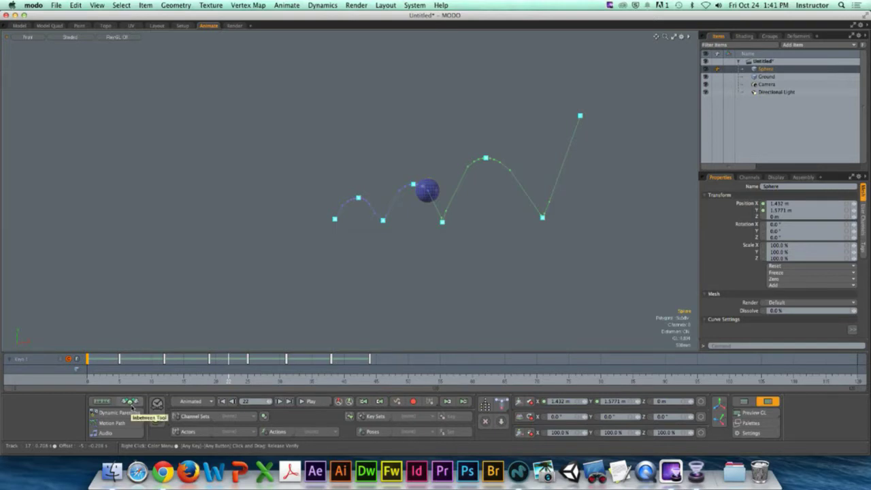
pyautogui.click(132, 404)
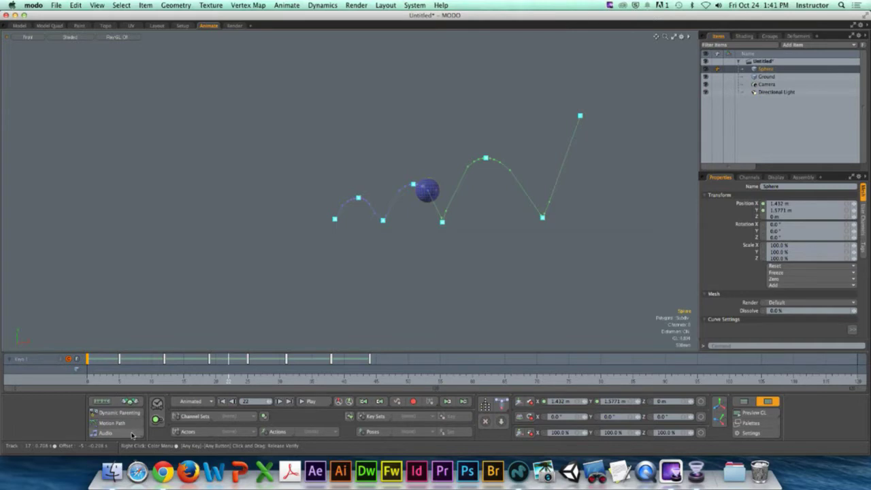
pyautogui.click(133, 424)
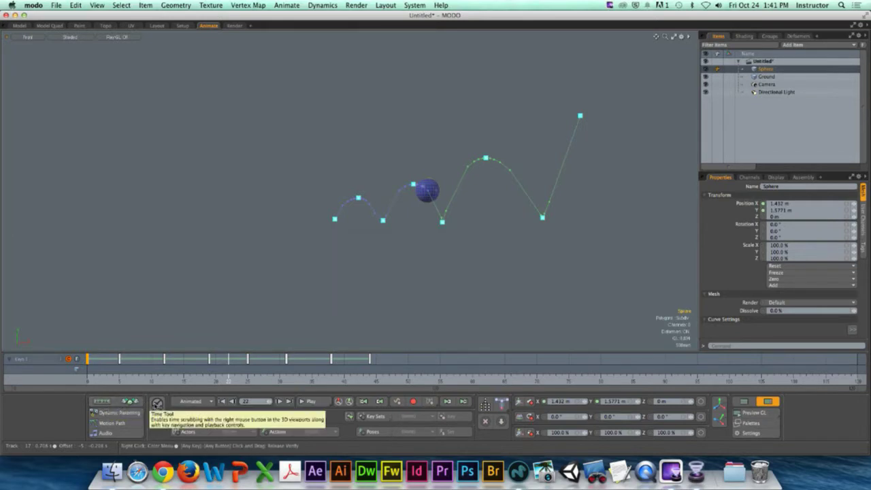
pyautogui.click(157, 403)
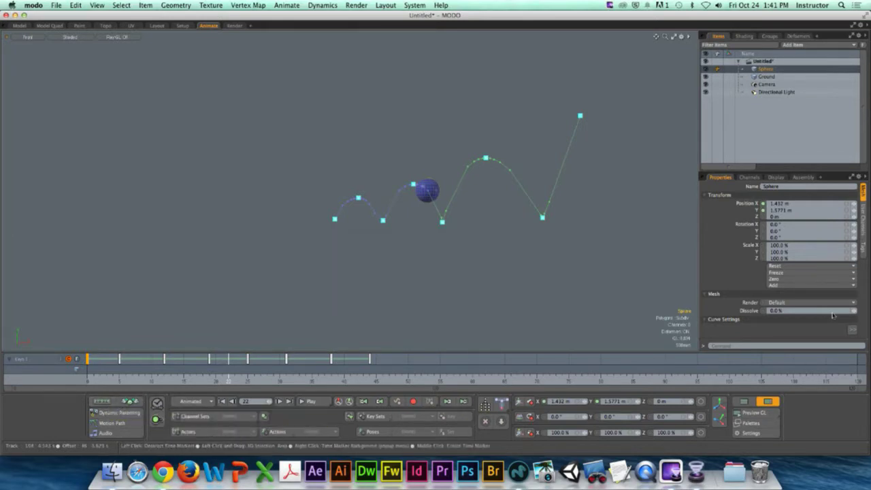
# Step: Enlarge the item properties area and review the sphere's subdivision settings, user channels and mesh properties
pyautogui.moveTo(805, 106); pyautogui.dragTo(805, 105)
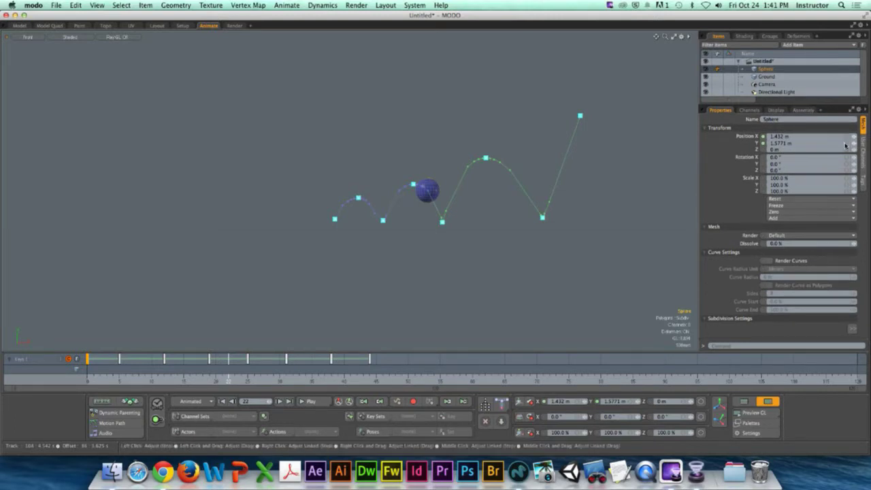
pyautogui.click(852, 328)
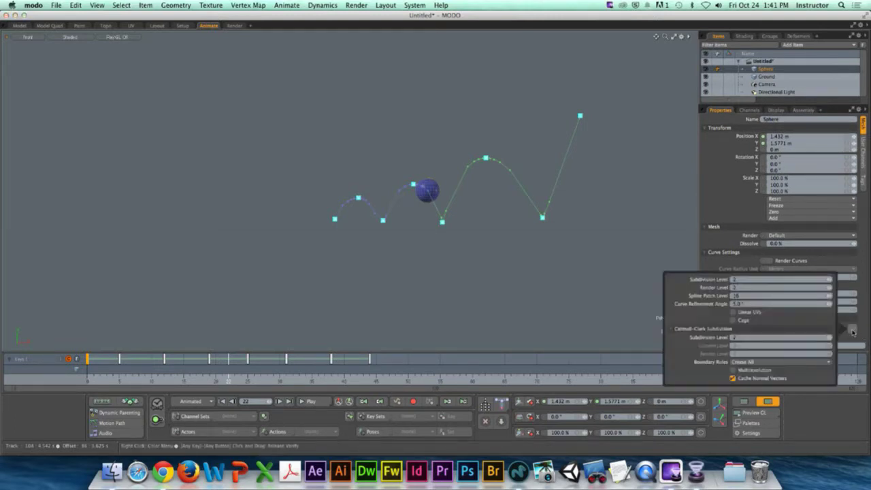
pyautogui.click(862, 151)
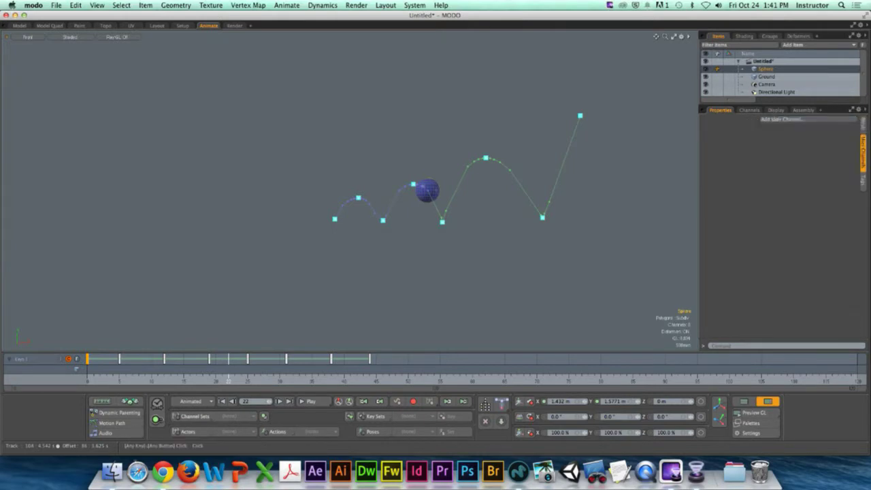
pyautogui.click(863, 124)
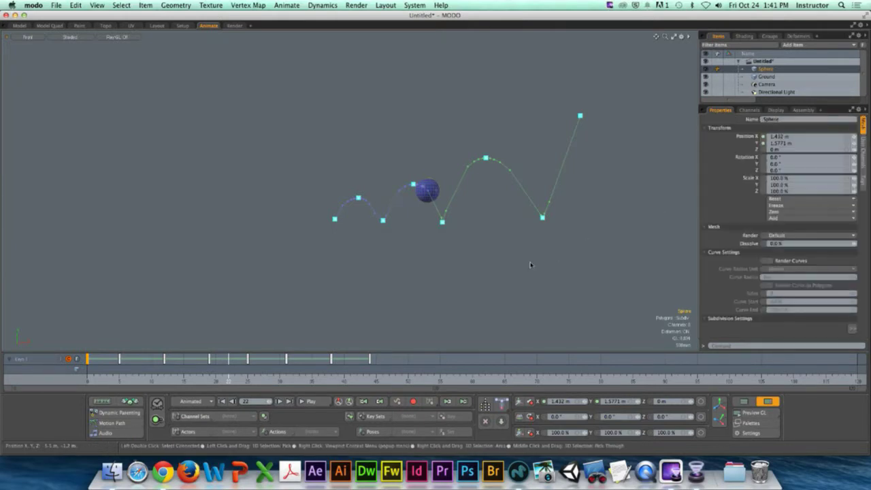
# Step: Reselect the sphere and set its motion path draw scale to 30%
pyautogui.click(447, 205)
pyautogui.click(427, 191)
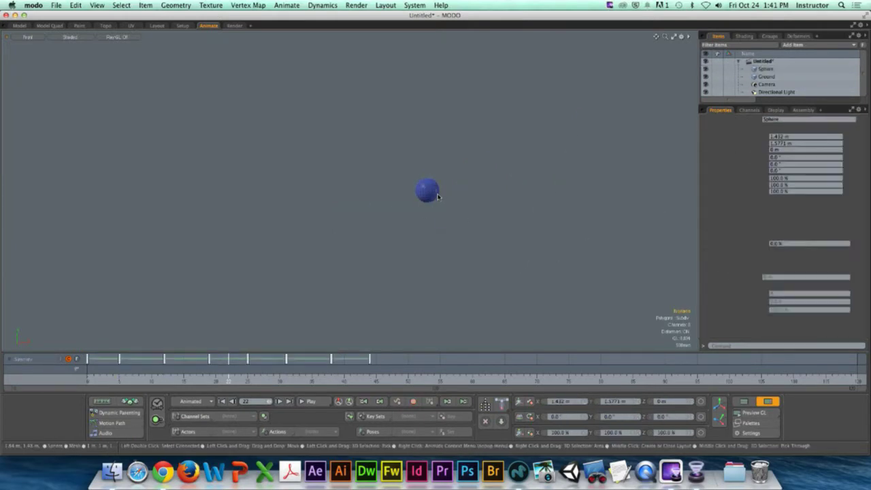
pyautogui.click(109, 423)
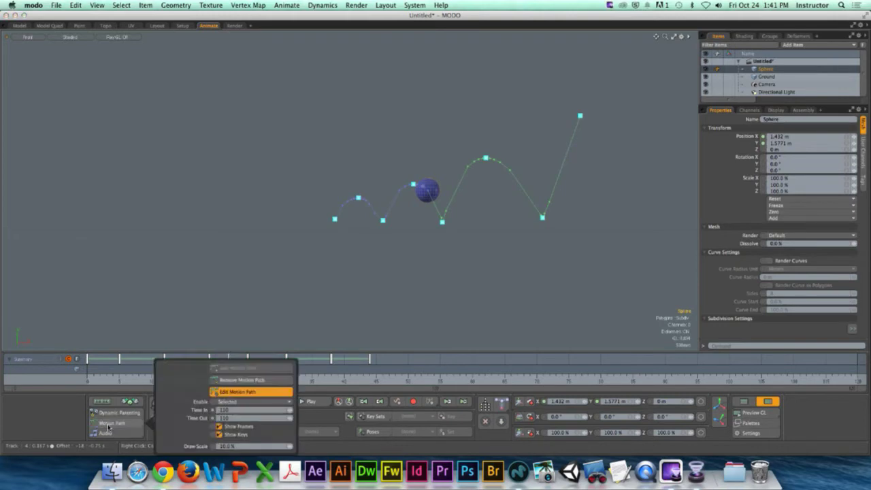
pyautogui.click(234, 380)
pyautogui.click(185, 412)
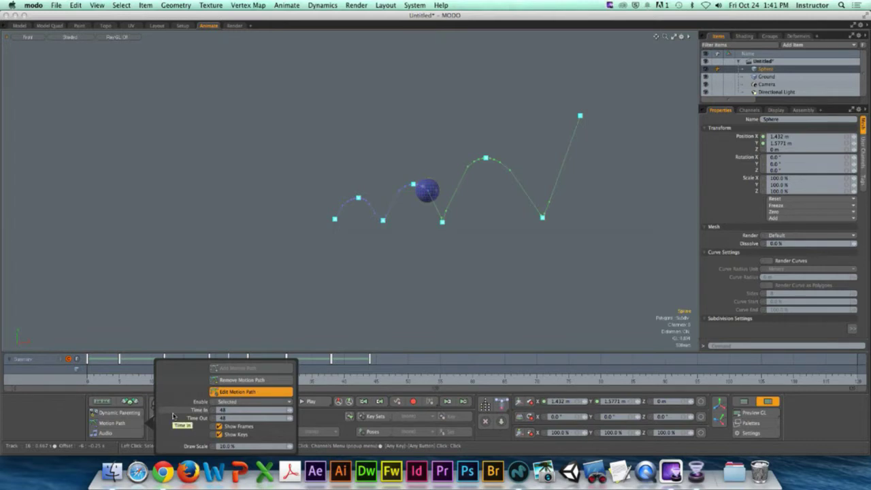
pyautogui.moveTo(213, 446); pyautogui.dragTo(291, 449)
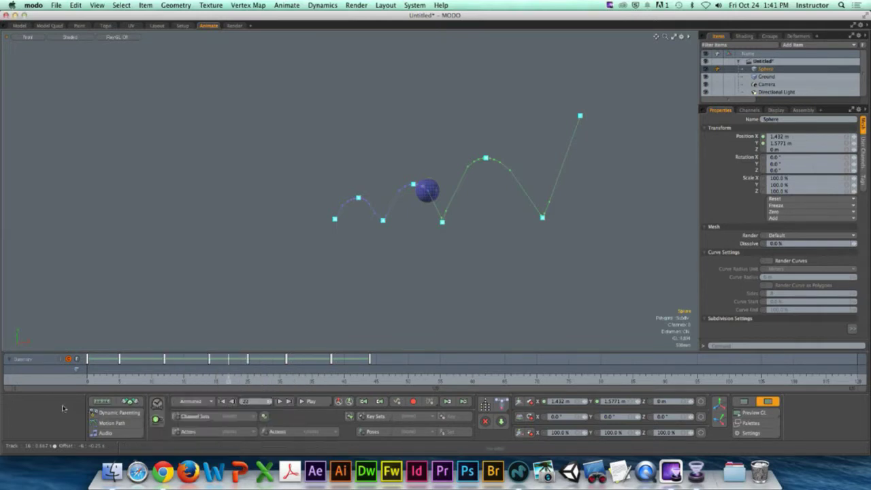
# Step: Examine the sphere's position curves in the graph editor, the scene time settings, and the viewport's visibility and drawing options
pyautogui.click(747, 401)
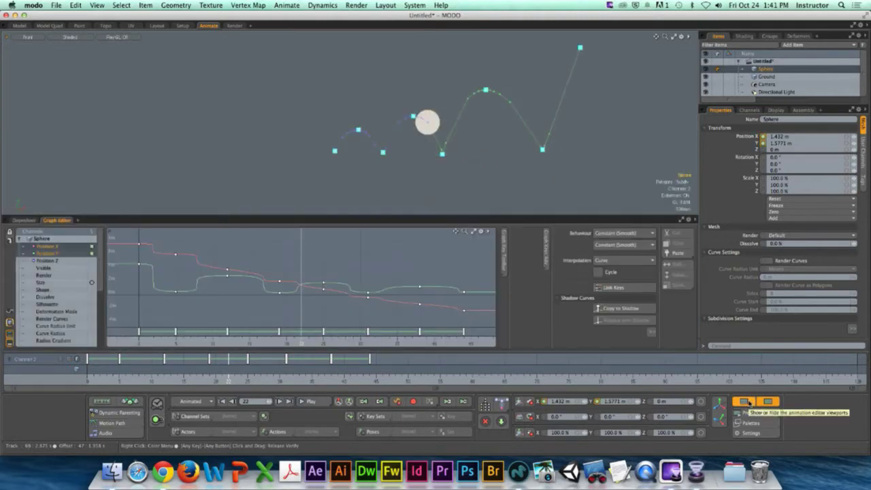
pyautogui.click(745, 403)
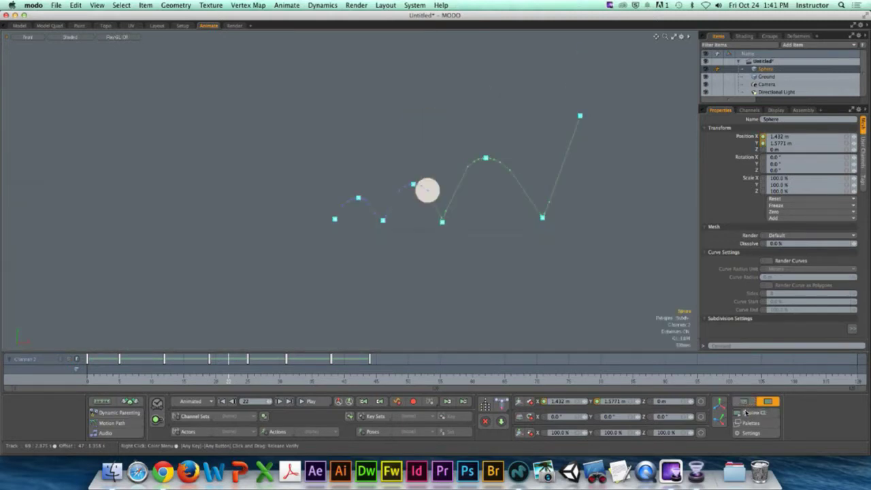
pyautogui.click(751, 433)
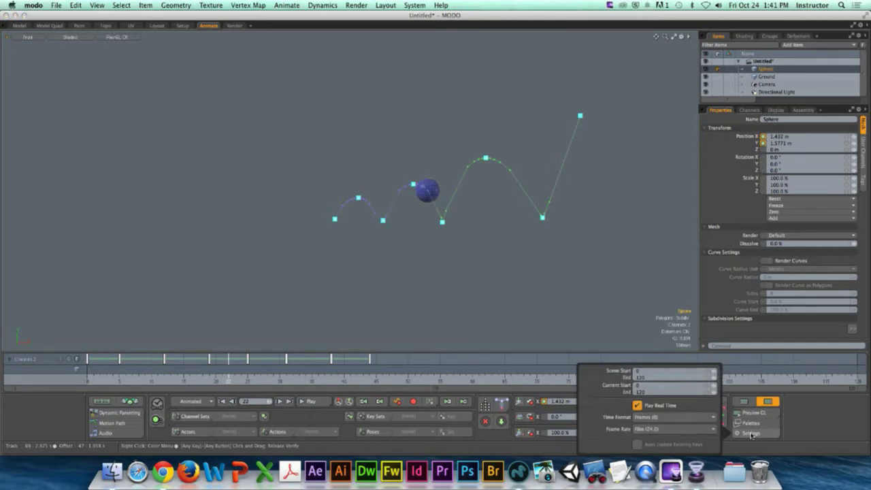
pyautogui.press('o')
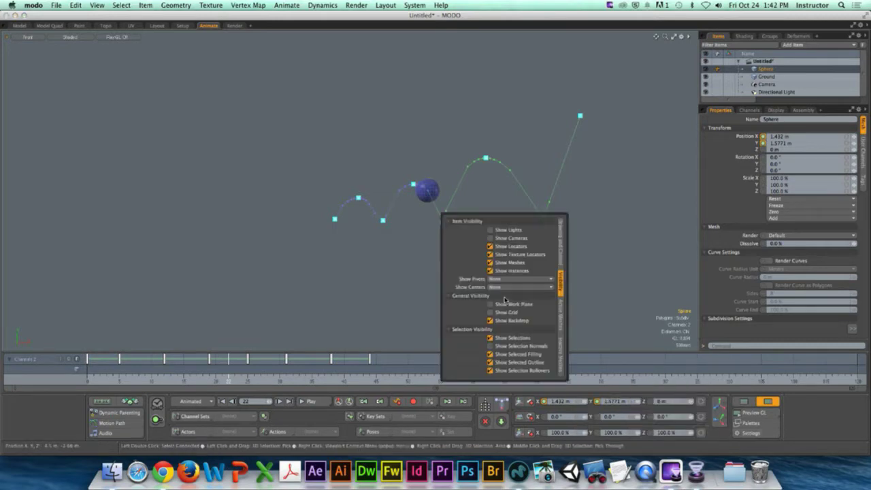
pyautogui.click(561, 258)
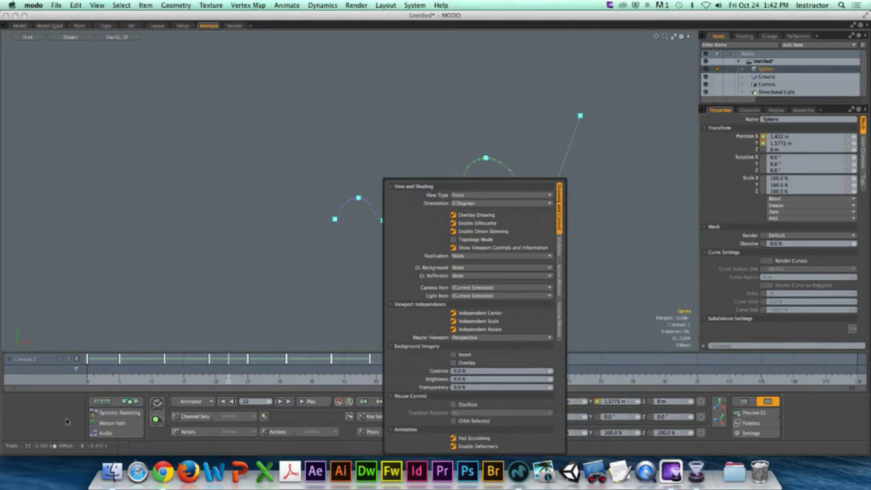
# Step: Look through the audio, dynamic parenting and motion path options and the item creation, type and hierarchy commands
pyautogui.click(140, 436)
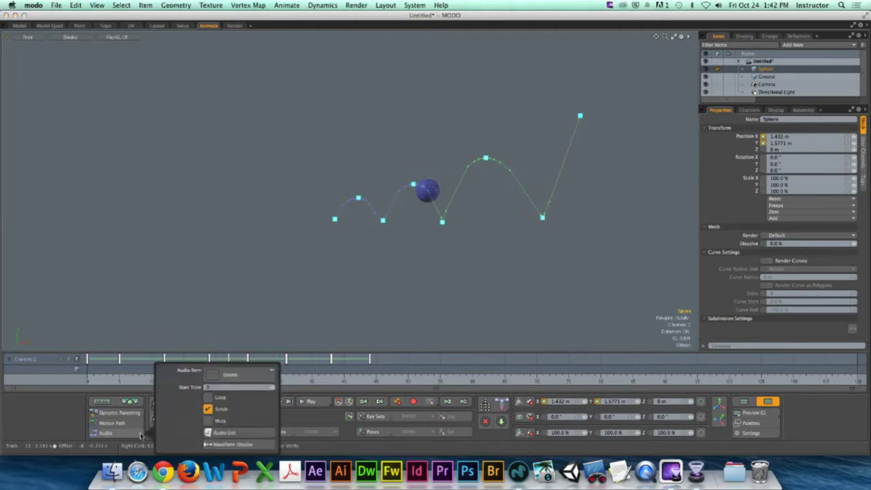
pyautogui.click(121, 413)
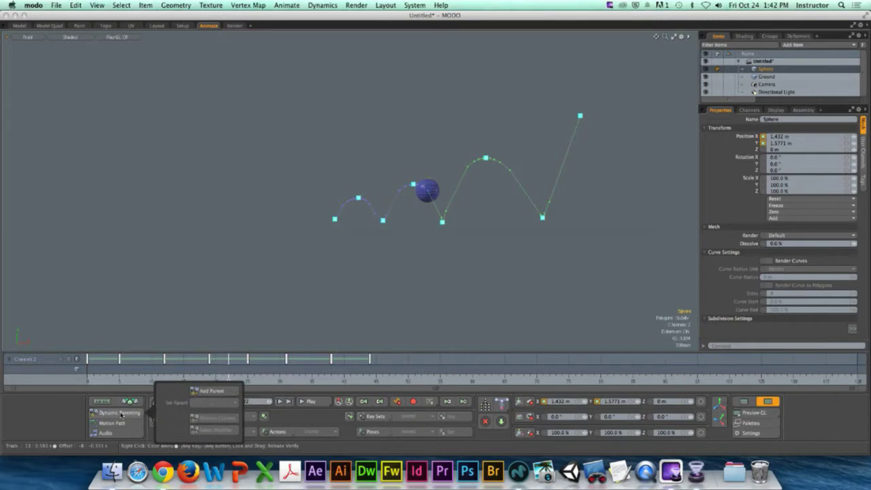
pyautogui.click(112, 422)
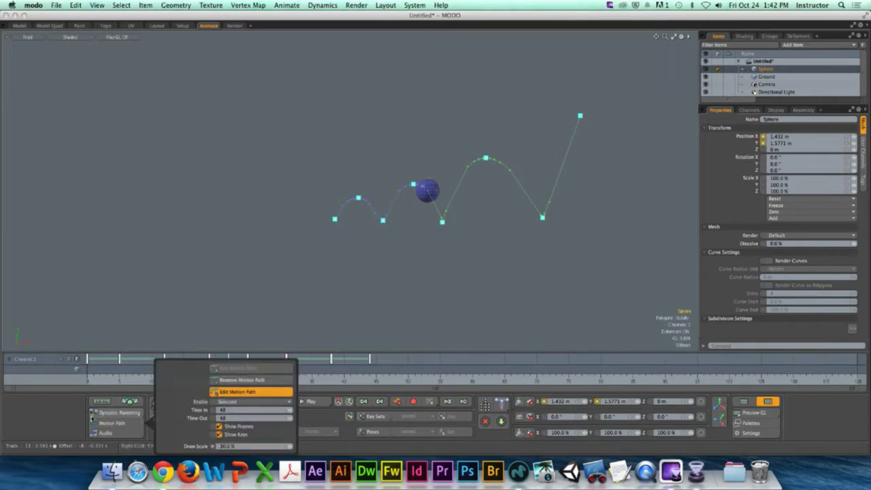
pyautogui.click(174, 6)
pyautogui.moveTo(147, 5)
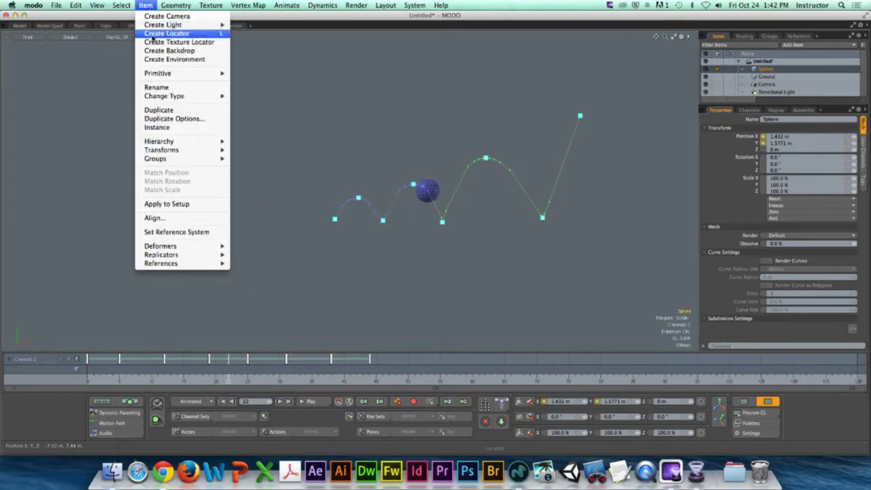
pyautogui.moveTo(175, 99)
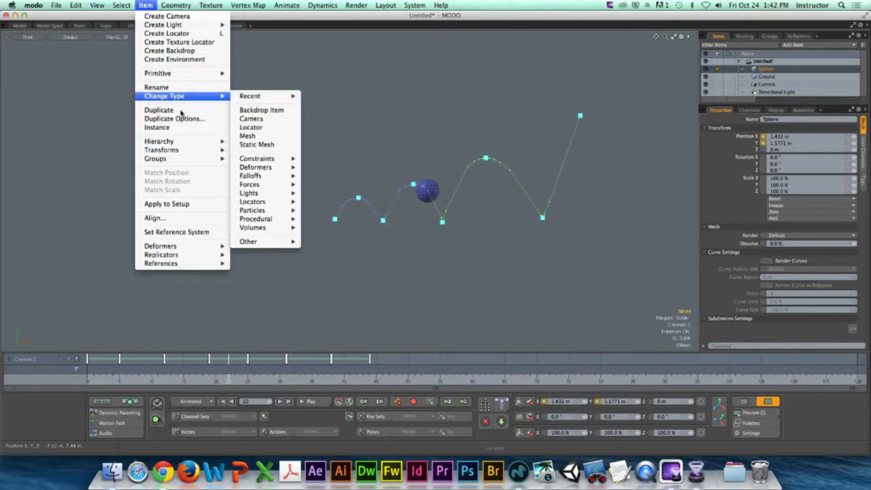
pyautogui.moveTo(187, 144)
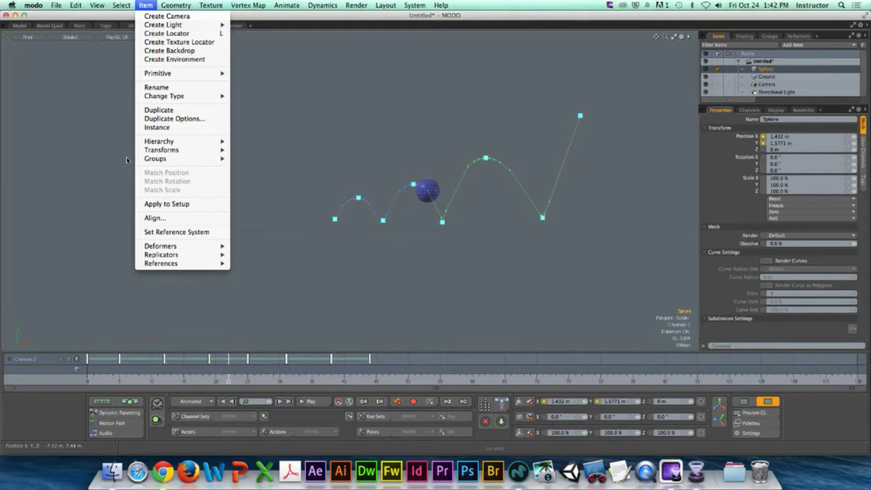
pyautogui.click(126, 159)
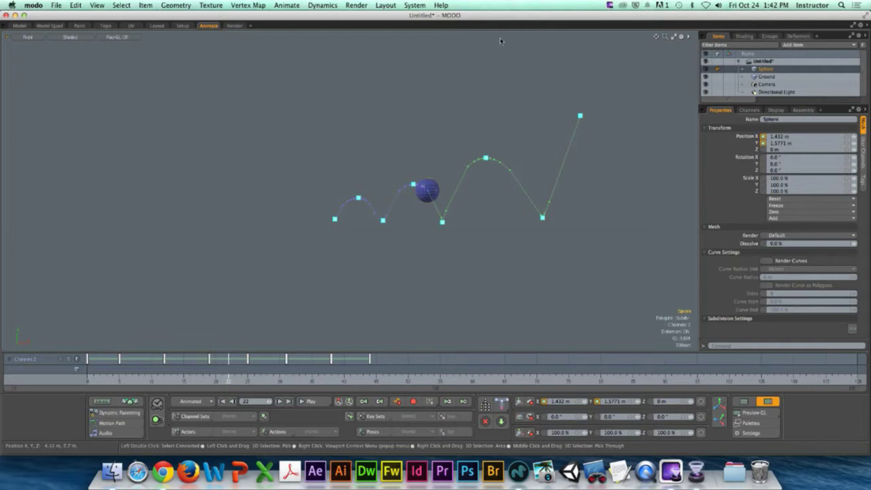
# Step: Open the MODO 801 inline help in the web browser and search it for "Onion Skinning"
pyautogui.click(414, 5)
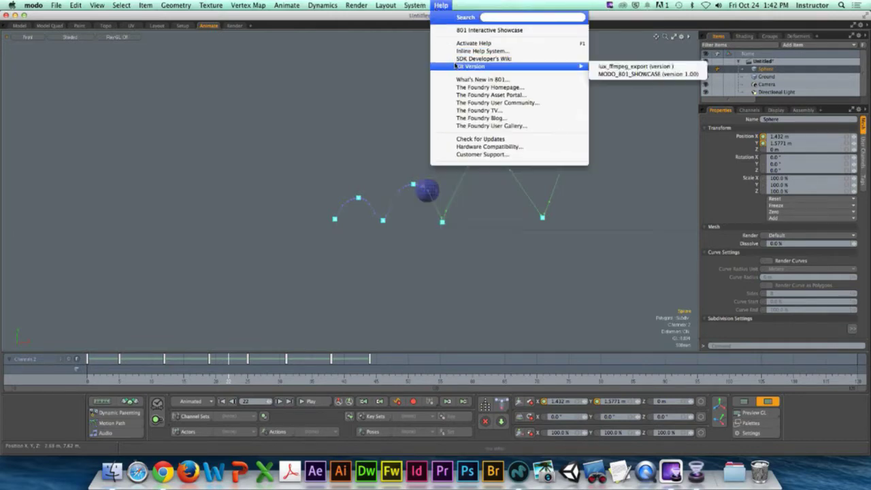
pyautogui.click(458, 77)
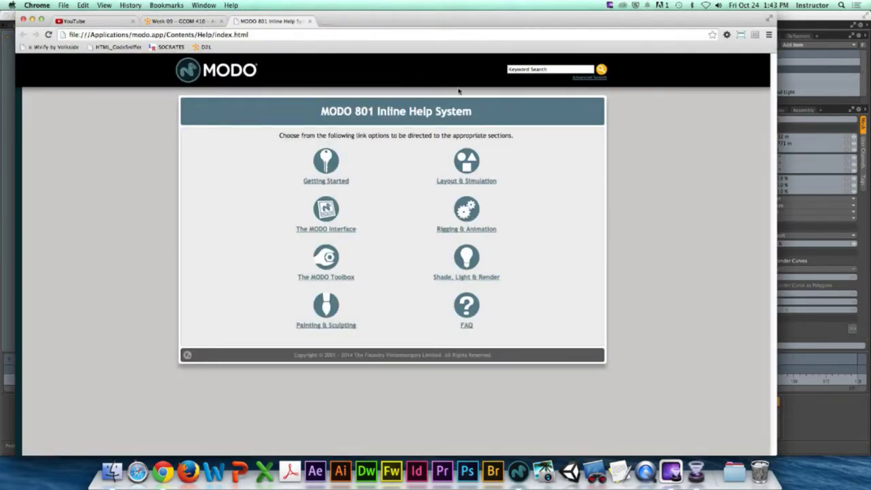
pyautogui.click(559, 68)
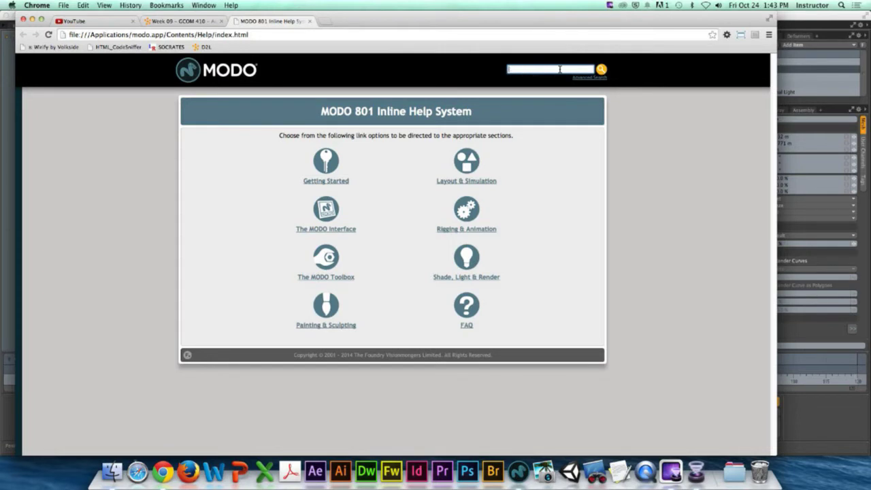
pyautogui.write('Dri')
pyautogui.press('Return')
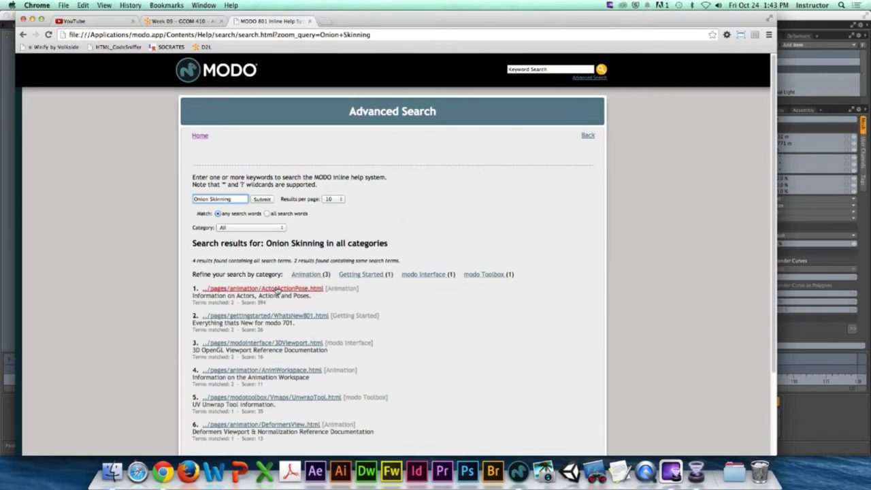
# Step: Open the What's New in 801 search result and follow its Onion Skinning link
pyautogui.scroll(-1, 420, 294)
pyautogui.scroll(-3, 419, 294)
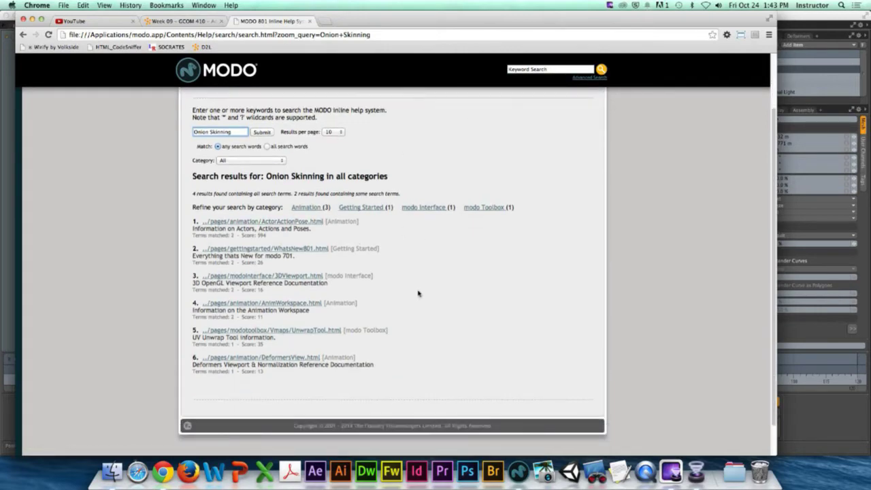
pyautogui.click(304, 249)
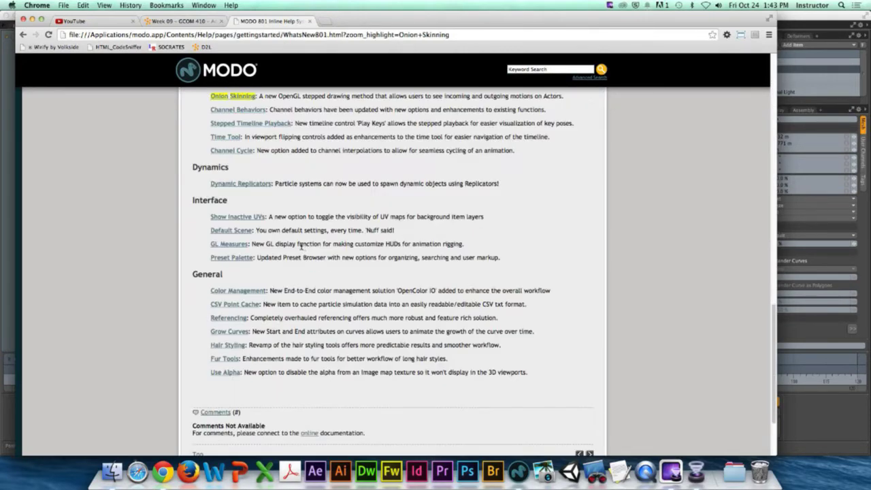
pyautogui.click(233, 96)
# Step: Read the help section on onion skinning, including its actor requirement, modes, steps, global options and display properties
pyautogui.scroll(-4, 161, 222)
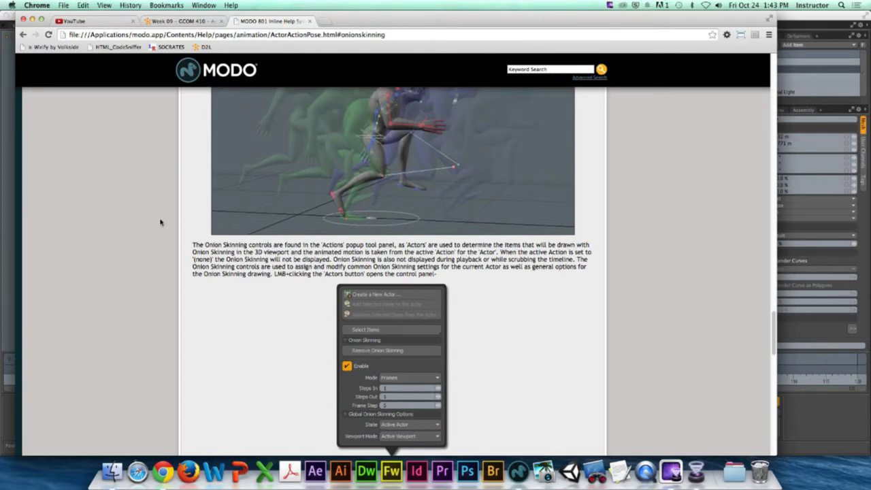
pyautogui.scroll(-3, 161, 222)
pyautogui.scroll(4, 161, 223)
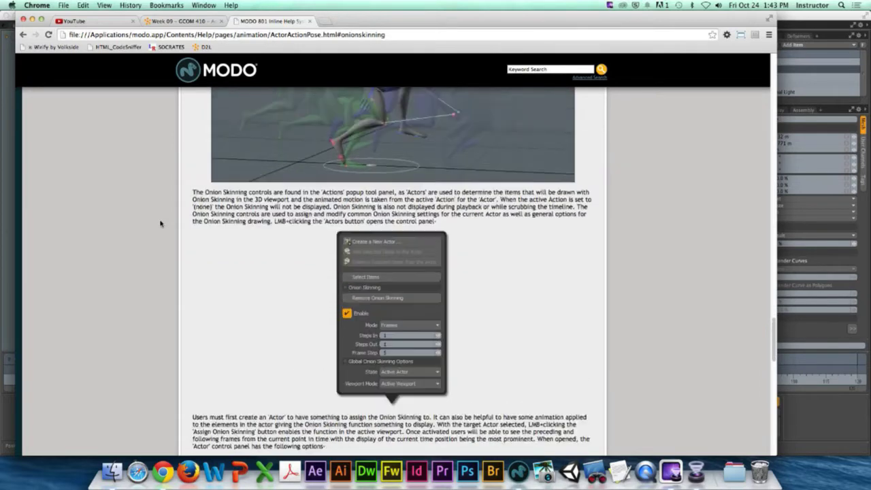
pyautogui.scroll(3, 160, 223)
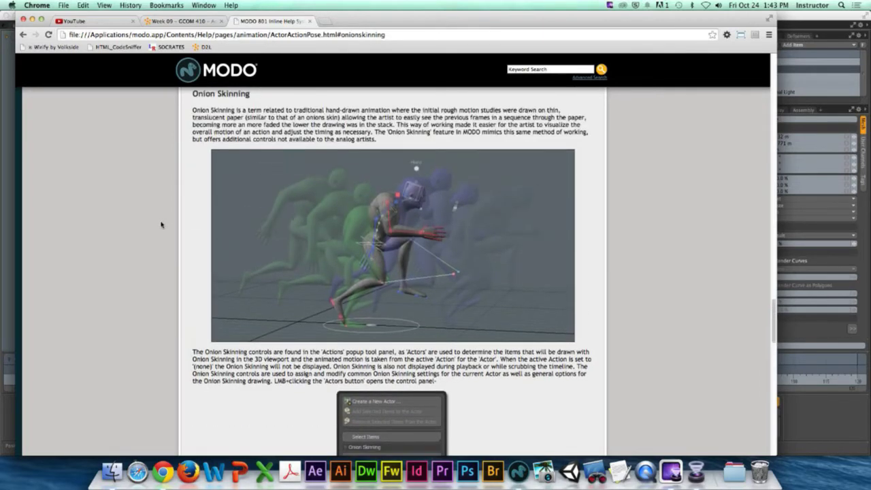
pyautogui.scroll(-1, 162, 225)
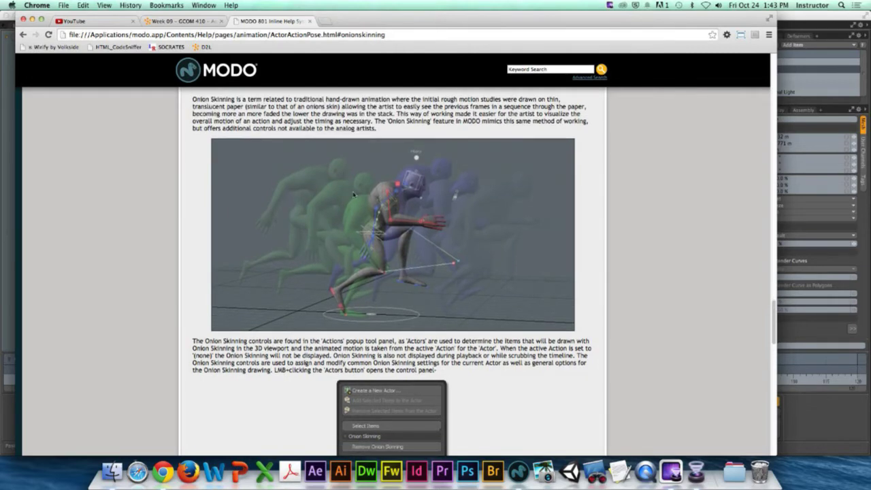
pyautogui.scroll(-13, 199, 389)
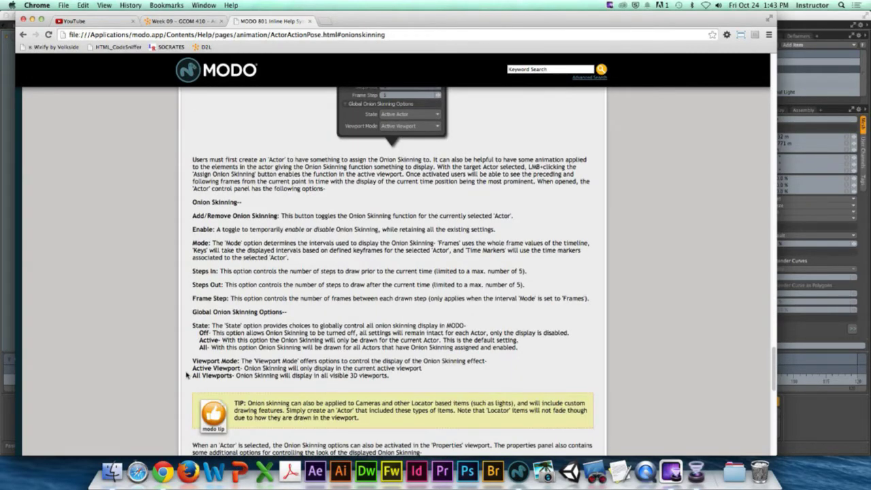
pyautogui.scroll(1, 179, 361)
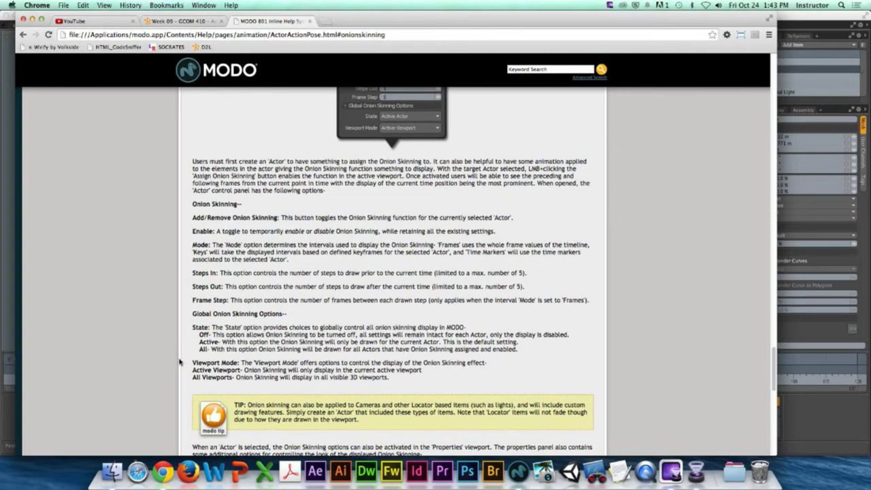
pyautogui.scroll(-5, 179, 361)
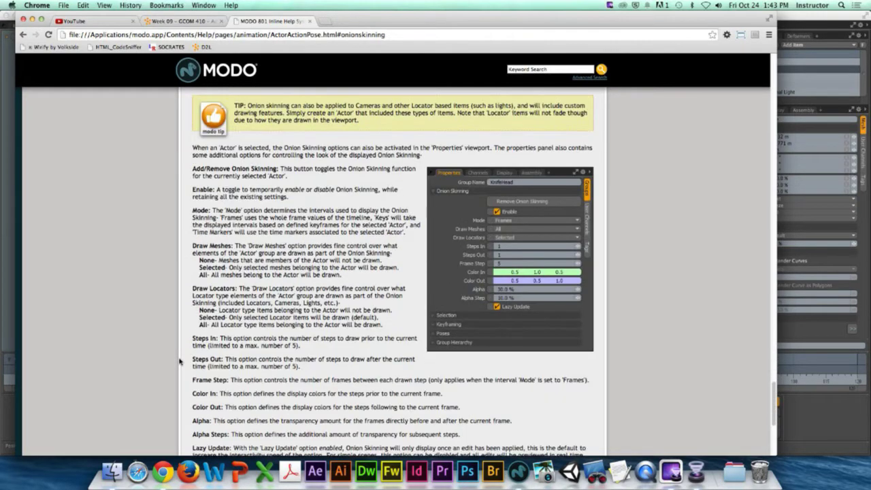
# Step: Switch back to MODO and create a new actor named Sphere from the selected item
pyautogui.click(817, 402)
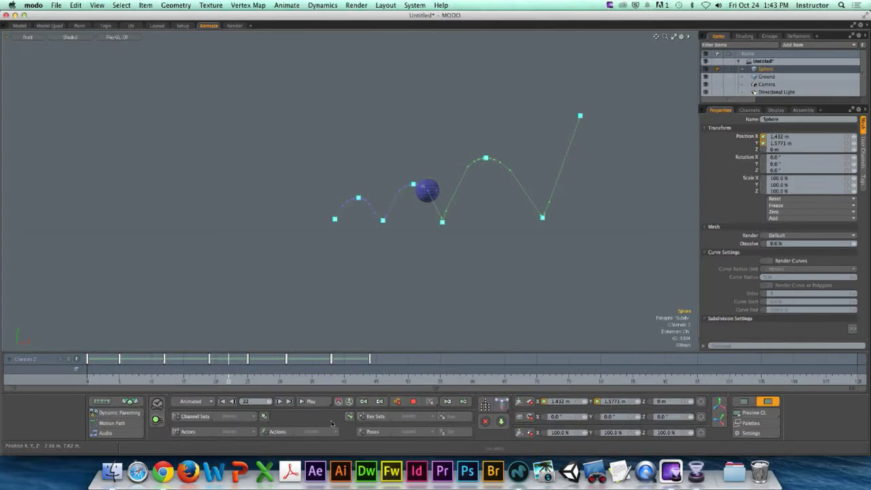
pyautogui.click(187, 432)
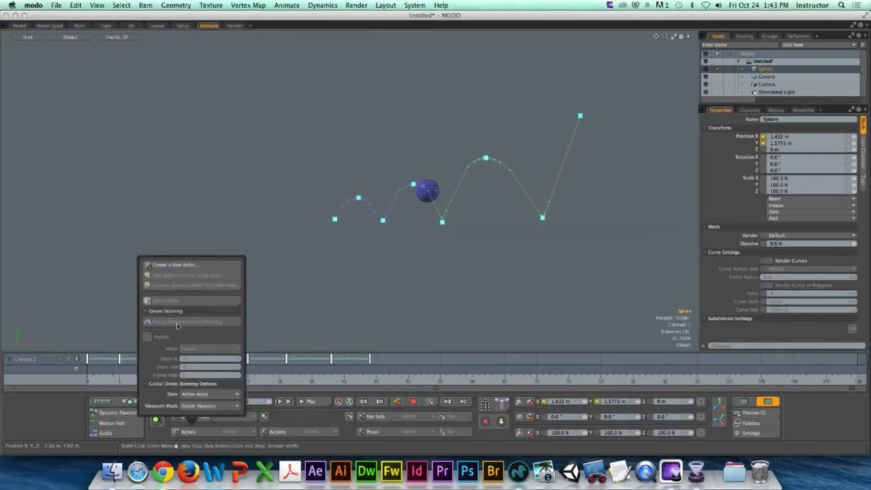
pyautogui.click(182, 265)
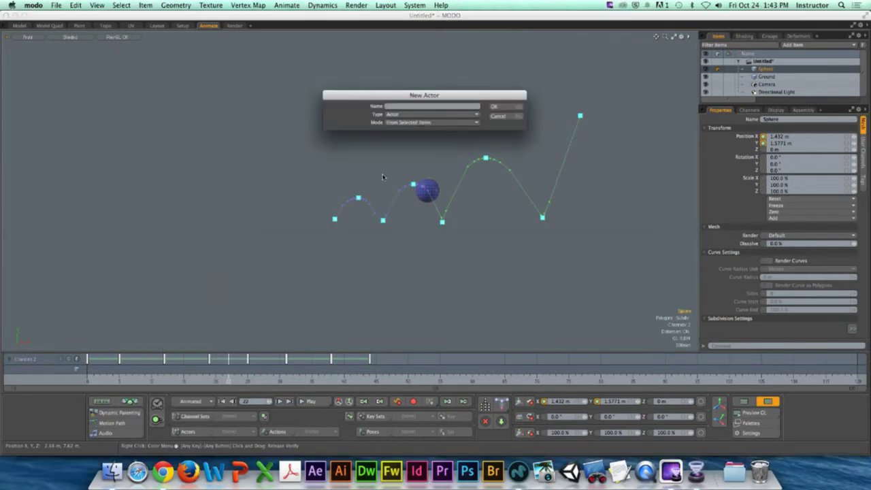
pyautogui.write('Sphere')
pyautogui.click(495, 107)
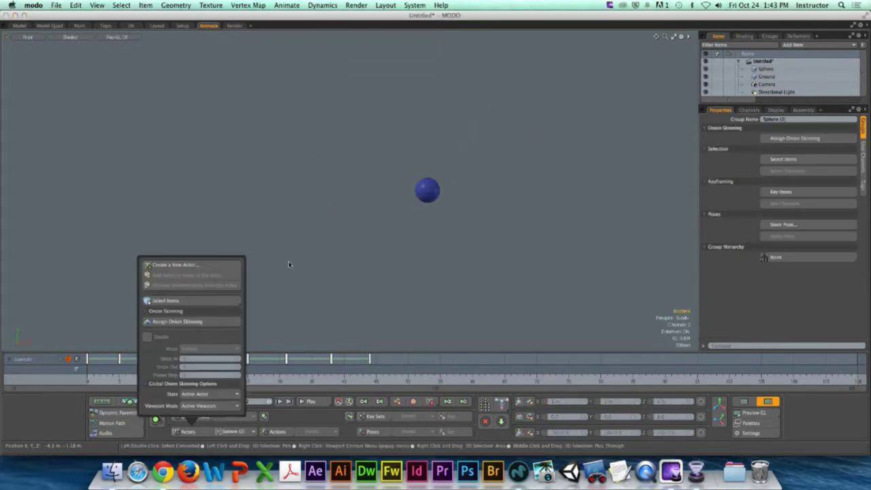
# Step: Assign onion skinning to the new actor, scrub the timeline to frame 23 and reselect the sphere
pyautogui.click(197, 321)
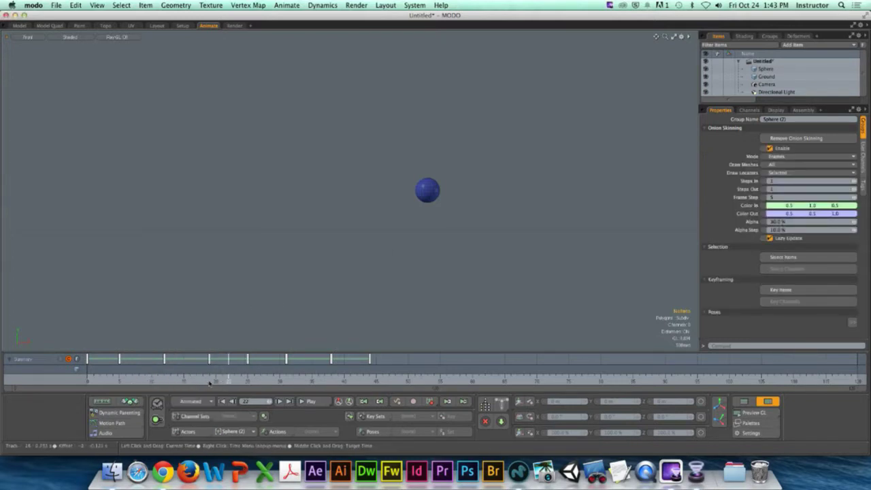
pyautogui.moveTo(148, 381); pyautogui.dragTo(235, 379)
pyautogui.click(420, 185)
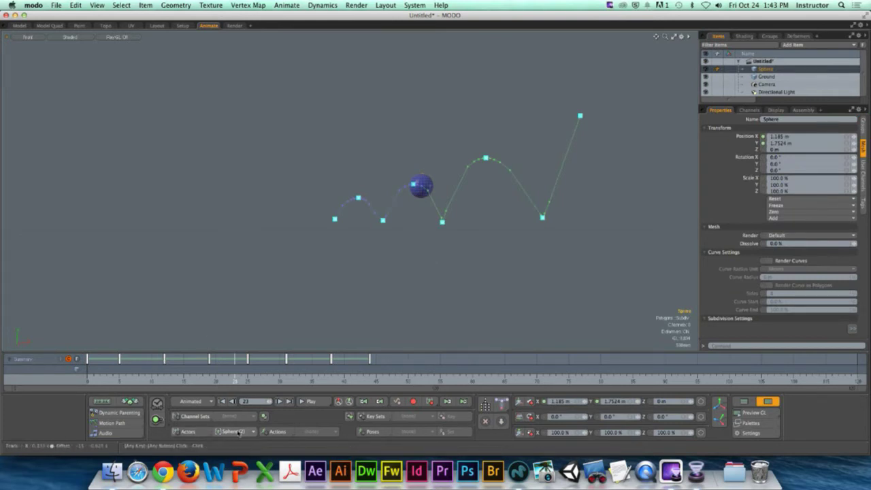
# Step: Set the actor's onion skinning mode to Keys with 5 steps in and 5 steps out
pyautogui.click(196, 431)
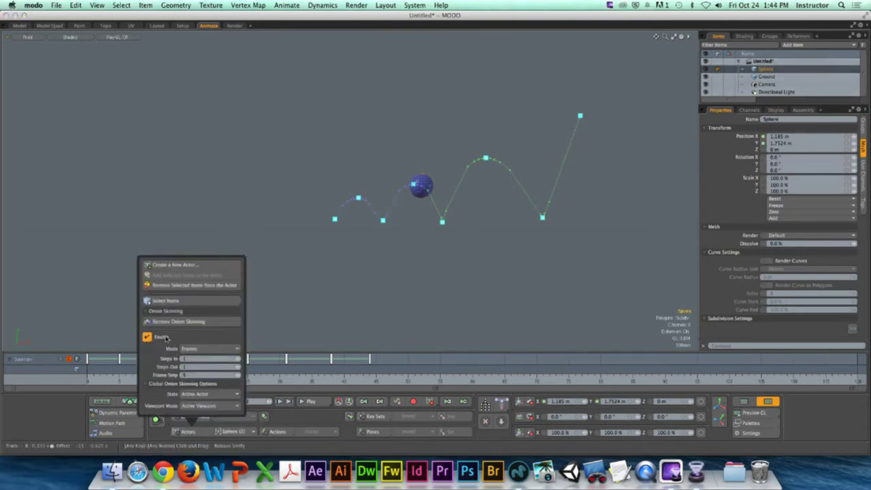
pyautogui.click(210, 348)
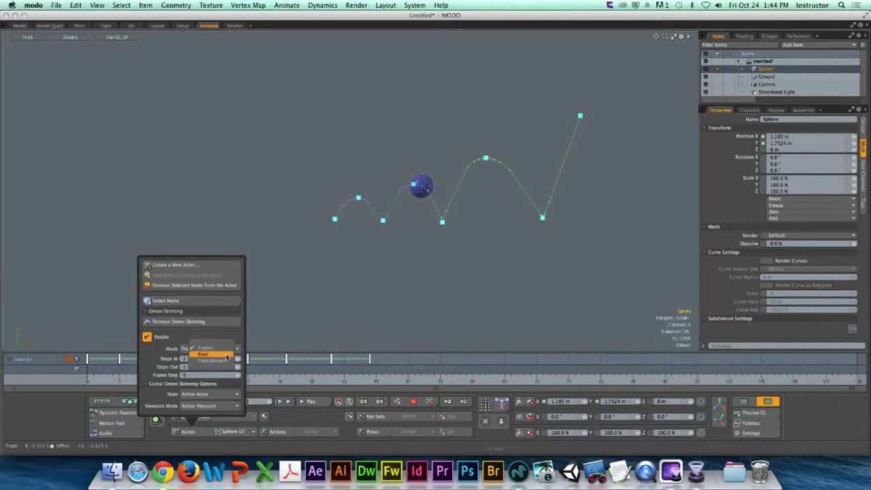
pyautogui.click(227, 354)
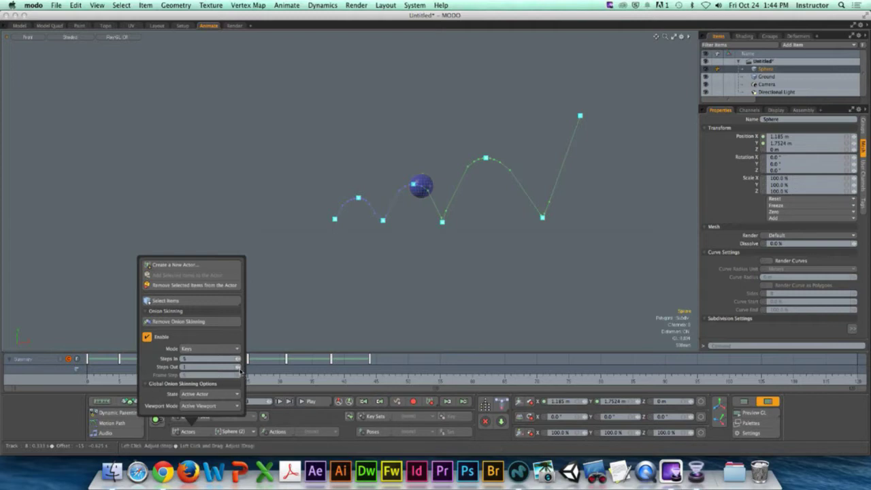
# Step: Change the onion skinning mode to Frames with a frame step of 1 and set the global state to all actors
pyautogui.click(232, 349)
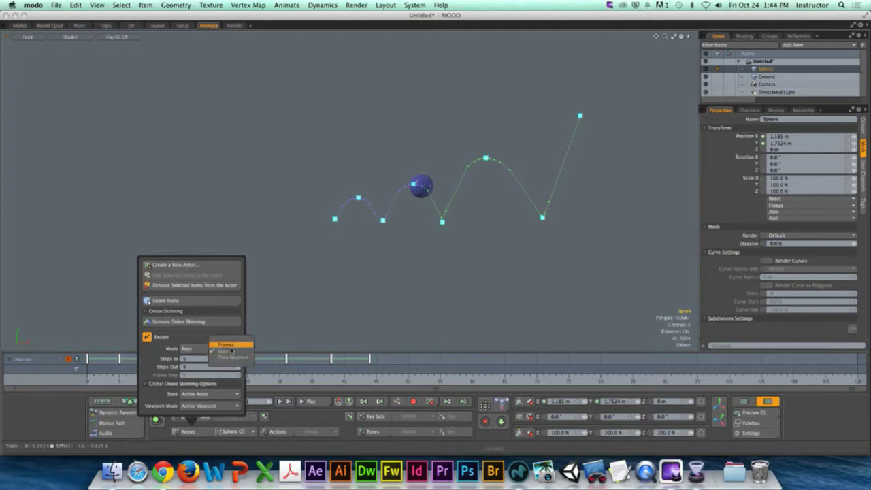
pyautogui.click(232, 345)
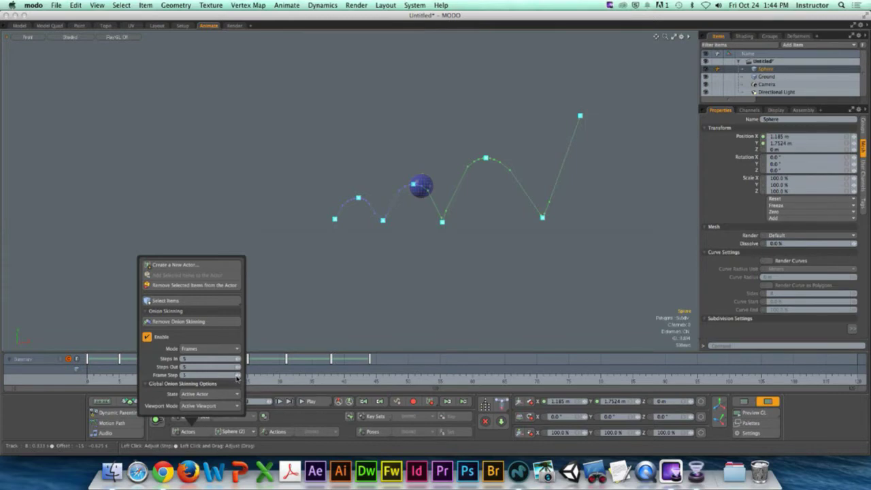
pyautogui.click(230, 398)
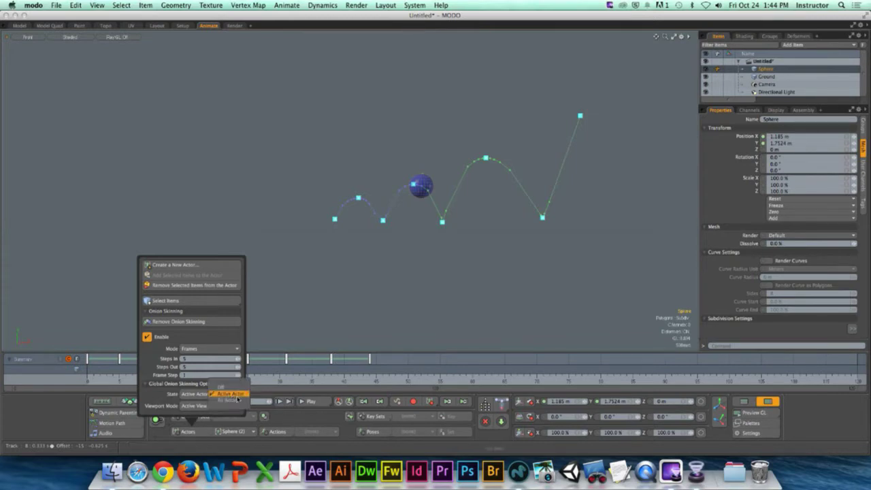
pyautogui.click(231, 401)
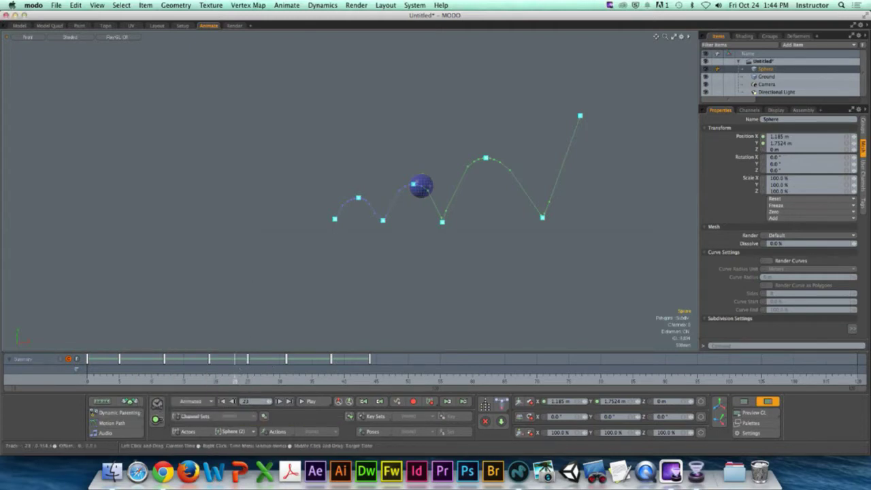
# Step: Scrub the timeline through the bounce, ending at frame 13, to check the onion skinning display
pyautogui.moveTo(234, 379); pyautogui.dragTo(167, 378)
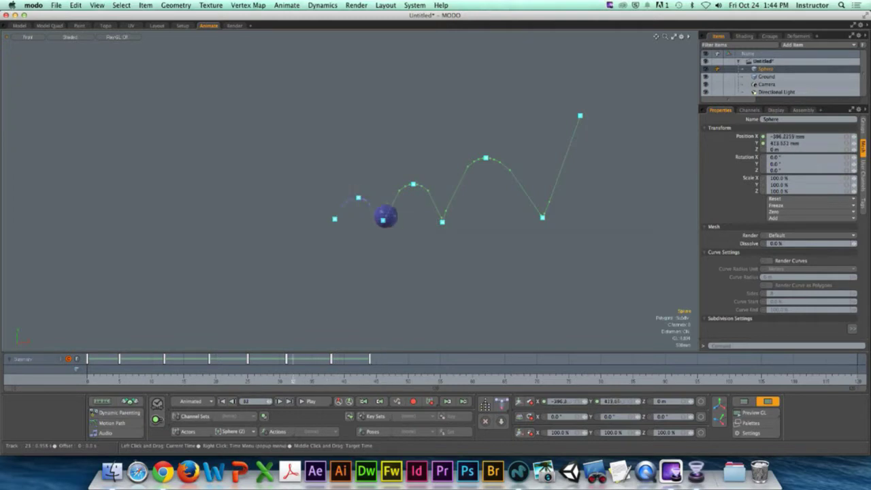
pyautogui.moveTo(293, 378); pyautogui.dragTo(170, 378)
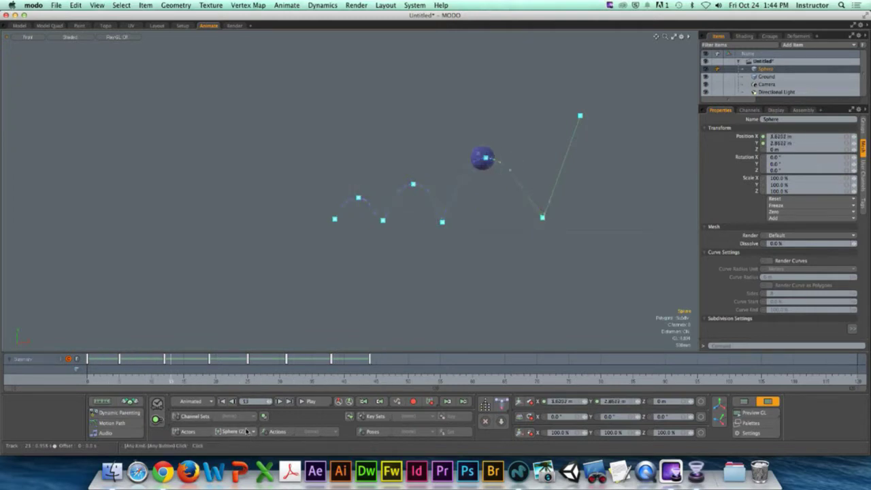
# Step: Clear the active actor, make Sphere (2) active again, remove its onion skinning, and go to frame 21
pyautogui.click(246, 431)
pyautogui.click(235, 416)
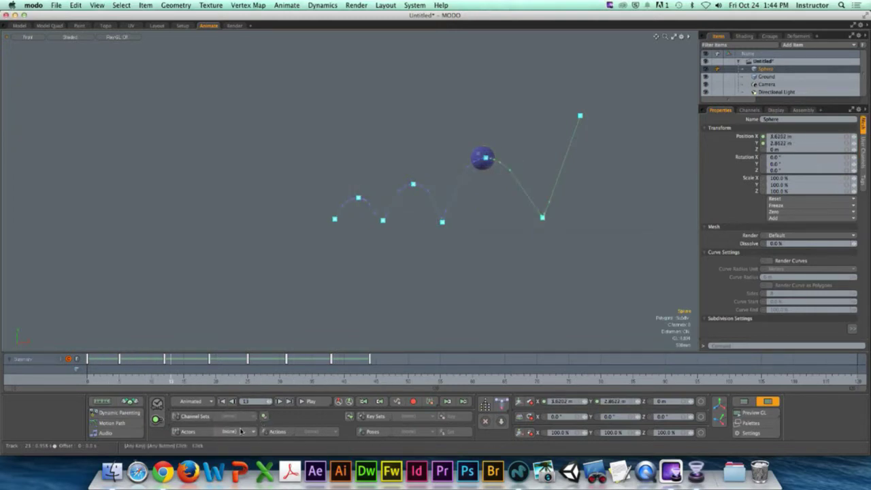
pyautogui.click(211, 436)
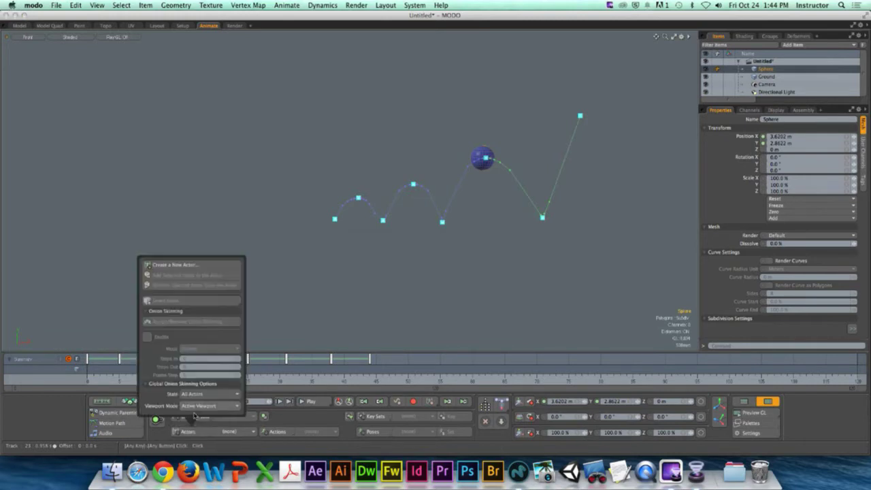
pyautogui.click(234, 432)
pyautogui.click(234, 438)
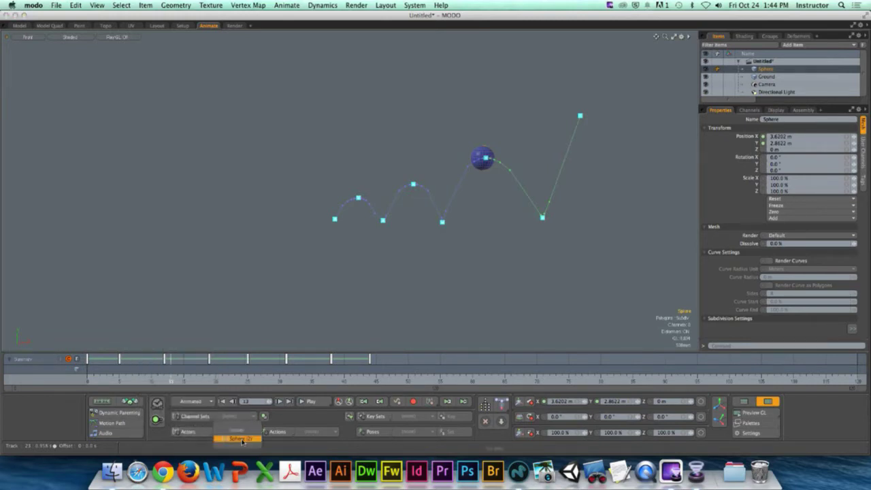
pyautogui.click(194, 431)
pyautogui.click(179, 321)
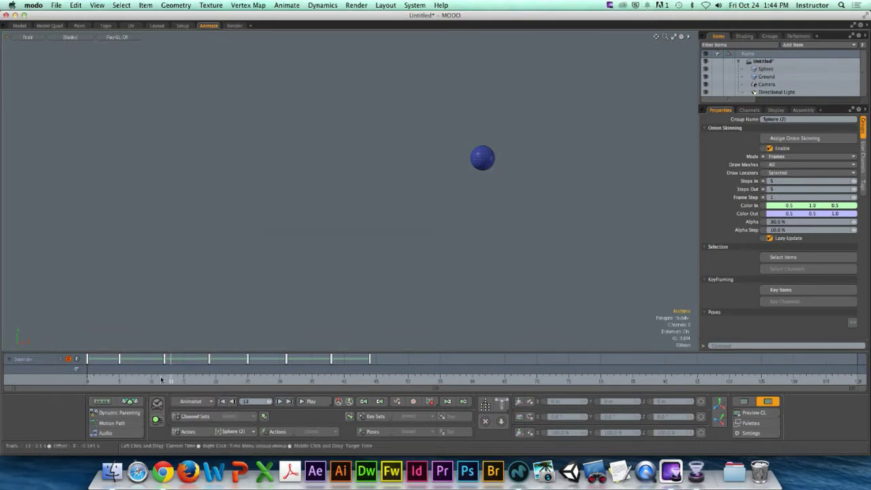
pyautogui.click(219, 378)
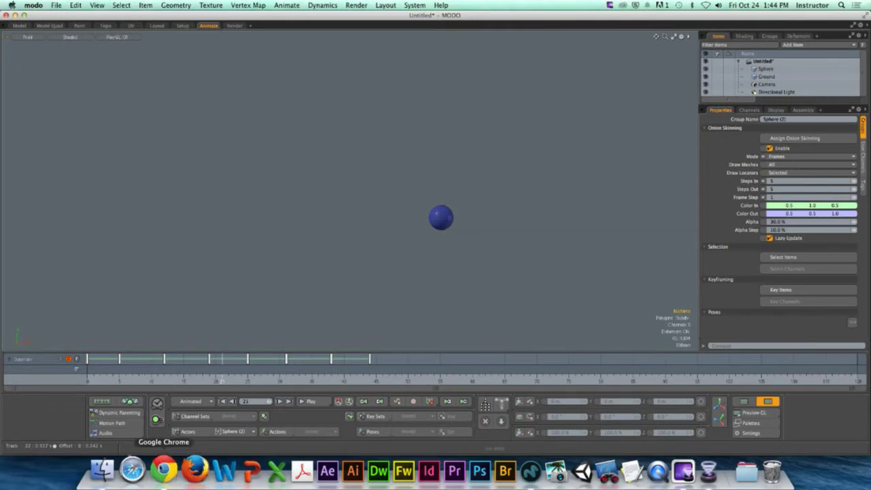
# Step: Switch to Chrome and read the MODO help page's Onion Skinning section, including the actor and Properties display options
pyautogui.click(162, 471)
pyautogui.scroll(10, 316, 290)
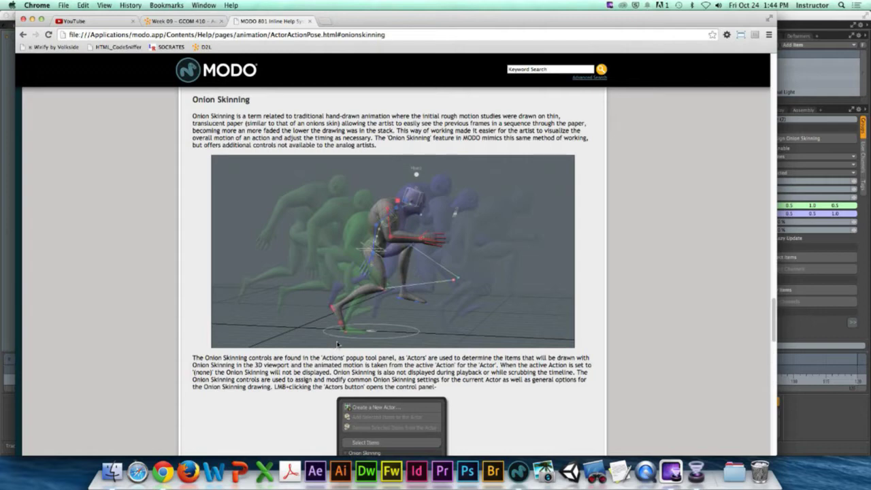
pyautogui.scroll(-5, 303, 394)
pyautogui.scroll(-4, 283, 360)
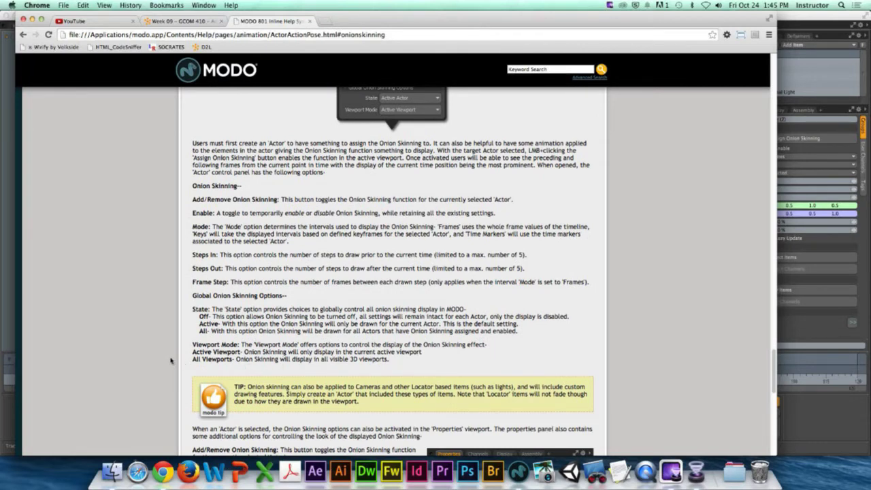
pyautogui.scroll(-1, 161, 362)
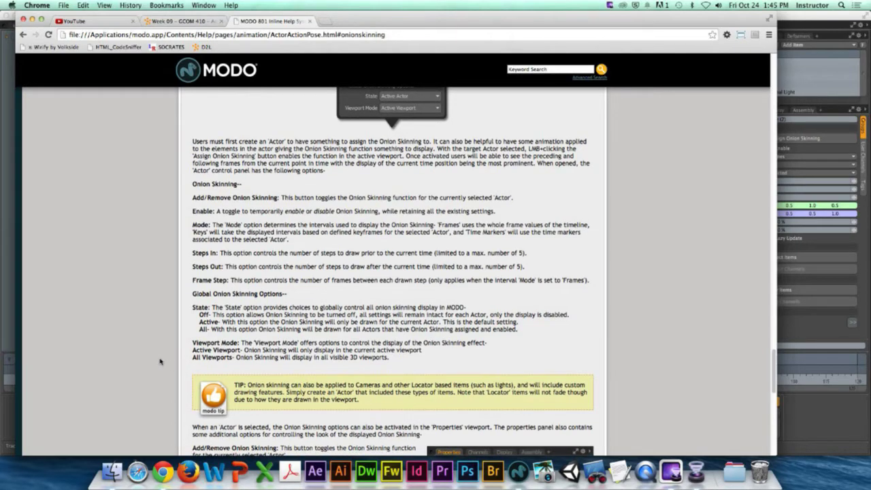
pyautogui.scroll(-10, 160, 361)
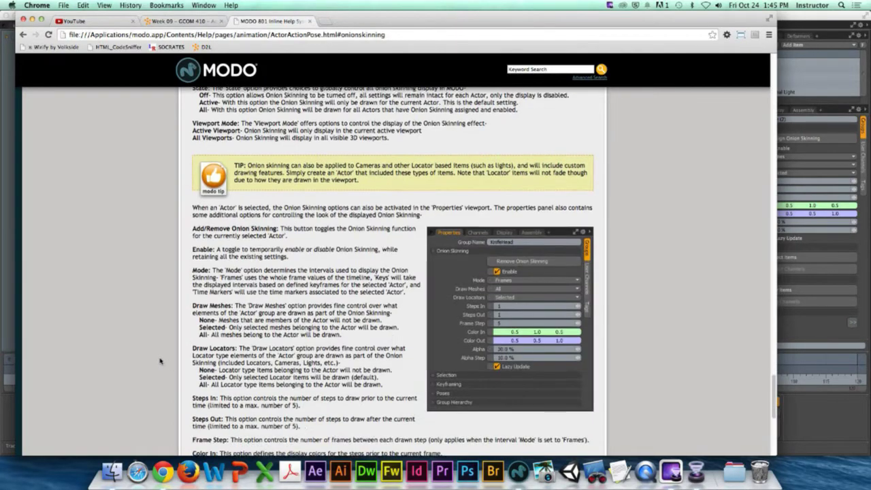
pyautogui.scroll(1, 160, 361)
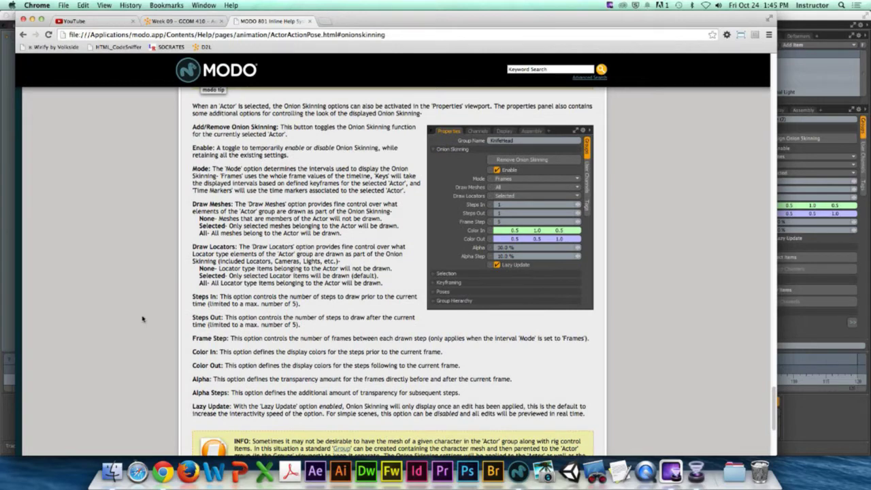
# Step: Switch back to MODO, assign onion skinning to the Sphere (2) actor again, and reselect the sphere
pyautogui.click(827, 166)
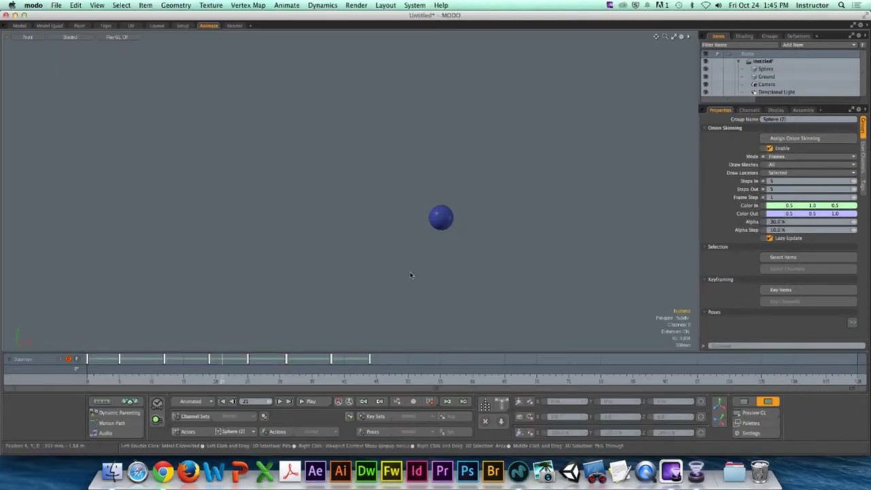
pyautogui.click(434, 226)
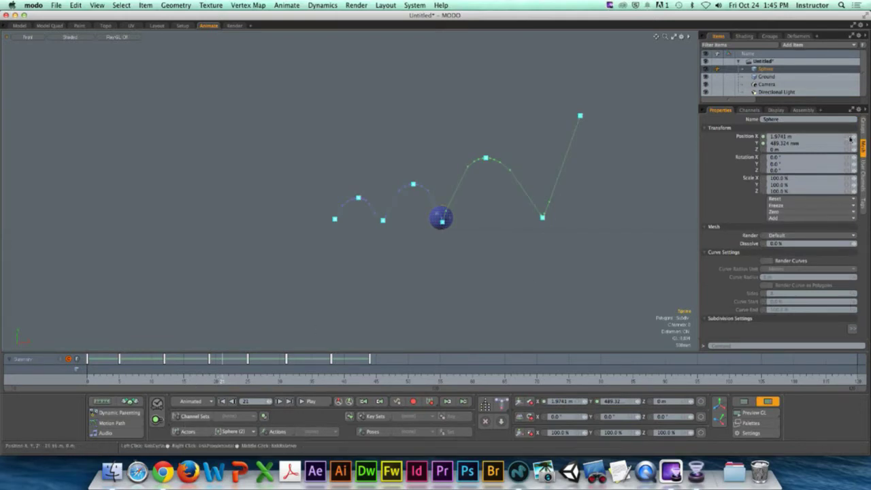
pyautogui.click(862, 125)
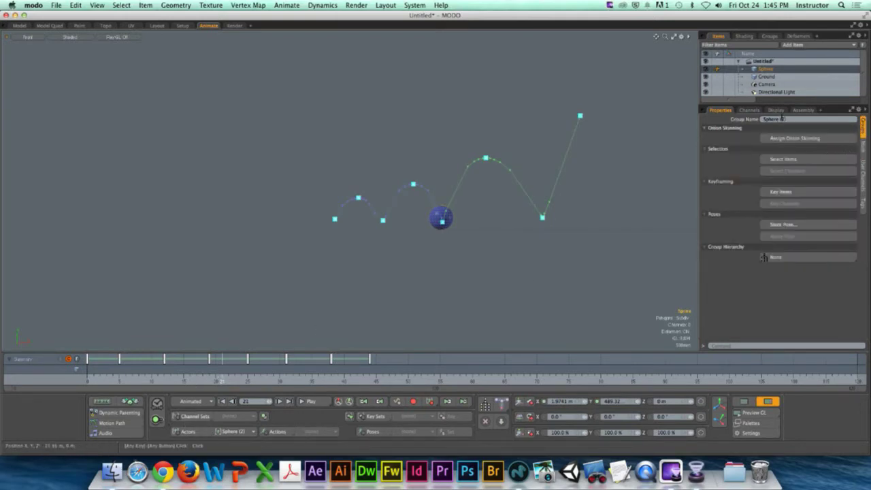
pyautogui.click(770, 36)
pyautogui.click(718, 36)
pyautogui.click(805, 139)
pyautogui.click(770, 36)
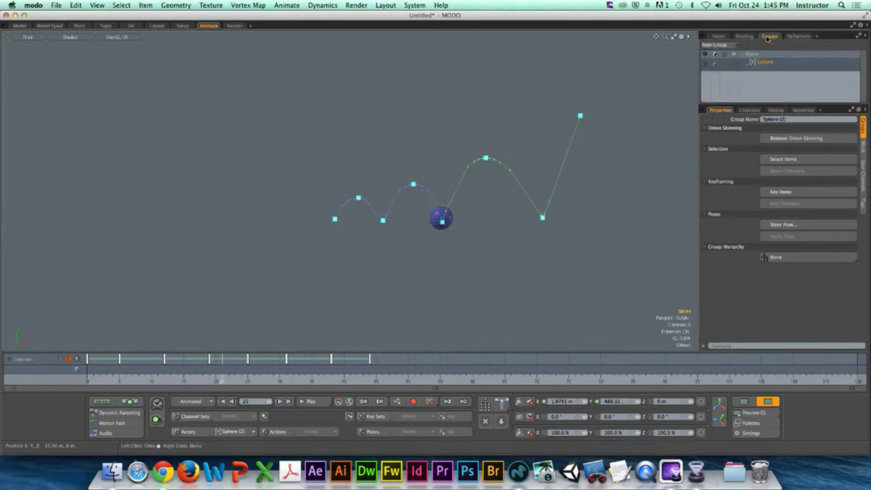
pyautogui.click(746, 65)
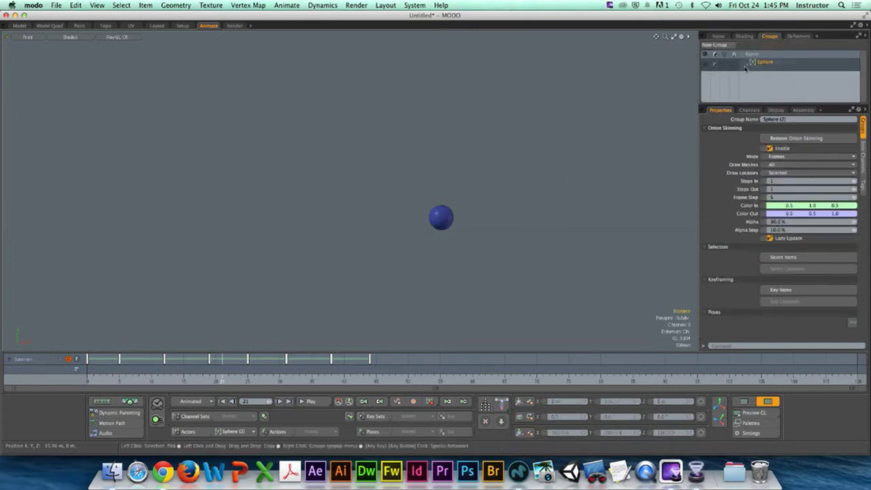
pyautogui.click(449, 221)
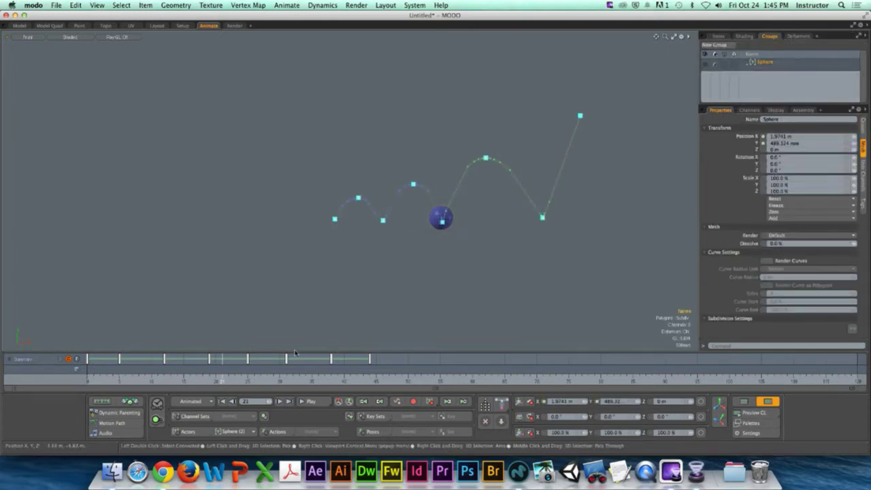
# Step: Return to frame 0 and delete both the sphere's actor group and the animated sphere
pyautogui.moveTo(222, 379); pyautogui.dragTo(87, 379)
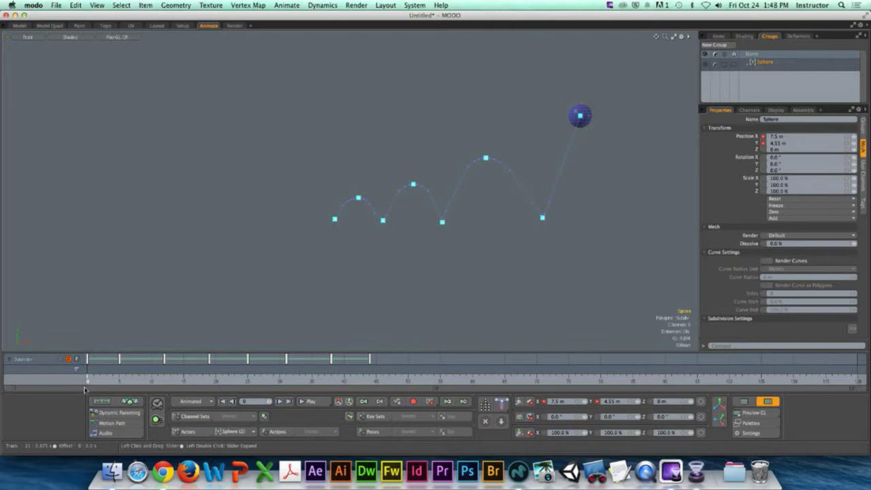
pyautogui.rightClick(750, 63)
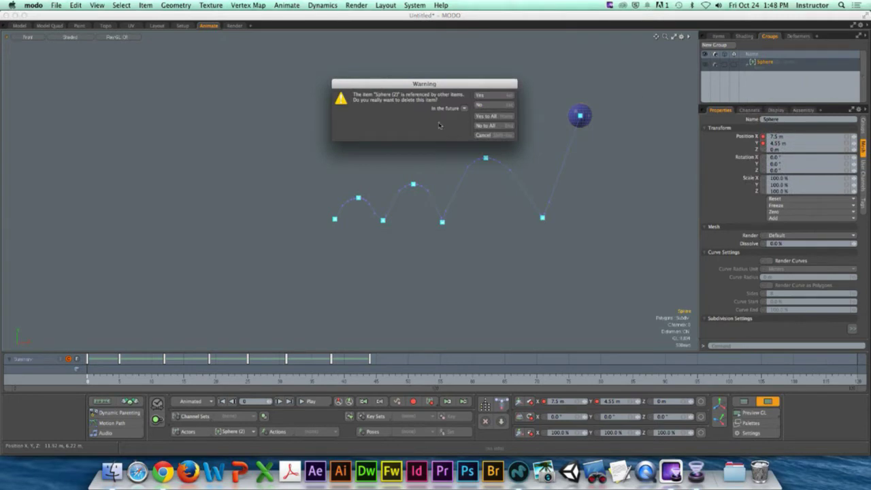
pyautogui.click(486, 116)
pyautogui.click(719, 36)
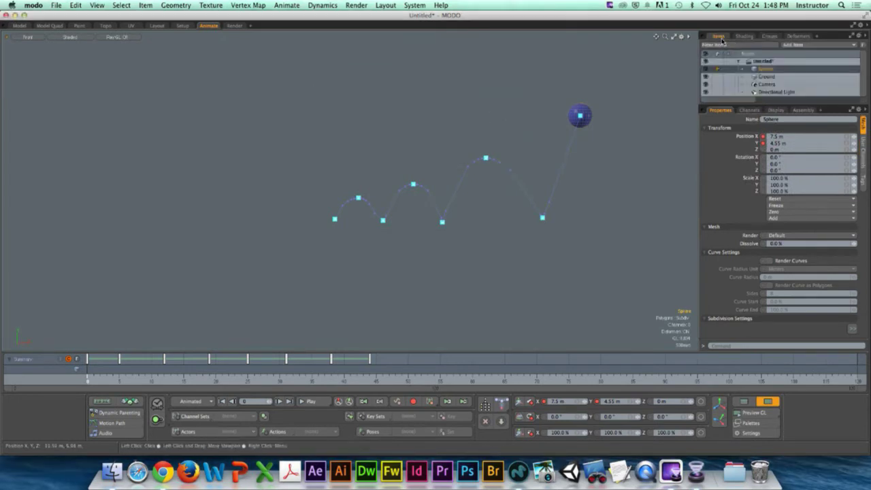
pyautogui.rightClick(764, 69)
pyautogui.click(750, 296)
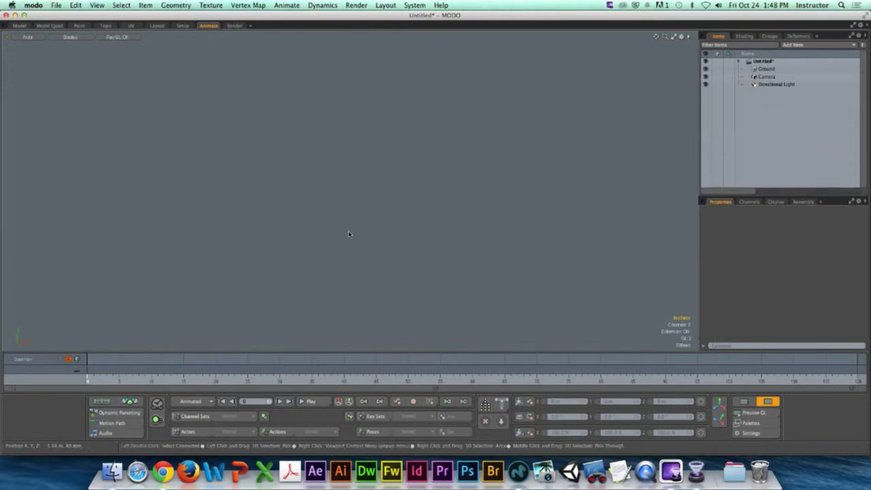
# Step: Switch from the front to the perspective view, go to the Model layout, and hide its viewport grid
pyautogui.hotkey('ctrl', 'space')
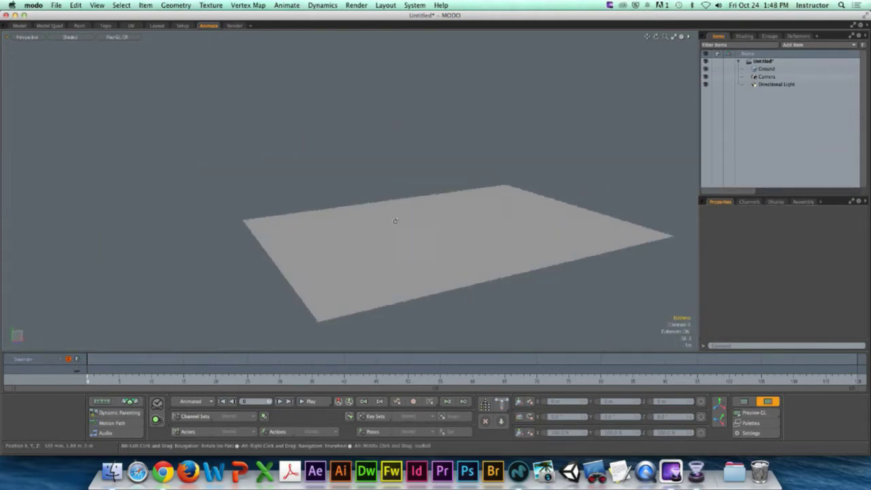
pyautogui.click(18, 26)
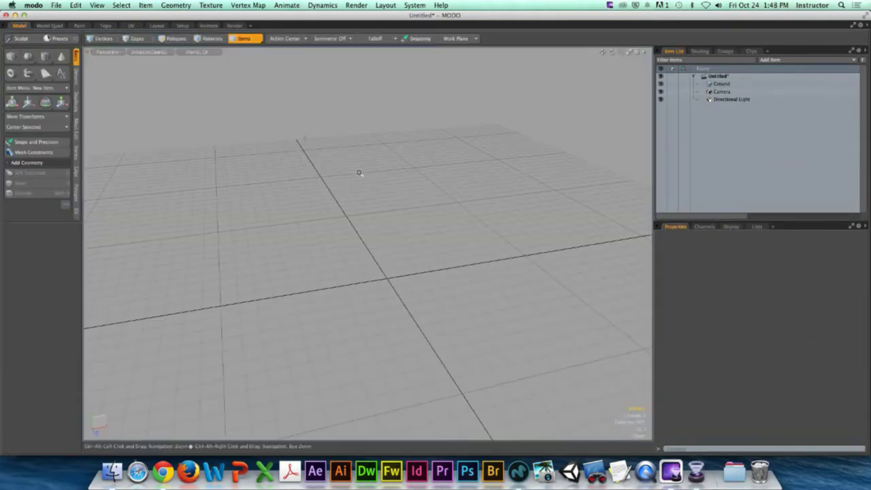
pyautogui.keyDown('alt'); pyautogui.moveTo(360, 171); pyautogui.dragTo(261, 181); pyautogui.keyUp('alt')
pyautogui.press('o')
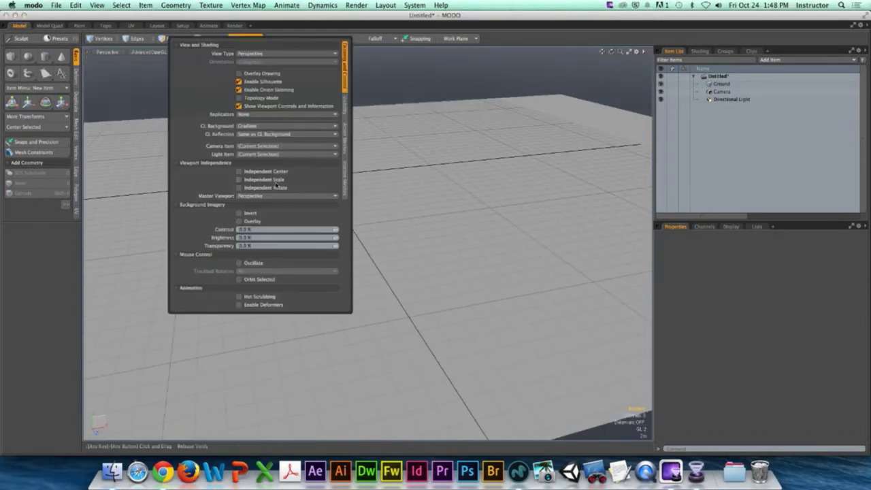
pyautogui.click(346, 117)
pyautogui.click(300, 138)
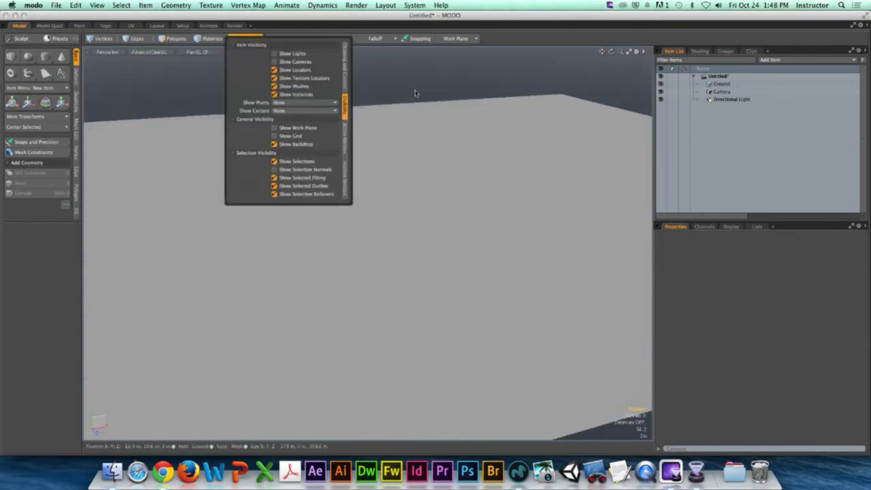
pyautogui.keyDown('alt'); pyautogui.moveTo(414, 89); pyautogui.dragTo(373, 173); pyautogui.keyUp('alt')
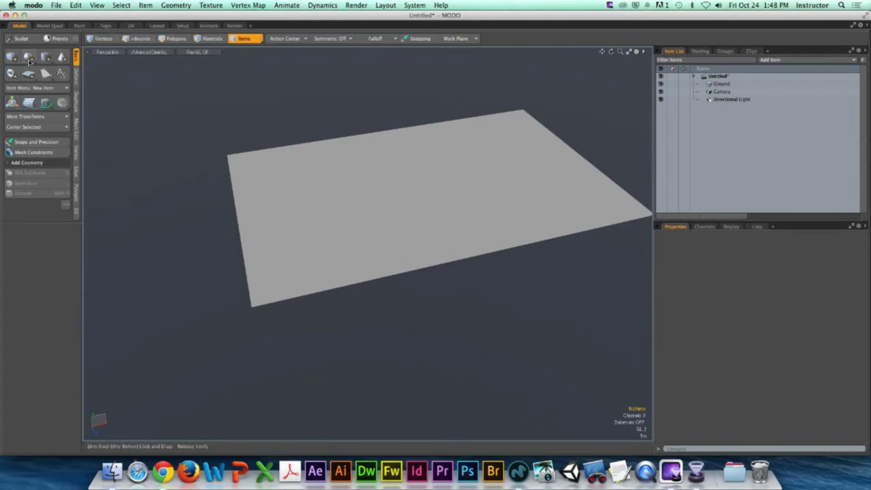
# Step: Add a new 1 m sphere at the origin and assign the blue Sphere material to its polygons
pyautogui.click(27, 58)
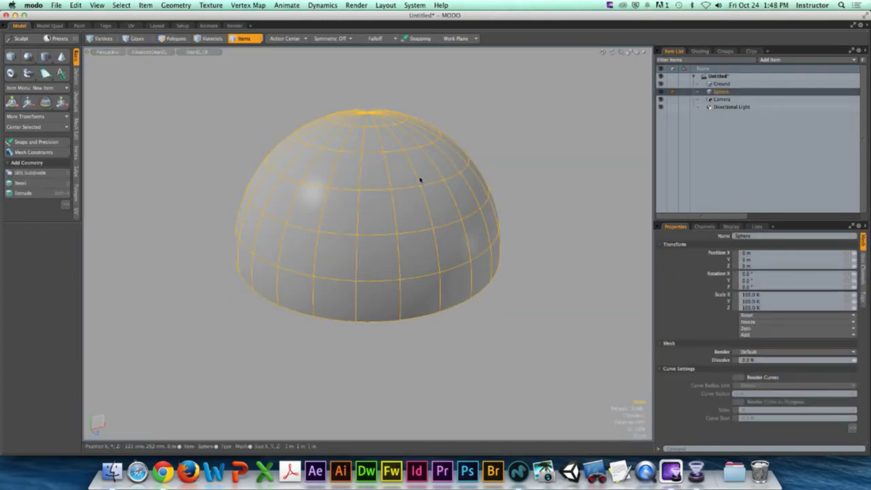
pyautogui.press('3')
pyautogui.press('m')
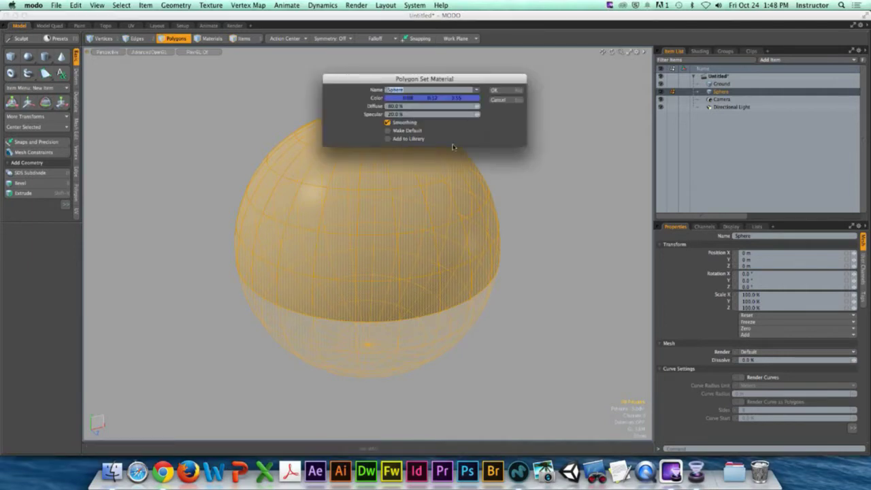
pyautogui.click(509, 92)
pyautogui.click(490, 109)
pyautogui.scroll(-10, 397, 130)
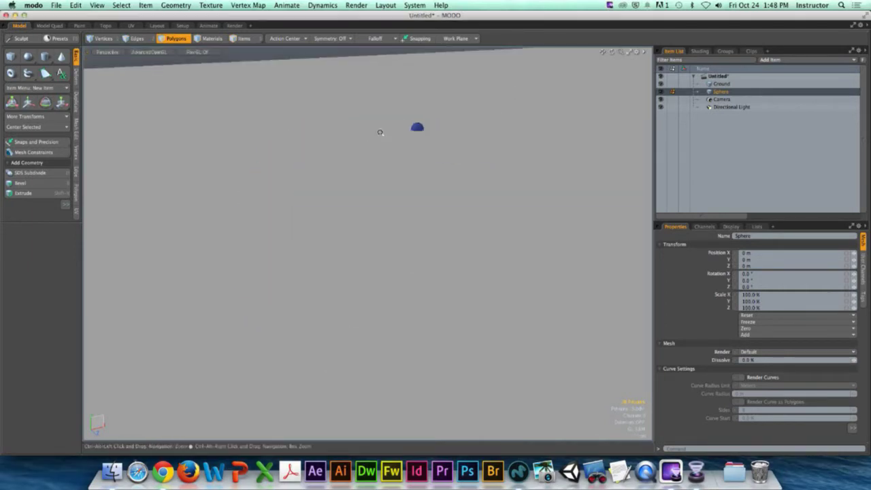
# Step: Switch to the Setup layout and hide the grid in its perspective viewport
pyautogui.click(183, 26)
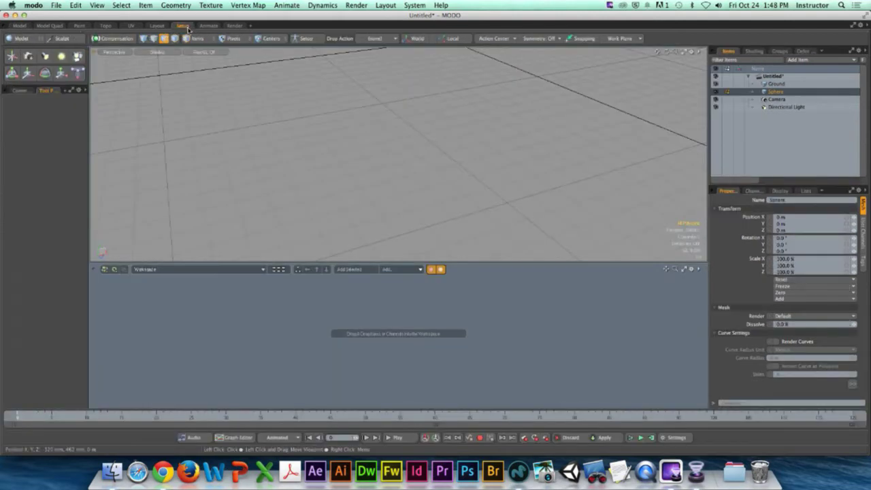
pyautogui.scroll(-5, 381, 128)
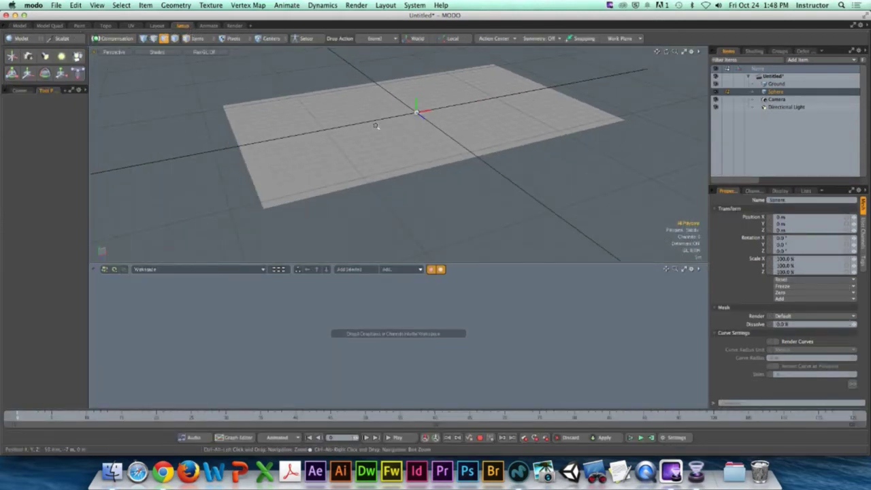
pyautogui.press('o')
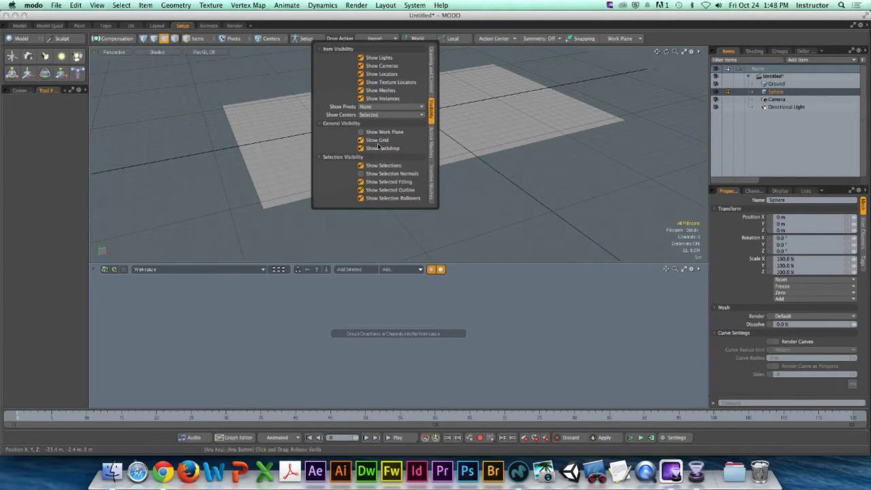
pyautogui.click(361, 140)
pyautogui.keyDown('alt'); pyautogui.moveTo(624, 75); pyautogui.dragTo(497, 129); pyautogui.keyUp('alt')
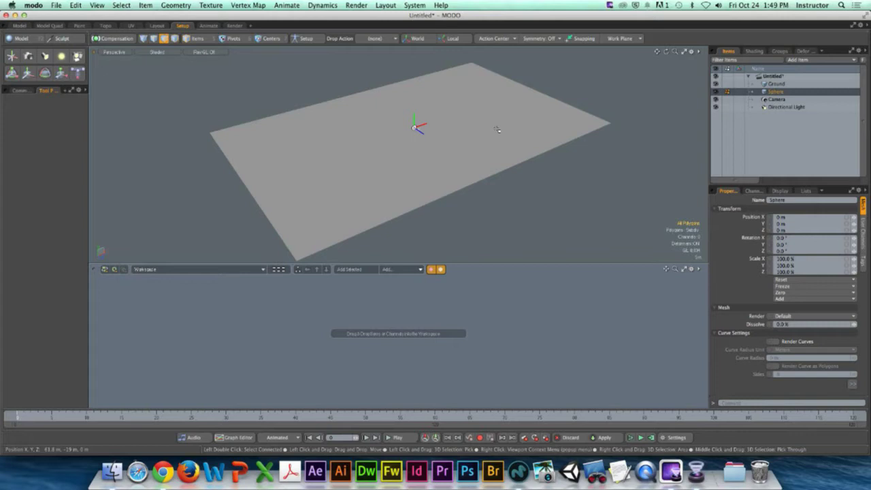
# Step: Review the Setup layout's tool sets, including Setup, Inverse Kinematics, Actors & Sets, Deformers, Weighting and Dynamics
pyautogui.click(21, 90)
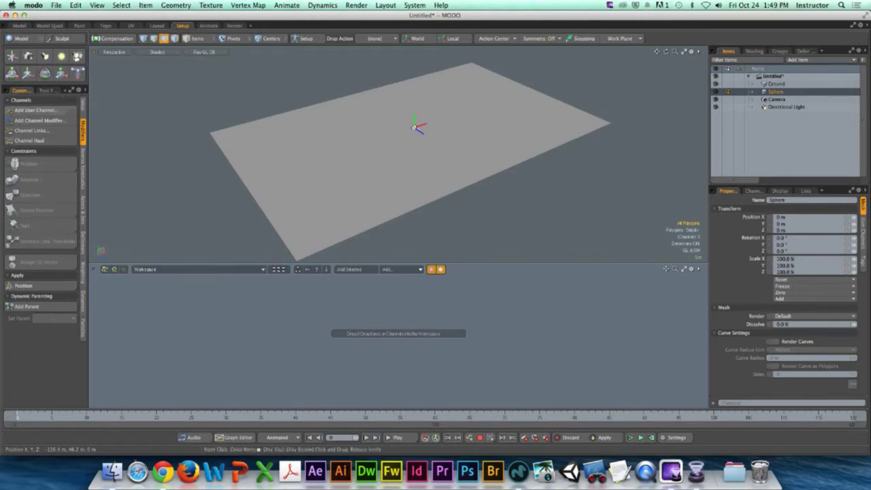
pyautogui.click(82, 112)
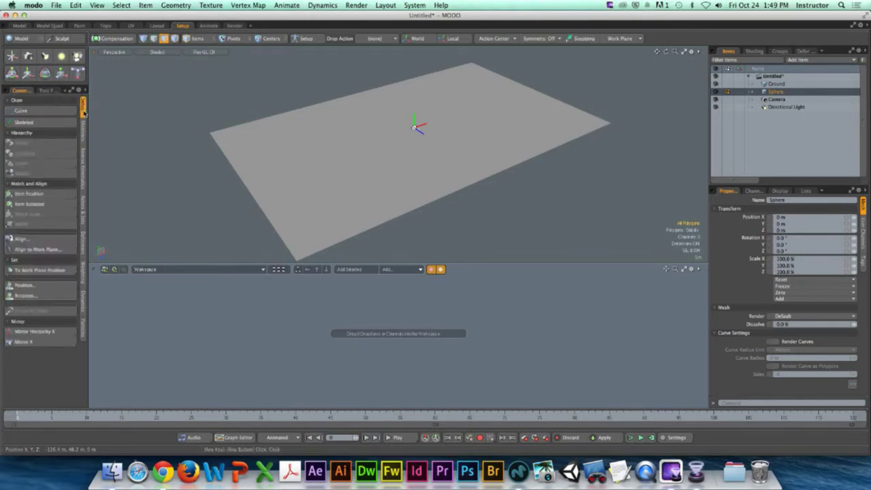
pyautogui.click(82, 166)
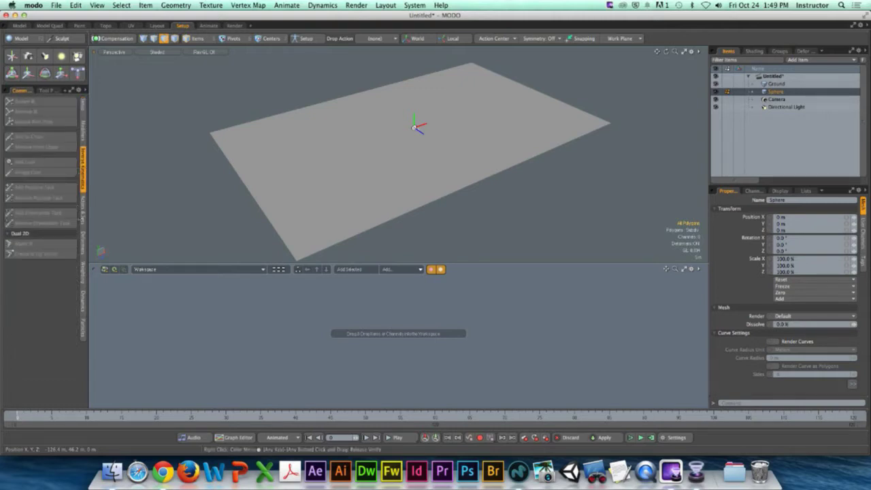
pyautogui.click(83, 210)
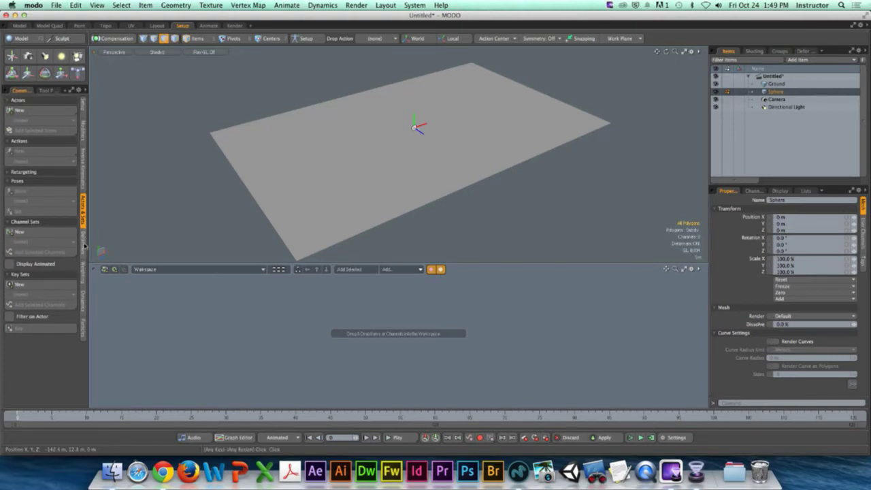
pyautogui.click(83, 246)
pyautogui.click(83, 276)
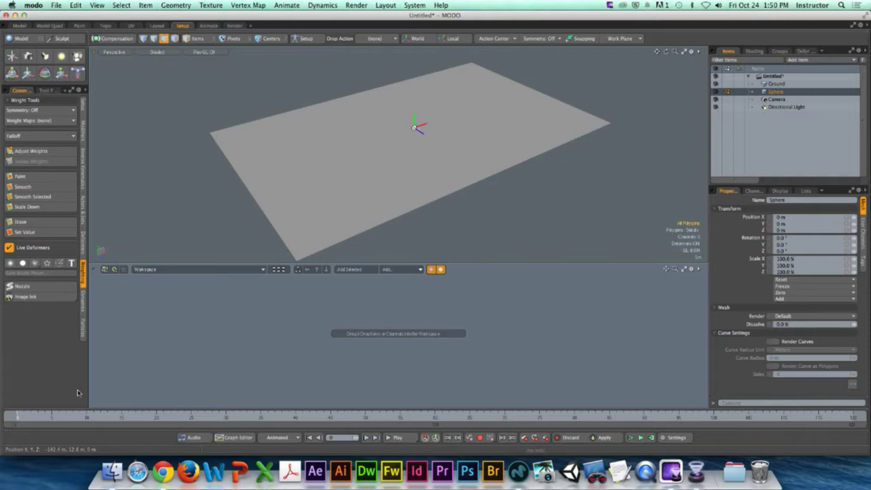
pyautogui.click(81, 301)
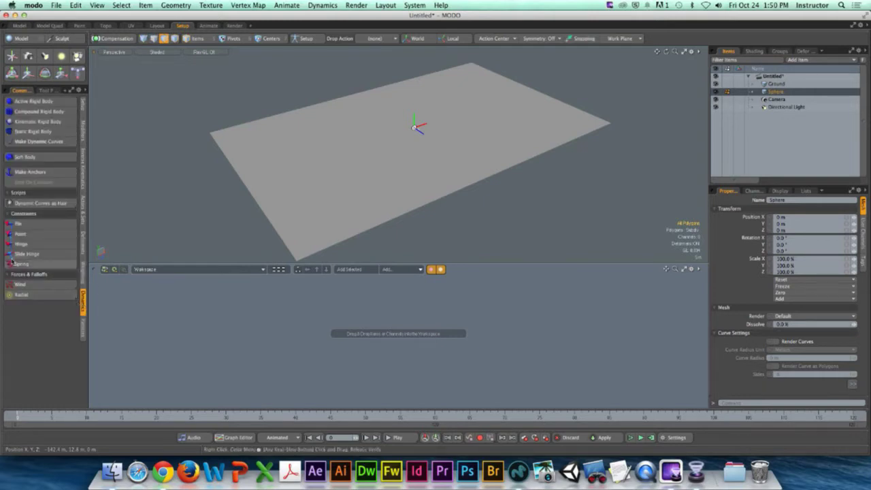
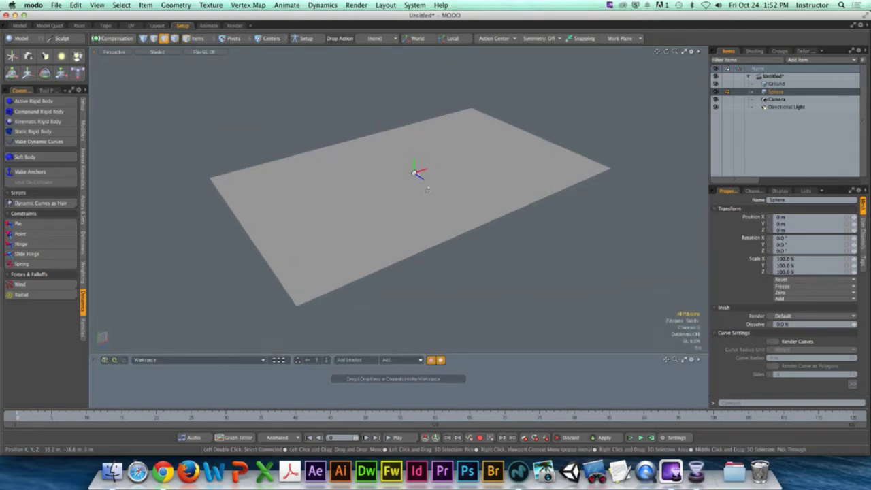
# Step: Hide lights and cameras in the perspective viewport
pyautogui.keyDown('alt'); pyautogui.moveTo(427, 190); pyautogui.dragTo(429, 221); pyautogui.keyUp('alt')
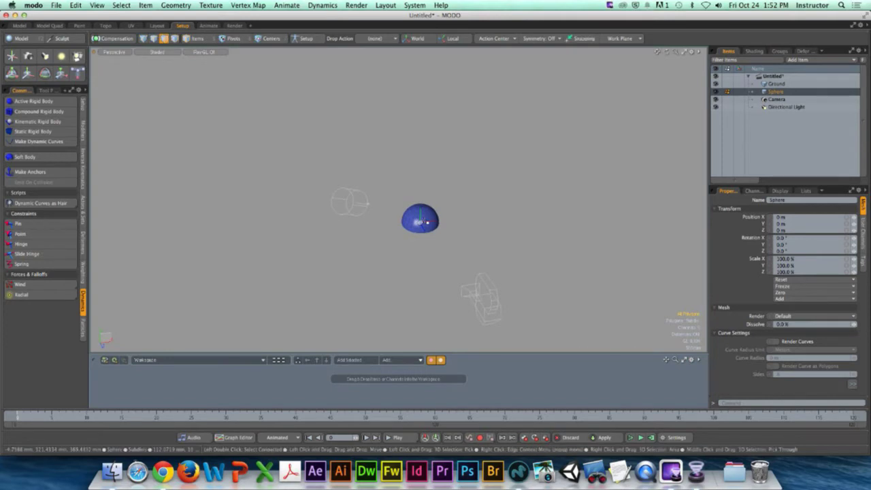
pyautogui.press('o')
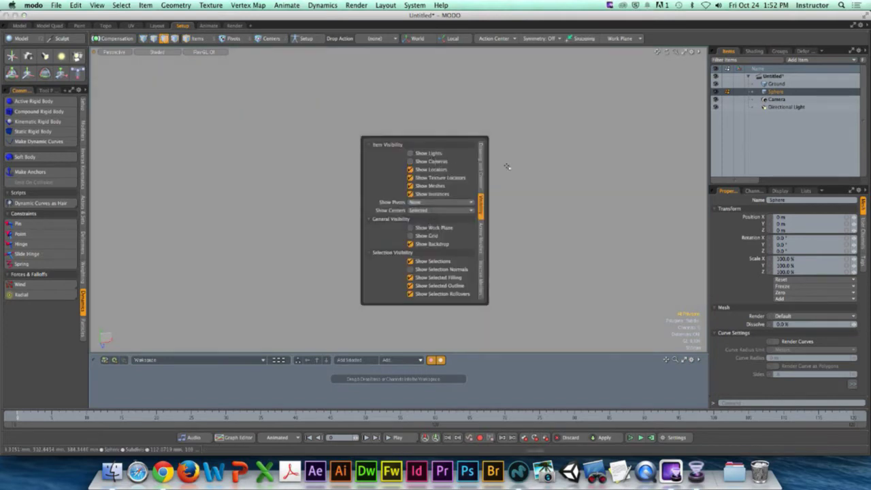
pyautogui.keyDown('alt'); pyautogui.moveTo(506, 166); pyautogui.dragTo(487, 173); pyautogui.keyUp('alt')
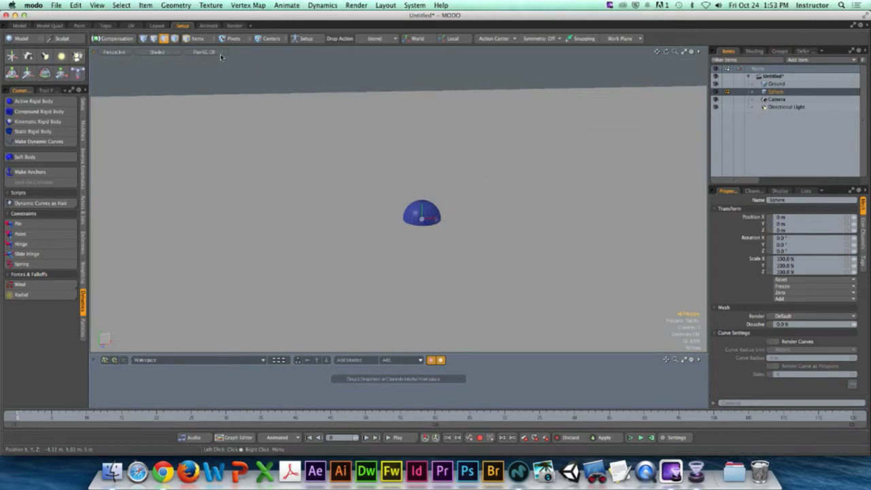
# Step: In Items mode, move the sphere above the ground to about X 8.42 m, Y 2.98 m, and deselect it
pyautogui.click(199, 39)
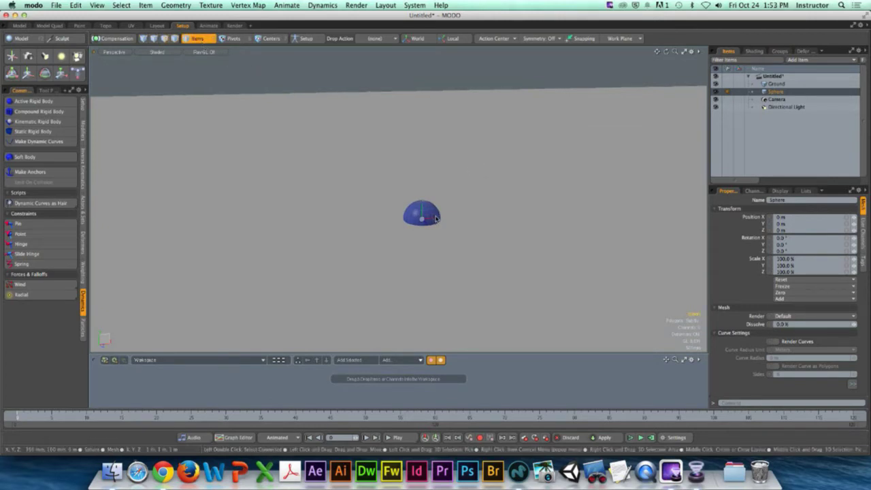
pyautogui.press('y')
pyautogui.moveTo(426, 215); pyautogui.dragTo(391, 177)
pyautogui.press('space')
pyautogui.click(441, 171)
pyautogui.click(366, 102)
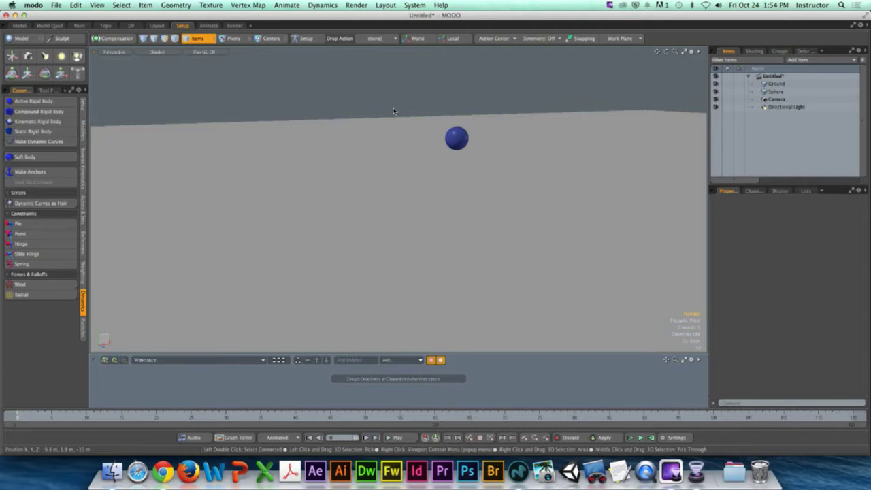
# Step: Select the sphere and make it an active rigid body
pyautogui.click(456, 139)
pyautogui.scroll(5, 424, 163)
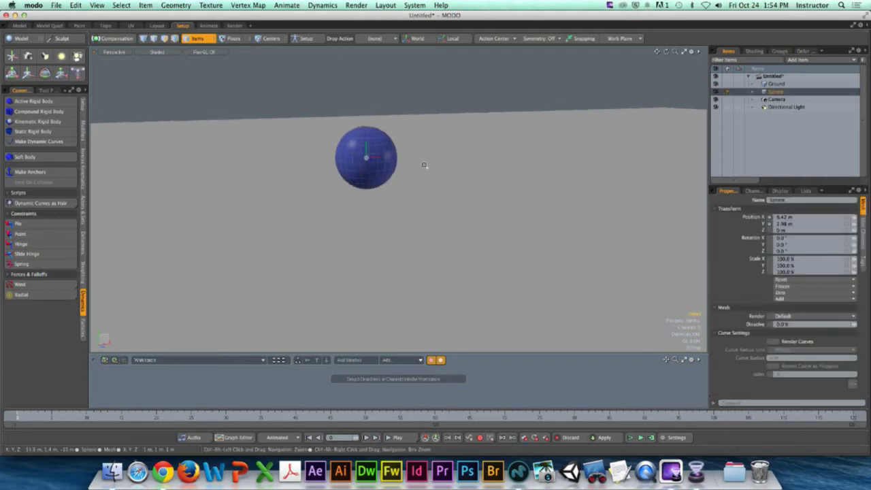
pyautogui.scroll(-3, 383, 161)
pyautogui.scroll(4, 415, 153)
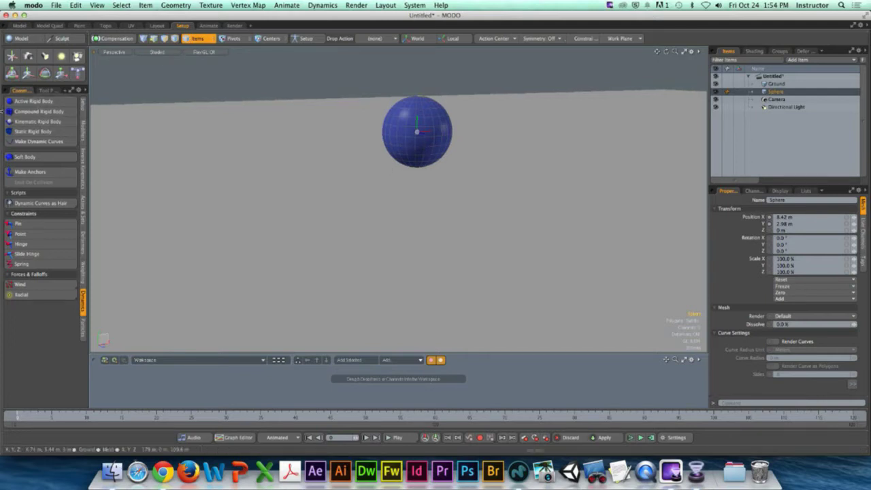
pyautogui.click(47, 104)
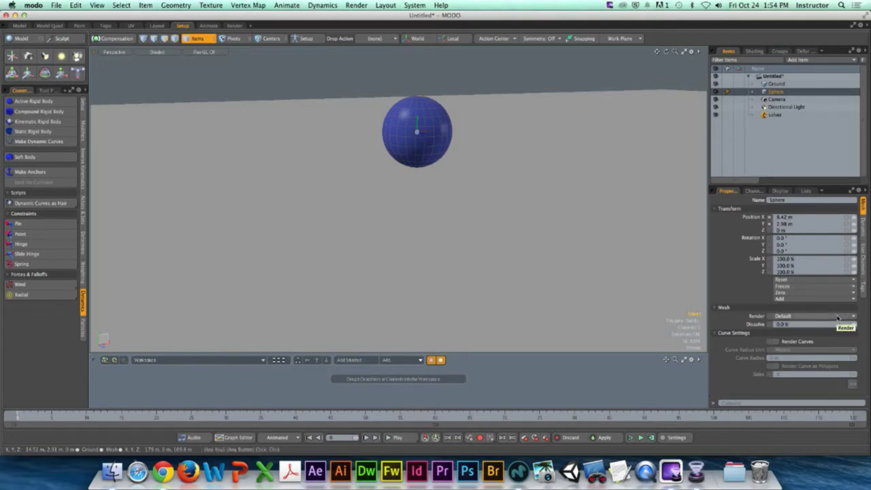
# Step: Examine the sphere's dynamics properties and the solver's gravity settings
pyautogui.click(865, 226)
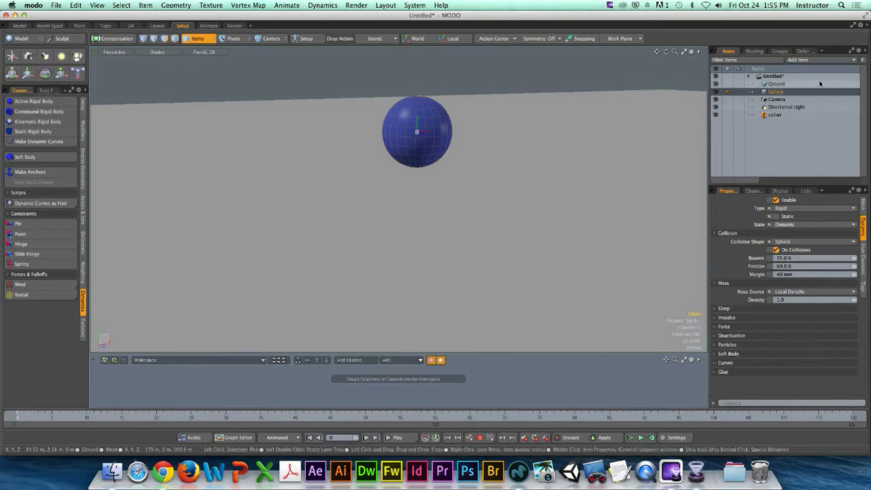
pyautogui.click(792, 115)
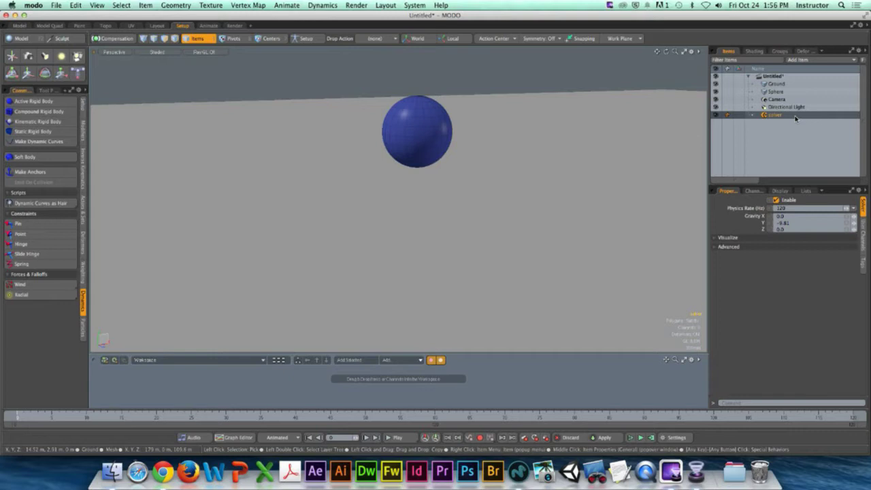
pyautogui.click(802, 223)
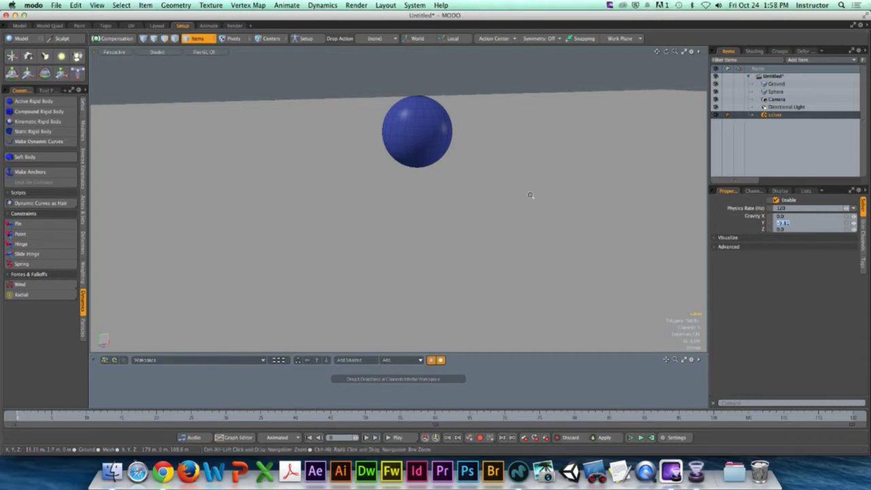
# Step: Scale the Ground polygon down to about 34 m by 11.6 m, narrowing it along Z, and deselect it
pyautogui.scroll(-5, 531, 194)
pyautogui.keyDown('alt'); pyautogui.moveTo(505, 202); pyautogui.dragTo(485, 241); pyautogui.keyUp('alt')
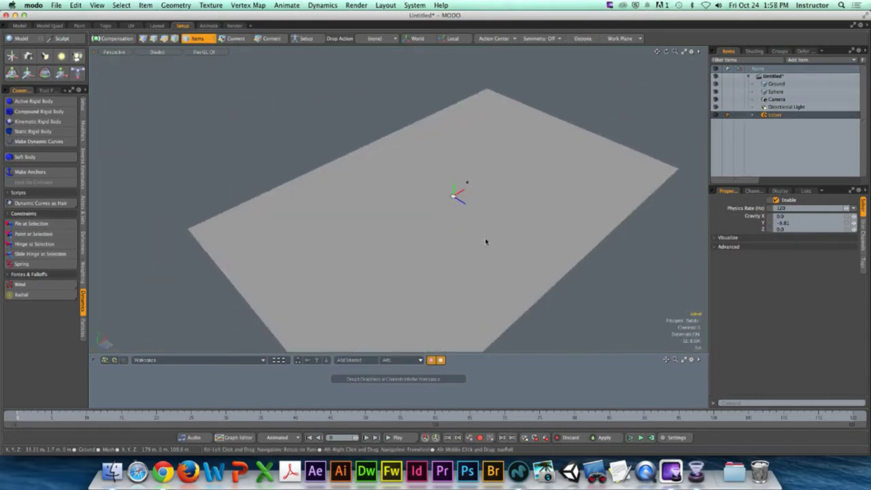
pyautogui.click(775, 83)
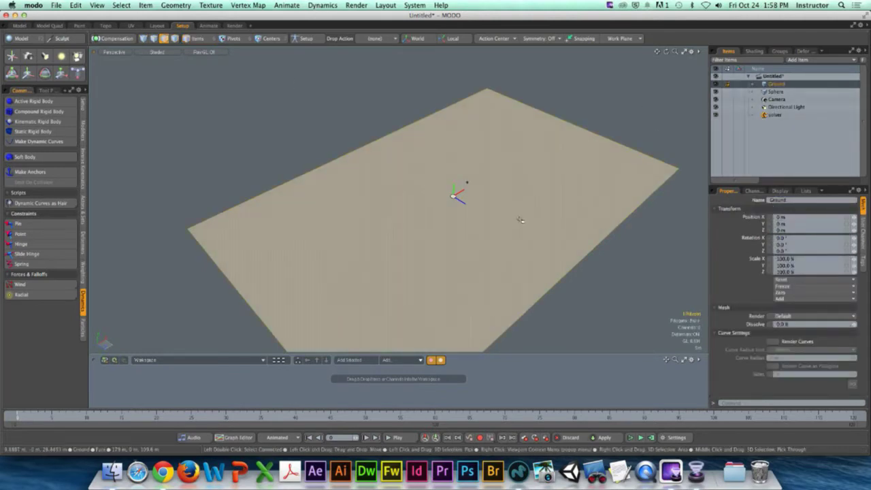
pyautogui.press('y')
pyautogui.scroll(-3, 456, 204)
pyautogui.scroll(-1, 467, 182)
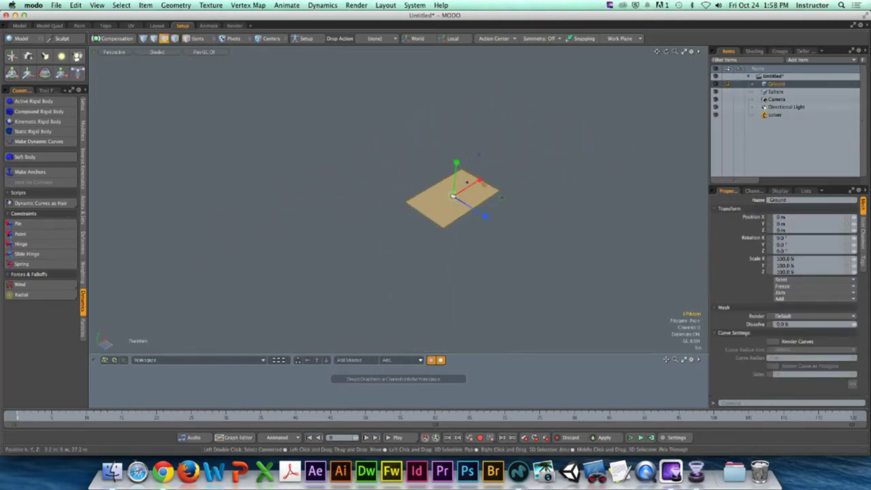
pyautogui.keyDown('ctrl'); pyautogui.keyDown('alt'); pyautogui.moveTo(467, 183); pyautogui.dragTo(513, 198); pyautogui.keyUp('alt'); pyautogui.keyUp('ctrl')
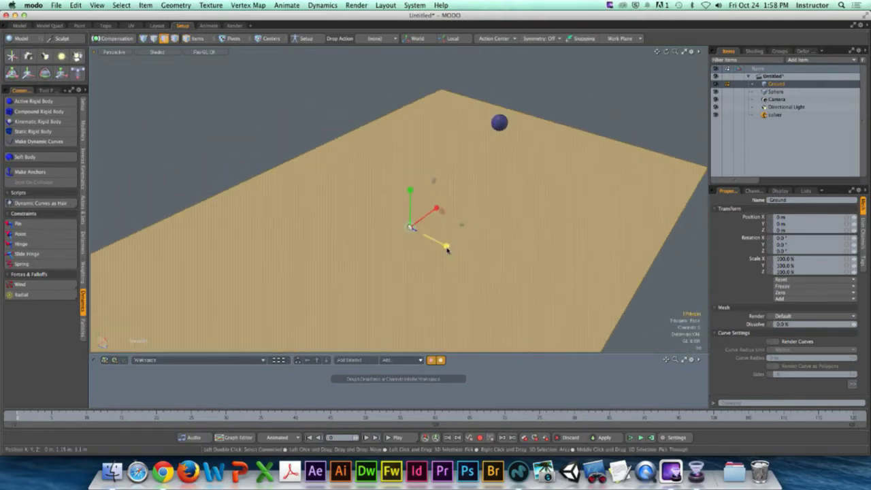
pyautogui.moveTo(446, 246); pyautogui.dragTo(443, 245)
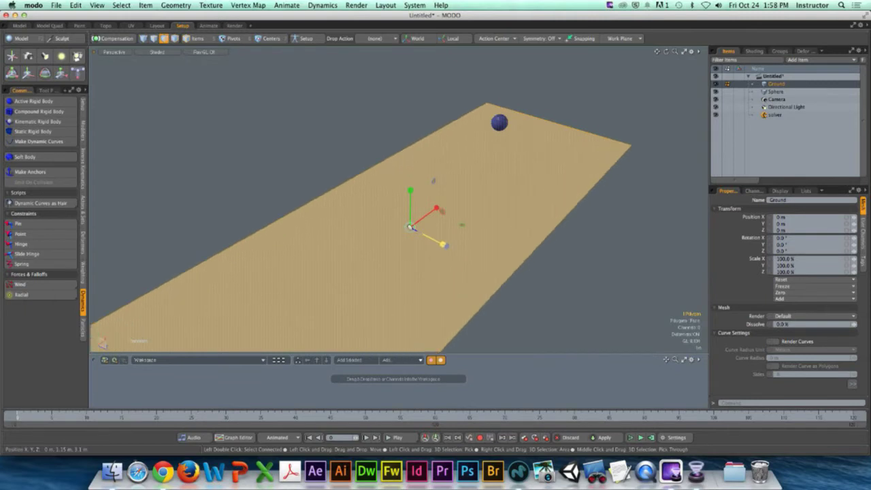
pyautogui.click(503, 170)
pyautogui.keyDown('alt'); pyautogui.moveTo(504, 170); pyautogui.dragTo(524, 148); pyautogui.keyUp('alt')
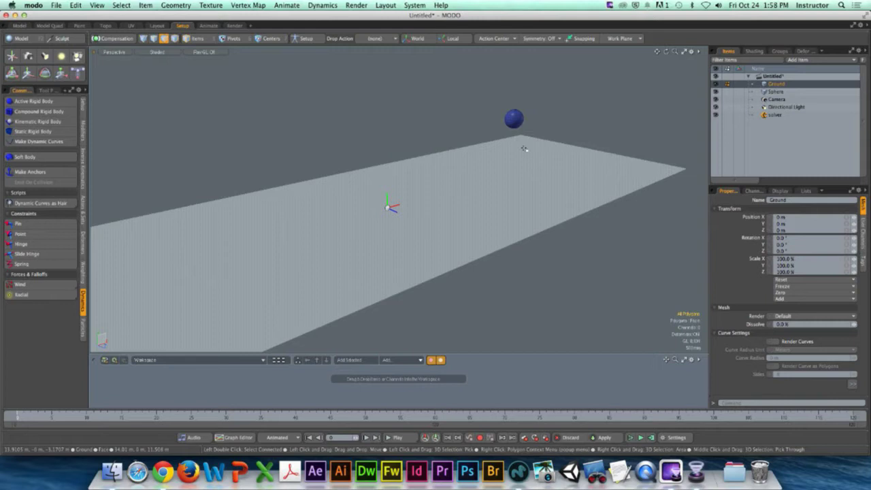
# Step: Play the normal timeline to check the sphere's motion, stop it and return to frame 0
pyautogui.click(402, 438)
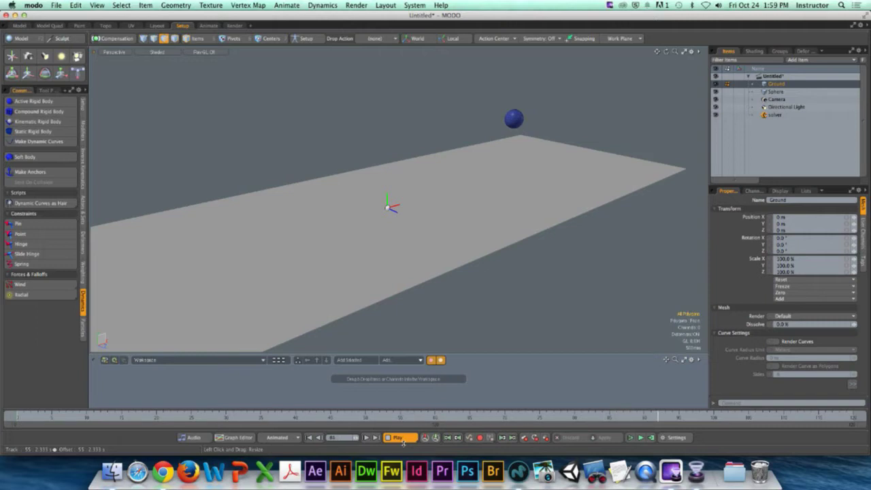
pyautogui.click(402, 439)
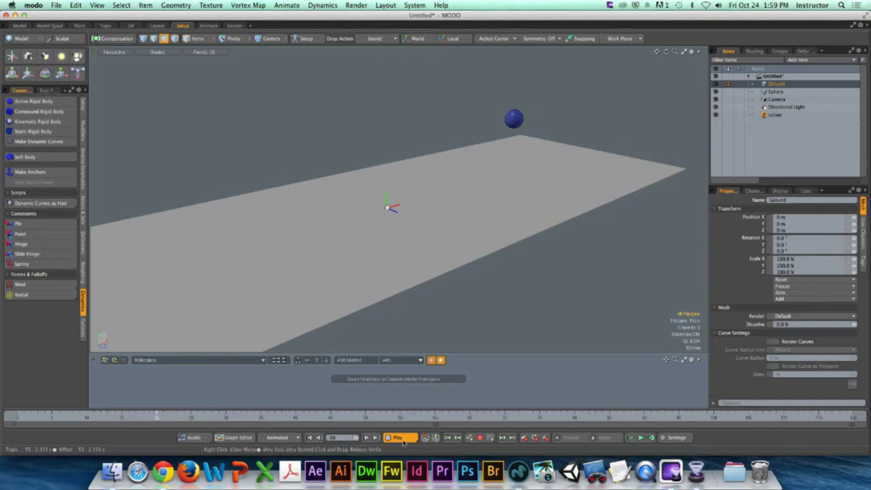
pyautogui.moveTo(145, 418); pyautogui.dragTo(10, 425)
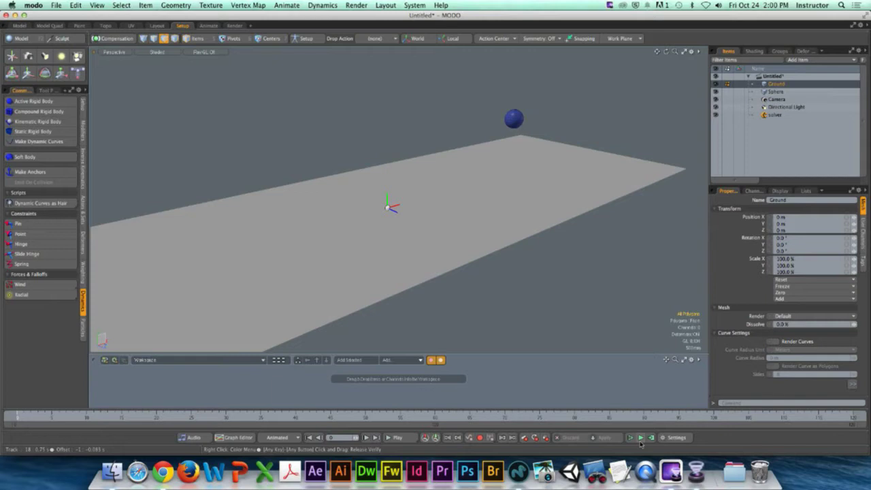
# Step: Run and stop the live dynamics simulation twice, examining how the sphere falls relative to the ground plane
pyautogui.click(641, 439)
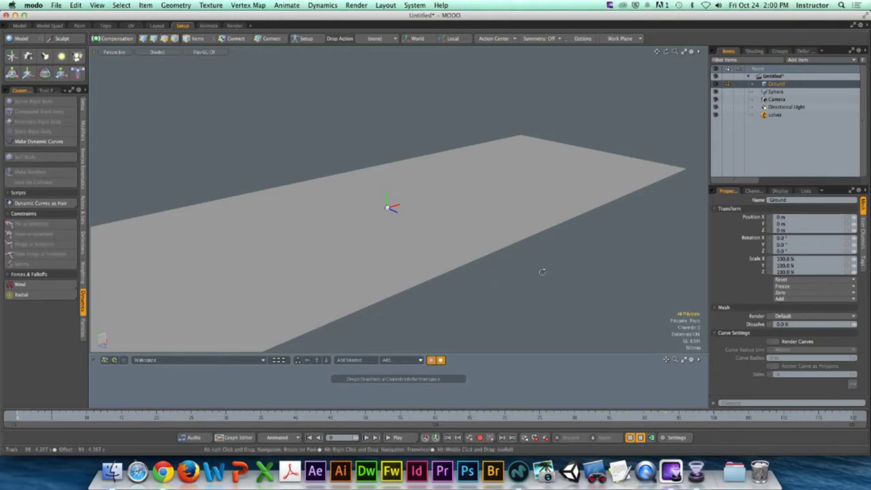
pyautogui.scroll(2, 545, 268)
pyautogui.scroll(-8, 510, 301)
pyautogui.scroll(3, 478, 300)
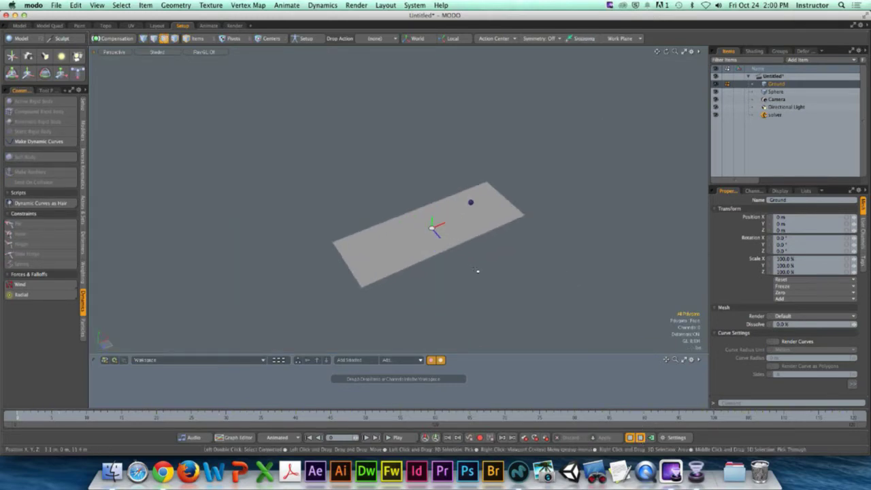
pyautogui.keyDown('alt'); pyautogui.moveTo(501, 264); pyautogui.dragTo(481, 241); pyautogui.keyUp('alt')
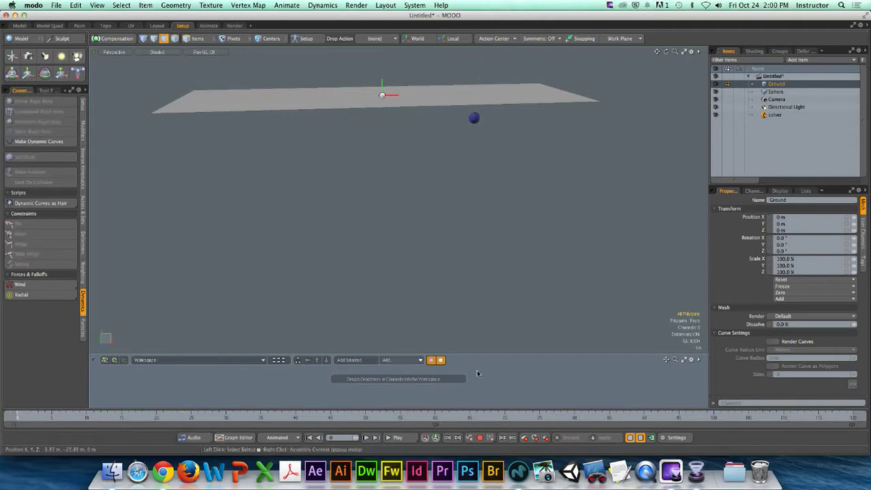
pyautogui.click(640, 438)
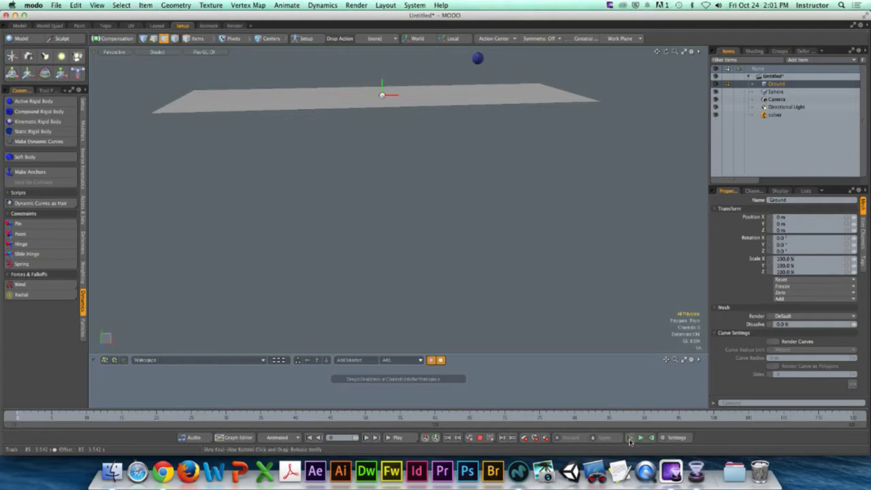
pyautogui.click(630, 437)
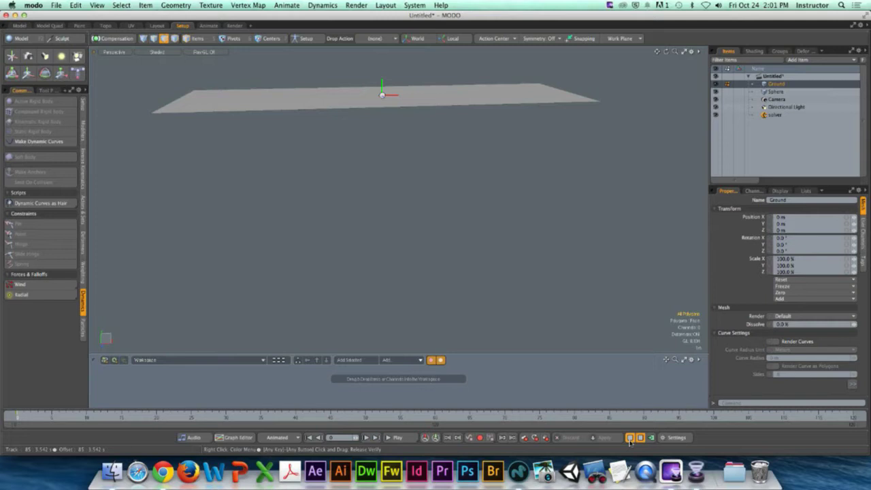
pyautogui.click(630, 438)
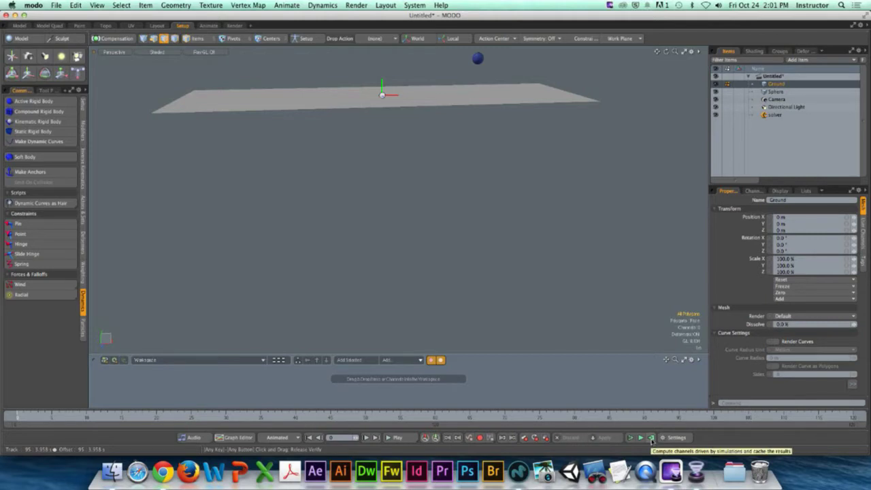
# Step: Examine the frame range and preroll settings for computing the cached simulation, and close them without computing
pyautogui.click(651, 438)
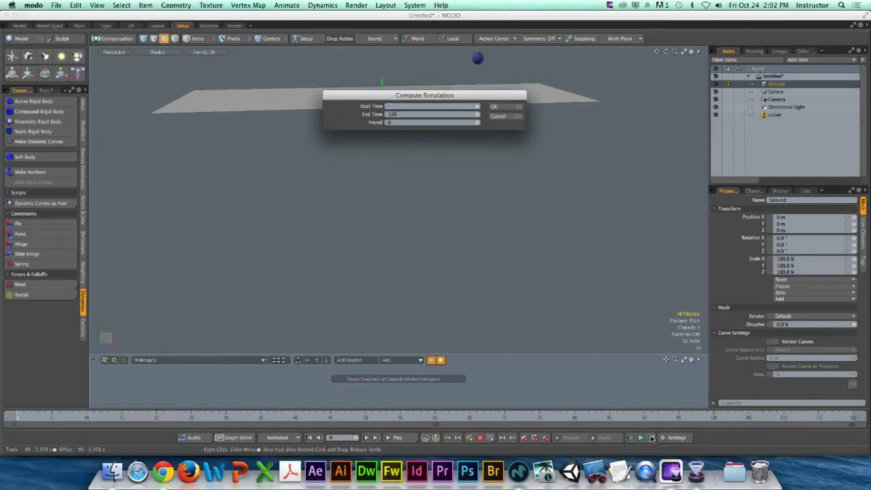
pyautogui.moveTo(440, 102); pyautogui.dragTo(437, 132)
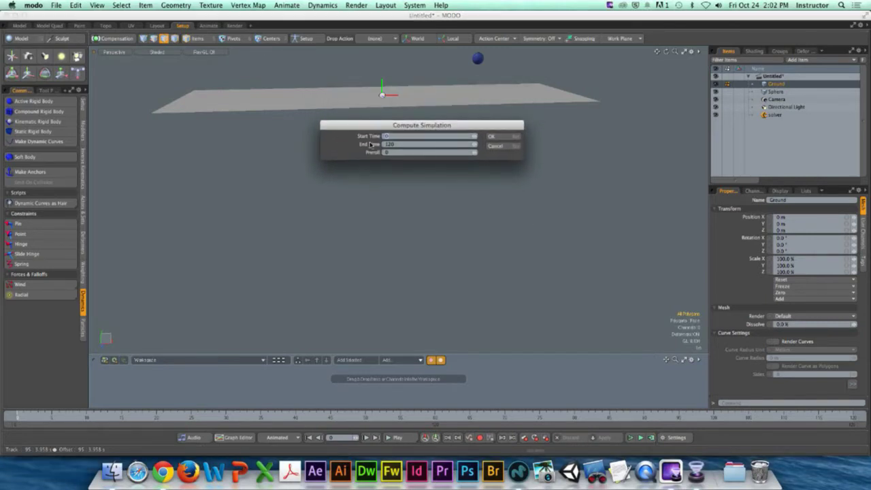
pyautogui.click(497, 146)
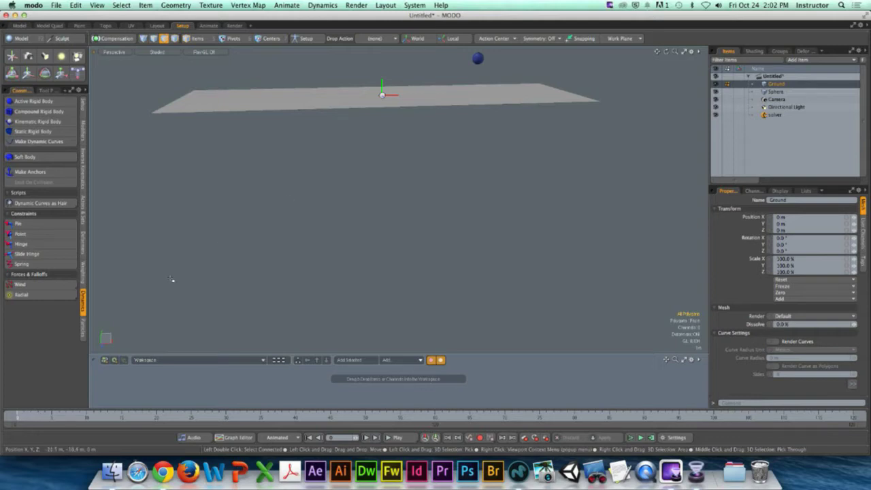
pyautogui.click(24, 416)
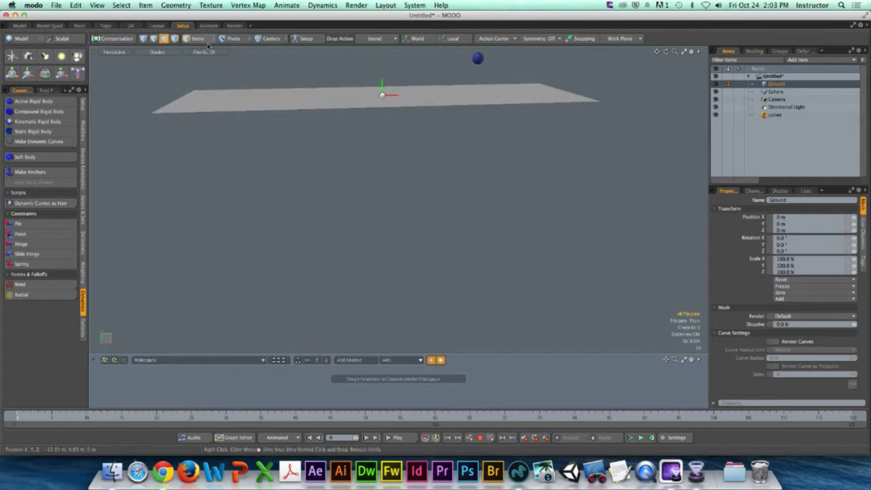
# Step: Switch to item selection and display the Ground item's dynamics properties
pyautogui.press('5')
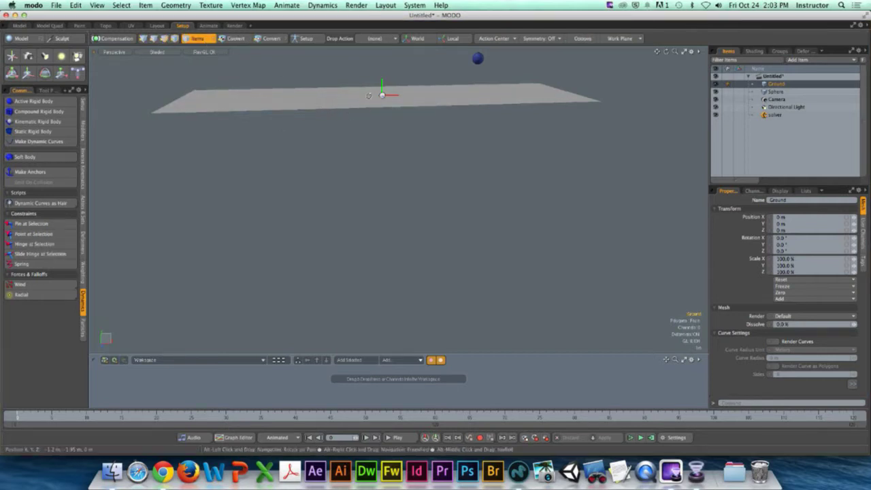
pyautogui.keyDown('alt'); pyautogui.moveTo(347, 113); pyautogui.dragTo(488, 190); pyautogui.keyUp('alt')
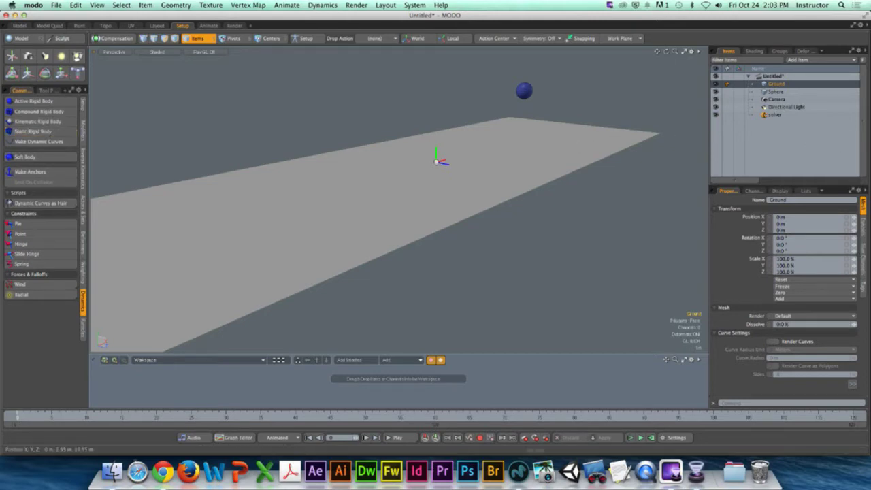
pyautogui.click(864, 232)
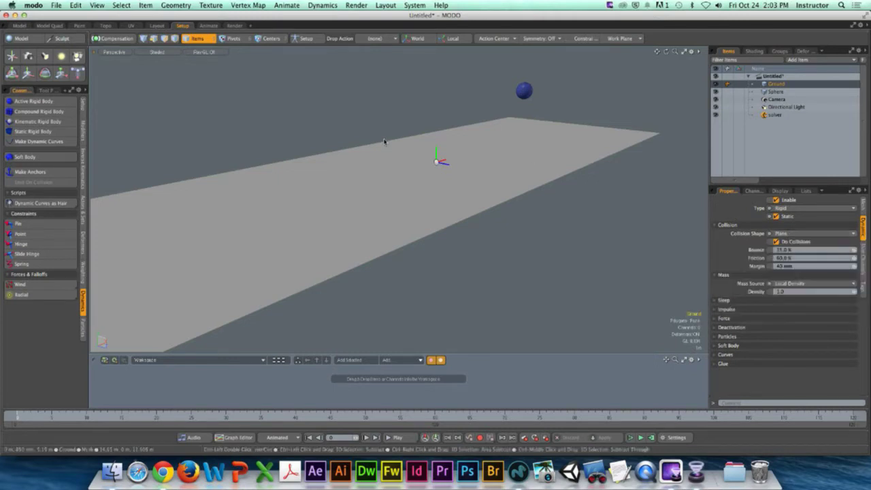
# Step: Raise the sphere above the ground plane to a height of about 5 m in Y and deselect it
pyautogui.click(527, 97)
pyautogui.hotkey('shift', 'a')
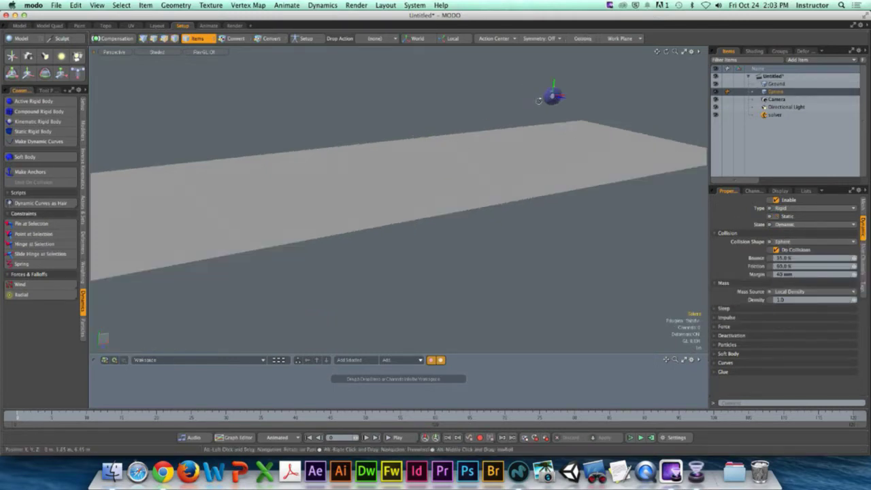
pyautogui.scroll(-10, 456, 142)
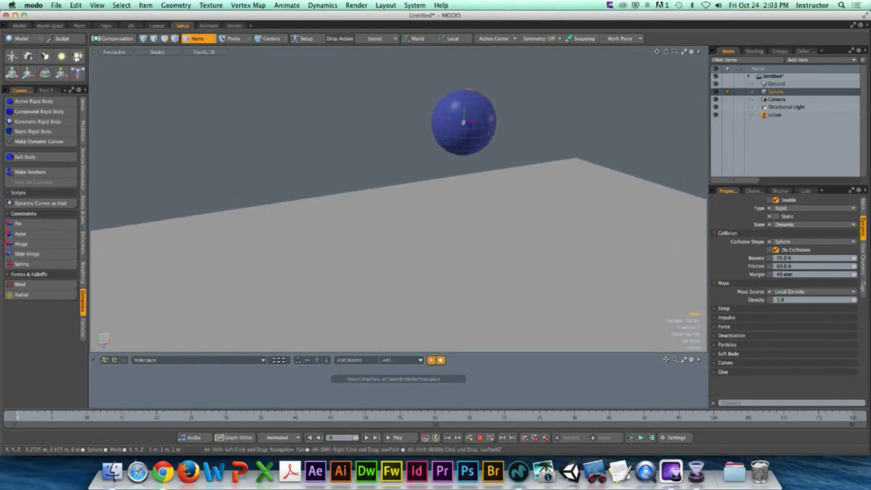
pyautogui.press('y')
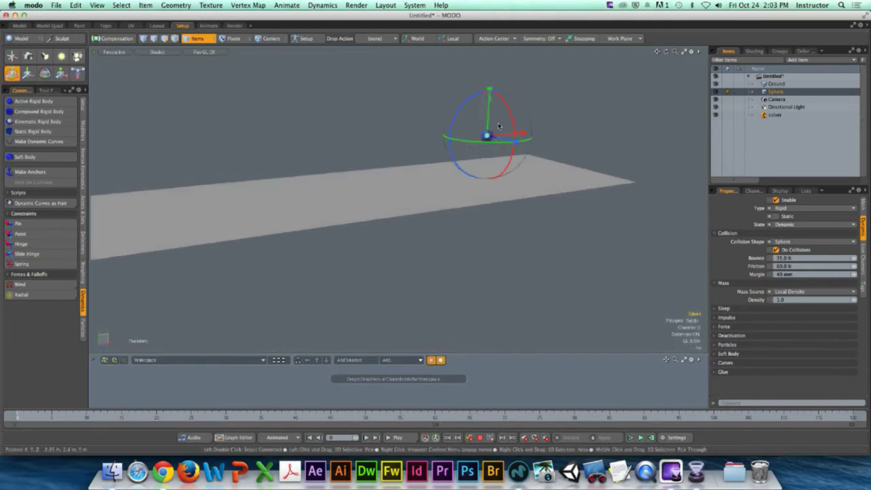
pyautogui.moveTo(490, 122); pyautogui.dragTo(551, 344)
pyautogui.click(564, 103)
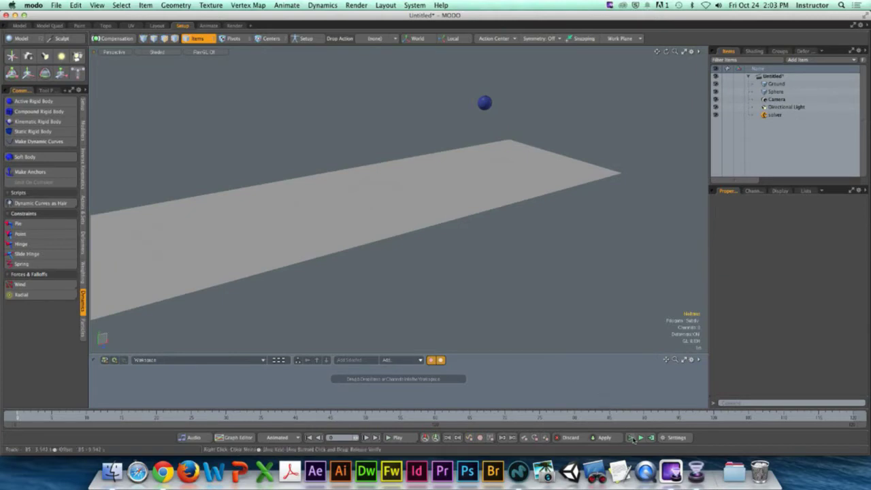
# Step: Run and stop the live simulation three times from progressively closer views to examine how the raised sphere lands on the ground
pyautogui.click(629, 437)
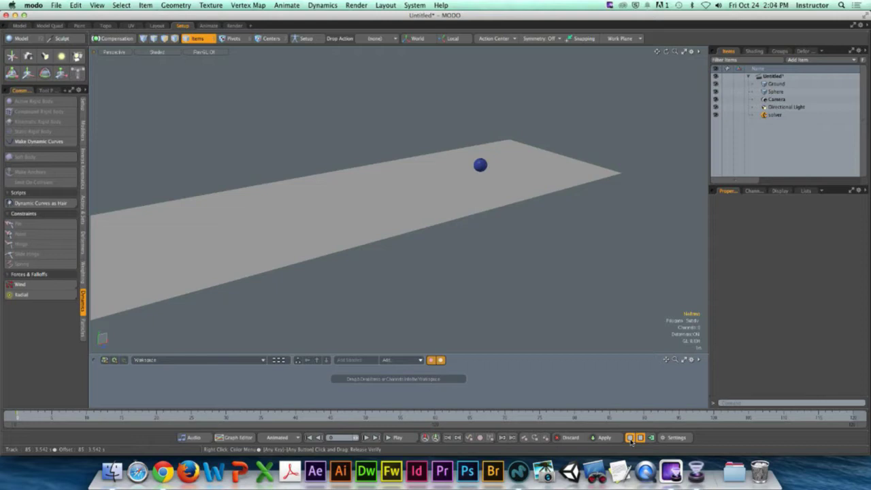
pyautogui.click(630, 437)
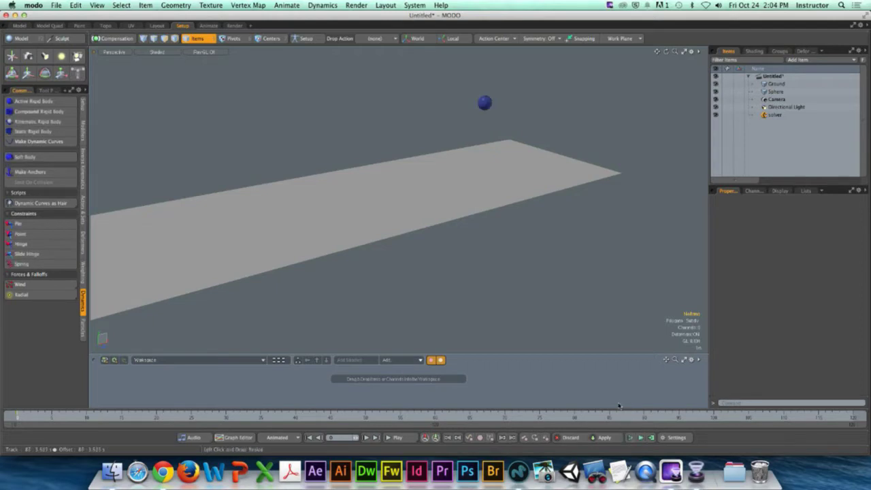
pyautogui.click(419, 169)
pyautogui.keyDown('alt'); pyautogui.moveTo(445, 175); pyautogui.dragTo(527, 172); pyautogui.keyUp('alt')
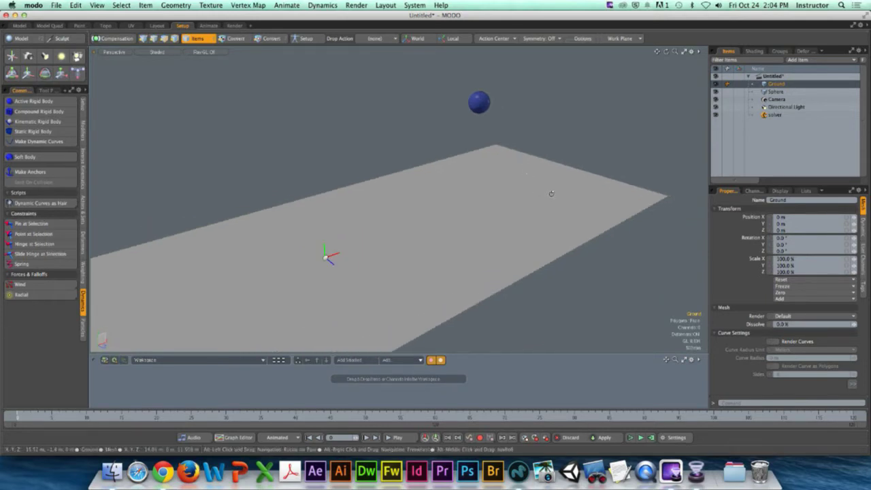
pyautogui.keyDown('alt'); pyautogui.moveTo(550, 192); pyautogui.dragTo(585, 361); pyautogui.keyUp('alt')
pyautogui.click(630, 438)
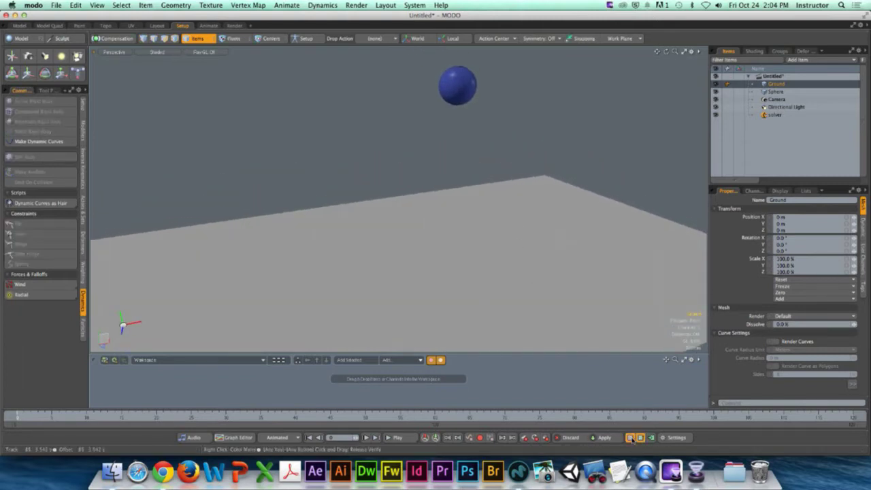
pyautogui.click(630, 438)
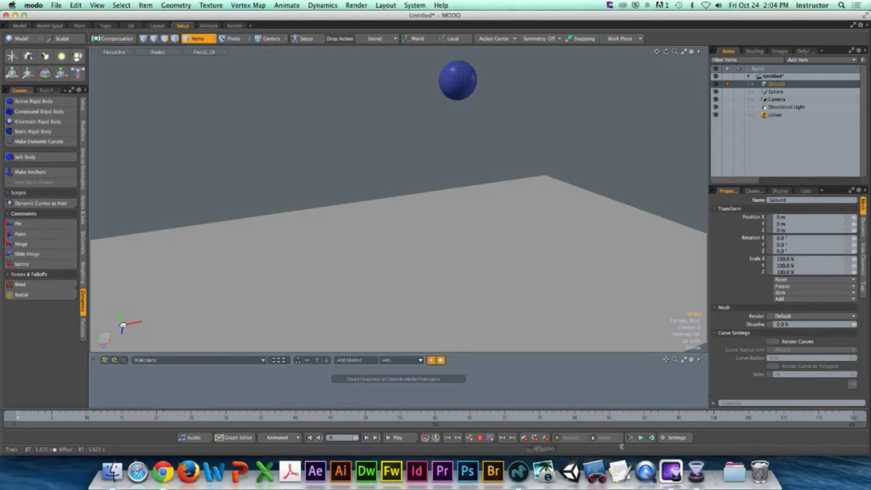
pyautogui.click(630, 438)
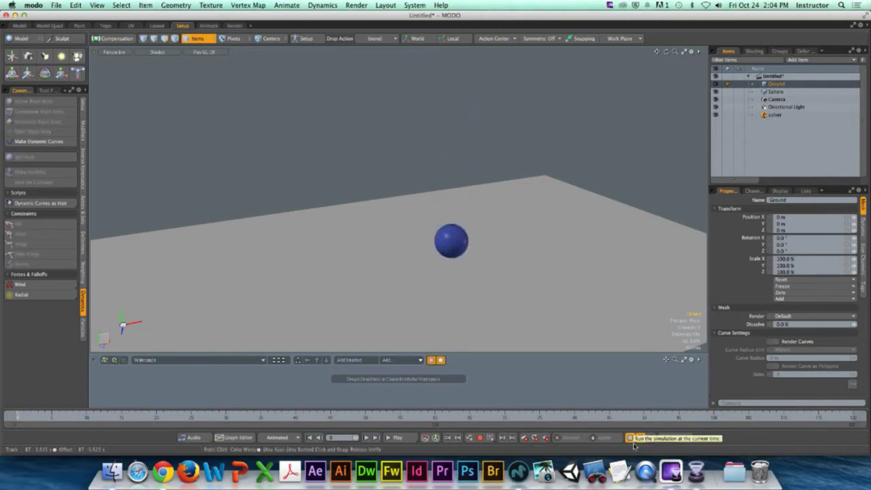
pyautogui.click(630, 438)
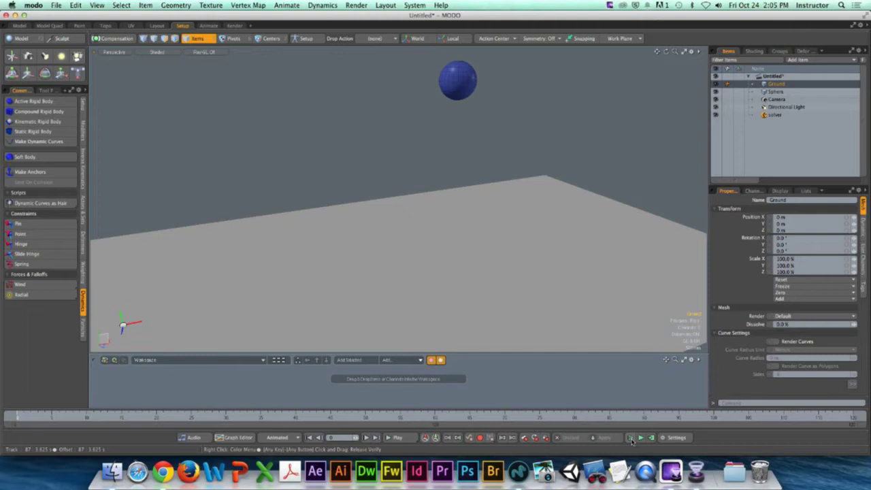
# Step: Set the sphere's dynamics bounce to 0% and test it with a live simulation run
pyautogui.click(460, 82)
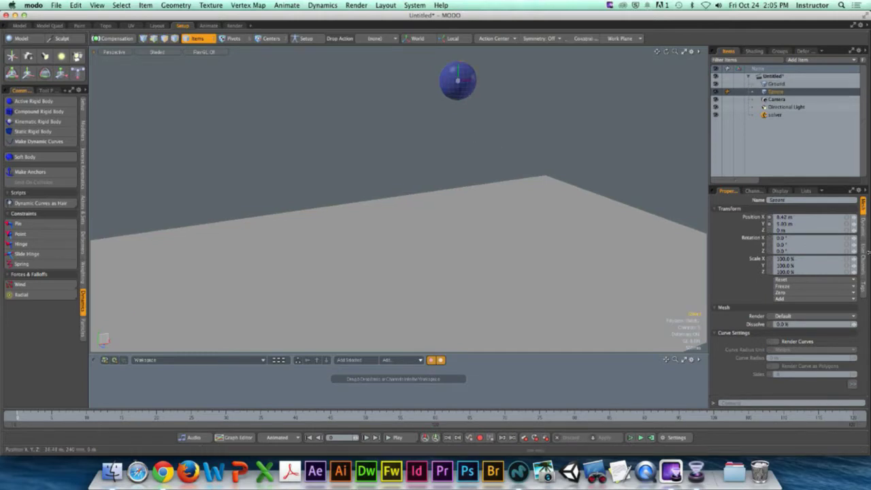
pyautogui.click(862, 228)
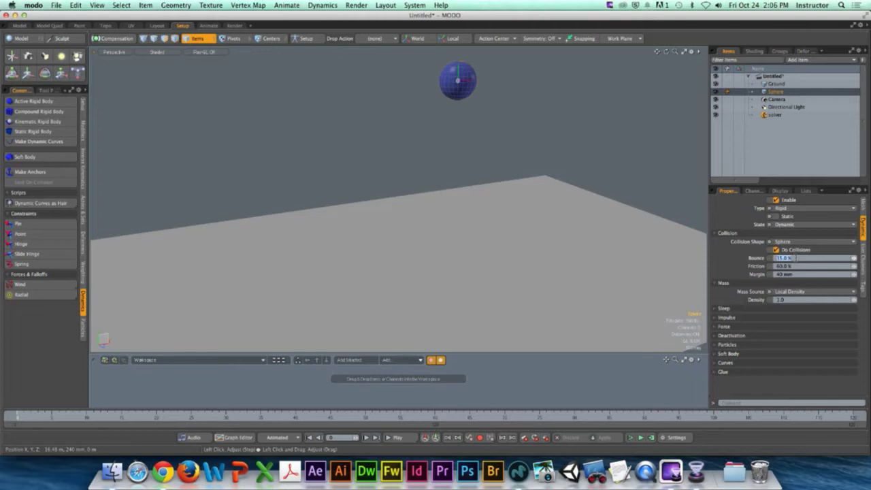
pyautogui.write('0')
pyautogui.press('Return')
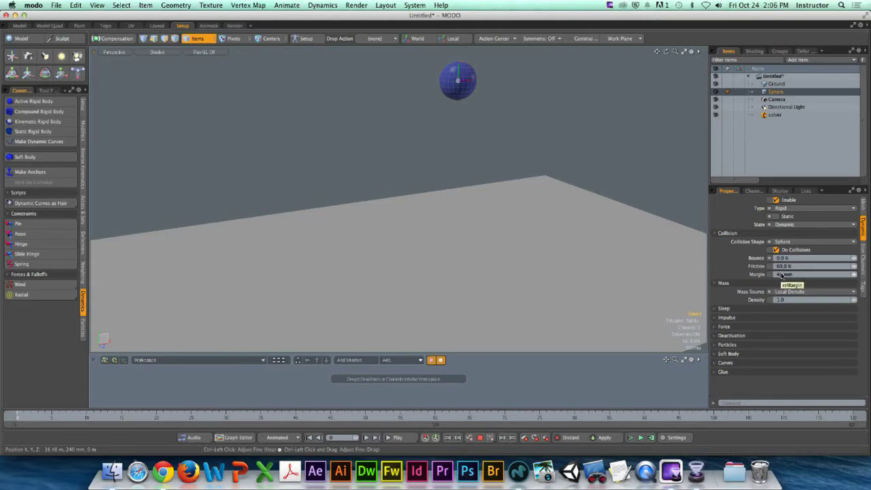
pyautogui.click(635, 438)
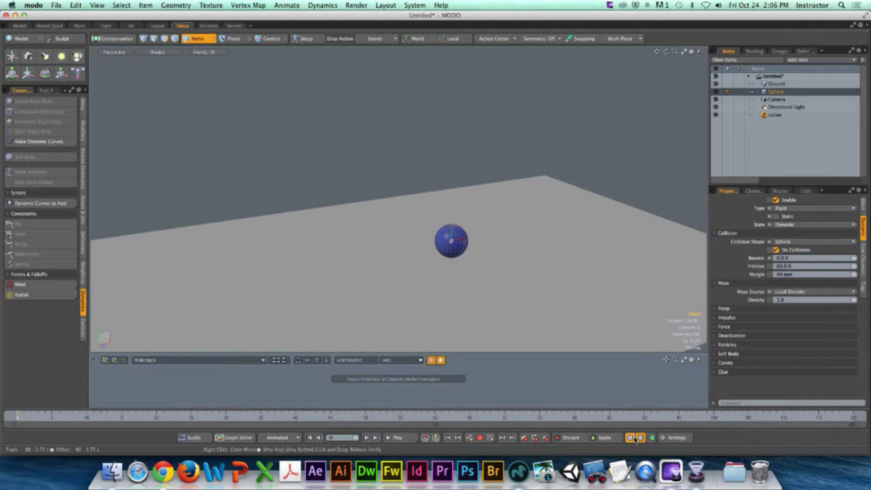
pyautogui.click(634, 438)
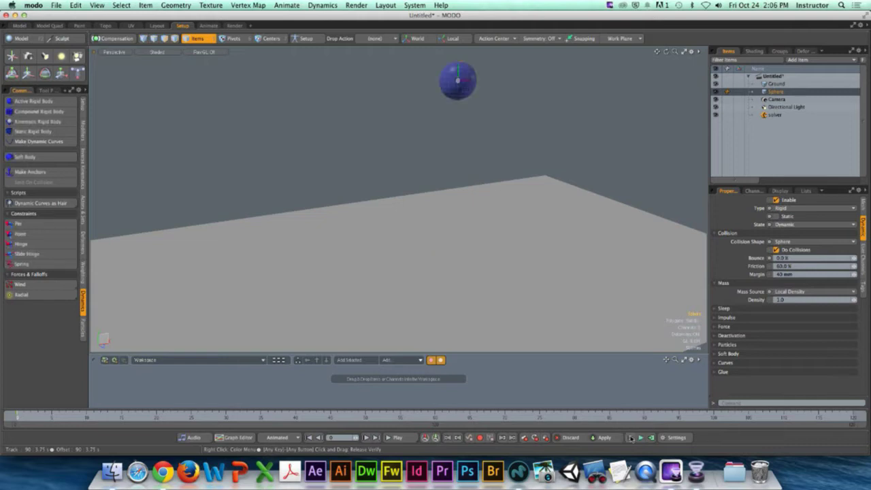
# Step: Set the sphere's bounce to .5 and test it with a live simulation run
pyautogui.click(785, 259)
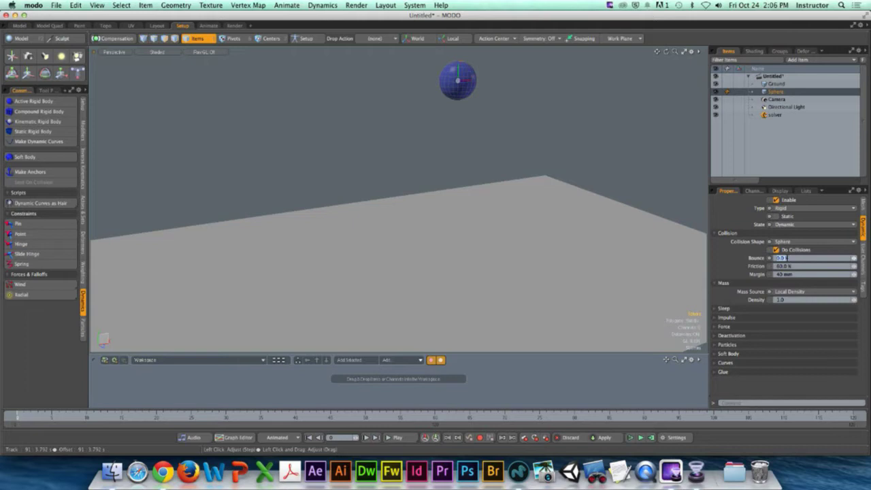
pyautogui.write('.5')
pyautogui.press('Return')
pyautogui.click(632, 438)
# Step: Set the sphere's bounce to 200%, then run and stop the live simulation to check the effect
pyautogui.write('200')
pyautogui.press('Return')
pyautogui.click(629, 437)
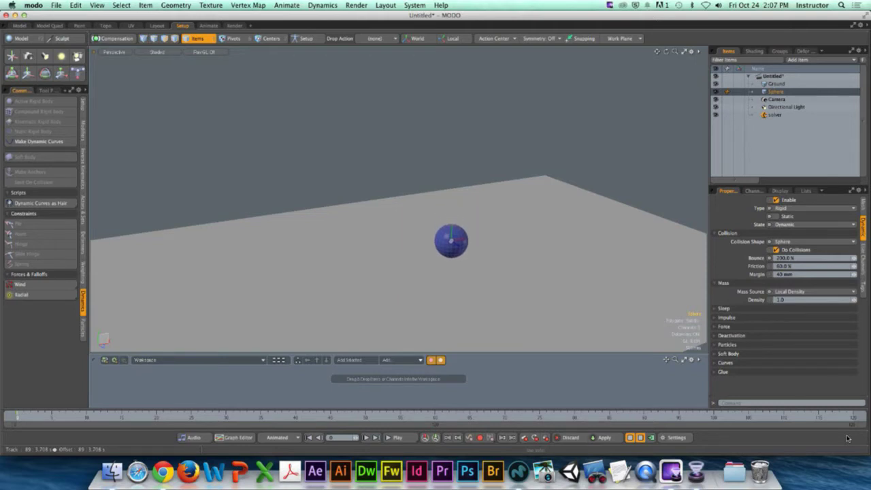
pyautogui.click(630, 438)
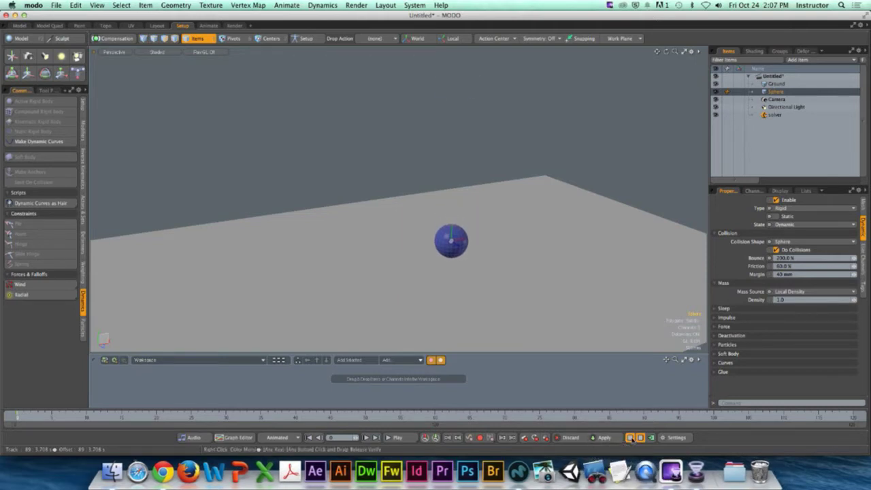
# Step: Set the sphere's bounce to 600%, run the live simulation while following the sphere from a wider view, and stop it
pyautogui.click(803, 258)
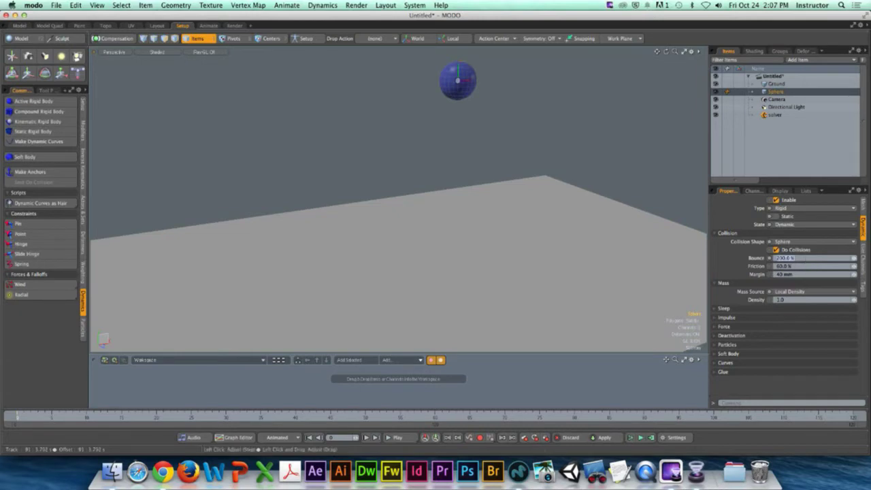
pyautogui.write('600')
pyautogui.press('Return')
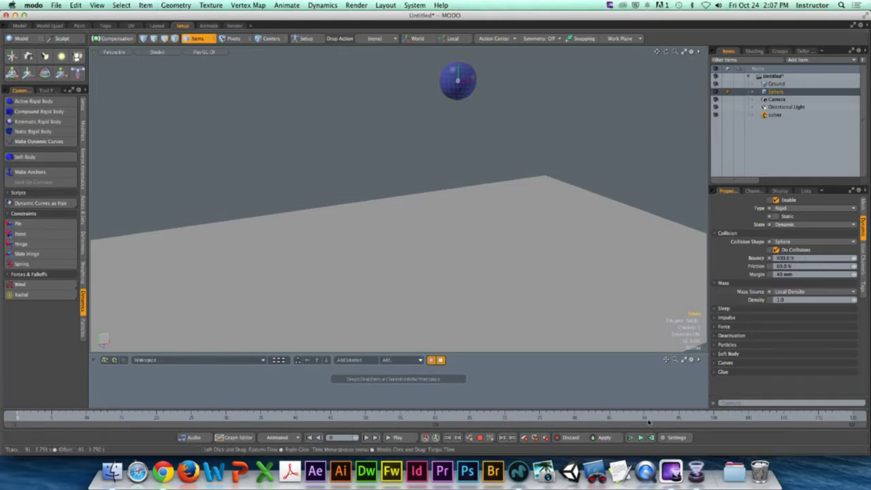
pyautogui.click(630, 437)
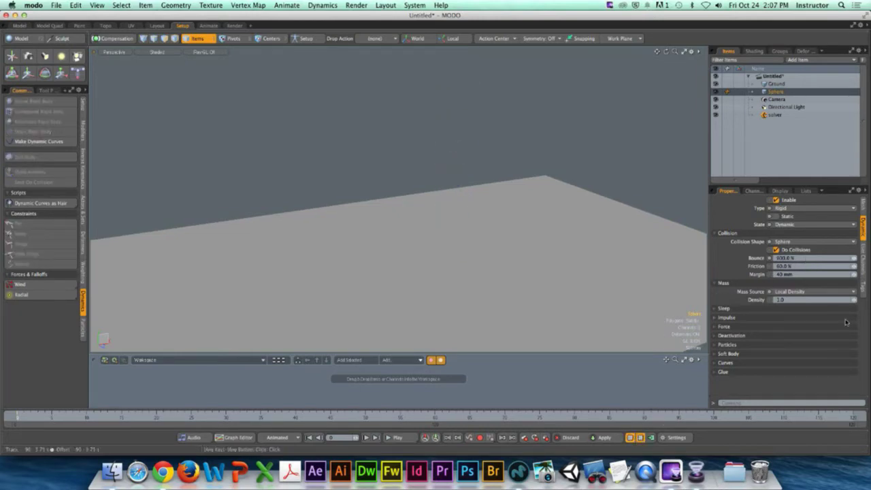
pyautogui.scroll(-5, 492, 237)
pyautogui.scroll(2, 492, 237)
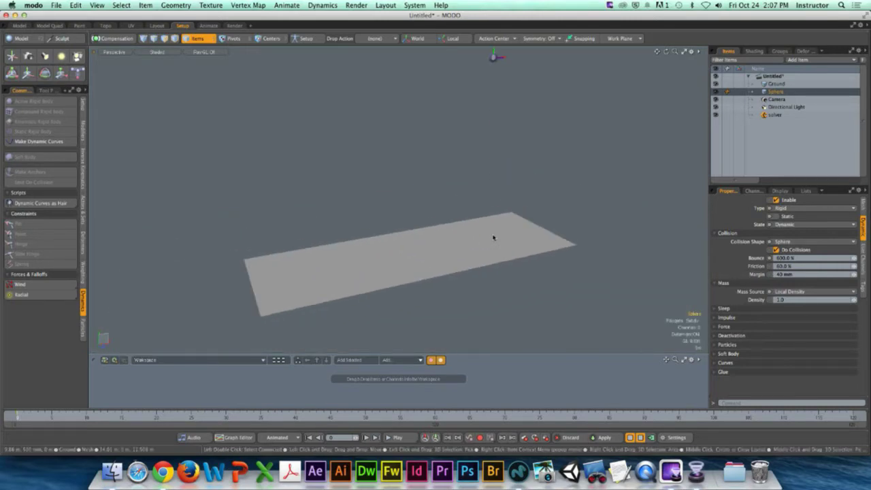
pyautogui.click(551, 207)
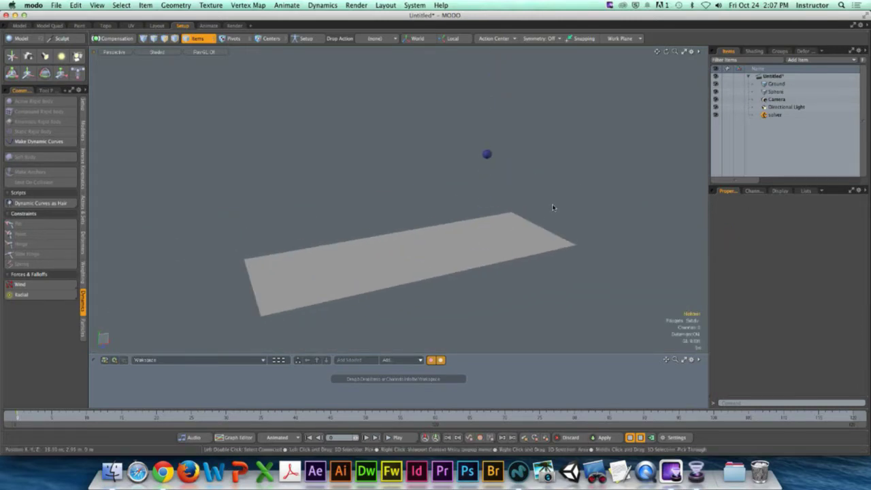
pyautogui.keyDown('alt'); pyautogui.moveTo(554, 200); pyautogui.dragTo(545, 153); pyautogui.keyUp('alt')
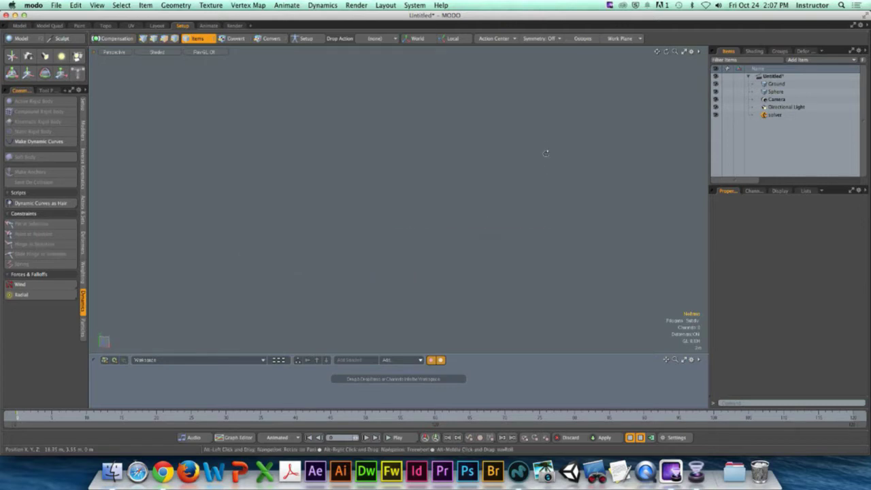
pyautogui.keyDown('alt'); pyautogui.moveTo(544, 90); pyautogui.dragTo(549, 111); pyautogui.keyUp('alt')
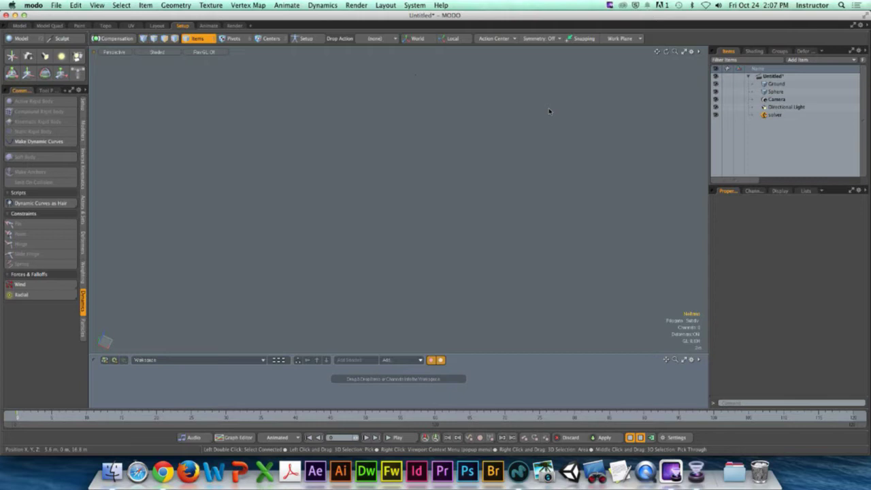
pyautogui.click(631, 438)
# Step: Select the sphere, show its dynamics properties, and enlarge the properties area so more settings fit
pyautogui.keyDown('alt'); pyautogui.moveTo(528, 203); pyautogui.dragTo(500, 204); pyautogui.keyUp('alt')
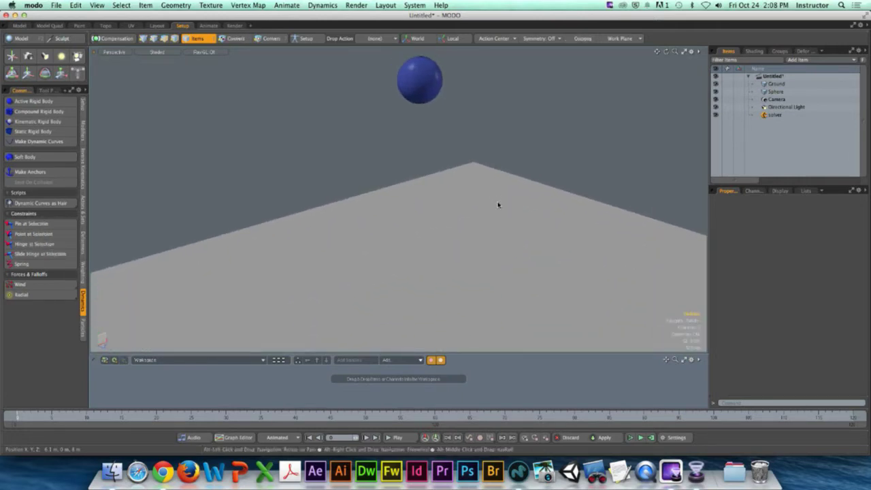
pyautogui.click(420, 82)
pyautogui.click(863, 228)
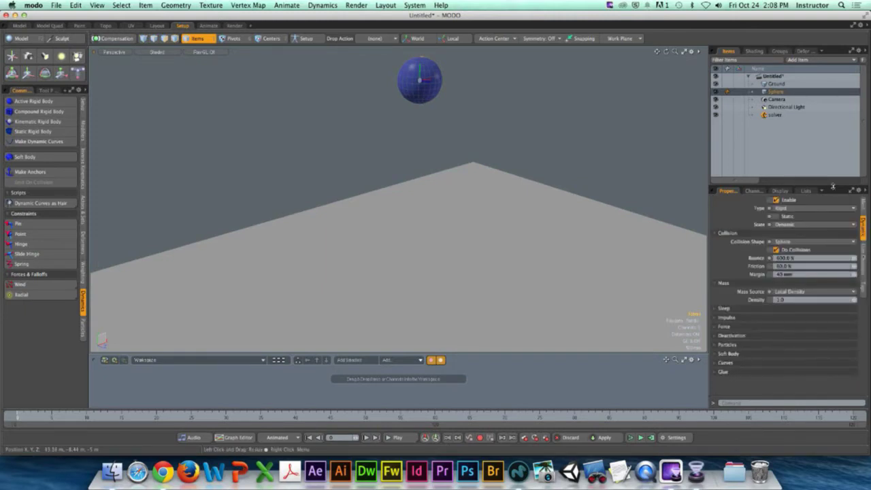
pyautogui.moveTo(833, 185); pyautogui.dragTo(834, 124)
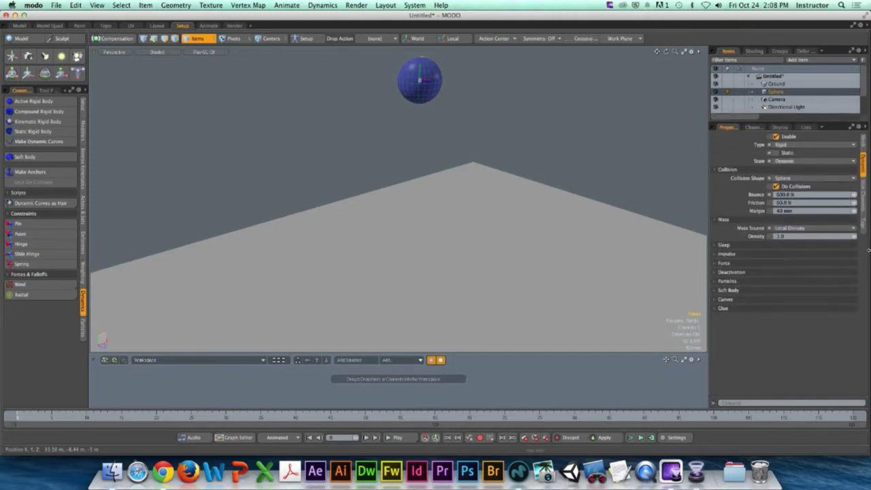
# Step: Set the sphere's density to 10 and bounce to 200%, then run and stop the live simulation to check the effect
pyautogui.click(802, 236)
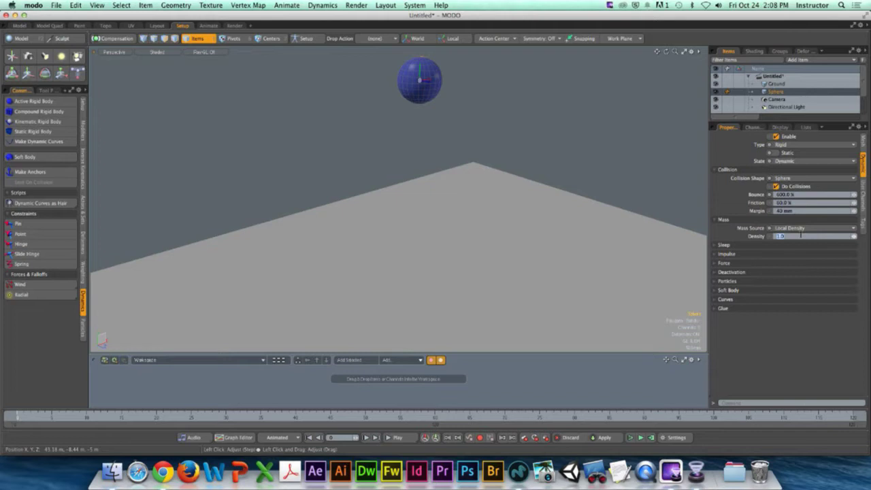
pyautogui.write('10')
pyautogui.press('Return')
pyautogui.write('00.0')
pyautogui.press('Return')
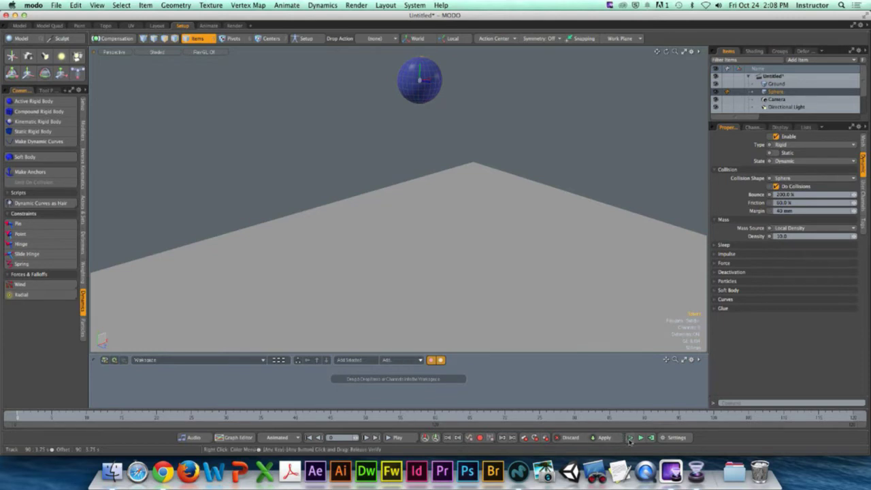
pyautogui.click(630, 438)
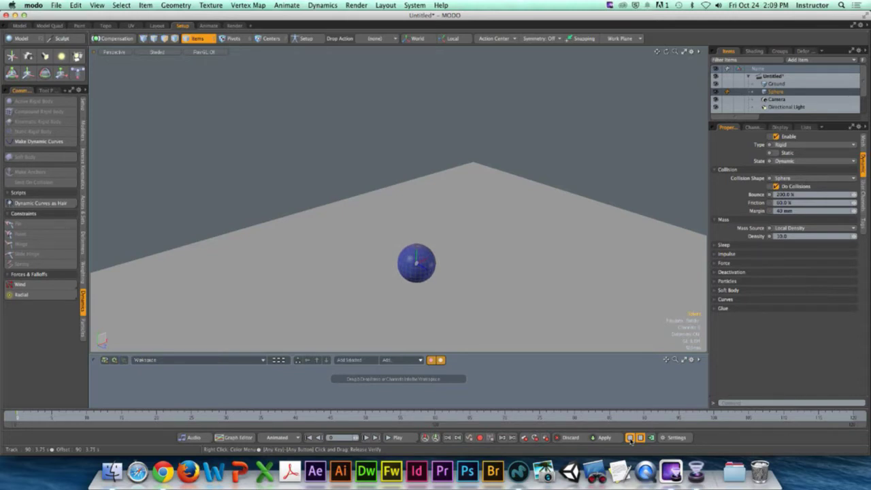
pyautogui.click(630, 440)
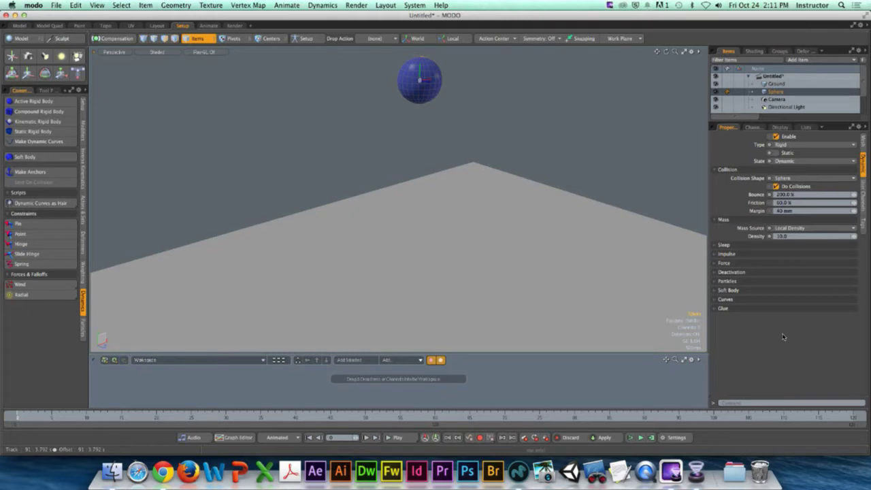
# Step: Set the sphere's dynamics friction to 200% and test it with a live simulation run from a wider view
pyautogui.keyDown('alt'); pyautogui.moveTo(554, 156); pyautogui.dragTo(534, 156); pyautogui.keyUp('alt')
pyautogui.click(534, 156)
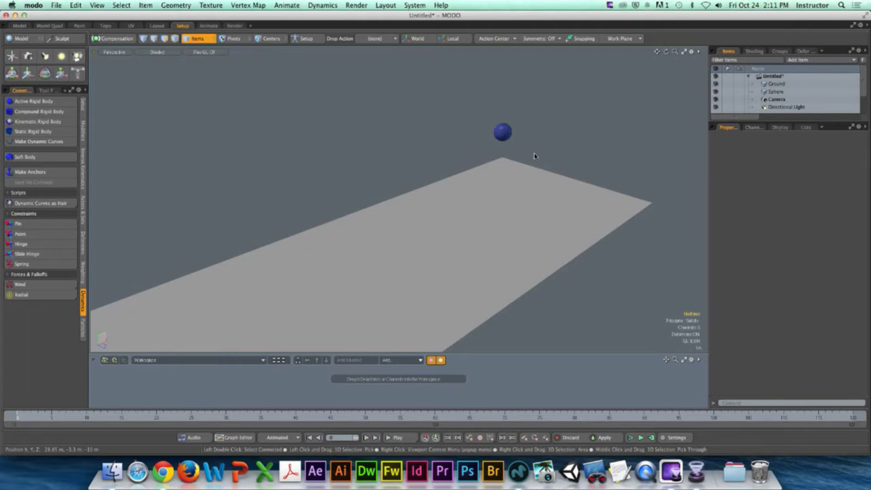
pyautogui.keyDown('alt'); pyautogui.moveTo(536, 165); pyautogui.dragTo(472, 161); pyautogui.keyUp('alt')
pyautogui.click(460, 129)
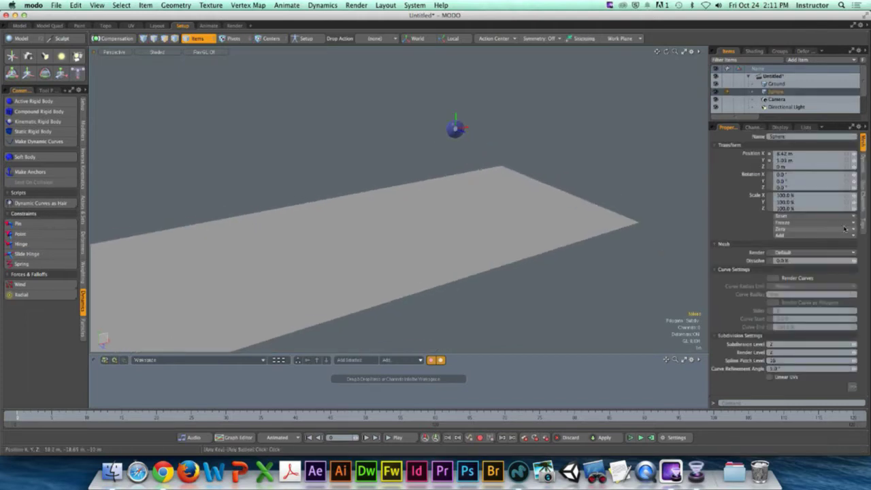
pyautogui.click(794, 203)
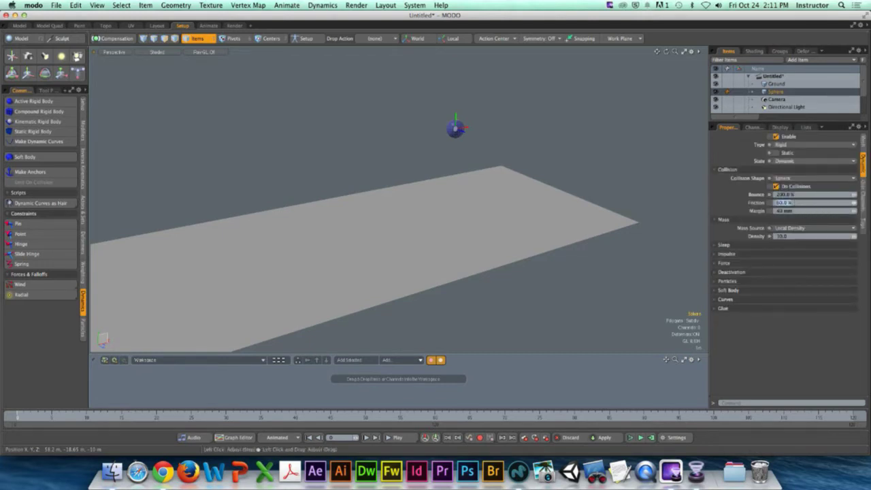
pyautogui.write('200')
pyautogui.press('Return')
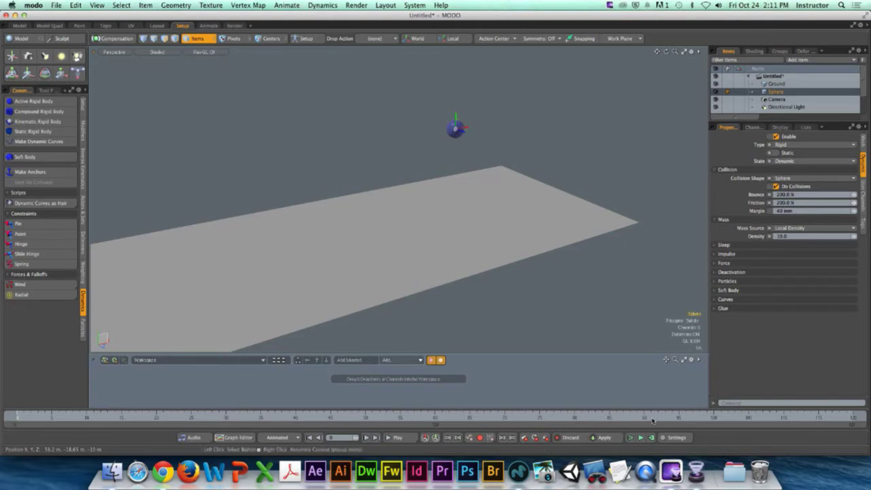
pyautogui.click(632, 437)
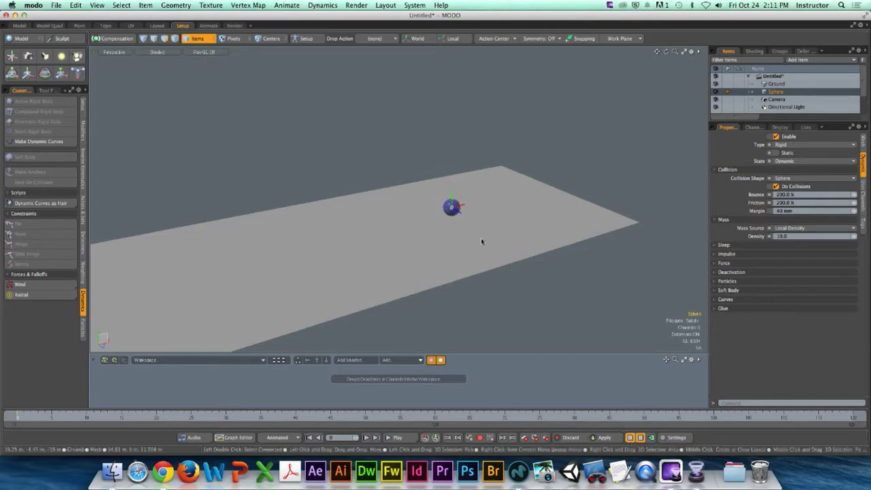
# Step: Stop the running simulation, deselect the sphere, and replay the simulation to watch the sphere fall onto the ground
pyautogui.click(631, 438)
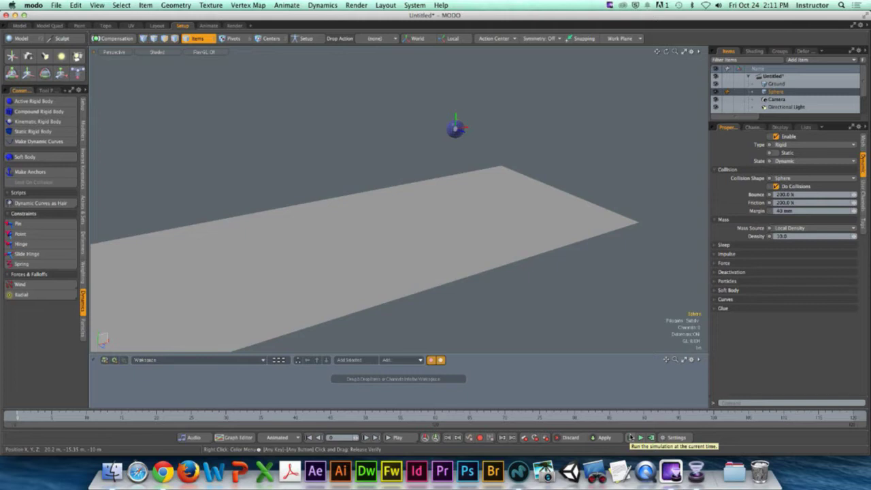
pyautogui.click(630, 438)
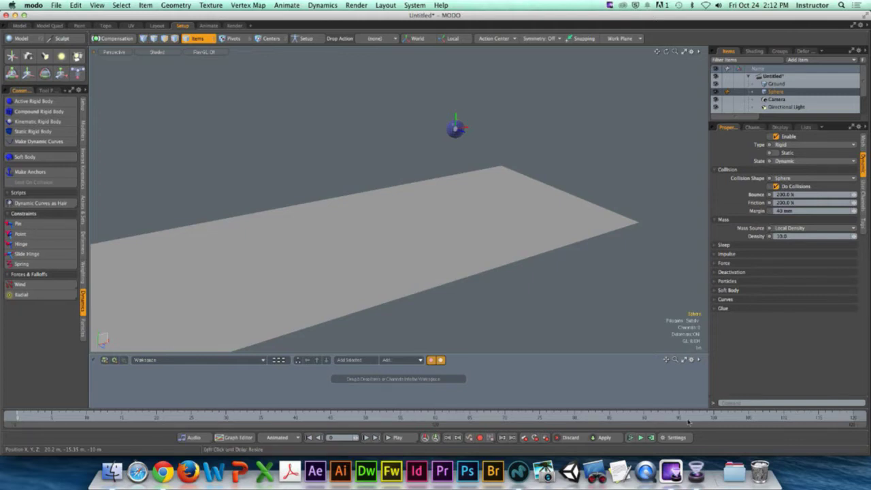
pyautogui.click(509, 144)
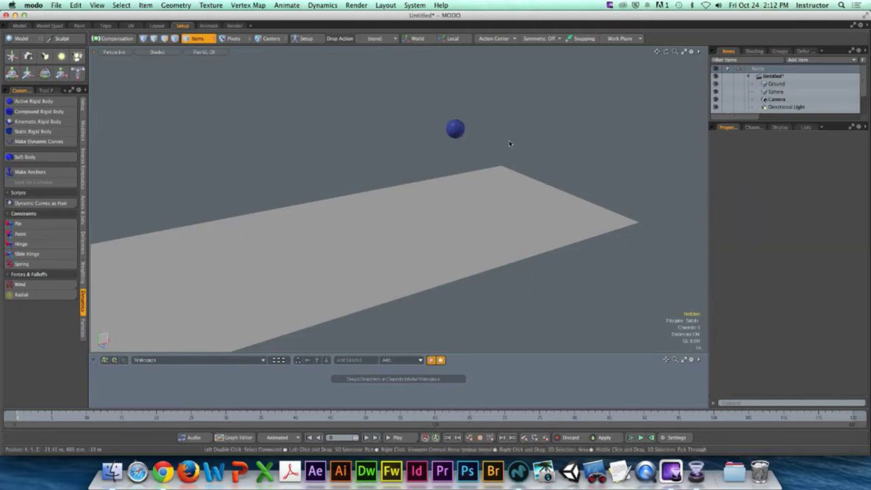
pyautogui.moveTo(510, 144)
pyautogui.keyDown('alt'); pyautogui.mouseDown()
pyautogui.moveTo(520, 146)
pyautogui.moveTo(501, 151)
pyautogui.moveTo(512, 155)
pyautogui.moveTo(507, 136)
pyautogui.moveTo(511, 143)
pyautogui.mouseUp(); pyautogui.keyUp('alt')
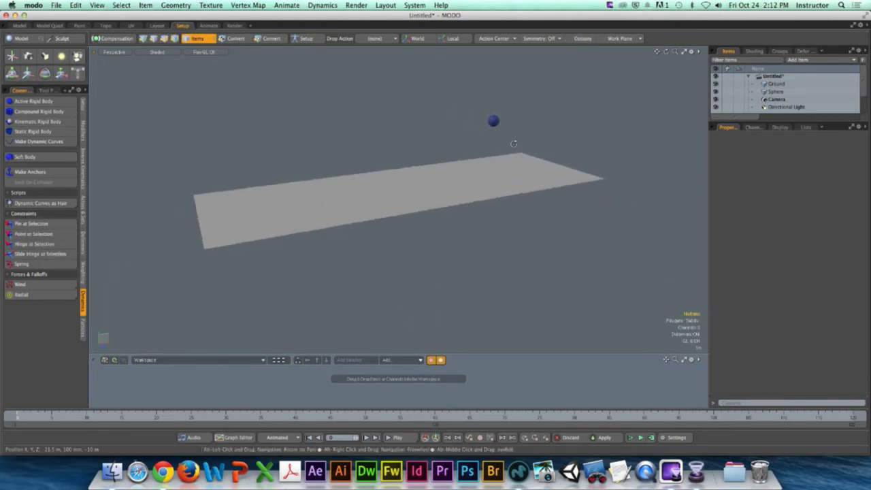
pyautogui.click(630, 437)
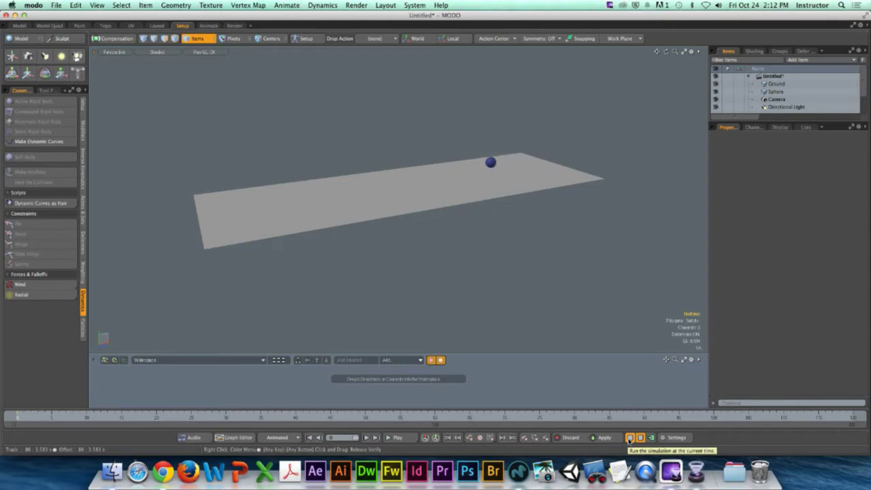
pyautogui.click(629, 438)
# Step: Open the sphere's dynamics properties and examine its Impulse and Force settings, including the Impulse On options
pyautogui.scroll(3, 522, 179)
pyautogui.keyDown('alt'); pyautogui.moveTo(522, 179); pyautogui.dragTo(544, 173); pyautogui.keyUp('alt')
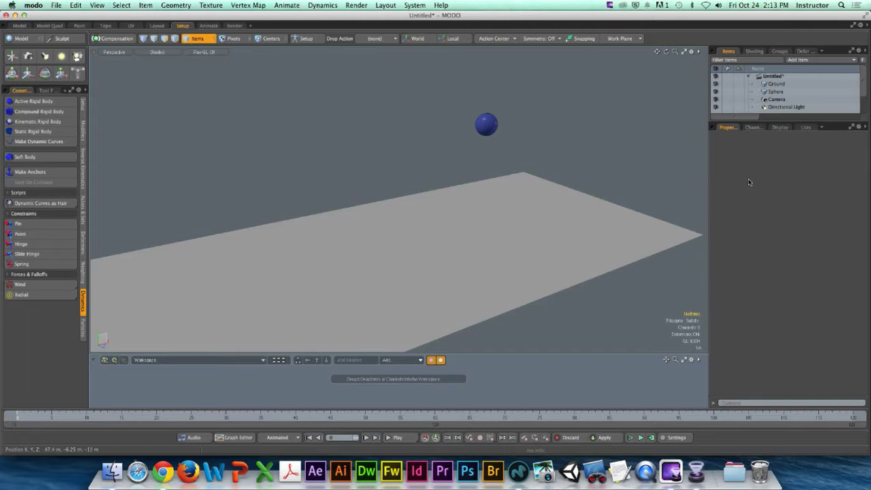
pyautogui.click(775, 91)
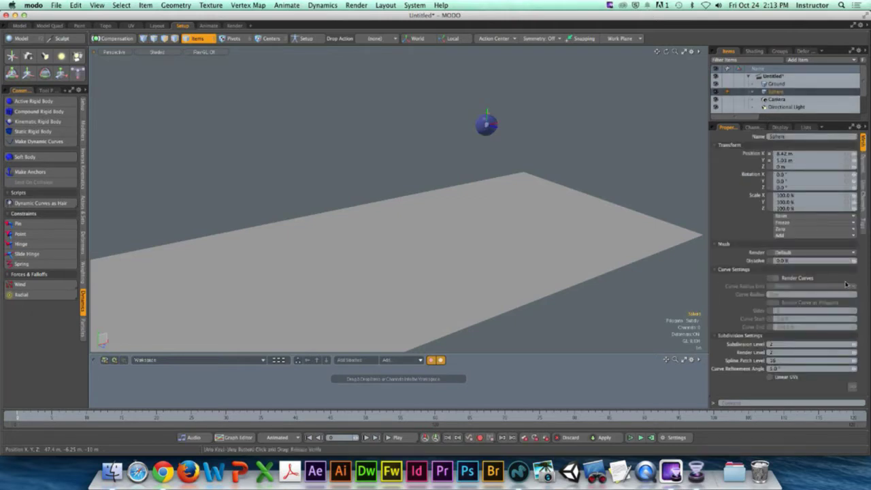
pyautogui.click(863, 167)
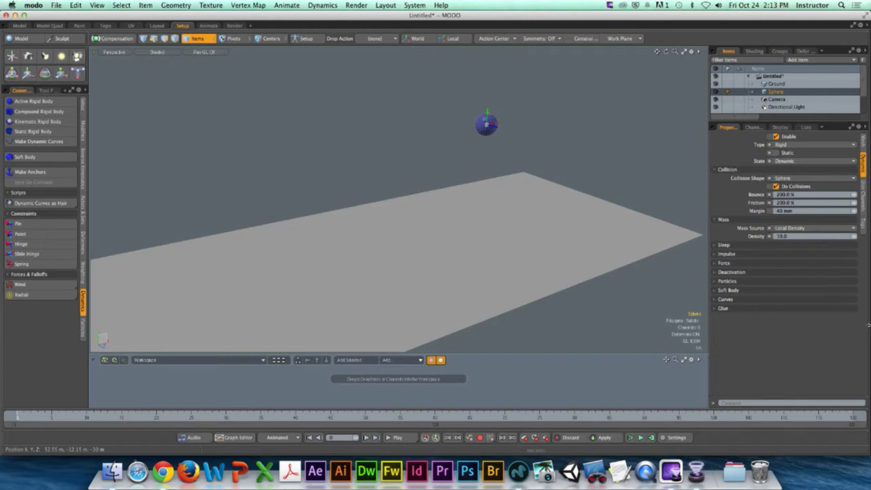
pyautogui.click(731, 254)
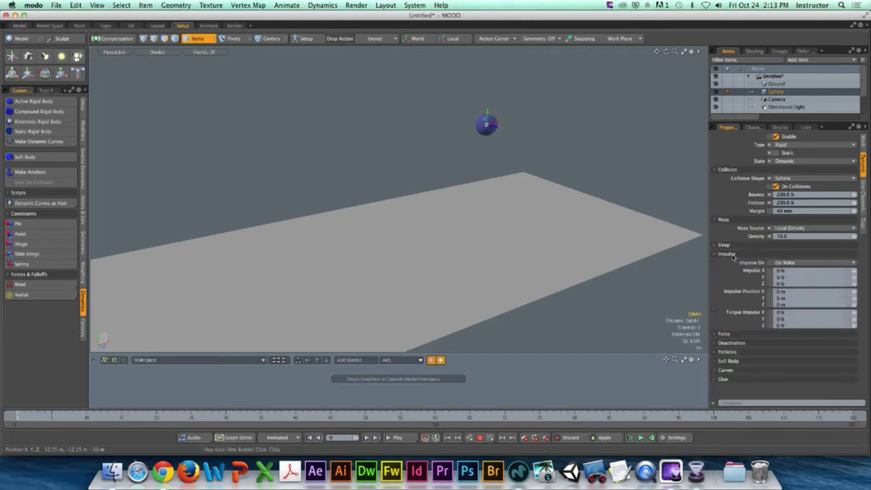
pyautogui.click(745, 334)
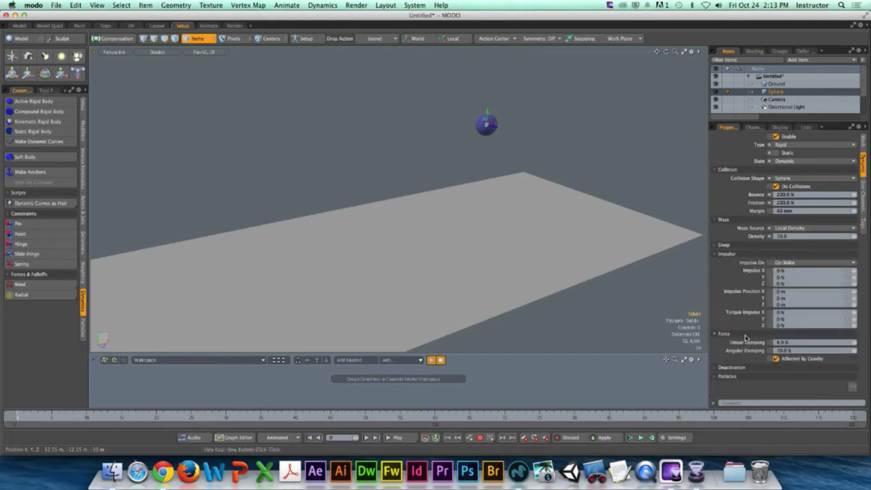
pyautogui.click(745, 336)
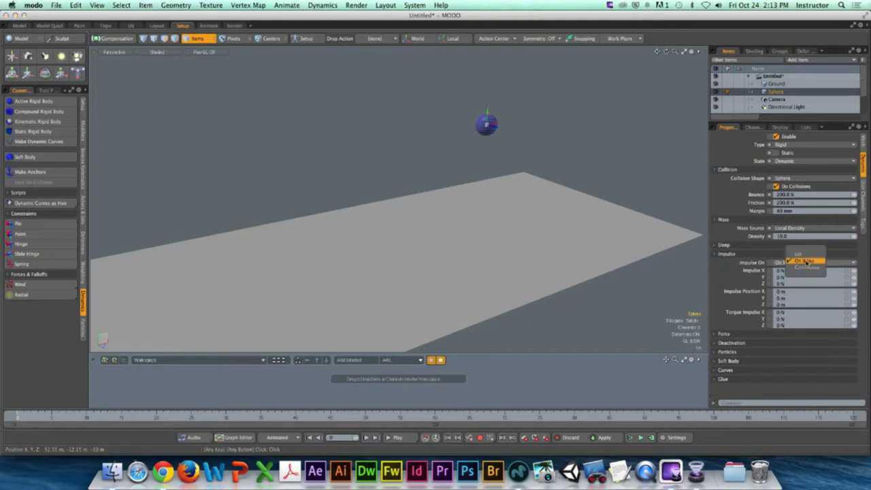
pyautogui.click(820, 263)
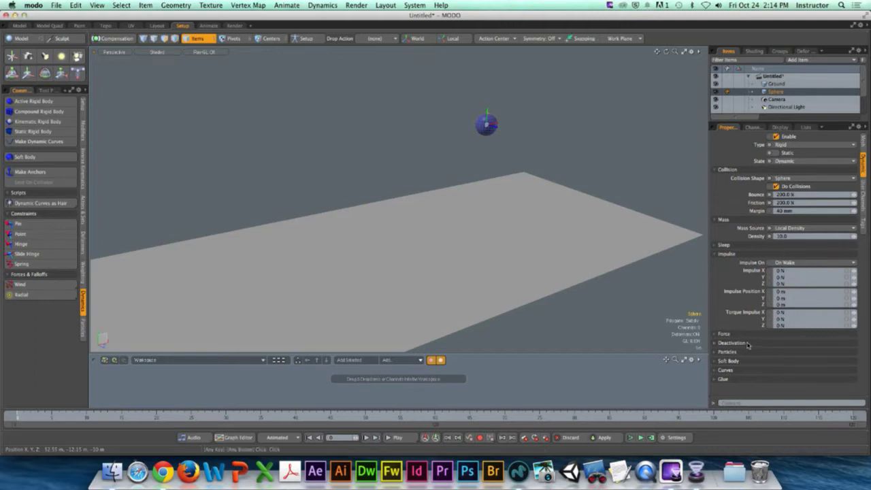
# Step: Examine the sphere's Deactivation and Sleep settings, including the Wake On options, and collapse both sections
pyautogui.click(747, 344)
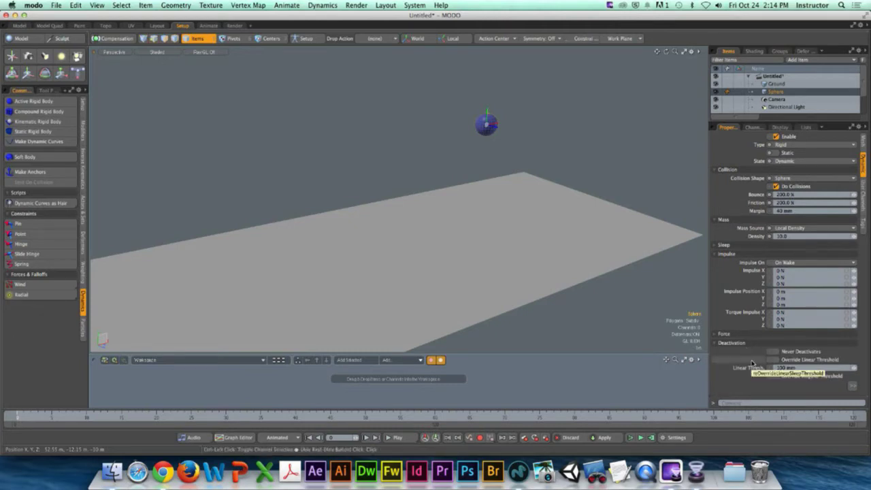
pyautogui.click(731, 254)
pyautogui.click(733, 246)
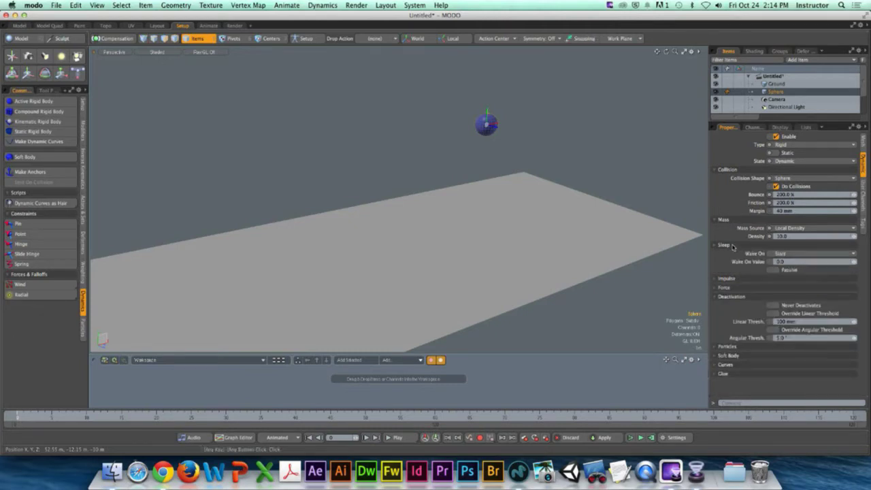
pyautogui.click(852, 253)
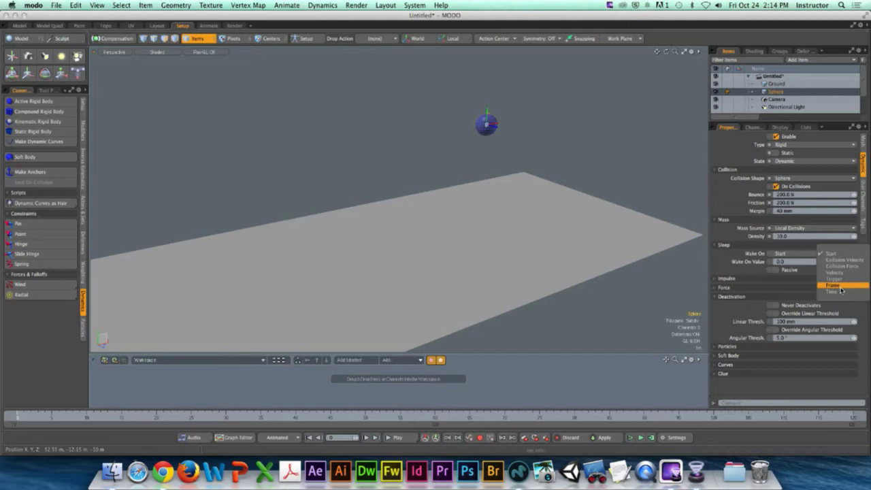
pyautogui.click(721, 259)
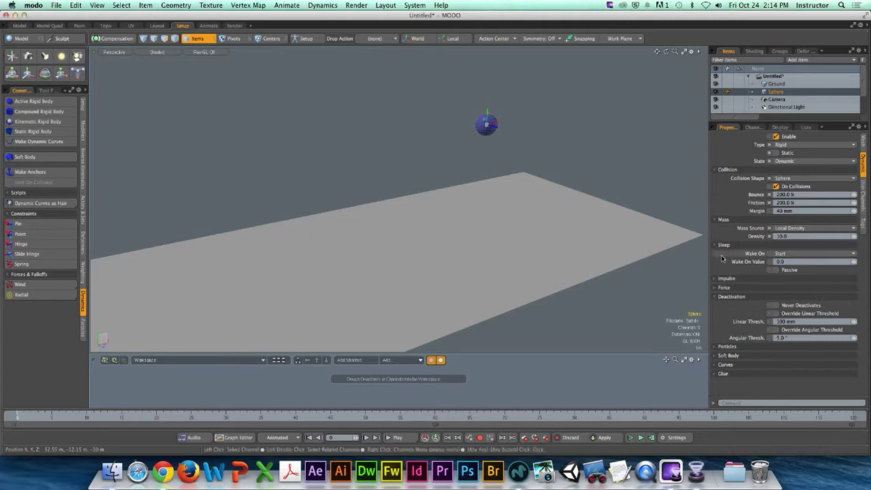
pyautogui.click(737, 245)
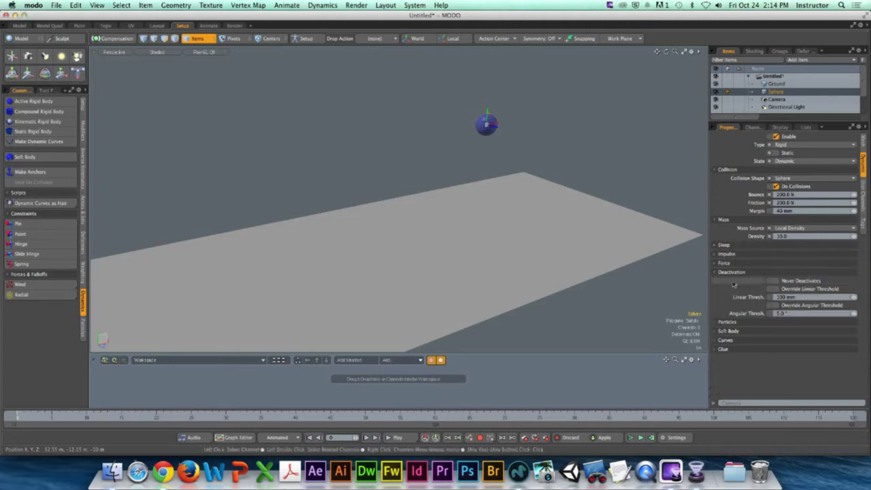
pyautogui.click(731, 272)
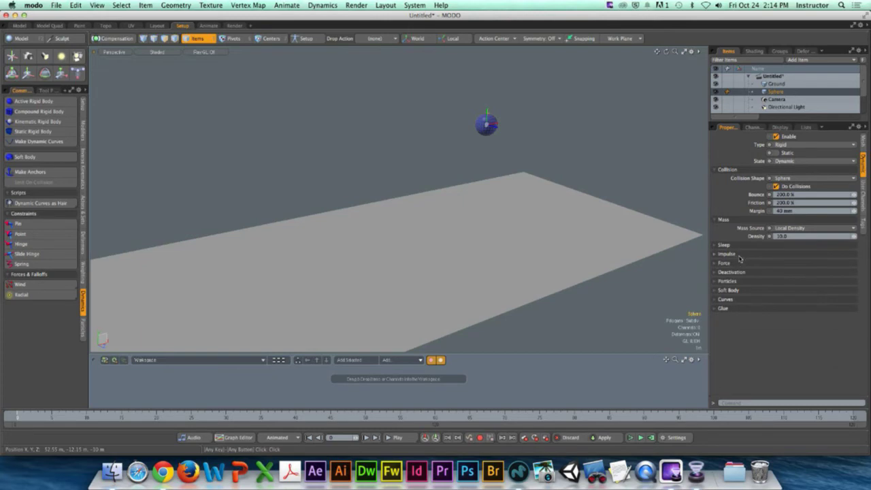
# Step: Give the sphere a small positive Impulse X and run the simulation to test the push
pyautogui.click(738, 254)
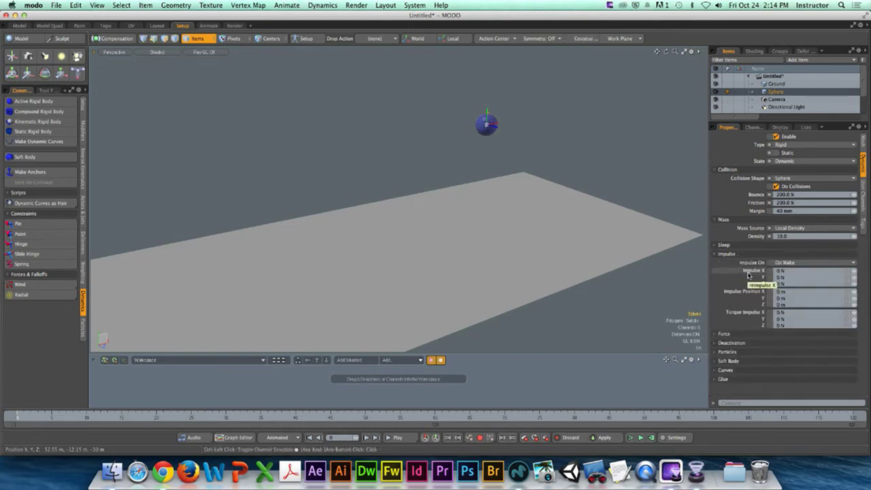
pyautogui.moveTo(607, 187)
pyautogui.keyDown('alt'); pyautogui.mouseDown()
pyautogui.moveTo(594, 176)
pyautogui.moveTo(600, 192)
pyautogui.mouseUp(); pyautogui.keyUp('alt')
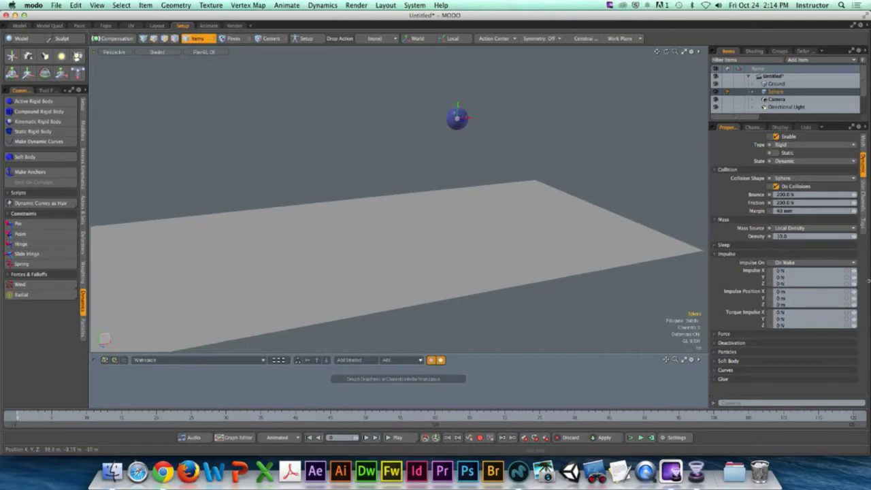
pyautogui.click(781, 271)
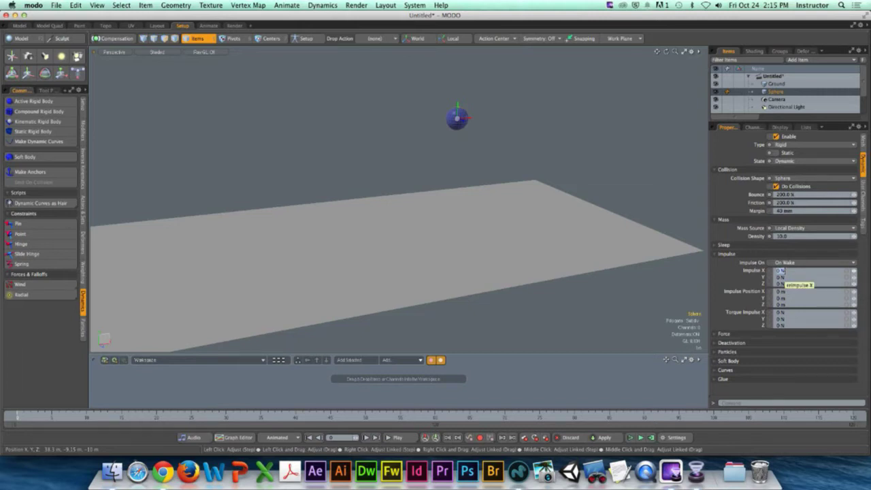
pyautogui.write('13 kN')
pyautogui.press('Return')
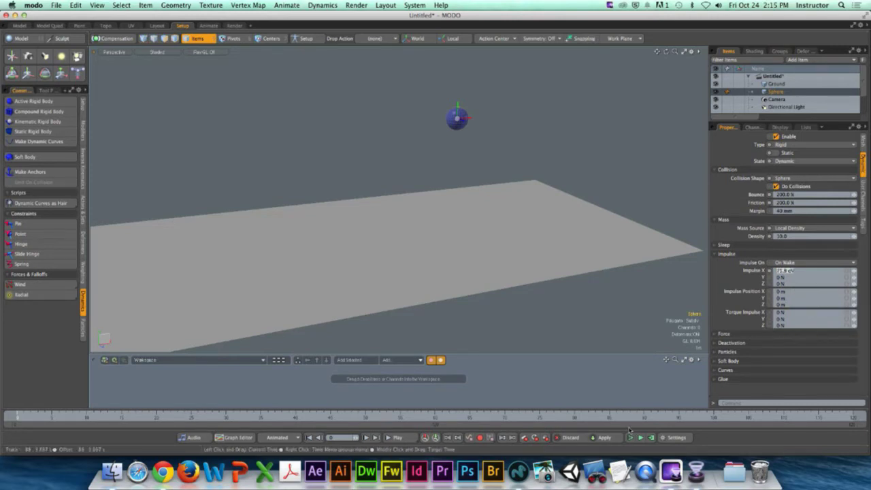
pyautogui.click(630, 437)
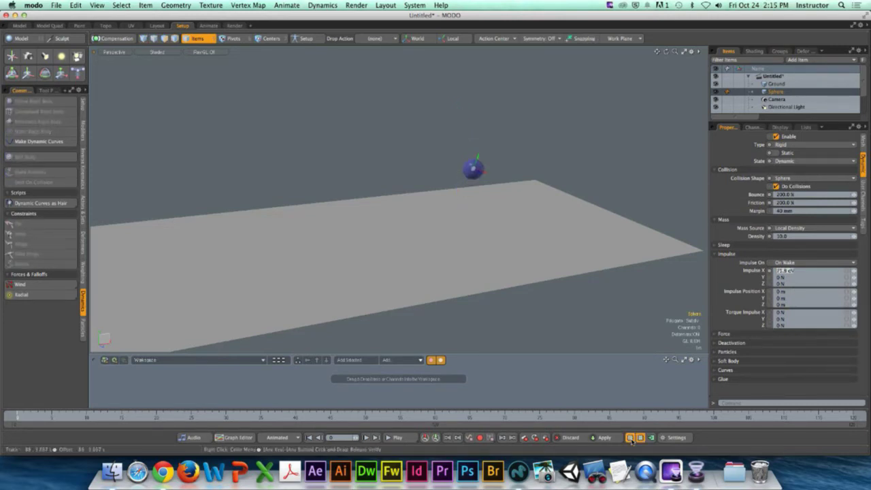
pyautogui.click(631, 439)
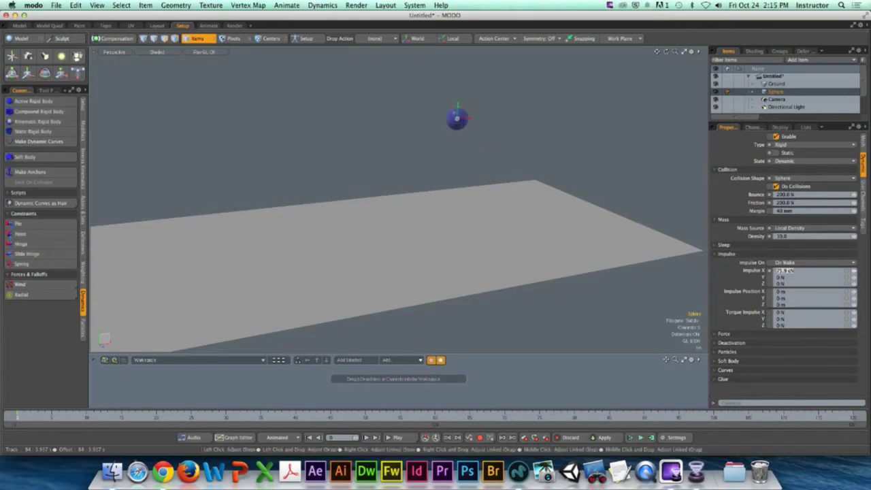
# Step: Set the sphere's Impulse X to 8.52 N and run the simulation twice to check its sideways motion
pyautogui.moveTo(855, 275); pyautogui.dragTo(839, 278)
pyautogui.click(630, 438)
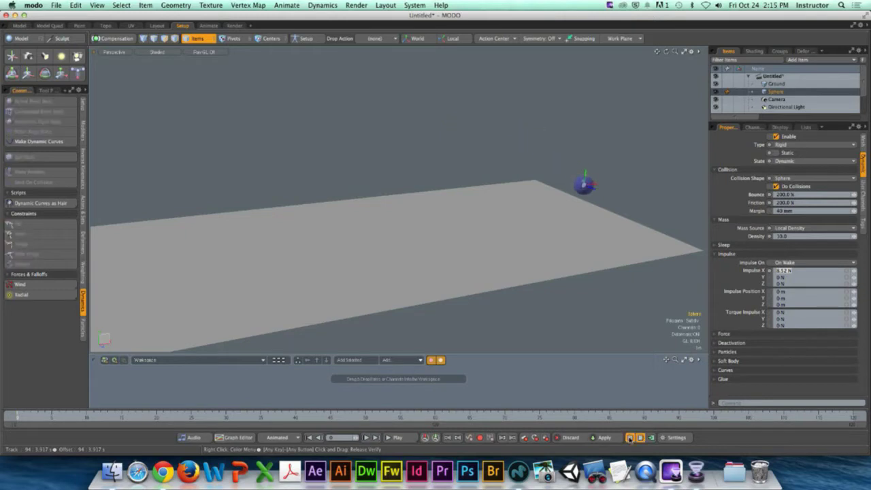
pyautogui.click(630, 438)
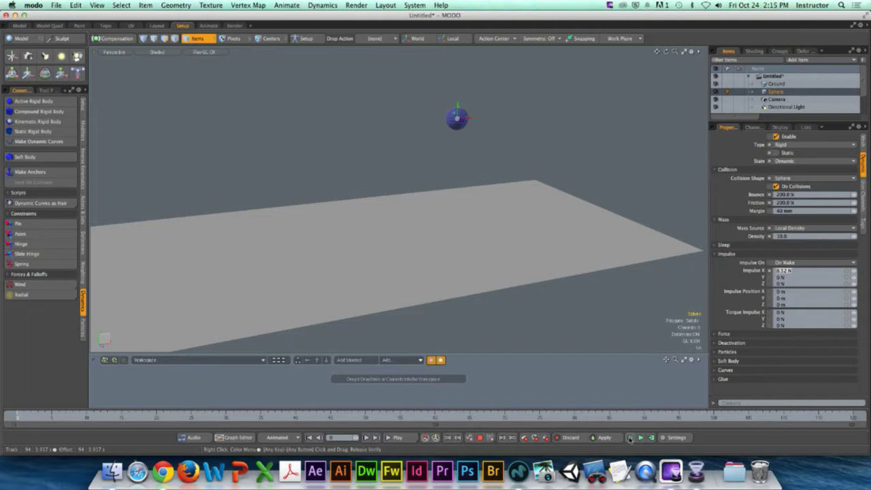
pyautogui.click(629, 438)
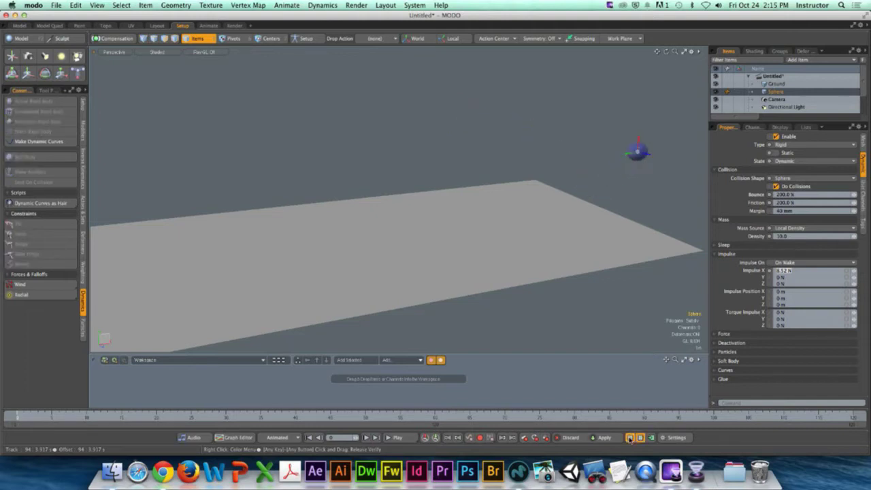
pyautogui.click(629, 438)
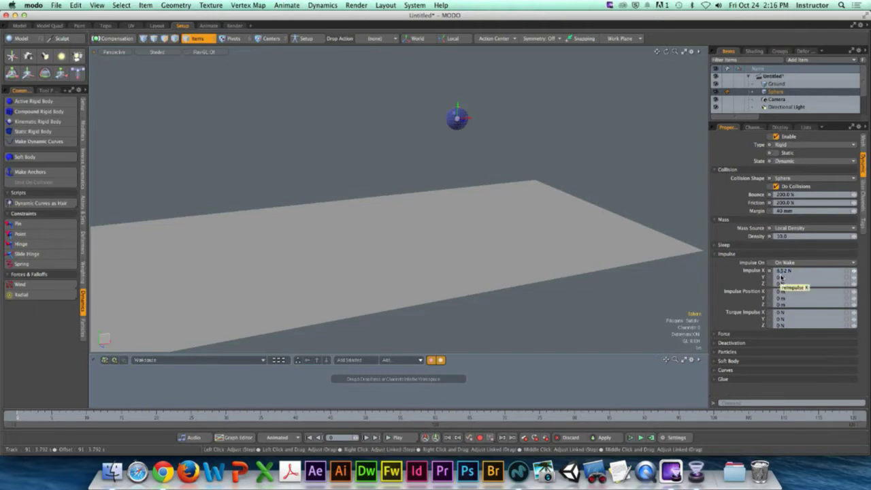
# Step: Set the sphere's Impulse X to -8.52 N and run the simulation to test the push in the opposite direction
pyautogui.moveTo(781, 276); pyautogui.dragTo(785, 276)
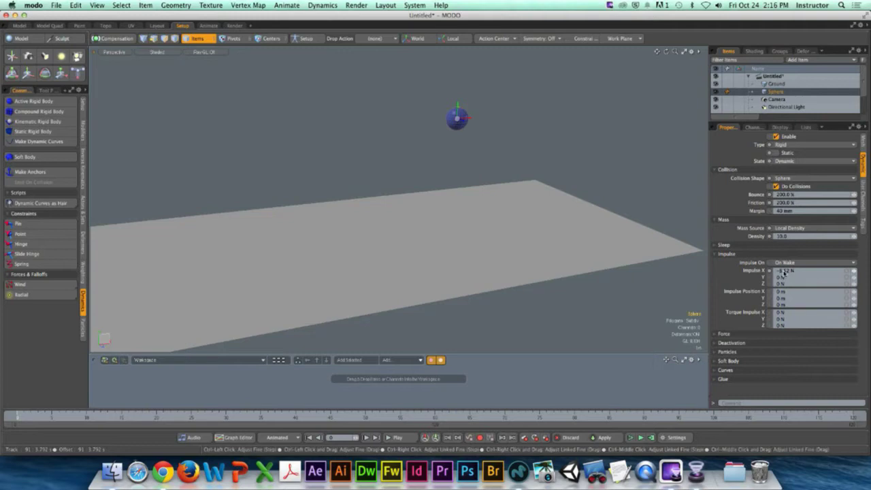
pyautogui.click(633, 437)
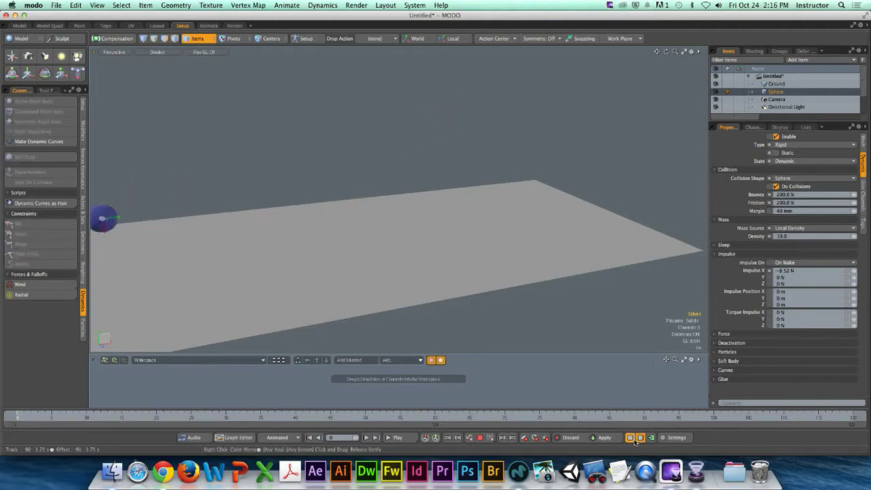
pyautogui.scroll(-5, 463, 252)
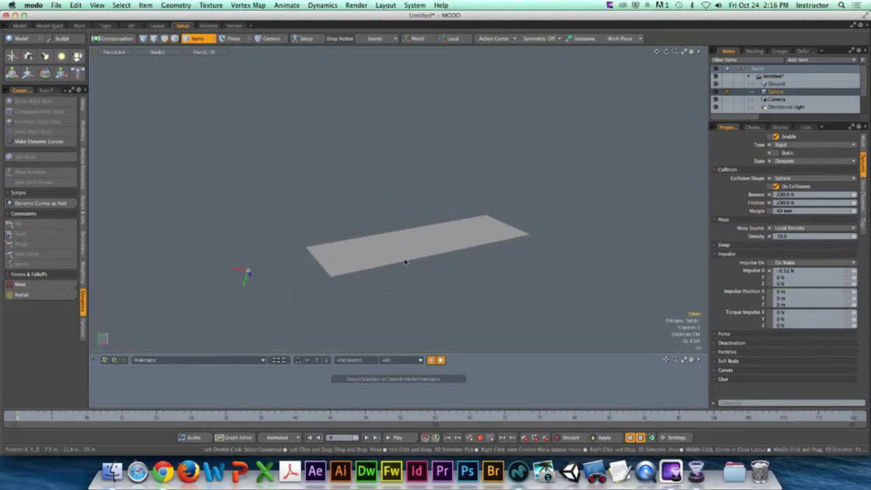
pyautogui.click(413, 174)
pyautogui.keyDown('alt'); pyautogui.moveTo(412, 175); pyautogui.dragTo(469, 245); pyautogui.keyUp('alt')
pyautogui.click(630, 439)
# Step: Select the ground plane and turn off Static in its dynamics properties
pyautogui.click(418, 238)
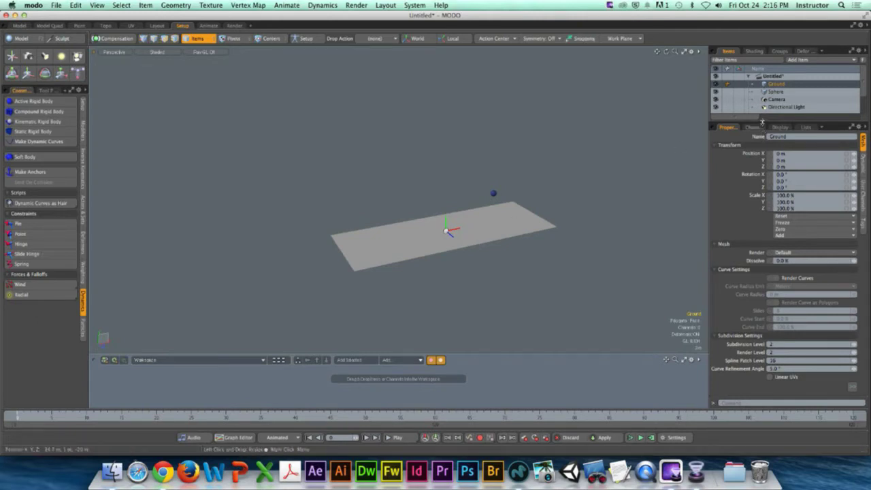
pyautogui.moveTo(762, 121); pyautogui.dragTo(762, 131)
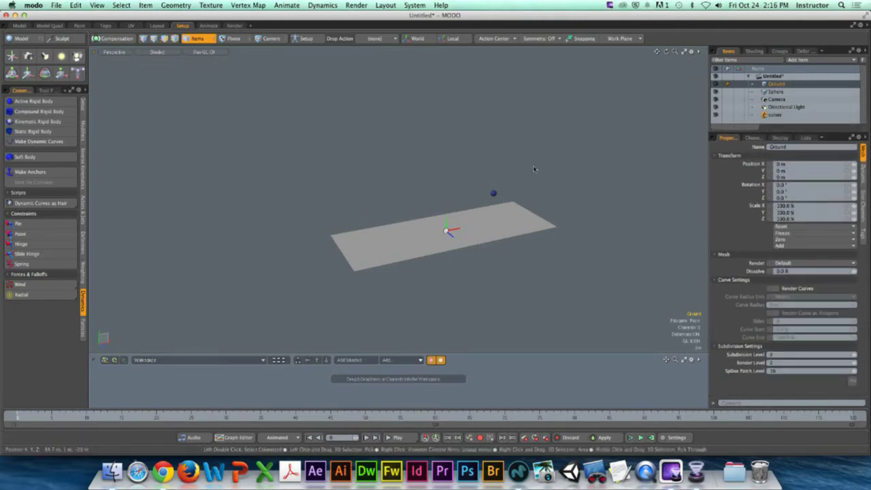
pyautogui.click(863, 171)
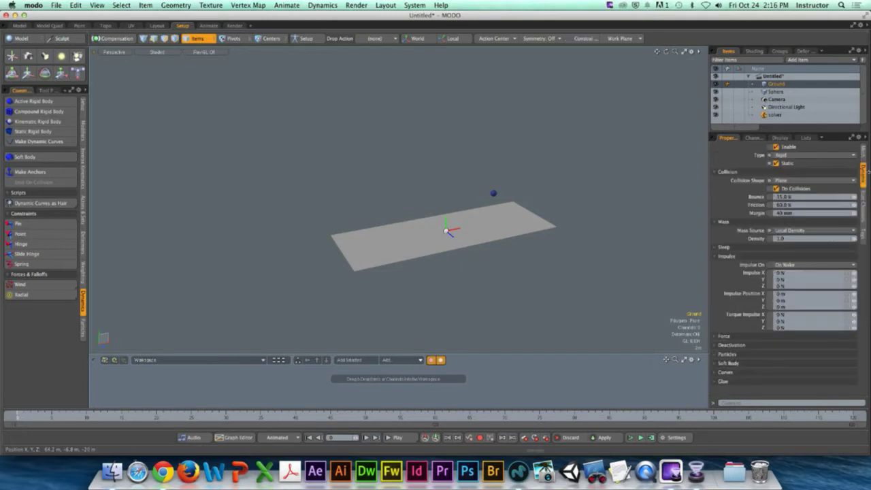
pyautogui.click(777, 163)
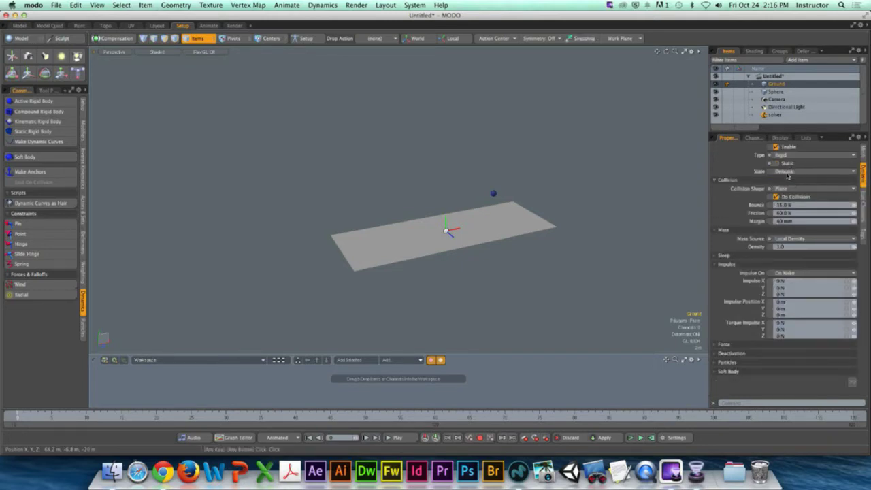
# Step: Set the ground plane's State to Kinematic and its Collision Shape to Mesh
pyautogui.click(781, 172)
pyautogui.click(792, 180)
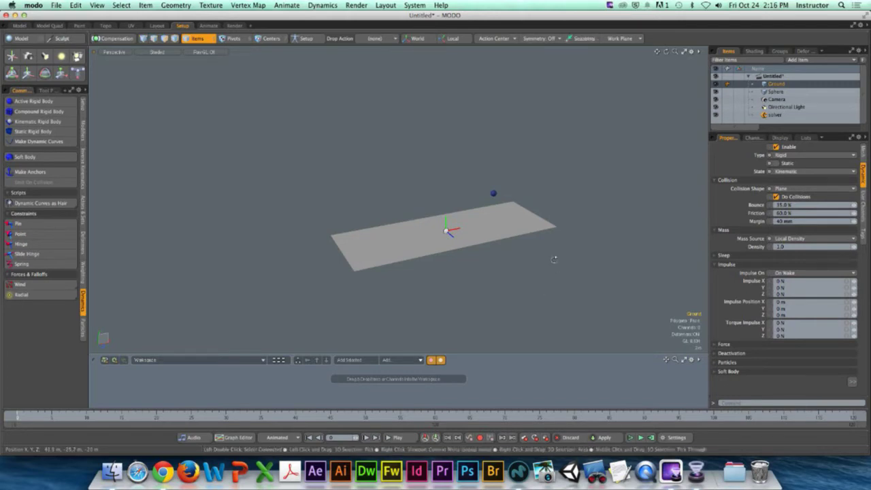
pyautogui.keyDown('alt'); pyautogui.moveTo(553, 257); pyautogui.dragTo(562, 259); pyautogui.keyUp('alt')
pyautogui.click(796, 189)
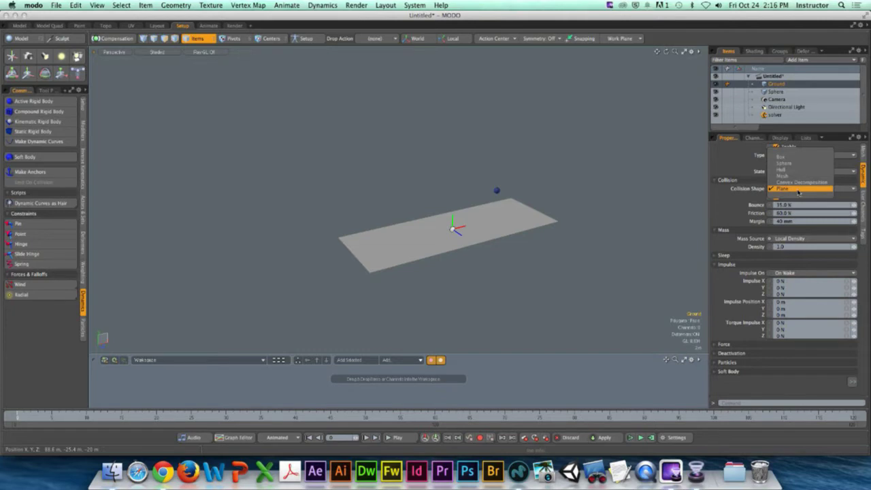
pyautogui.click(782, 176)
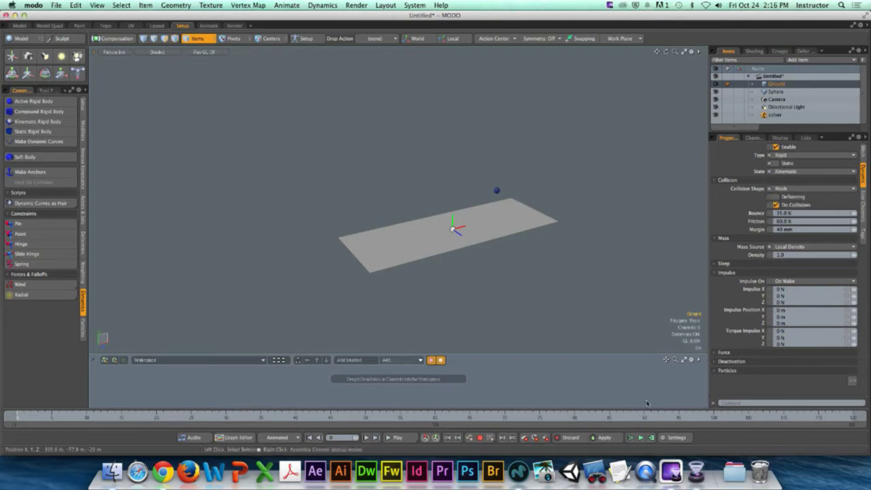
# Step: Run the simulation twice to check how the sphere interacts with the kinematic mesh ground and its edges
pyautogui.click(630, 438)
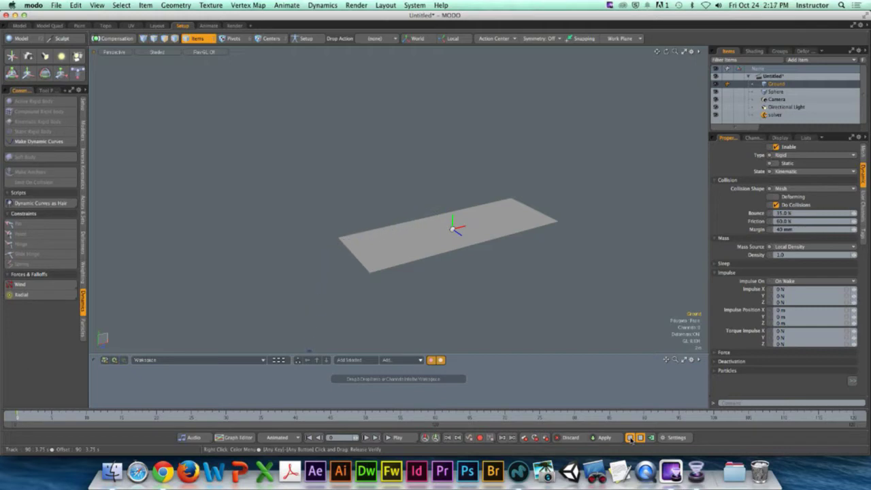
pyautogui.click(630, 438)
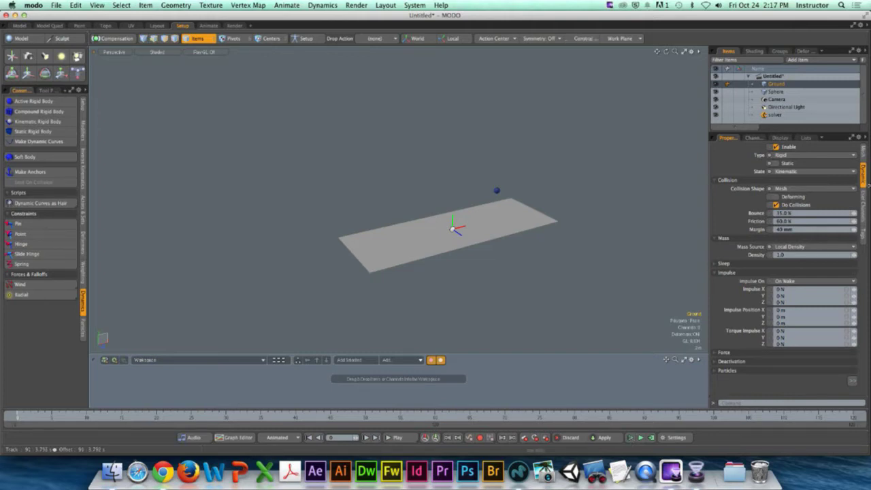
pyautogui.click(834, 189)
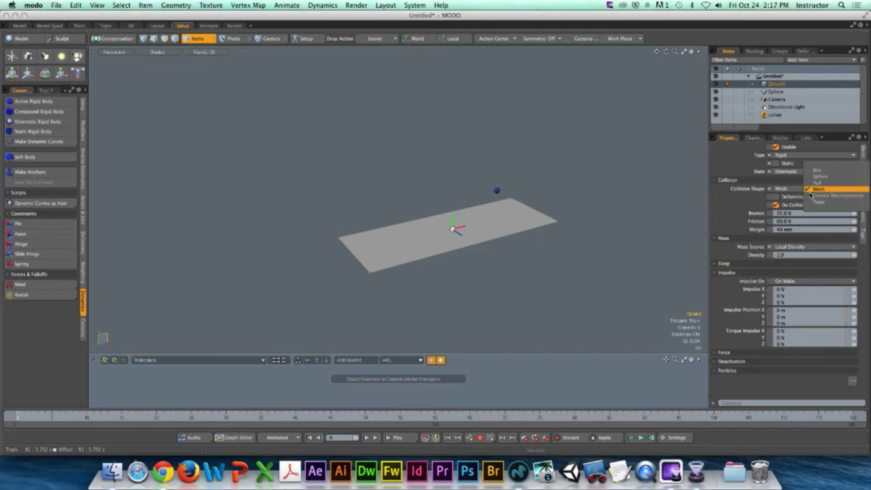
pyautogui.click(565, 226)
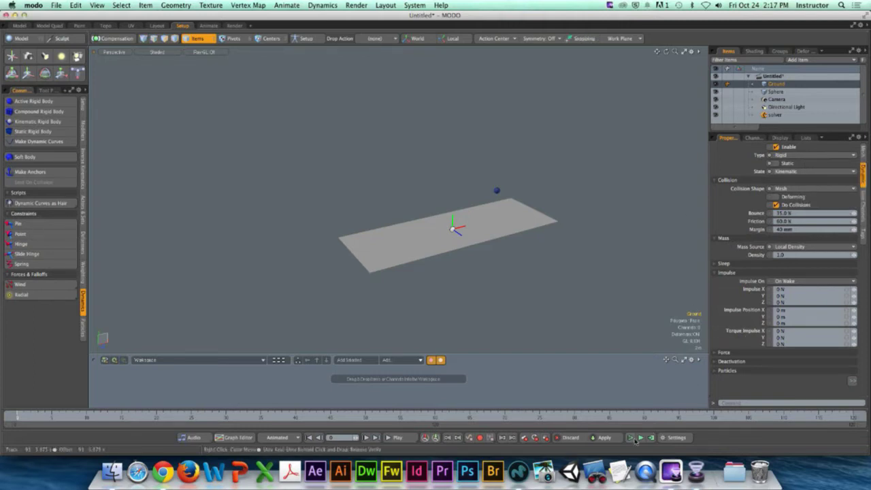
pyautogui.click(630, 437)
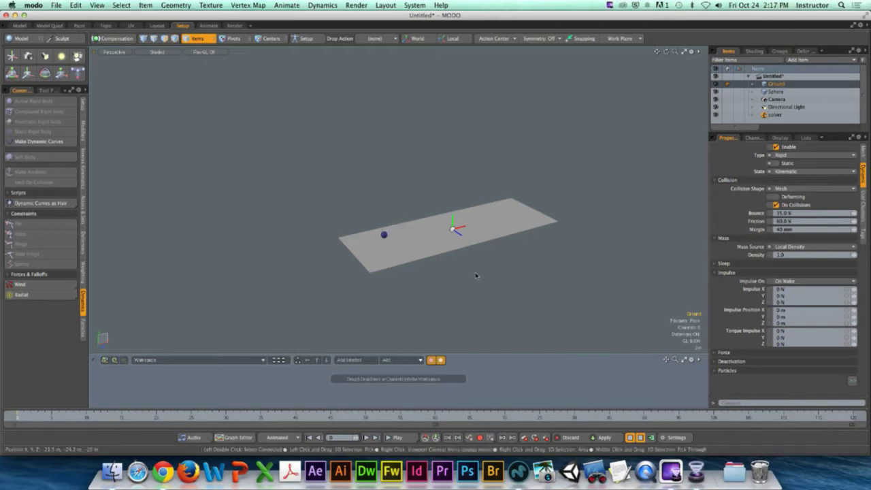
pyautogui.moveTo(374, 249)
pyautogui.keyDown('alt'); pyautogui.mouseDown()
pyautogui.moveTo(363, 235)
pyautogui.moveTo(365, 251)
pyautogui.mouseUp(); pyautogui.keyUp('alt')
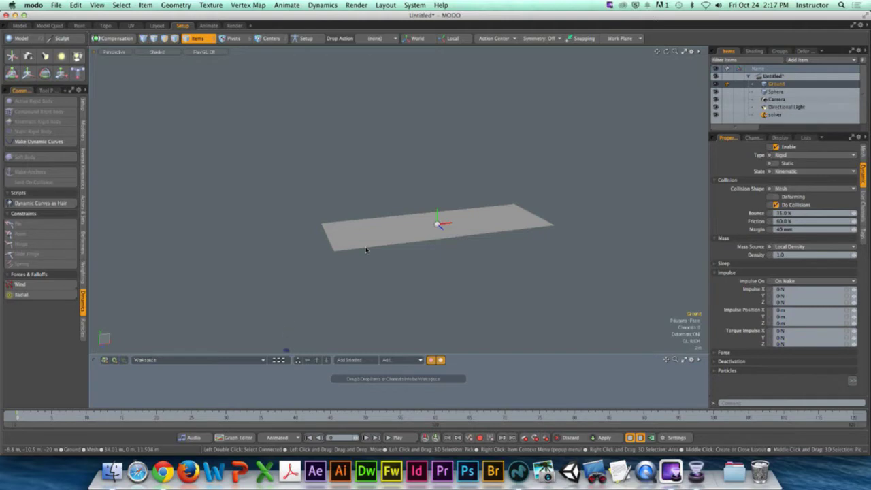
pyautogui.keyDown('alt'); pyautogui.moveTo(408, 210); pyautogui.dragTo(341, 243); pyautogui.keyUp('alt')
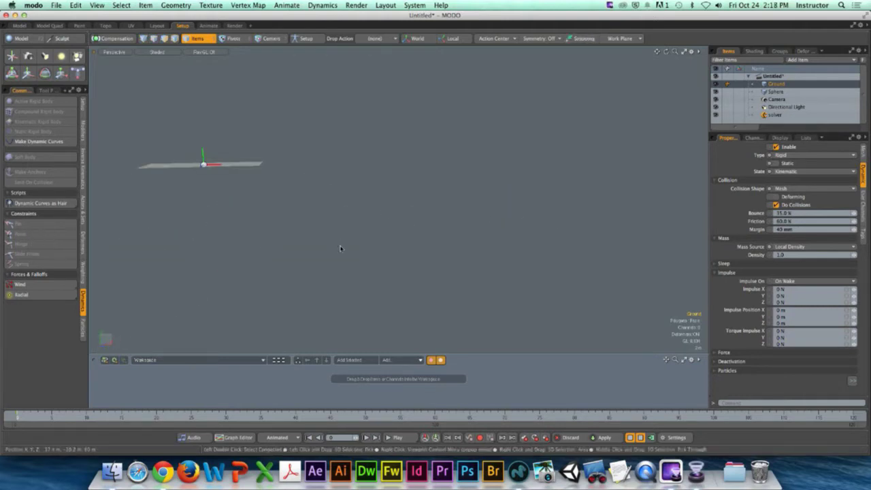
pyautogui.keyDown('alt'); pyautogui.moveTo(270, 210); pyautogui.dragTo(415, 257); pyautogui.keyUp('alt')
pyautogui.keyDown('ctrl'); pyautogui.keyDown('alt'); pyautogui.moveTo(371, 254); pyautogui.dragTo(486, 249); pyautogui.keyUp('alt'); pyautogui.keyUp('ctrl')
pyautogui.click(630, 439)
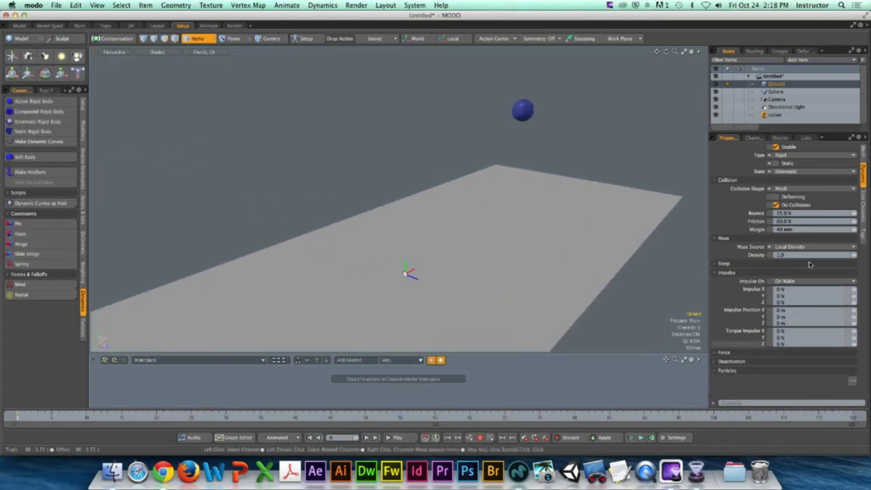
# Step: Set the sphere's Torque Impulse X to 8 N and run the simulation twice to test the spin
pyautogui.click(775, 91)
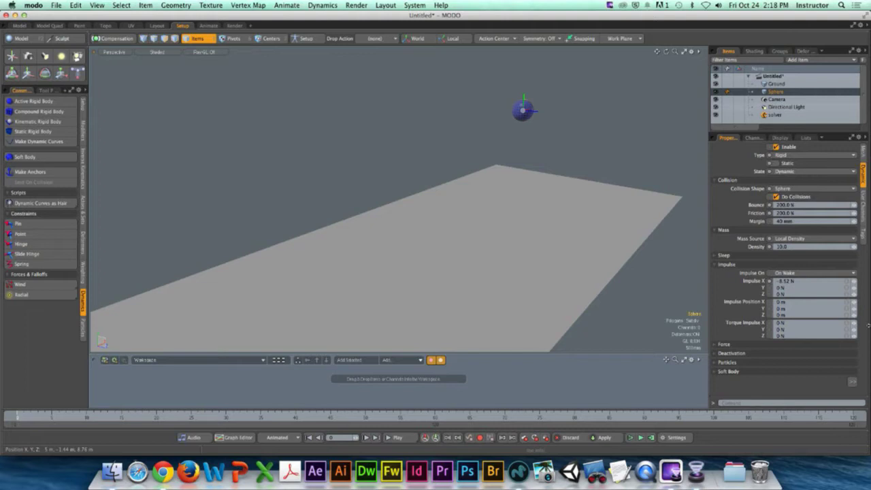
pyautogui.click(800, 324)
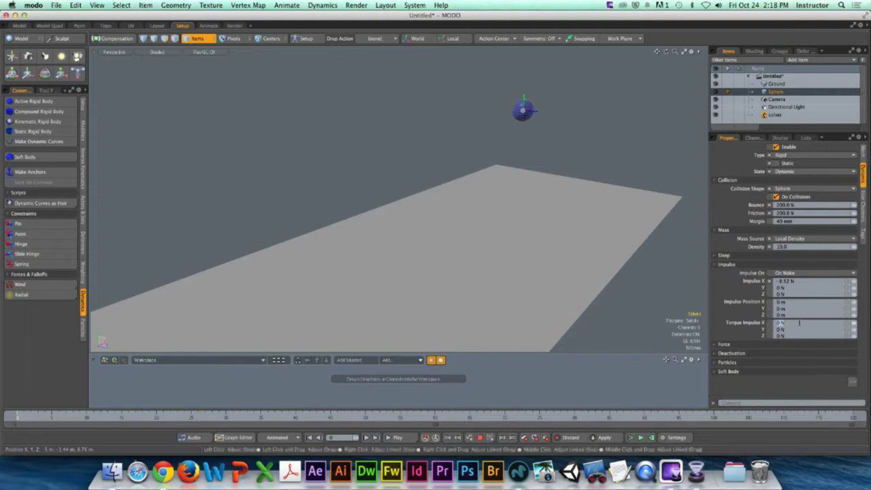
pyautogui.press('BackSpace')
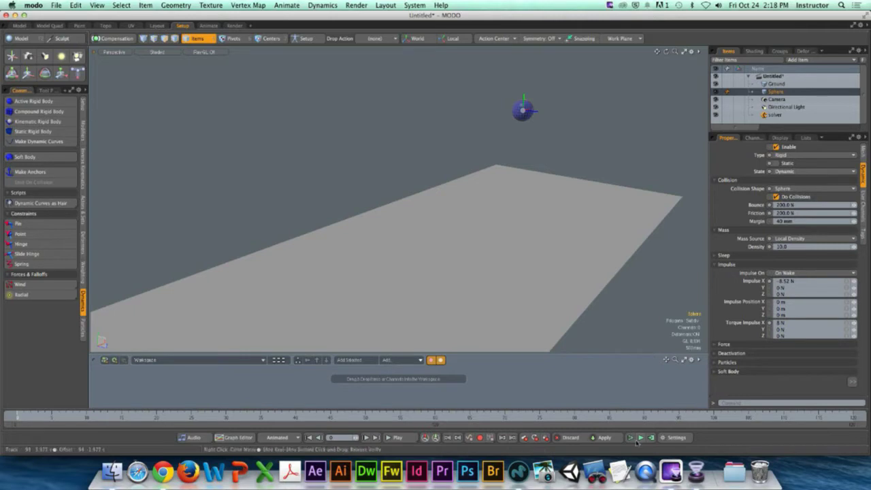
pyautogui.click(640, 437)
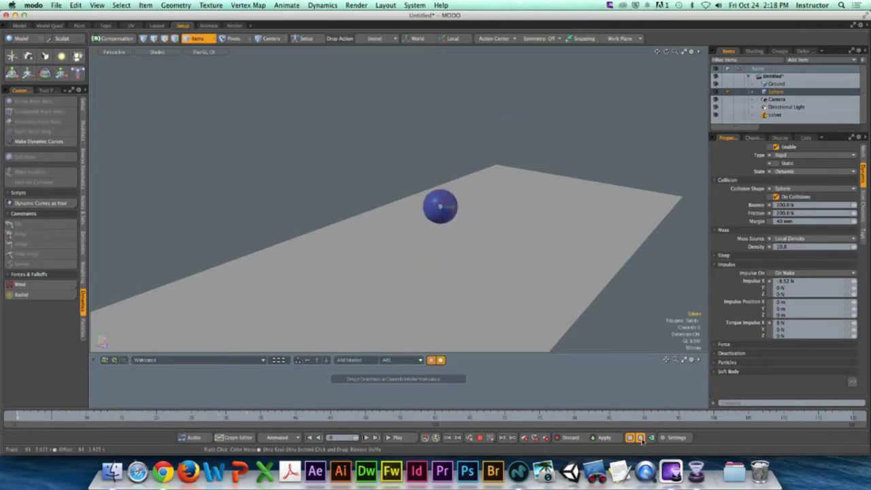
pyautogui.keyDown('alt'); pyautogui.moveTo(631, 251); pyautogui.dragTo(521, 237); pyautogui.keyUp('alt')
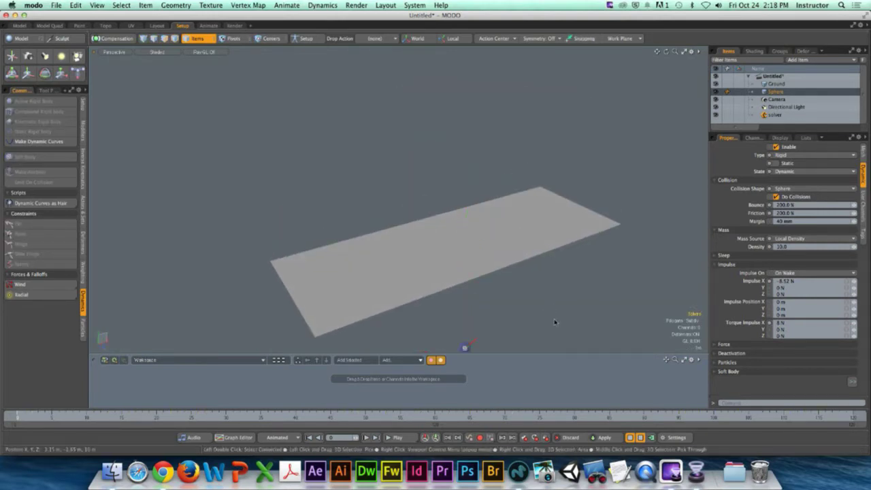
pyautogui.click(640, 439)
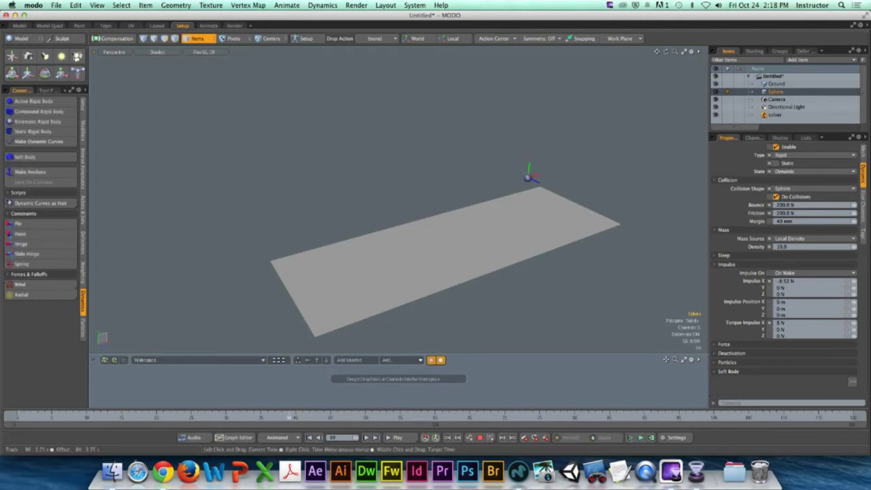
pyautogui.click(631, 438)
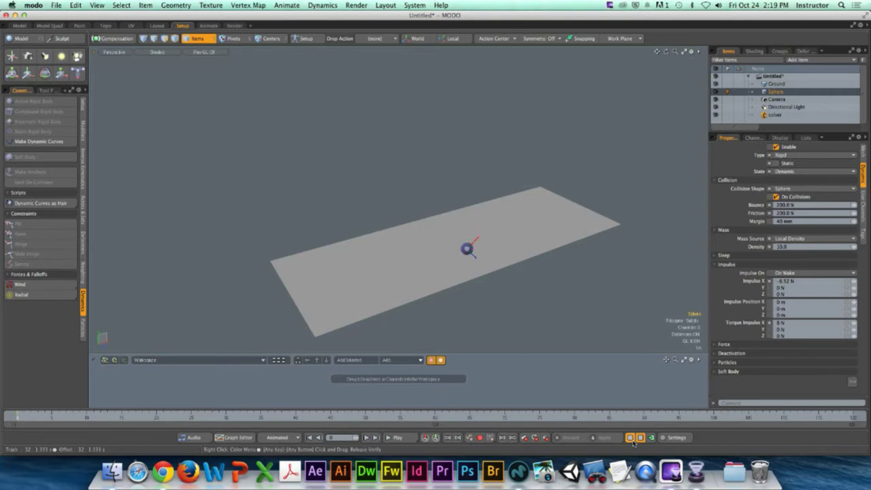
pyautogui.click(632, 438)
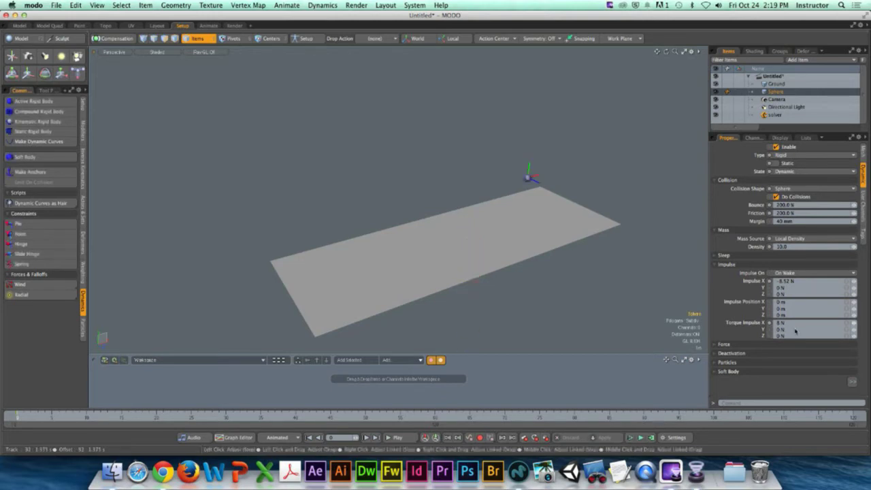
# Step: Reset the sphere's Torque Impulse X to 0 N, set Torque Impulse Y to 8 N, and run the simulation
pyautogui.click(788, 323)
pyautogui.press('Return')
pyautogui.click(788, 329)
pyautogui.write('8')
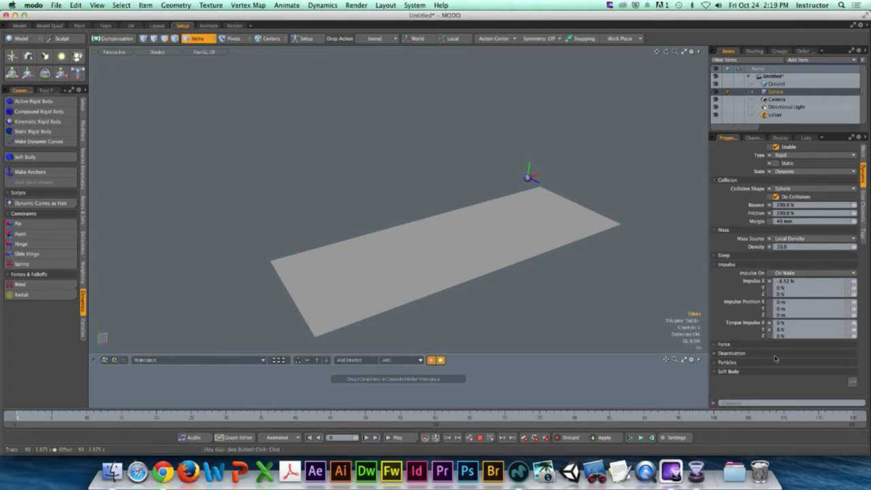
pyautogui.click(630, 437)
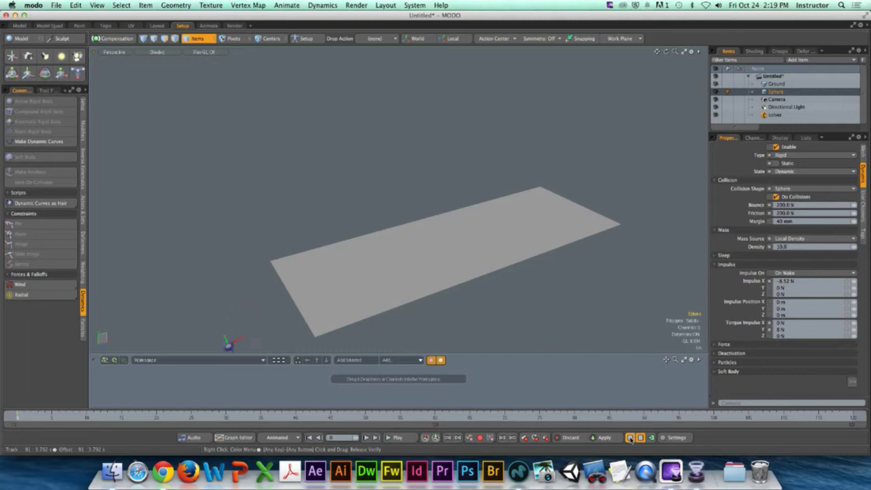
pyautogui.click(630, 437)
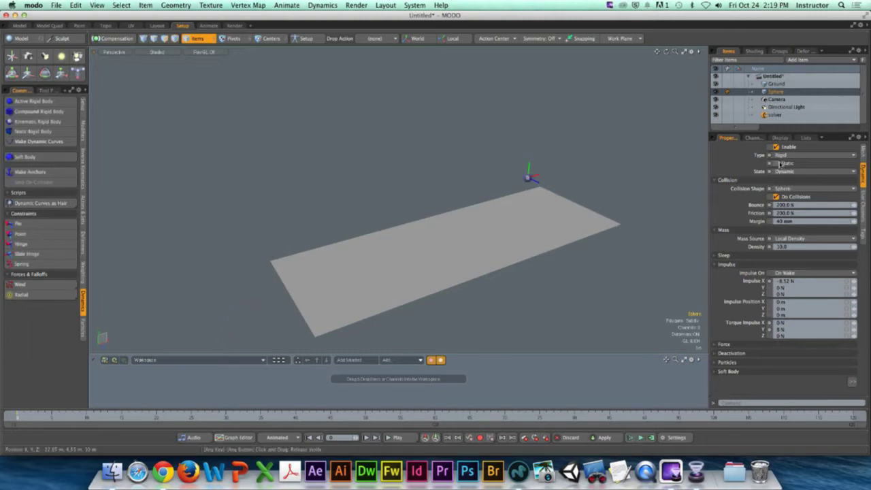
# Step: Reset the sphere's Torque Impulse Y to 0 N and run the simulation without any torque impulse
pyautogui.click(794, 115)
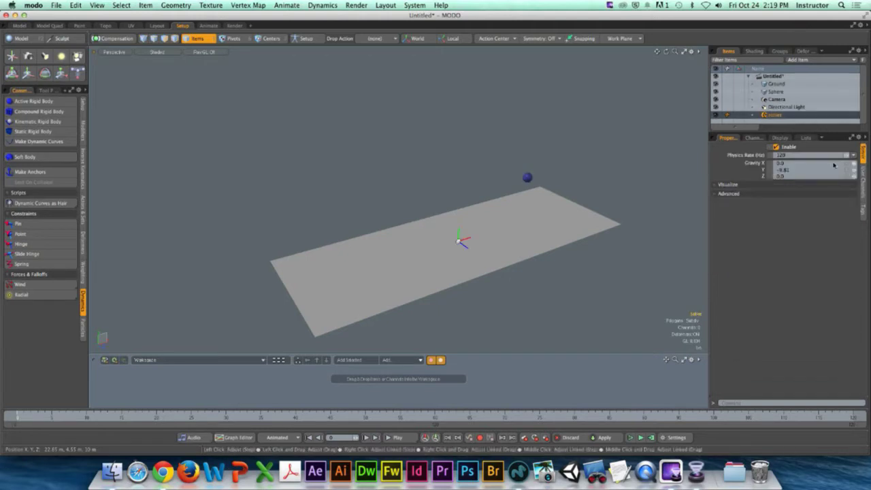
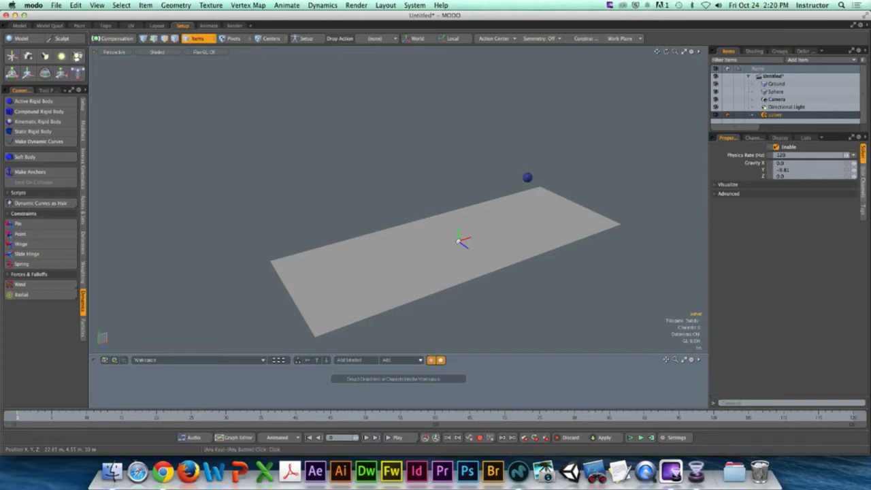
pyautogui.click(575, 203)
pyautogui.click(581, 208)
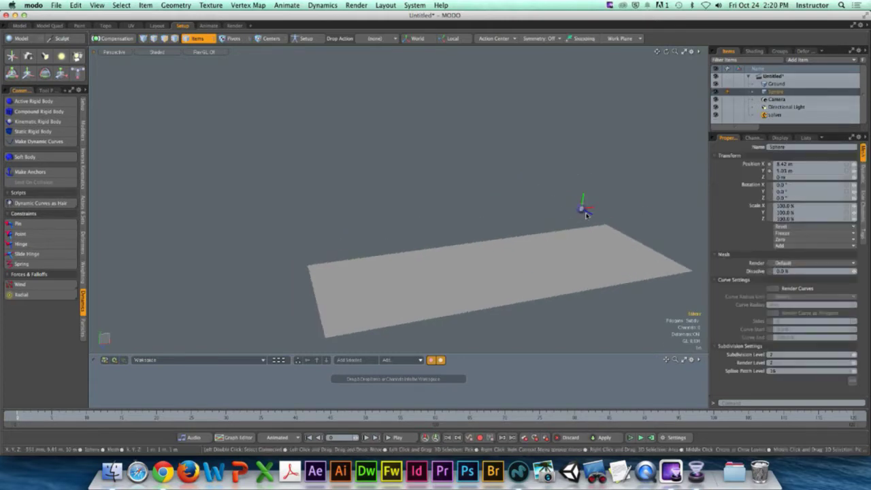
pyautogui.hotkey('shift', 'a')
pyautogui.keyDown('alt'); pyautogui.moveTo(398, 197); pyautogui.dragTo(509, 185); pyautogui.keyUp('alt')
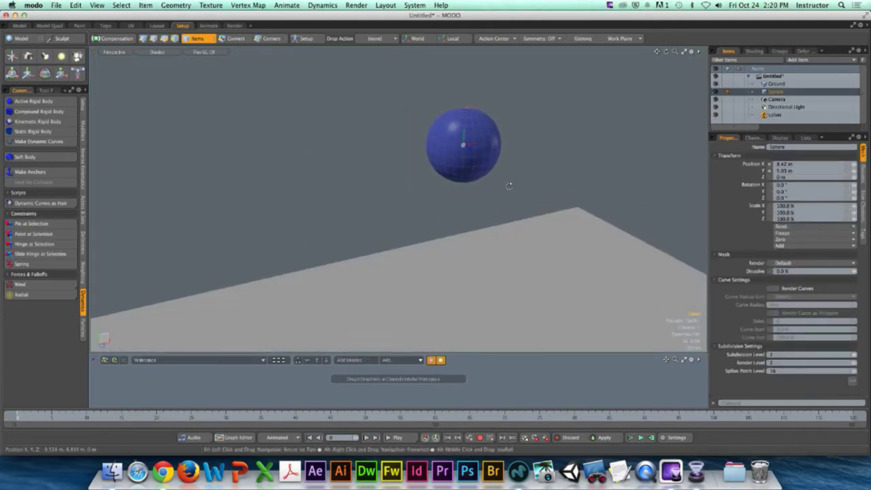
pyautogui.click(863, 171)
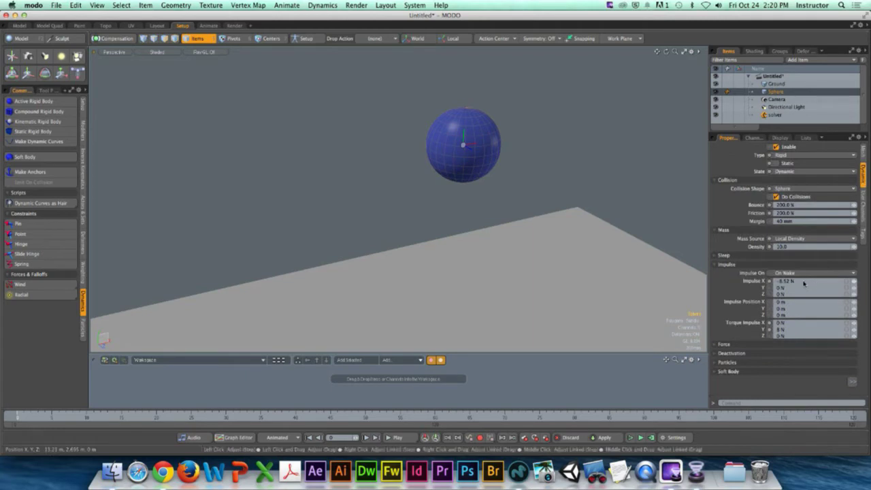
pyautogui.moveTo(768, 332)
pyautogui.keyDown('ctrl'); pyautogui.keyDown('alt'); pyautogui.moveTo(653, 245); pyautogui.dragTo(558, 252); pyautogui.keyUp('alt'); pyautogui.keyUp('ctrl')
pyautogui.click(630, 438)
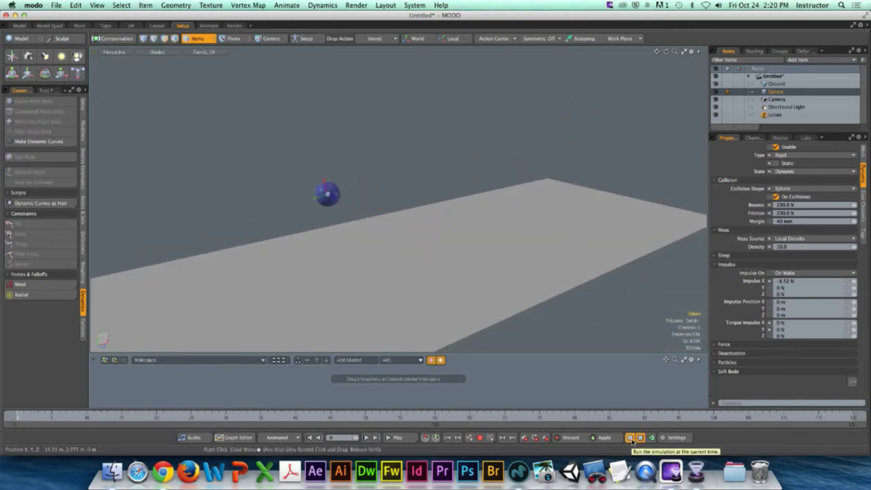
pyautogui.click(630, 437)
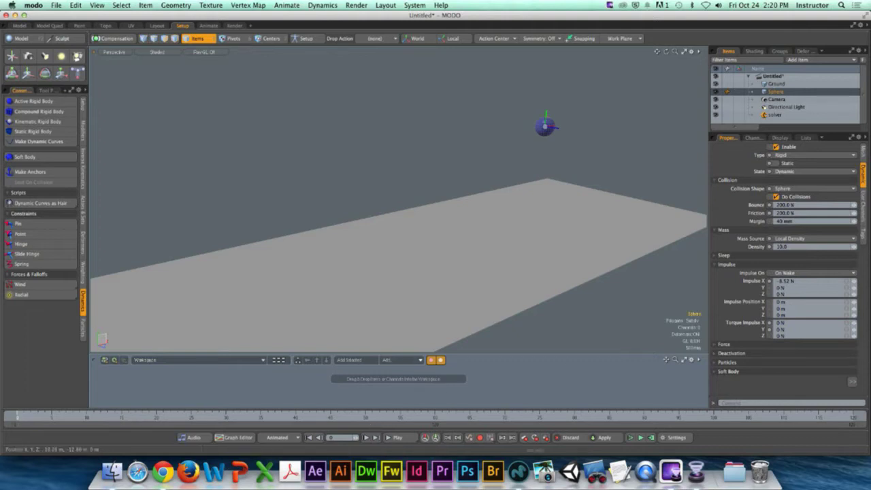
# Step: Set the sphere's sleep options to Wake On Frame with a value of 30 and run the simulation
pyautogui.click(723, 255)
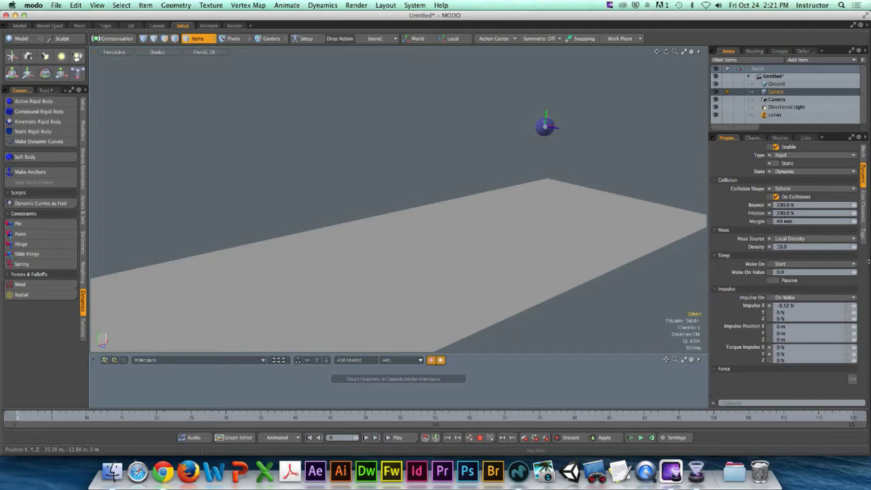
pyautogui.click(852, 264)
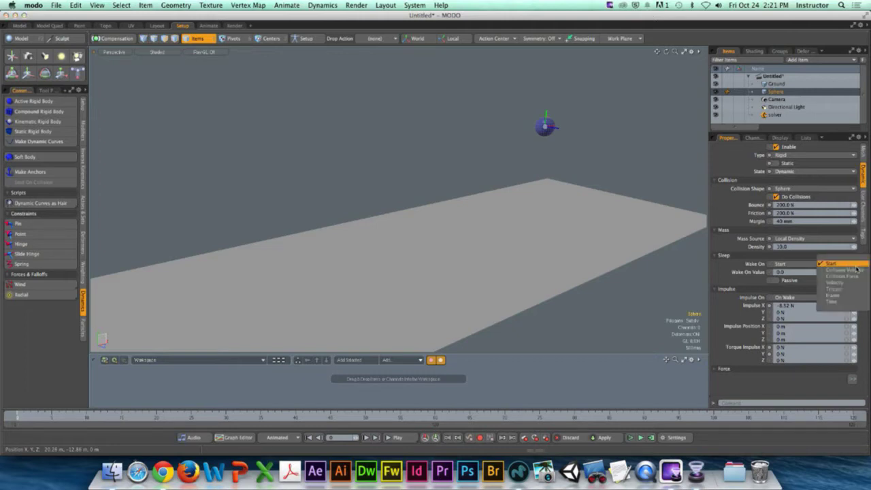
pyautogui.click(854, 294)
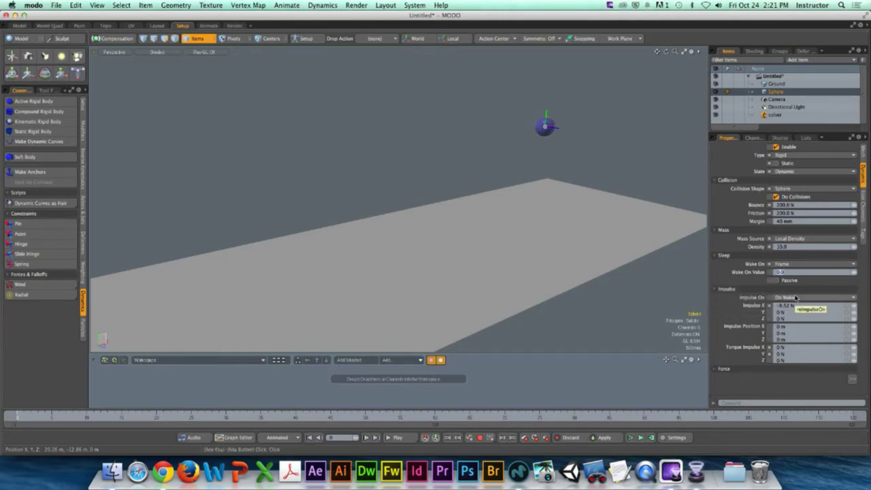
pyautogui.write('10')
pyautogui.press('Return')
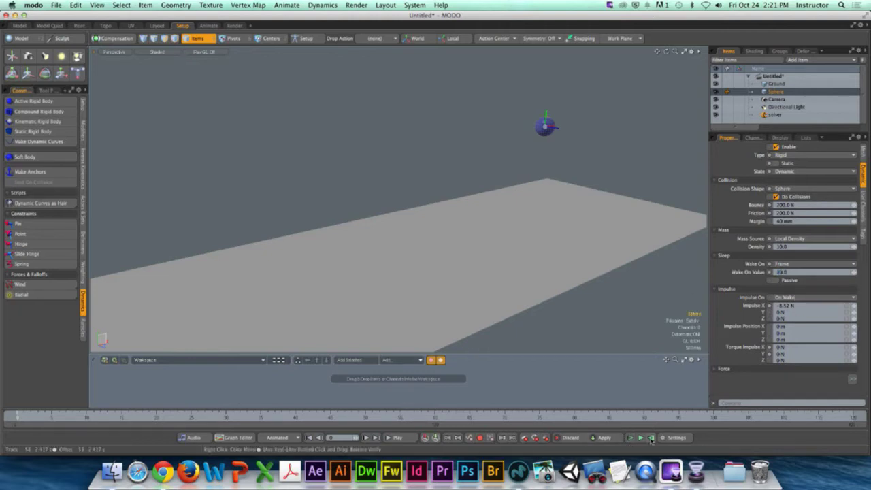
pyautogui.click(639, 438)
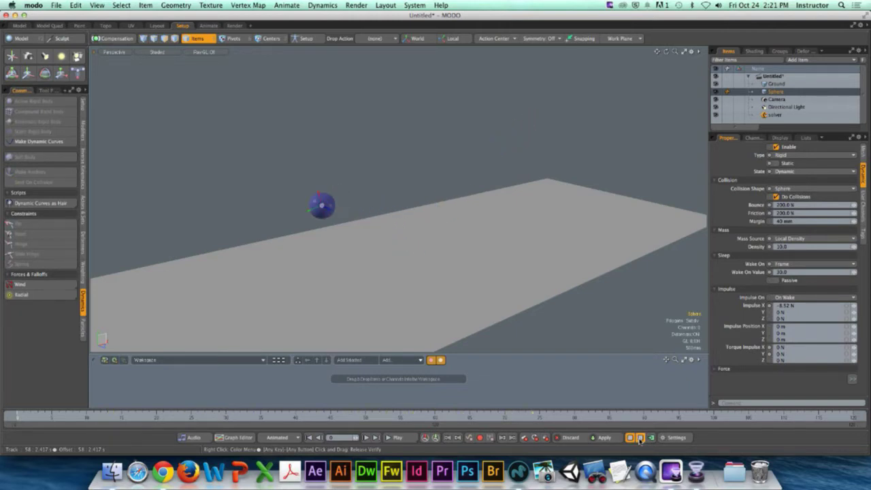
pyautogui.click(639, 438)
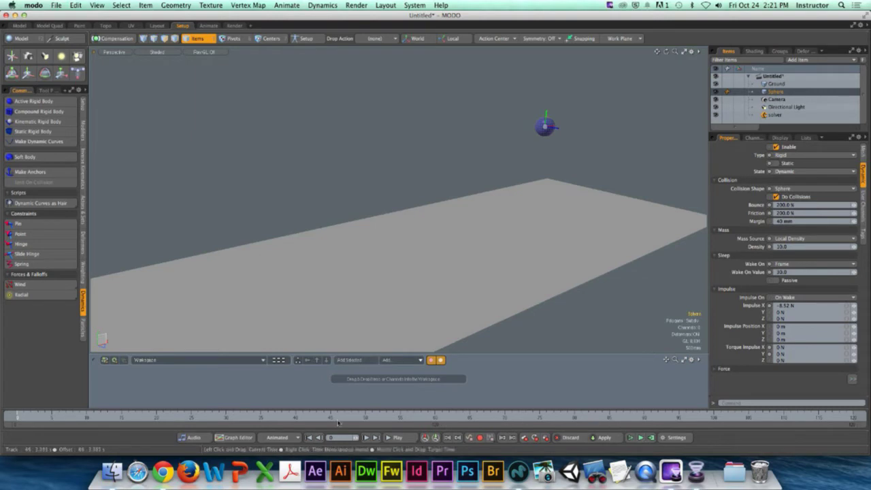
# Step: Run and stop the dynamics simulation three times to examine the sphere's behaviour with its frame-based wake setting
pyautogui.click(630, 439)
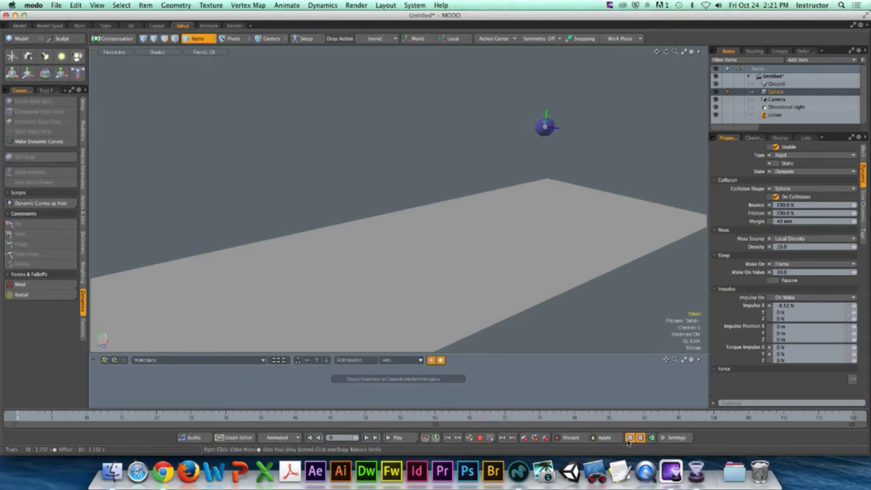
pyautogui.click(629, 438)
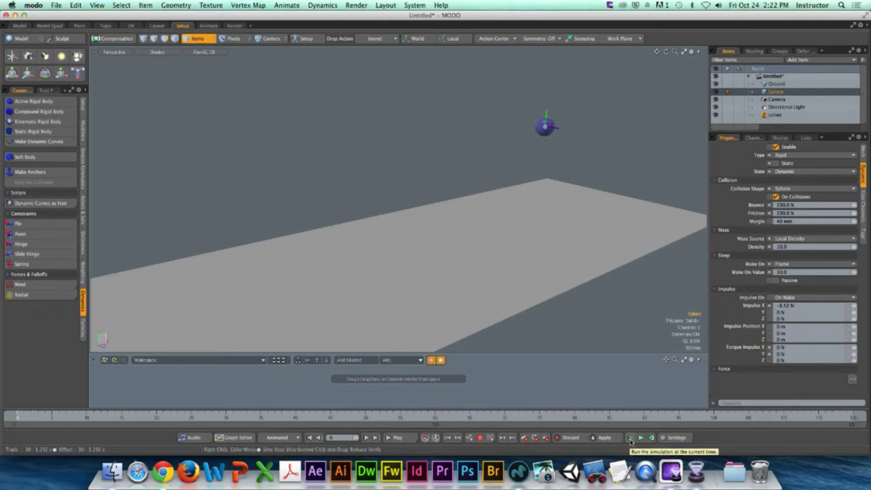
pyautogui.click(630, 438)
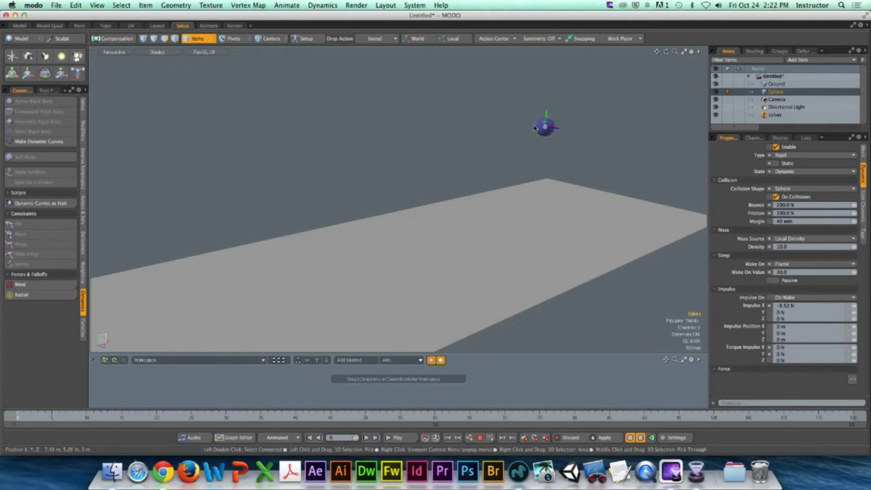
pyautogui.click(631, 438)
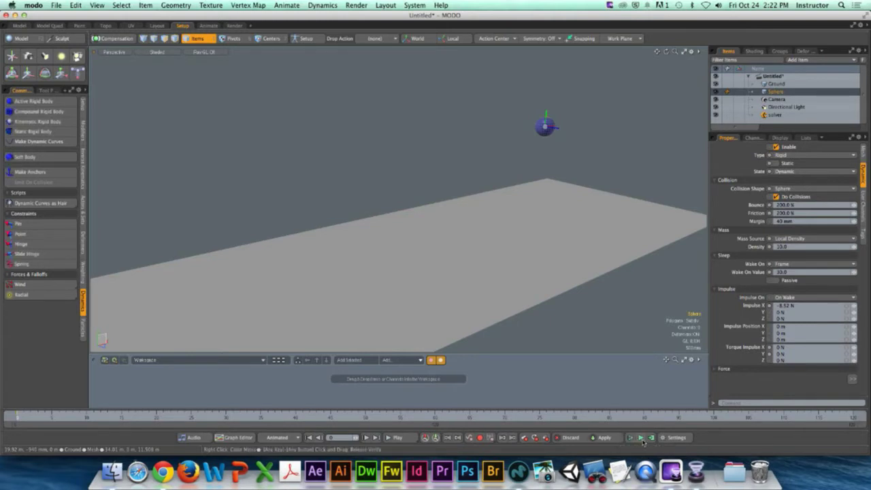
pyautogui.click(640, 438)
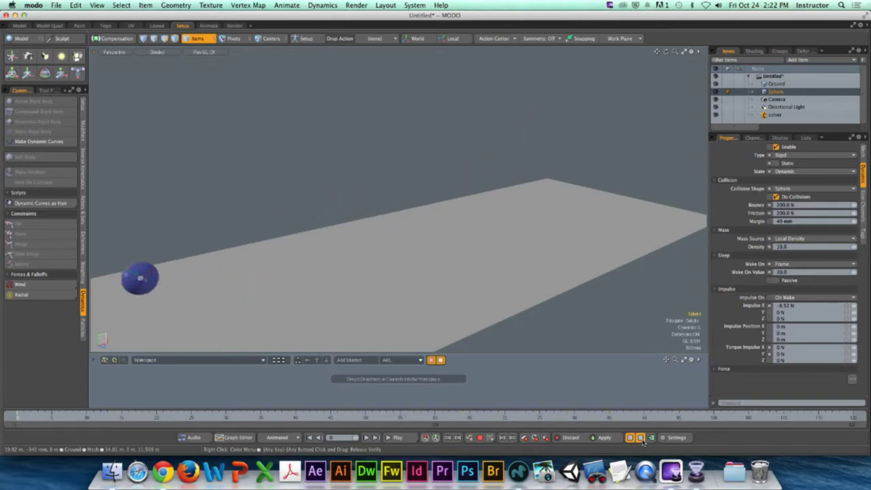
pyautogui.click(640, 439)
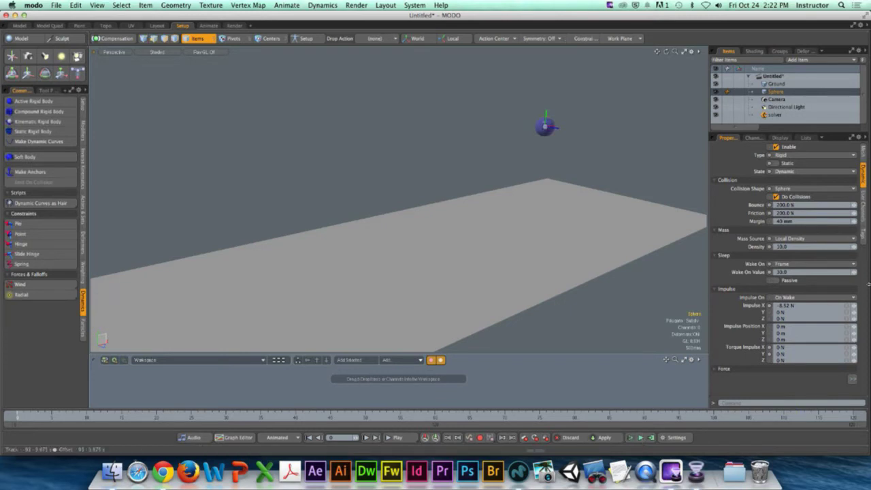
# Step: Try the Velocity, Trigger and Collision Force options for the sphere's Wake On setting
pyautogui.click(852, 264)
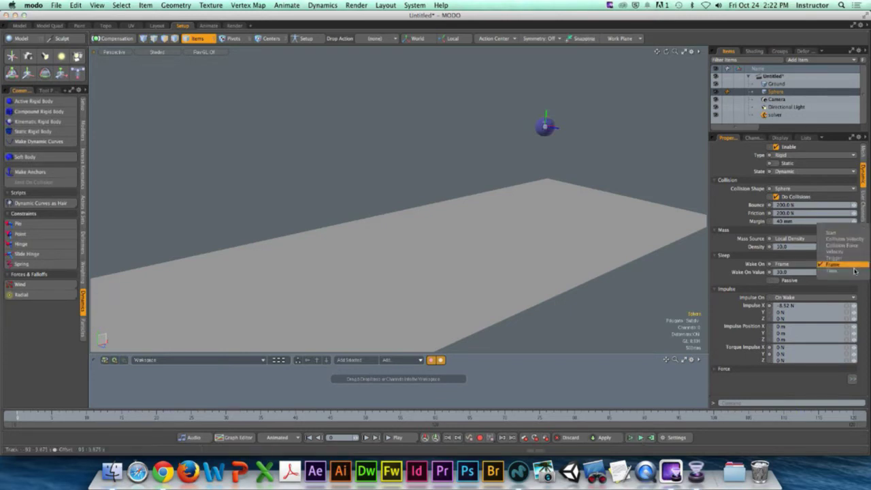
pyautogui.click(849, 253)
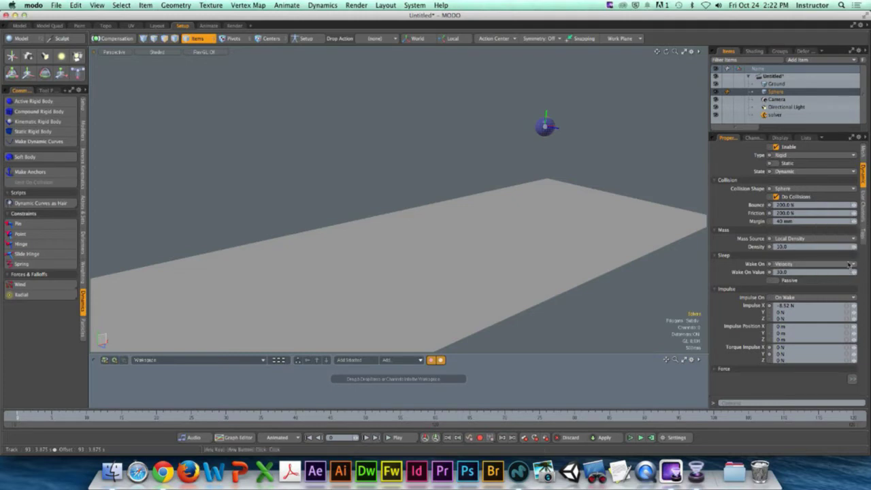
pyautogui.click(851, 264)
pyautogui.click(844, 273)
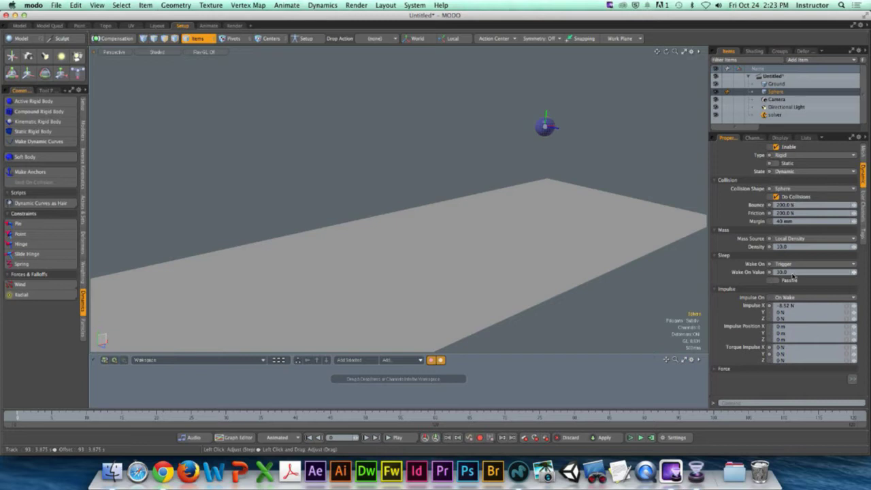
pyautogui.click(794, 264)
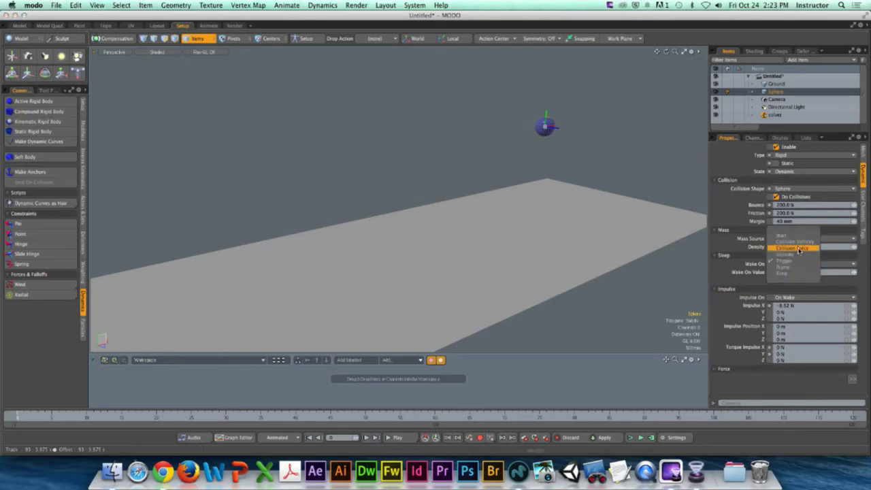
pyautogui.click(795, 249)
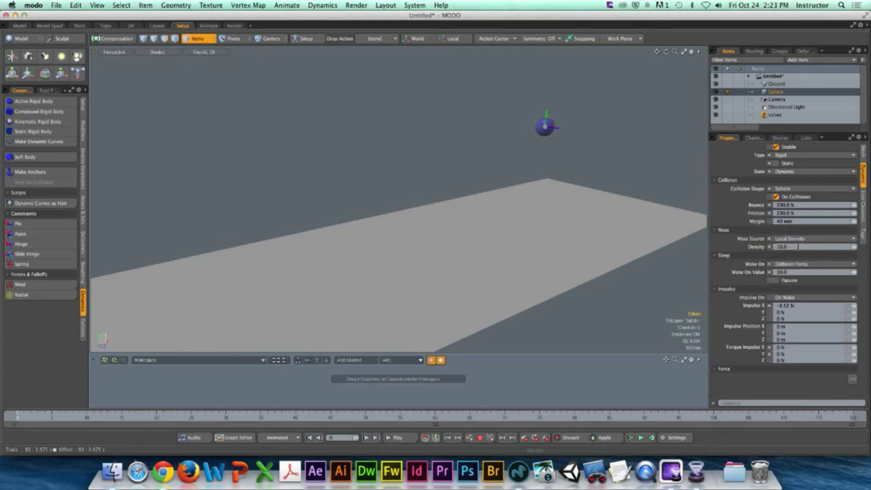
# Step: Set the sphere's Wake On option to Start with a Wake On Value of 0.0 and run the simulation
pyautogui.click(803, 265)
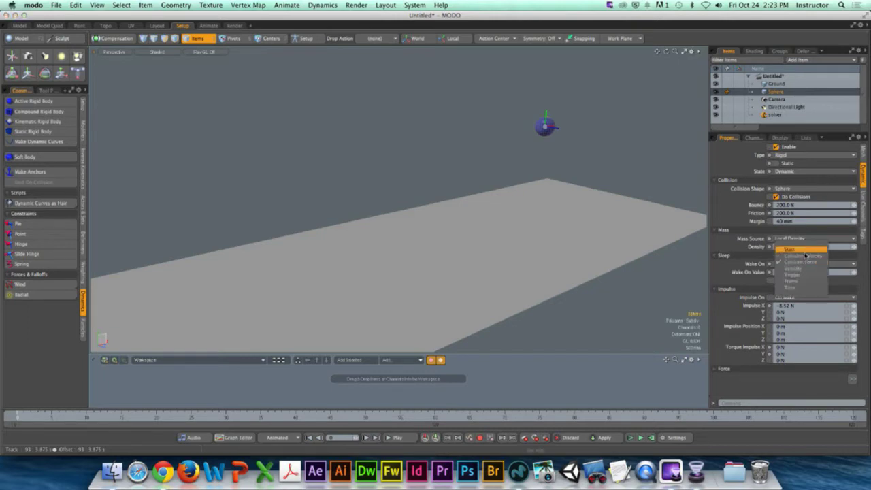
pyautogui.click(801, 250)
pyautogui.write('3.0')
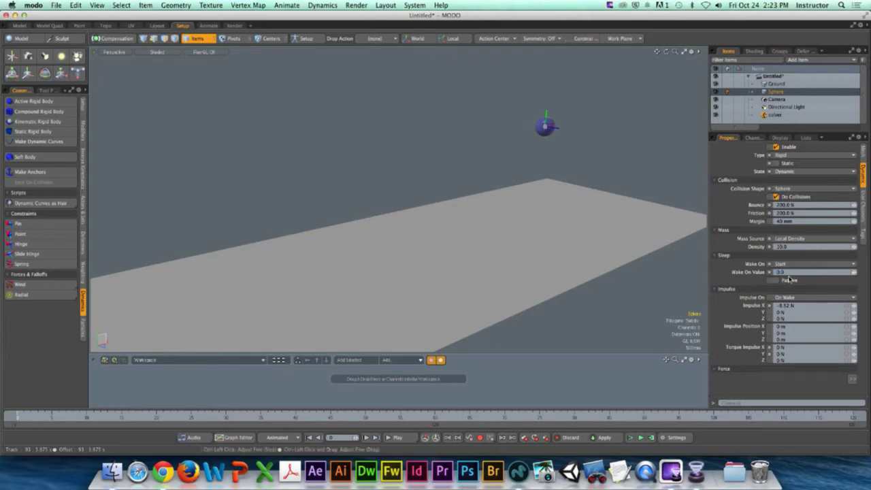
pyautogui.click(630, 437)
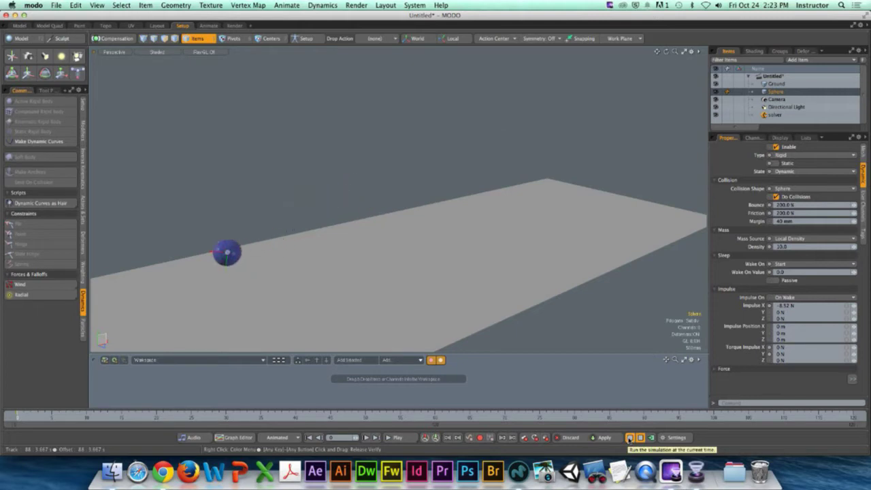
pyautogui.click(629, 437)
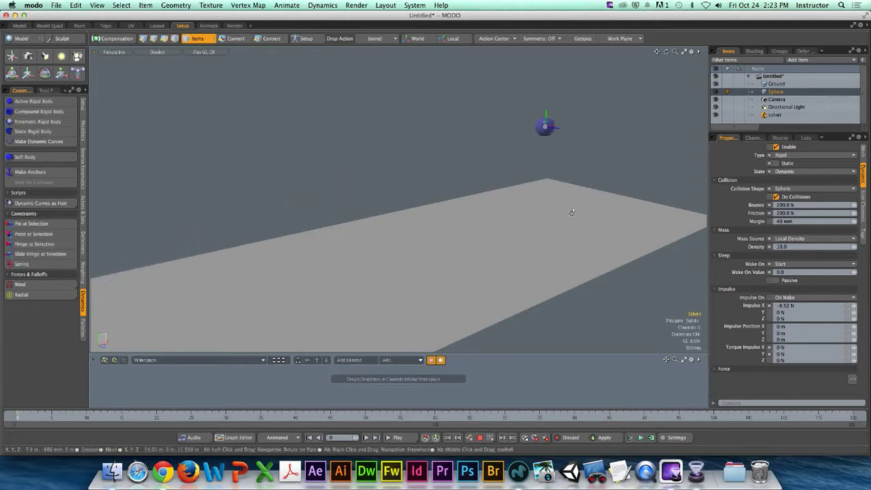
# Step: Deselect the sphere and add a cube, a cylinder and a toroid as separate mesh items
pyautogui.keyDown('alt'); pyautogui.moveTo(570, 213); pyautogui.dragTo(492, 204); pyautogui.keyUp('alt')
pyautogui.click(415, 170)
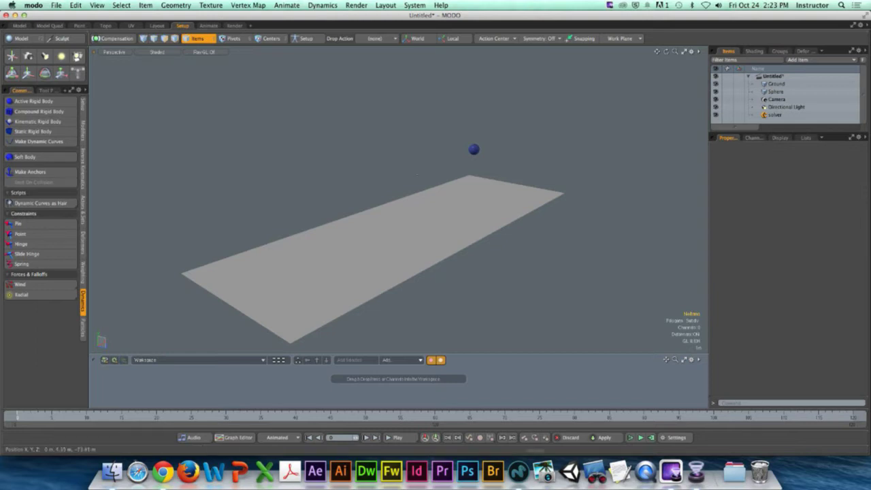
pyautogui.click(20, 38)
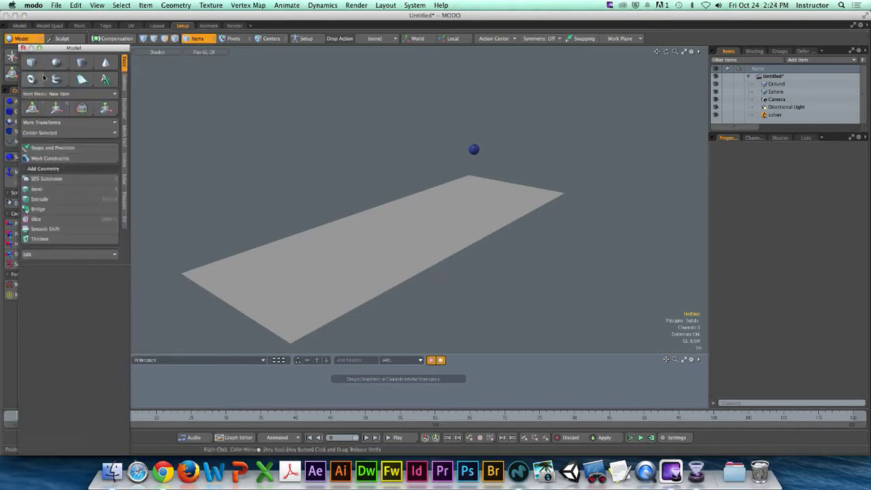
pyautogui.click(31, 62)
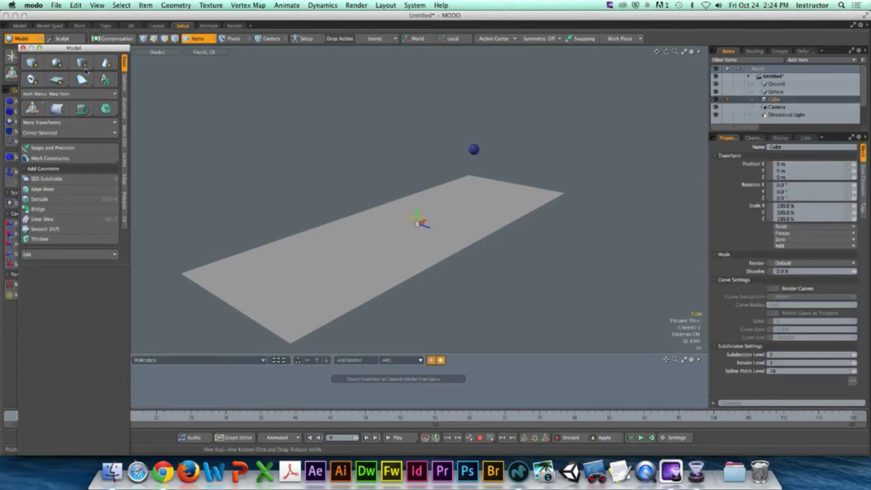
pyautogui.click(81, 62)
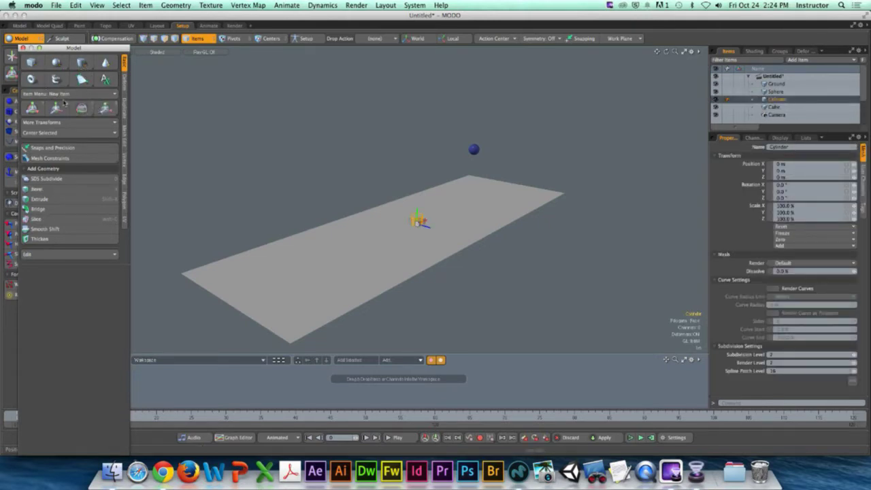
pyautogui.click(102, 108)
# Step: Rotate the toroid 90° about Z and move it to about X -8.75 m, Y 1.05 m above the ground
pyautogui.scroll(2, 447, 205)
pyautogui.keyDown('alt'); pyautogui.moveTo(447, 204); pyautogui.dragTo(334, 175); pyautogui.keyUp('alt')
pyautogui.press('y')
pyautogui.scroll(-3, 272, 223)
pyautogui.press('w')
# Step: Reposition the toroid in an orthographic view to about X -9.4 m and Y 740 mm
pyautogui.hotkey('ctrl', 'space')
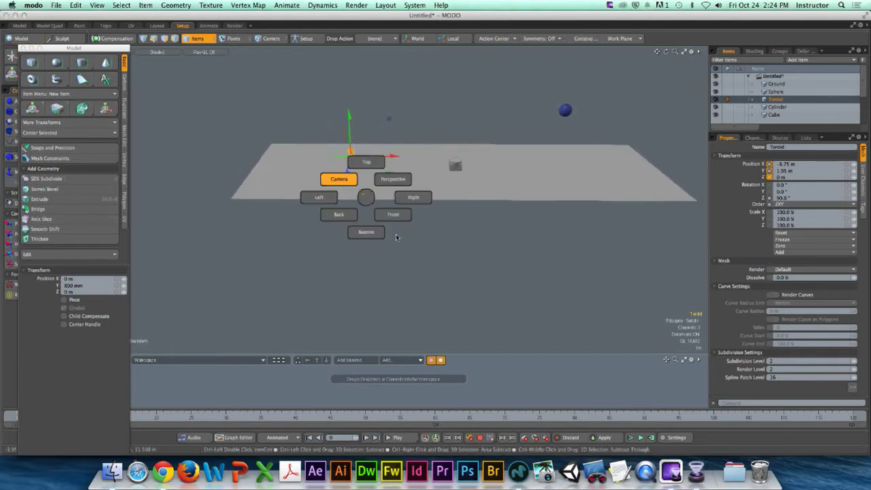
pyautogui.click(334, 179)
pyautogui.hotkey('shift', 'a')
pyautogui.moveTo(500, 141); pyautogui.dragTo(358, 141)
pyautogui.keyDown('alt'); pyautogui.keyDown('shift'); pyautogui.moveTo(307, 176); pyautogui.dragTo(385, 178); pyautogui.keyUp('shift'); pyautogui.keyUp('alt')
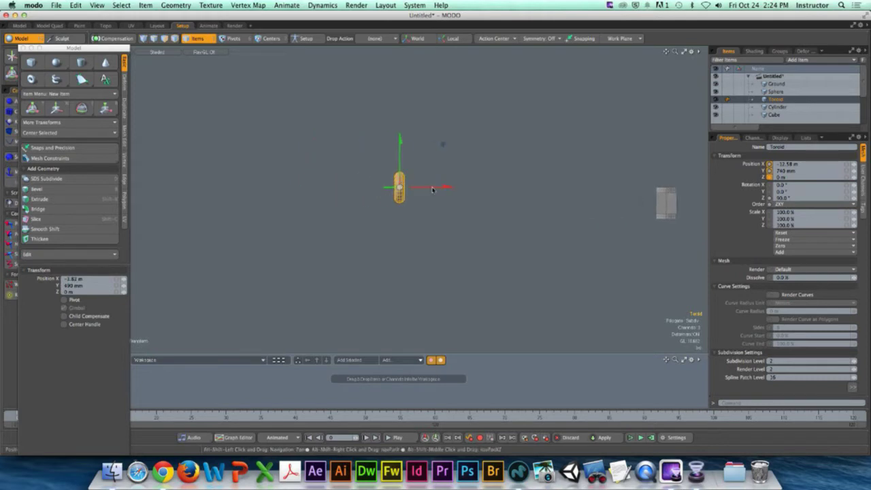
pyautogui.moveTo(447, 186); pyautogui.dragTo(398, 163)
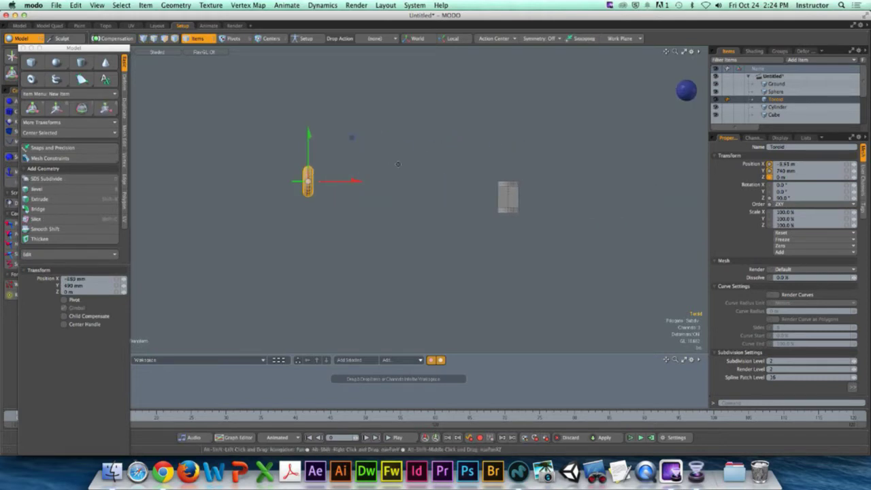
# Step: Move the cylinder beside the toroid, to X -9.45 m, Y 750 mm and about Z -1.6 m
pyautogui.click(512, 204)
pyautogui.moveTo(549, 151); pyautogui.dragTo(351, 139)
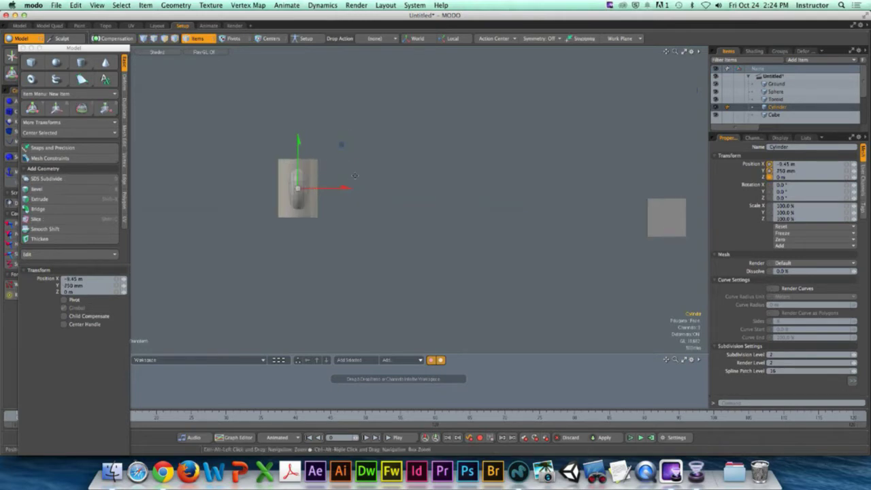
pyautogui.hotkey('ctrl', 'space')
pyautogui.click(385, 165)
pyautogui.hotkey('ctrl', 'space')
pyautogui.click(385, 116)
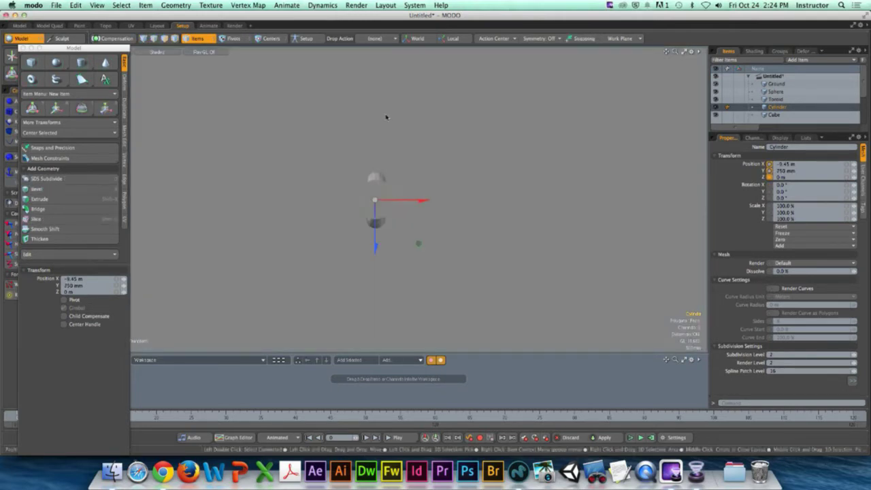
pyautogui.moveTo(384, 242); pyautogui.dragTo(371, 210)
pyautogui.hotkey('ctrl', 'space')
pyautogui.click(433, 139)
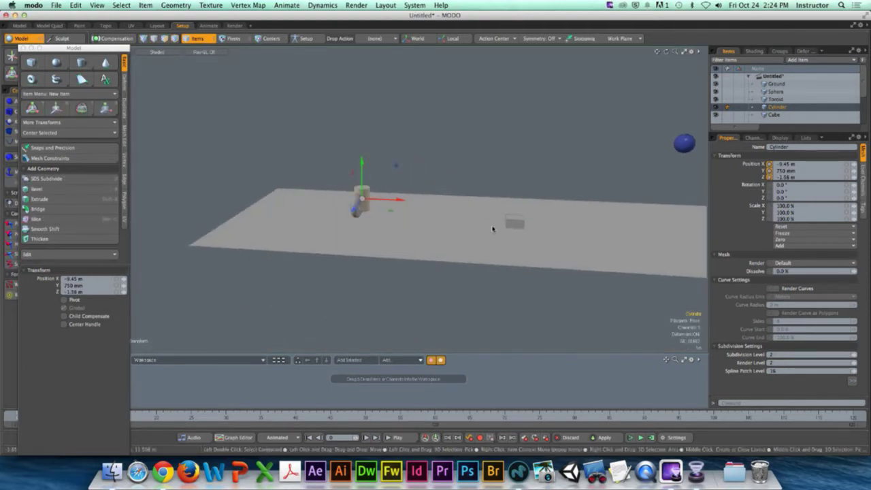
# Step: Move the cube to the toroid's other side, at X -9.45 m and Z 1.75 m
pyautogui.click(515, 223)
pyautogui.moveTo(516, 219); pyautogui.dragTo(342, 230)
pyautogui.click(322, 243)
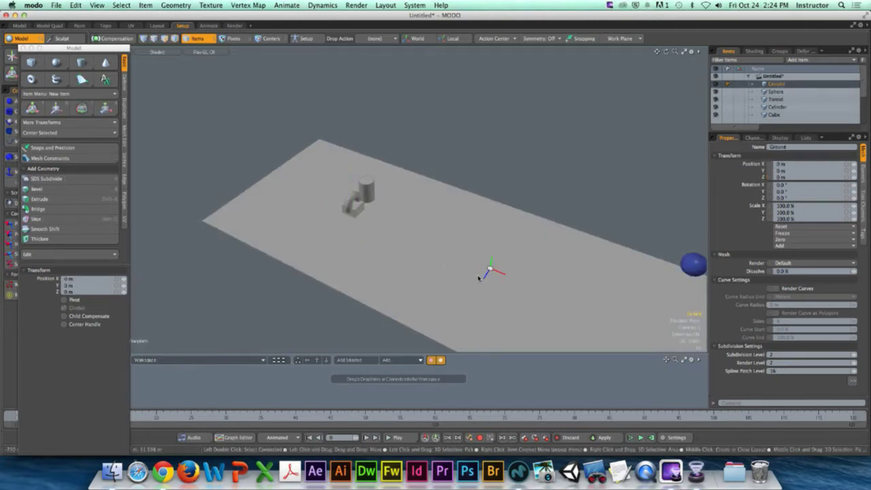
pyautogui.keyDown('alt'); pyautogui.moveTo(479, 274); pyautogui.dragTo(365, 218); pyautogui.keyUp('alt')
pyautogui.click(361, 218)
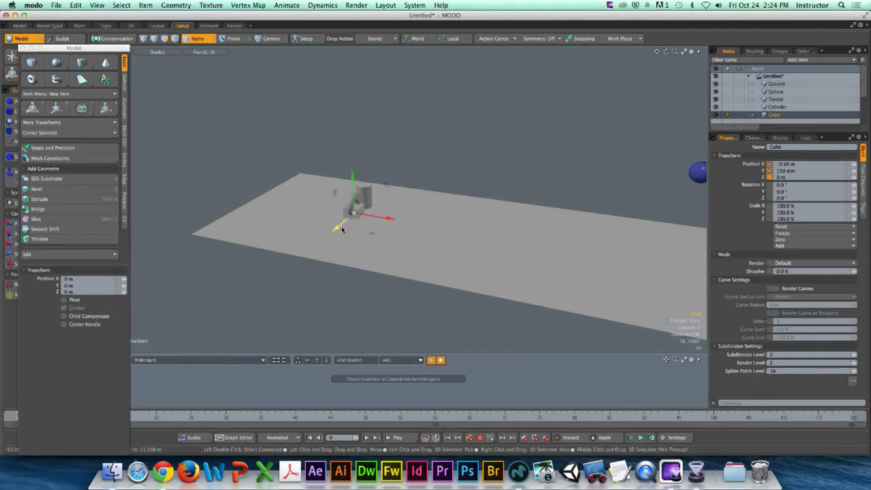
pyautogui.click(332, 240)
pyautogui.keyDown('alt'); pyautogui.moveTo(388, 240); pyautogui.dragTo(314, 226); pyautogui.keyUp('alt')
pyautogui.click(356, 213)
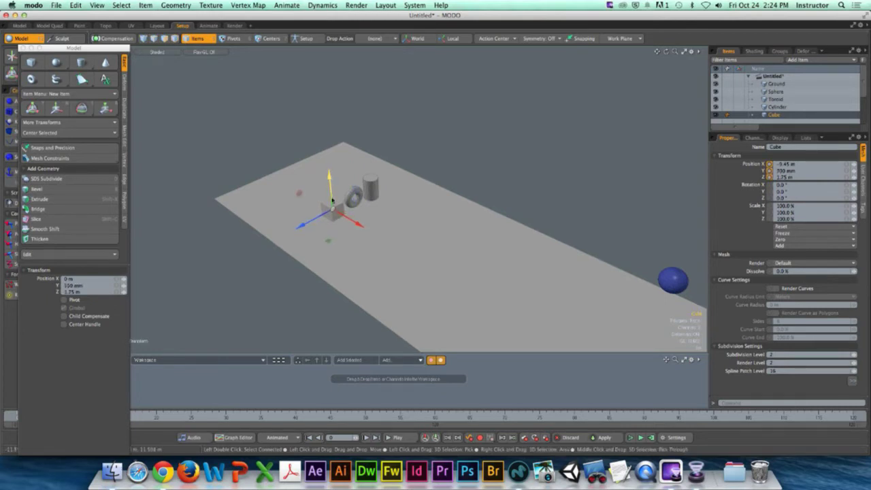
# Step: Raise the cube to a Y position of 1 m in an orthographic view and deselect it
pyautogui.hotkey('ctrl', 'space')
pyautogui.click(383, 231)
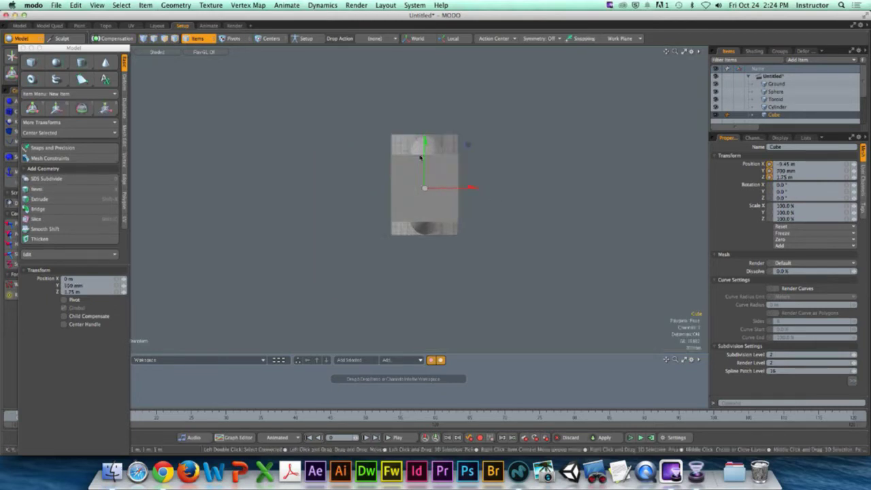
pyautogui.moveTo(419, 157); pyautogui.dragTo(398, 173)
pyautogui.click(529, 132)
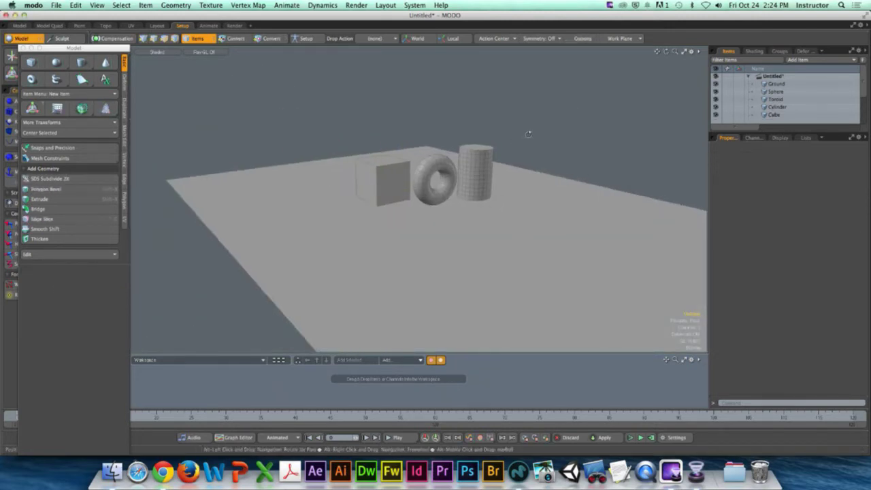
pyautogui.keyDown('alt'); pyautogui.moveTo(529, 132); pyautogui.dragTo(420, 208); pyautogui.keyUp('alt')
# Step: Assign a red material named Red to the cube's polygons
pyautogui.click(422, 198)
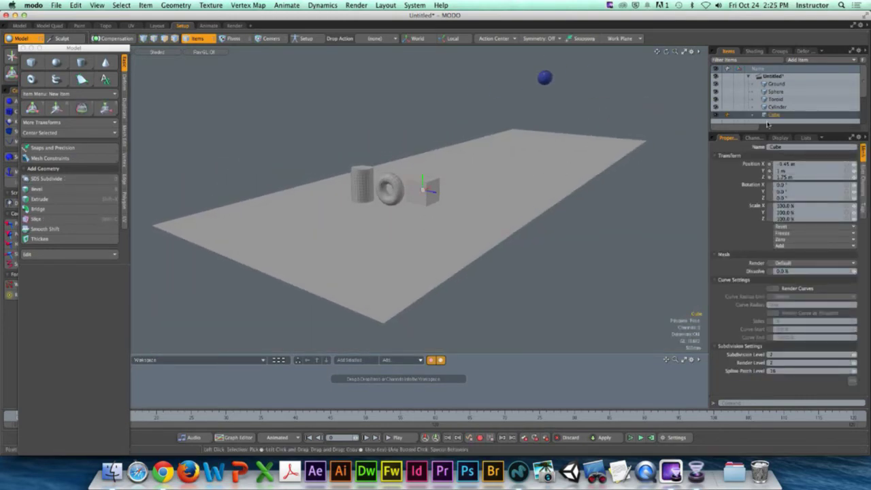
pyautogui.moveTo(766, 132); pyautogui.dragTo(767, 169)
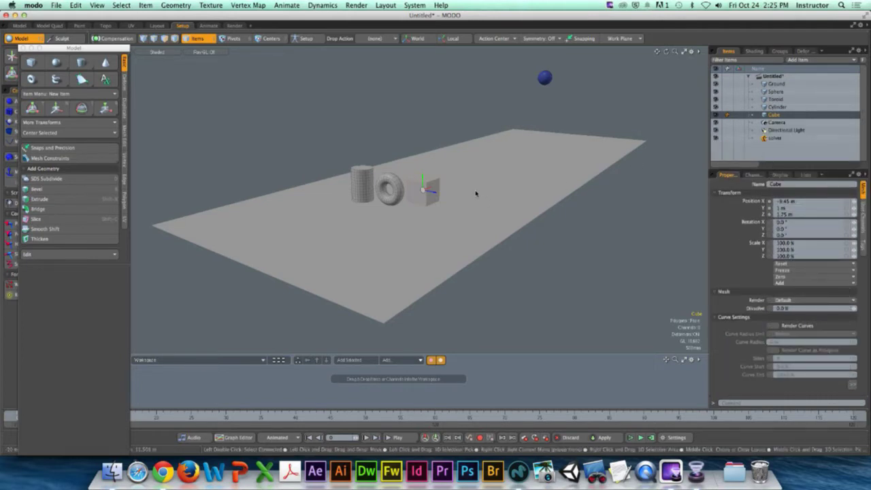
pyautogui.press('3')
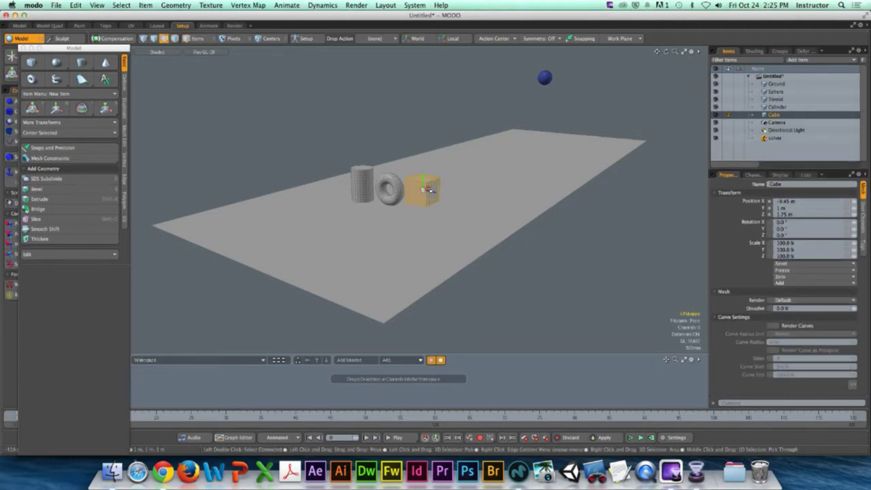
pyautogui.press('m')
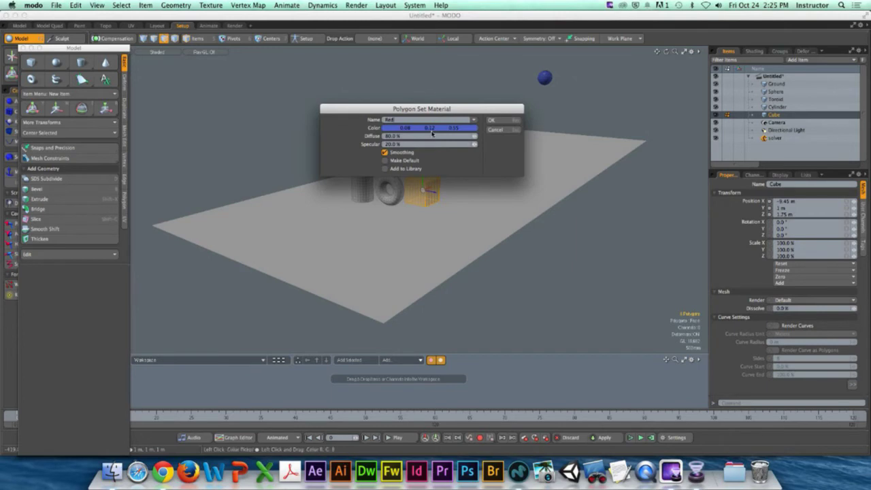
pyautogui.click(431, 129)
pyautogui.click(452, 171)
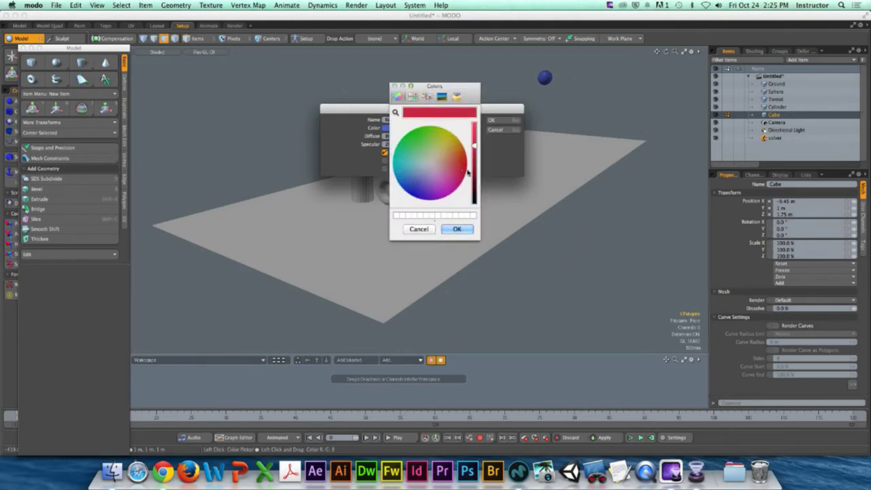
pyautogui.click(458, 230)
pyautogui.click(493, 121)
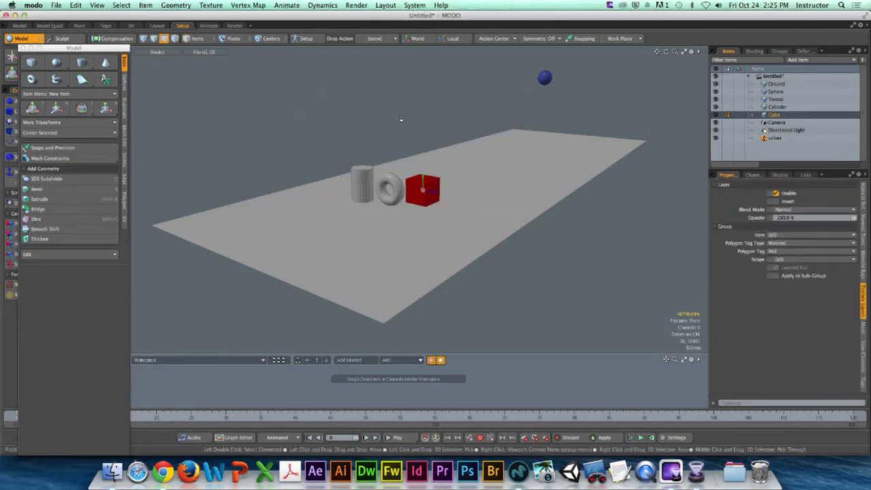
# Step: Assign a green material named Green to all of the cylinder's polygons
pyautogui.click(364, 184)
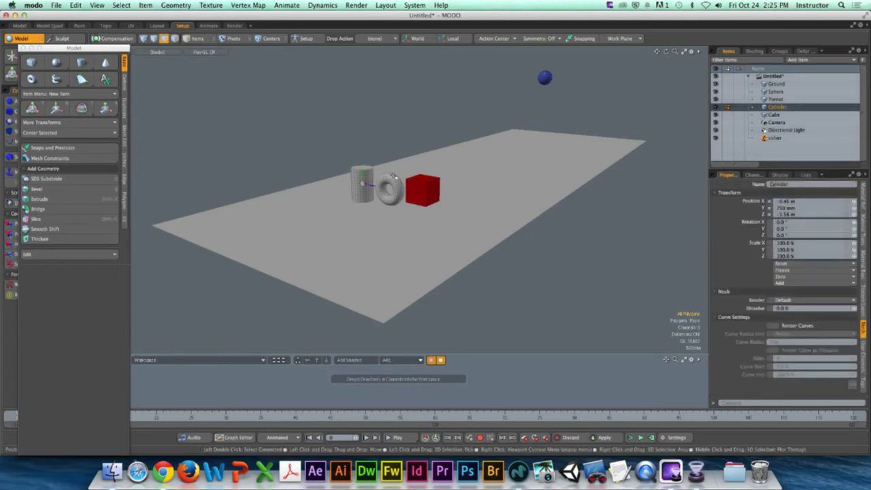
pyautogui.doubleClick(365, 187)
pyautogui.press('m')
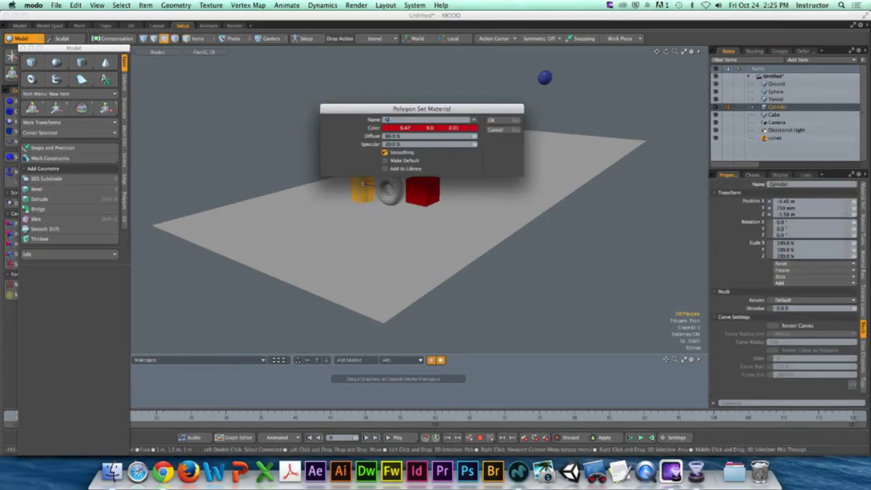
pyautogui.click(409, 128)
pyautogui.click(454, 229)
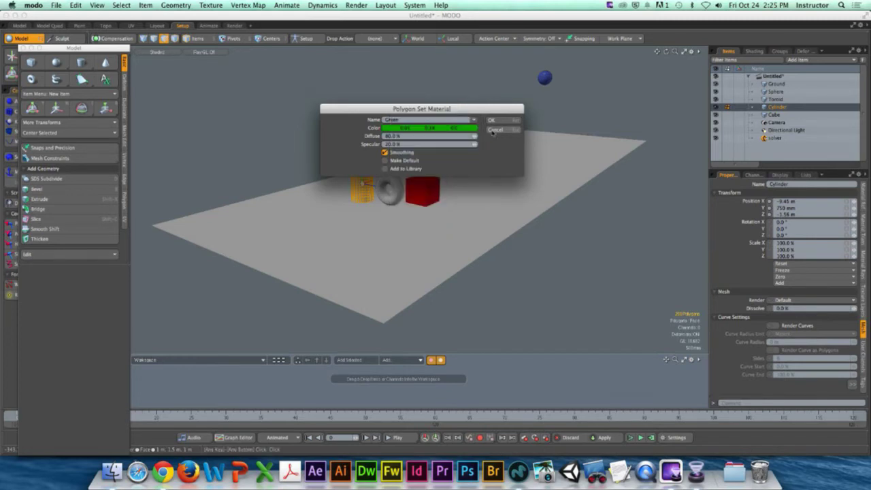
pyautogui.click(497, 121)
# Step: Assign a bright yellow material named Yellow to the toroid's polygons
pyautogui.click(776, 99)
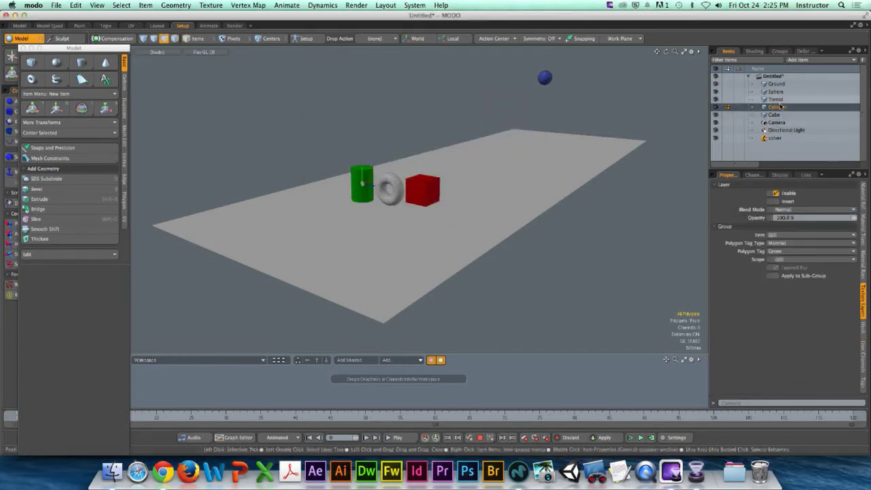
pyautogui.click(398, 185)
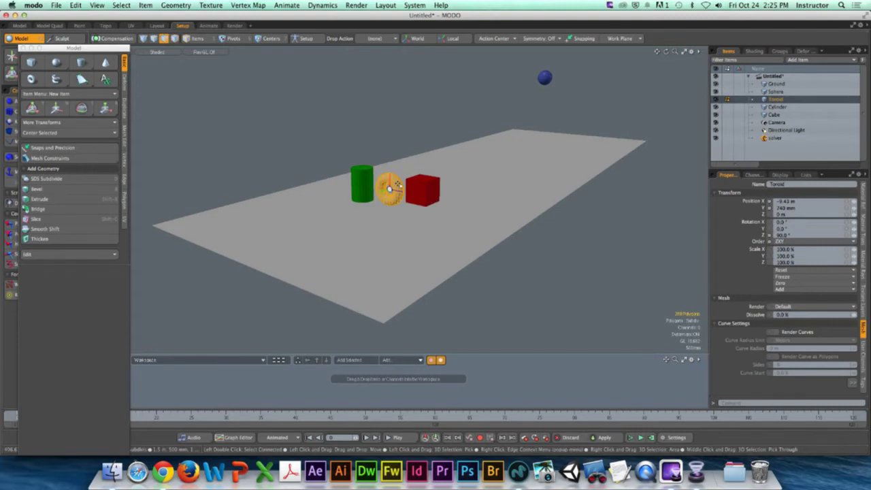
pyautogui.press('m')
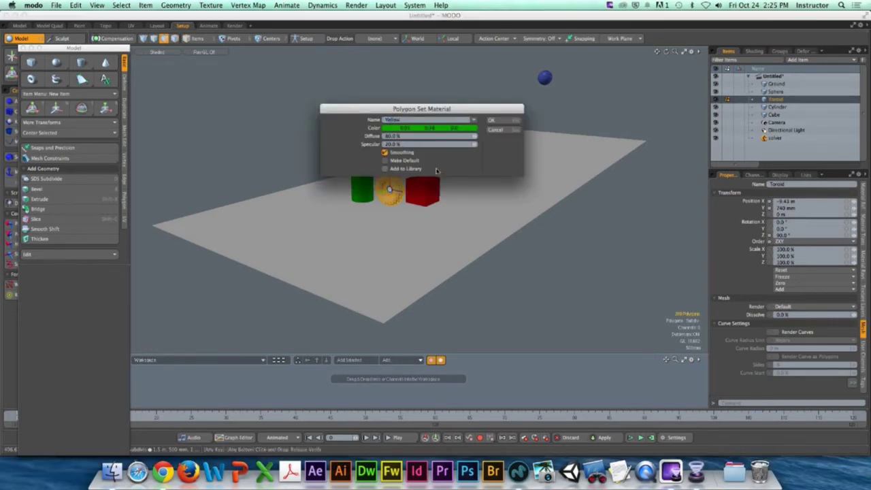
pyautogui.click(440, 132)
pyautogui.moveTo(422, 178); pyautogui.dragTo(465, 128)
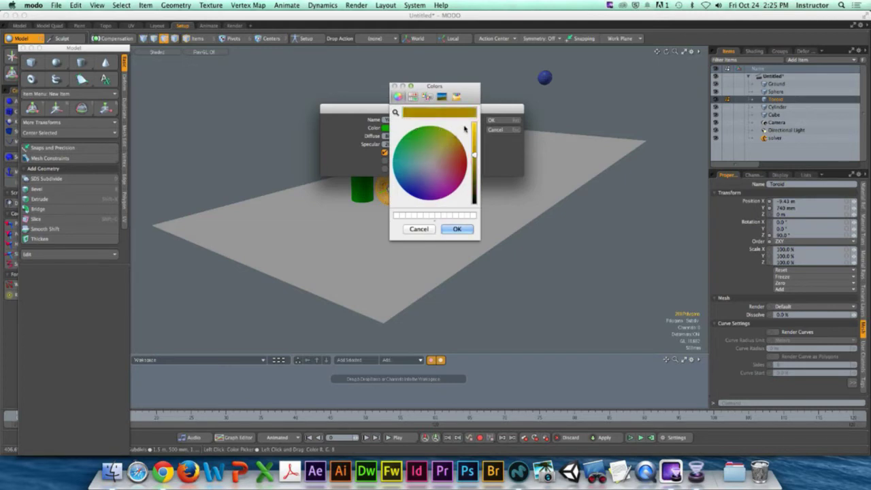
pyautogui.click(457, 228)
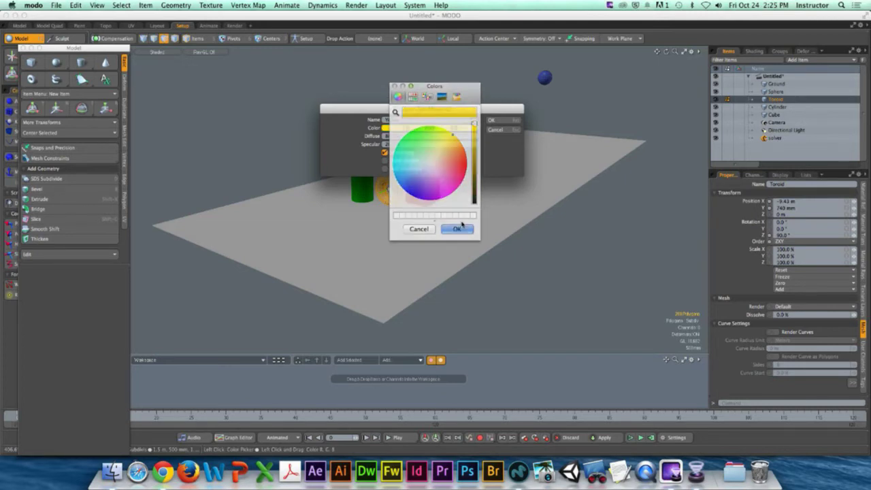
pyautogui.click(493, 121)
# Step: Make the cylinder, toroid and cube active rigid bodies together in item mode
pyautogui.keyDown('alt'); pyautogui.moveTo(493, 95); pyautogui.dragTo(376, 150); pyautogui.keyUp('alt')
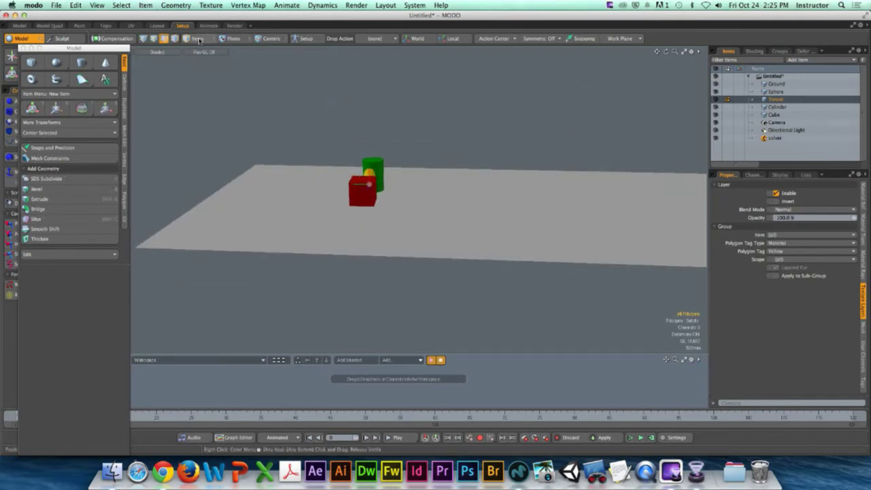
pyautogui.keyDown('alt'); pyautogui.moveTo(372, 111); pyautogui.dragTo(364, 139); pyautogui.keyUp('alt')
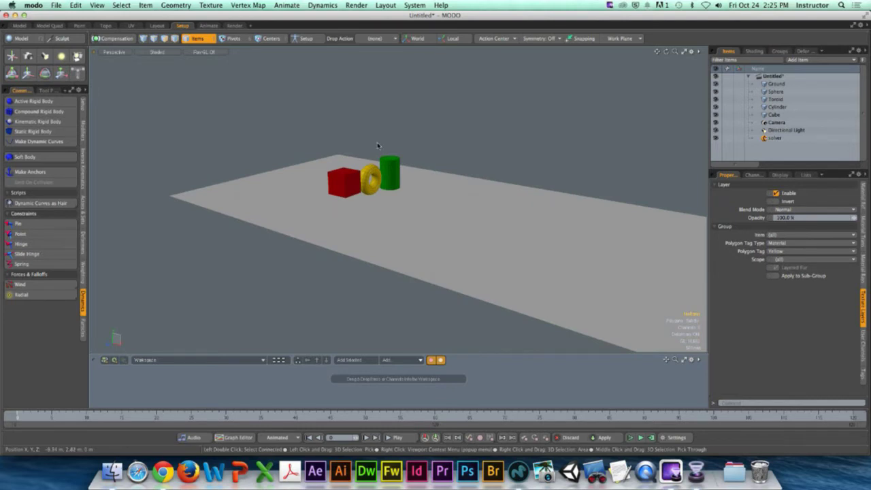
pyautogui.click(389, 170)
pyautogui.keyDown('shift'); pyautogui.click(370, 180); pyautogui.keyUp('shift')
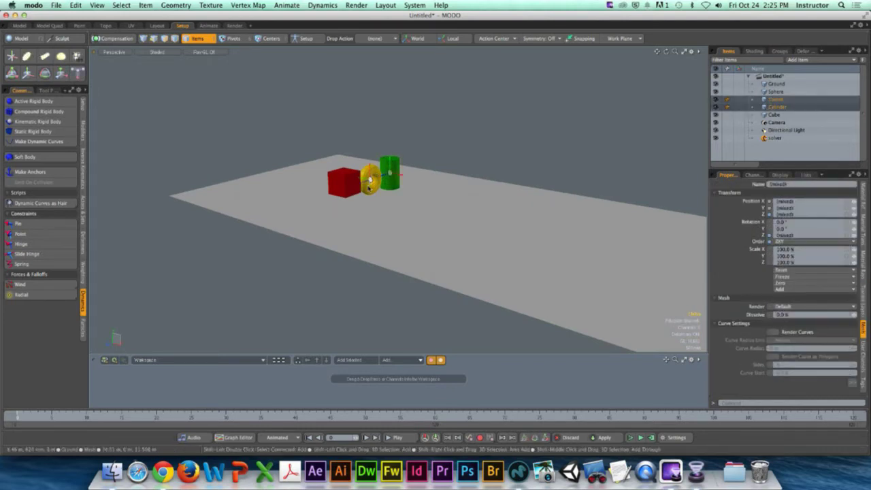
pyautogui.keyDown('shift'); pyautogui.click(351, 187); pyautogui.keyUp('shift')
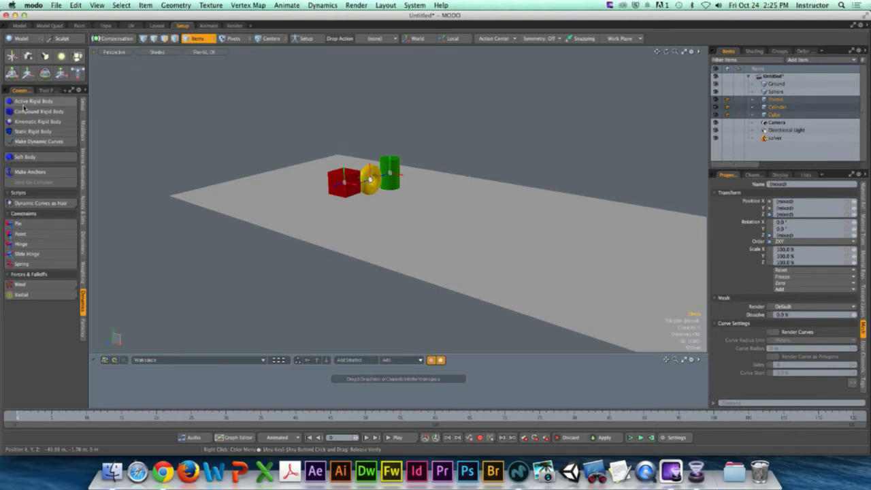
pyautogui.click(47, 106)
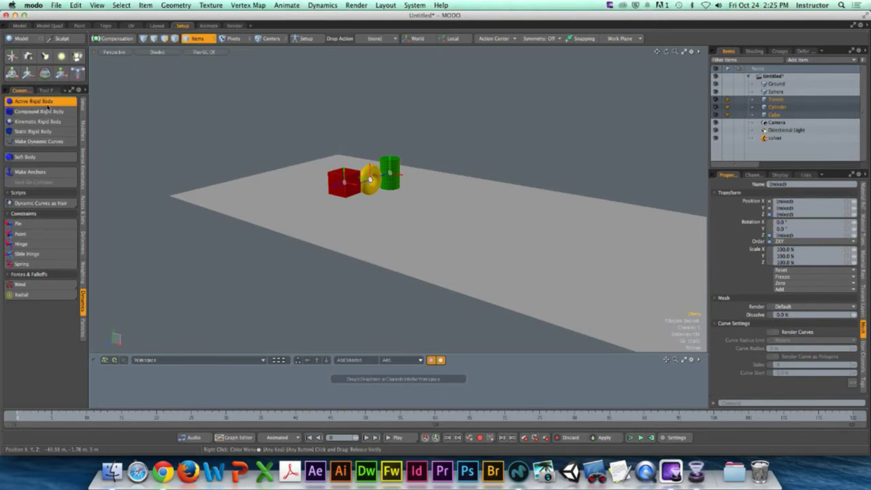
# Step: Run the dynamics simulation to watch how the sphere and the three coloured objects interact, and stop it
pyautogui.keyDown('alt'); pyautogui.moveTo(291, 111); pyautogui.dragTo(379, 136); pyautogui.keyUp('alt')
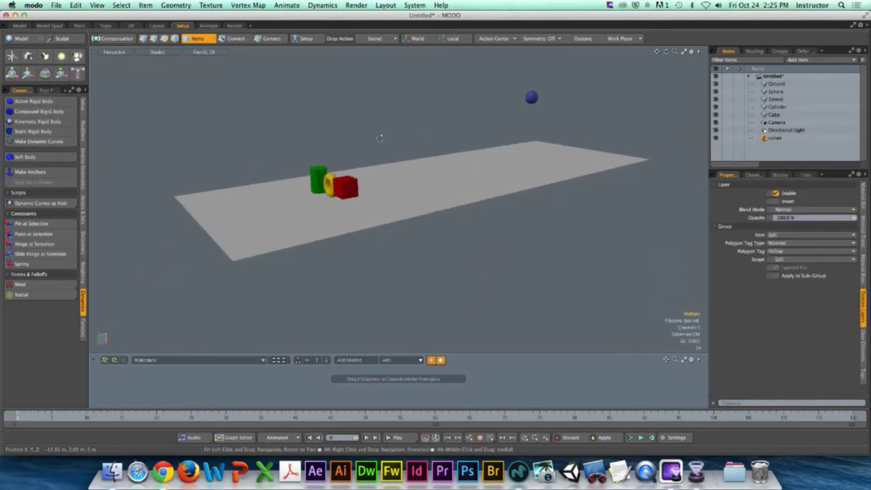
pyautogui.click(631, 439)
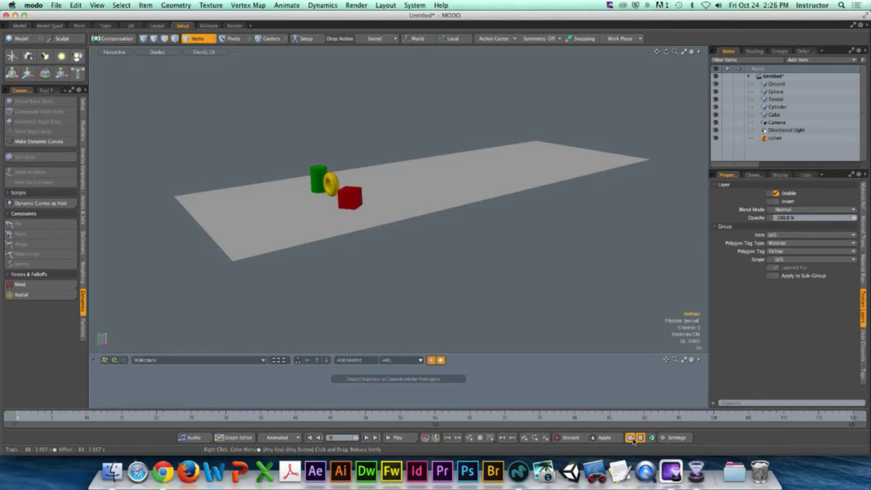
pyautogui.click(631, 437)
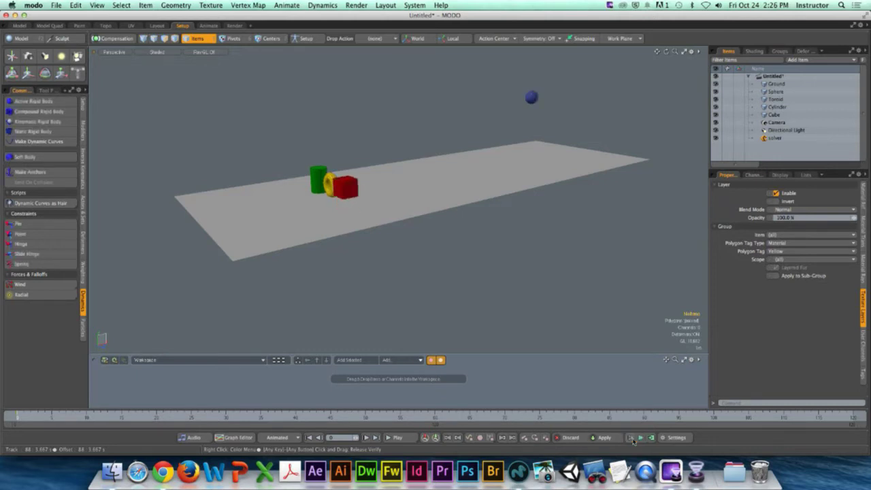
# Step: Cache the simulation over the timeline to check the sphere's path past the cylinder, toroid and cube
pyautogui.keyDown('alt'); pyautogui.moveTo(455, 247); pyautogui.dragTo(491, 198); pyautogui.keyUp('alt')
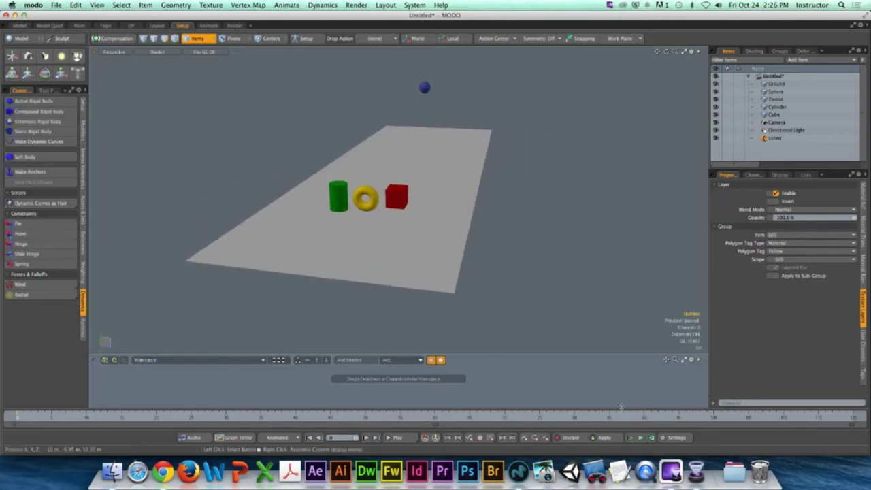
pyautogui.click(652, 438)
pyautogui.click(491, 136)
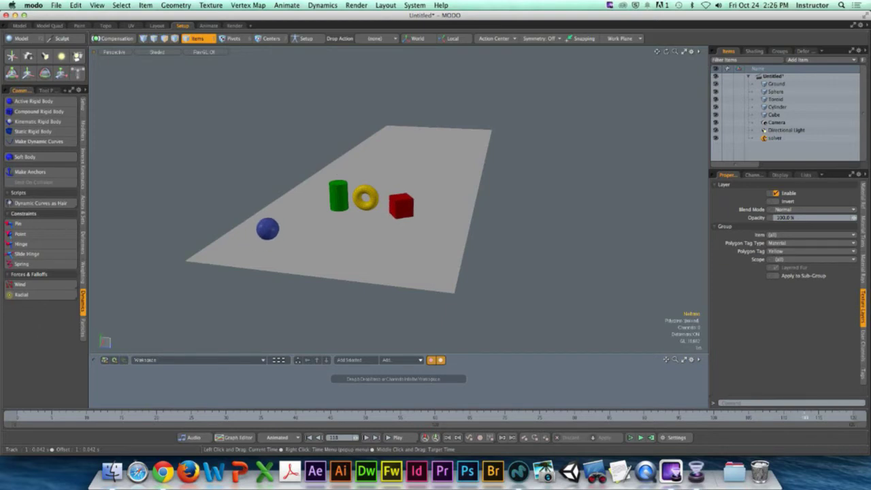
# Step: Lower the sphere vertically with the Transform tool so that it starts closer to the ground plane
pyautogui.keyDown('alt'); pyautogui.moveTo(409, 231); pyautogui.dragTo(445, 241); pyautogui.keyUp('alt')
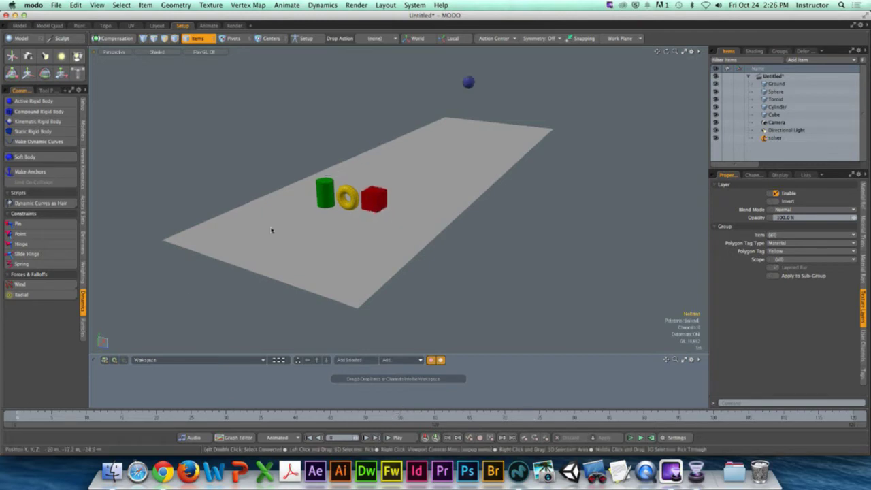
pyautogui.click(468, 83)
pyautogui.keyDown('alt'); pyautogui.moveTo(470, 84); pyautogui.dragTo(467, 141); pyautogui.keyUp('alt')
pyautogui.press('w')
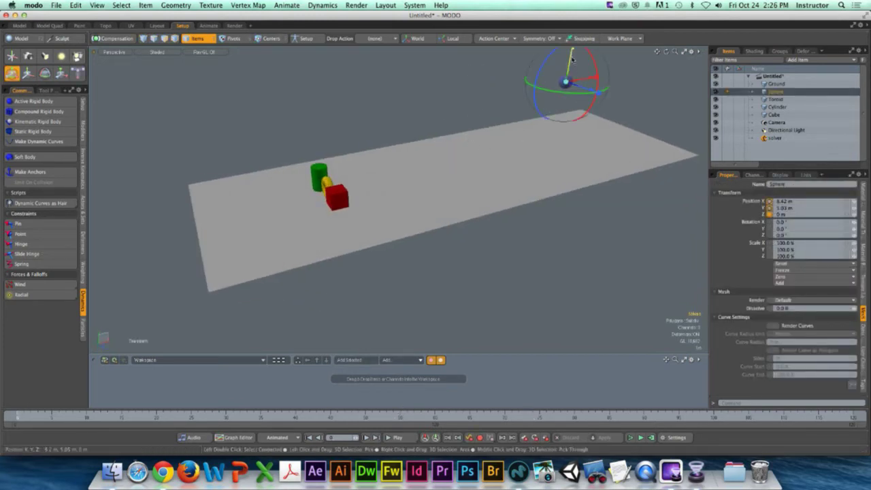
pyautogui.moveTo(548, 53); pyautogui.dragTo(544, 86)
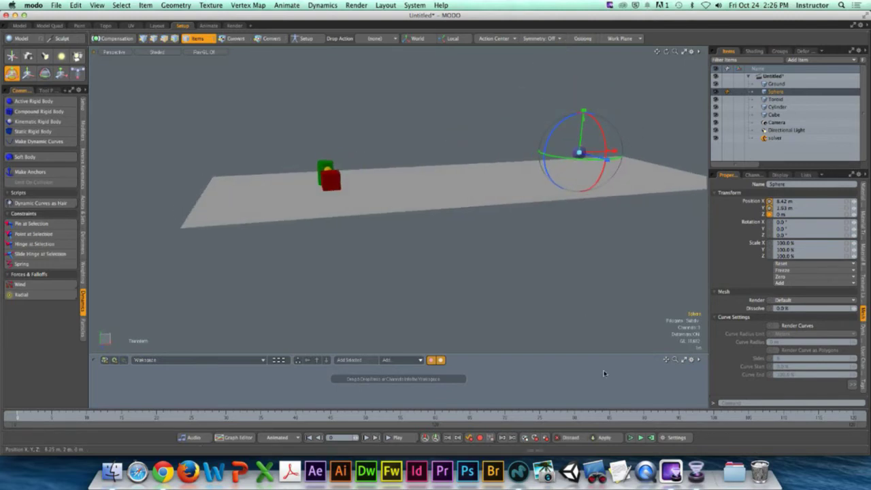
# Step: Run and stop the simulation from two viewing angles to examine the lowered sphere's collision with the objects
pyautogui.click(630, 437)
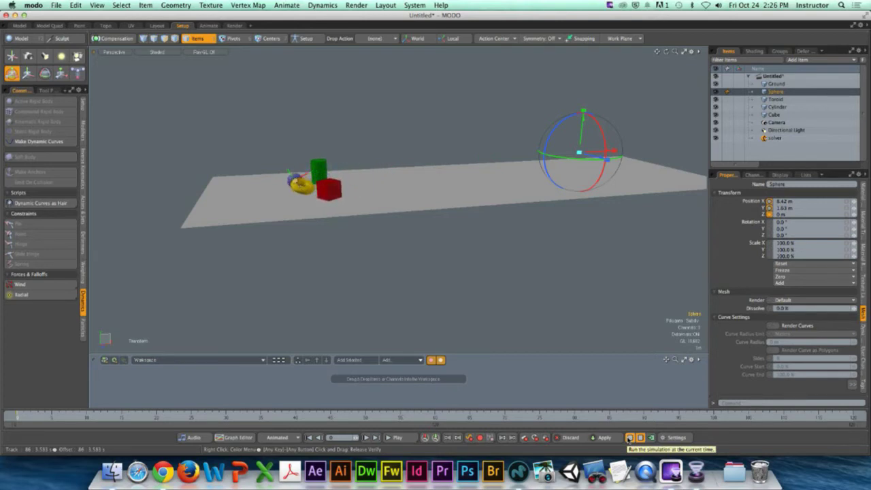
pyautogui.click(629, 437)
pyautogui.press('space')
pyautogui.keyDown('alt'); pyautogui.moveTo(475, 301); pyautogui.dragTo(608, 392); pyautogui.keyUp('alt')
pyautogui.click(629, 438)
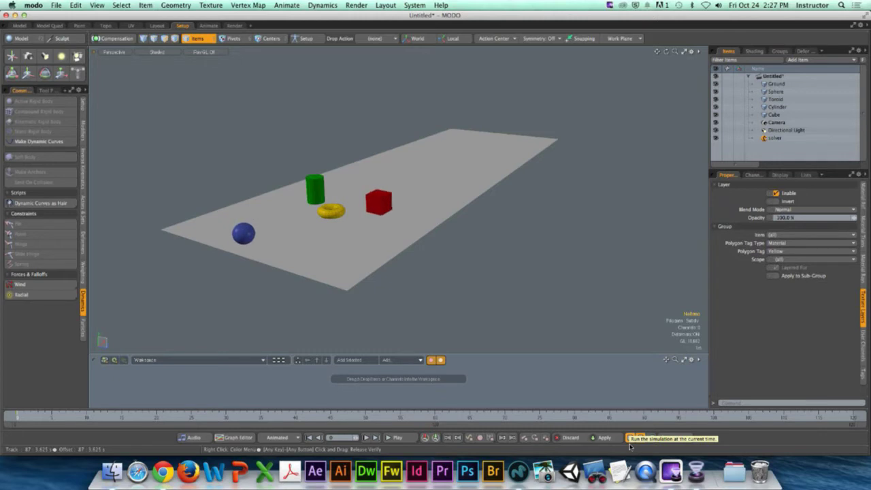
pyautogui.click(630, 438)
# Step: Set the Wake On option to Collision Force for the cube, cylinder and toroid together in their dynamics properties
pyautogui.keyDown('alt'); pyautogui.moveTo(584, 399); pyautogui.dragTo(378, 208); pyautogui.keyUp('alt')
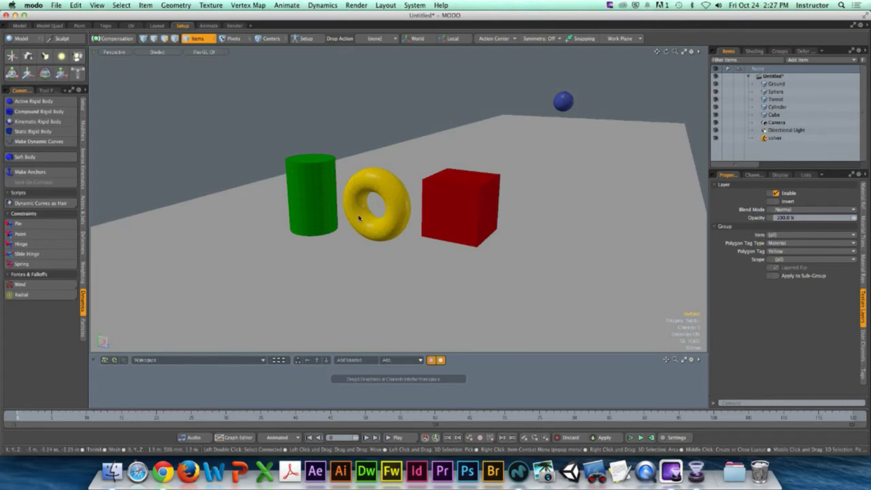
pyautogui.click(317, 190)
pyautogui.click(377, 189)
pyautogui.click(461, 208)
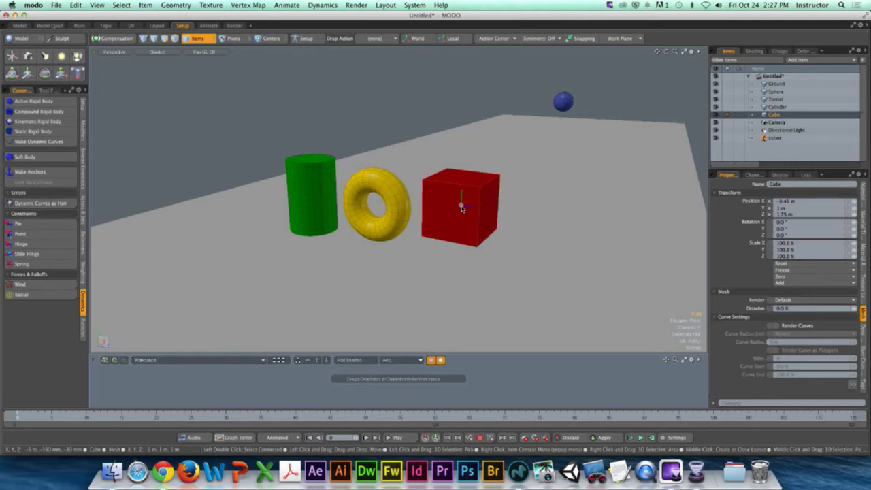
pyautogui.keyDown('shift'); pyautogui.click(311, 198); pyautogui.keyUp('shift')
pyautogui.keyDown('shift'); pyautogui.click(359, 188); pyautogui.keyUp('shift')
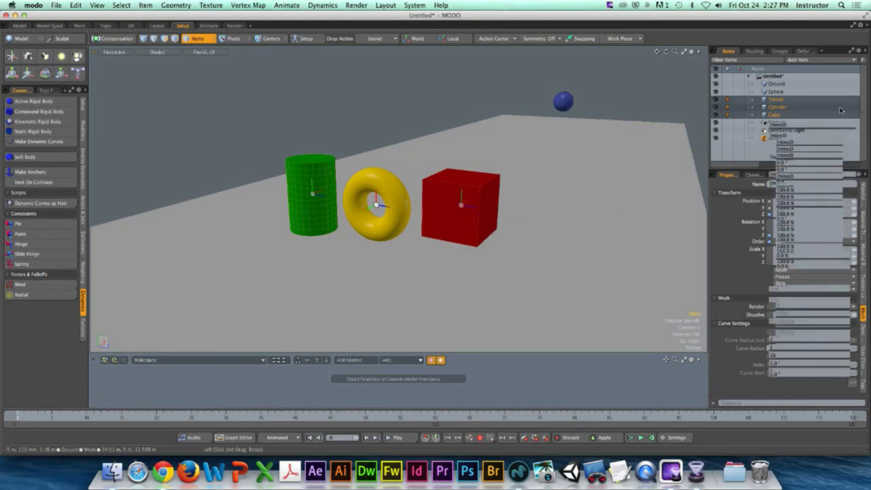
pyautogui.moveTo(846, 169); pyautogui.dragTo(846, 108)
pyautogui.click(863, 299)
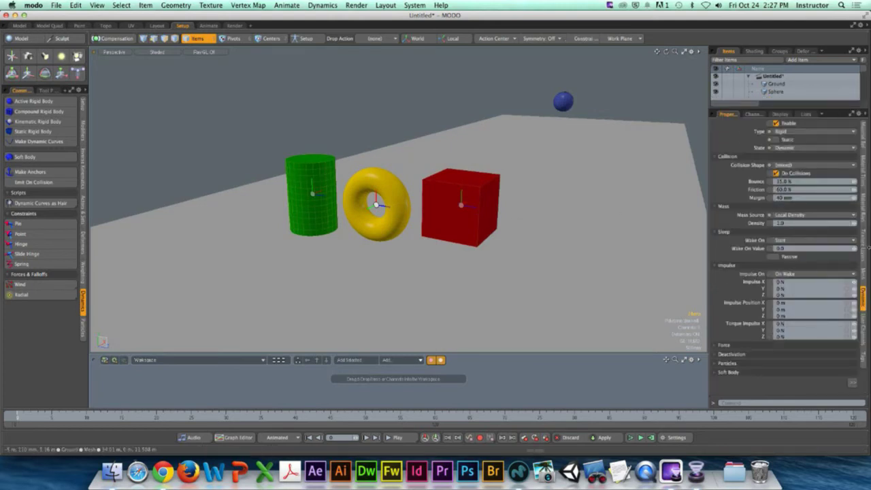
pyautogui.click(805, 241)
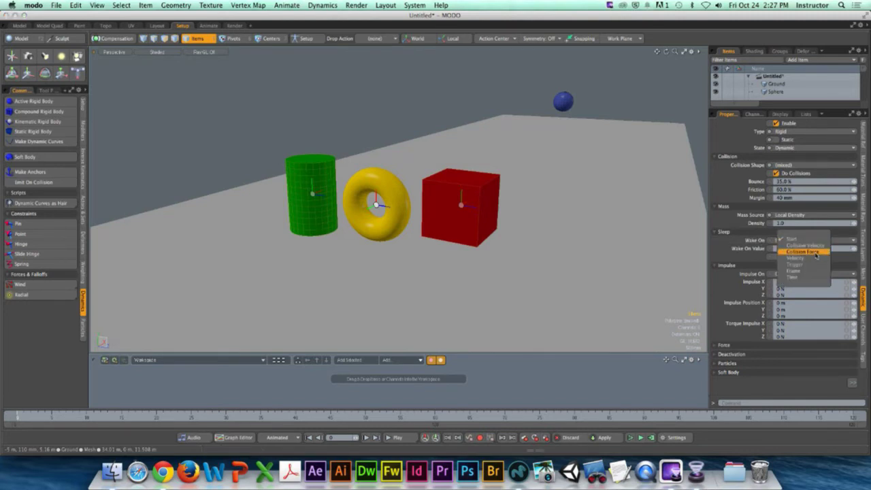
pyautogui.click(820, 251)
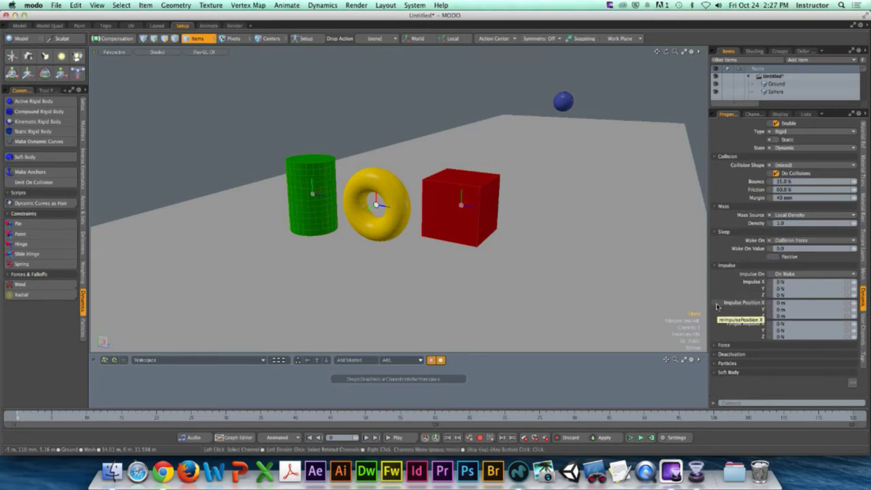
# Step: Set the cube's Wake On option to Start and run the simulation to test how the cube falls
pyautogui.click(631, 439)
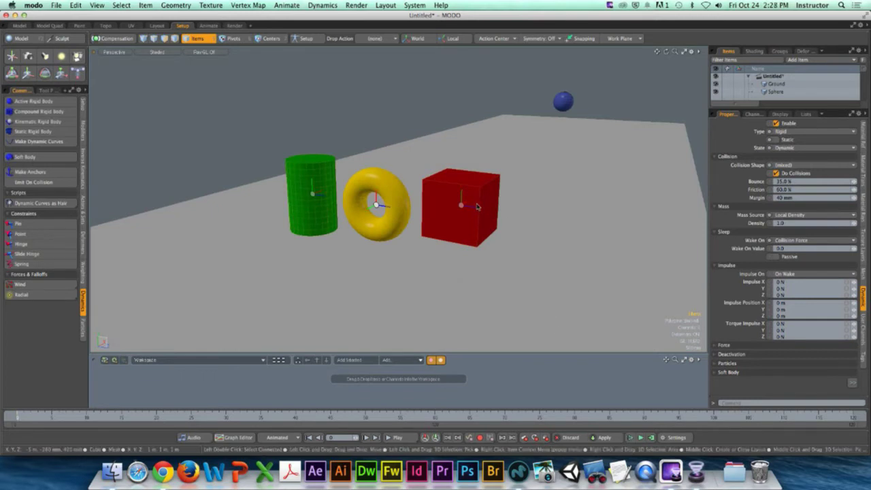
pyautogui.click(478, 207)
pyautogui.click(816, 241)
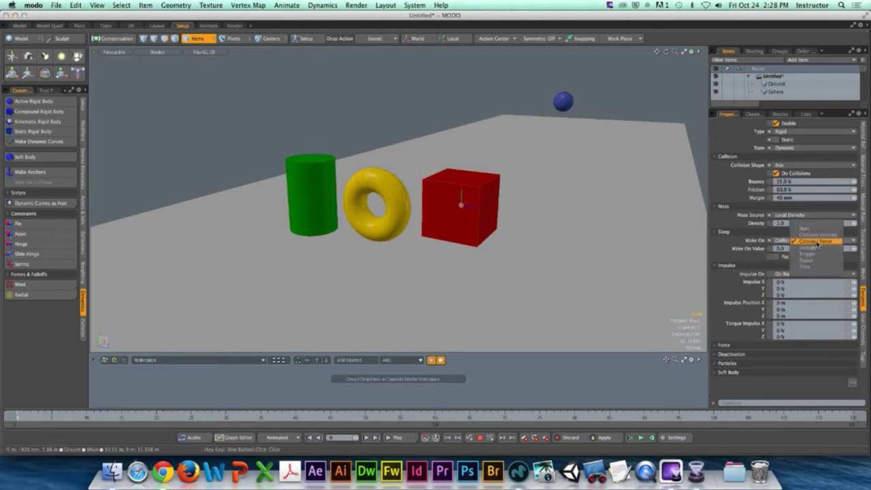
pyautogui.click(804, 229)
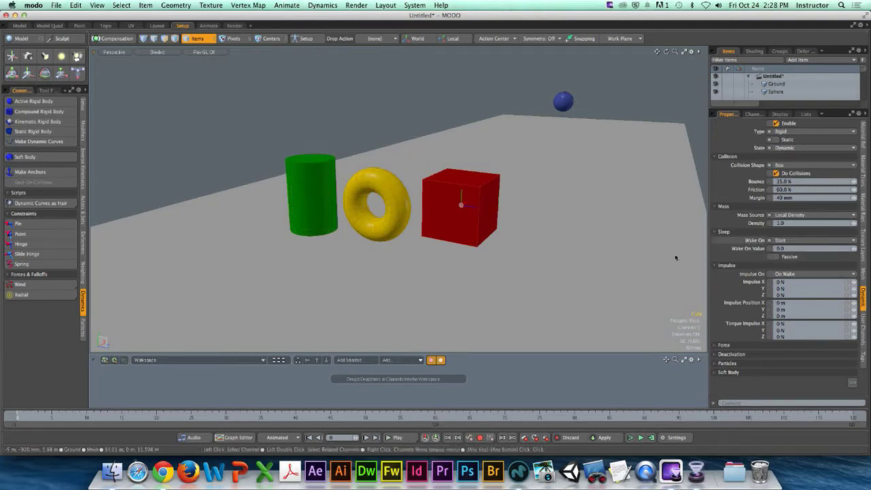
pyautogui.click(630, 438)
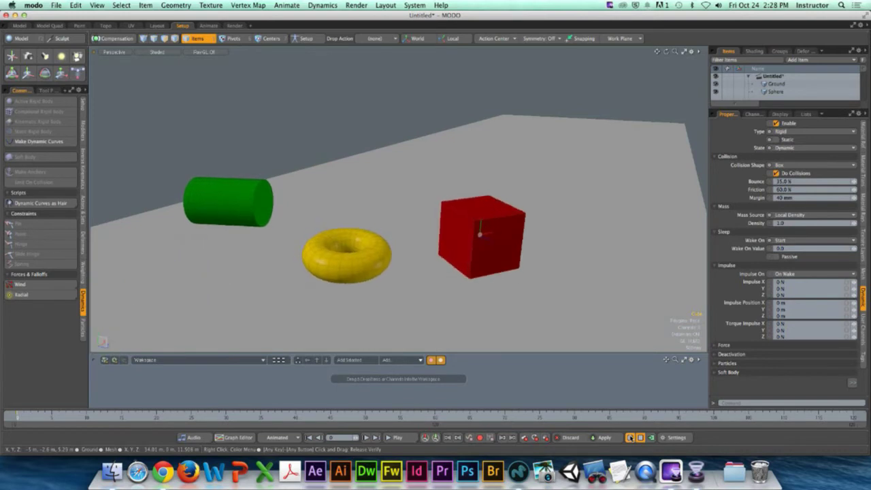
pyautogui.click(630, 438)
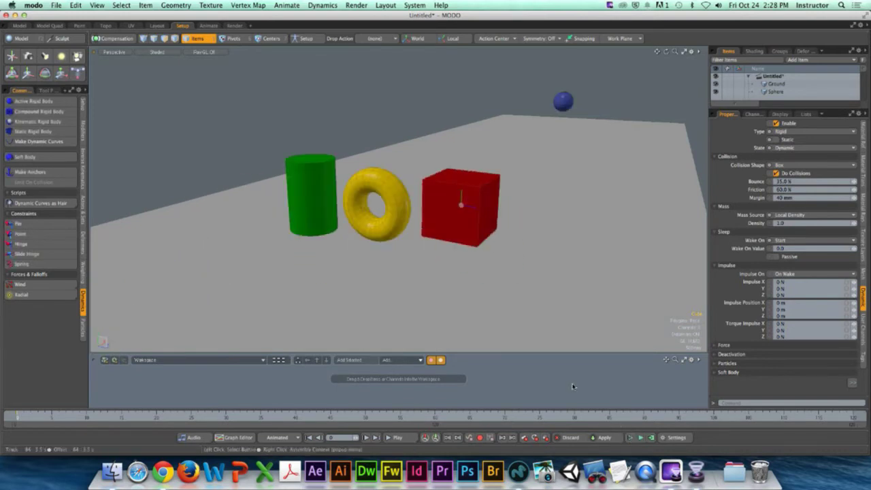
# Step: Run and stop the simulation from a lower viewing angle to examine the cube's landing on the ground
pyautogui.keyDown('alt'); pyautogui.moveTo(550, 295); pyautogui.dragTo(515, 253); pyautogui.keyUp('alt')
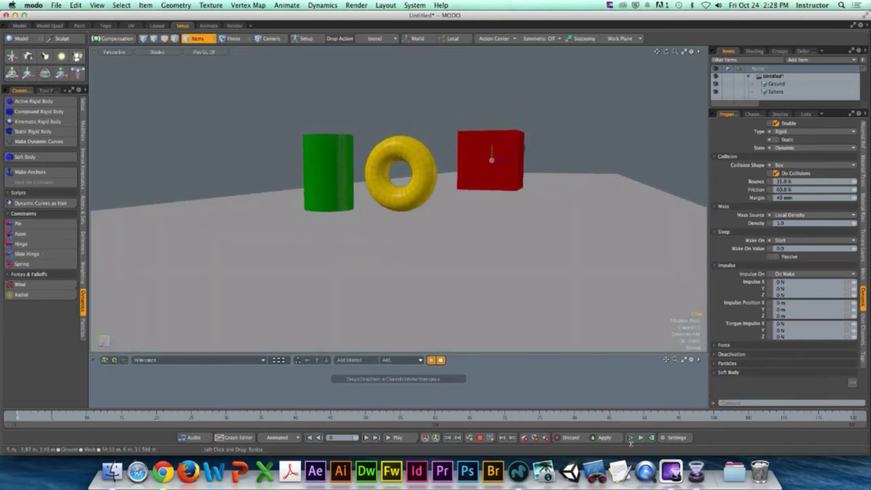
pyautogui.click(630, 439)
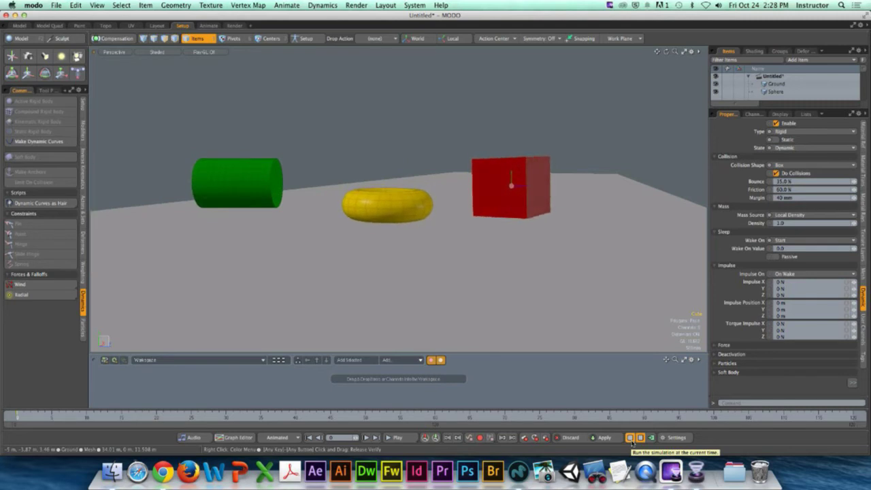
pyautogui.click(631, 439)
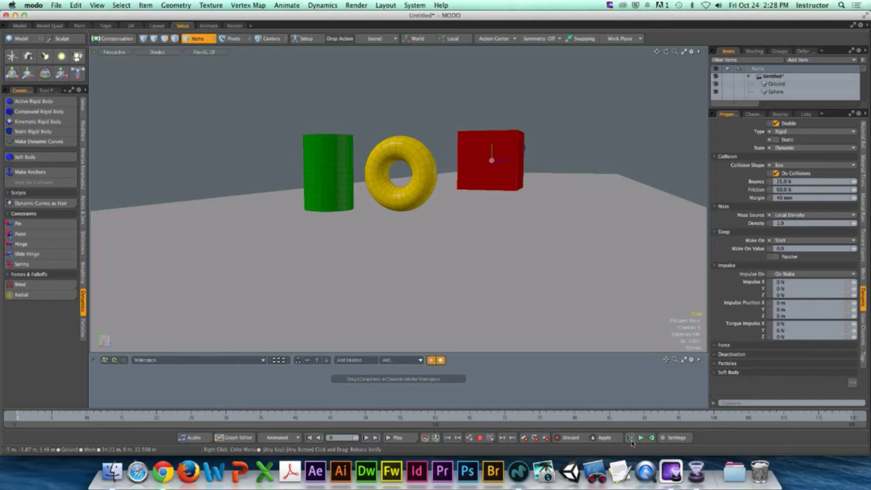
# Step: Set the cube's Bounce to 0% and test the change by running the simulation
pyautogui.click(789, 182)
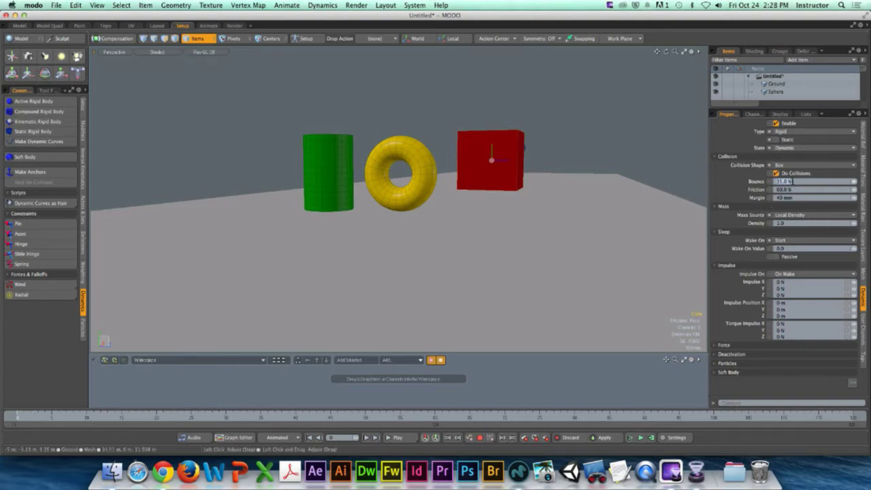
pyautogui.write('0')
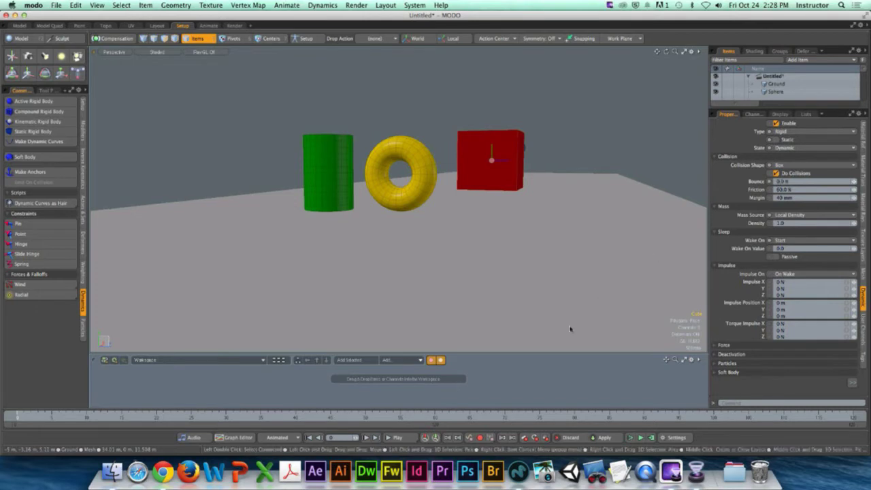
pyautogui.click(630, 437)
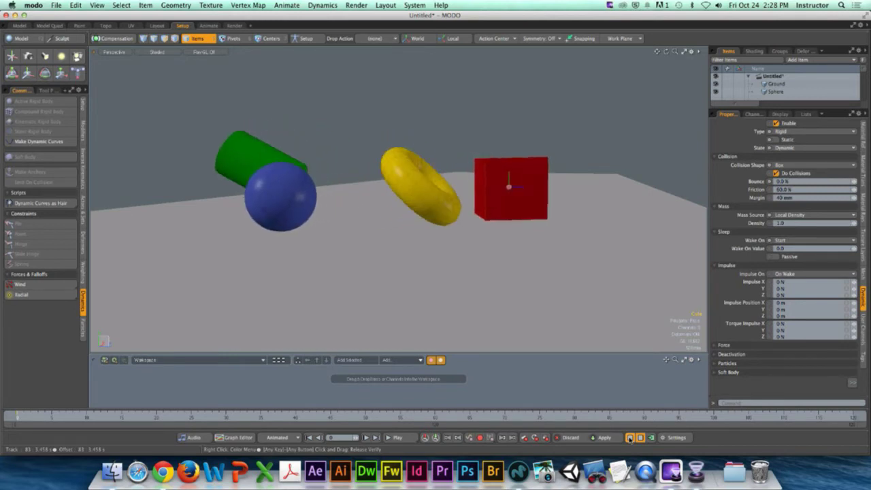
pyautogui.click(630, 437)
# Step: Set the cube's Density to 10 in its dynamics properties and run the simulation to test the heavier cube
pyautogui.click(506, 140)
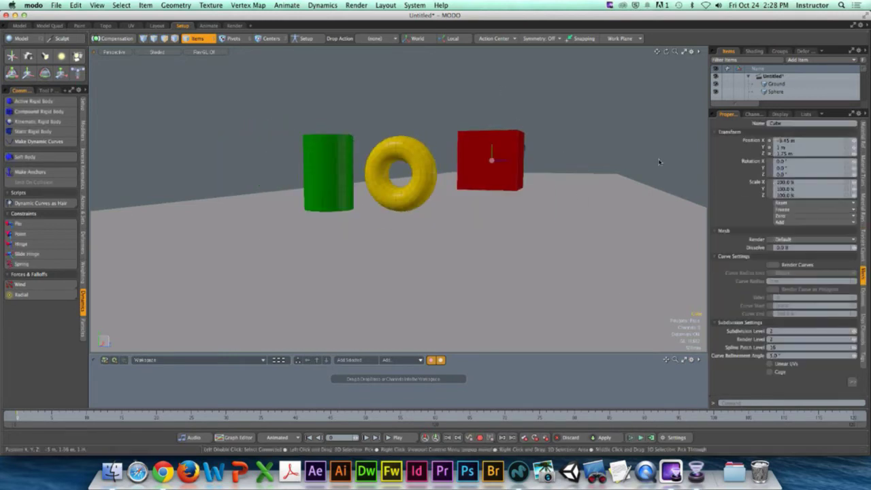
pyautogui.click(863, 300)
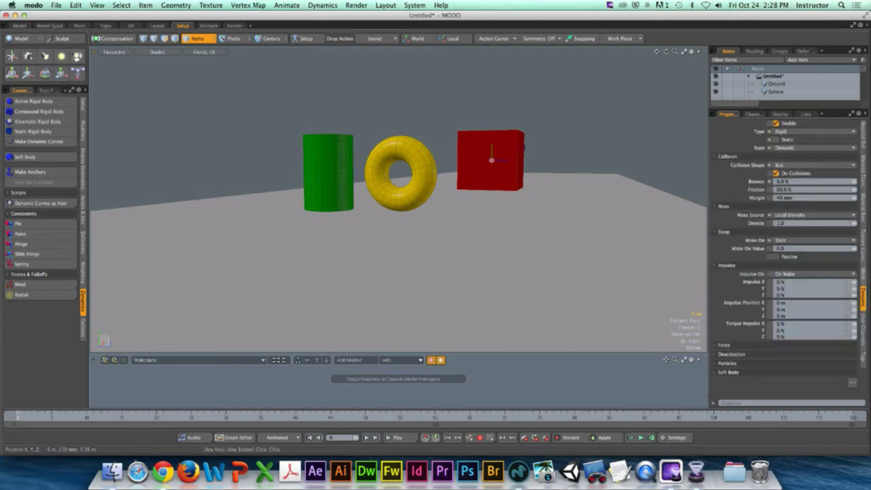
pyautogui.click(786, 223)
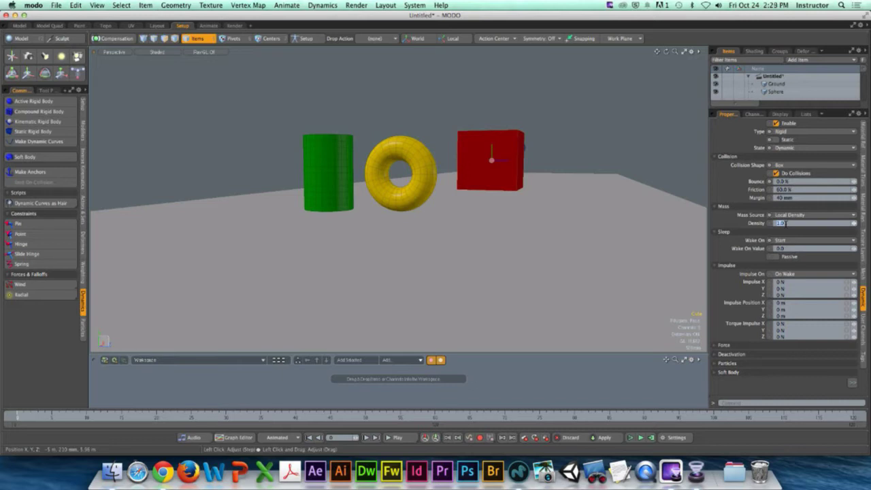
pyautogui.write('1')
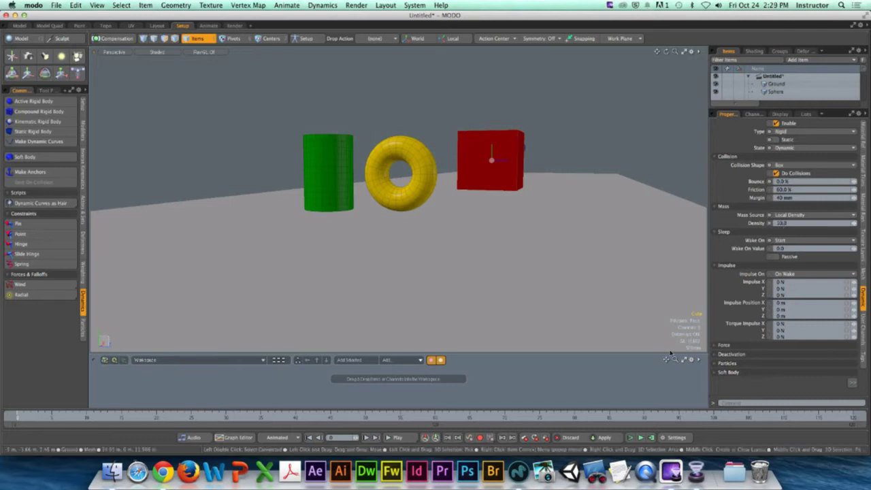
pyautogui.click(630, 438)
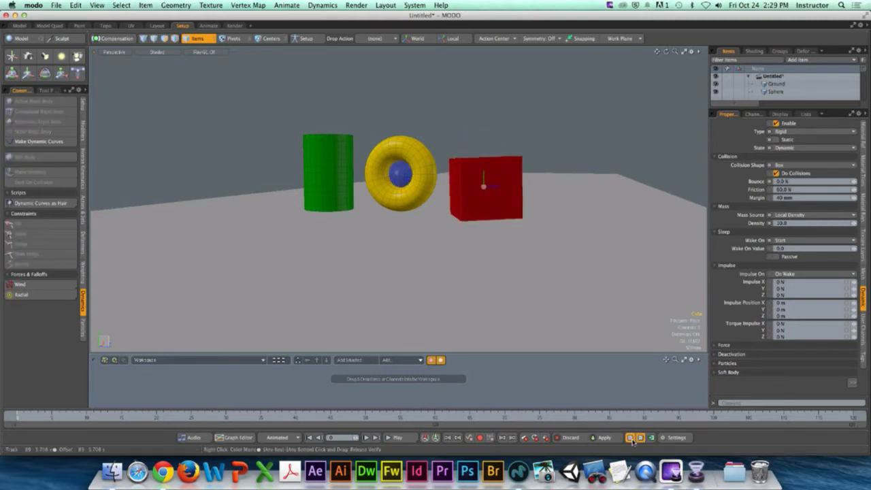
pyautogui.click(630, 438)
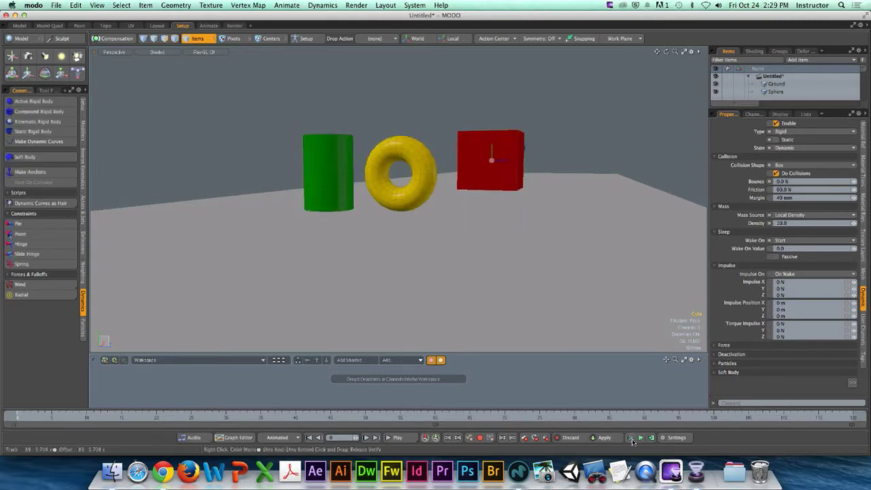
# Step: Try a Bounce of 0% on the ground plane and run the simulation to check the cube's landing
pyautogui.click(602, 183)
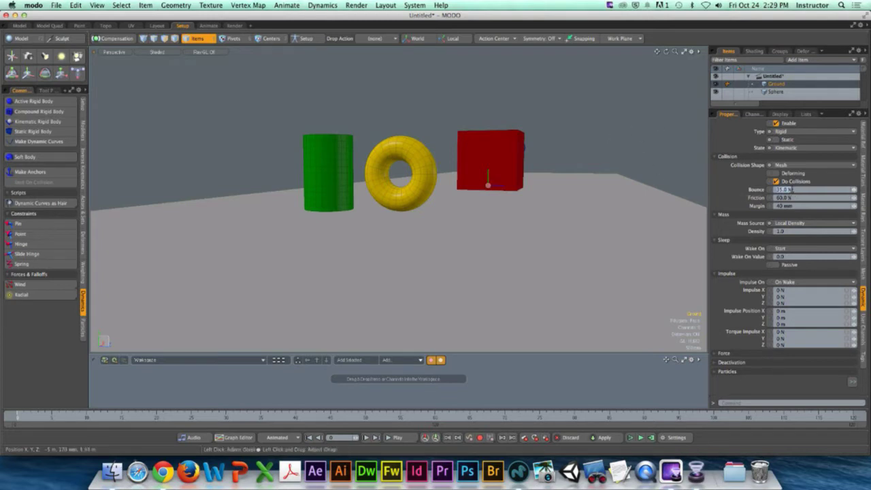
pyautogui.moveTo(793, 189); pyautogui.dragTo(762, 190)
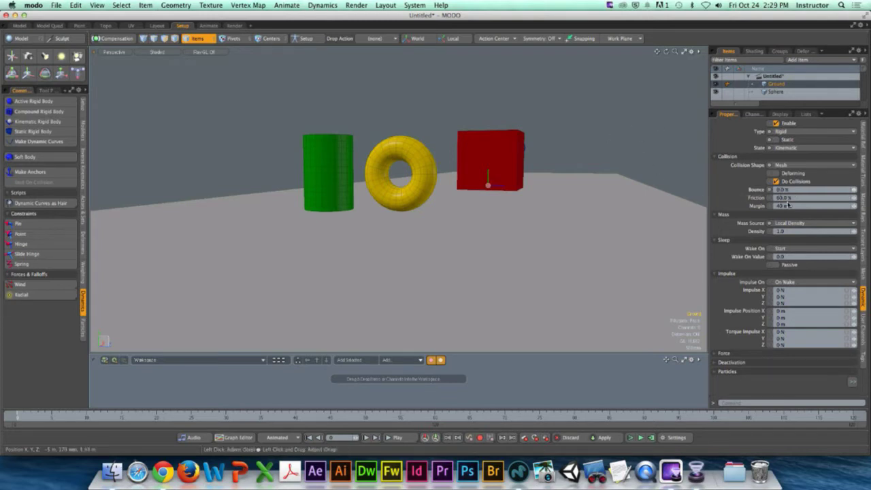
pyautogui.click(631, 438)
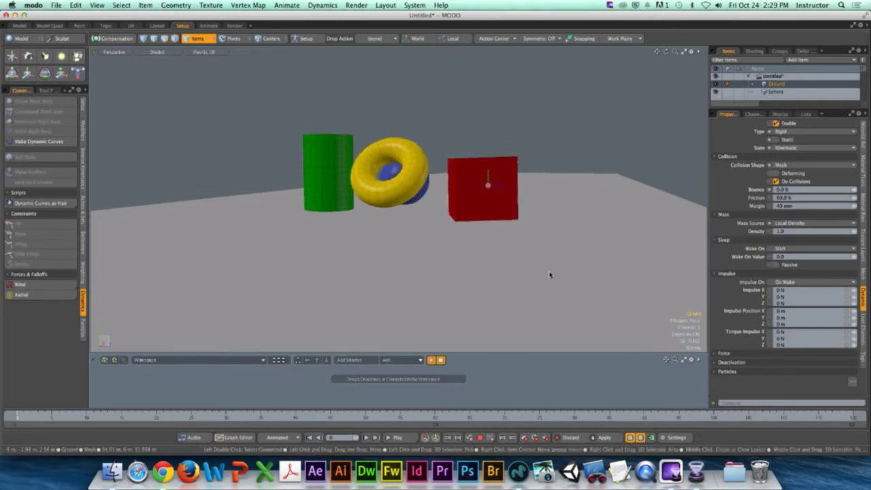
pyautogui.keyDown('alt'); pyautogui.moveTo(594, 172); pyautogui.dragTo(408, 245); pyautogui.keyUp('alt')
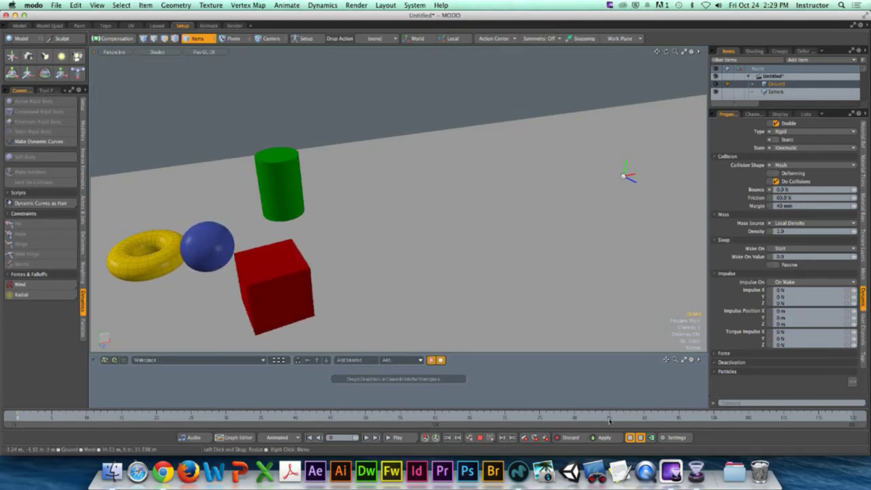
pyautogui.click(630, 437)
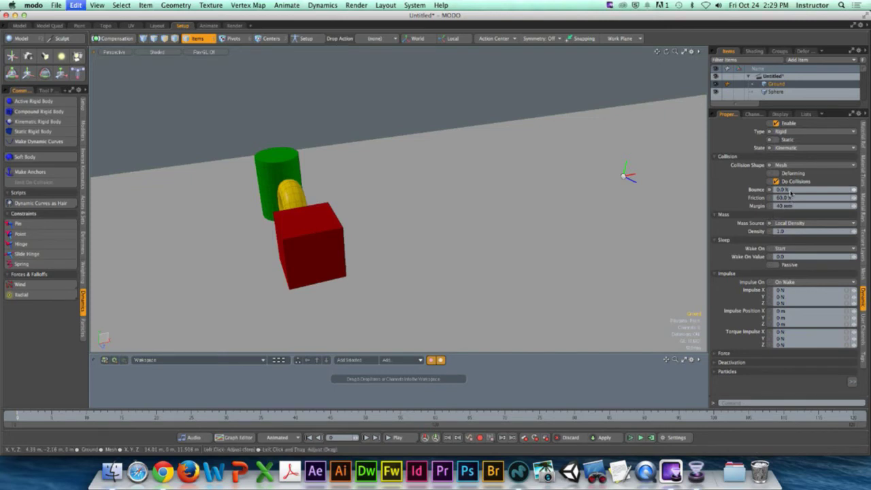
# Step: Run and stop the simulation from a wider view of the whole ground plane to examine the cube's landing
pyautogui.keyDown('alt'); pyautogui.moveTo(638, 227); pyautogui.dragTo(485, 235); pyautogui.keyUp('alt')
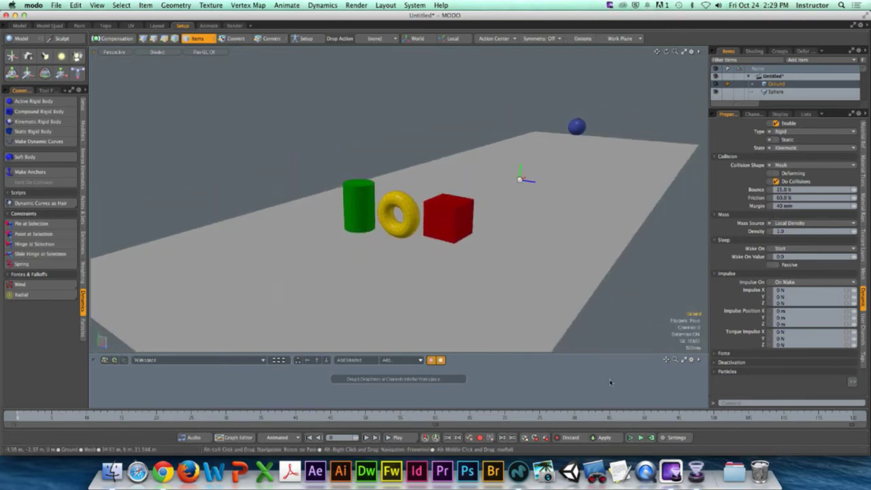
pyautogui.click(631, 437)
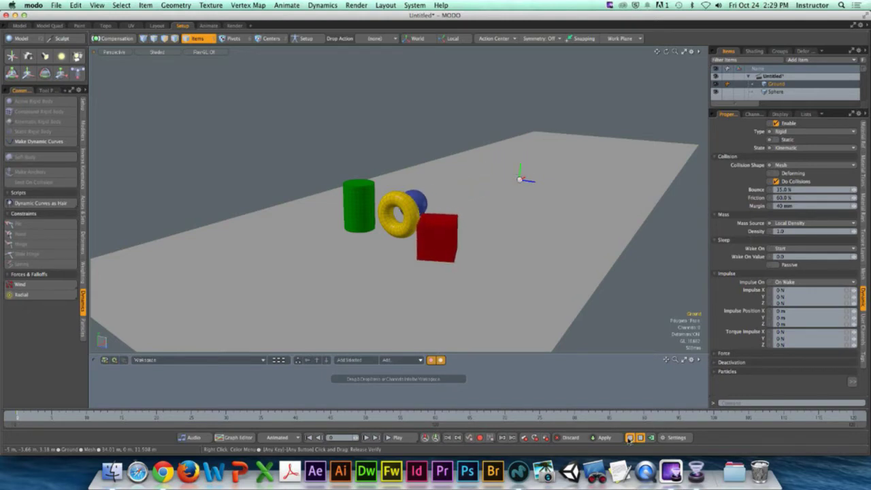
pyautogui.click(629, 438)
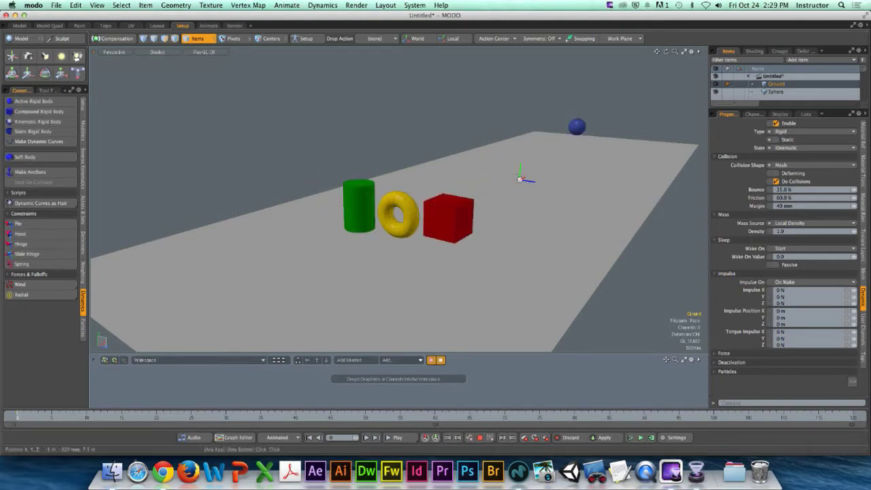
# Step: Set the cube's Angular Damping to 50% in its Force properties and run the simulation to test it
pyautogui.click(726, 273)
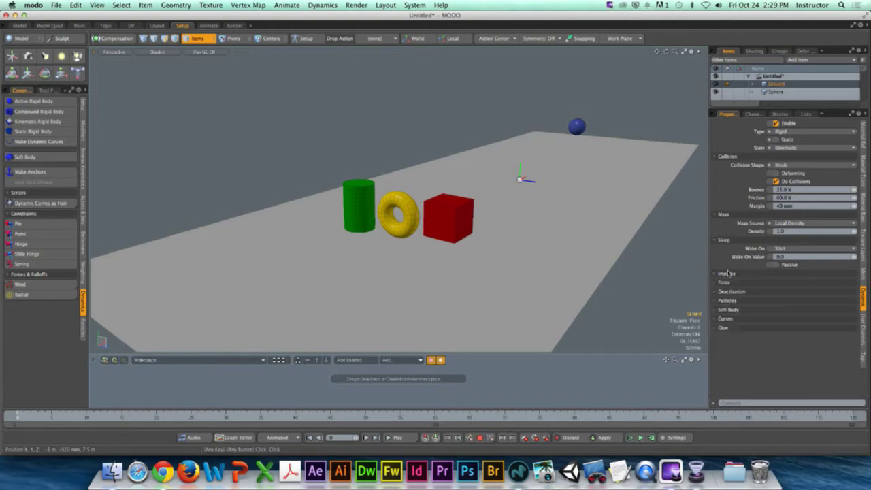
pyautogui.click(722, 281)
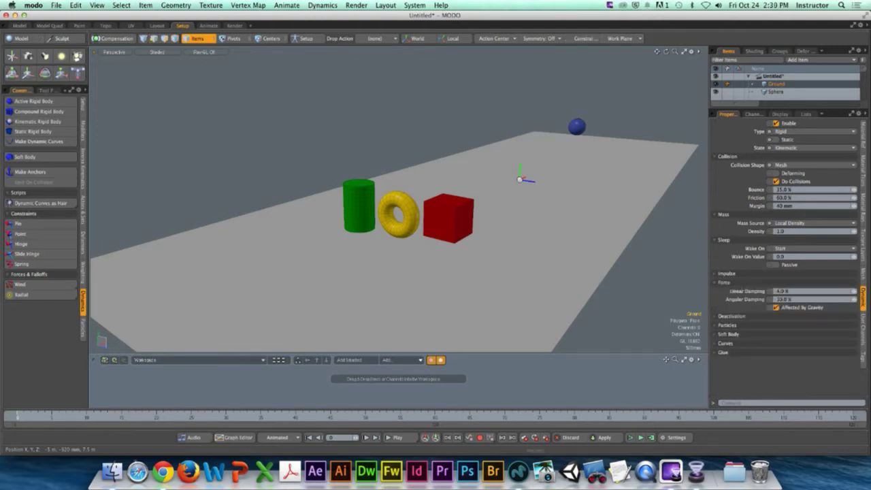
pyautogui.click(449, 218)
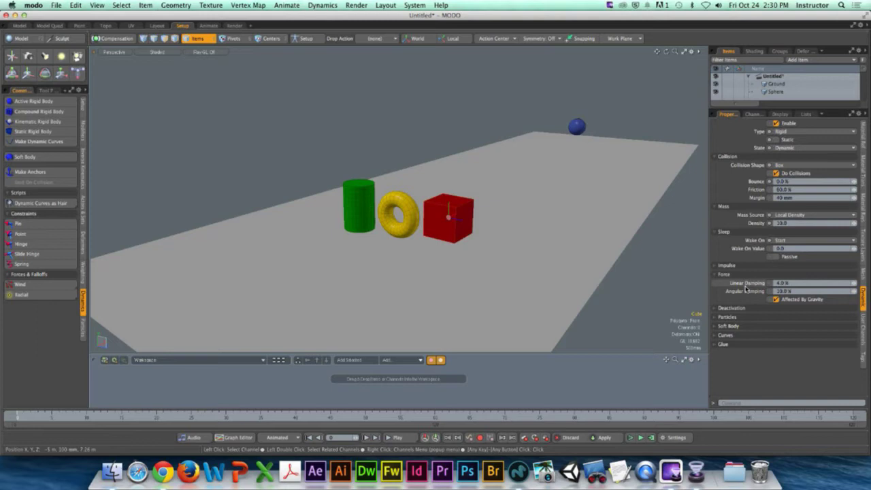
pyautogui.click(803, 291)
pyautogui.press('Return')
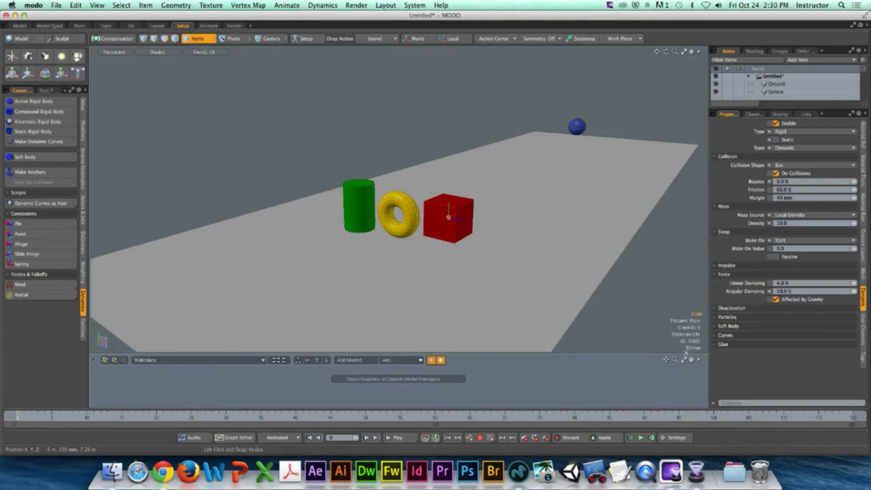
pyautogui.click(630, 438)
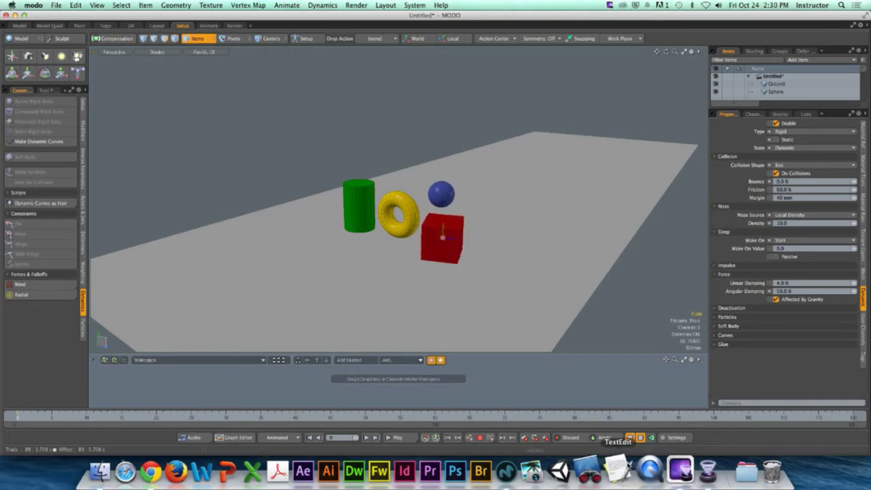
pyautogui.click(630, 438)
# Step: Set the cube's Linear Damping to 50% and test the change by running the simulation
pyautogui.click(777, 282)
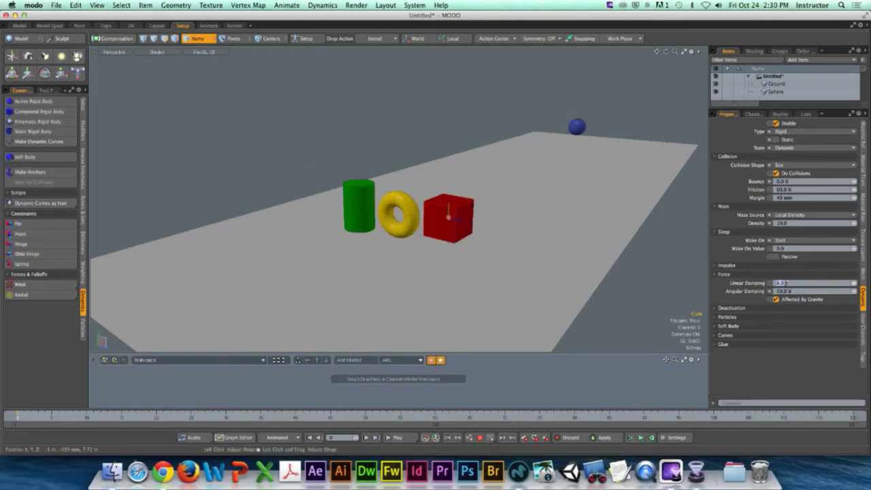
pyautogui.write('10')
pyautogui.click(630, 437)
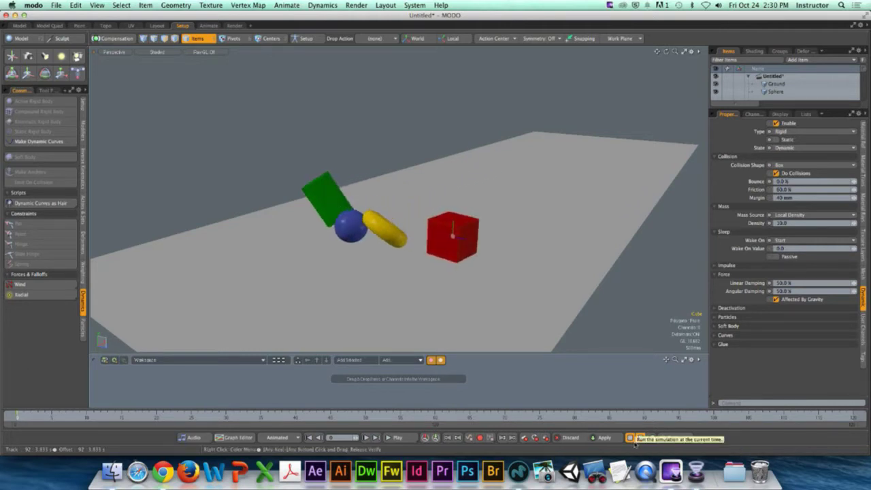
pyautogui.click(630, 437)
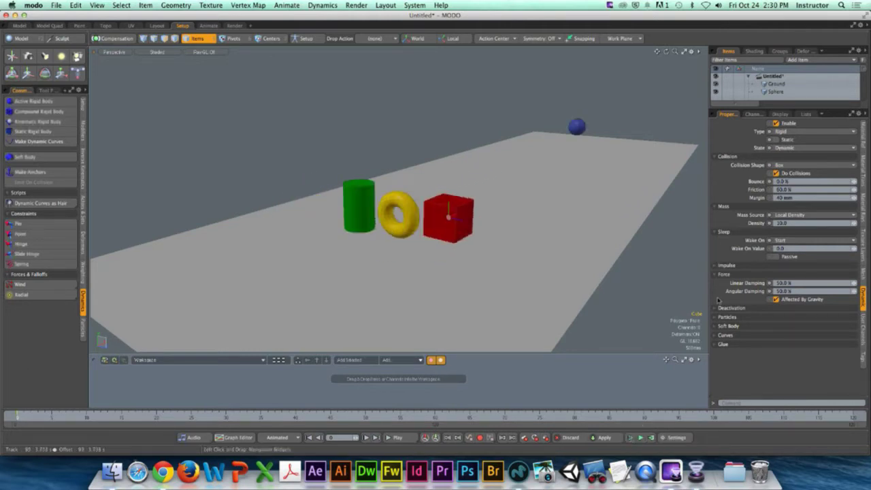
# Step: Set the cube's Friction to 100% and run the simulation to check its effect
pyautogui.click(799, 188)
pyautogui.write('20')
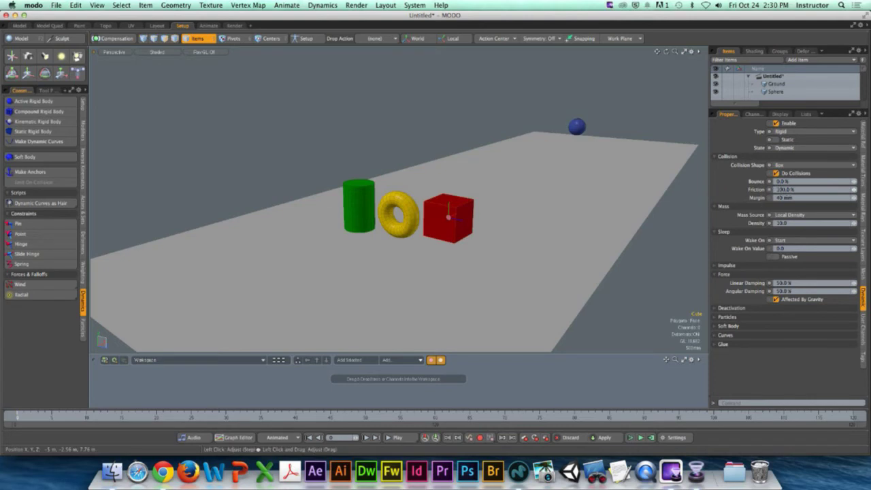
pyautogui.click(630, 438)
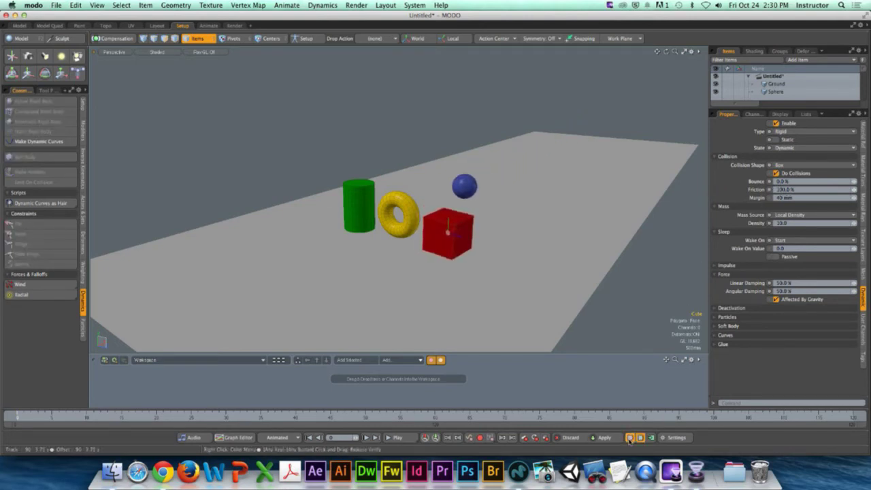
# Step: Switch the cube's Mass Source to Local Mass with a mass of 200 kg and run the simulation to test it
pyautogui.click(630, 437)
pyautogui.click(809, 215)
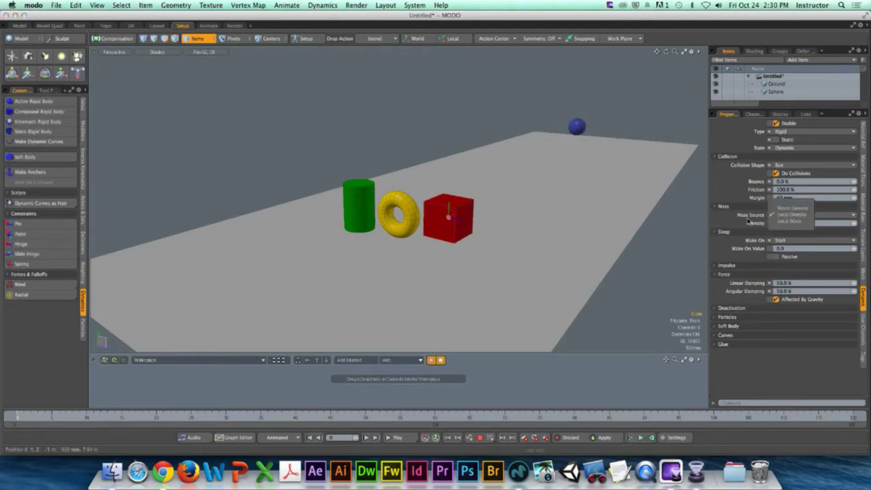
pyautogui.click(784, 222)
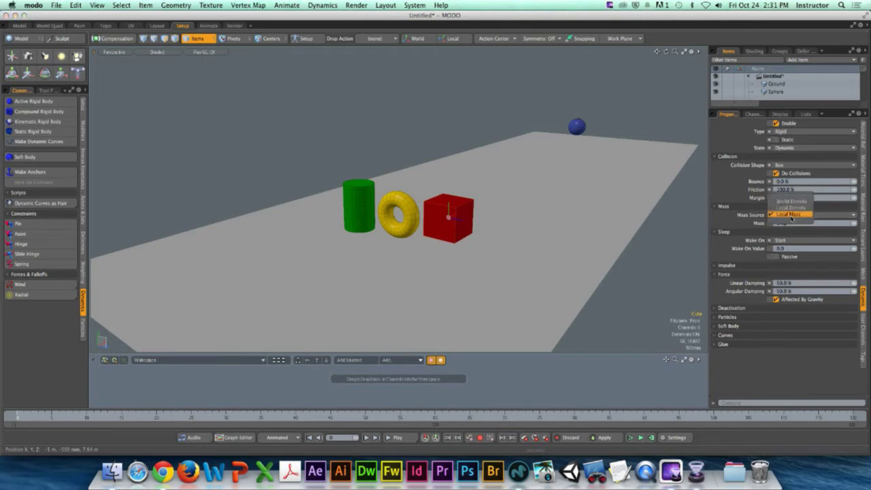
pyautogui.doubleClick(791, 223)
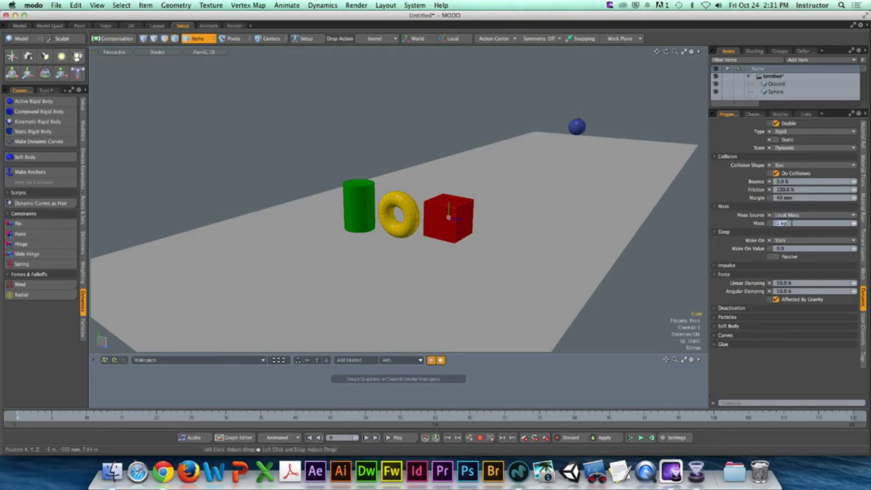
pyautogui.write('200')
pyautogui.click(631, 439)
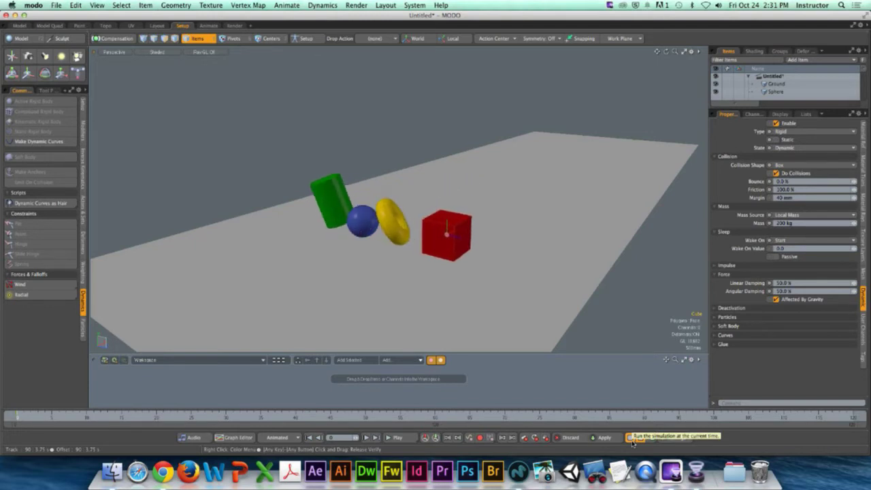
pyautogui.click(633, 439)
# Step: Test the simulation with the cube's Friction at 0%, and return the friction to 100%
pyautogui.click(796, 189)
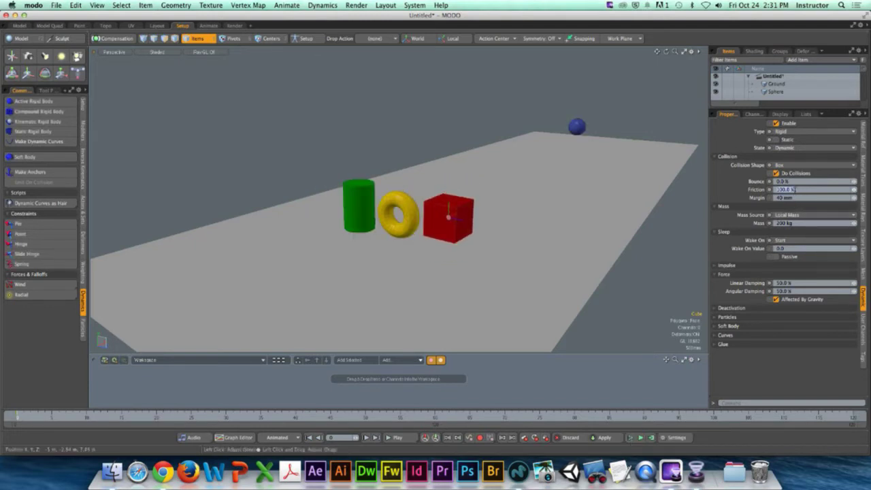
pyautogui.write('0')
pyautogui.press('Return')
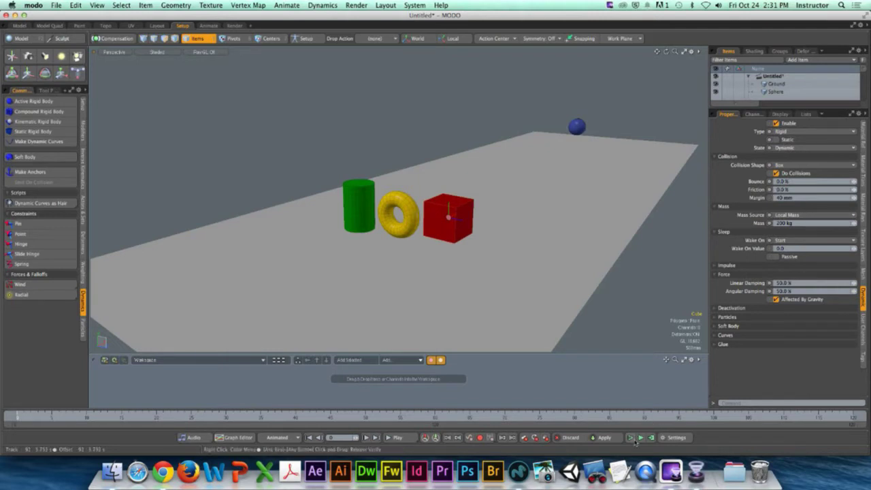
pyautogui.click(631, 438)
pyautogui.click(632, 439)
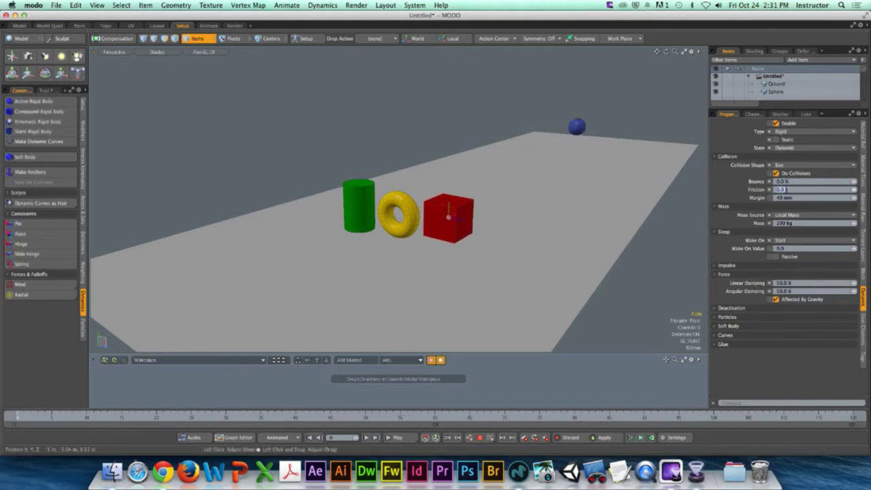
pyautogui.write('100')
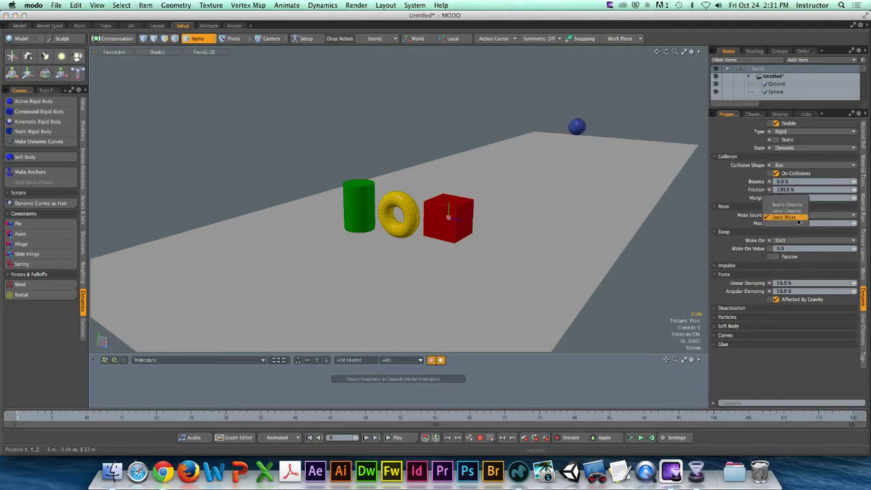
# Step: Set the cube's Mass Source to World Density and run the simulation to test it
pyautogui.click(787, 204)
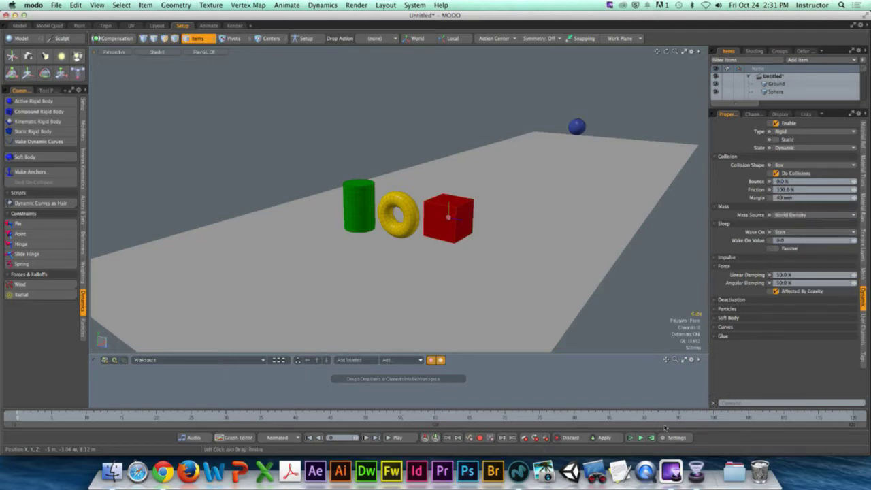
pyautogui.click(630, 437)
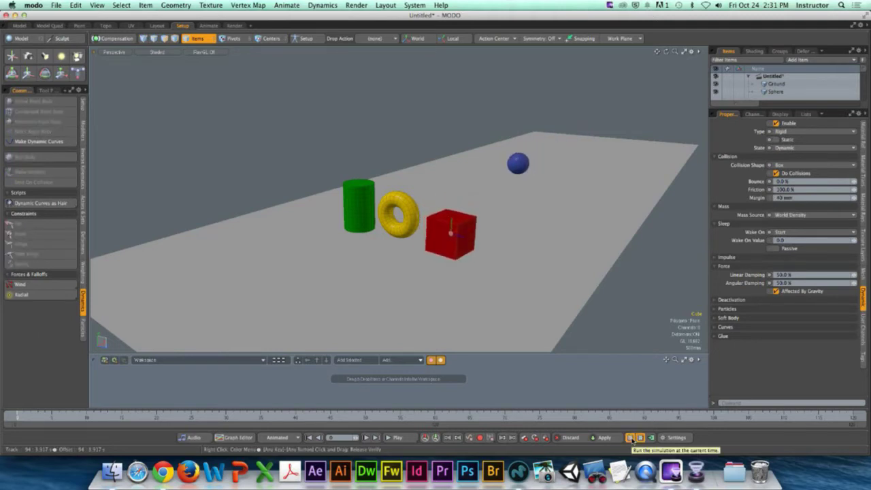
# Step: Set the cube's Mass Source to Local Mass with a mass of 226.796 kg
pyautogui.click(801, 215)
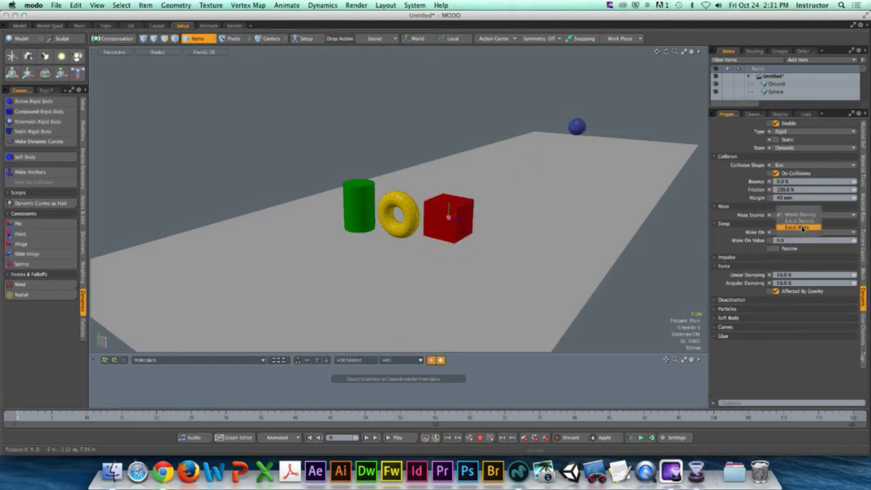
pyautogui.click(801, 227)
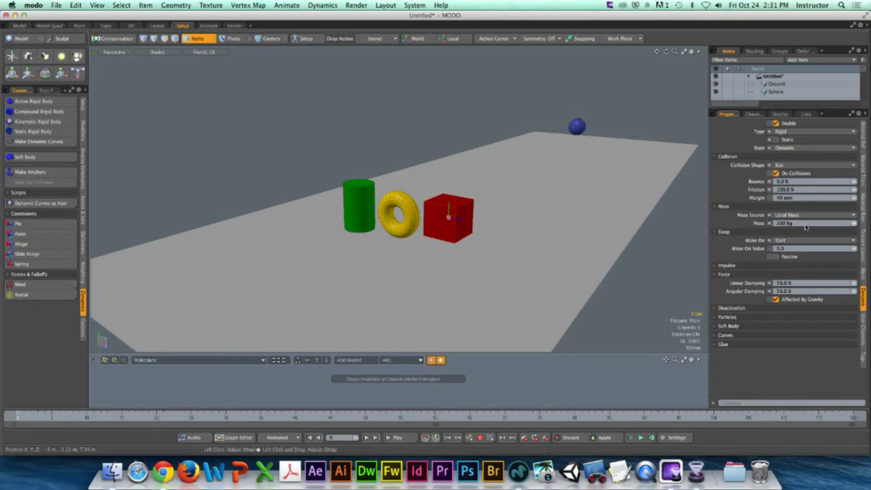
pyautogui.click(801, 223)
pyautogui.write('10')
# Step: Run the simulation with the cube's Affected By Gravity option disabled, and re-enable the option
pyautogui.click(631, 439)
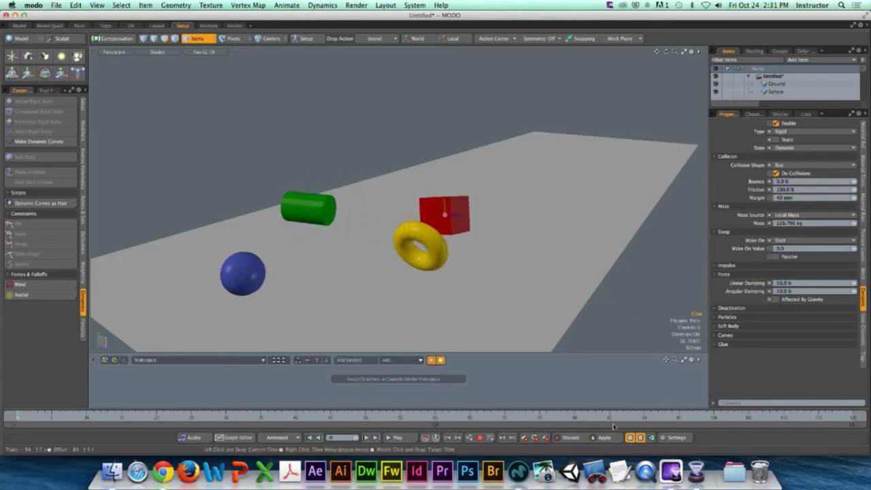
pyautogui.click(631, 439)
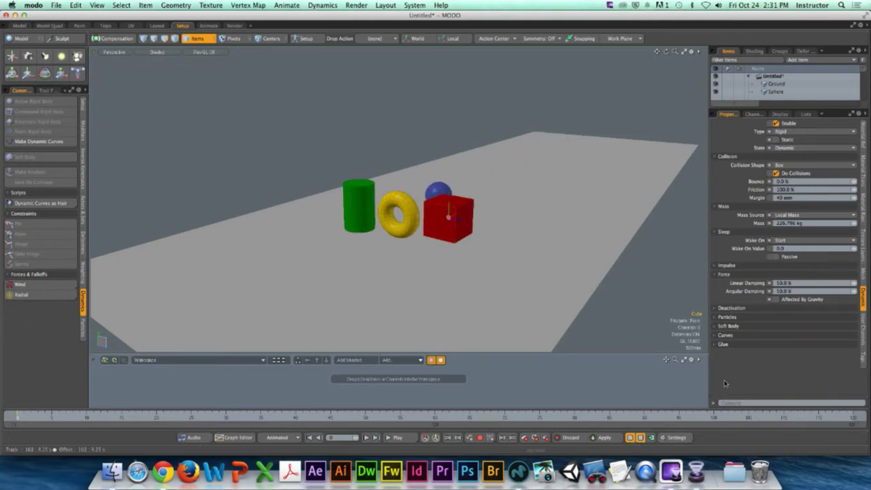
pyautogui.keyDown('alt'); pyautogui.moveTo(578, 277); pyautogui.dragTo(544, 251); pyautogui.keyUp('alt')
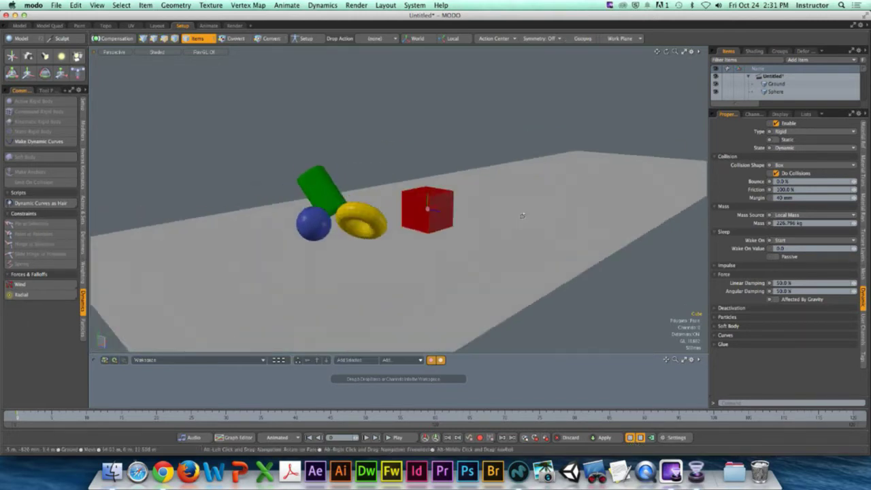
pyautogui.click(776, 299)
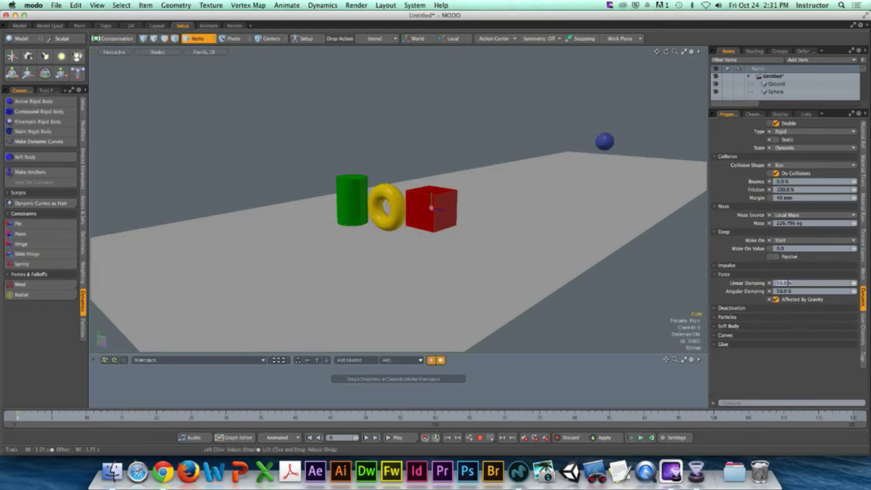
# Step: Set the cube's Linear Damping to 4% and Angular Damping to 10%, and run the simulation to test them
pyautogui.write('0')
pyautogui.press('Tab')
pyautogui.click(633, 438)
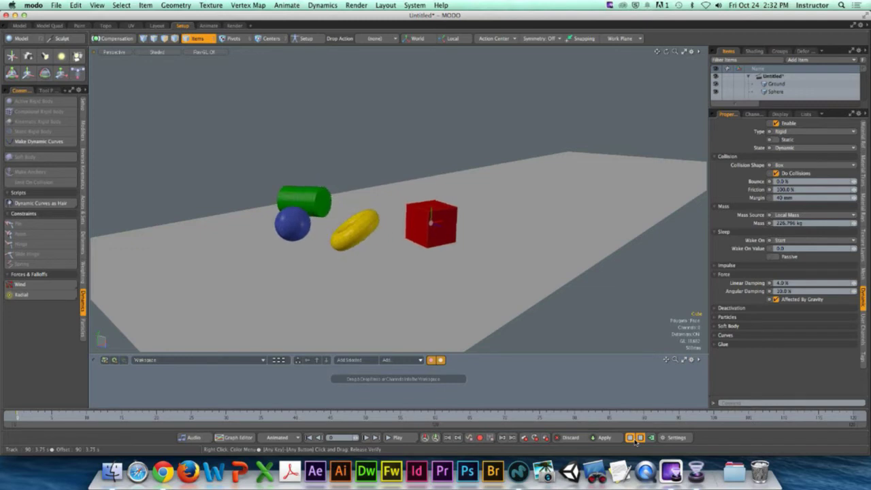
pyautogui.click(633, 438)
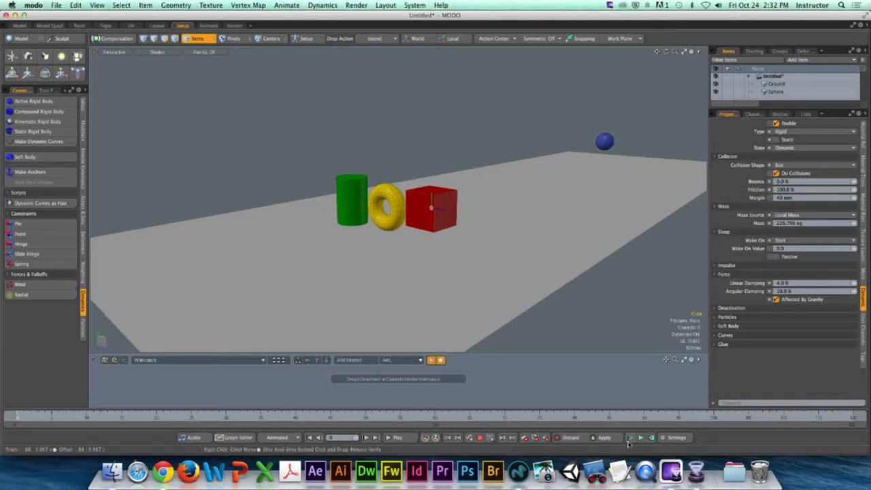
pyautogui.click(630, 439)
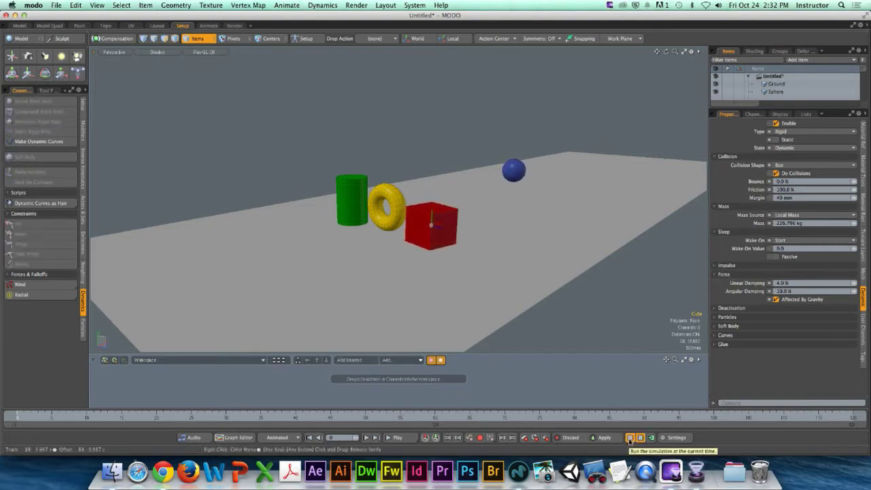
# Step: Set the ground's Linear Damping to 10% and run the simulation, with its Glue settings expanded
pyautogui.click(582, 252)
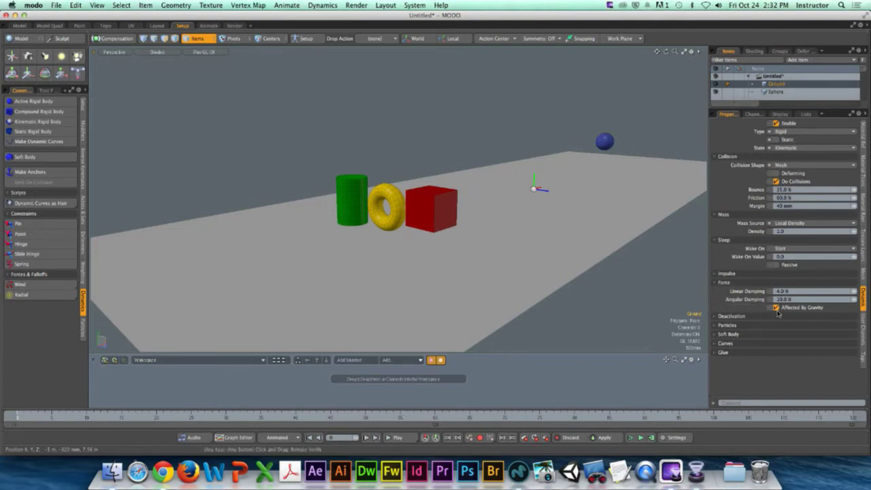
pyautogui.click(721, 351)
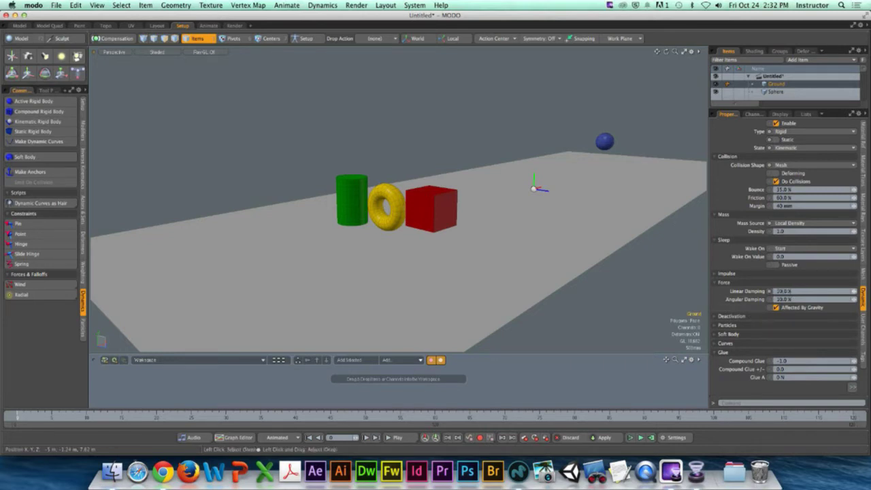
pyautogui.click(630, 437)
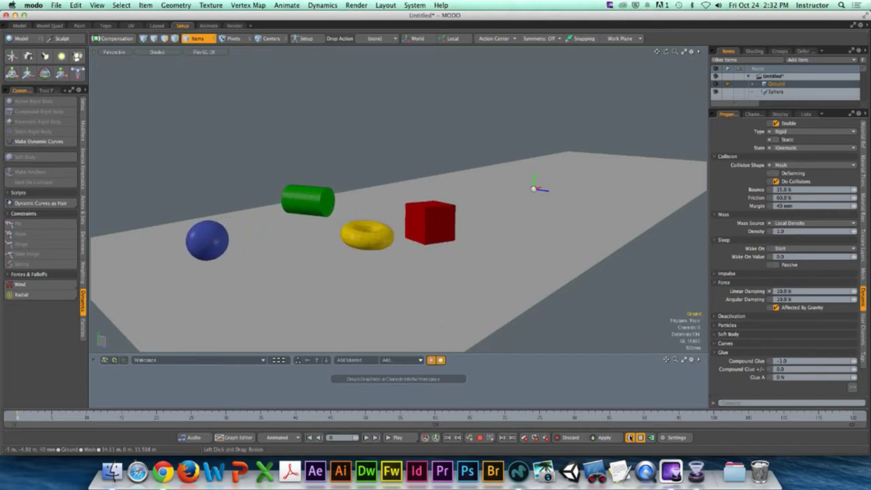
pyautogui.click(629, 437)
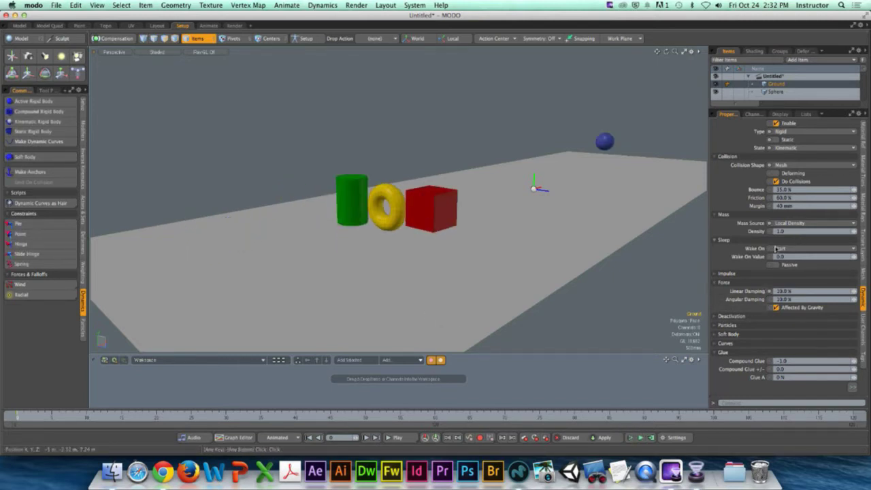
# Step: Test the ground's Passive sleep option in the simulation, and disable it again
pyautogui.click(776, 264)
pyautogui.click(630, 437)
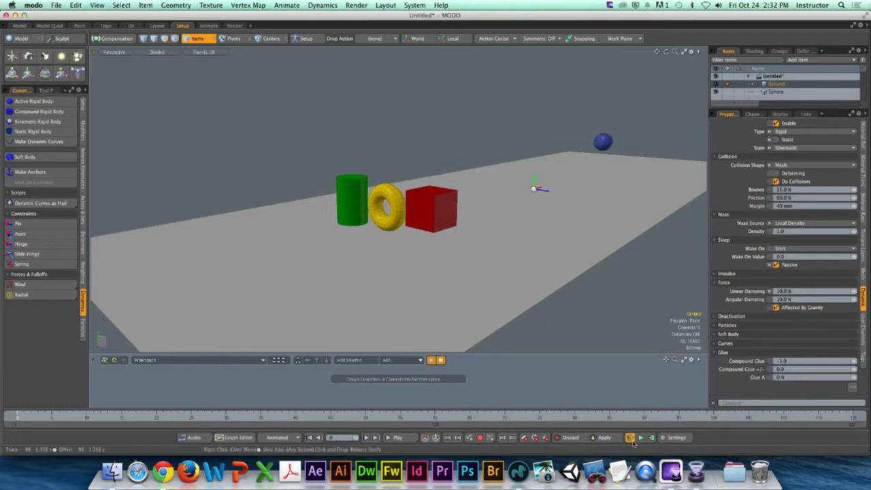
pyautogui.click(629, 437)
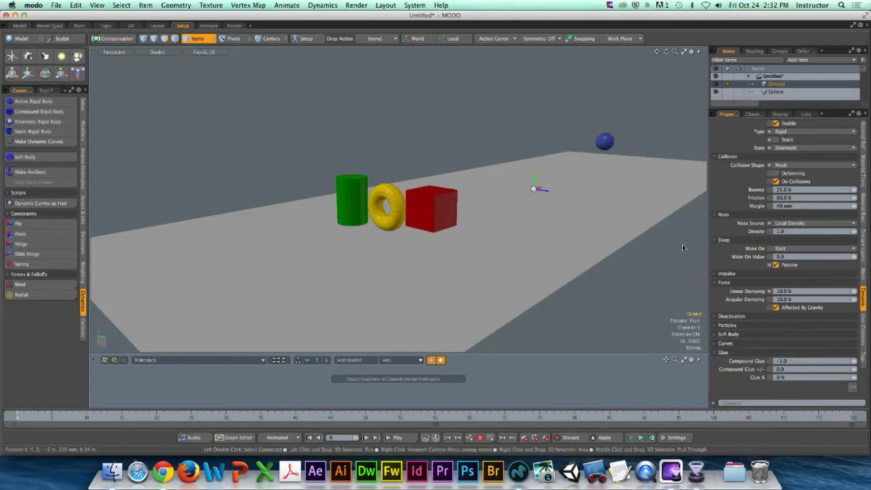
pyautogui.click(776, 264)
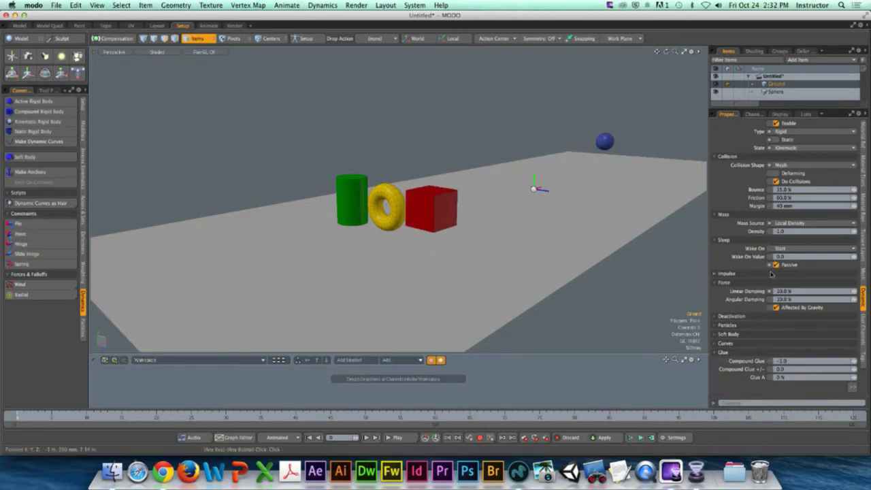
# Step: Set the ground's Angular Damping to 1% and run the simulation to check its effect
pyautogui.click(792, 300)
pyautogui.write('2')
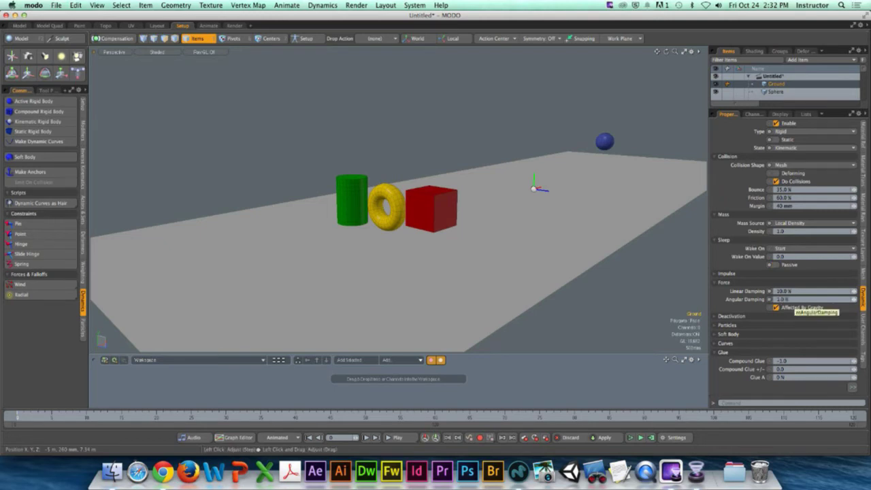
pyautogui.click(630, 438)
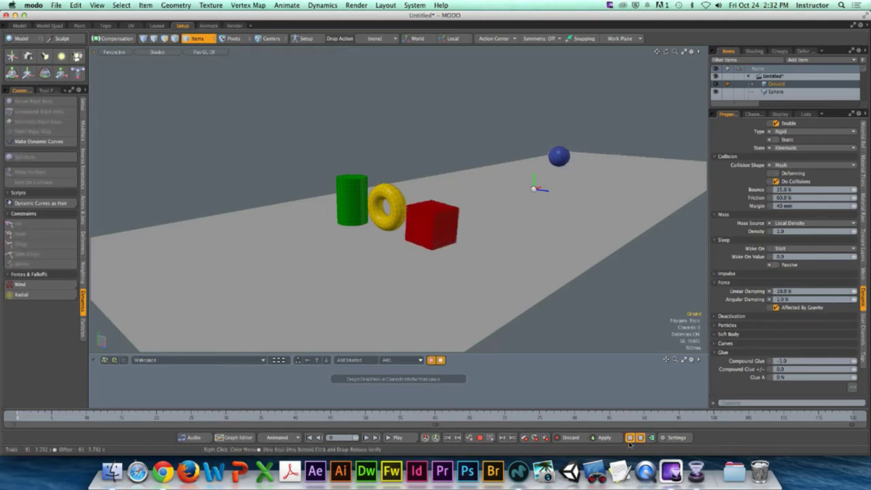
pyautogui.click(630, 438)
# Step: Set the cube's Angular Damping to 1% and test the change by running the simulation
pyautogui.click(445, 206)
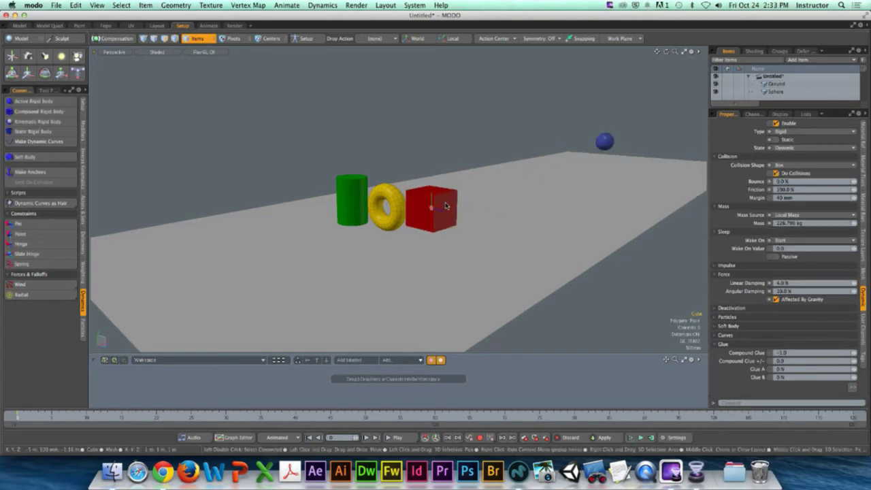
pyautogui.click(793, 291)
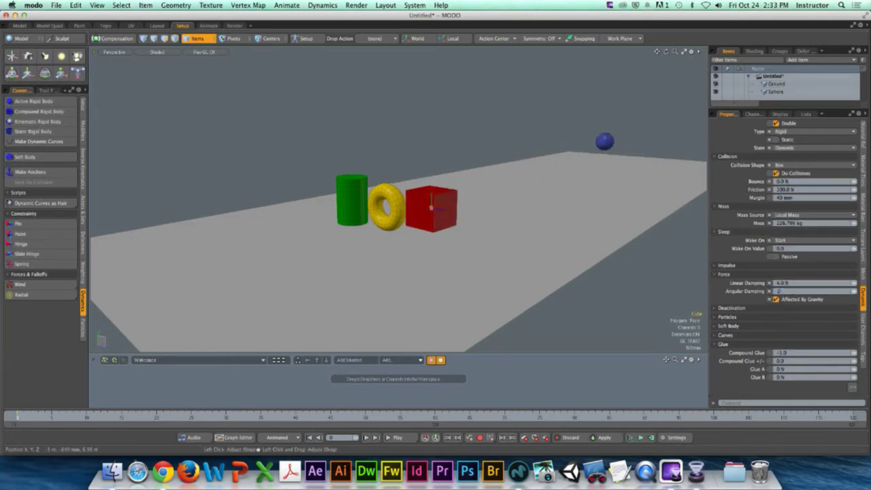
pyautogui.click(630, 438)
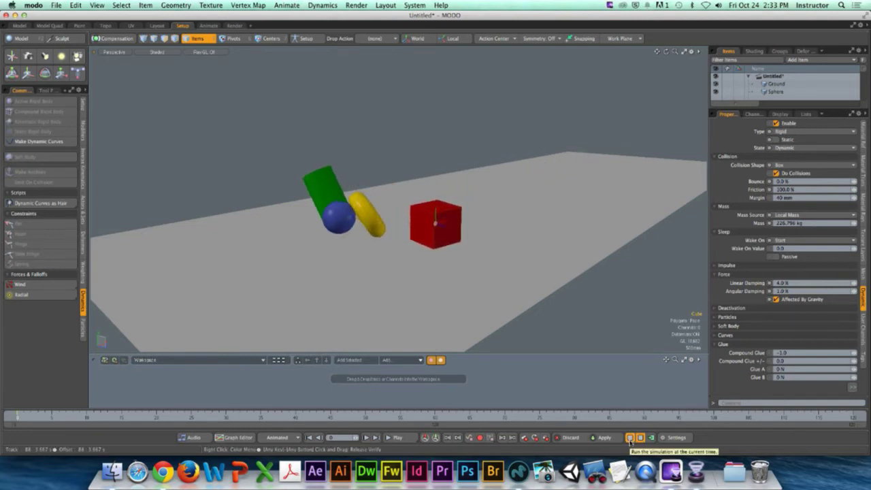
pyautogui.click(631, 437)
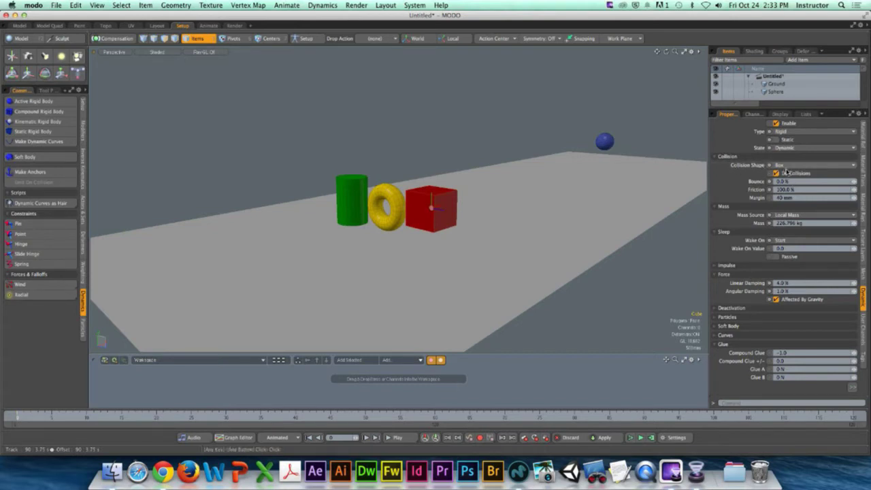
# Step: Run and stop the simulation from a rotated view to examine how the sphere strikes the objects
pyautogui.keyDown('alt'); pyautogui.moveTo(430, 204); pyautogui.dragTo(470, 206); pyautogui.keyUp('alt')
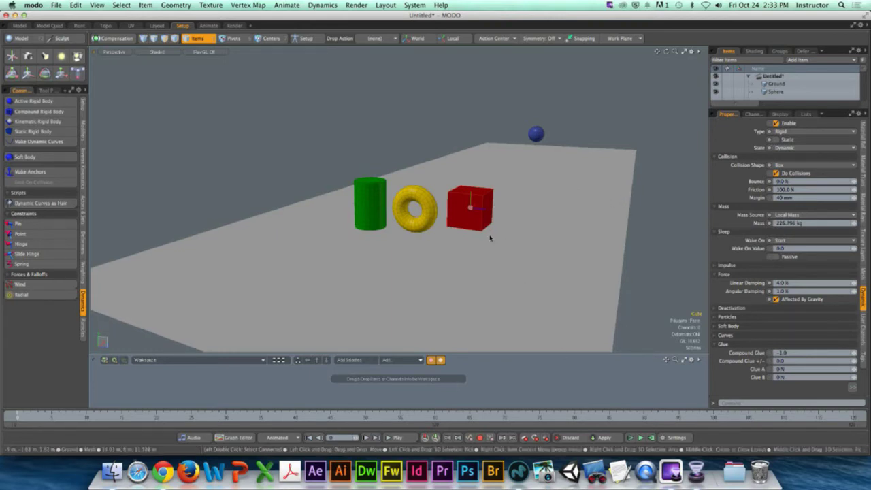
pyautogui.click(630, 437)
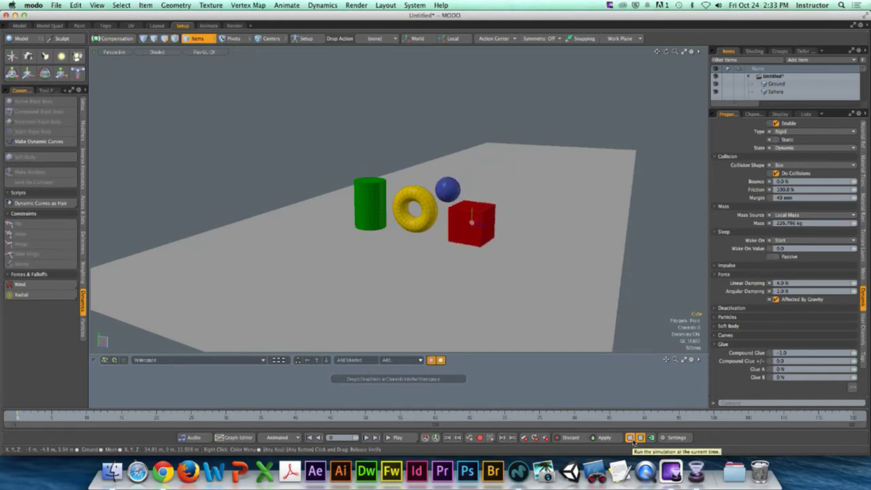
pyautogui.click(630, 438)
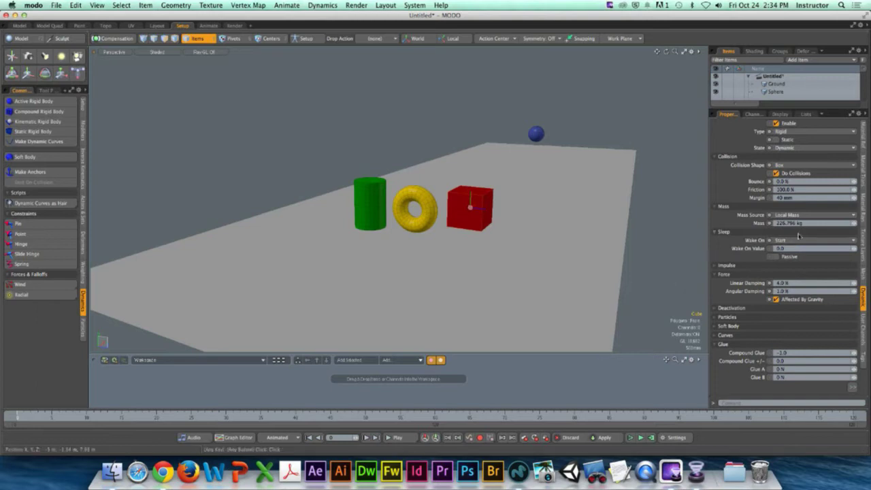
# Step: Set the cube's Collision Shape to Convex Decomposition and run the simulation, observing the impact from a rotated view
pyautogui.click(791, 165)
pyautogui.click(789, 190)
pyautogui.click(630, 437)
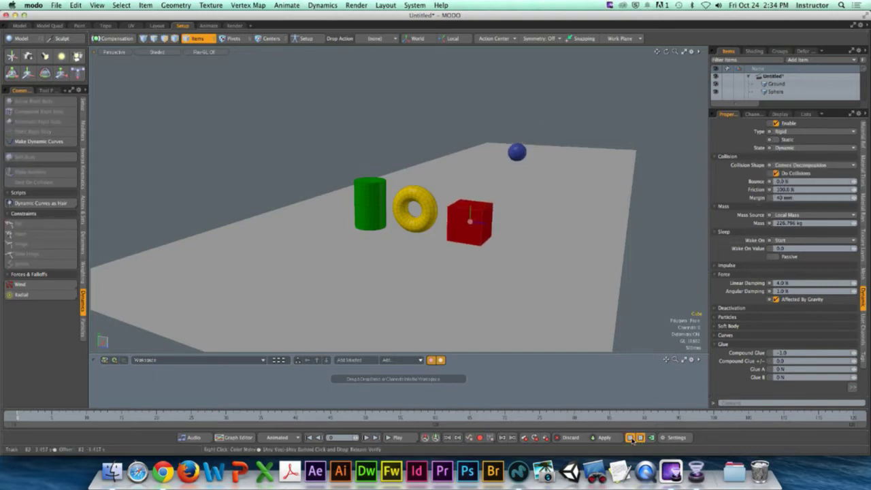
pyautogui.keyDown('alt'); pyautogui.moveTo(585, 296); pyautogui.dragTo(496, 250); pyautogui.keyUp('alt')
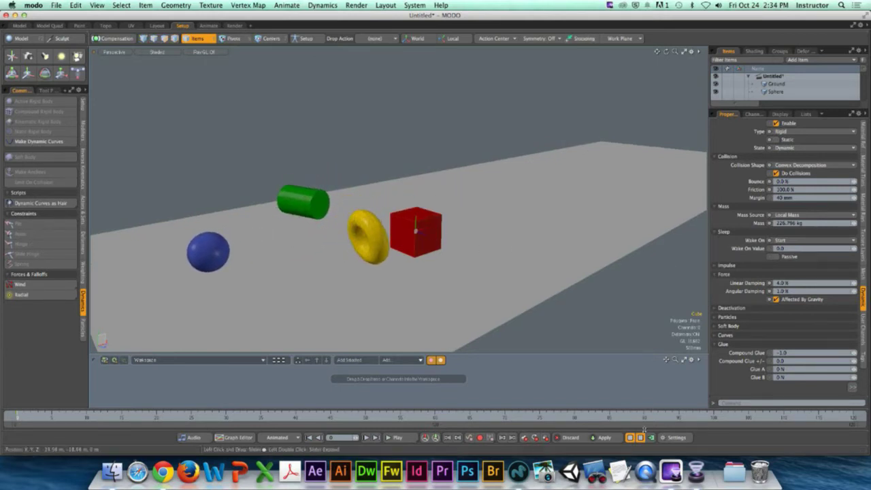
# Step: Set the cube's Collision Shape to Hull and test it by running and stopping the simulation
pyautogui.click(799, 165)
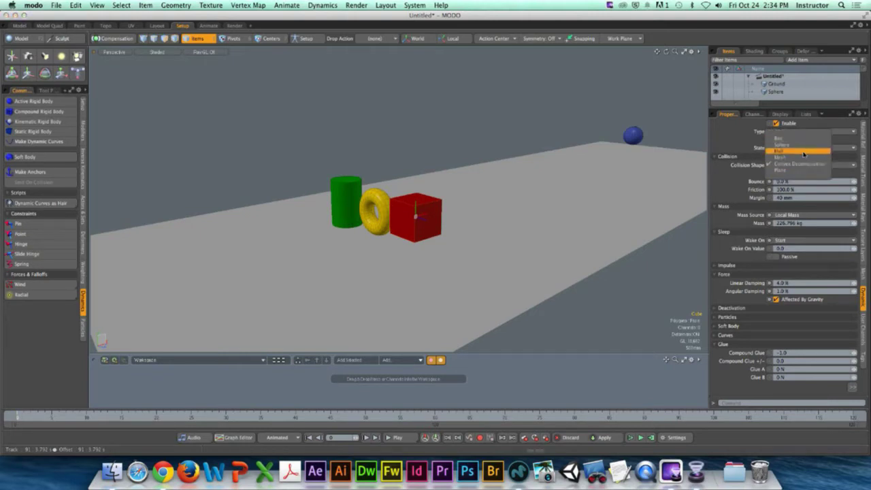
pyautogui.click(804, 154)
pyautogui.click(631, 438)
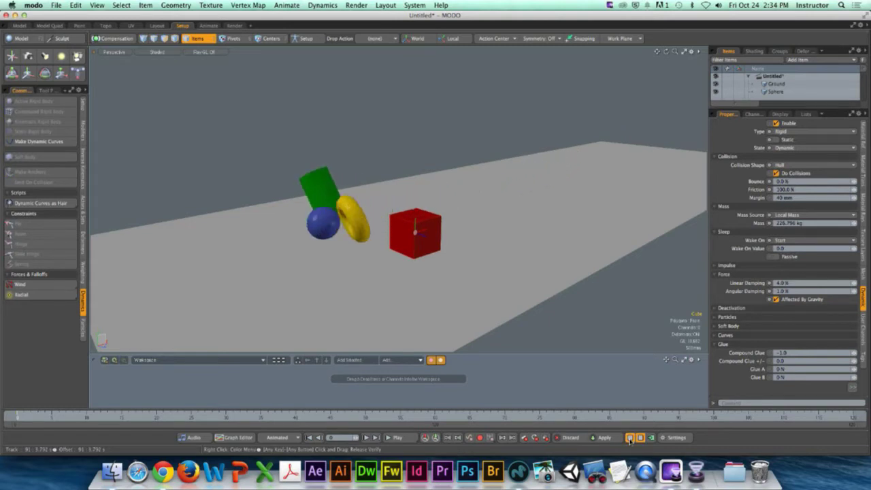
pyautogui.click(630, 437)
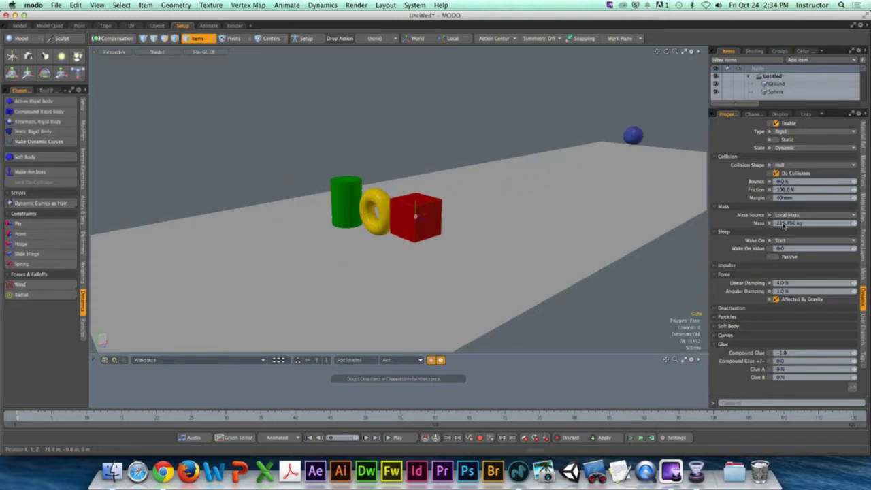
# Step: Switch the cube's Collision Shape to Box and run the simulation briefly to check it
pyautogui.click(809, 165)
pyautogui.click(782, 147)
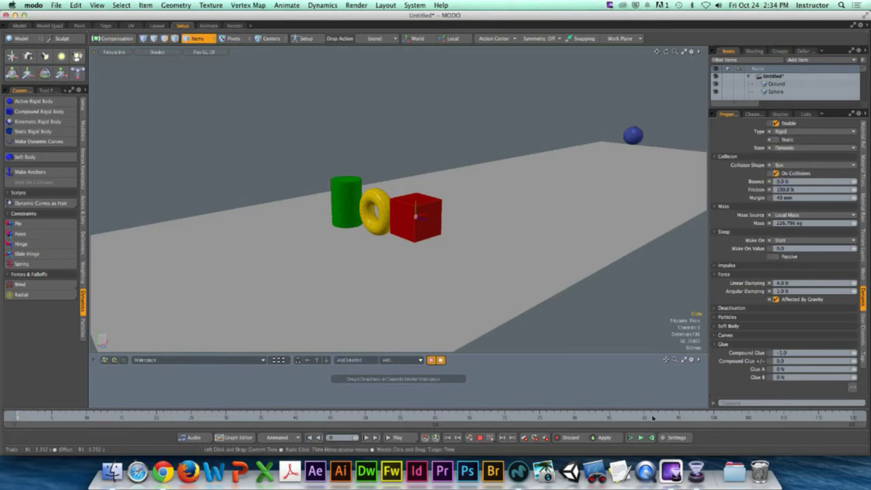
pyautogui.click(630, 437)
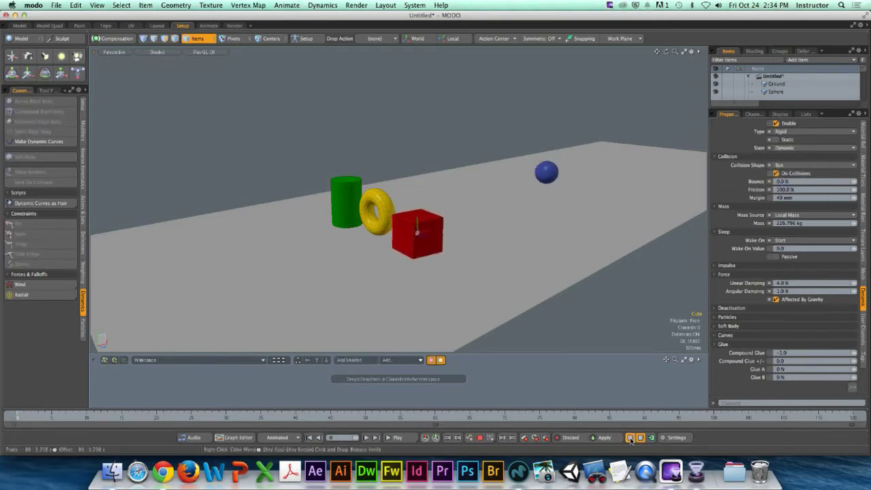
pyautogui.click(630, 437)
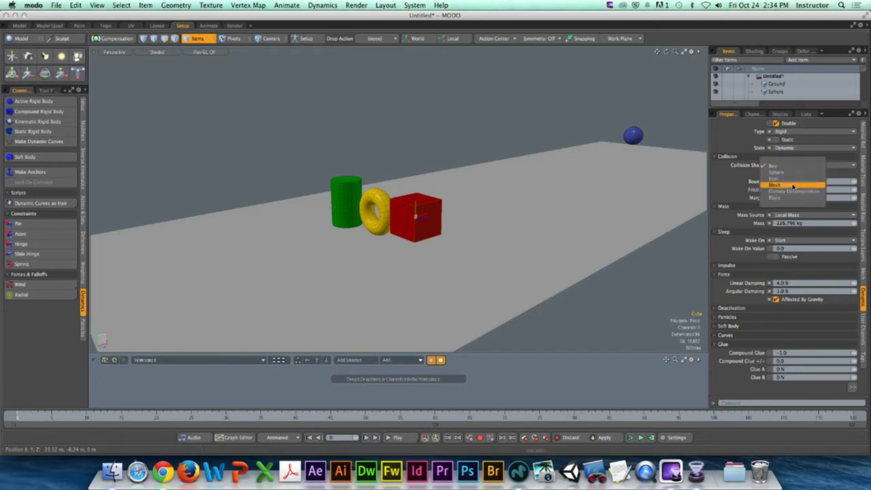
# Step: Set the cube's Collision Shape to Mesh and run the simulation to compare its behaviour
pyautogui.click(791, 185)
pyautogui.click(630, 437)
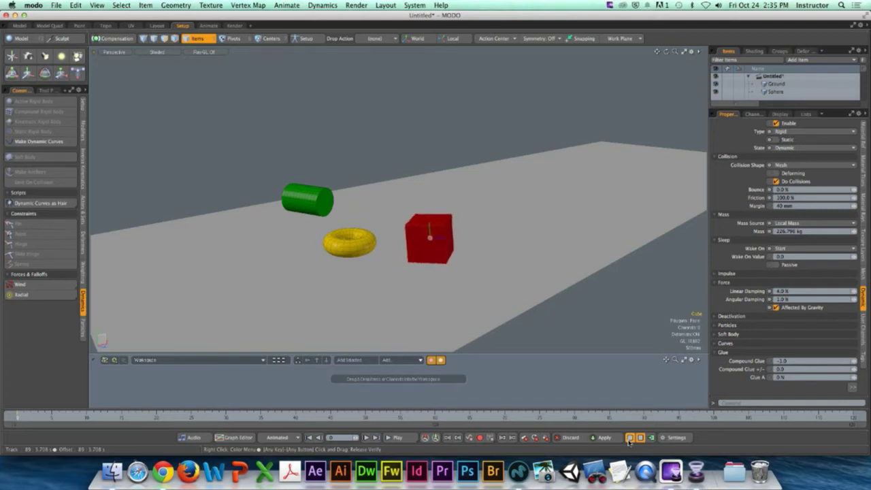
pyautogui.click(629, 438)
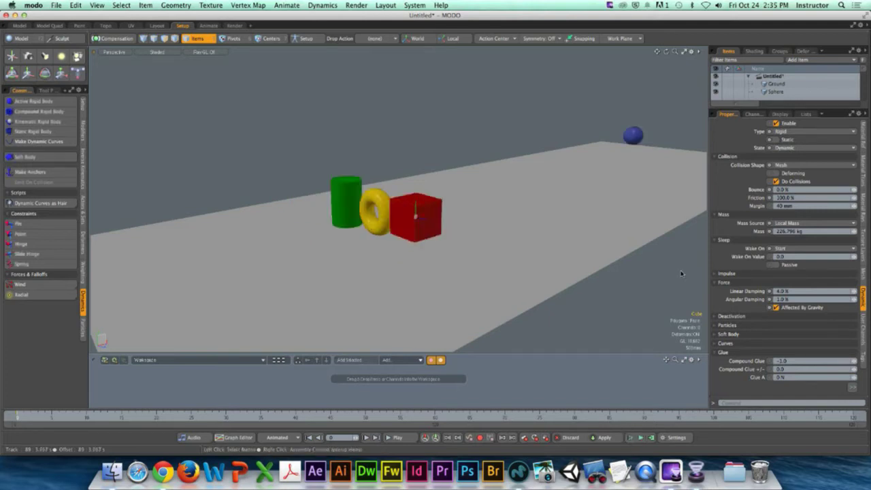
# Step: Try the Plane Collision Shape on the cube with a short simulation run
pyautogui.click(806, 167)
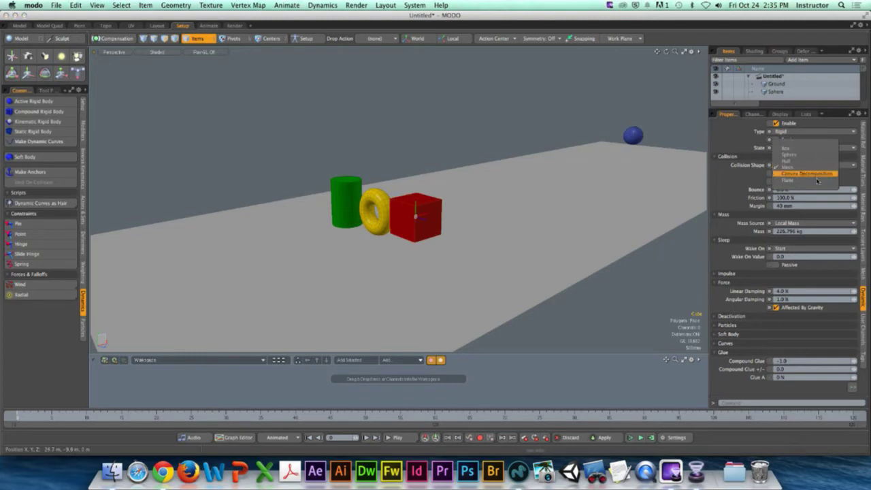
pyautogui.click(816, 185)
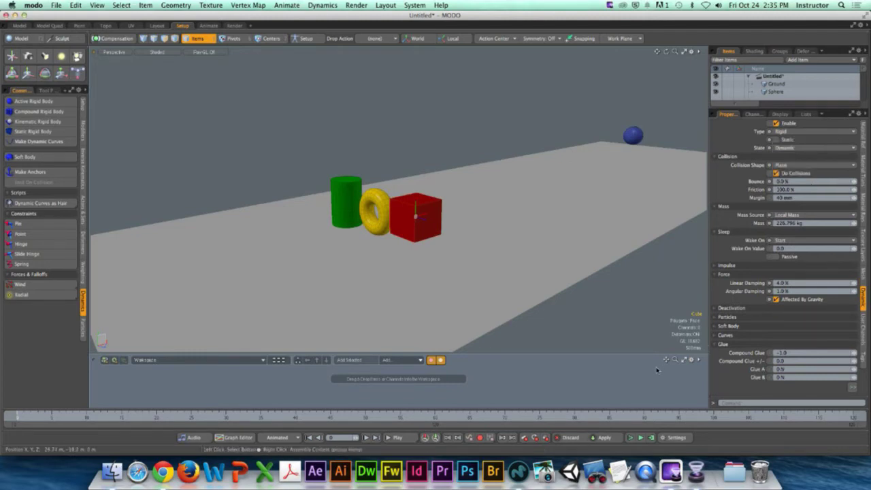
pyautogui.click(631, 438)
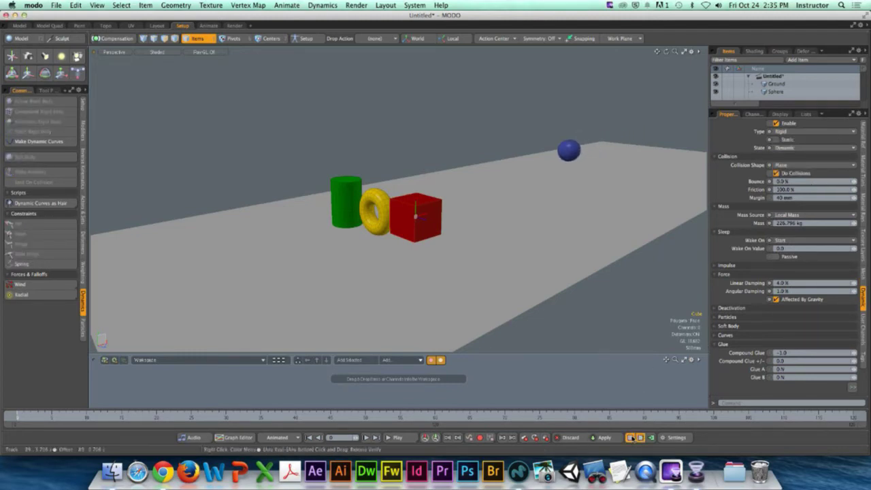
pyautogui.click(631, 438)
# Step: Return the cube's Collision Shape to Convex Decomposition and rerun the simulation
pyautogui.click(806, 165)
pyautogui.click(793, 157)
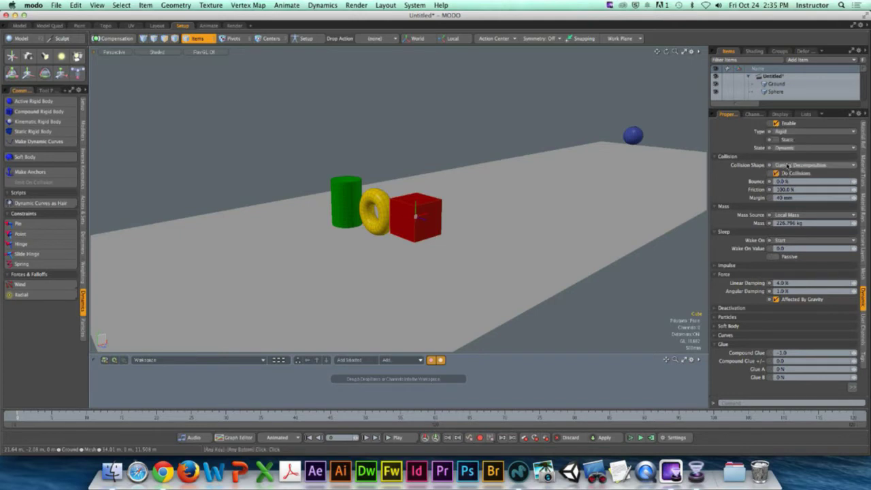
pyautogui.click(629, 438)
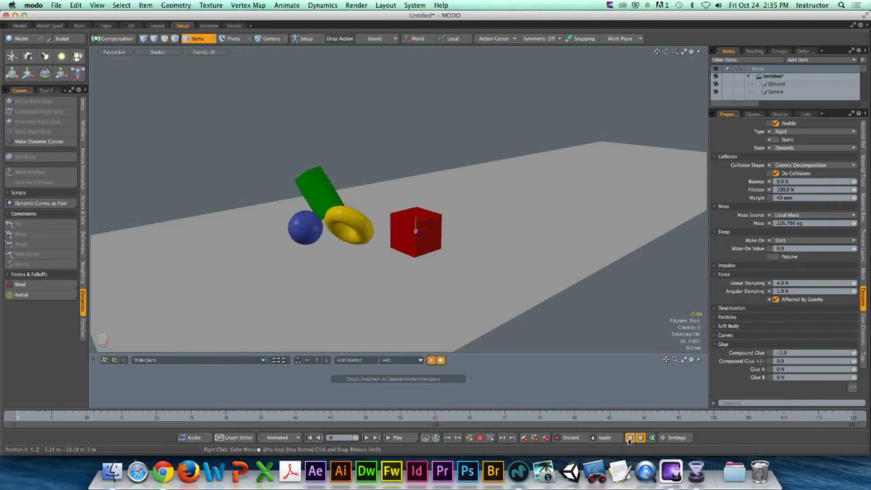
pyautogui.click(629, 437)
# Step: Set the cube's Collision Shape to Plane and run the simulation, examining the collision from the front view
pyautogui.click(802, 166)
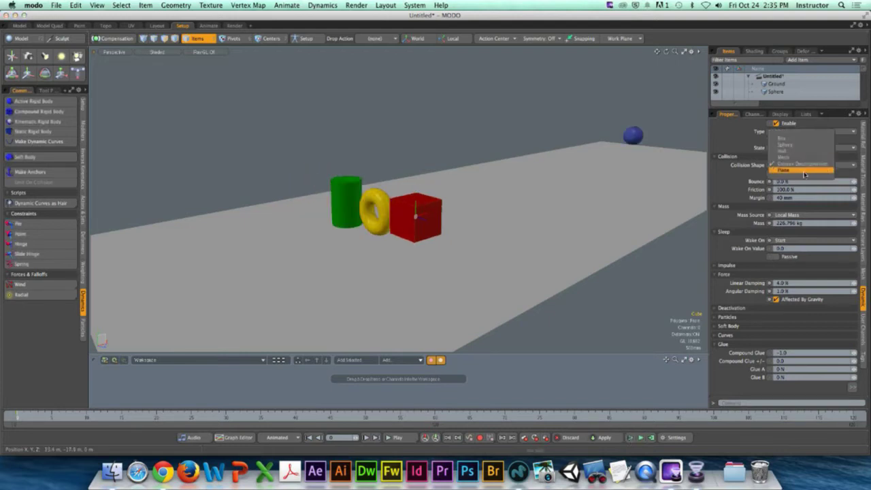
pyautogui.click(789, 154)
pyautogui.click(630, 438)
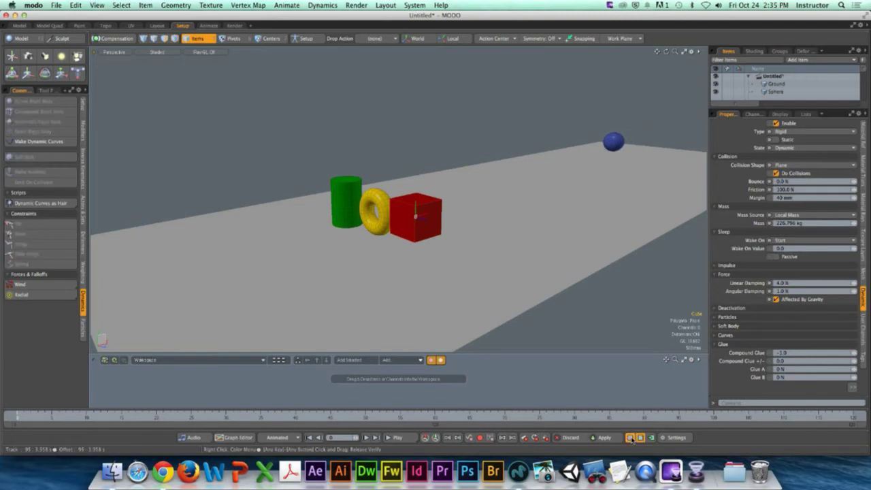
pyautogui.keyDown('alt'); pyautogui.moveTo(593, 123); pyautogui.dragTo(594, 282); pyautogui.keyUp('alt')
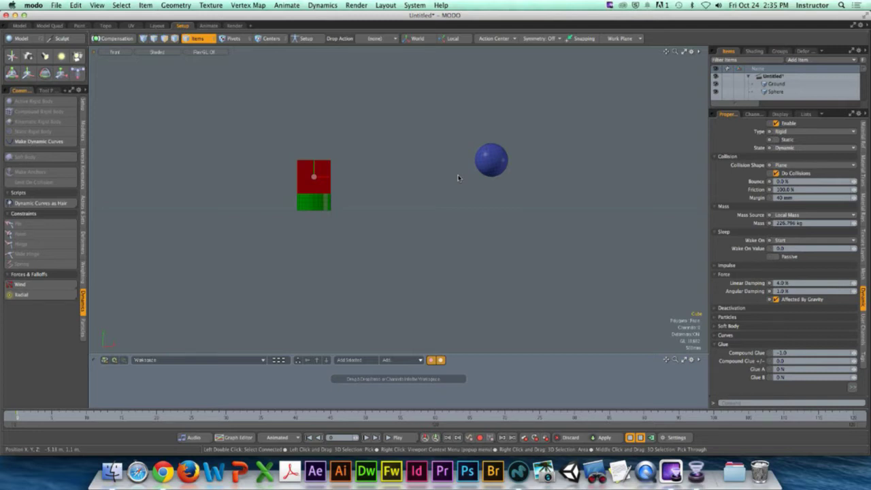
pyautogui.click(630, 439)
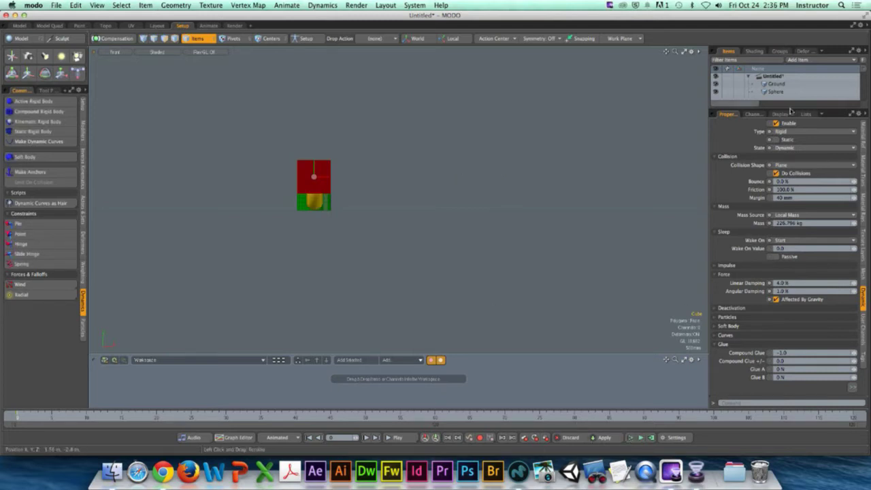
# Step: Select the dynamics solver item and enable Debug Drawing in its Visualize settings
pyautogui.moveTo(788, 107); pyautogui.dragTo(786, 246)
pyautogui.click(777, 138)
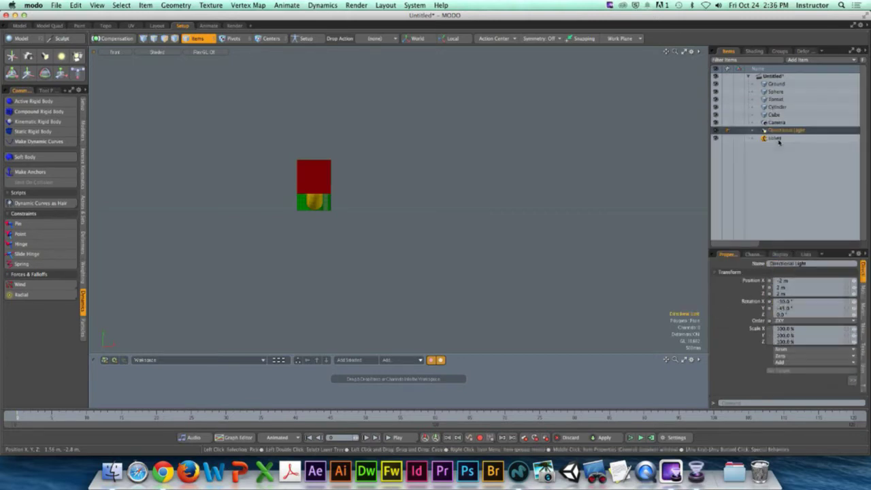
pyautogui.click(777, 138)
pyautogui.moveTo(773, 249); pyautogui.dragTo(776, 131)
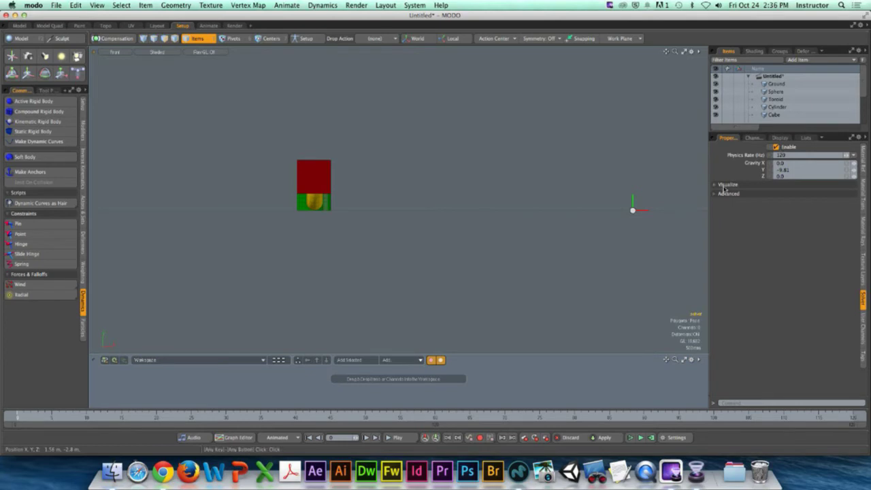
pyautogui.click(826, 185)
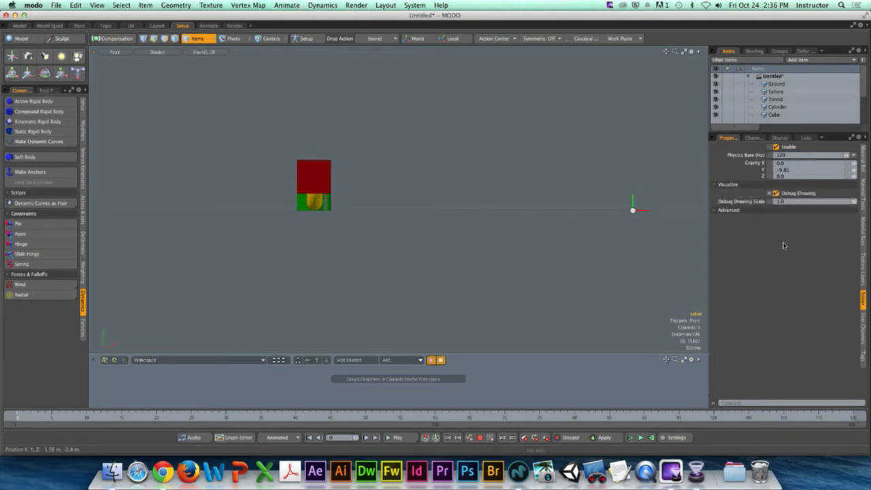
# Step: Run the simulation in the perspective view and examine the debug outlines of the collision shapes, including the cube's plane, near and far
pyautogui.hotkey('ctrl', 'space')
pyautogui.click(518, 164)
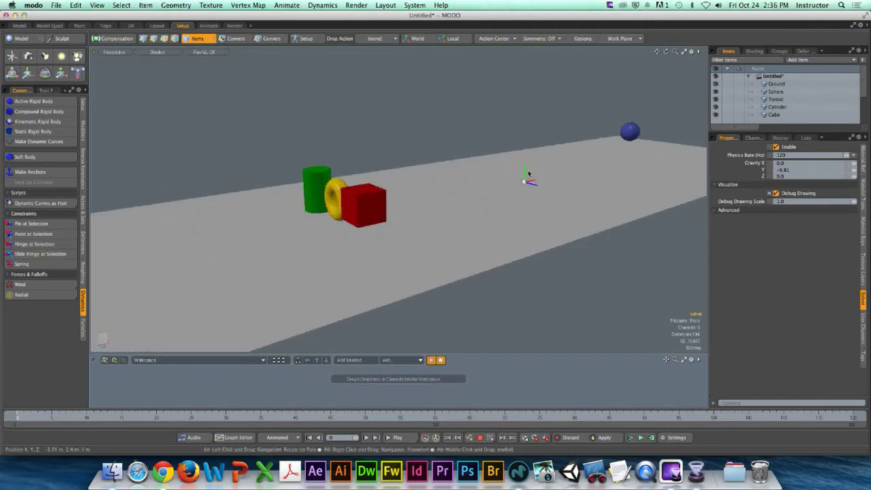
pyautogui.click(639, 438)
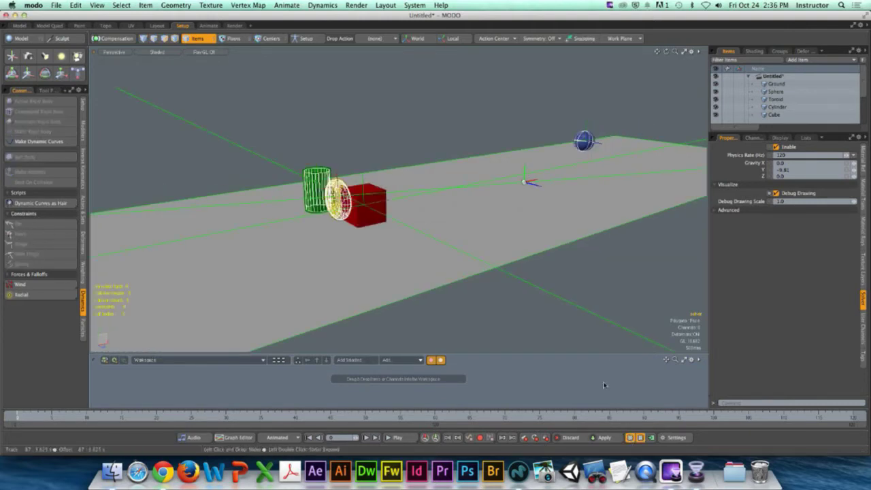
pyautogui.keyDown('alt'); pyautogui.moveTo(551, 299); pyautogui.dragTo(539, 286); pyautogui.keyUp('alt')
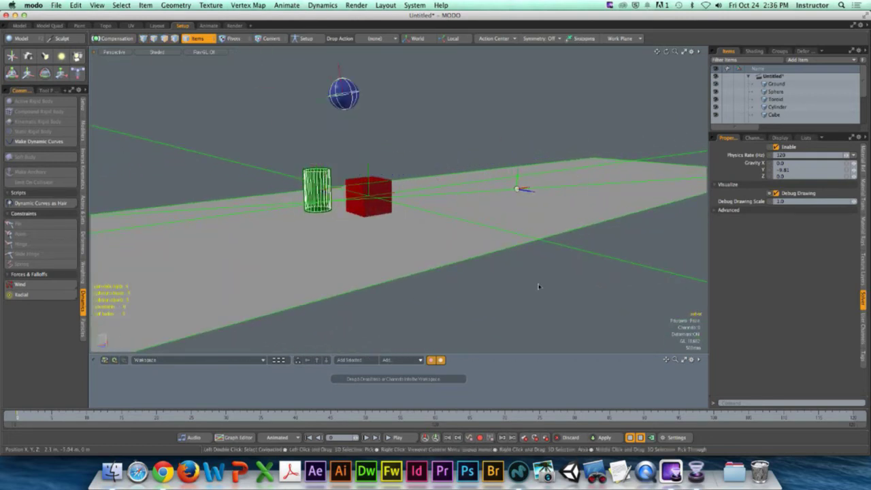
pyautogui.keyDown('alt'); pyautogui.moveTo(487, 236); pyautogui.dragTo(409, 204); pyautogui.keyUp('alt')
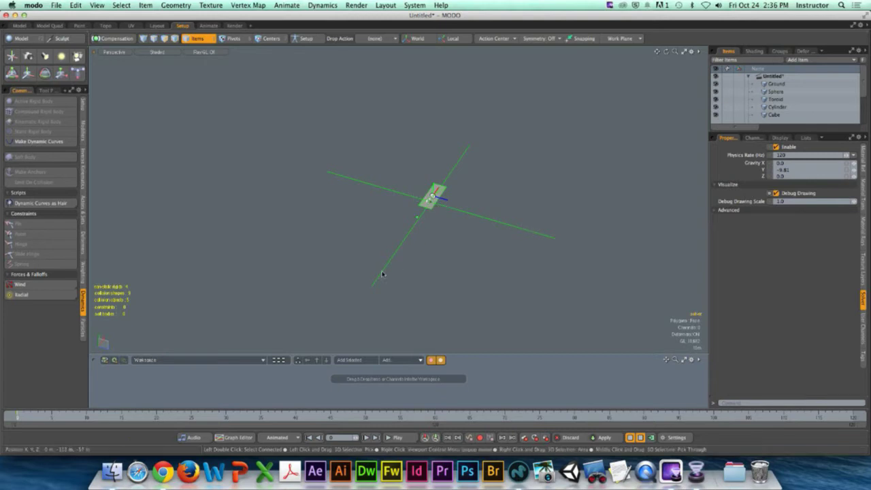
pyautogui.keyDown('alt'); pyautogui.moveTo(382, 274); pyautogui.dragTo(453, 211); pyautogui.keyUp('alt')
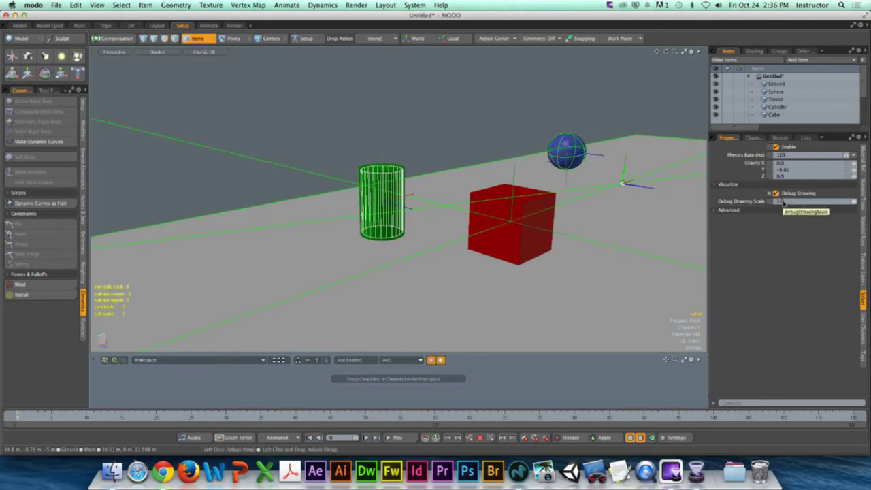
pyautogui.click(630, 438)
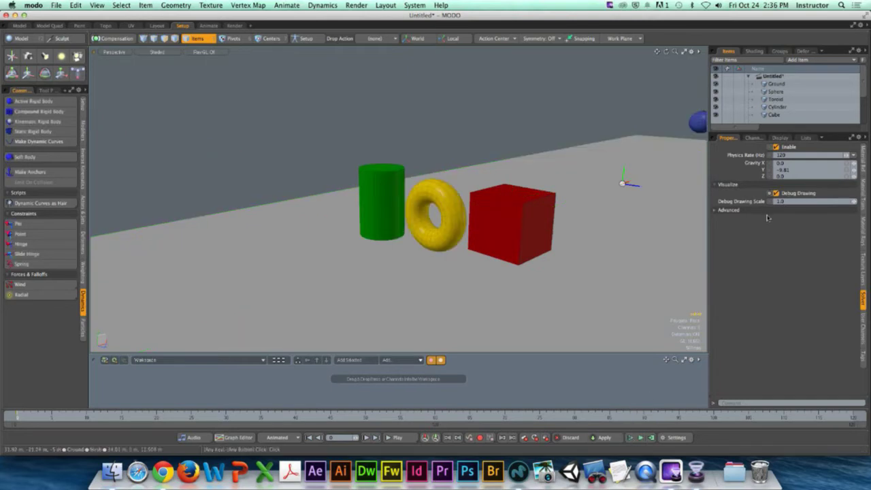
# Step: Select the cube and set its Collision Shape to Convex Decomposition in its dynamics properties
pyautogui.click(511, 218)
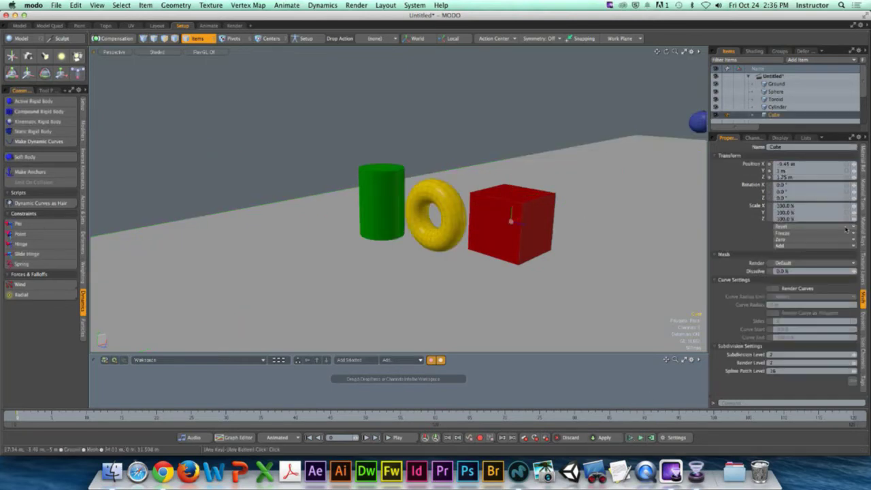
pyautogui.click(862, 321)
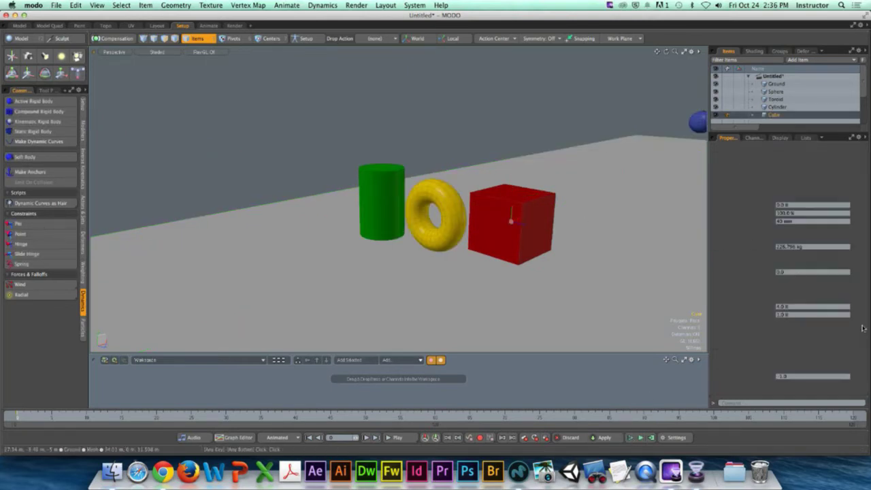
pyautogui.click(794, 189)
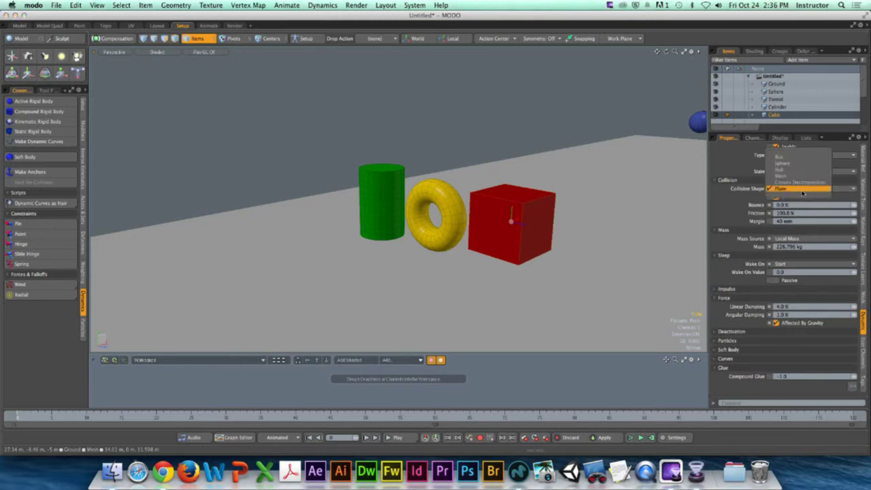
pyautogui.click(796, 183)
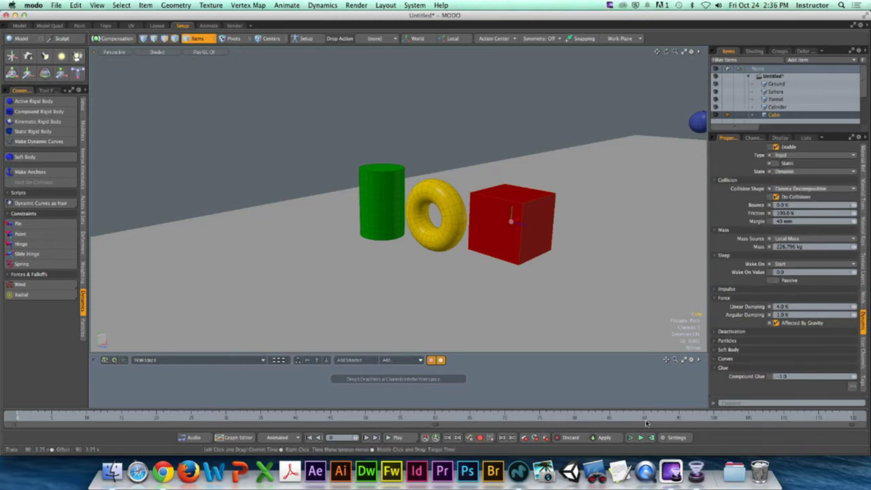
# Step: Select the solver and run the simulation with Debug Drawing on to inspect the cube's collision outline
pyautogui.scroll(-3, 786, 121)
pyautogui.click(774, 115)
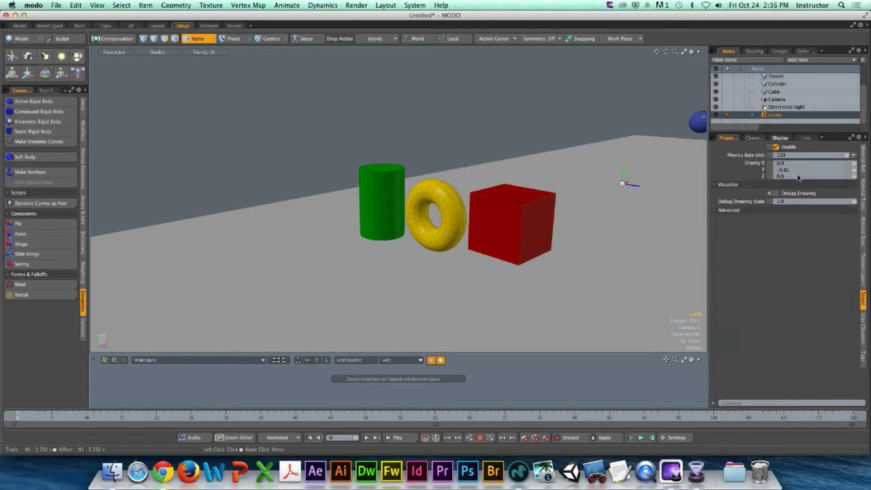
pyautogui.click(630, 437)
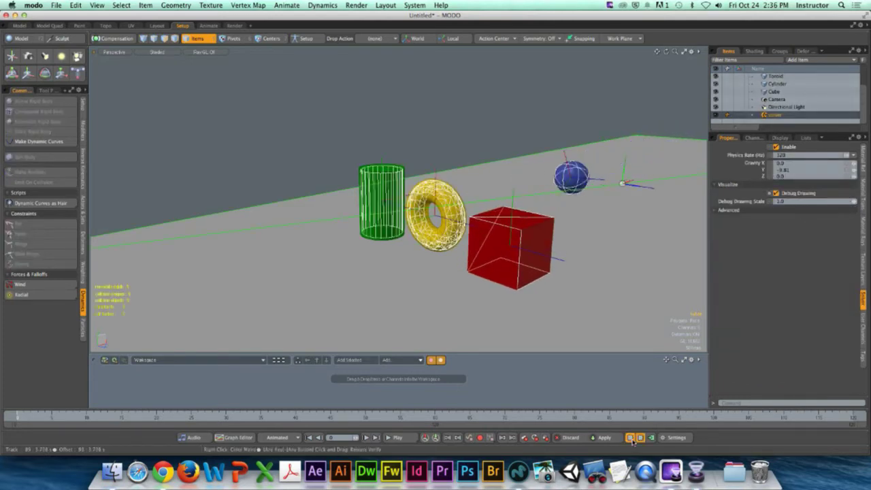
pyautogui.click(631, 438)
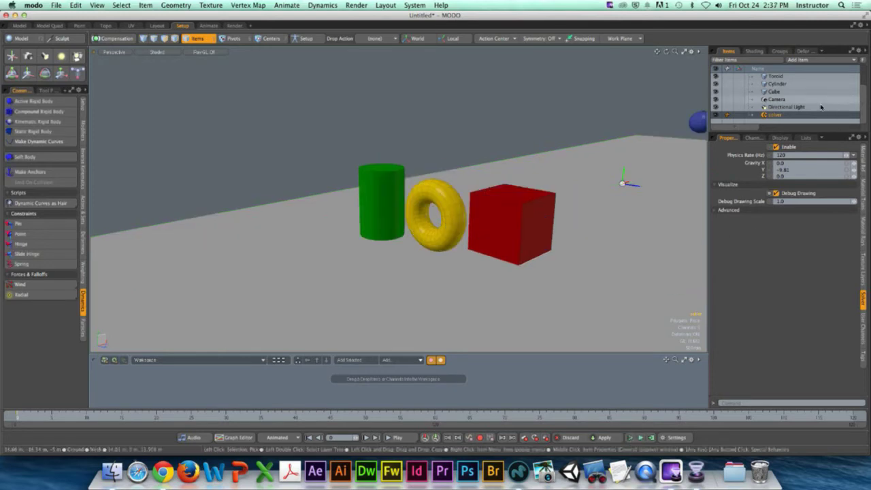
# Step: Select the cube, set its Collision Shape to Box in the dynamics properties, and run the simulation to inspect its debug outline
pyautogui.click(776, 91)
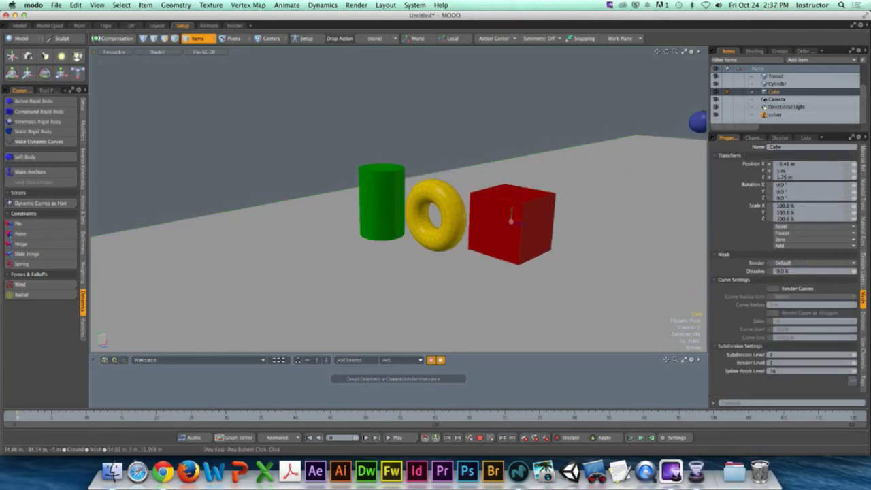
pyautogui.click(862, 324)
pyautogui.click(802, 189)
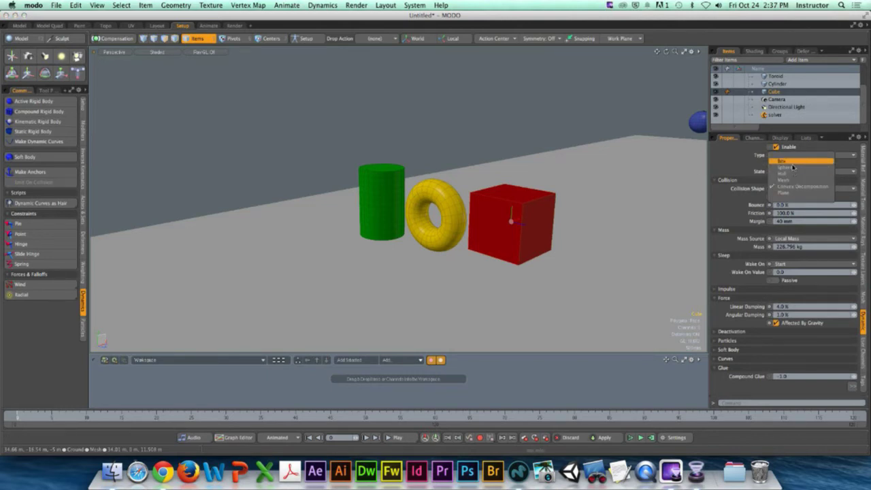
pyautogui.click(782, 160)
pyautogui.click(630, 438)
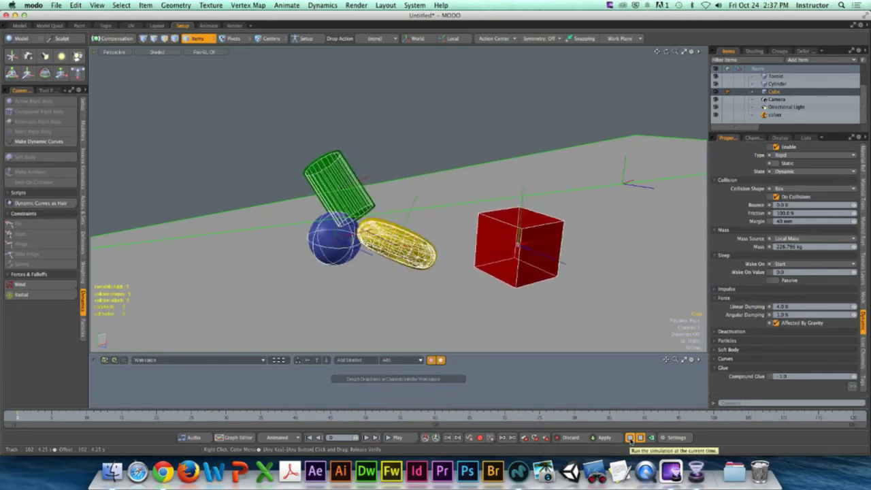
pyautogui.click(630, 437)
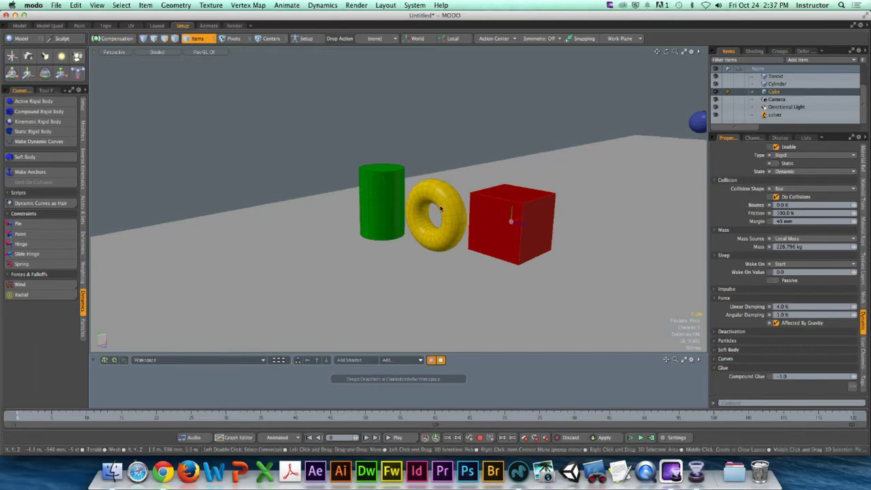
# Step: Set the cube's Collision Shape to Mesh and run the simulation to inspect its triangulated outline
pyautogui.click(811, 188)
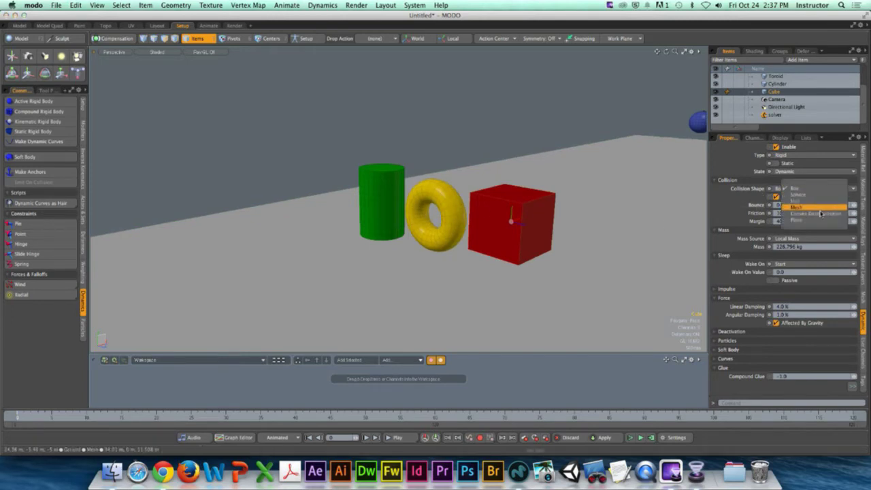
pyautogui.click(819, 208)
pyautogui.click(631, 439)
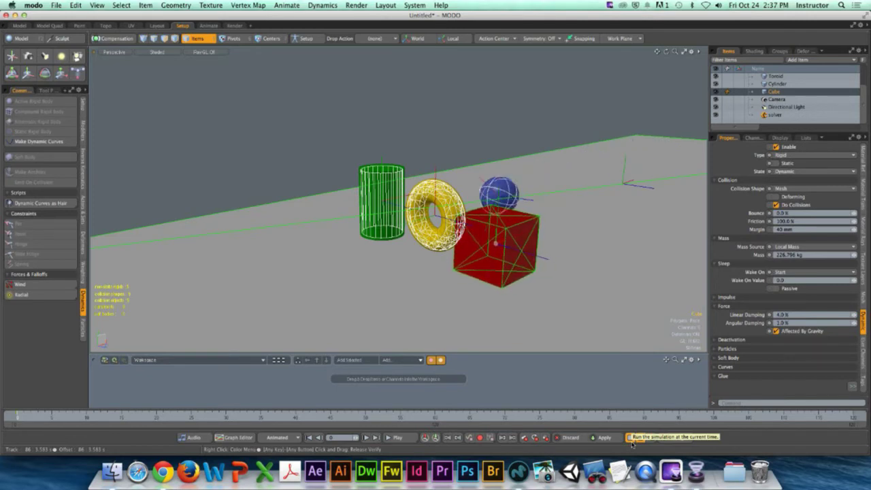
pyautogui.click(631, 439)
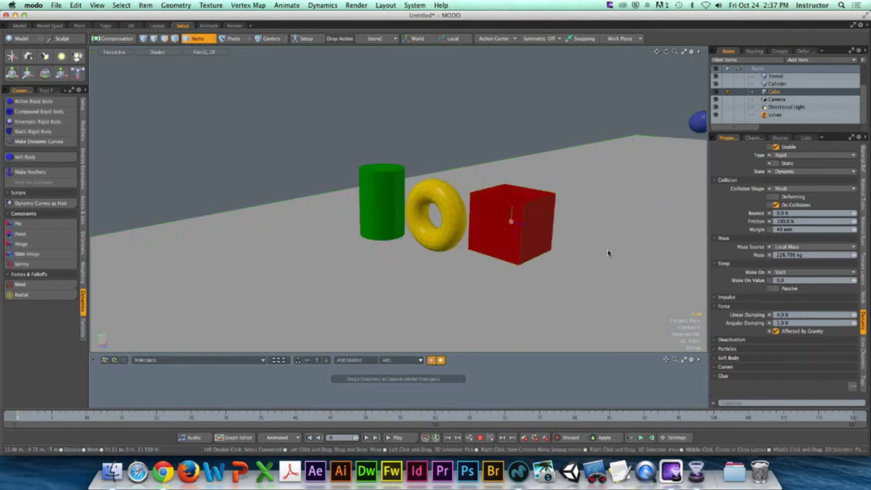
# Step: Set the cube's Collision Shape to Convex Decomposition and run the simulation to watch how it collides
pyautogui.click(780, 188)
pyautogui.click(792, 196)
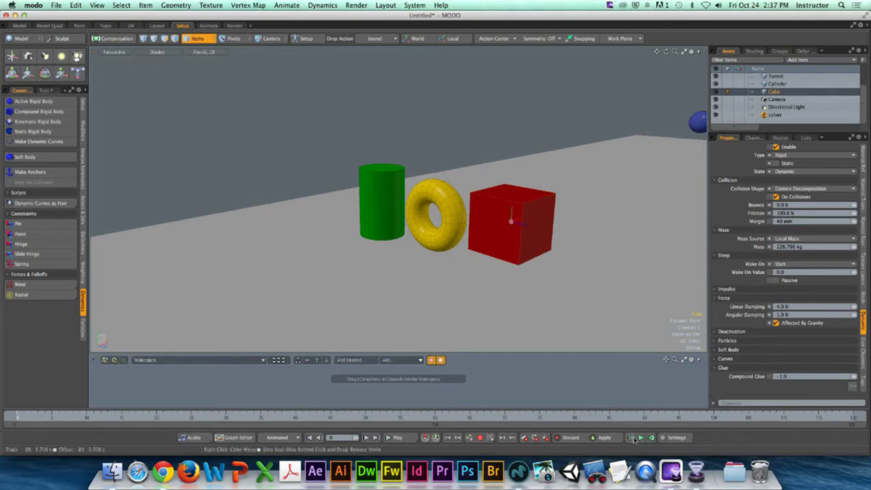
pyautogui.click(630, 438)
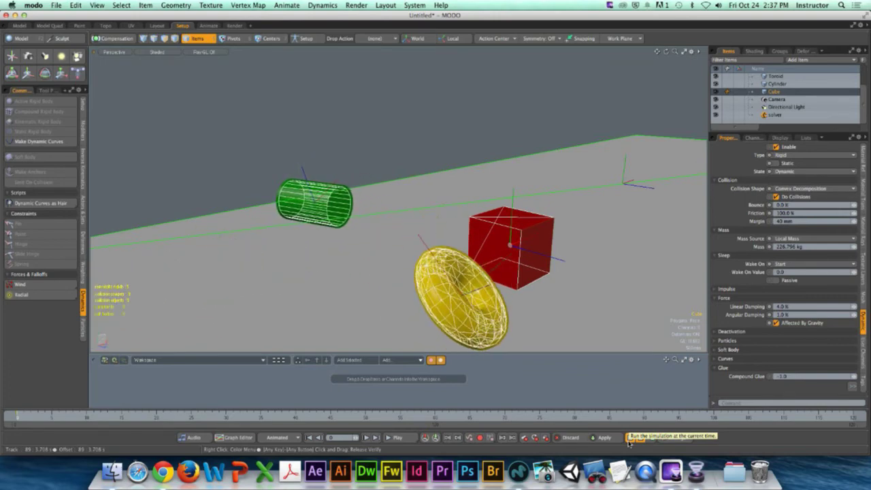
pyautogui.click(629, 439)
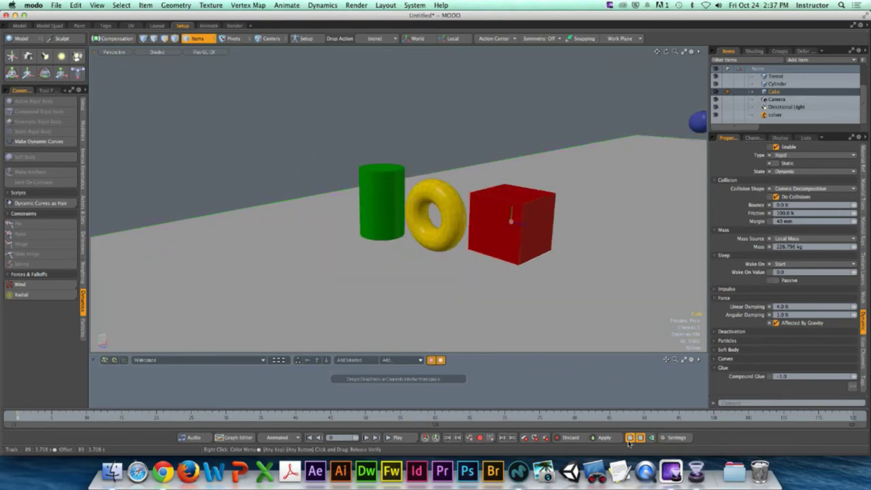
# Step: Select the toroid, set its Collision Shape to Convex Decomposition, and run the simulation
pyautogui.click(459, 241)
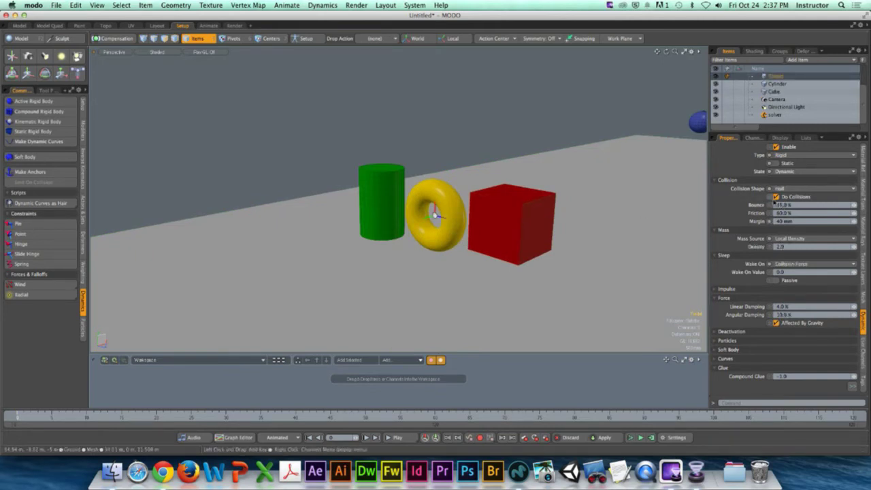
pyautogui.moveTo(807, 195)
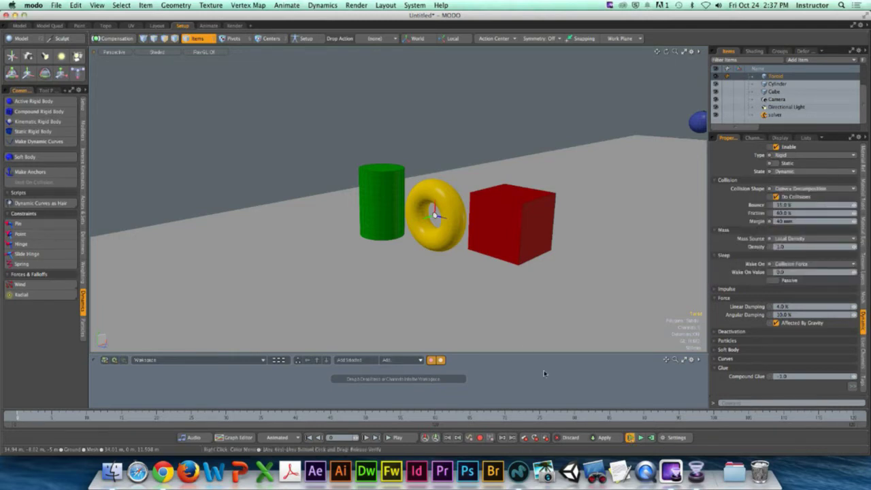
pyautogui.click(643, 439)
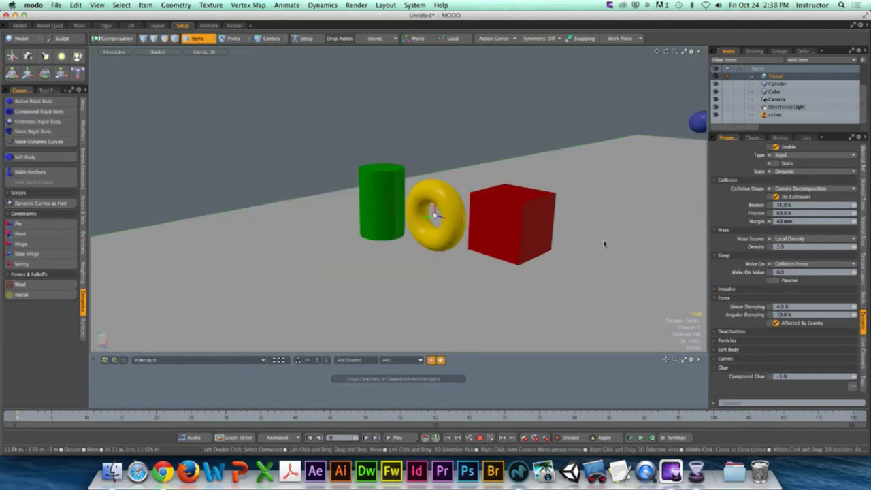
# Step: Set the toroid's Collision Shape to Mesh and run the simulation to compare its debug outline
pyautogui.click(807, 188)
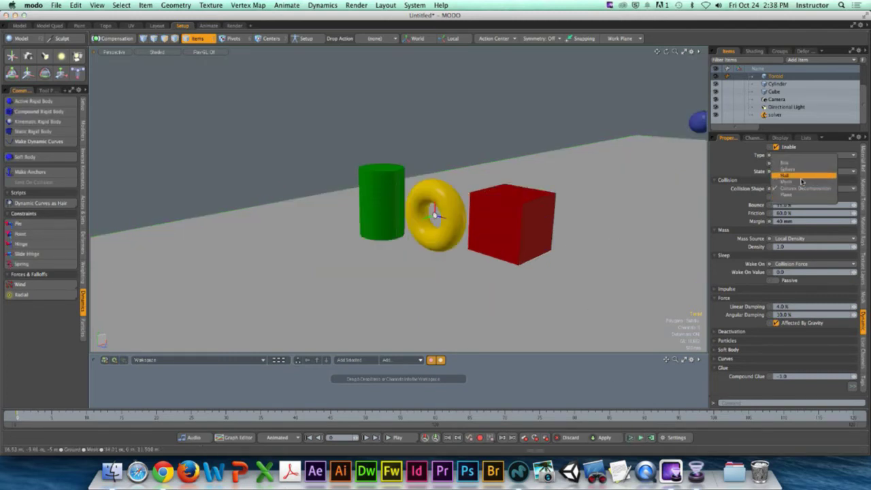
pyautogui.click(802, 181)
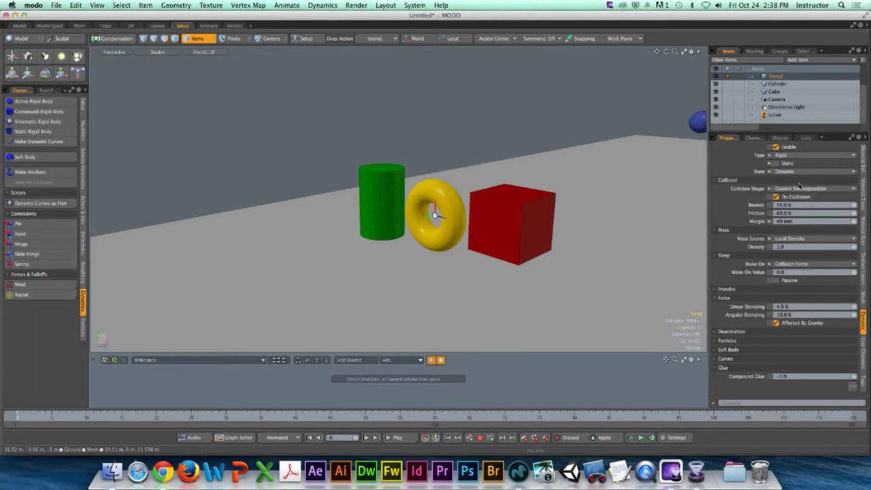
pyautogui.click(631, 439)
pyautogui.click(630, 439)
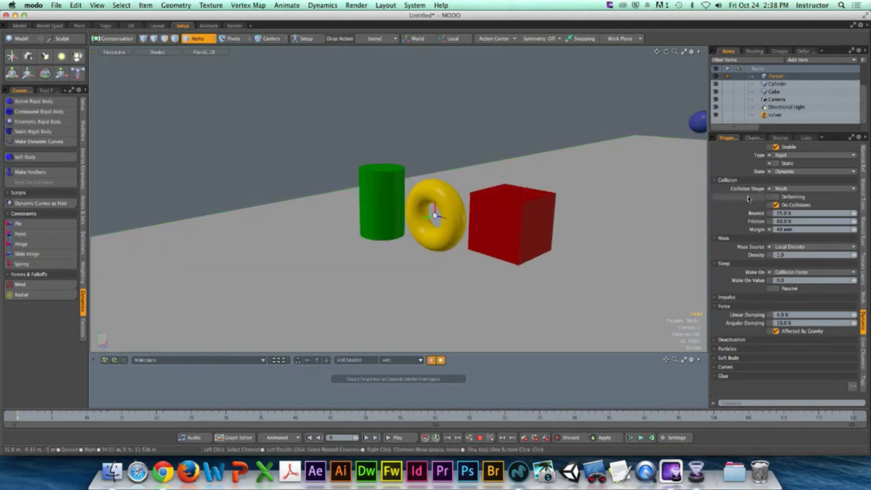
# Step: Select the Ground item and set its Collision Shape to Box in the dynamics properties
pyautogui.click(791, 189)
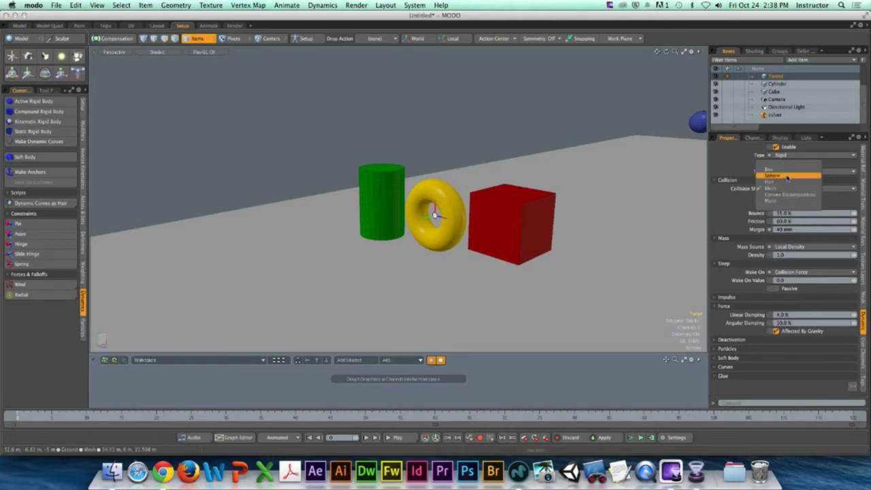
pyautogui.click(787, 176)
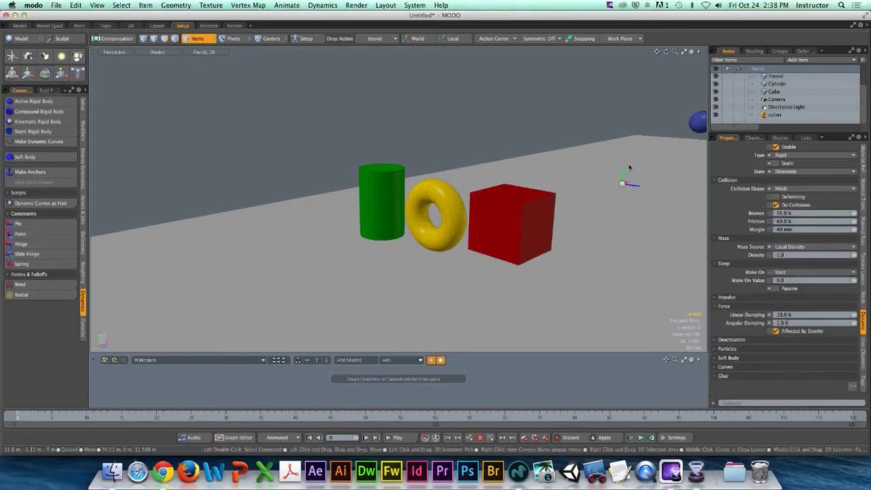
pyautogui.scroll(2, 788, 104)
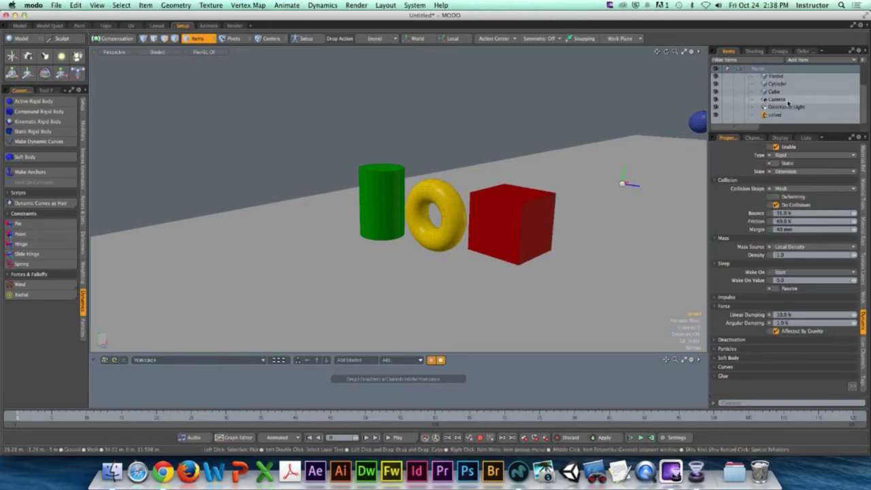
pyautogui.keyDown('shift'); pyautogui.click(776, 114); pyautogui.keyUp('shift')
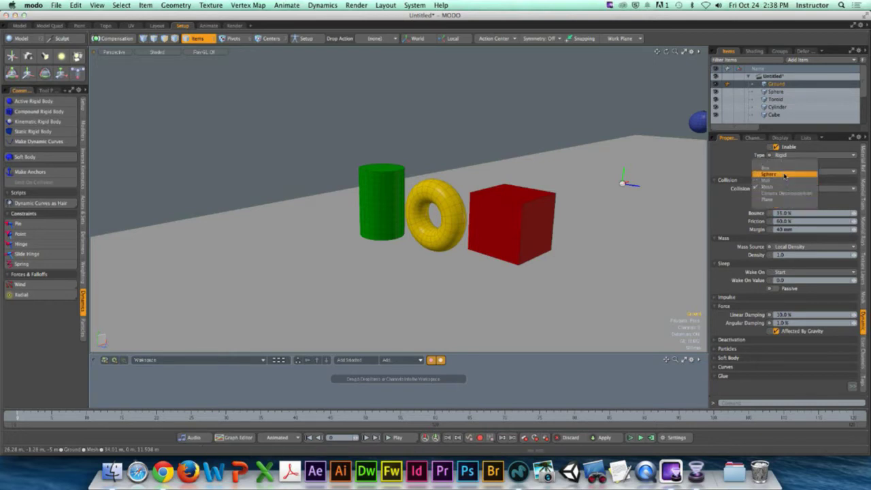
pyautogui.scroll(-5, 667, 192)
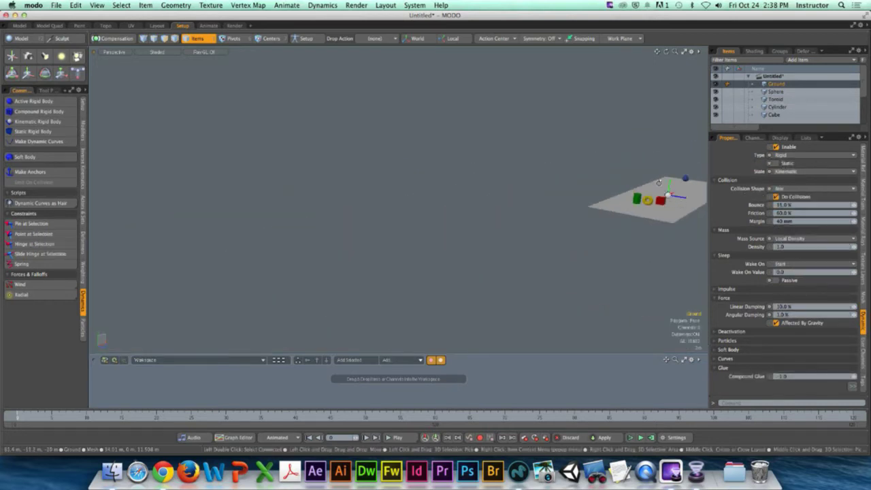
# Step: Run the simulation and examine the ground's box collision outline from above, from low down and from the end
pyautogui.keyDown('alt'); pyautogui.keyDown('shift'); pyautogui.moveTo(666, 192); pyautogui.dragTo(527, 218); pyautogui.keyUp('shift'); pyautogui.keyUp('alt')
pyautogui.scroll(5, 479, 203)
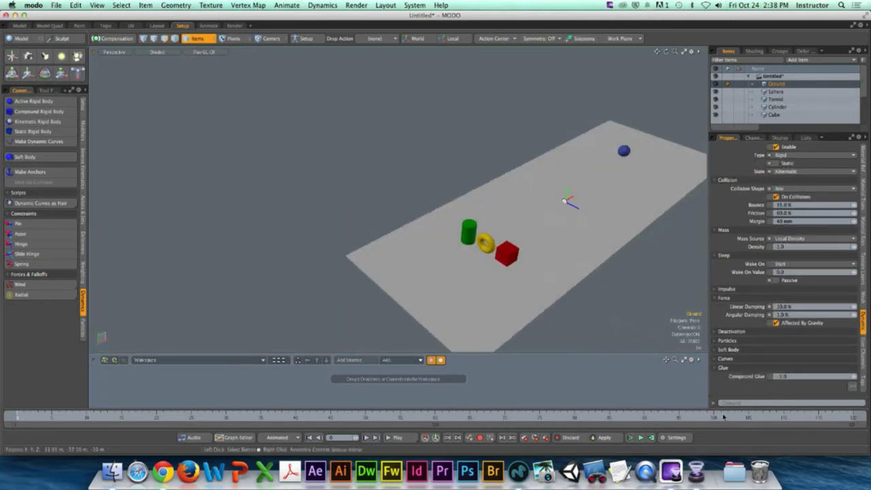
pyautogui.click(635, 438)
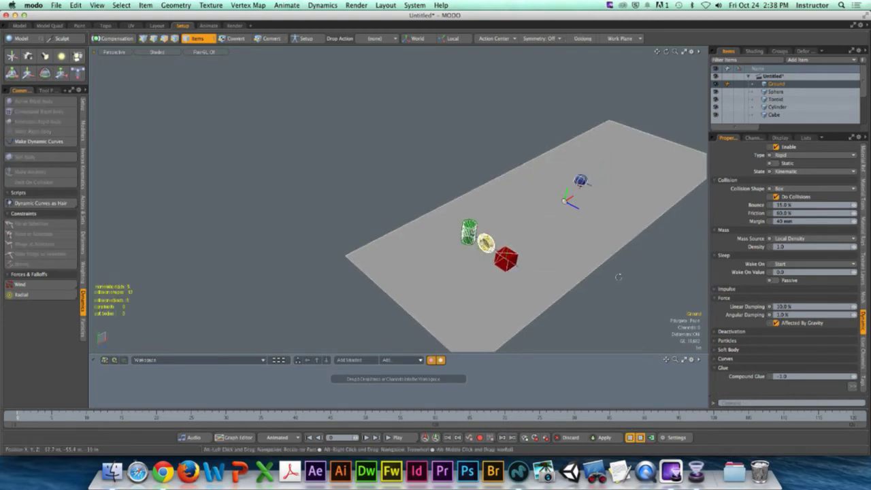
pyautogui.keyDown('alt'); pyautogui.moveTo(608, 272); pyautogui.dragTo(610, 251); pyautogui.keyUp('alt')
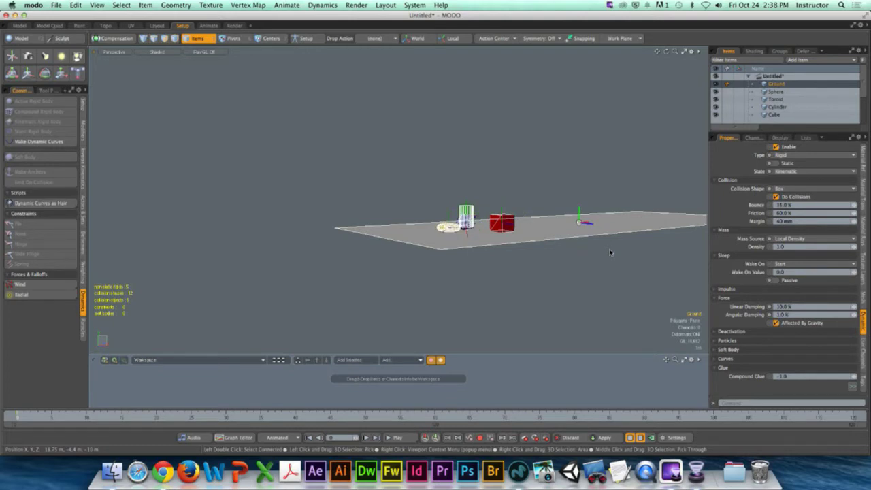
pyautogui.keyDown('alt'); pyautogui.moveTo(542, 252); pyautogui.dragTo(629, 353); pyautogui.keyUp('alt')
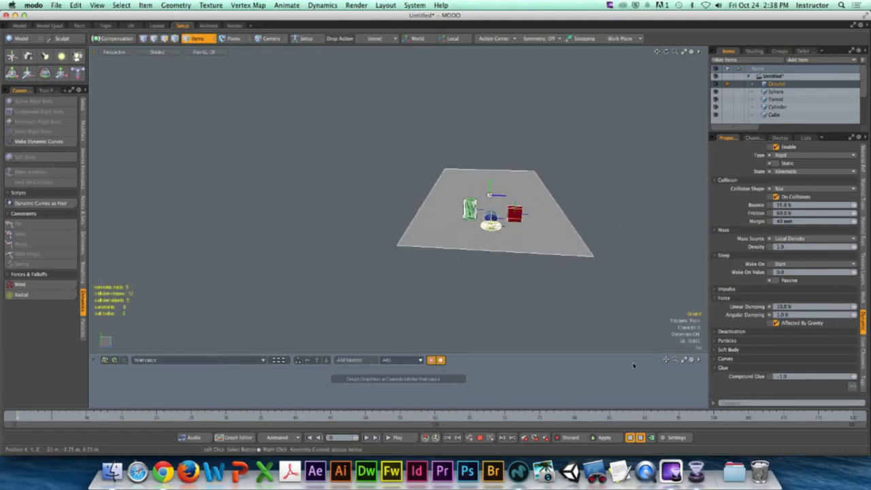
pyautogui.click(632, 439)
pyautogui.click(628, 252)
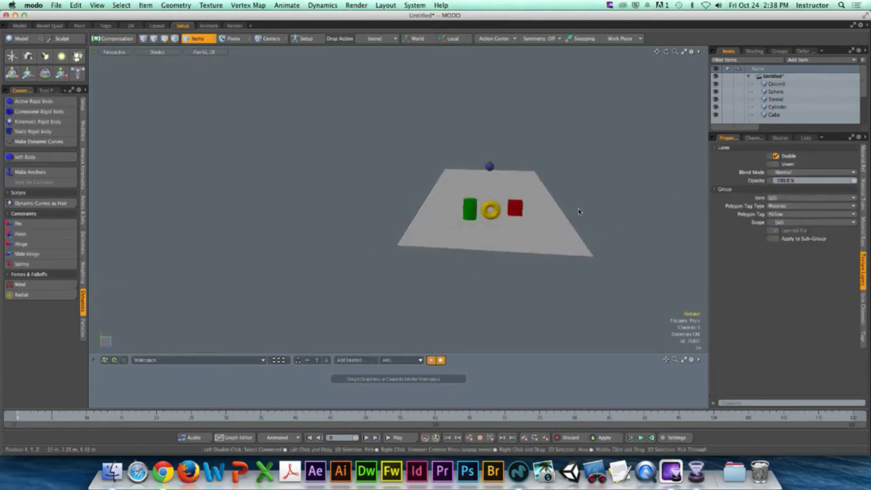
pyautogui.keyDown('alt'); pyautogui.moveTo(578, 210); pyautogui.dragTo(443, 214); pyautogui.keyUp('alt')
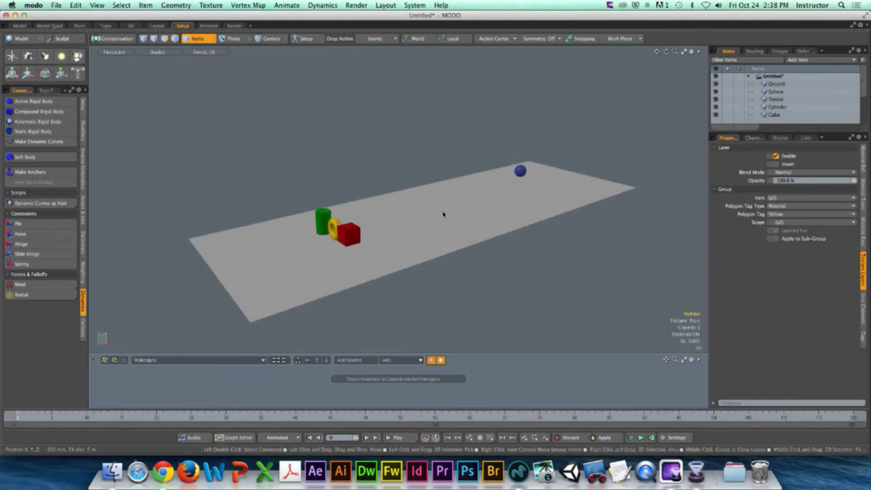
pyautogui.click(33, 5)
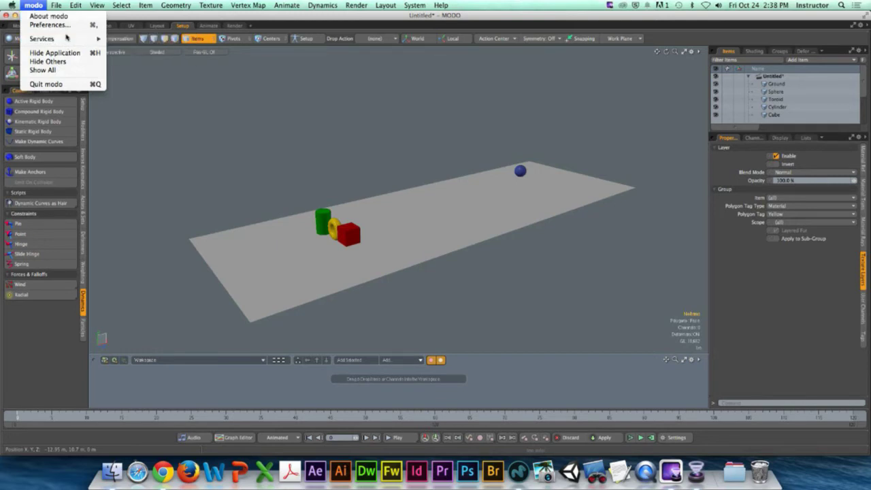
pyautogui.press('Escape')
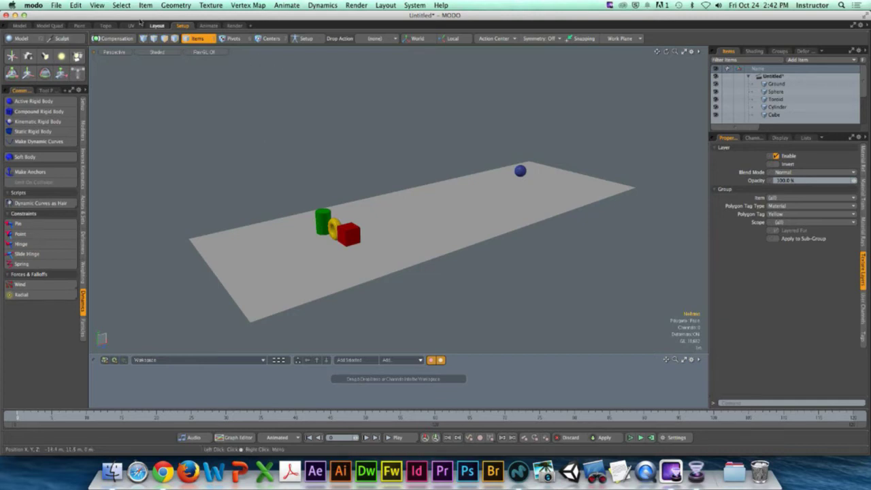
# Step: Create a new scene and draw a flat upright rectangle about 12.8 m wide and 17.4 m high with the Cube tool
pyautogui.click(56, 5)
pyautogui.click(64, 22)
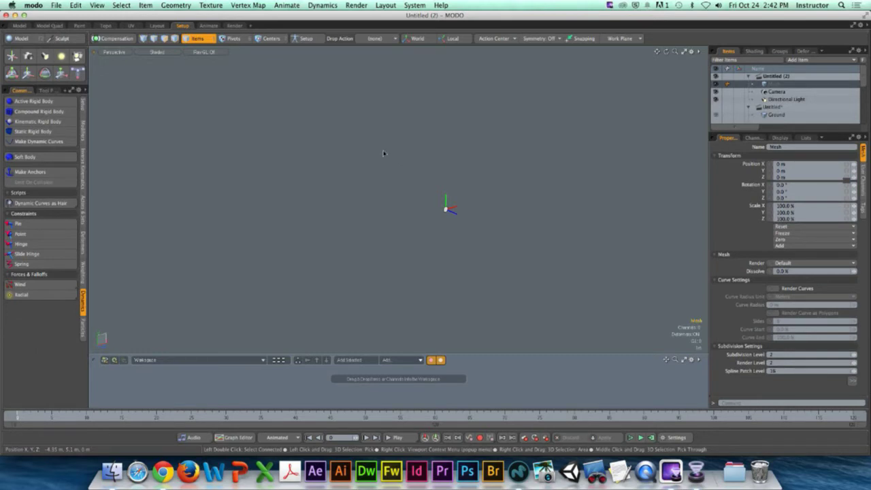
pyautogui.click(17, 39)
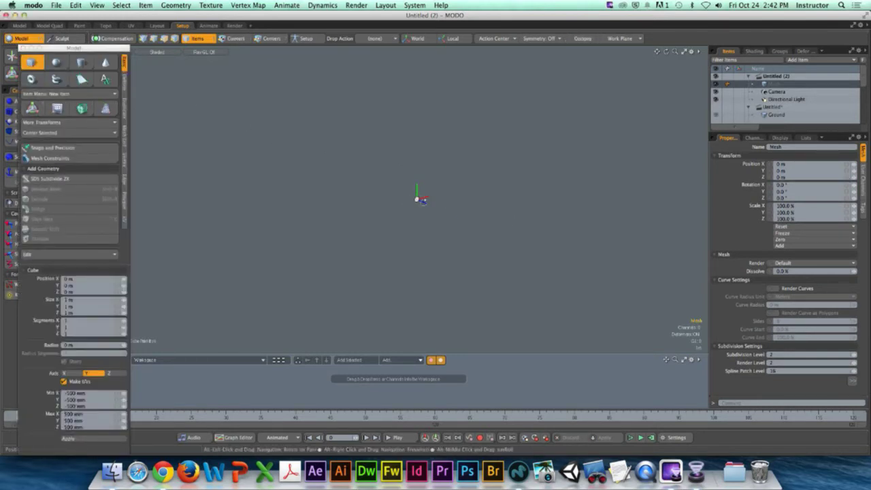
pyautogui.keyDown('alt'); pyautogui.keyDown('shift'); pyautogui.moveTo(406, 201); pyautogui.dragTo(408, 240); pyautogui.keyUp('shift'); pyautogui.keyUp('alt')
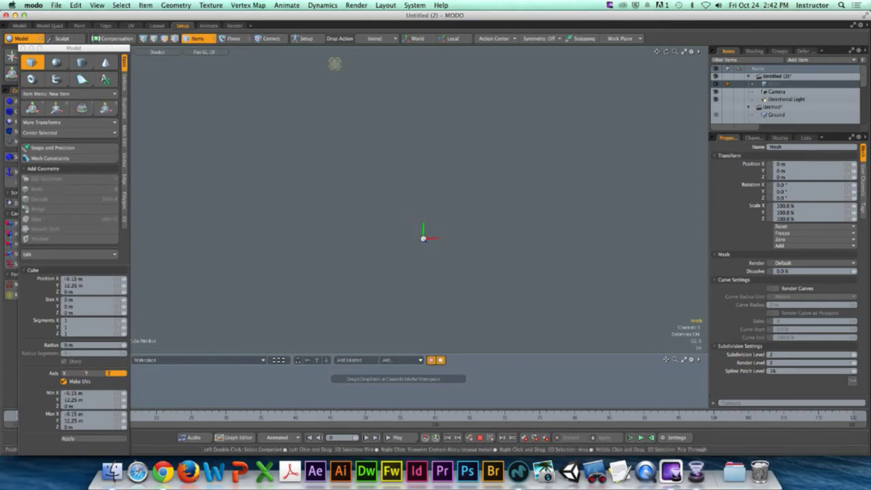
pyautogui.moveTo(334, 64); pyautogui.dragTo(509, 304)
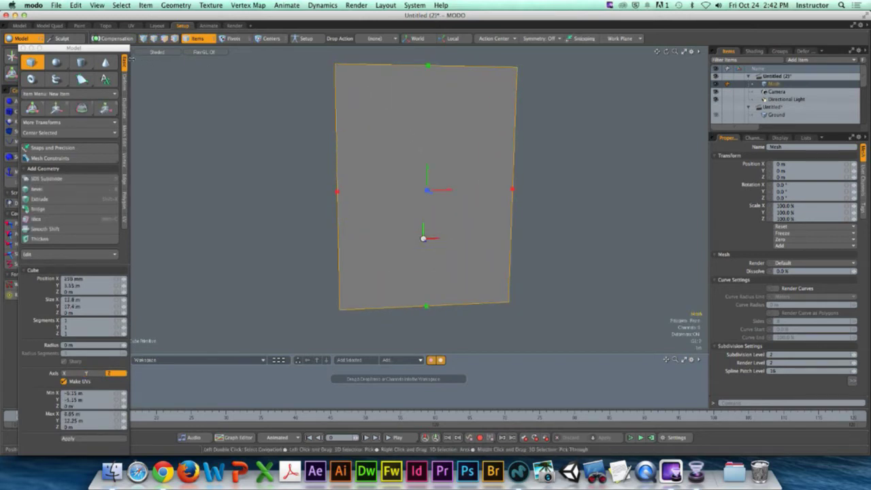
pyautogui.press('space')
# Step: Select the rectangle's polygon and inset it with Polygon Bevel to form a narrow border, keeping the shift at 0 m
pyautogui.press('3')
pyautogui.keyDown('ctrl'); pyautogui.keyDown('alt'); pyautogui.moveTo(476, 136); pyautogui.dragTo(437, 126); pyautogui.keyUp('alt'); pyautogui.keyUp('ctrl')
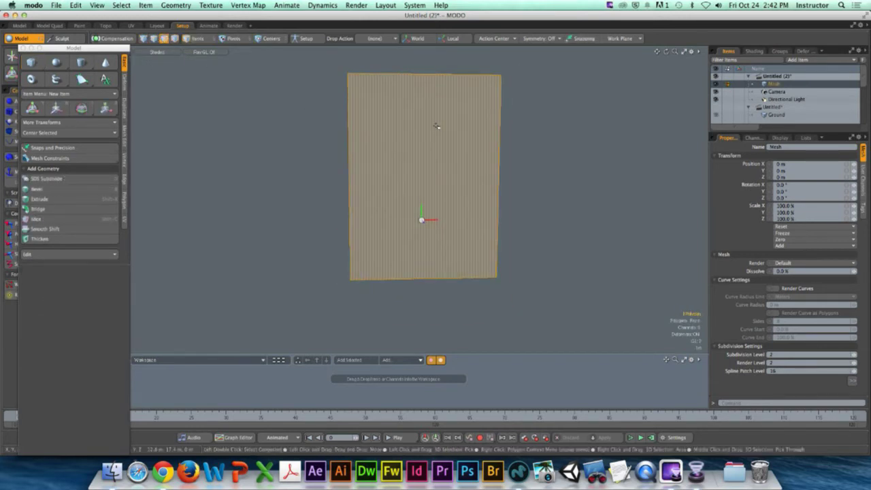
pyautogui.press('b')
pyautogui.moveTo(467, 180); pyautogui.dragTo(442, 179)
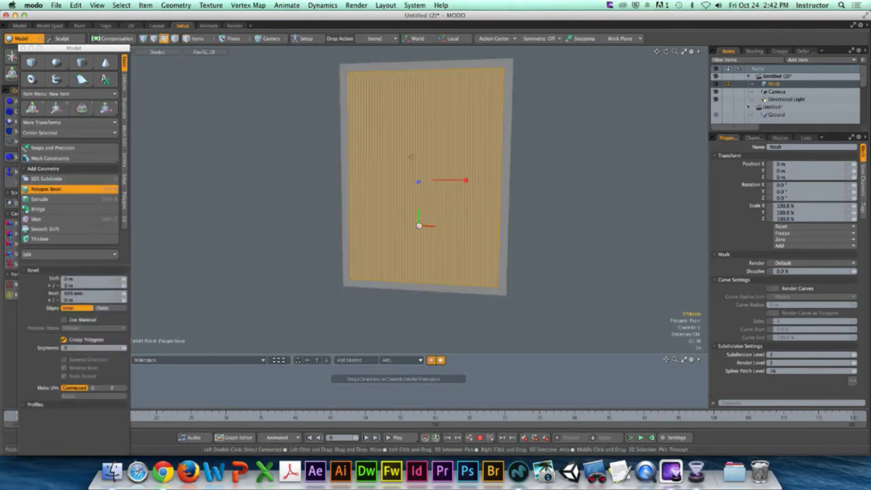
# Step: Select the four border polygons around the inset and bevel them together with a shift of about 930 mm to raise the frame
pyautogui.press('space')
pyautogui.keyDown('ctrl'); pyautogui.keyDown('alt'); pyautogui.moveTo(474, 82); pyautogui.dragTo(499, 81); pyautogui.keyUp('alt'); pyautogui.keyUp('ctrl')
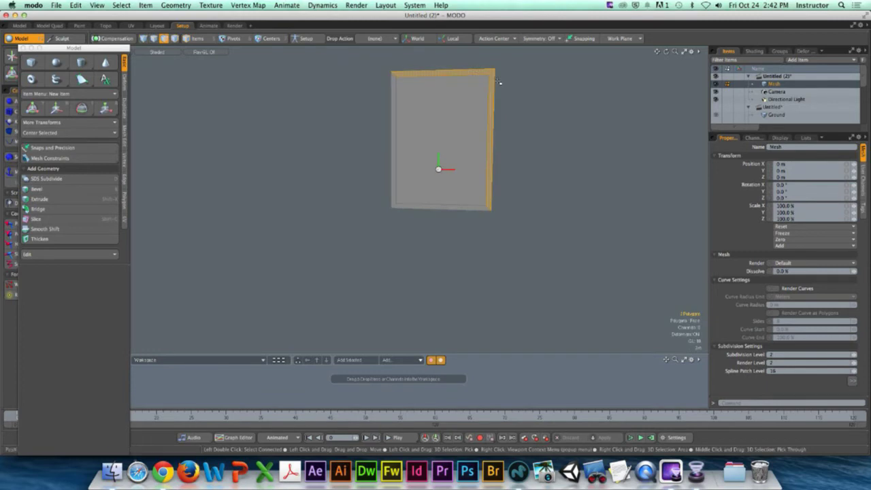
pyautogui.keyDown('shift'); pyautogui.click(397, 179); pyautogui.keyUp('shift')
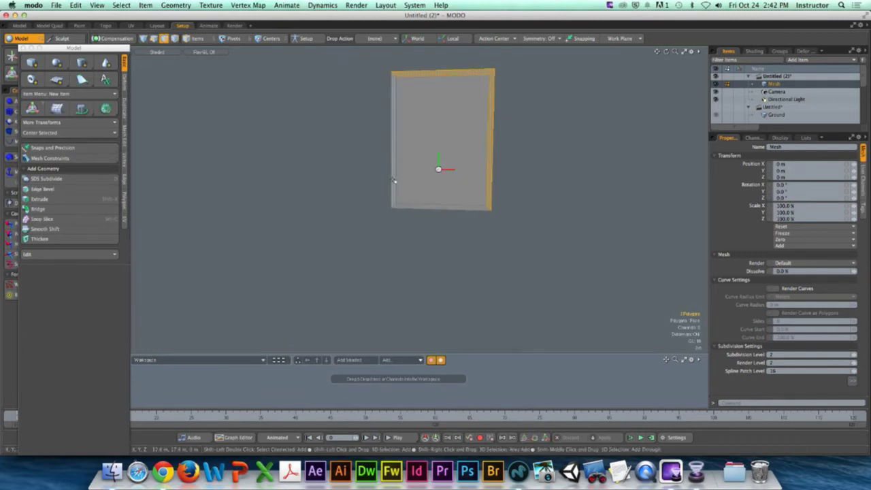
pyautogui.keyDown('shift'); pyautogui.click(401, 207); pyautogui.keyUp('shift')
pyautogui.moveTo(401, 207); pyautogui.dragTo(437, 178)
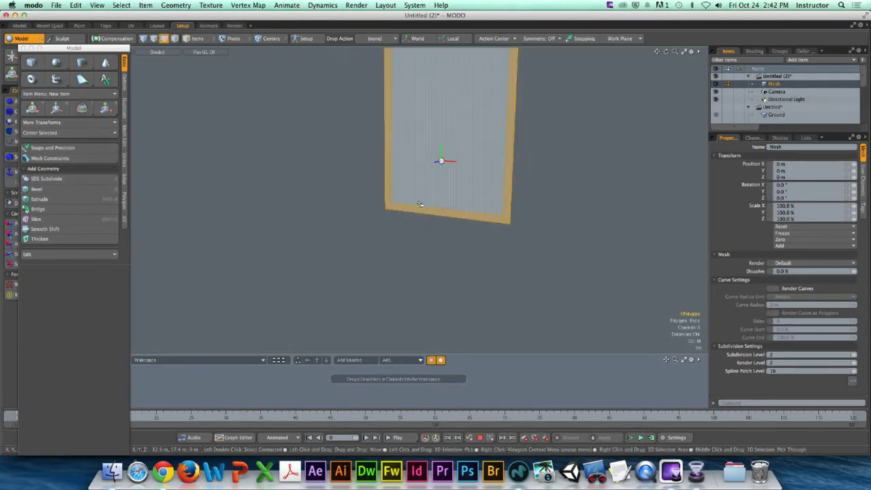
pyautogui.press('b')
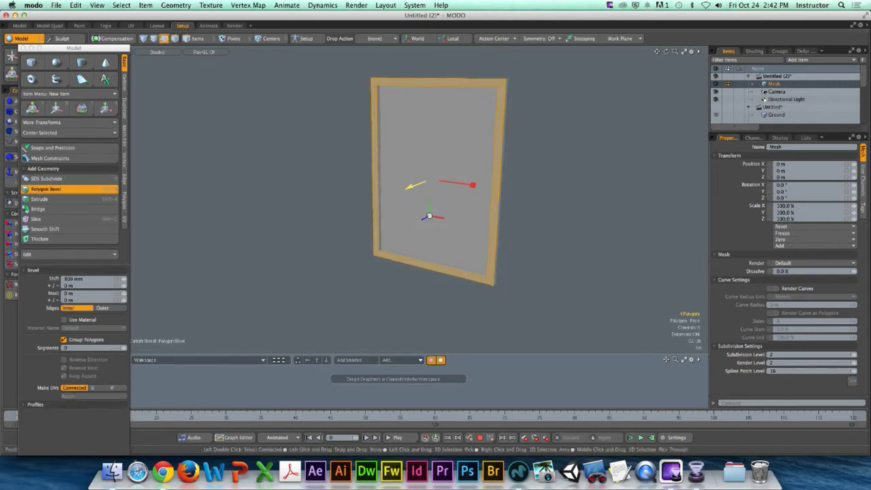
pyautogui.press('space')
pyautogui.keyDown('alt'); pyautogui.moveTo(549, 153); pyautogui.dragTo(334, 179); pyautogui.keyUp('alt')
pyautogui.click(337, 180)
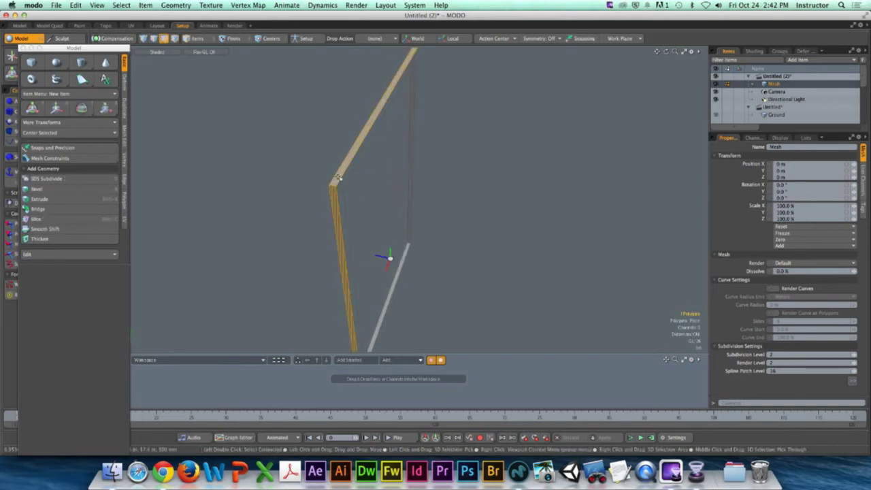
pyautogui.press('2')
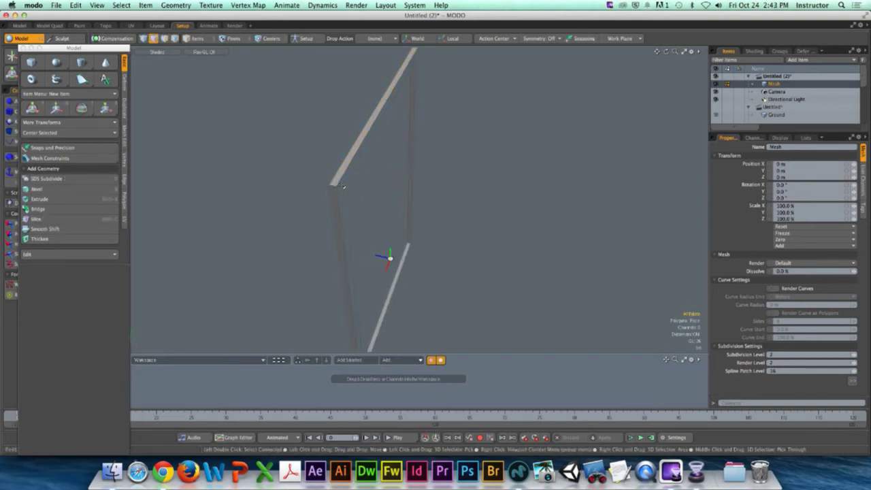
pyautogui.doubleClick(344, 179)
pyautogui.moveTo(476, 146)
pyautogui.keyDown('alt'); pyautogui.mouseDown()
pyautogui.moveTo(465, 138)
pyautogui.moveTo(482, 122)
pyautogui.moveTo(348, 143)
pyautogui.moveTo(431, 138)
pyautogui.mouseUp(); pyautogui.keyUp('alt')
pyautogui.press('5')
pyautogui.press('3')
# Step: Select the recessed panel polygon inside the frame and delete it
pyautogui.click(431, 140)
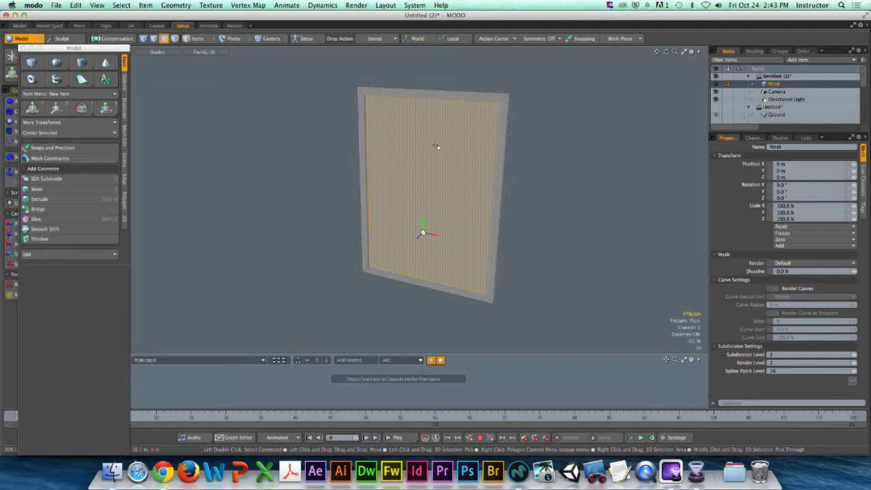
pyautogui.keyDown('alt'); pyautogui.moveTo(436, 146); pyautogui.dragTo(386, 175); pyautogui.keyUp('alt')
pyautogui.press('3')
pyautogui.press('Delete')
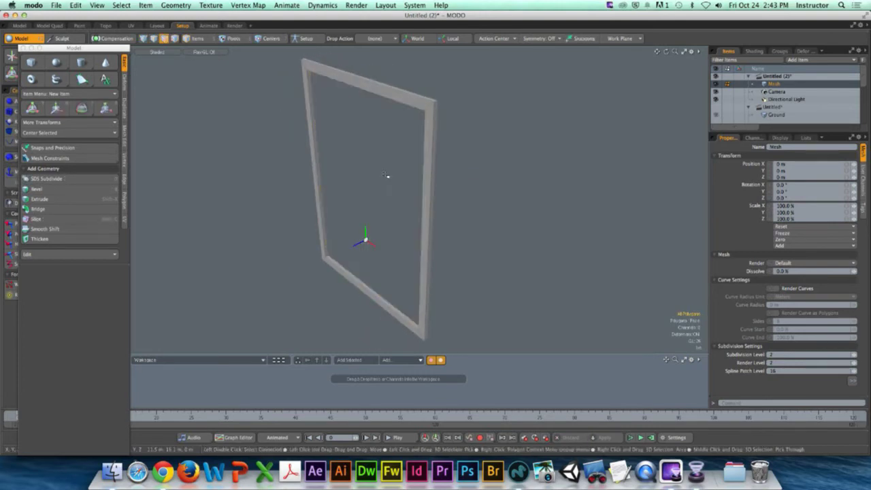
pyautogui.press('super+z')
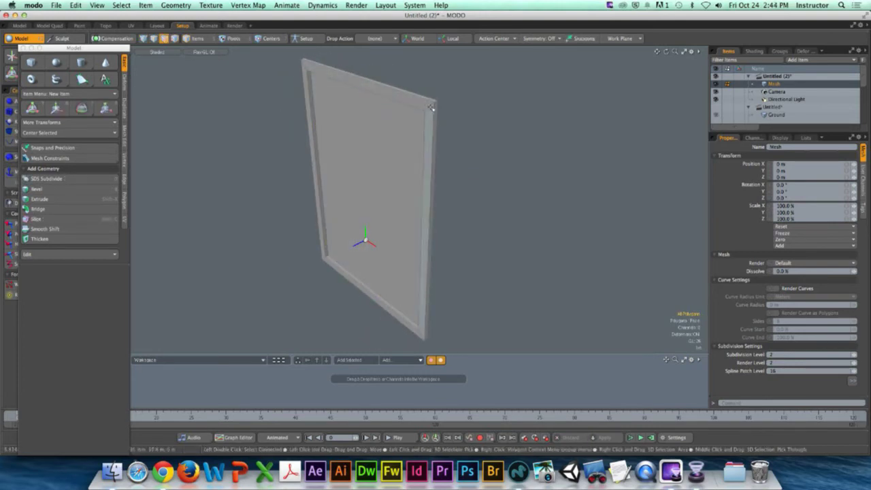
pyautogui.doubleClick(431, 109)
pyautogui.click(460, 111)
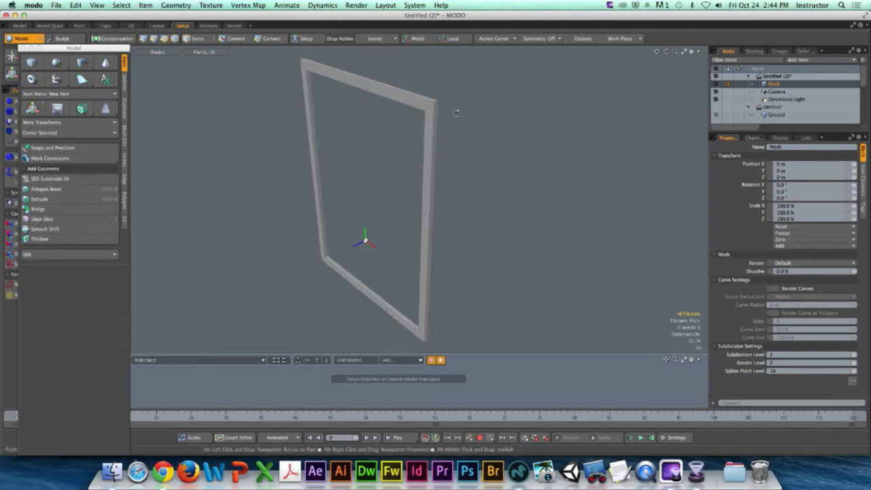
# Step: Bridge the inner and outer open edges along the top of the frame's back side
pyautogui.keyDown('alt'); pyautogui.moveTo(457, 111); pyautogui.dragTo(376, 136); pyautogui.keyUp('alt')
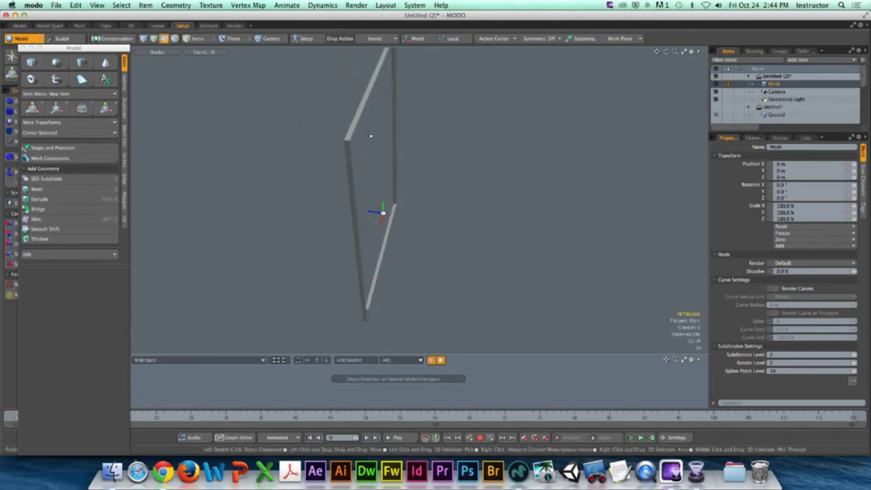
pyautogui.doubleClick(367, 136)
pyautogui.keyDown('alt'); pyautogui.moveTo(368, 136); pyautogui.dragTo(435, 143); pyautogui.keyUp('alt')
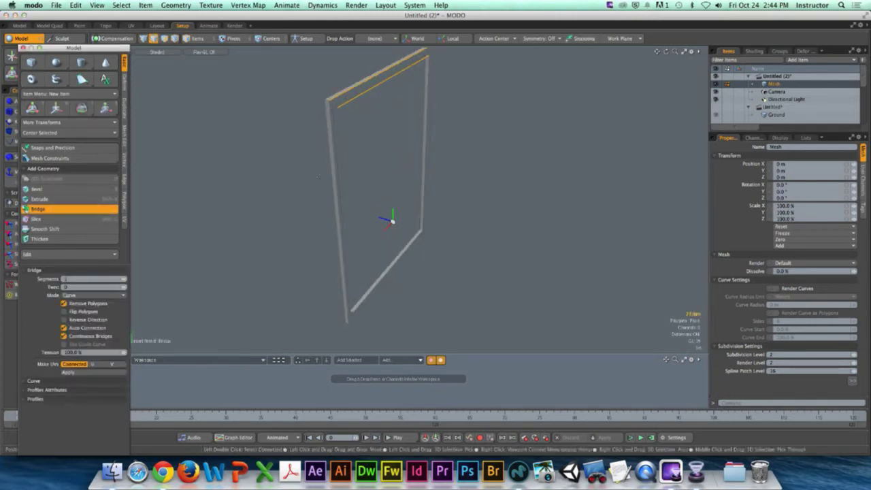
# Step: Bridge the inner and outer open edges along the nearer upright on the frame's back side
pyautogui.click(336, 205)
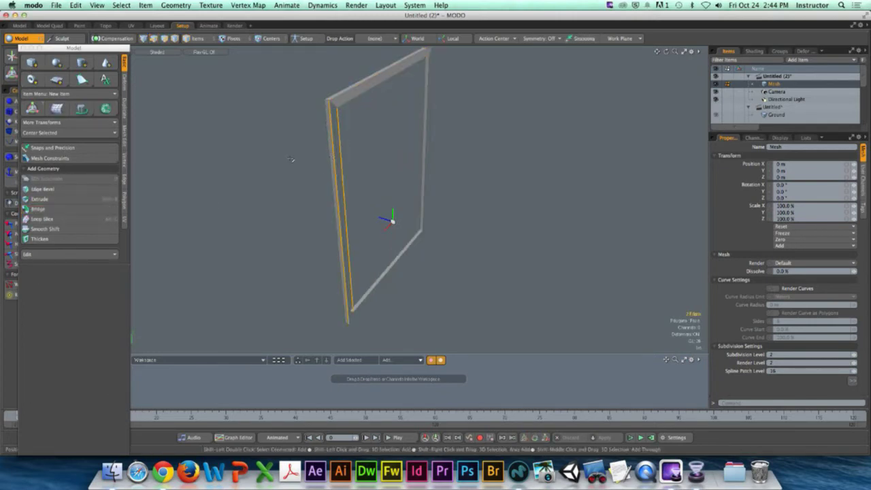
pyautogui.click(38, 208)
pyautogui.press('space')
pyautogui.keyDown('alt'); pyautogui.moveTo(381, 190); pyautogui.dragTo(348, 188); pyautogui.keyUp('alt')
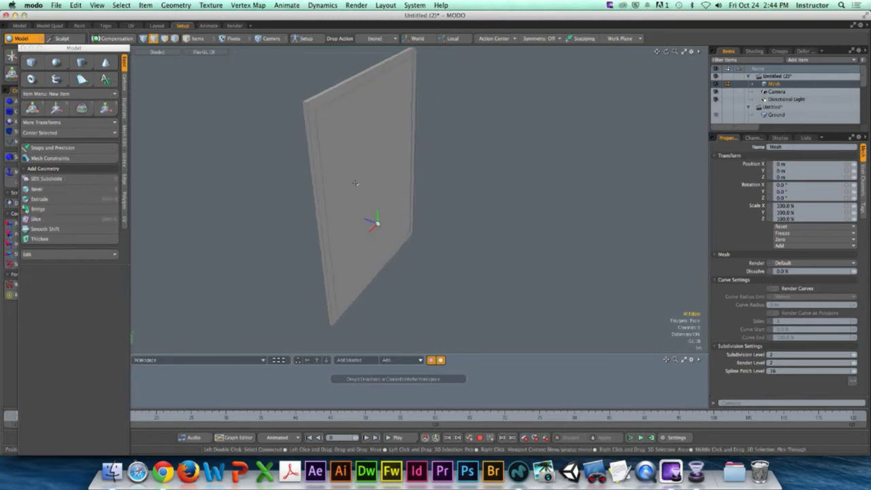
pyautogui.click(38, 209)
pyautogui.press('super+z')
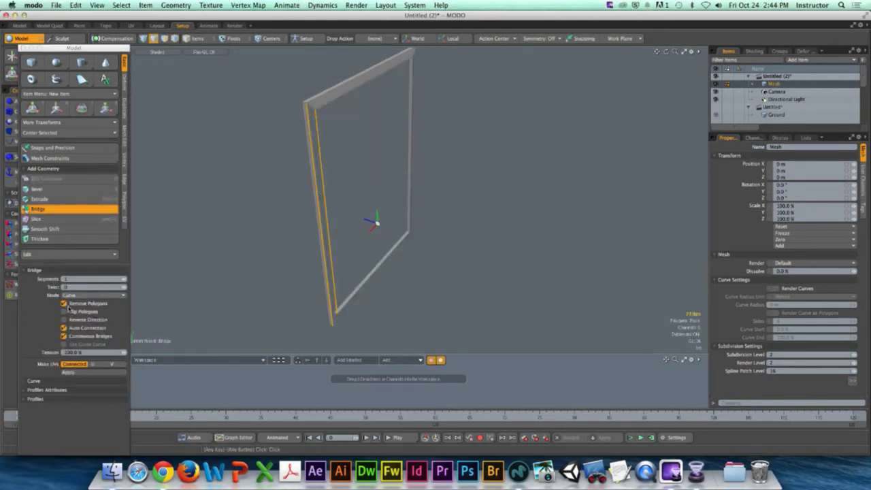
pyautogui.press('space')
pyautogui.click(461, 270)
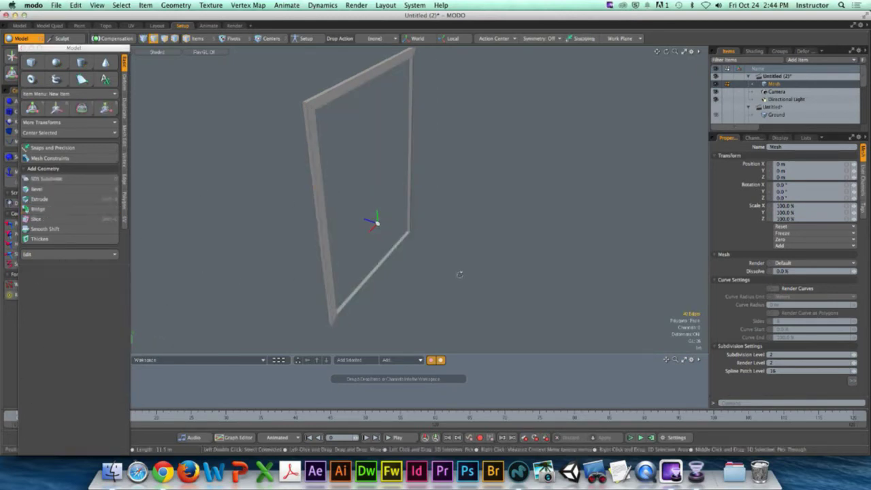
# Step: Bridge the inner and outer open edges along the bottom of the frame's back side
pyautogui.keyDown('alt'); pyautogui.moveTo(461, 270); pyautogui.dragTo(375, 307); pyautogui.keyUp('alt')
pyautogui.scroll(5, 375, 307)
pyautogui.press('2')
pyautogui.click(356, 272)
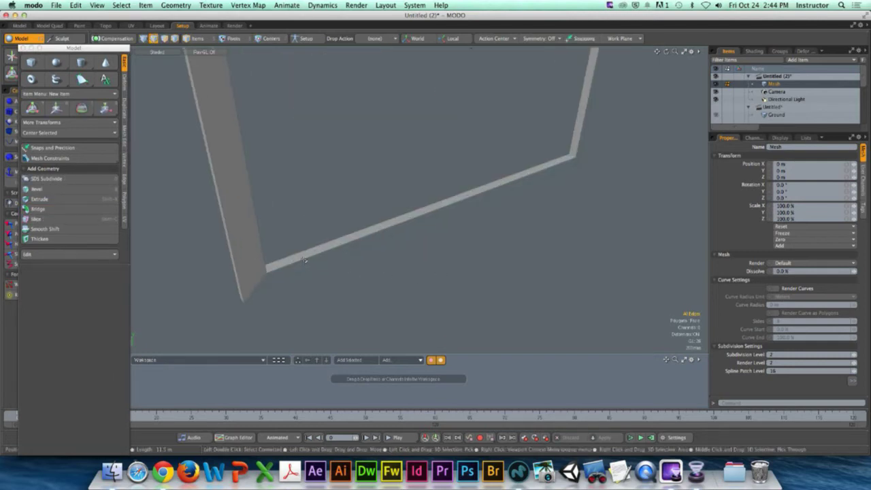
pyautogui.keyDown('shift'); pyautogui.click(306, 280); pyautogui.keyUp('shift')
pyautogui.click(38, 209)
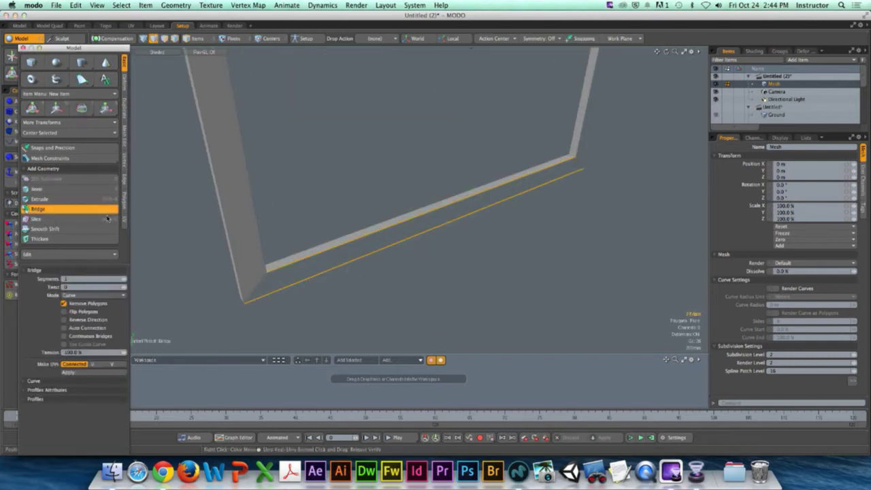
pyautogui.press('space')
# Step: Bridge the inner and outer open edges of the remaining upright to close the frame's back side
pyautogui.keyDown('alt'); pyautogui.moveTo(338, 193); pyautogui.dragTo(366, 217); pyautogui.keyUp('alt')
pyautogui.press('3')
pyautogui.press('2')
pyautogui.click(375, 204)
pyautogui.keyDown('shift'); pyautogui.click(357, 204); pyautogui.keyUp('shift')
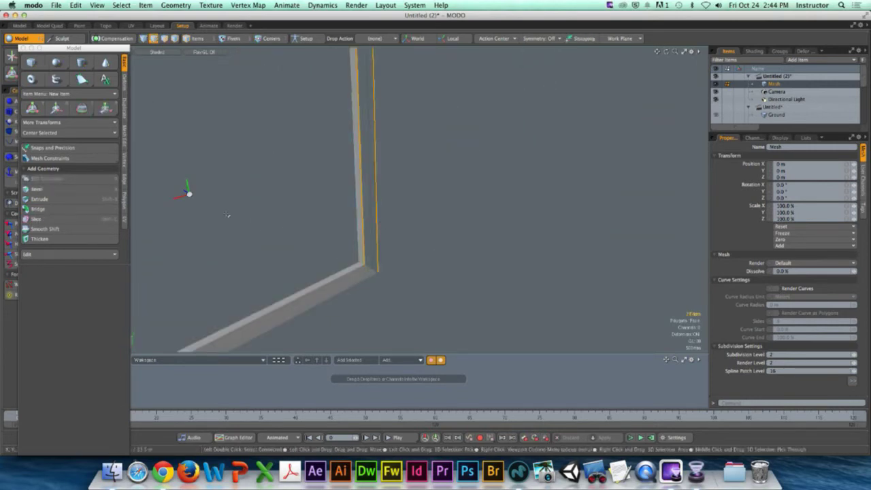
pyautogui.click(81, 211)
pyautogui.press('space')
pyautogui.keyDown('alt'); pyautogui.moveTo(319, 198); pyautogui.dragTo(467, 179); pyautogui.keyUp('alt')
pyautogui.click(467, 178)
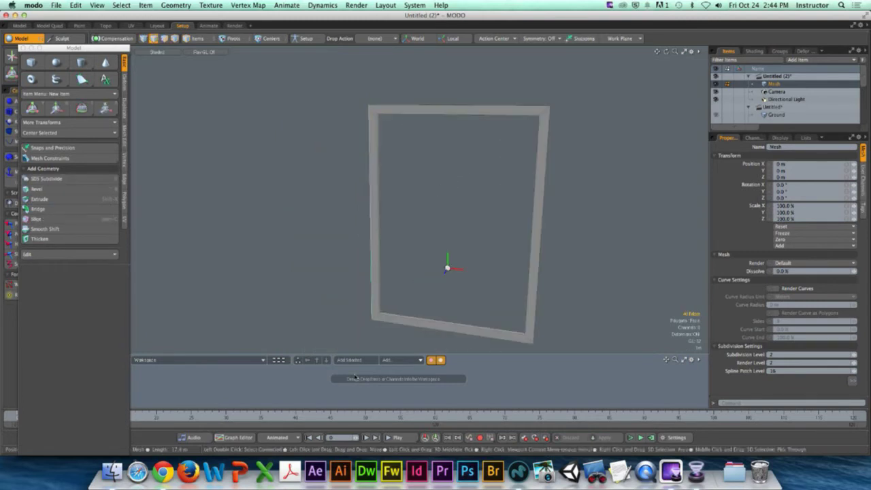
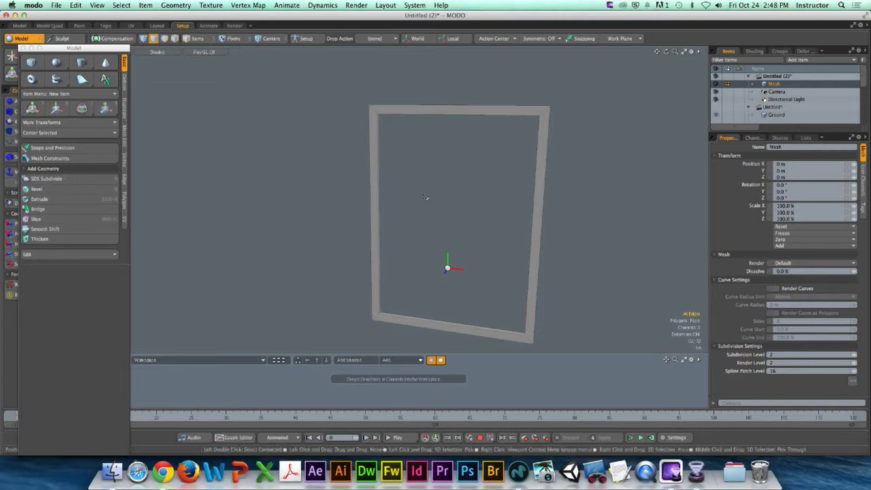
# Step: Undo the bridging and the panel deletion, and select the frame's recessed panel polygon
pyautogui.keyDown('alt'); pyautogui.moveTo(428, 195); pyautogui.dragTo(353, 172); pyautogui.keyUp('alt')
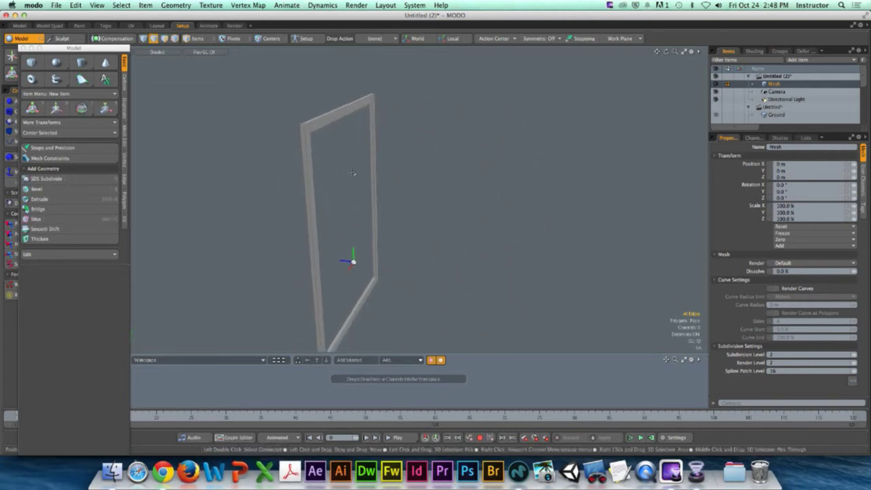
pyautogui.keyDown('alt'); pyautogui.moveTo(413, 176); pyautogui.dragTo(400, 191); pyautogui.keyUp('alt')
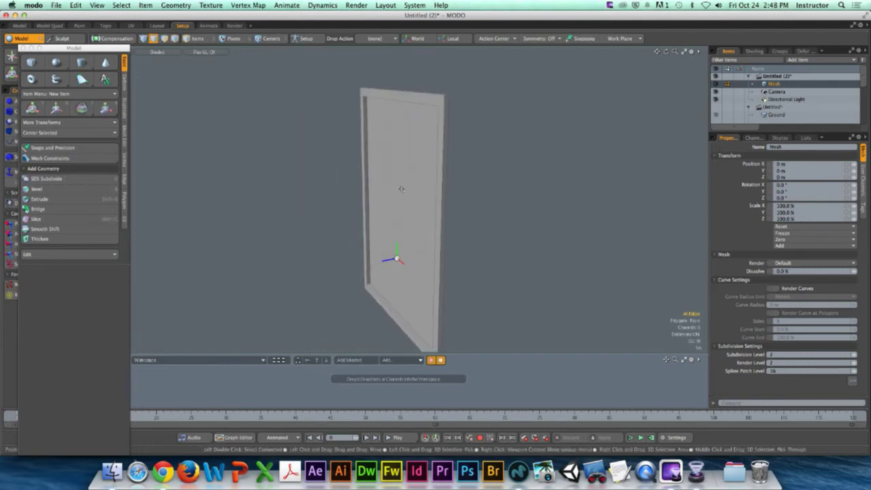
pyautogui.press('3')
pyautogui.click(402, 189)
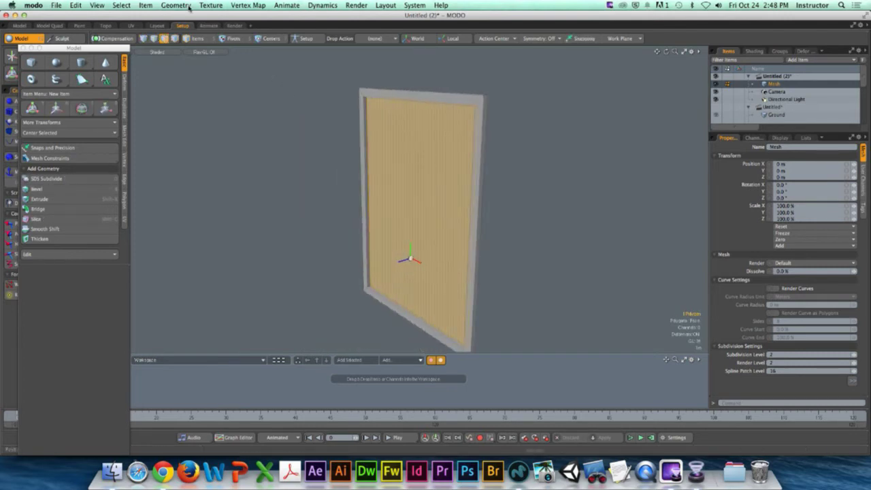
# Step: Try a Radial Mesh Shatter on the selected panel polygon and undo it
pyautogui.click(175, 4)
pyautogui.moveTo(193, 132)
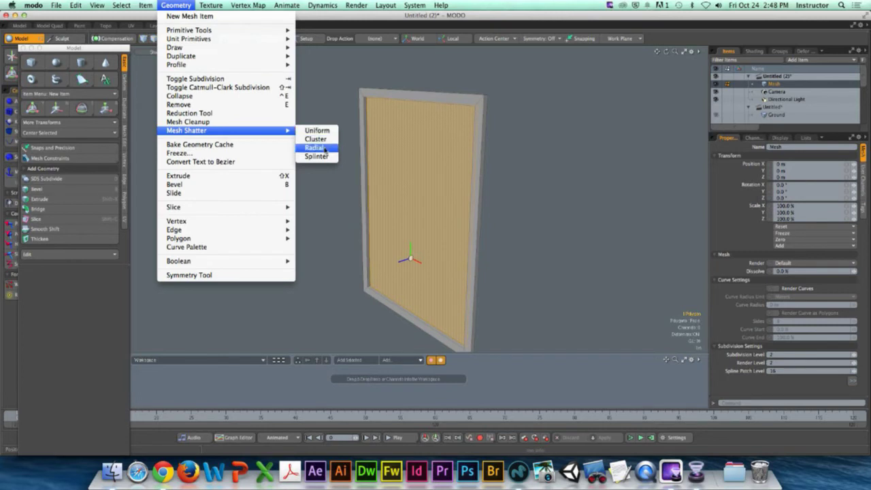
pyautogui.click(317, 149)
pyautogui.click(506, 96)
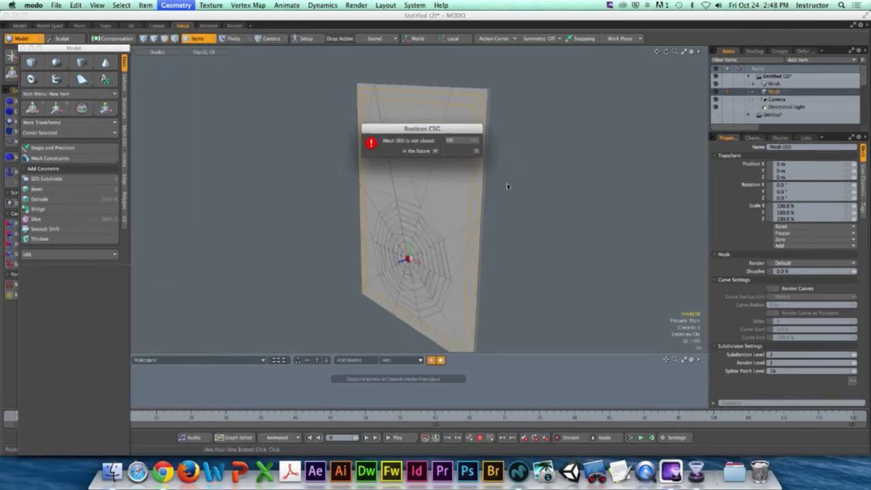
pyautogui.click(462, 140)
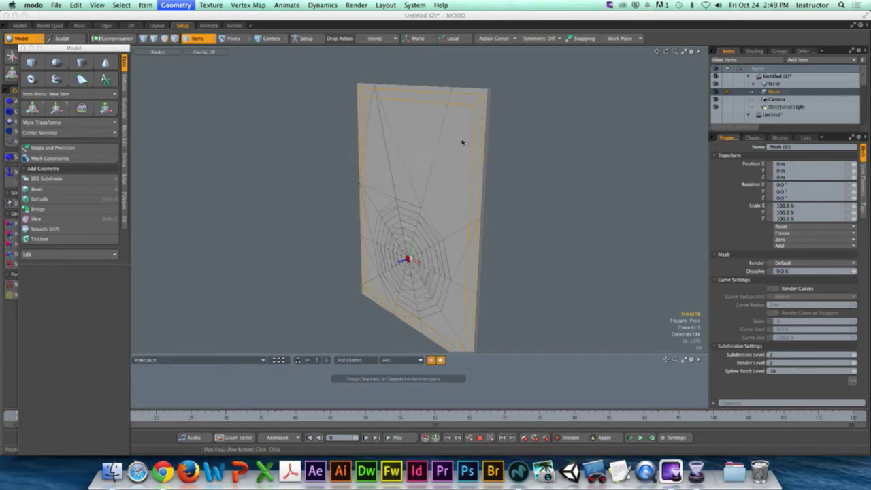
pyautogui.press('super+z')
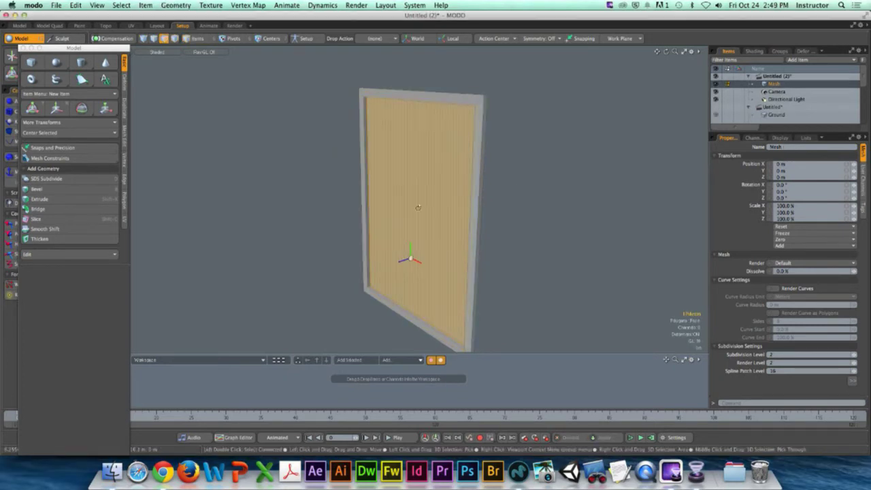
pyautogui.keyDown('alt'); pyautogui.moveTo(421, 208); pyautogui.dragTo(481, 229); pyautogui.keyUp('alt')
pyautogui.scroll(3, 485, 218)
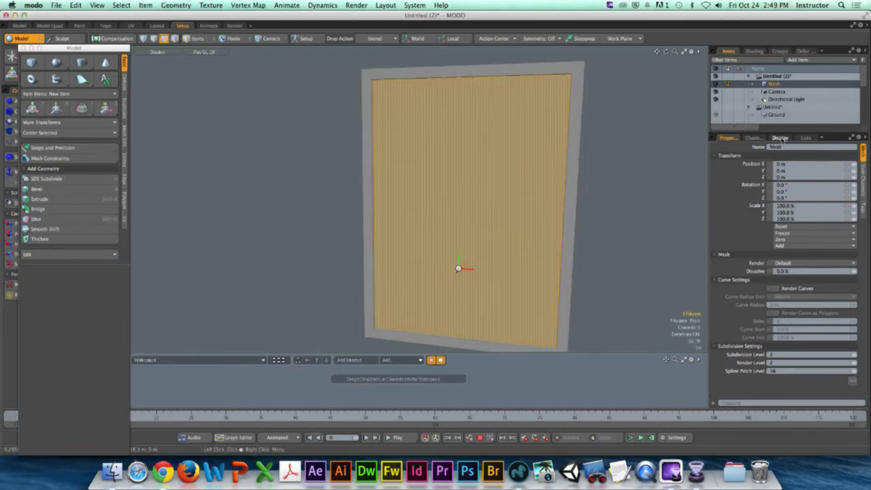
pyautogui.keyDown('alt'); pyautogui.moveTo(476, 204); pyautogui.dragTo(442, 217); pyautogui.keyUp('alt')
pyautogui.press('3')
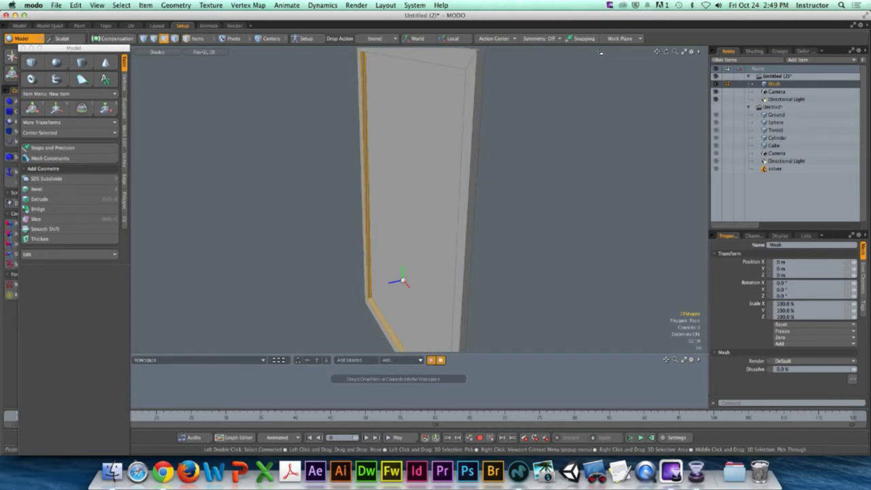
pyautogui.click(494, 38)
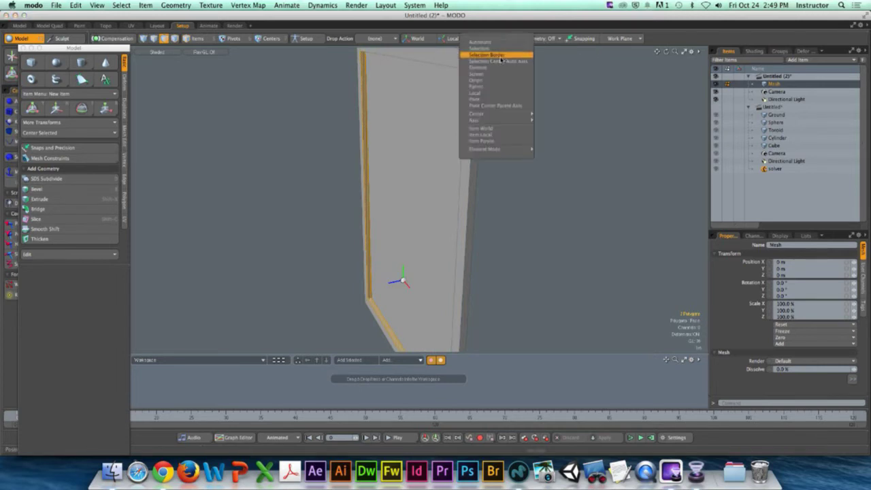
pyautogui.click(500, 60)
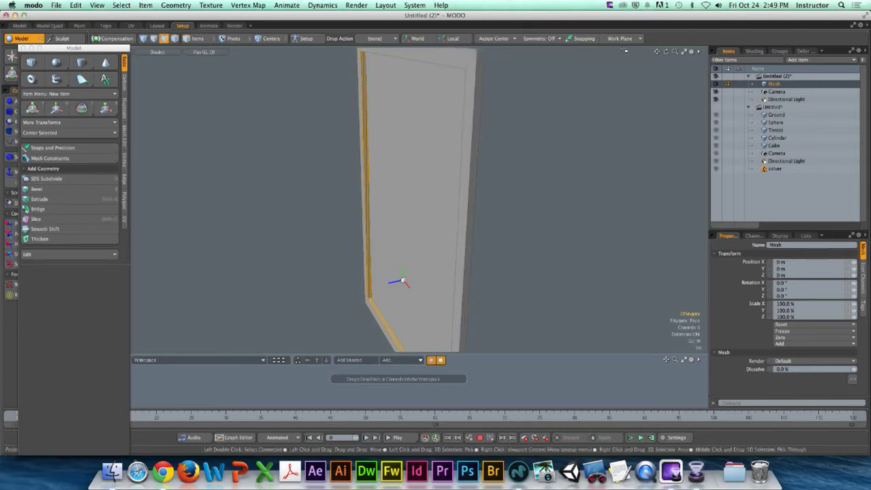
pyautogui.click(620, 38)
pyautogui.click(619, 38)
pyautogui.click(625, 49)
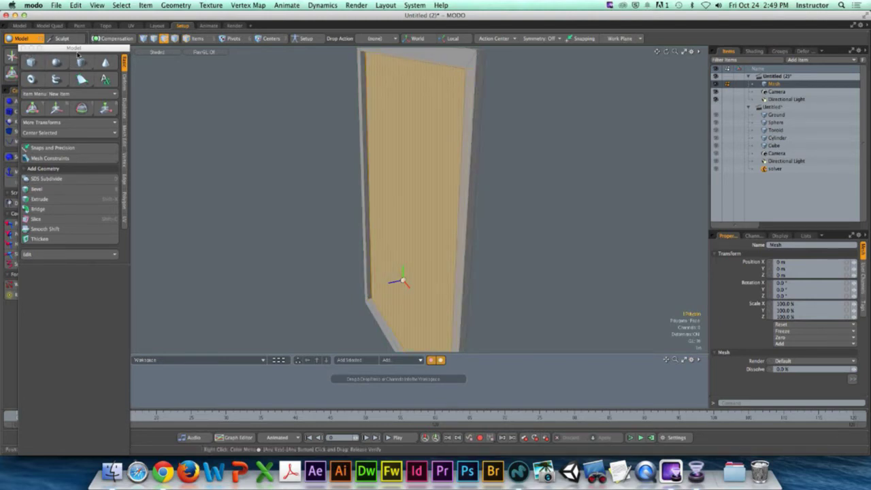
# Step: Close the floating Model tool palette
pyautogui.click(25, 49)
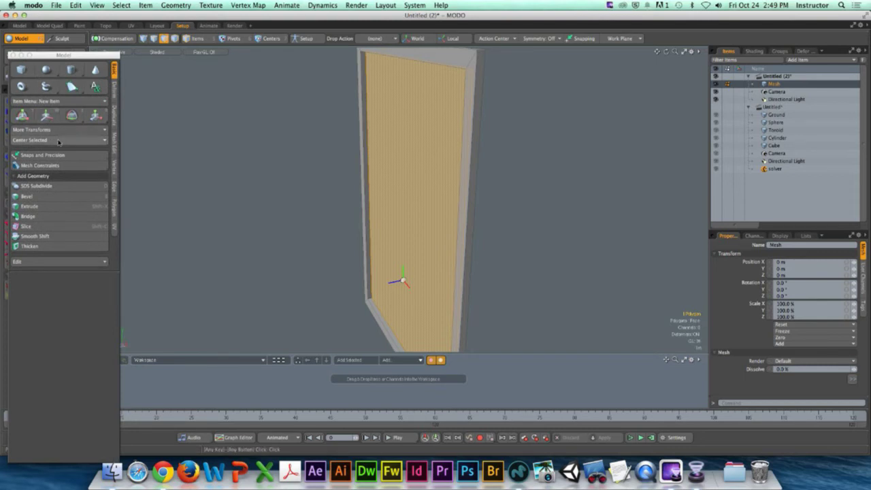
pyautogui.click(60, 140)
pyautogui.click(64, 160)
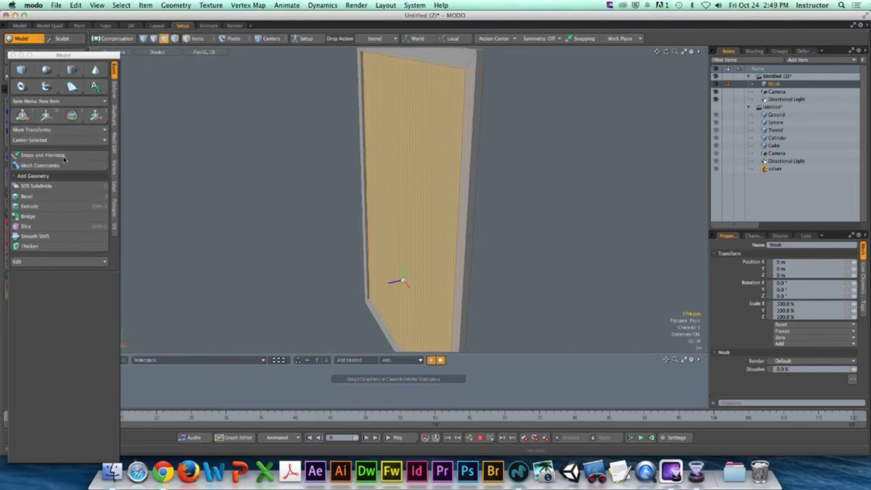
pyautogui.click(12, 54)
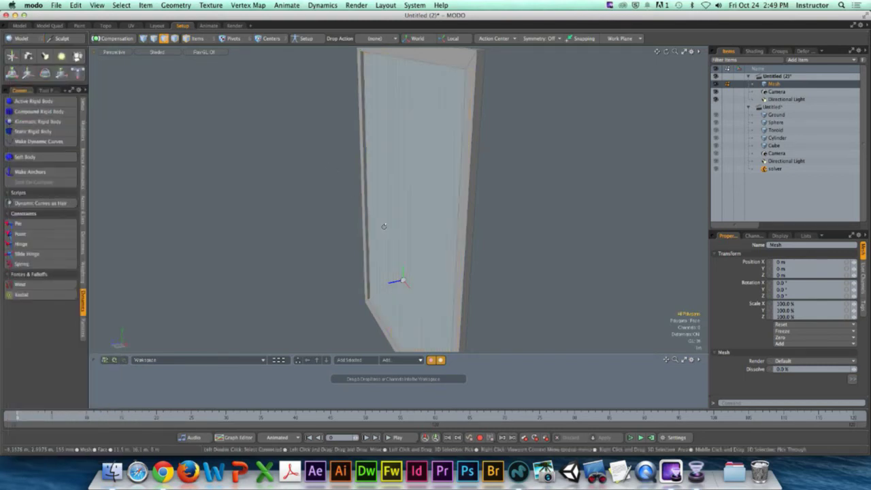
# Step: Try to extrude the frame's recessed panel polygon
pyautogui.keyDown('alt'); pyautogui.moveTo(371, 170); pyautogui.dragTo(308, 206); pyautogui.keyUp('alt')
pyautogui.hotkey('shift', 'x')
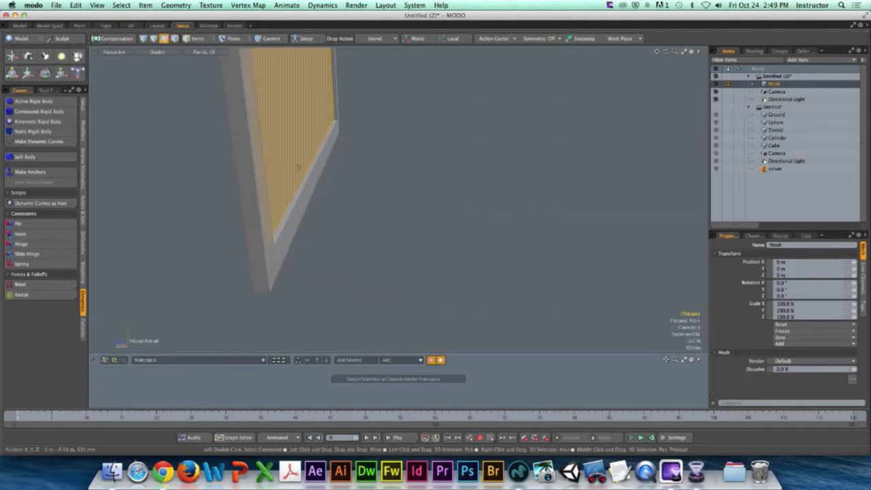
pyautogui.keyDown('alt'); pyautogui.moveTo(296, 127); pyautogui.dragTo(340, 241); pyautogui.keyUp('alt')
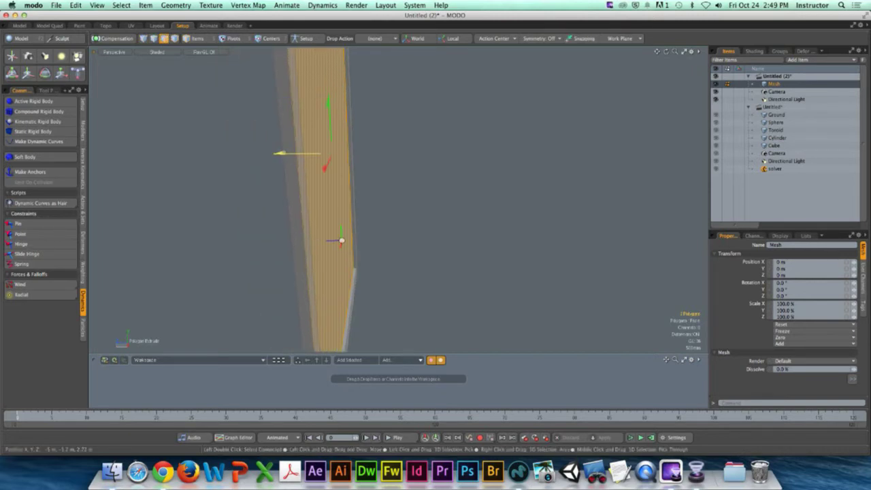
pyautogui.keyDown('alt'); pyautogui.moveTo(342, 241); pyautogui.dragTo(350, 204); pyautogui.keyUp('alt')
# Step: Switch to the Model layout and fit the framed mesh in the view
pyautogui.hotkey('ctrl', 'Tab')
pyautogui.press('a')
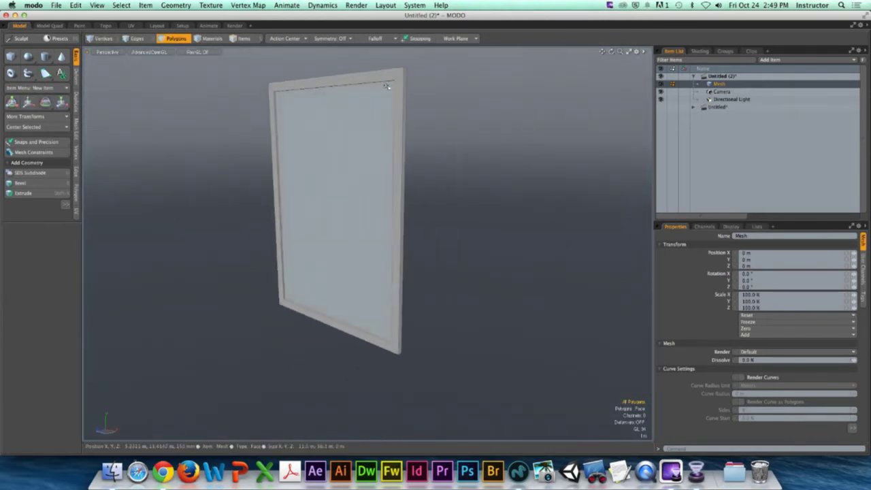
# Step: Delete the two large polygons, front and back, that fill the opening of the rectangular frame
pyautogui.click(352, 182)
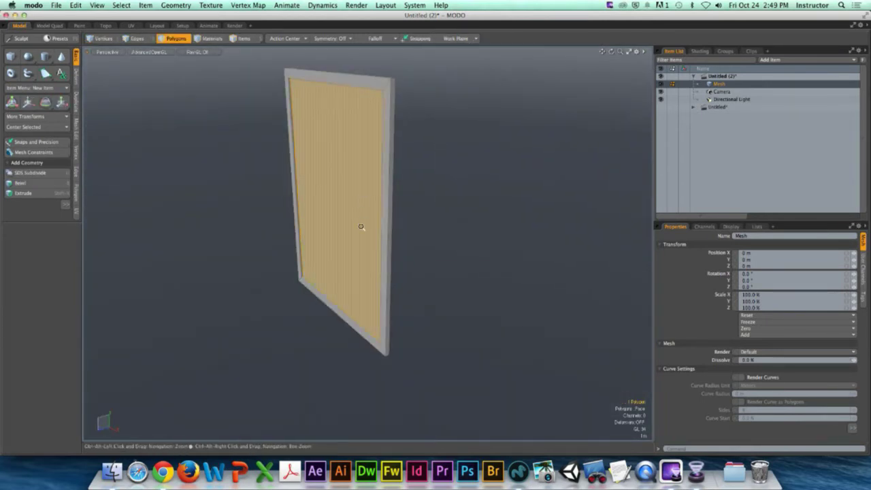
pyautogui.scroll(2, 362, 227)
pyautogui.hotkey('shift', 'x')
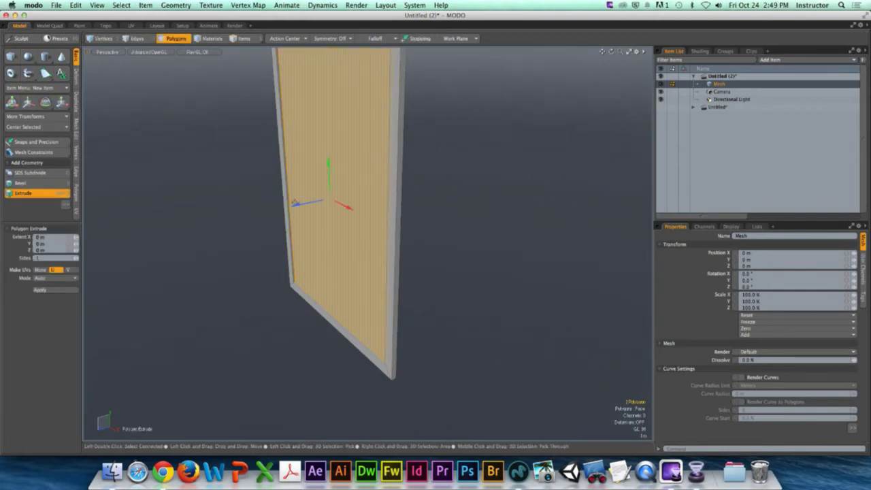
pyautogui.keyDown('alt'); pyautogui.moveTo(326, 204); pyautogui.dragTo(335, 271); pyautogui.keyUp('alt')
pyautogui.press('space')
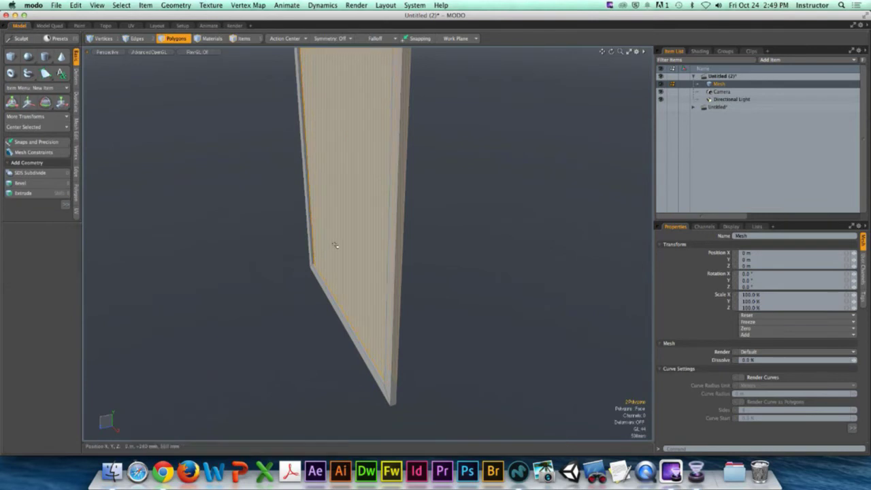
pyautogui.press('Delete')
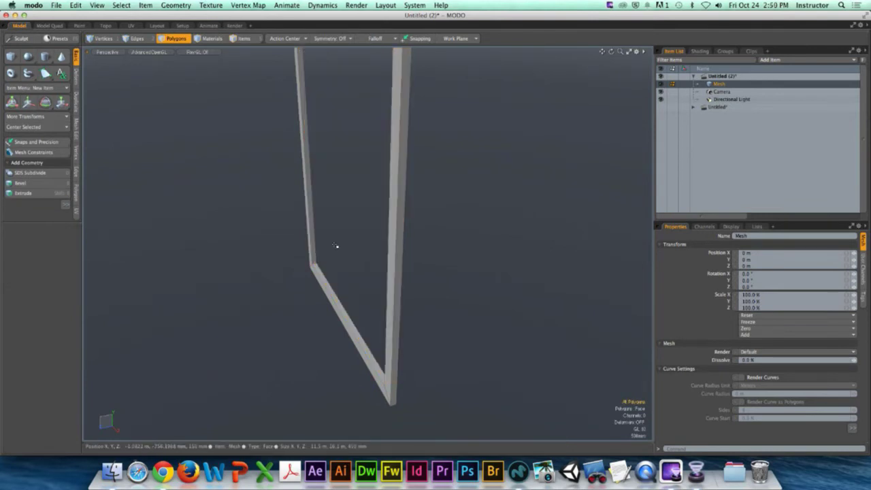
# Step: Loop-slice the frame's inner faces with two cuts in Symmetry mode, leaving a narrow strip running around the middle
pyautogui.click(310, 224)
pyautogui.scroll(5, 314, 285)
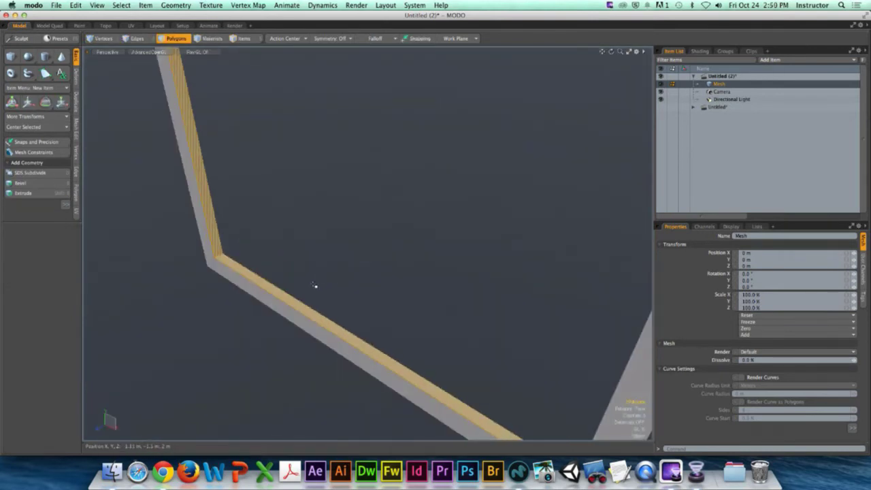
pyautogui.scroll(-6, 314, 285)
pyautogui.hotkey('alt', 'c')
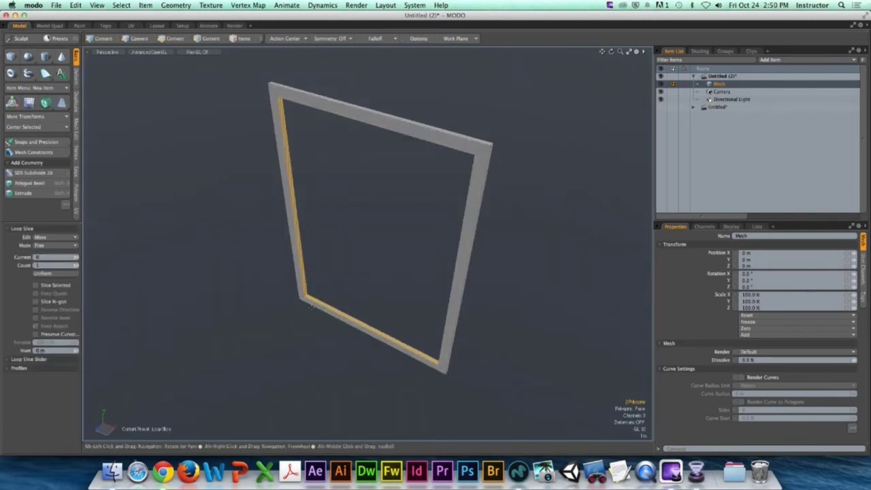
pyautogui.click(67, 245)
pyautogui.click(58, 253)
pyautogui.scroll(5, 270, 257)
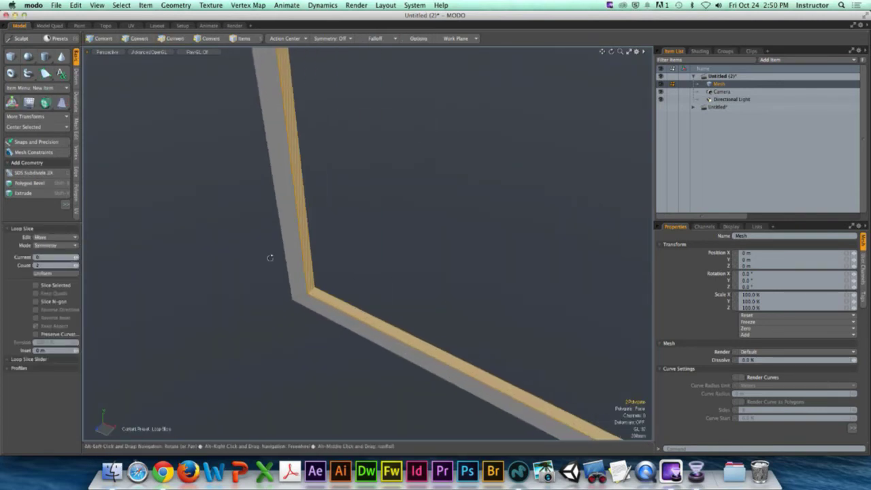
pyautogui.keyDown('alt'); pyautogui.moveTo(270, 258); pyautogui.dragTo(367, 292); pyautogui.keyUp('alt')
pyautogui.click(413, 300)
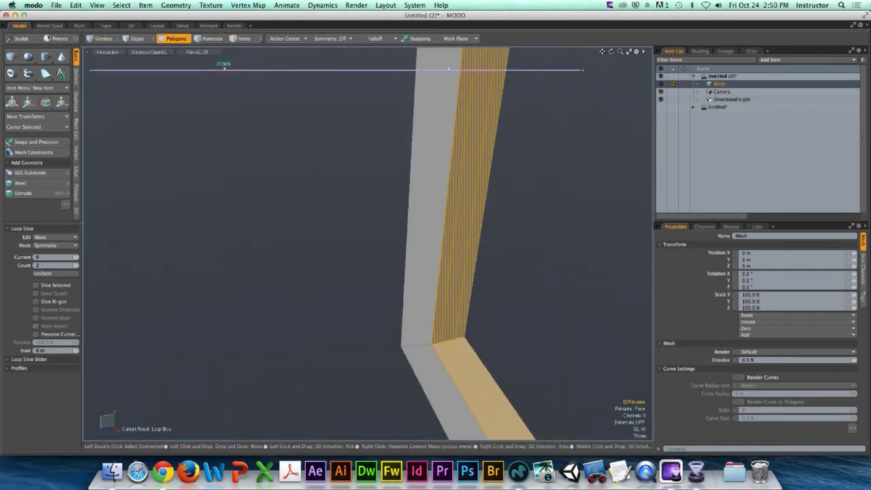
pyautogui.press('space')
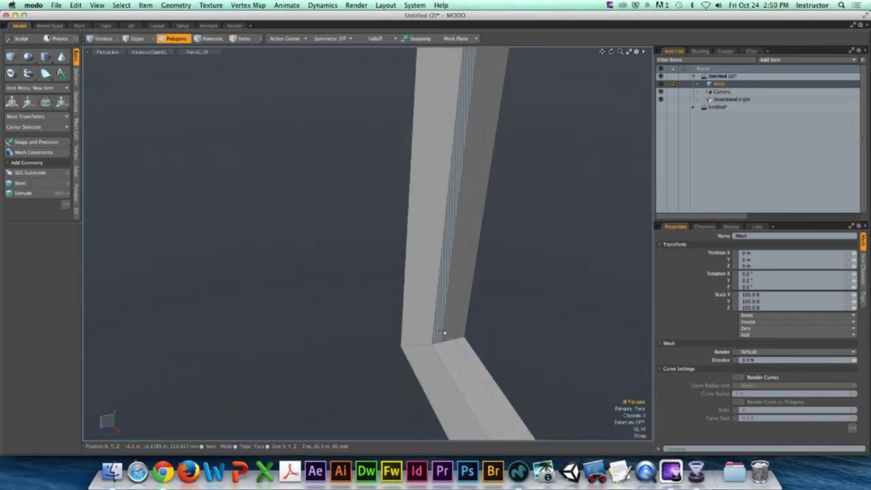
# Step: Copy the middle strip of faces around the frame's inner side into a new mesh item
pyautogui.scroll(-5, 449, 337)
pyautogui.keyDown('alt'); pyautogui.moveTo(420, 320); pyautogui.dragTo(525, 326); pyautogui.keyUp('alt')
pyautogui.scroll(5, 445, 306)
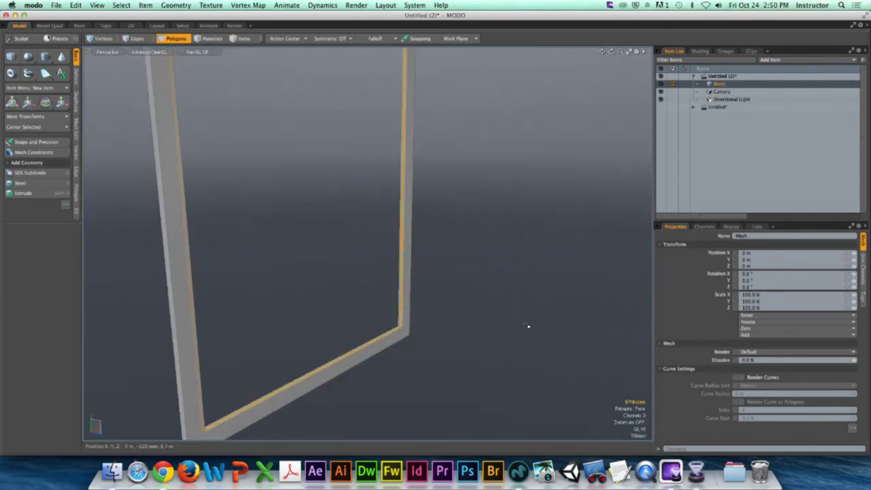
pyautogui.press('super+z')
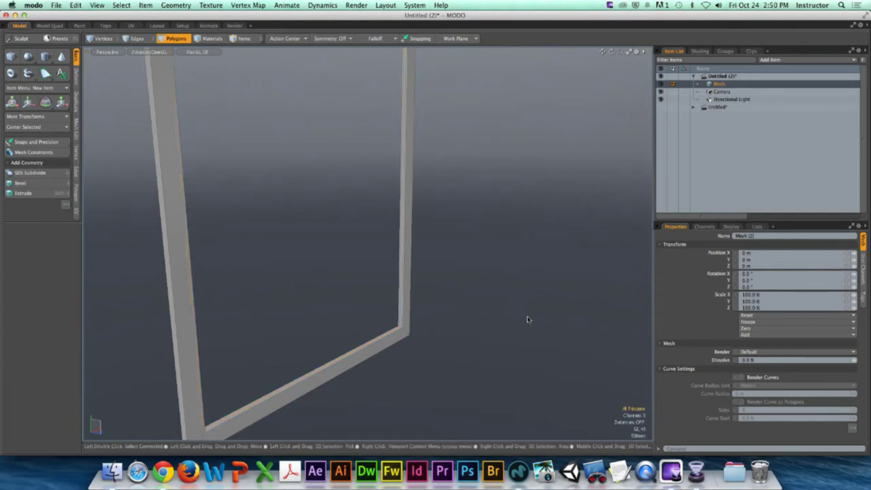
pyautogui.press('super+z')
pyautogui.press('super+z')
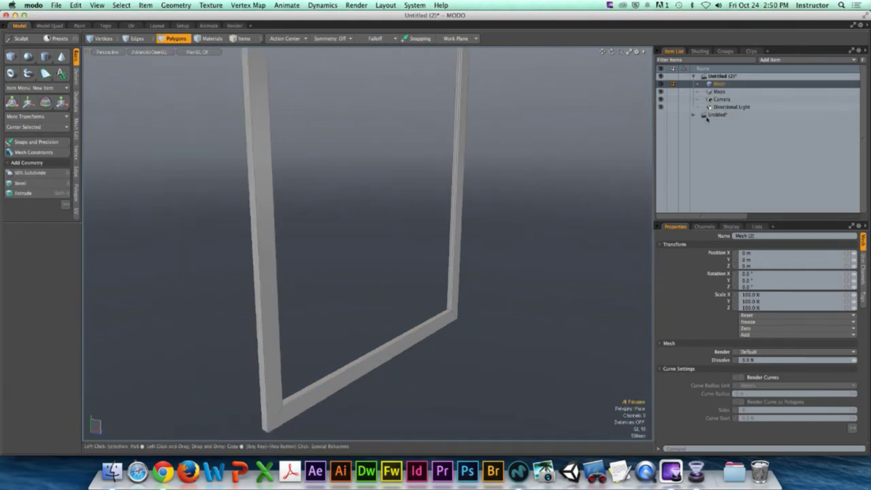
pyautogui.press('super+z')
pyautogui.press('super+z')
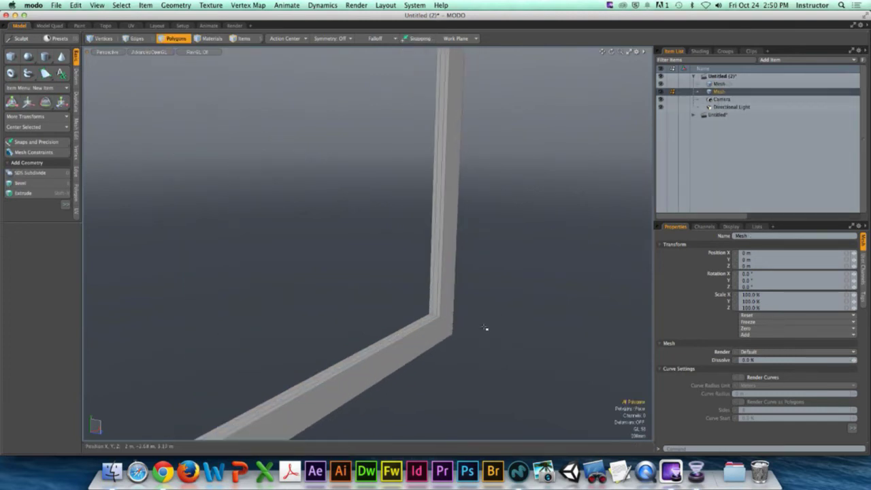
# Step: Hide the original frame mesh and make the new strip mesh the active item
pyautogui.press('2')
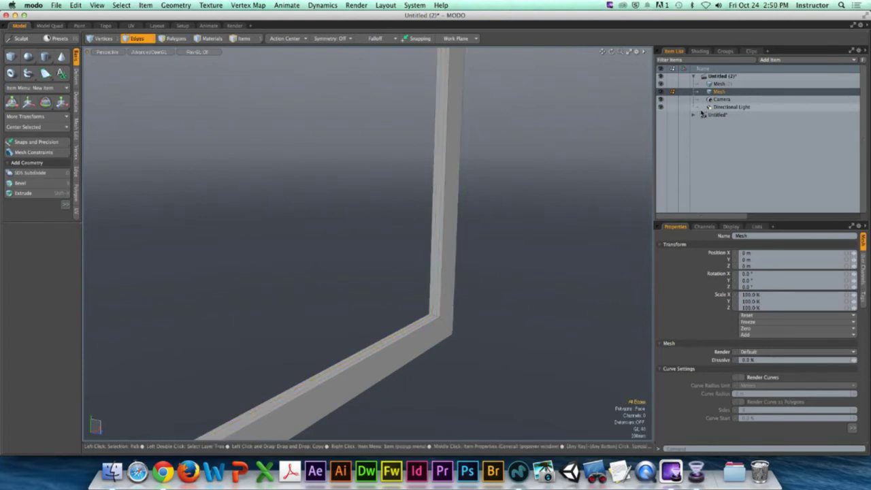
pyautogui.press('super+z')
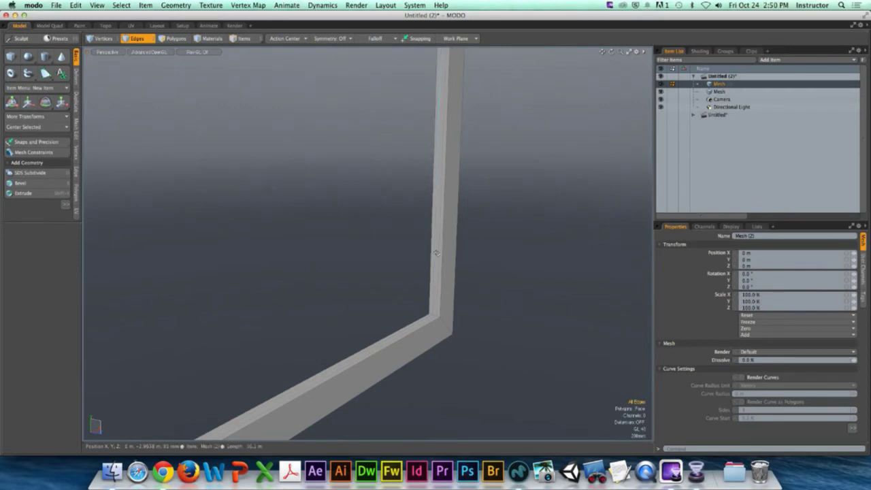
pyautogui.press('super+shift+z')
pyautogui.press('super+z')
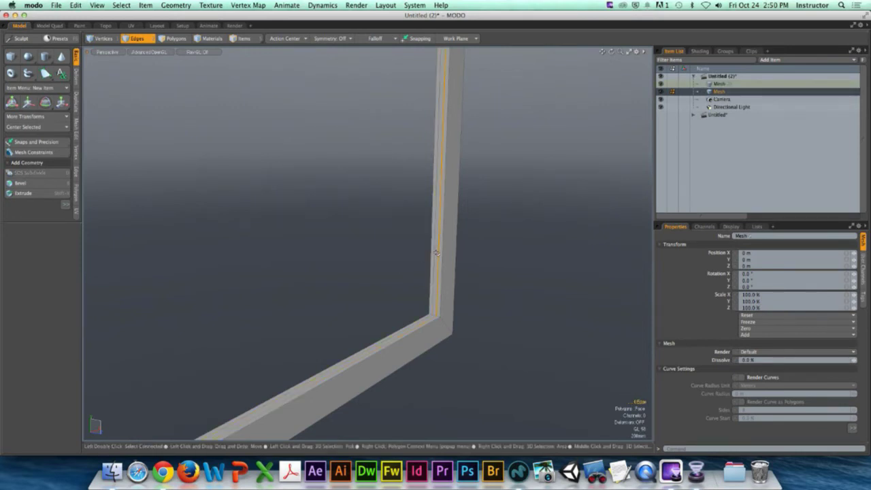
pyautogui.press('super+z')
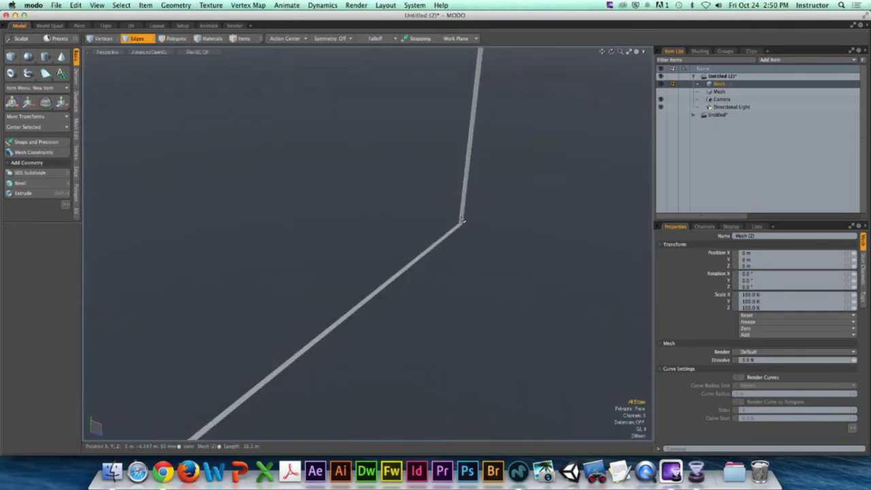
# Step: Fill the open edge loops on both sides of the strip with polygons to form a solid pane
pyautogui.press('3')
pyautogui.click(468, 226)
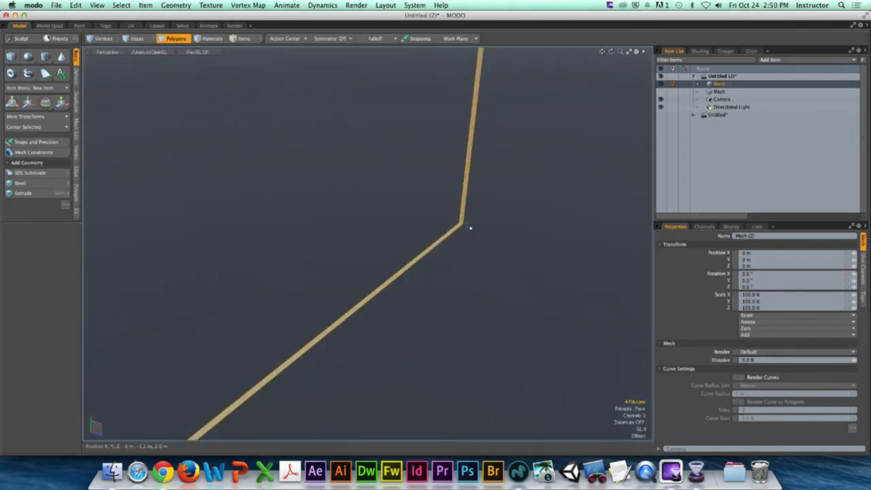
pyautogui.keyDown('ctrl'); pyautogui.keyDown('alt'); pyautogui.moveTo(469, 228); pyautogui.dragTo(424, 268); pyautogui.keyUp('alt'); pyautogui.keyUp('ctrl')
pyautogui.press('2')
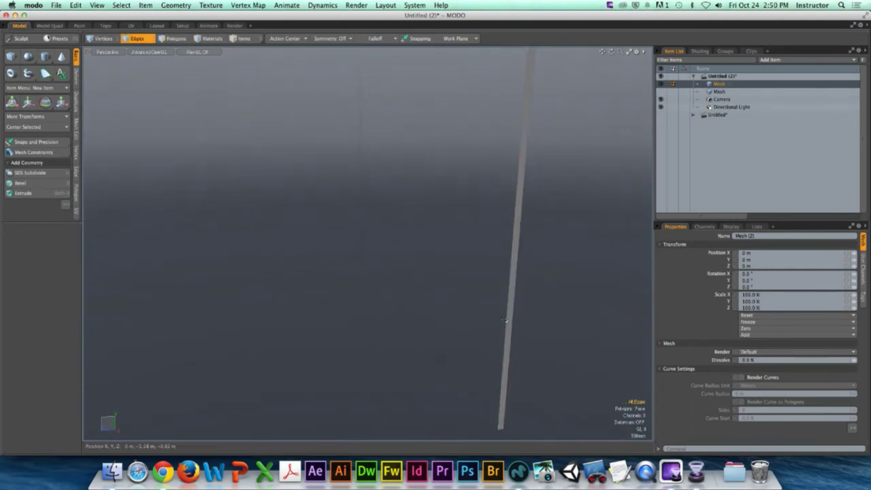
pyautogui.click(506, 321)
pyautogui.press('p')
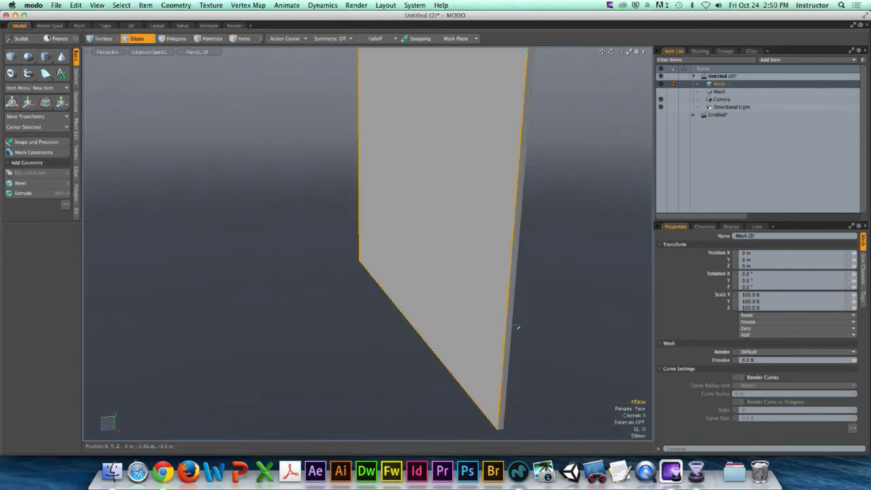
pyautogui.keyDown('alt'); pyautogui.moveTo(514, 327); pyautogui.dragTo(521, 268); pyautogui.keyUp('alt')
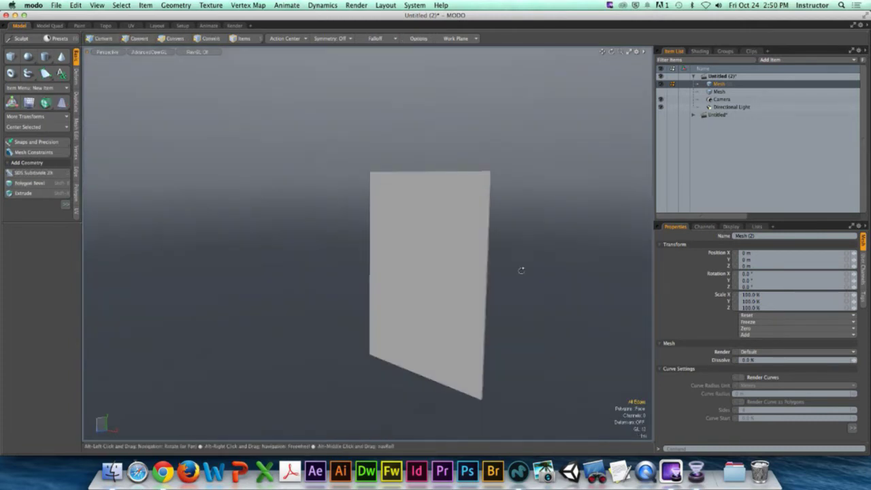
# Step: Show the original mesh again, rename it Frame, and rename the pane mesh Glass
pyautogui.click(659, 91)
pyautogui.click(712, 91)
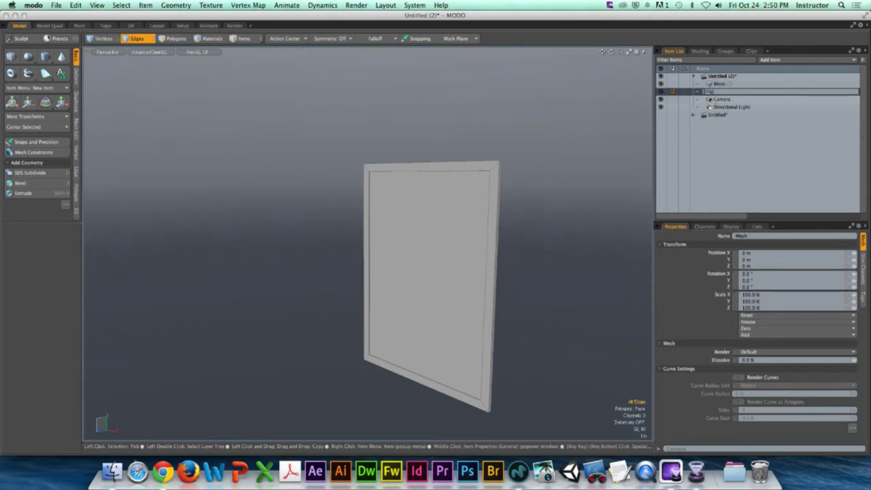
pyautogui.press('Escape')
pyautogui.click(712, 84)
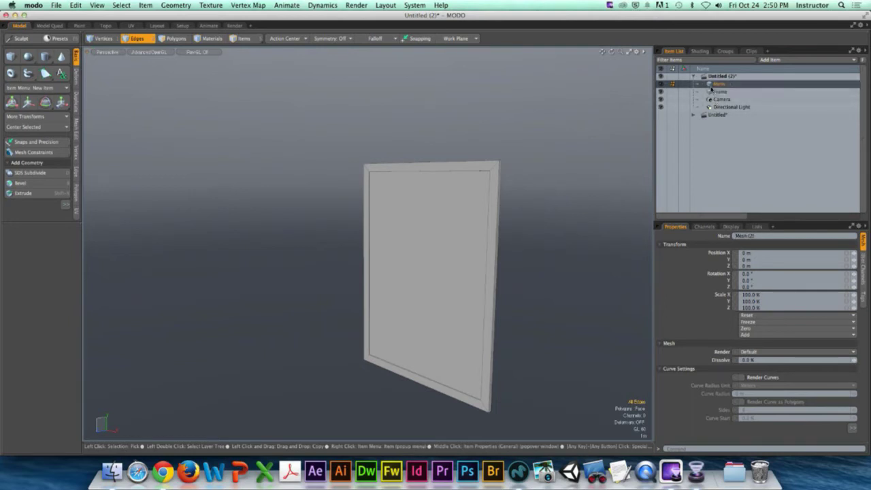
pyautogui.doubleClick(712, 83)
pyautogui.write('Glas')
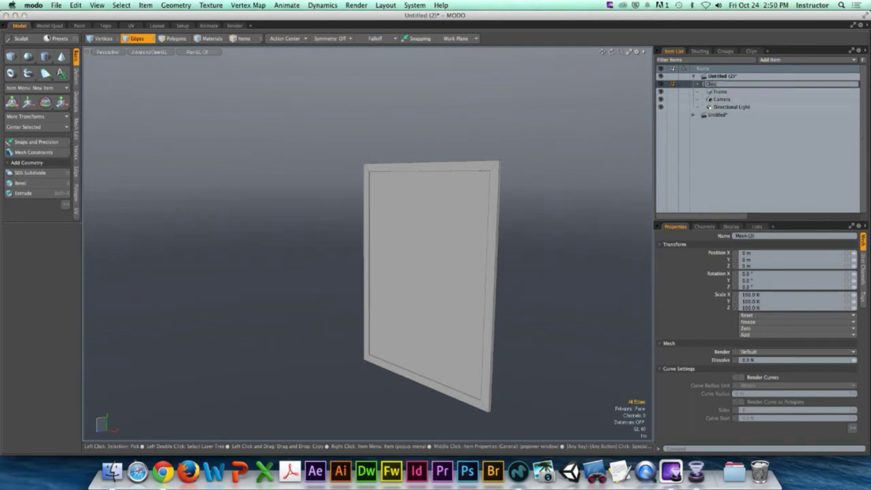
pyautogui.write('s')
pyautogui.press('Return')
# Step: Hide the Glass mesh temporarily and remove the two extra edge loops from the Frame's inner faces
pyautogui.keyDown('alt'); pyautogui.moveTo(493, 119); pyautogui.dragTo(487, 187); pyautogui.keyUp('alt')
pyautogui.press('2')
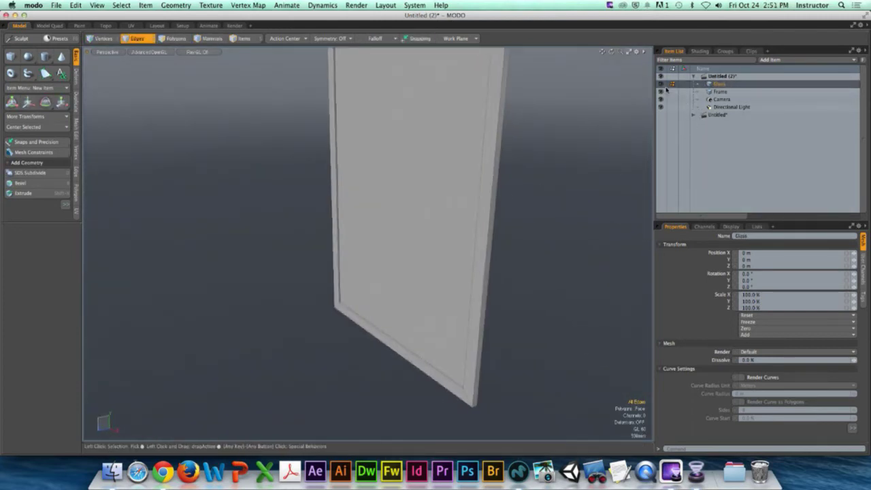
pyautogui.click(718, 91)
pyautogui.click(660, 83)
pyautogui.keyDown('ctrl'); pyautogui.keyDown('alt'); pyautogui.moveTo(436, 279); pyautogui.dragTo(361, 314); pyautogui.keyUp('alt'); pyautogui.keyUp('ctrl')
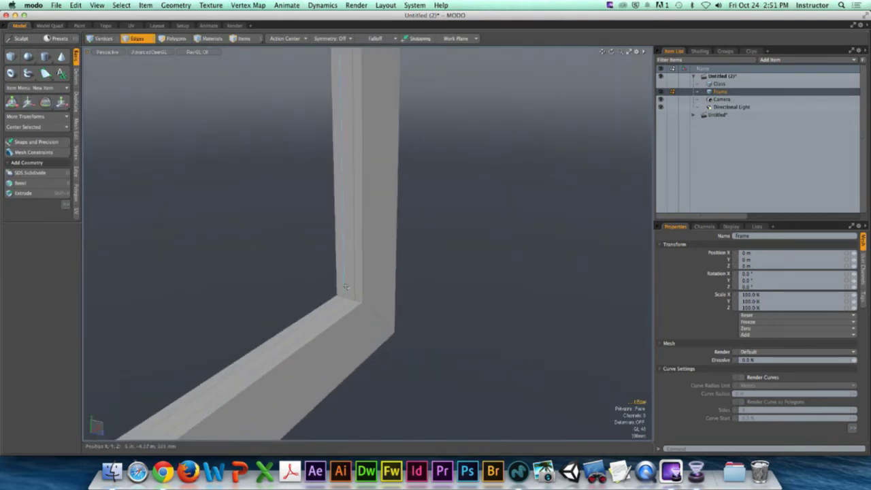
pyautogui.doubleClick(350, 293)
pyautogui.keyDown('shift'); pyautogui.doubleClick(353, 290); pyautogui.keyUp('shift')
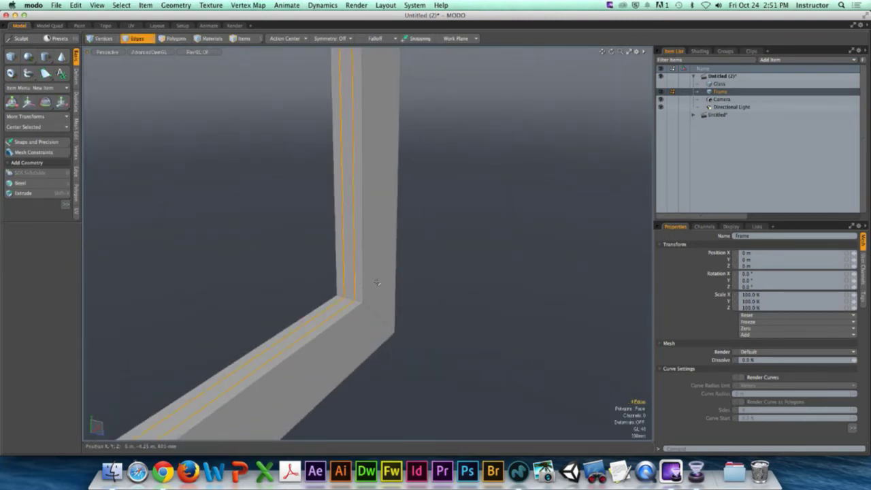
pyautogui.keyDown('ctrl'); pyautogui.keyDown('alt'); pyautogui.moveTo(374, 283); pyautogui.dragTo(413, 219); pyautogui.keyUp('alt'); pyautogui.keyUp('ctrl')
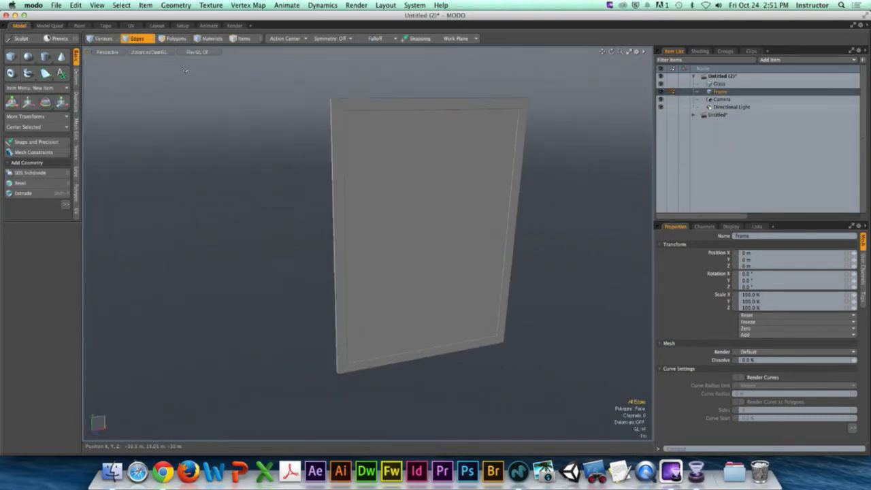
# Step: Shatter the Glass mesh with Shatter Radial about the Z axis, keeping the default settings
pyautogui.click(178, 39)
pyautogui.click(468, 176)
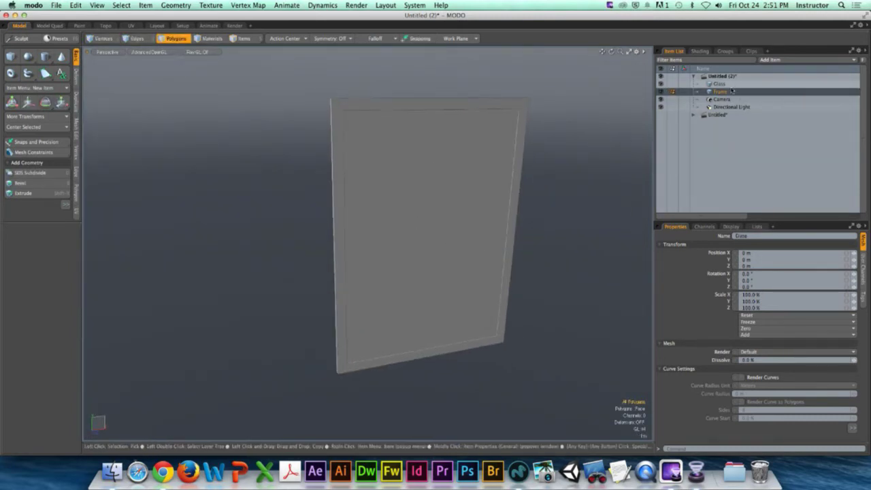
pyautogui.click(175, 5)
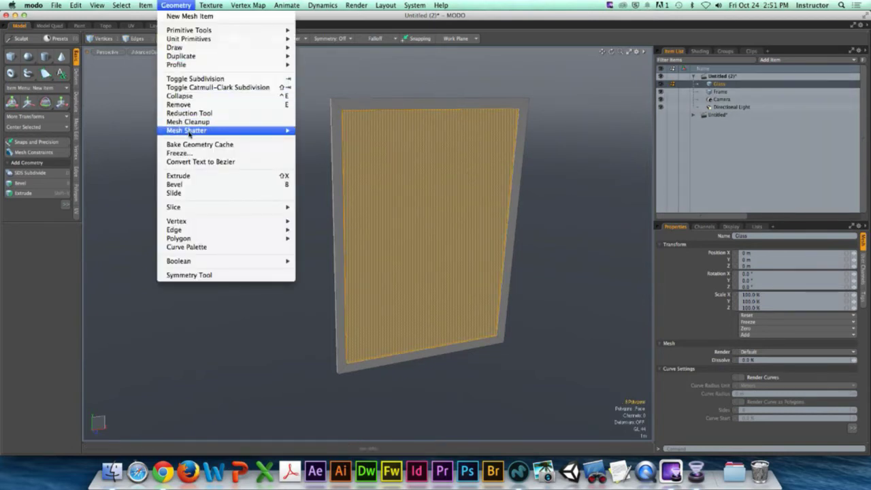
pyautogui.moveTo(270, 134)
pyautogui.click(314, 147)
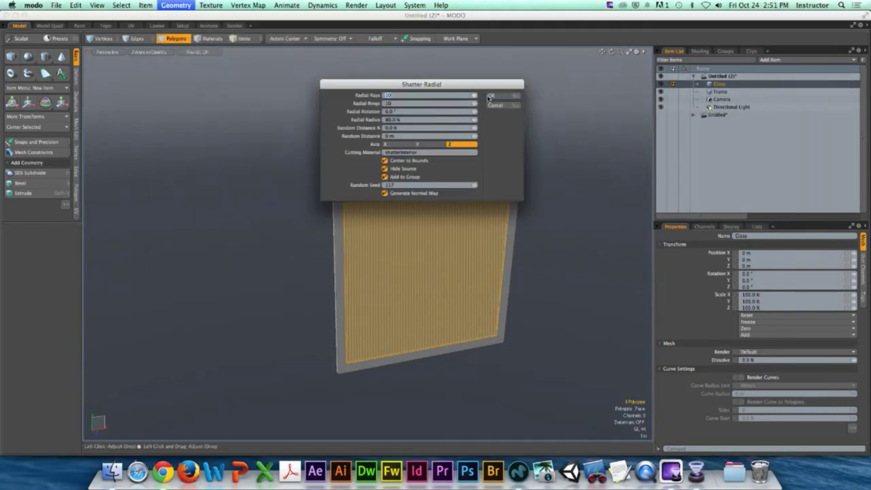
pyautogui.click(503, 100)
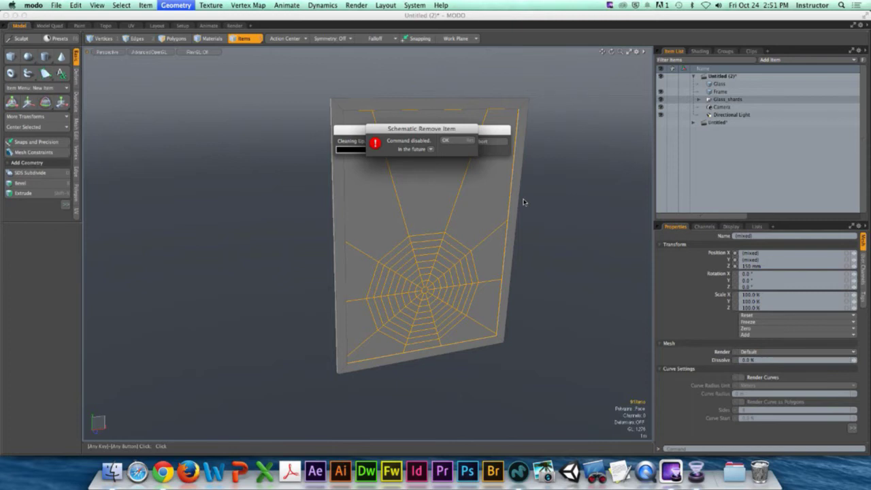
pyautogui.press('Return')
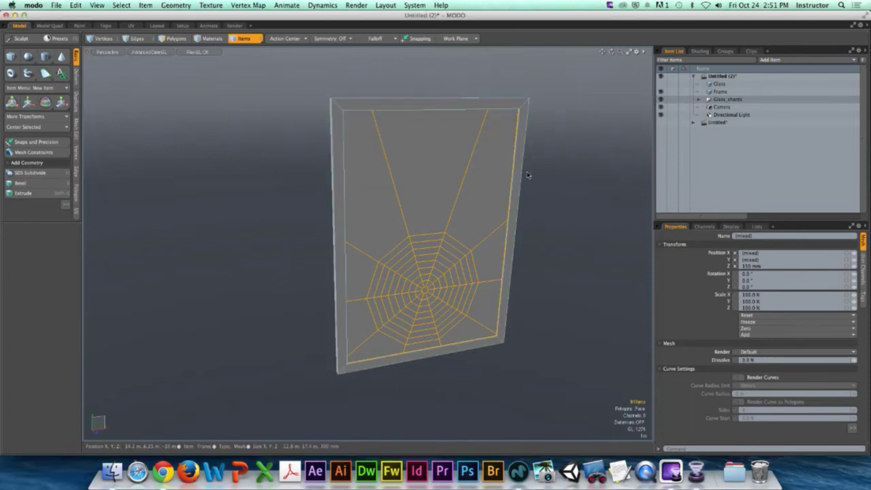
# Step: Inspect a single shard of the shattered pane and expand the Glass_shards group to list its pieces
pyautogui.click(558, 195)
pyautogui.keyDown('alt'); pyautogui.moveTo(558, 195); pyautogui.dragTo(408, 232); pyautogui.keyUp('alt')
pyautogui.click(467, 235)
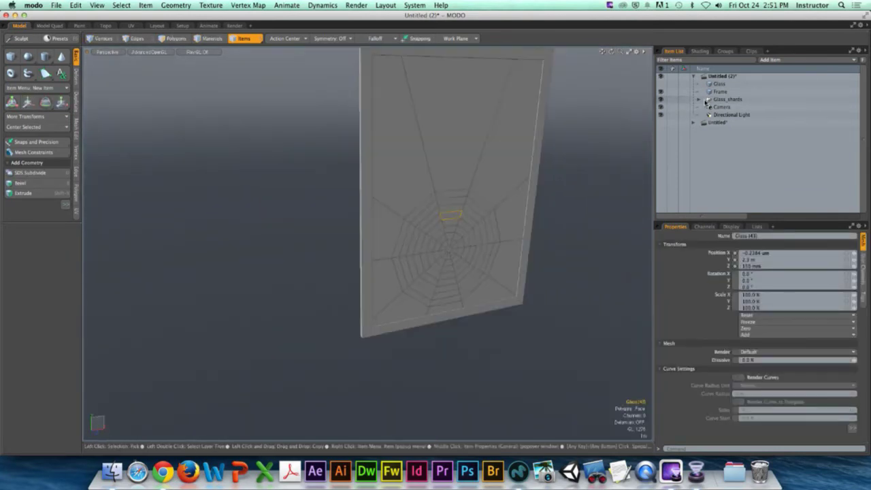
pyautogui.click(698, 99)
pyautogui.click(725, 84)
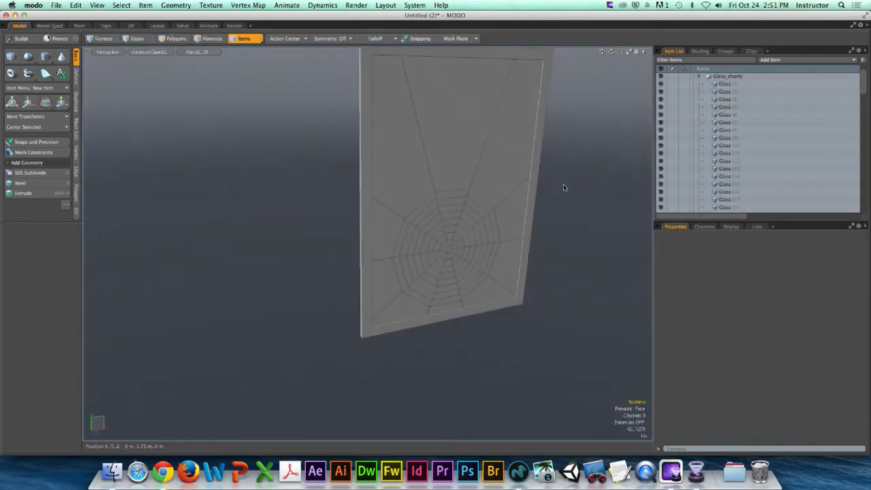
# Step: Undo the radial shatter so the Glass mesh is one whole pane again
pyautogui.keyDown('alt'); pyautogui.moveTo(564, 186); pyautogui.dragTo(570, 189); pyautogui.keyUp('alt')
pyautogui.press('super+a')
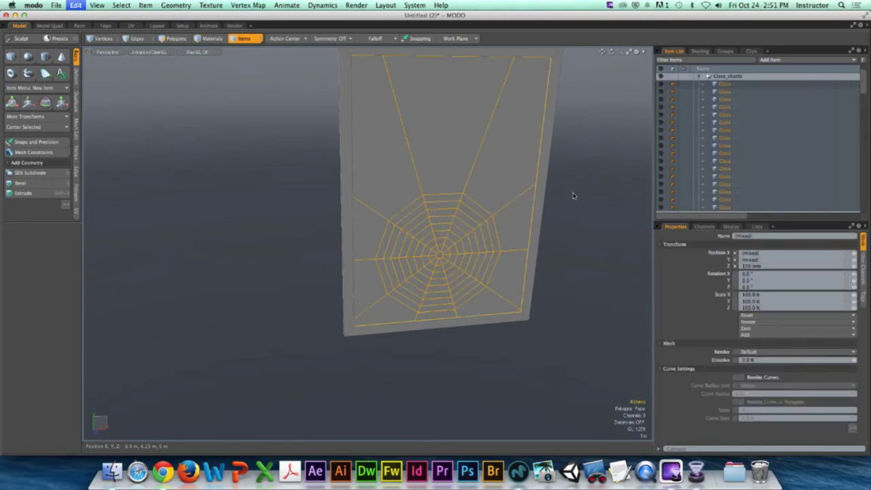
pyautogui.press('super+z')
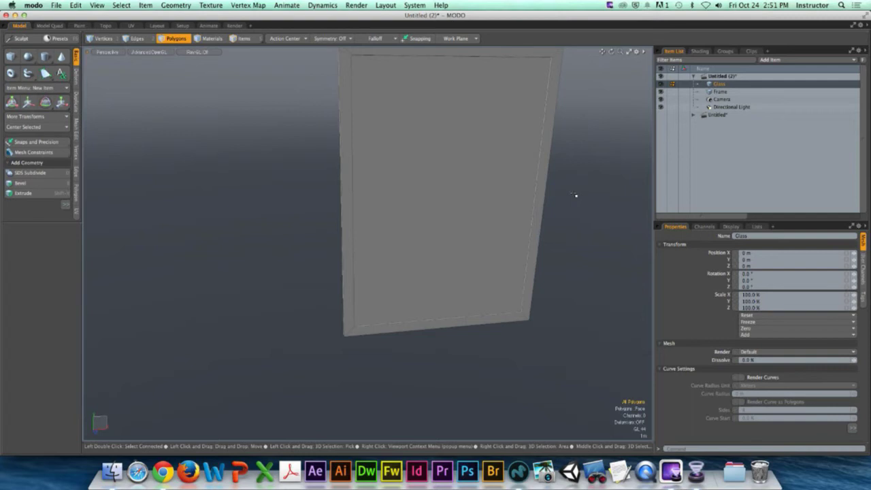
# Step: Select the Glass pane's polygons and break them up with Shatter Uniform, keeping the default settings
pyautogui.keyDown('alt'); pyautogui.moveTo(575, 195); pyautogui.dragTo(443, 202); pyautogui.keyUp('alt')
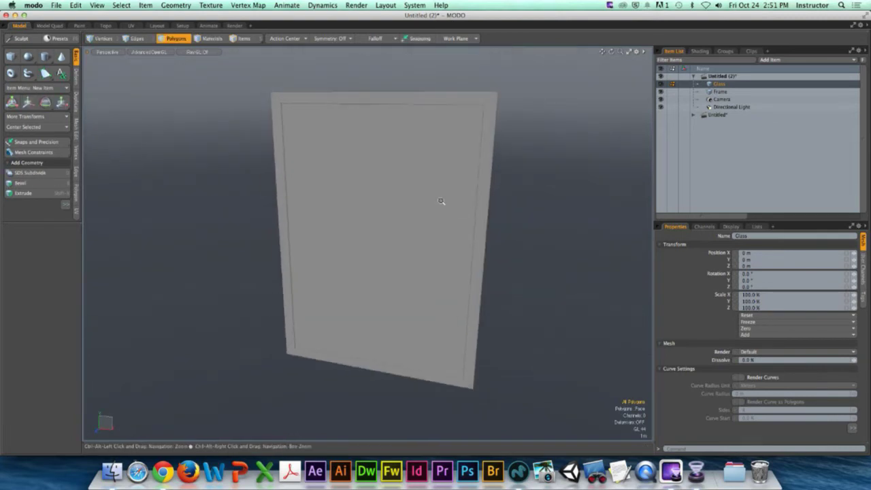
pyautogui.click(349, 148)
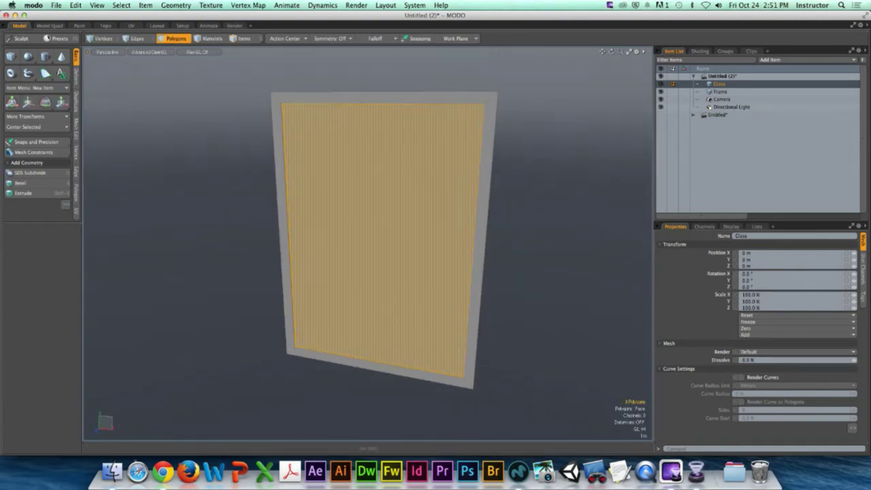
pyautogui.click(176, 6)
pyautogui.moveTo(279, 130)
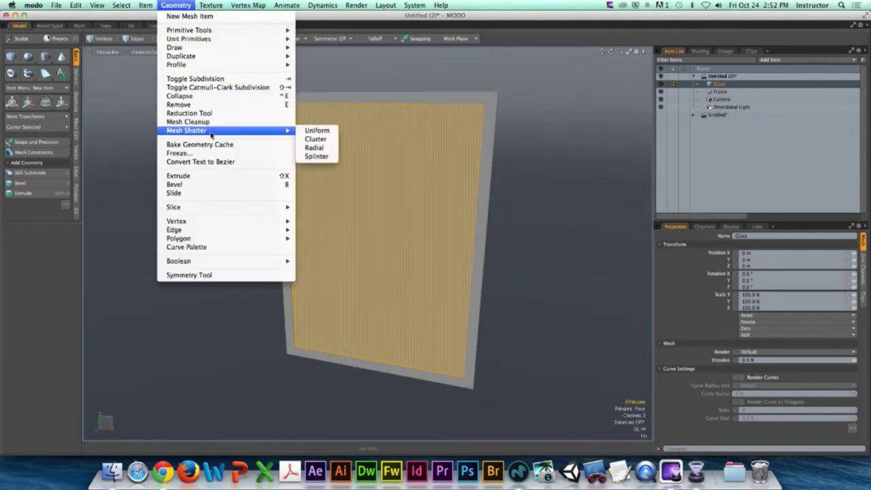
pyautogui.click(315, 130)
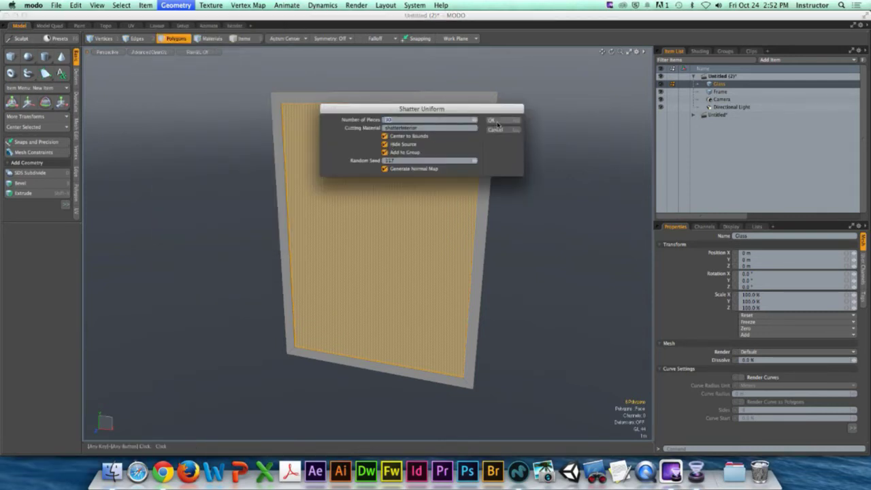
pyautogui.click(497, 123)
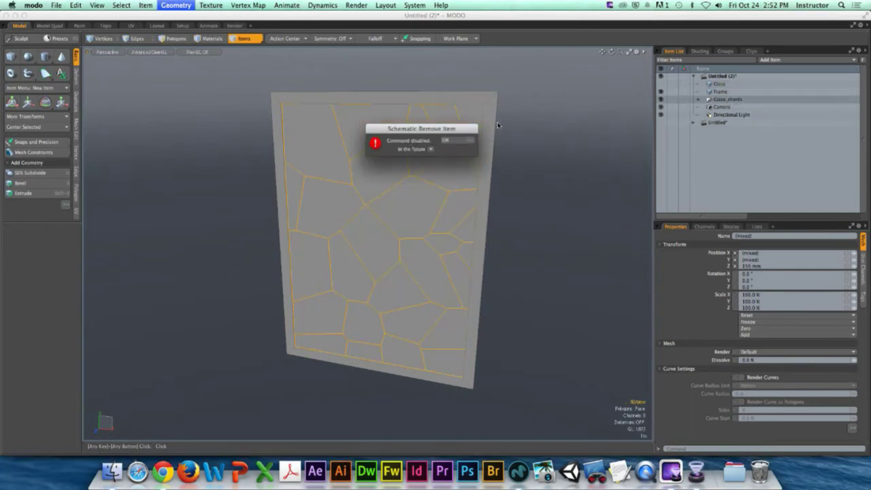
pyautogui.click(466, 143)
pyautogui.click(534, 169)
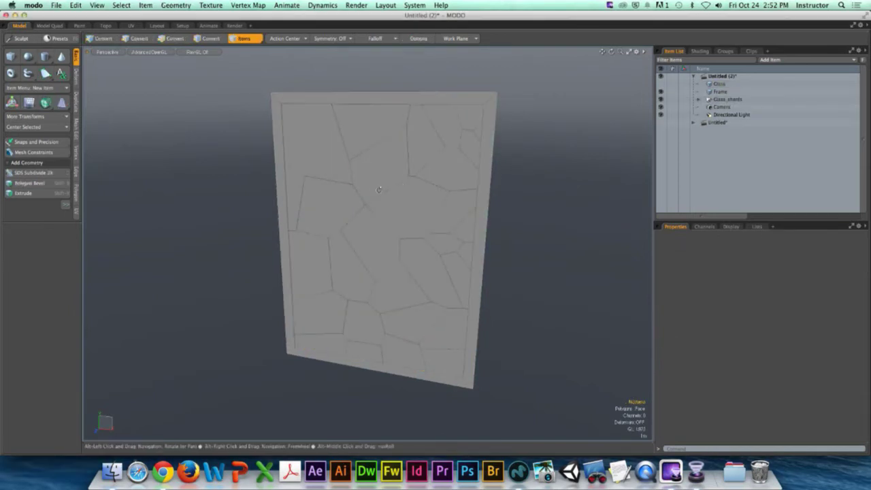
# Step: Examine individual shards of the uniformly shattered pane from the other side
pyautogui.click(393, 176)
pyautogui.keyDown('alt'); pyautogui.moveTo(397, 179); pyautogui.dragTo(408, 150); pyautogui.keyUp('alt')
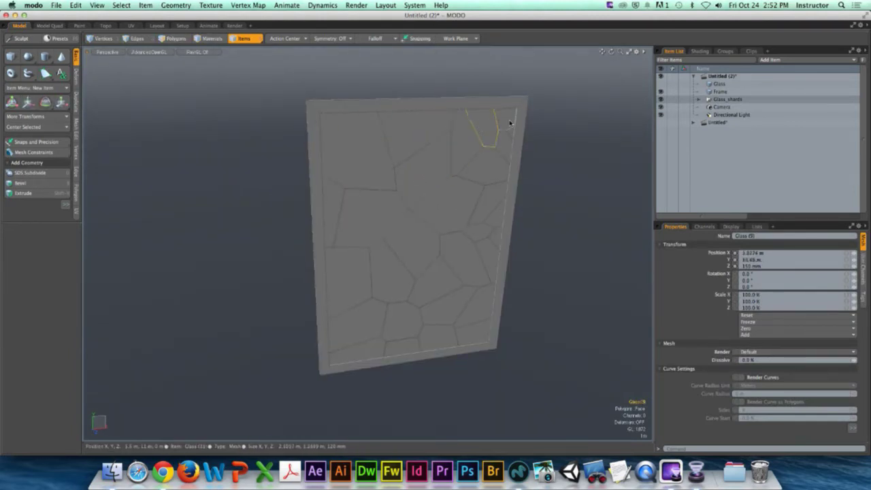
pyautogui.click(573, 137)
# Step: Undo the shard selections and the uniform shatter to restore the whole Glass mesh
pyautogui.press('super+z')
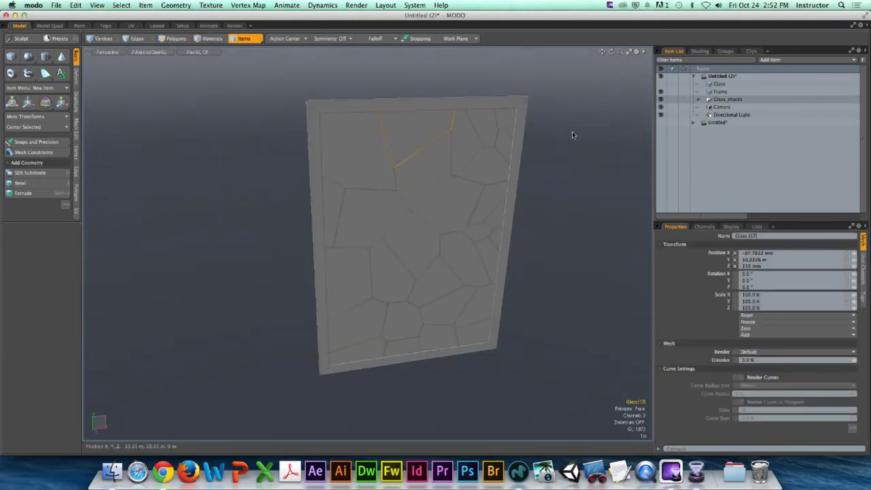
pyautogui.press('super+z')
pyautogui.press('super+z')
pyautogui.press('super+z')
pyautogui.press('super+z')
pyautogui.press('super+z')
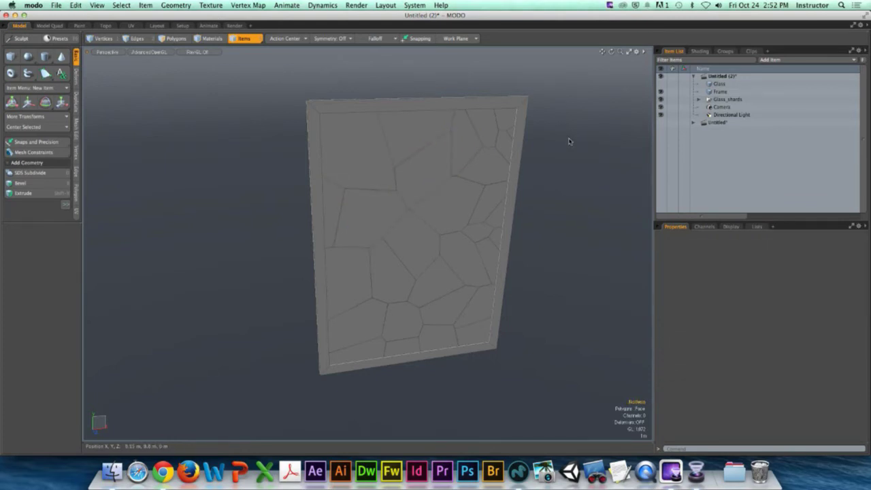
pyautogui.press('super+z')
pyautogui.press('super+z')
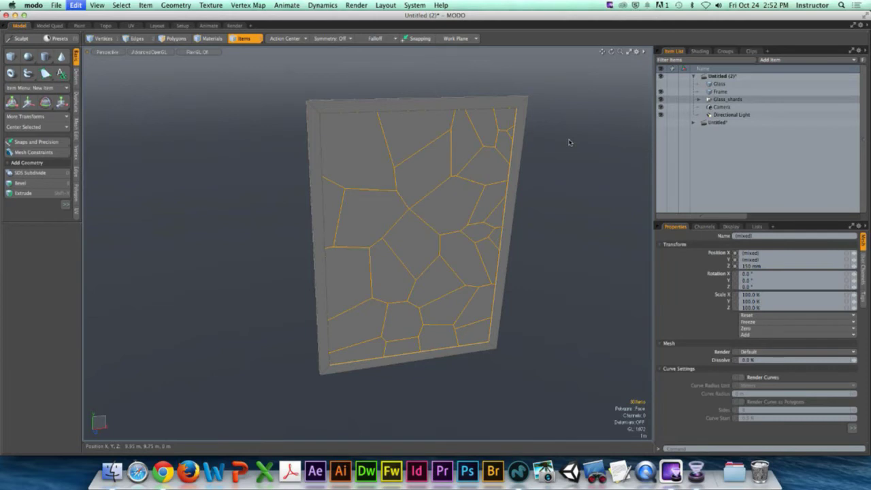
pyautogui.moveTo(569, 140)
pyautogui.keyDown('alt'); pyautogui.mouseDown()
pyautogui.moveTo(513, 156)
pyautogui.moveTo(492, 140)
pyautogui.mouseUp(); pyautogui.keyUp('alt')
pyautogui.click(532, 159)
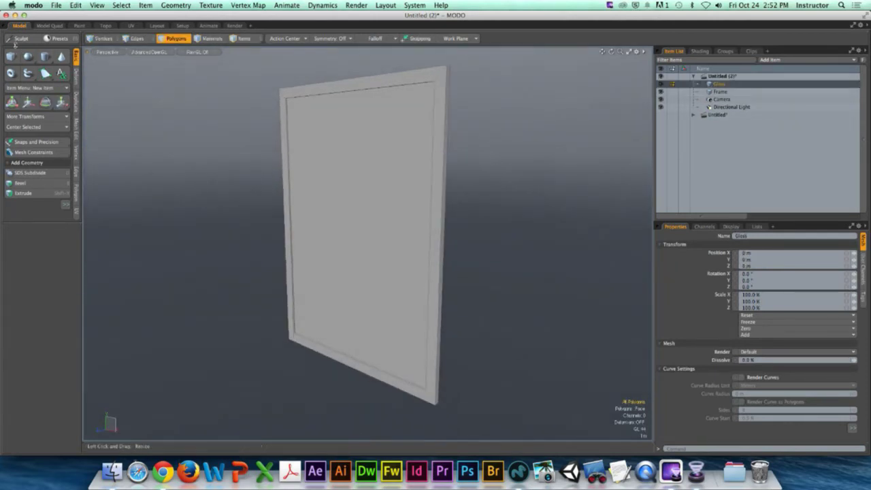
# Step: Save the scene to the Desktop as a Luxology Scene named window_frame
pyautogui.click(56, 5)
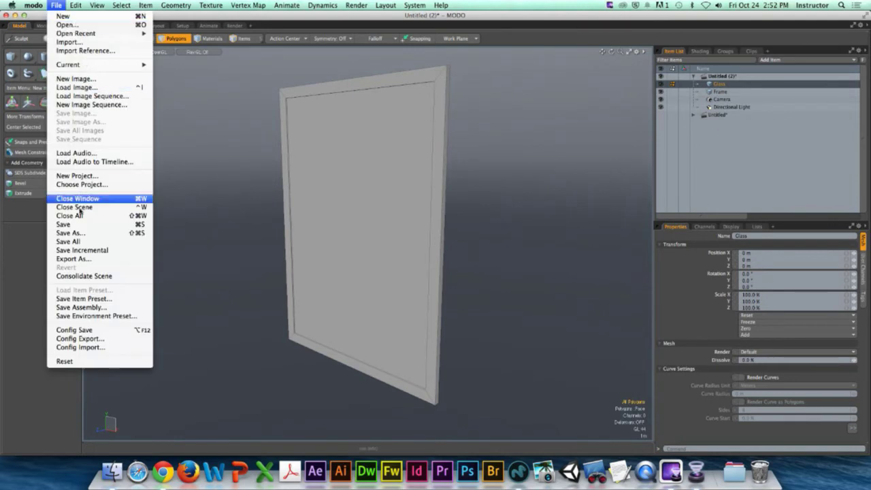
pyautogui.click(72, 232)
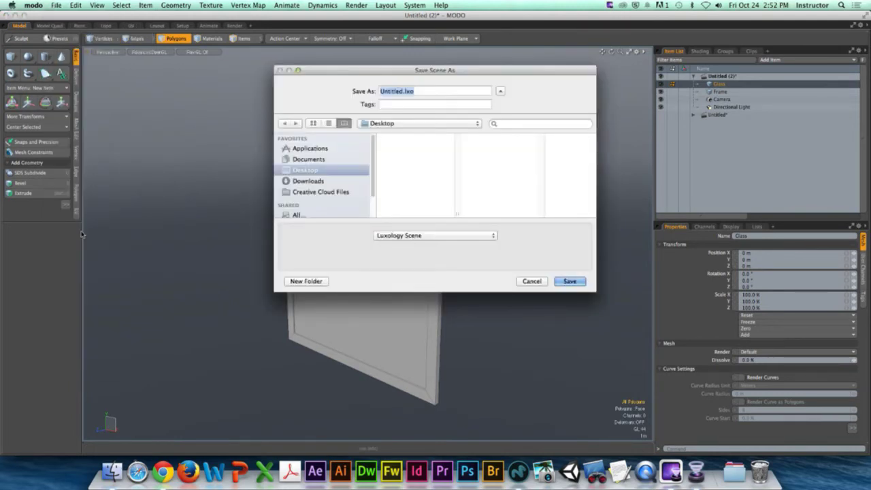
pyautogui.press('BackSpace')
pyautogui.write('window_frame')
pyautogui.press('Return')
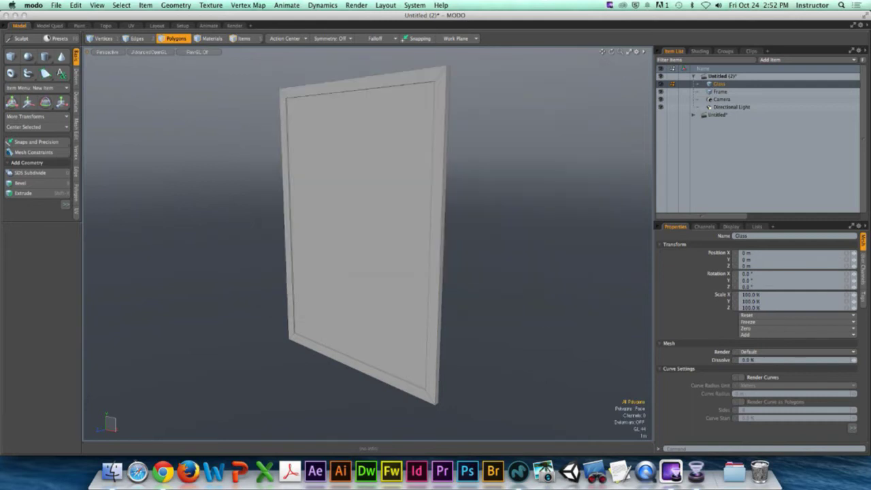
# Step: Add a unit sphere as a separate mesh item to compare with the window's size
pyautogui.keyDown('alt'); pyautogui.moveTo(258, 191); pyautogui.dragTo(347, 183); pyautogui.keyUp('alt')
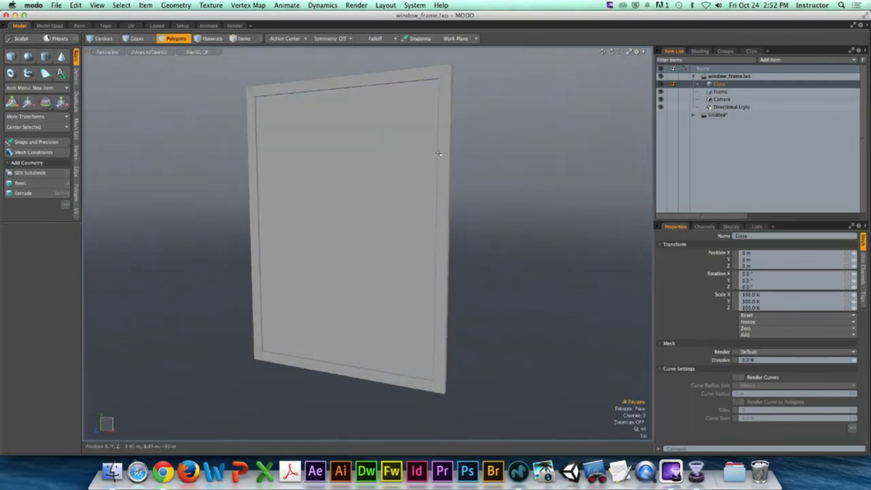
pyautogui.keyDown('ctrl'); pyautogui.keyDown('alt'); pyautogui.moveTo(439, 154); pyautogui.dragTo(414, 176); pyautogui.keyUp('alt'); pyautogui.keyUp('ctrl')
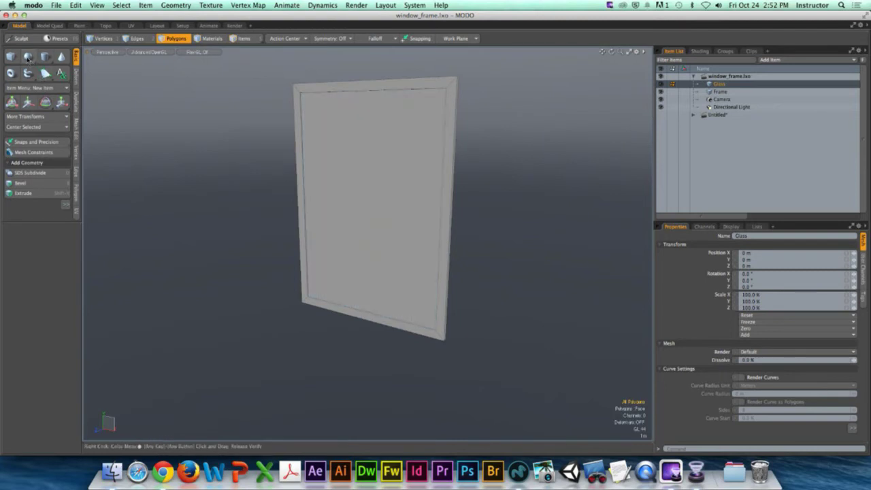
pyautogui.click(28, 57)
pyautogui.keyDown('alt'); pyautogui.moveTo(472, 195); pyautogui.dragTo(438, 210); pyautogui.keyUp('alt')
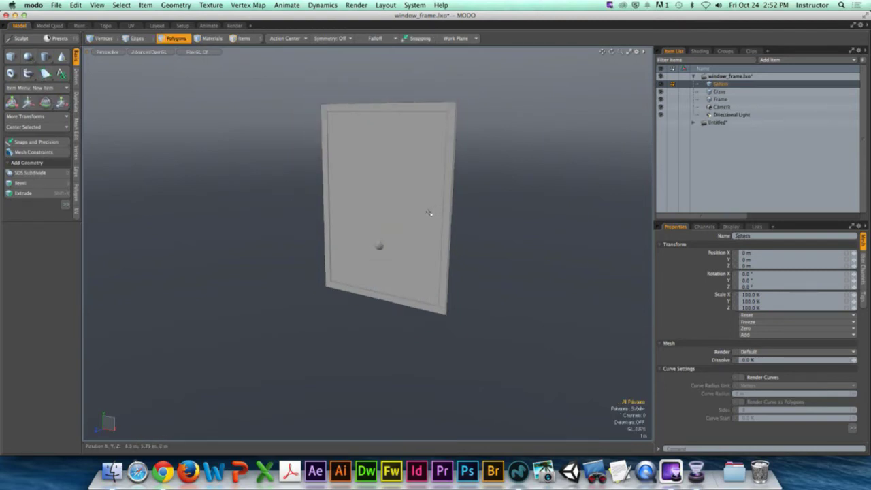
# Step: Scale the Glass and Frame meshes down together to a pane about 3.6 by 5.1 m and centre them on the sphere
pyautogui.click(719, 91)
pyautogui.keyDown('shift'); pyautogui.click(720, 100); pyautogui.keyUp('shift')
pyautogui.press('r')
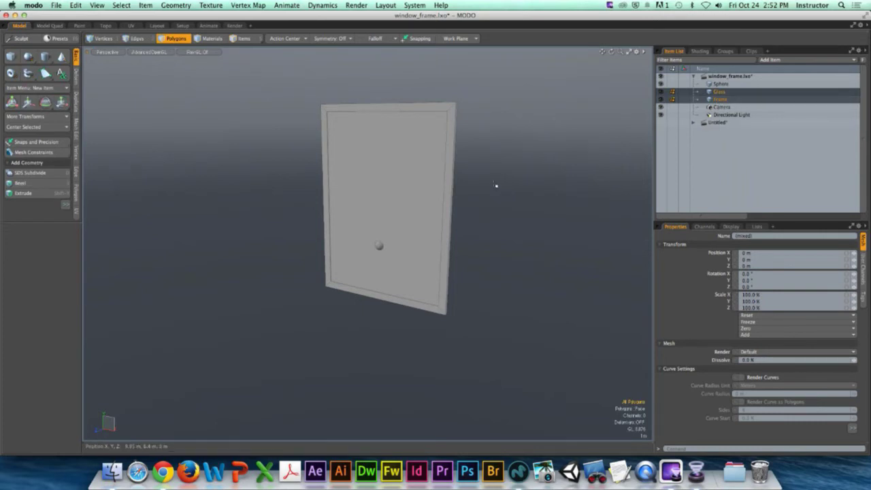
pyautogui.moveTo(390, 211); pyautogui.dragTo(387, 185)
pyautogui.press('w')
pyautogui.scroll(5, 385, 183)
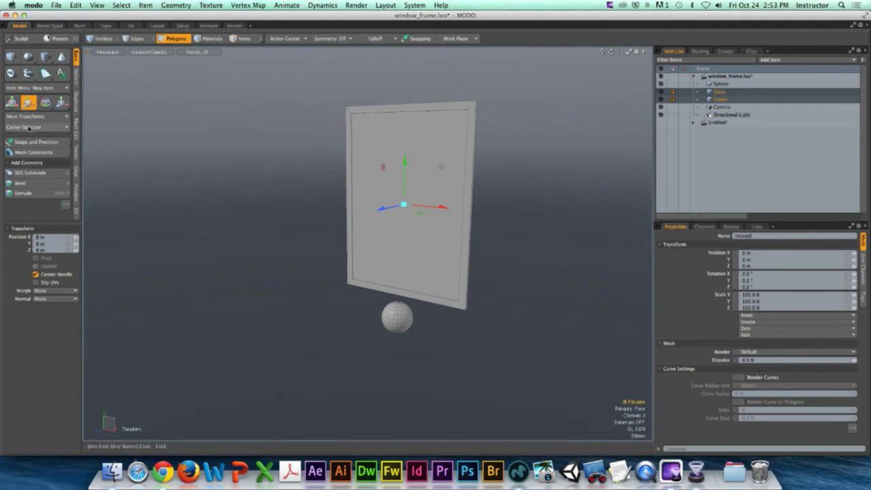
pyautogui.keyDown('alt'); pyautogui.moveTo(400, 161); pyautogui.dragTo(484, 145); pyautogui.keyUp('alt')
pyautogui.press('space')
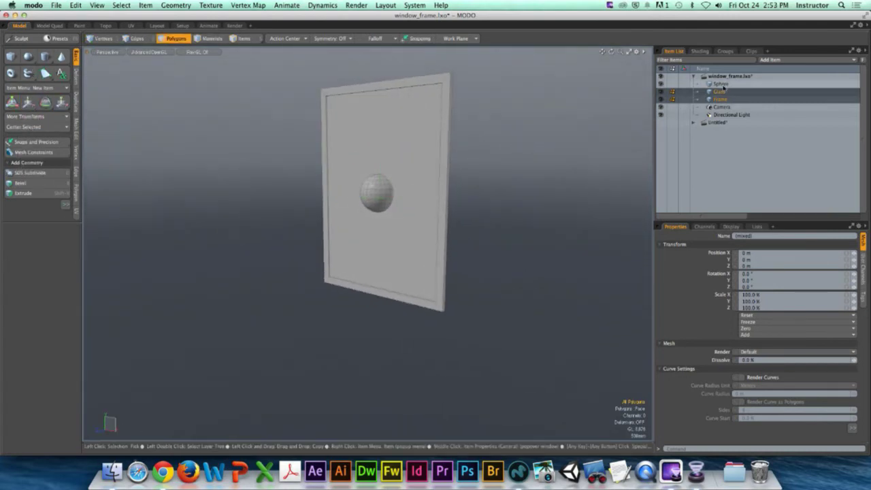
# Step: Delete the Sphere item from the scene
pyautogui.rightClick(724, 85)
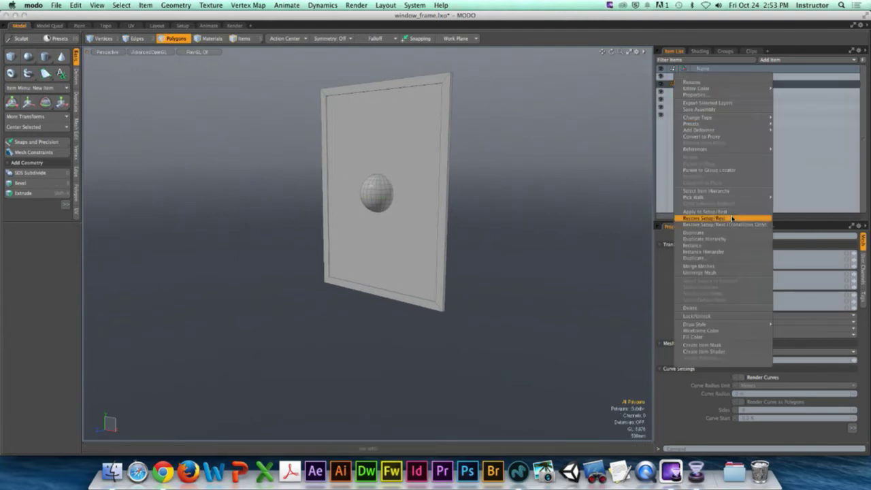
pyautogui.click(707, 308)
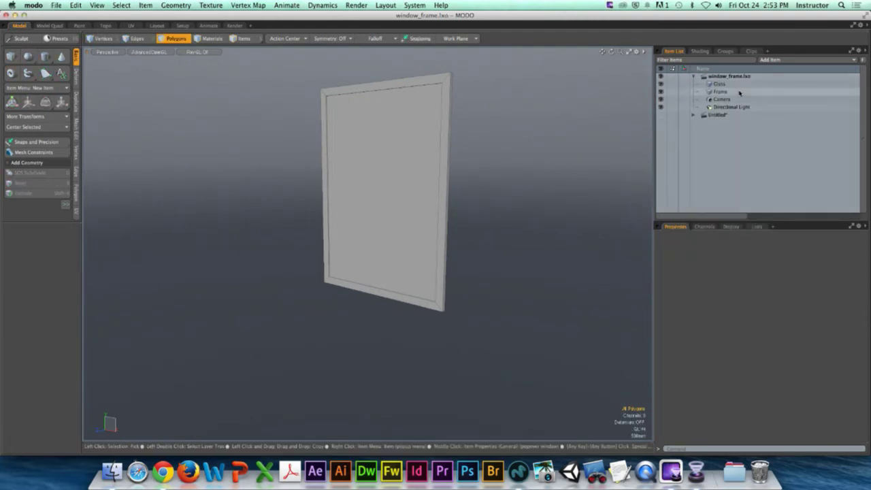
# Step: Select the resized Glass pane's polygons and break them up with Shatter Cluster, keeping the default settings
pyautogui.click(720, 84)
pyautogui.keyDown('alt'); pyautogui.moveTo(562, 147); pyautogui.dragTo(405, 184); pyautogui.keyUp('alt')
pyautogui.click(405, 184)
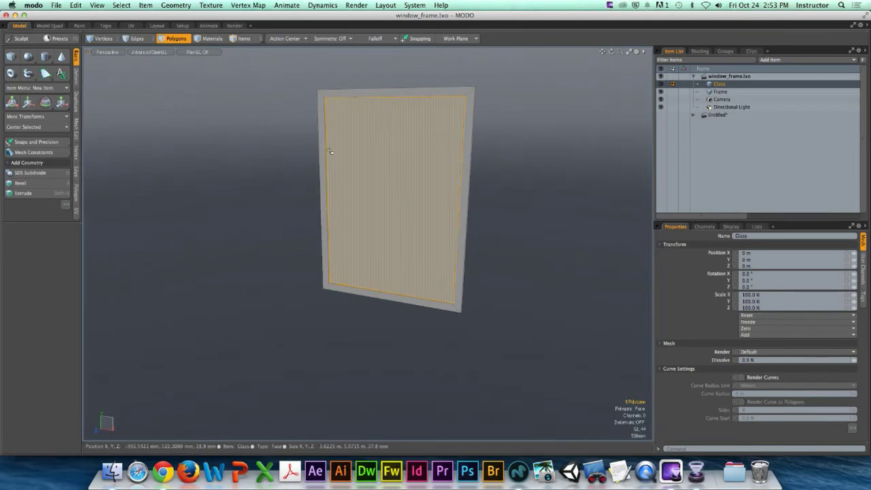
pyautogui.click(175, 5)
pyautogui.moveTo(187, 130)
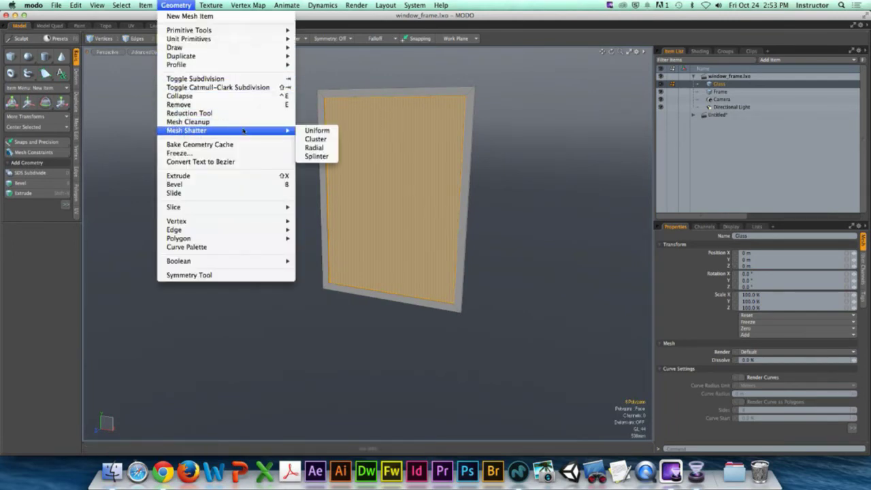
pyautogui.click(317, 138)
pyautogui.click(515, 109)
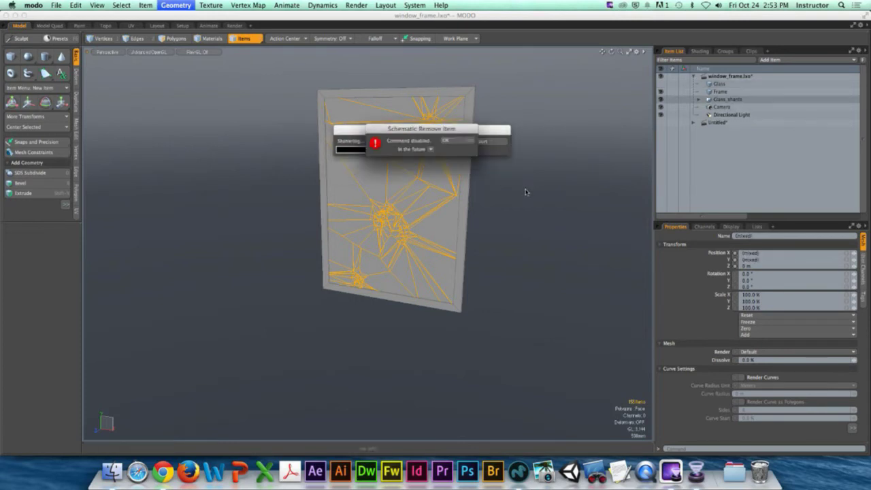
pyautogui.press('Return')
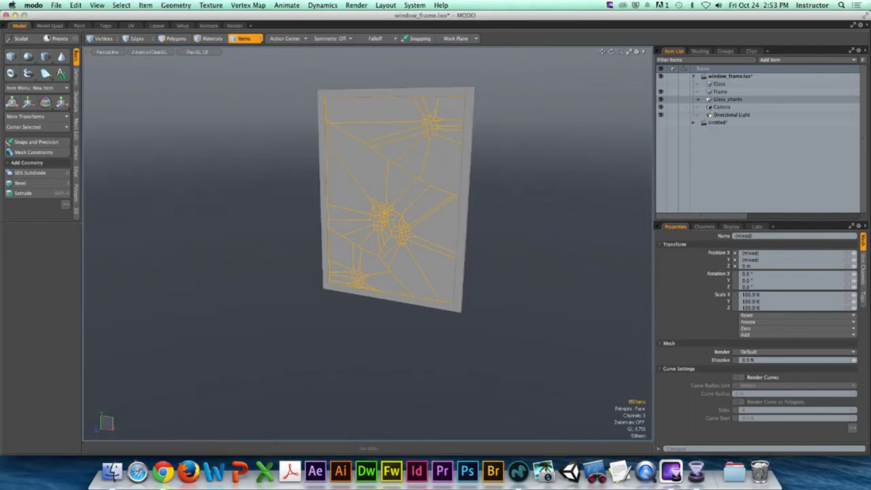
# Step: Look over the clustered shards up close, and undo the cluster shatter
pyautogui.scroll(3, 472, 176)
pyautogui.press('super+Tab')
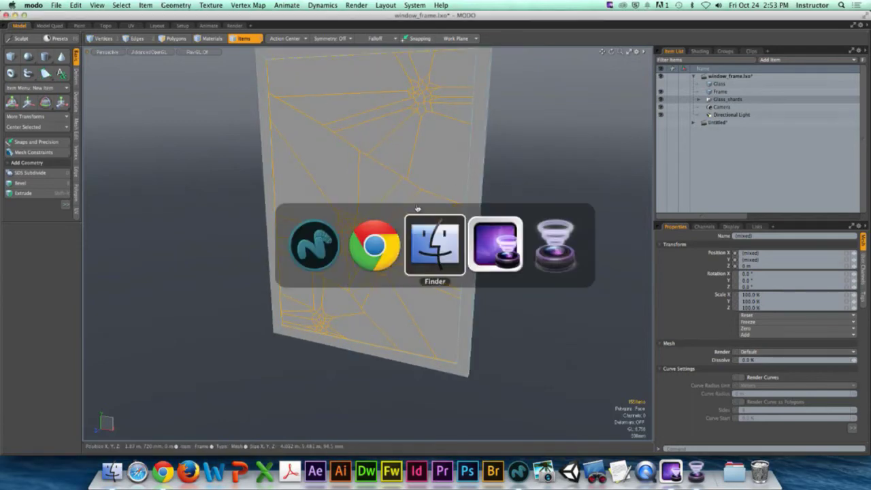
pyautogui.keyDown('alt'); pyautogui.moveTo(389, 211); pyautogui.dragTo(402, 168); pyautogui.keyUp('alt')
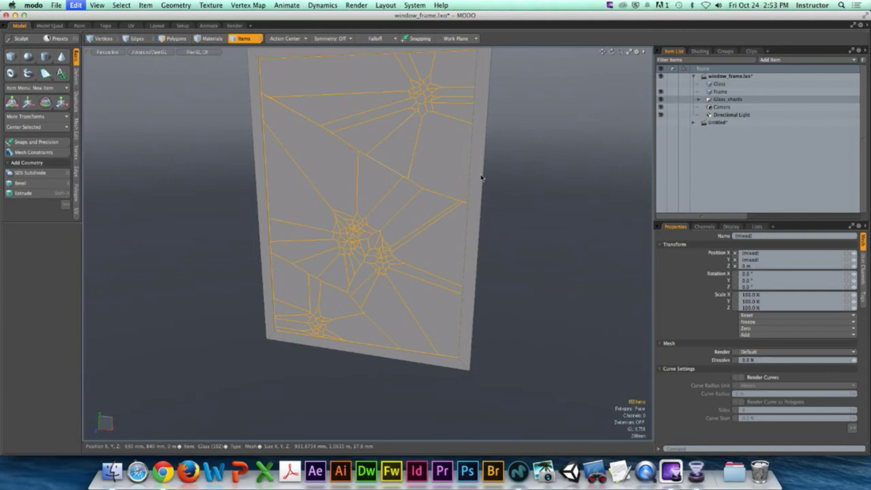
pyautogui.press('super+z')
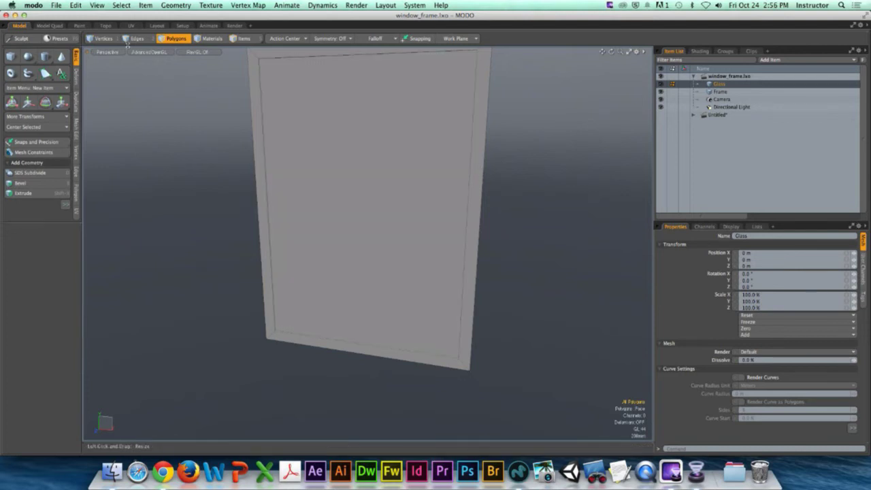
# Step: Save the window_frame scene again and hide MODO to switch to Remote Desktop
pyautogui.press('super+s')
pyautogui.press('Return')
pyautogui.click(32, 6)
pyautogui.press('Escape')
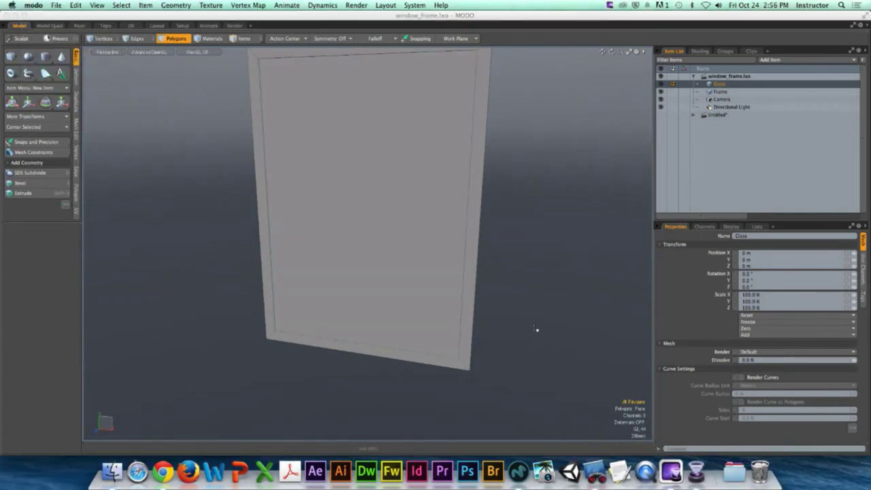
pyautogui.click(32, 5)
pyautogui.click(42, 53)
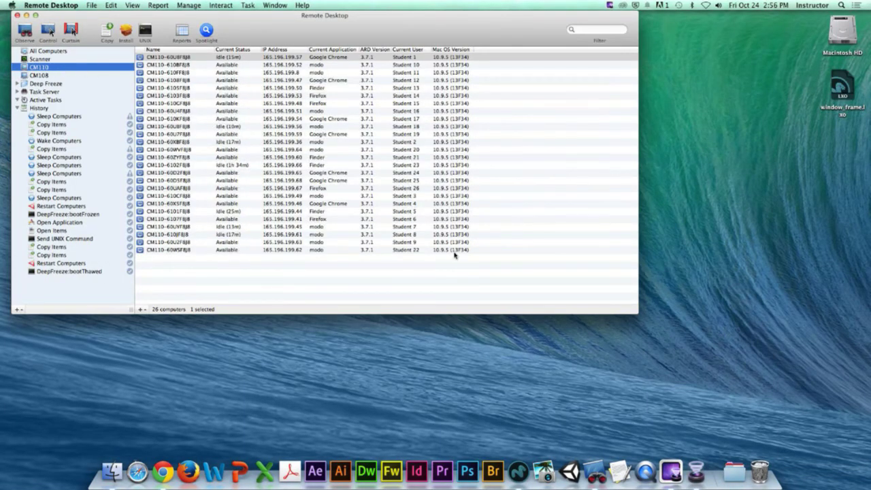
# Step: Copy window_frame.lxo from the desktop to all computers in the CM110 list
pyautogui.press('super+a')
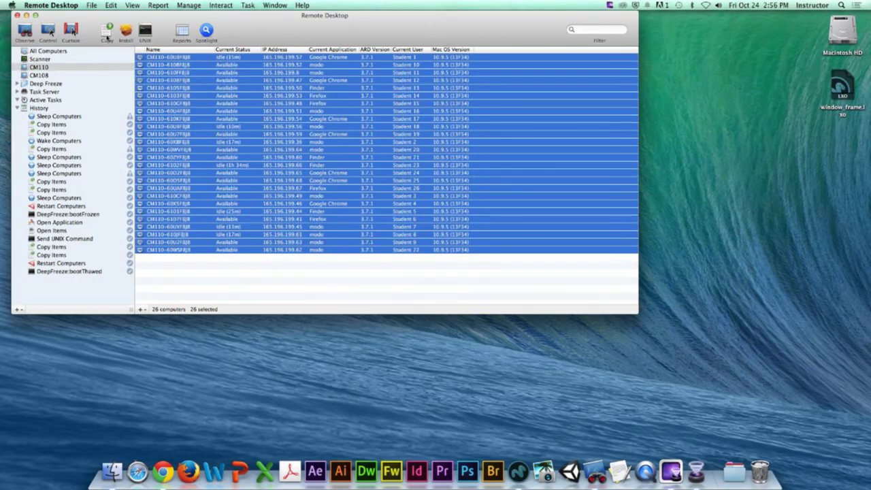
pyautogui.click(107, 30)
pyautogui.moveTo(842, 87); pyautogui.dragTo(652, 176)
pyautogui.click(693, 403)
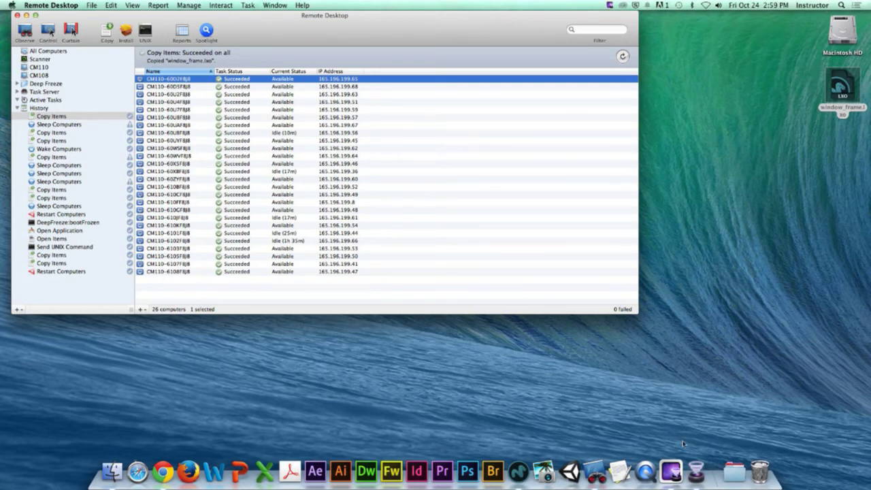
# Step: Check the Wirecast broadcast window, and switch back to the window_frame scene in MODO
pyautogui.click(672, 470)
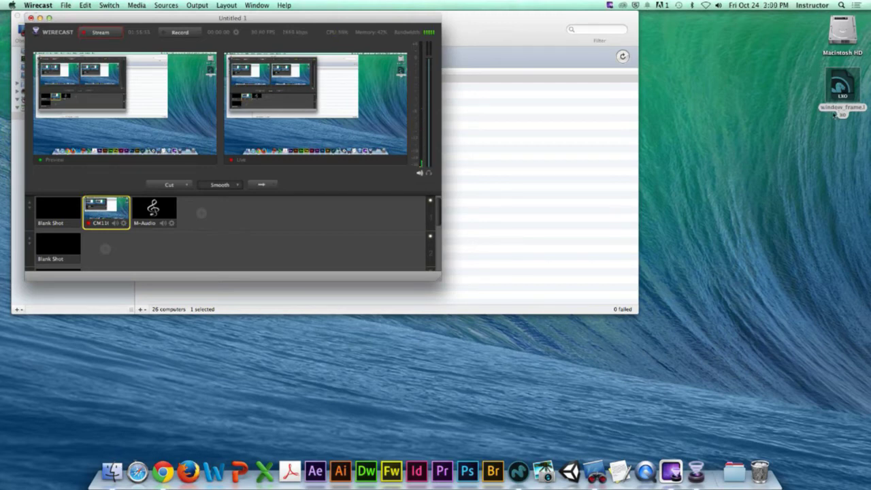
pyautogui.click(518, 471)
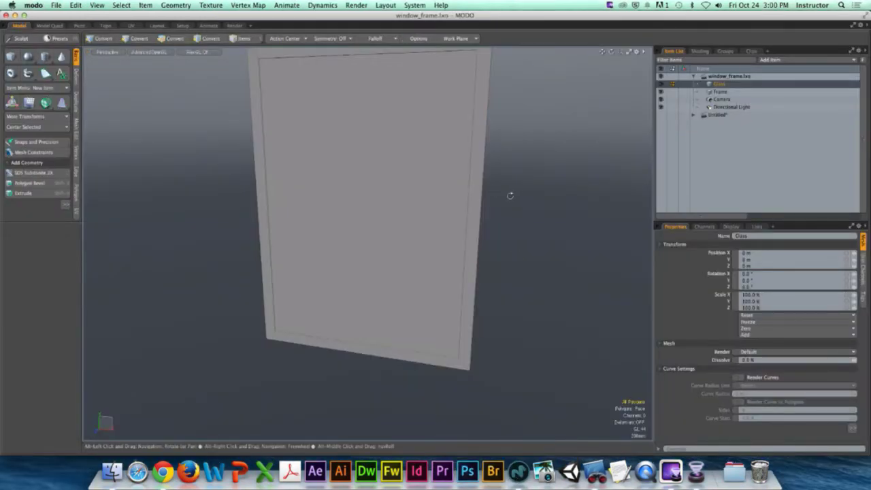
pyautogui.scroll(-2, 471, 213)
pyautogui.moveTo(471, 213)
pyautogui.keyDown('alt'); pyautogui.mouseDown()
pyautogui.moveTo(409, 211)
pyautogui.moveTo(478, 207)
pyautogui.mouseUp(); pyautogui.keyUp('alt')
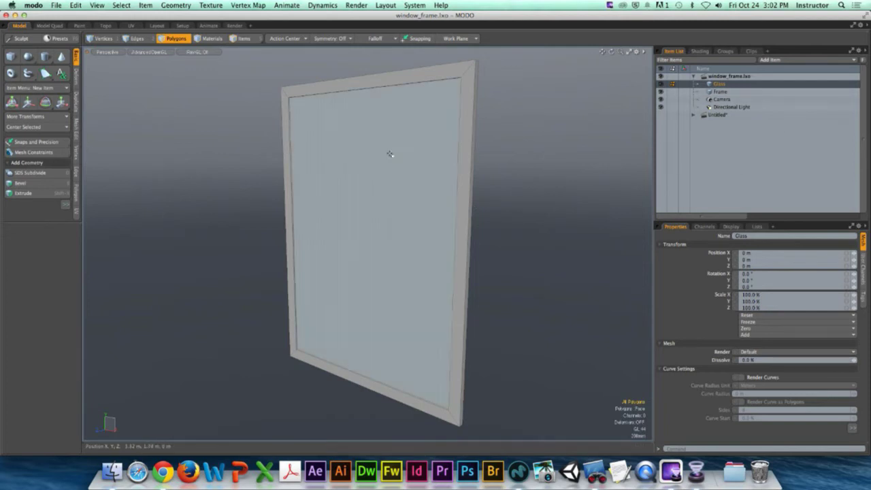
# Step: Select the Glass pane's polygons and break them up with Shatter Radial, using 20 rays and random distances of 45.5 % and 6.3 mm
pyautogui.click(368, 157)
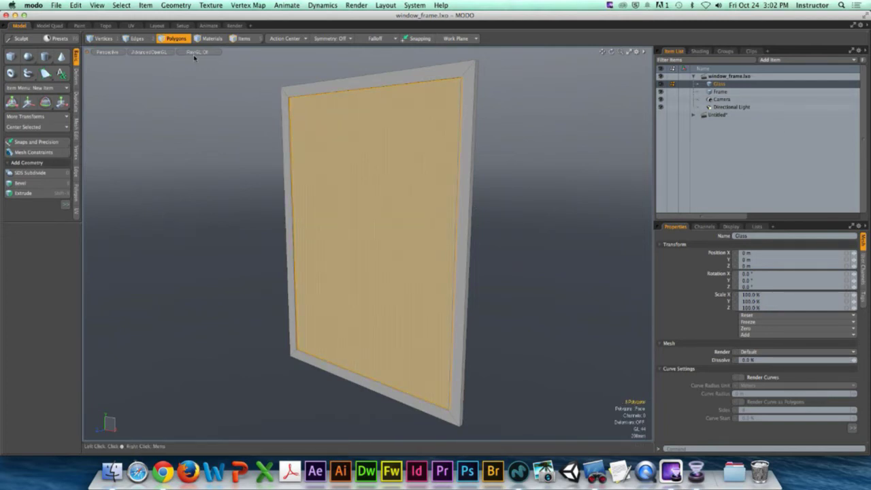
pyautogui.click(177, 5)
pyautogui.moveTo(205, 135)
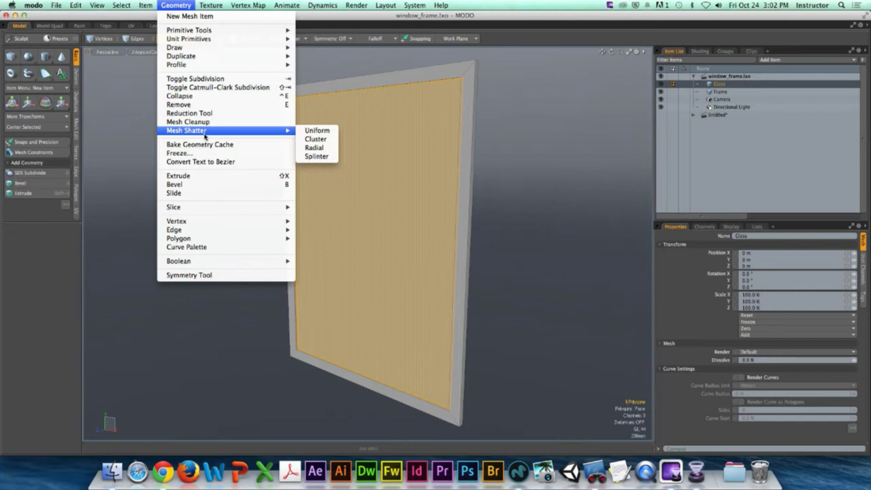
pyautogui.click(314, 148)
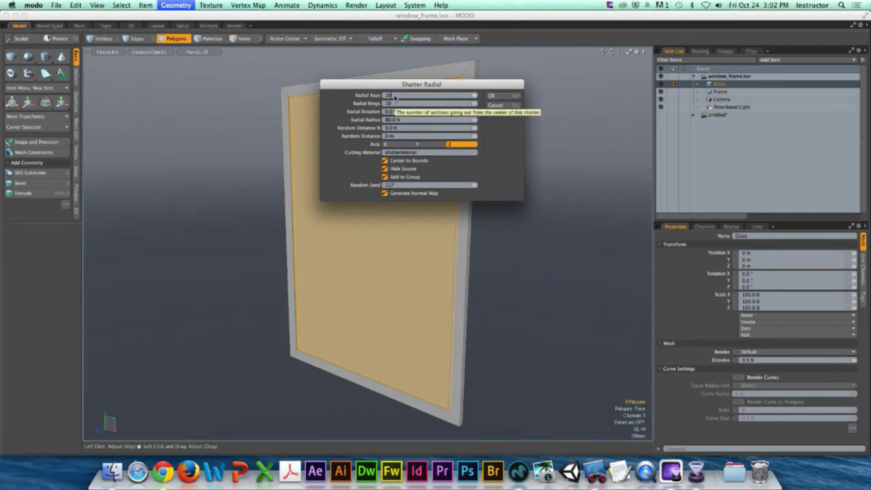
pyautogui.write('20')
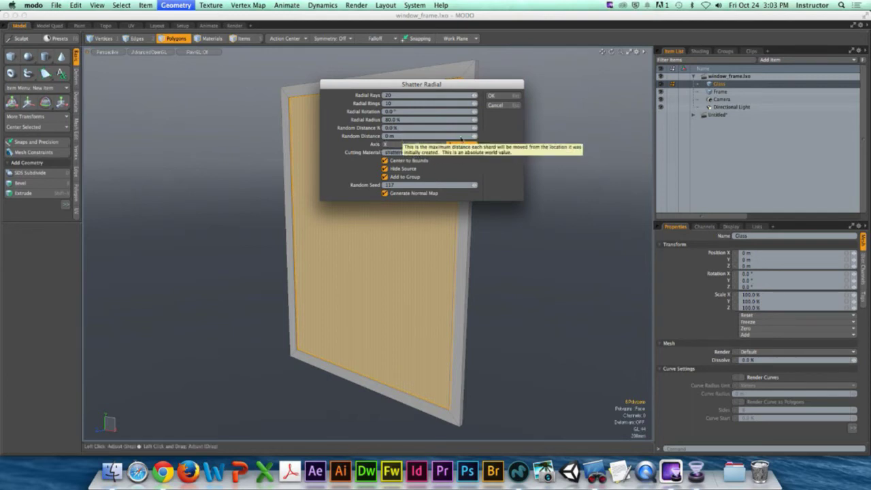
pyautogui.moveTo(476, 136)
pyautogui.mouseDown()
pyautogui.moveTo(475, 129)
pyautogui.moveTo(476, 140)
pyautogui.mouseUp()
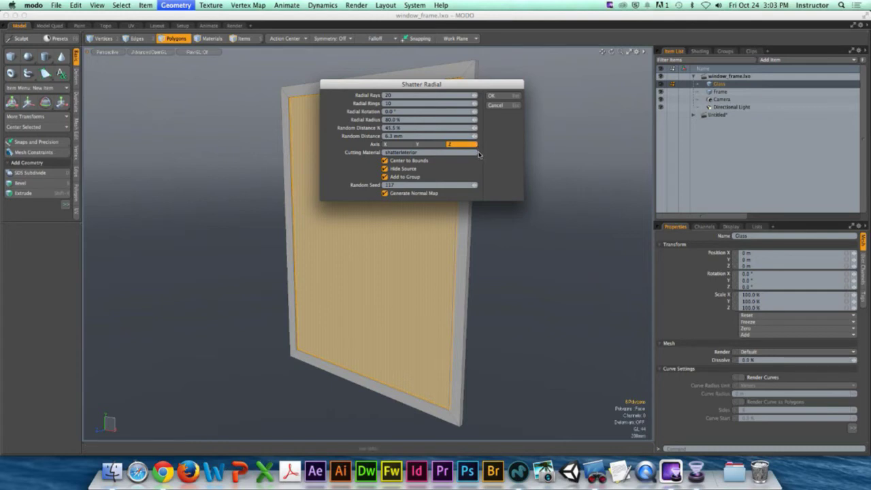
pyautogui.press('ctrl')
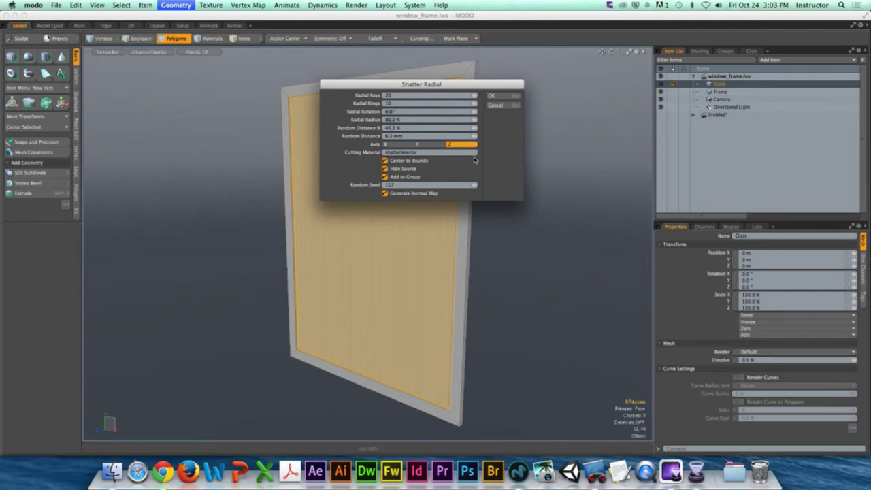
pyautogui.click(420, 152)
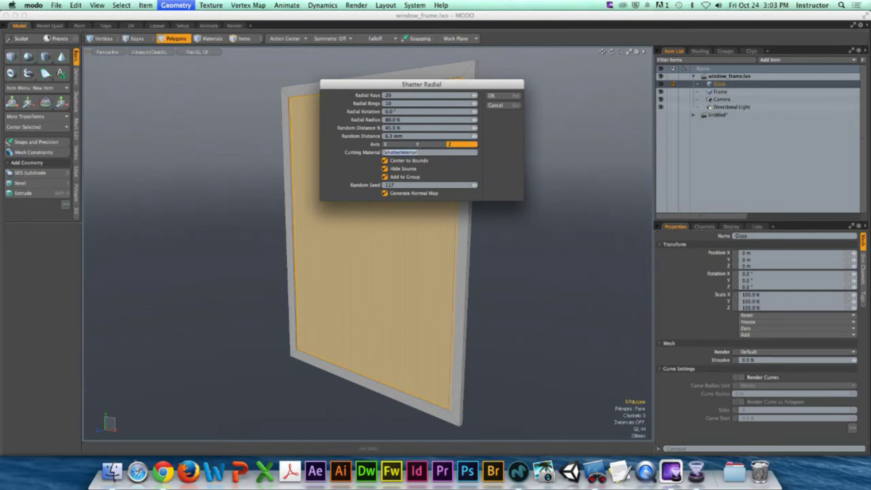
pyautogui.press('ctrl')
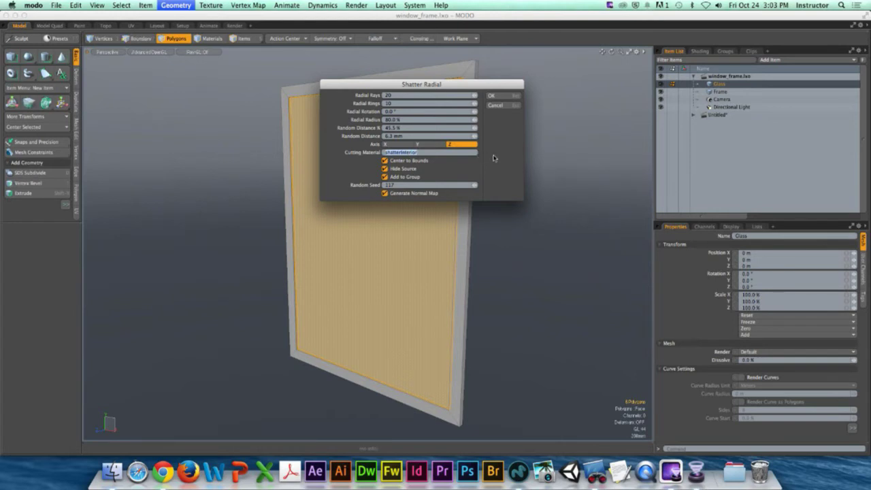
pyautogui.click(502, 102)
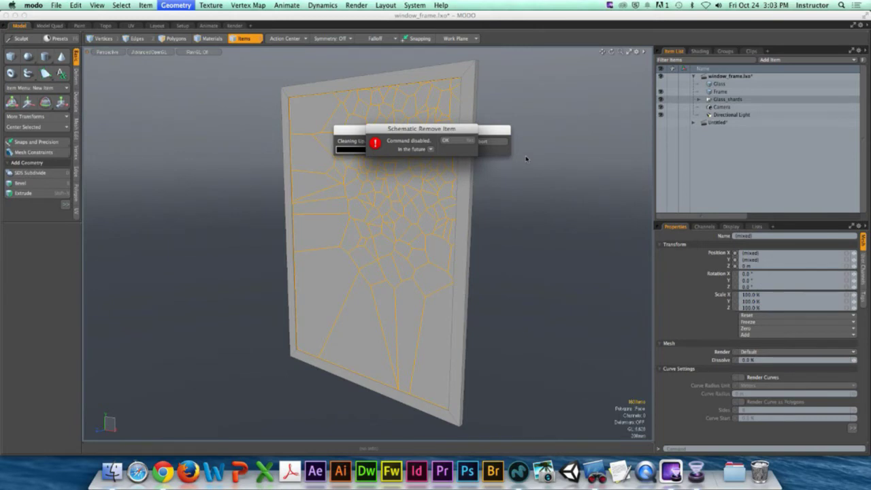
pyautogui.click(458, 142)
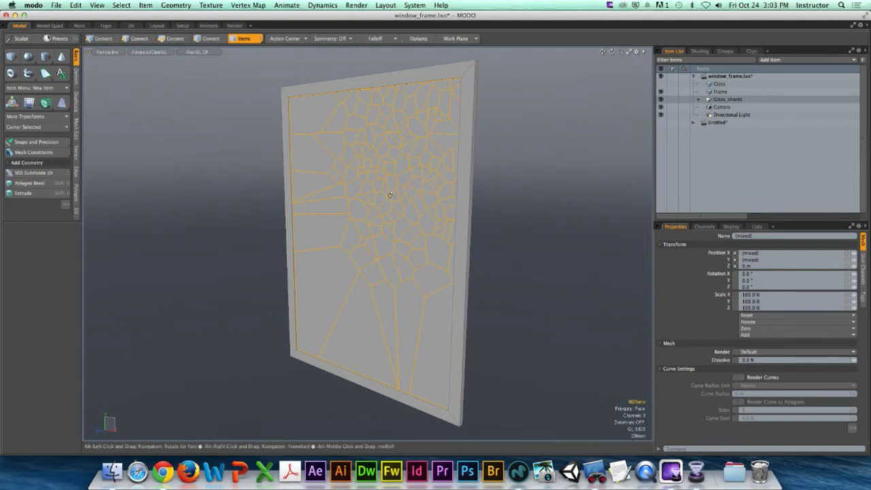
# Step: Deselect the shards and look over the radial break pattern from different angles
pyautogui.keyDown('alt'); pyautogui.moveTo(504, 205); pyautogui.dragTo(387, 204); pyautogui.keyUp('alt')
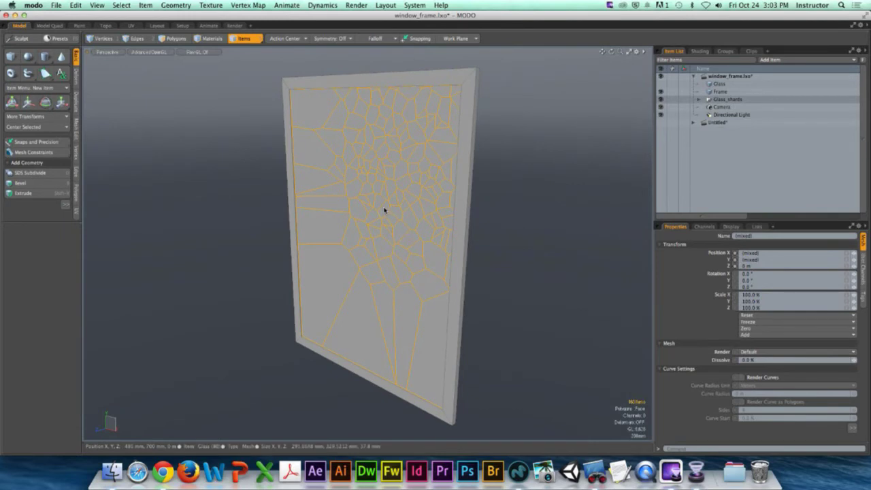
pyautogui.click(521, 163)
pyautogui.keyDown('alt'); pyautogui.moveTo(425, 173); pyautogui.dragTo(327, 130); pyautogui.keyUp('alt')
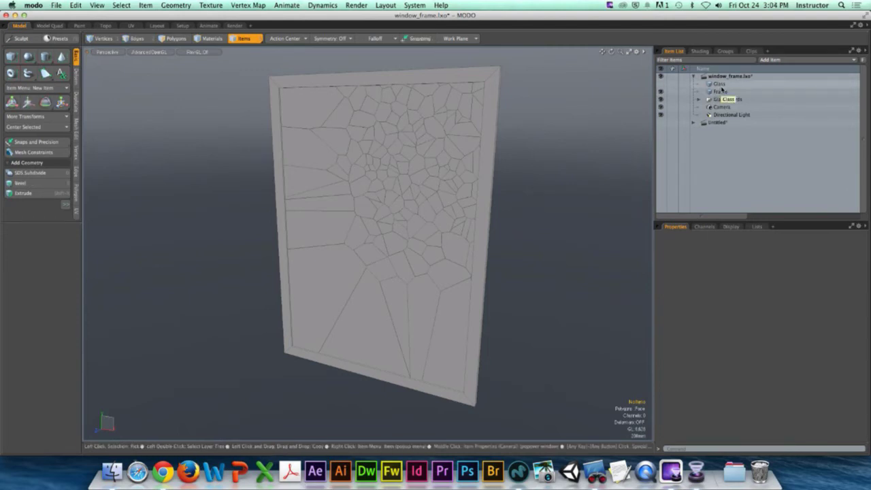
# Step: Expand the Glass_shards group to show its pieces, and change to the Setup layout
pyautogui.click(751, 100)
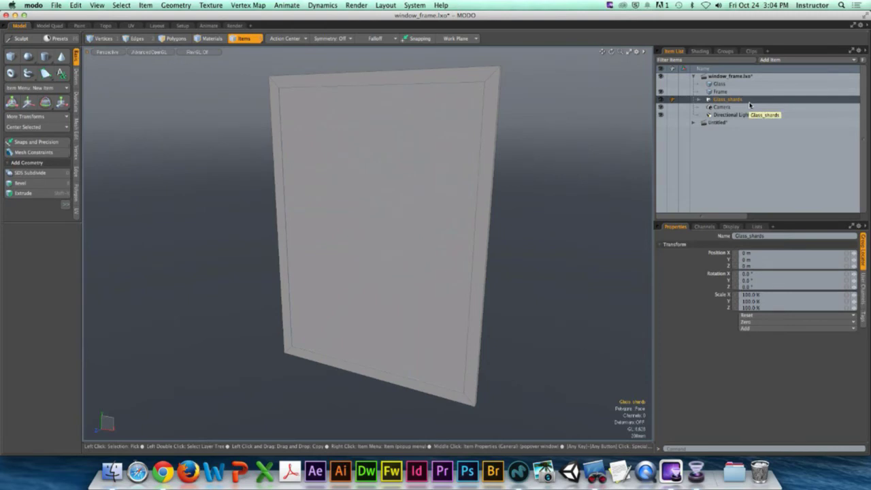
pyautogui.click(707, 99)
pyautogui.scroll(-1, 706, 124)
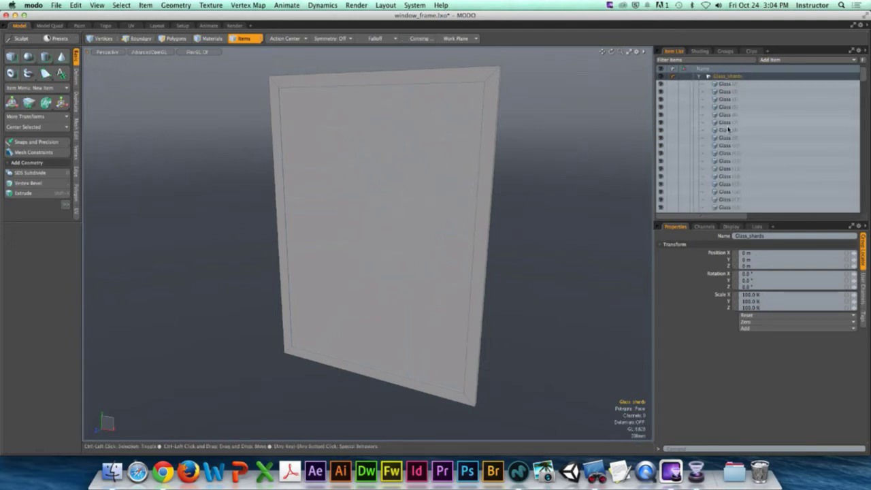
pyautogui.click(448, 146)
pyautogui.click(182, 26)
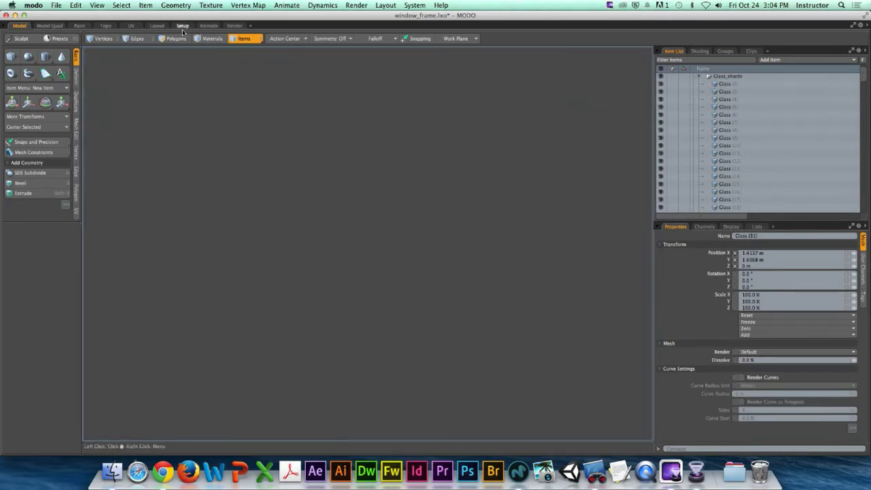
# Step: Pull one shard about 585 mm out of the pane along Z, and undo the move
pyautogui.moveTo(476, 154)
pyautogui.keyDown('alt'); pyautogui.mouseDown()
pyautogui.moveTo(408, 153)
pyautogui.moveTo(490, 154)
pyautogui.moveTo(447, 138)
pyautogui.moveTo(469, 130)
pyautogui.moveTo(478, 136)
pyautogui.moveTo(463, 136)
pyautogui.moveTo(474, 144)
pyautogui.mouseUp(); pyautogui.keyUp('alt')
pyautogui.click(460, 138)
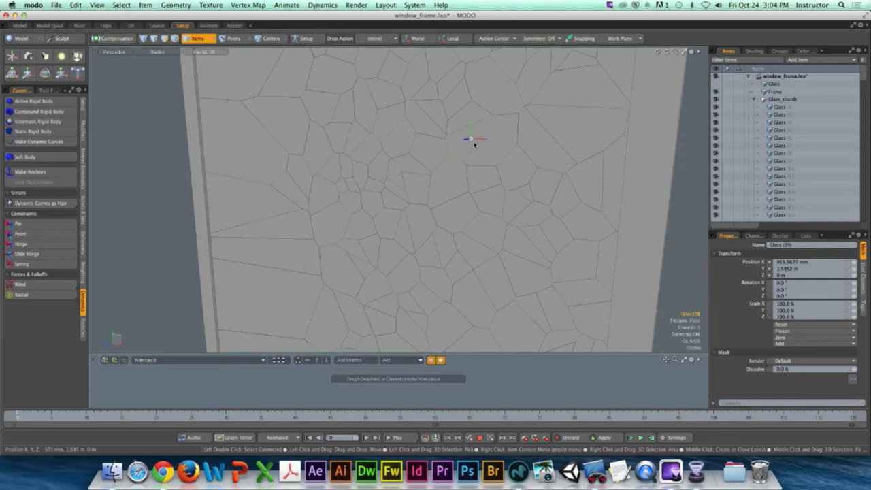
pyautogui.scroll(-5, 474, 143)
pyautogui.press('e')
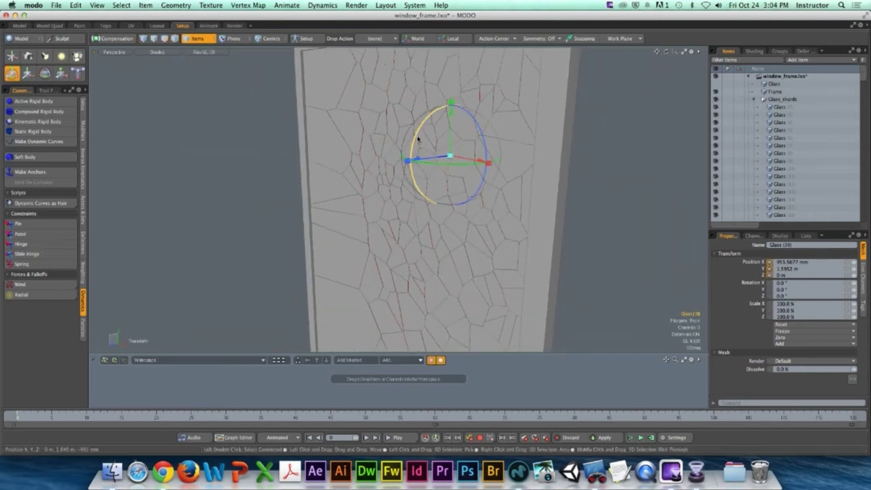
pyautogui.moveTo(432, 162); pyautogui.dragTo(365, 170)
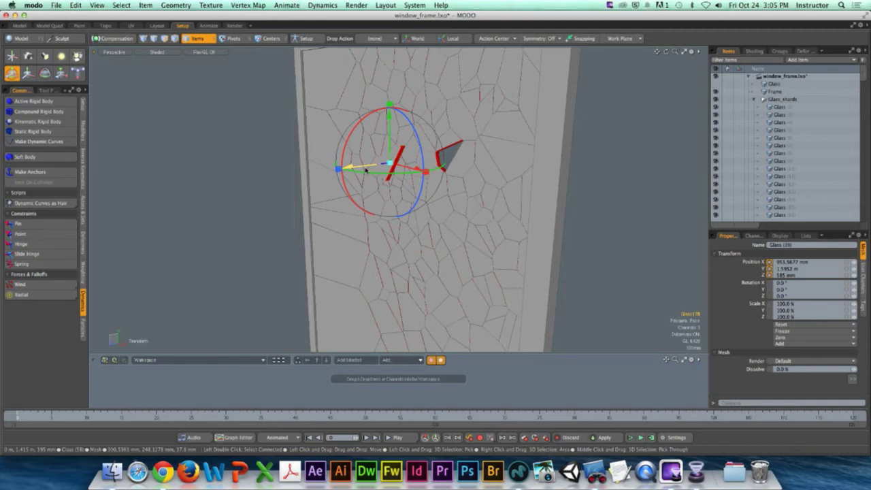
pyautogui.press('super+z')
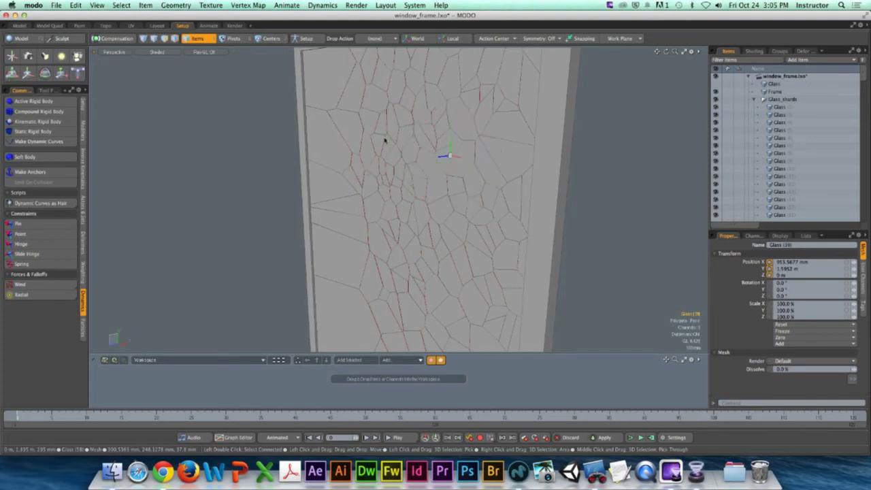
# Step: Examine the radial break pattern up close, selecting individual shards in the upper part of the pane
pyautogui.keyDown('alt'); pyautogui.moveTo(408, 139); pyautogui.dragTo(540, 124); pyautogui.keyUp('alt')
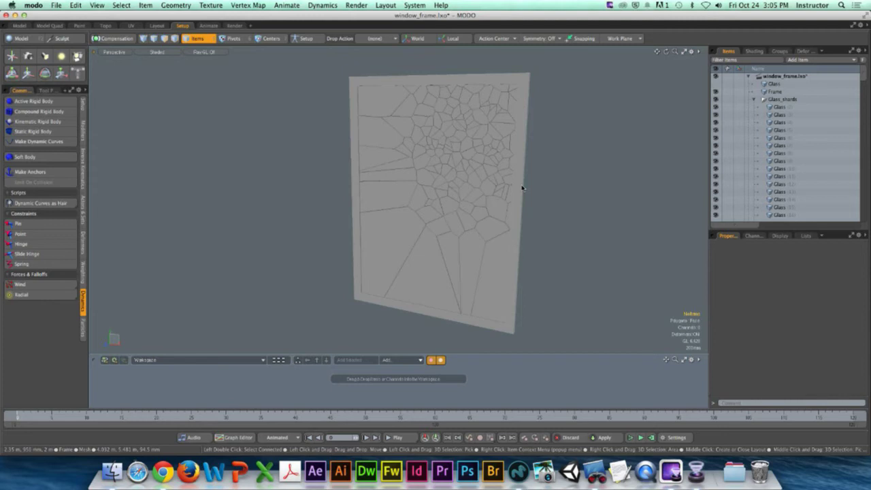
pyautogui.keyDown('ctrl'); pyautogui.keyDown('alt'); pyautogui.moveTo(523, 187); pyautogui.dragTo(523, 139); pyautogui.keyUp('alt'); pyautogui.keyUp('ctrl')
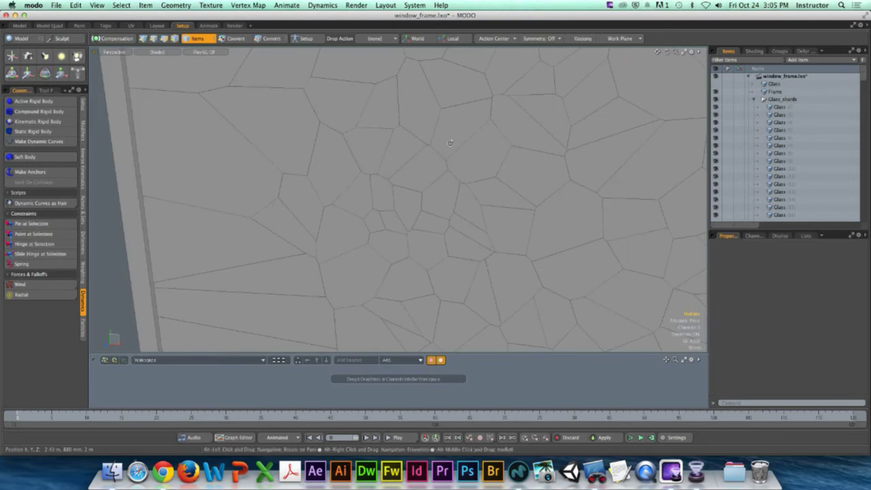
pyautogui.keyDown('alt'); pyautogui.moveTo(450, 142); pyautogui.dragTo(463, 144); pyautogui.keyUp('alt')
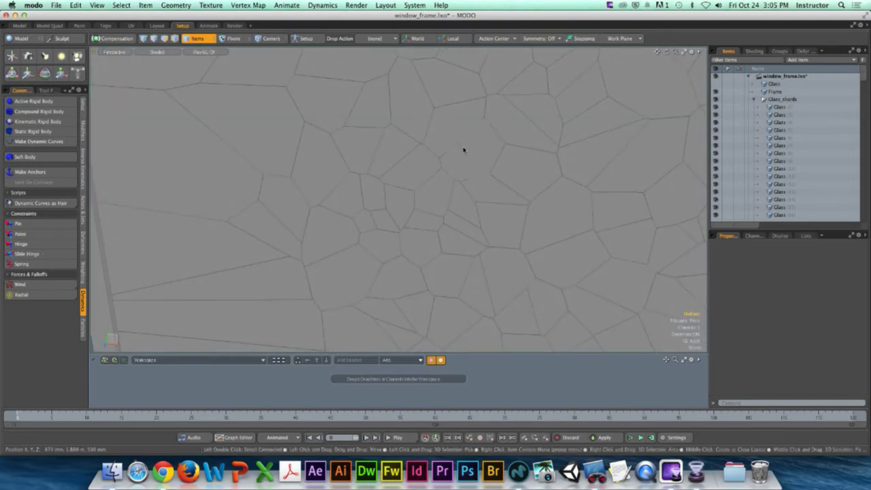
pyautogui.click(455, 128)
pyautogui.keyDown('alt'); pyautogui.moveTo(455, 129); pyautogui.dragTo(471, 142); pyautogui.keyUp('alt')
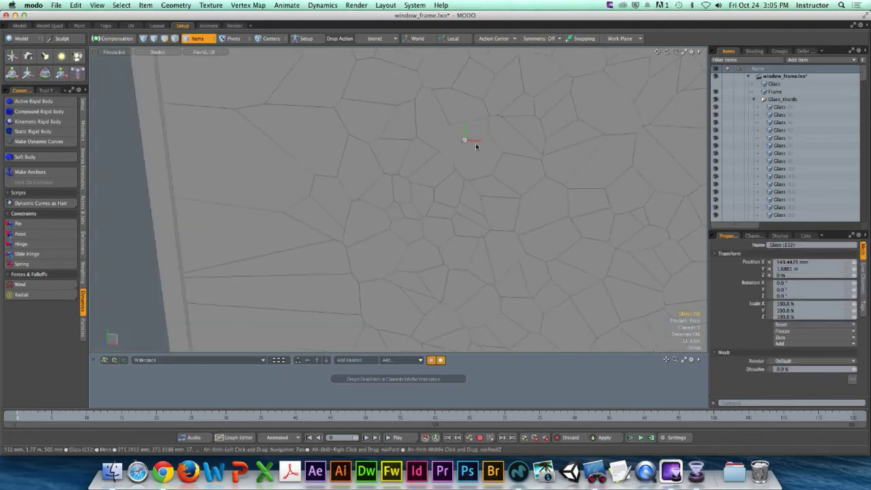
pyautogui.click(569, 148)
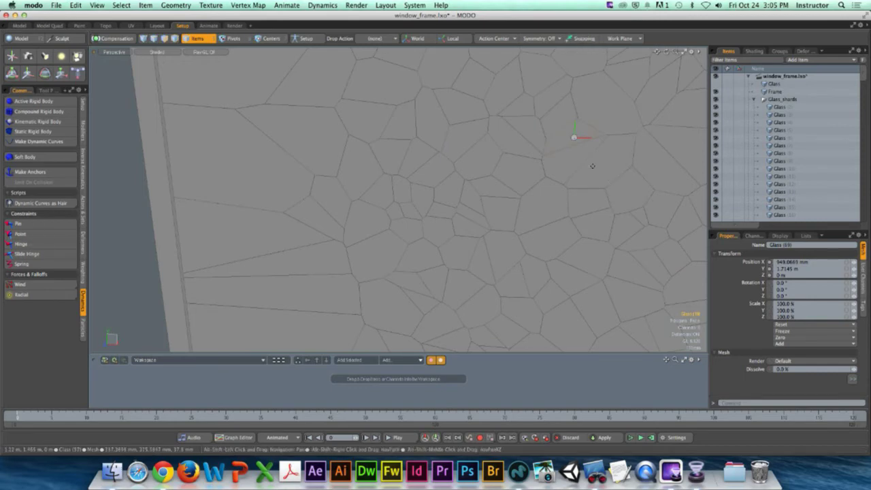
pyautogui.keyDown('alt'); pyautogui.moveTo(636, 171); pyautogui.dragTo(472, 130); pyautogui.keyUp('alt')
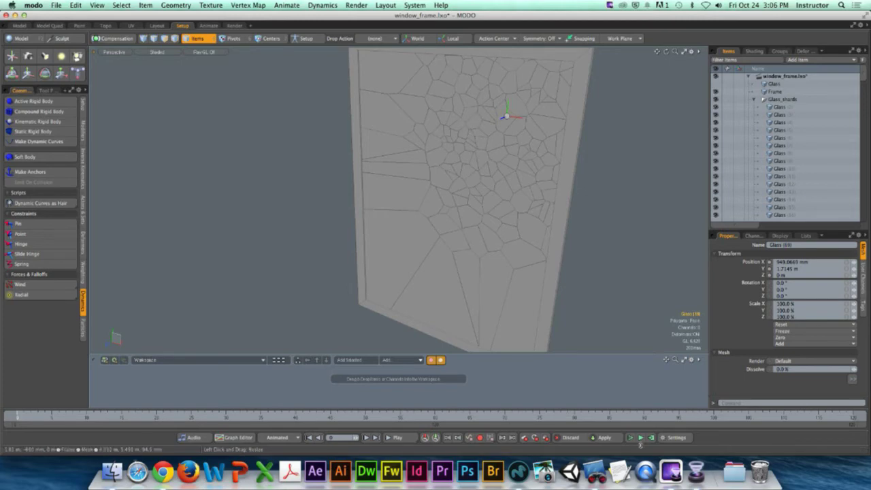
# Step: Switch to Remote Desktop and open the screen of computer CM110-6108F8J8 from the CM110 list
pyautogui.click(575, 471)
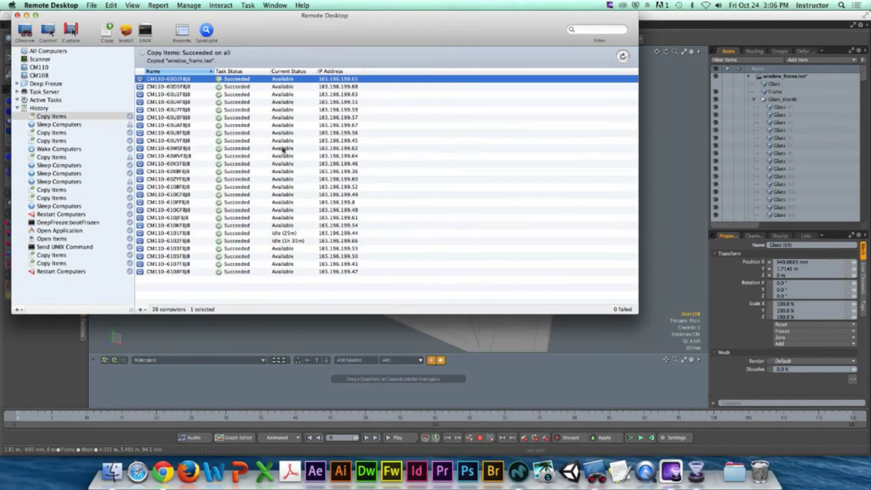
pyautogui.click(56, 68)
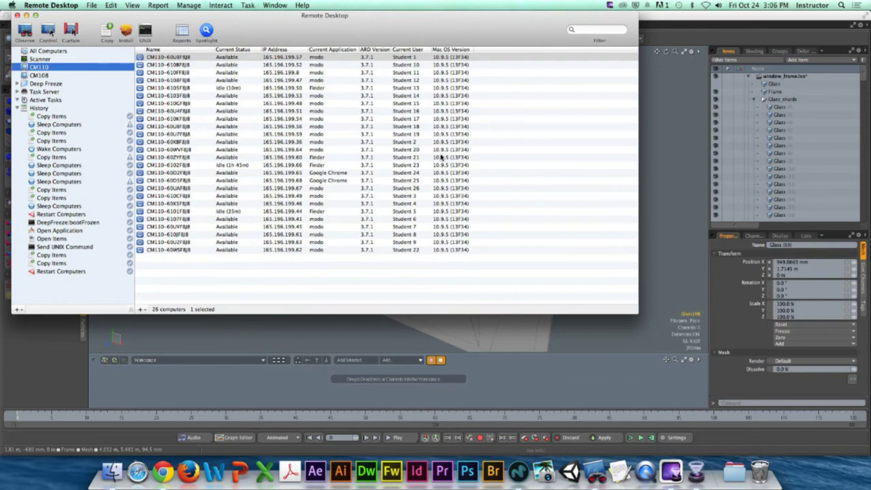
pyautogui.click(417, 81)
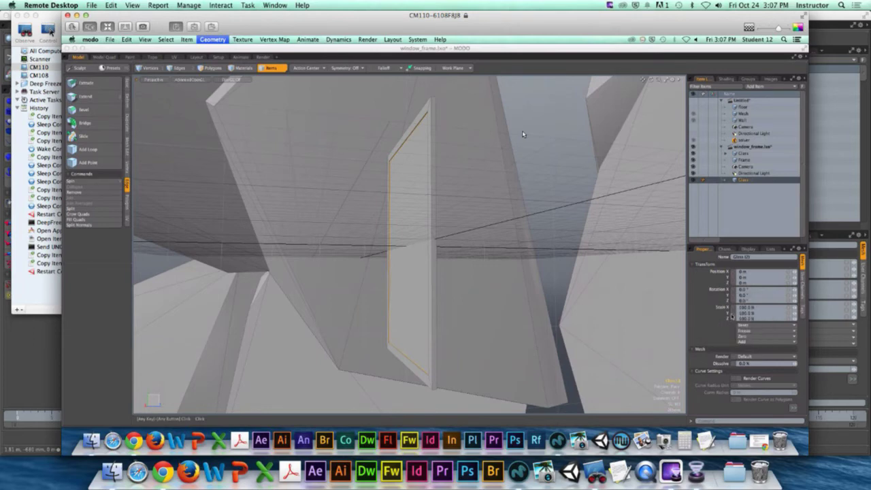
# Step: Switch to MODO and show the Radial mesh shatter settings for the glass, closing the dialog again
pyautogui.press('super+Tab')
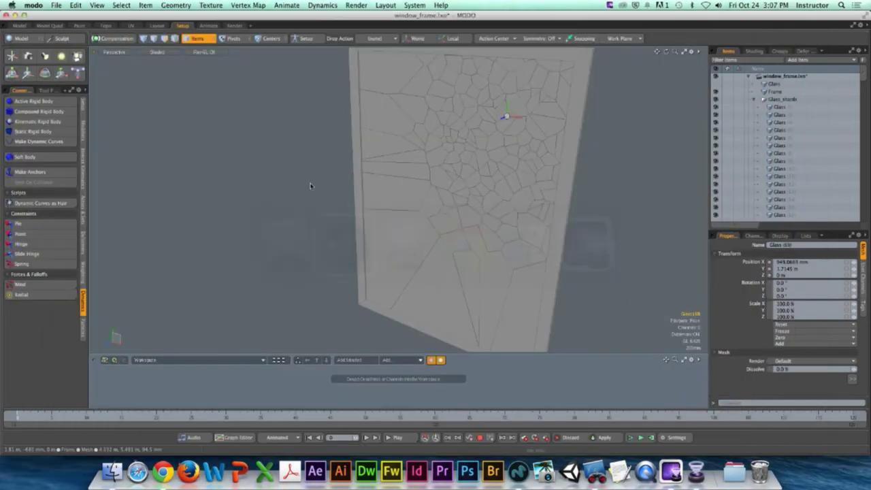
pyautogui.click(176, 5)
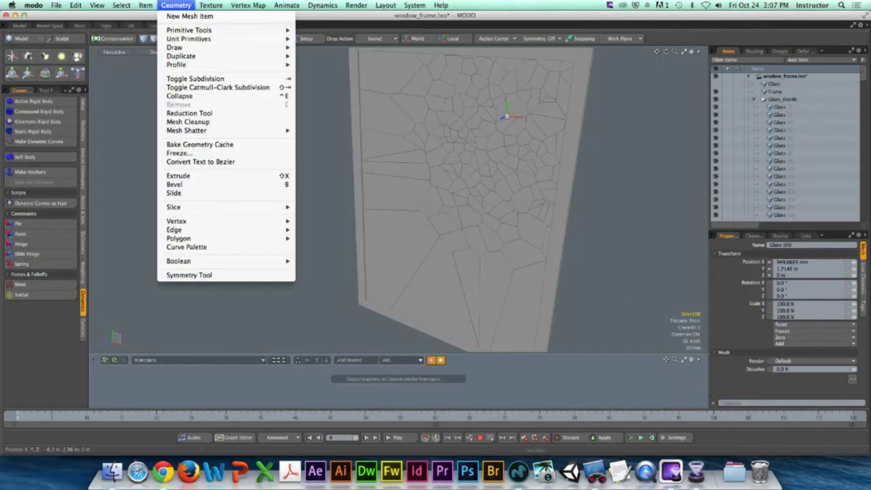
pyautogui.moveTo(194, 129)
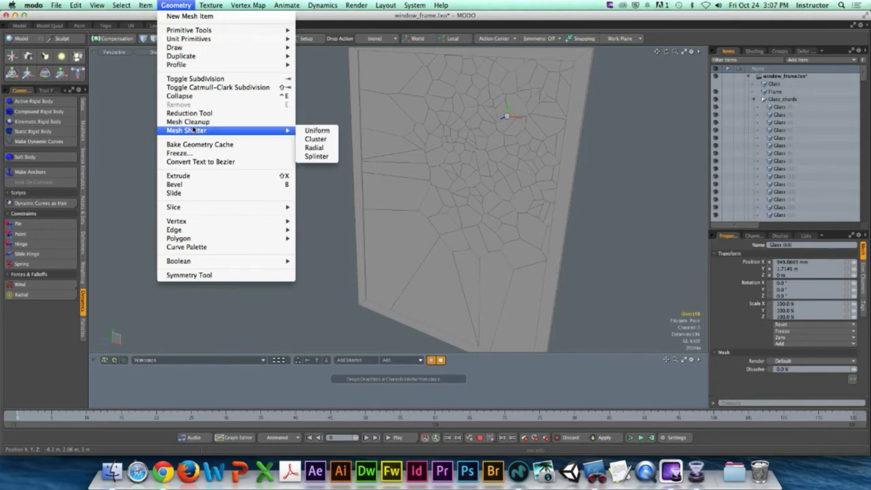
pyautogui.click(310, 149)
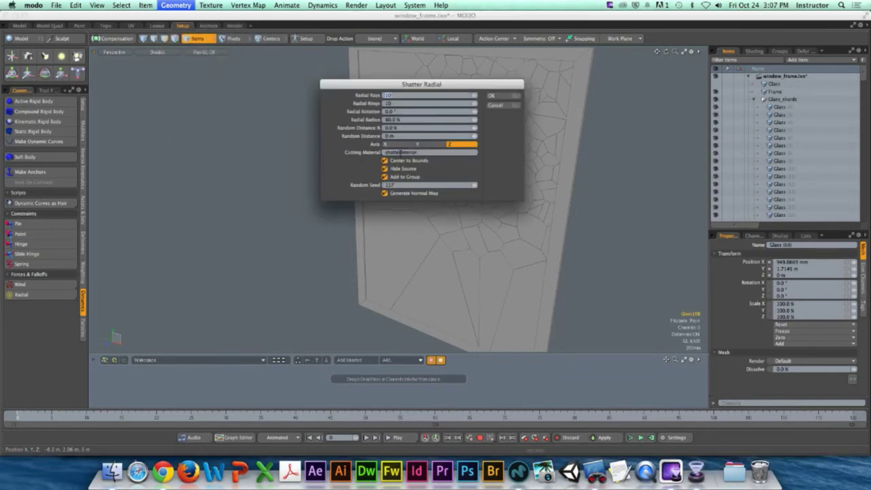
pyautogui.click(492, 96)
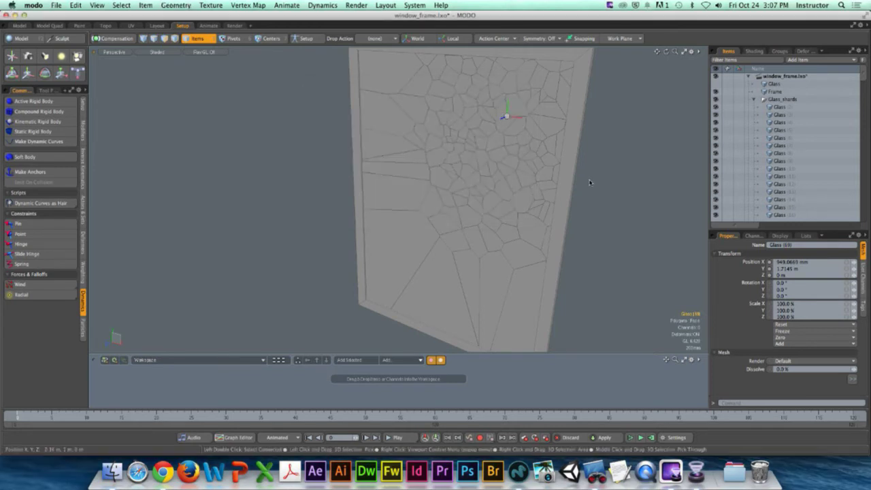
pyautogui.keyDown('alt'); pyautogui.moveTo(590, 182); pyautogui.dragTo(551, 163); pyautogui.keyUp('alt')
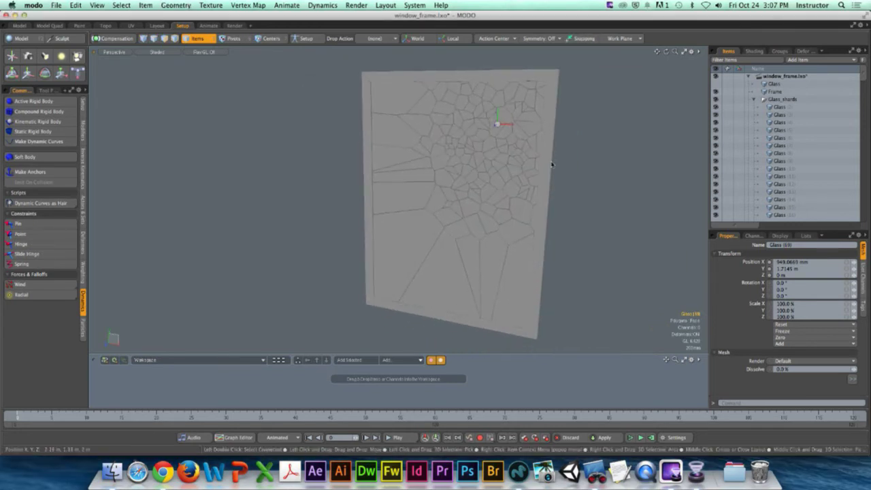
# Step: Switch to Remote Desktop to check the screen of computer CM110-6108F8J8, and close its window to return to MODO
pyautogui.press('super+Tab')
pyautogui.click(354, 233)
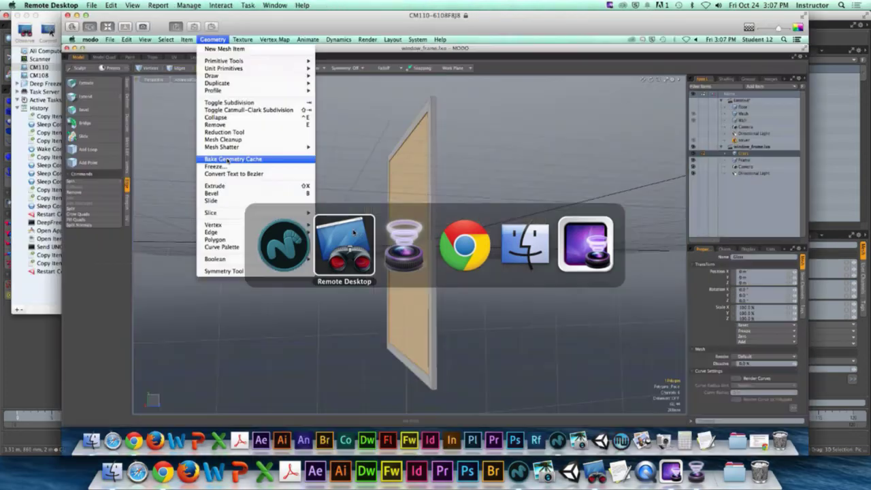
pyautogui.click(358, 195)
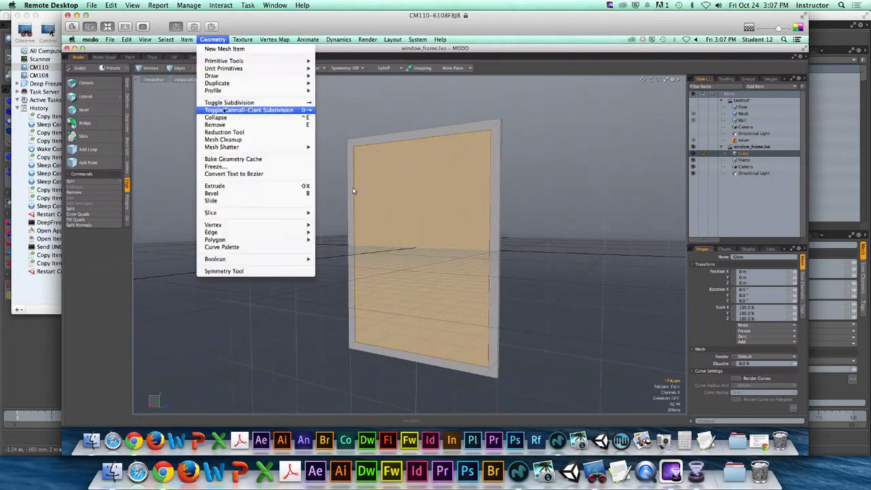
pyautogui.click(67, 15)
pyautogui.click(643, 161)
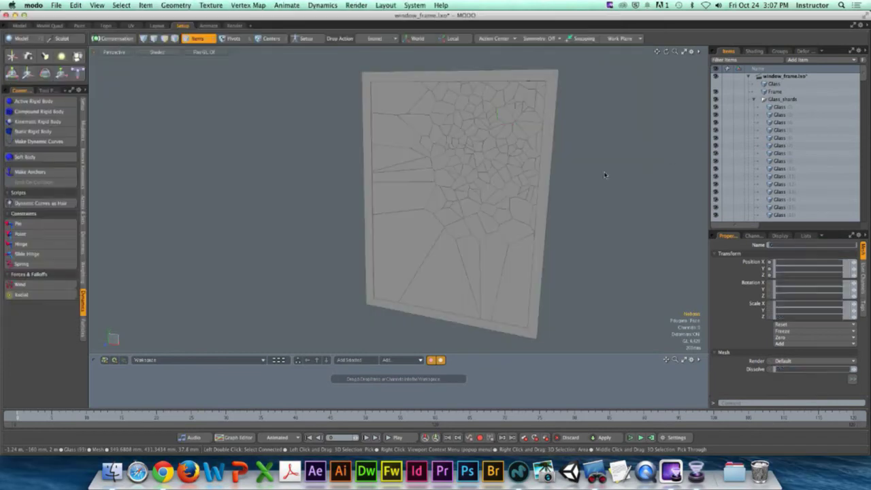
# Step: Make all the pieces in the Glass_shards group active rigid bodies and preview the dynamics simulation
pyautogui.keyDown('alt'); pyautogui.moveTo(603, 175); pyautogui.dragTo(502, 173); pyautogui.keyUp('alt')
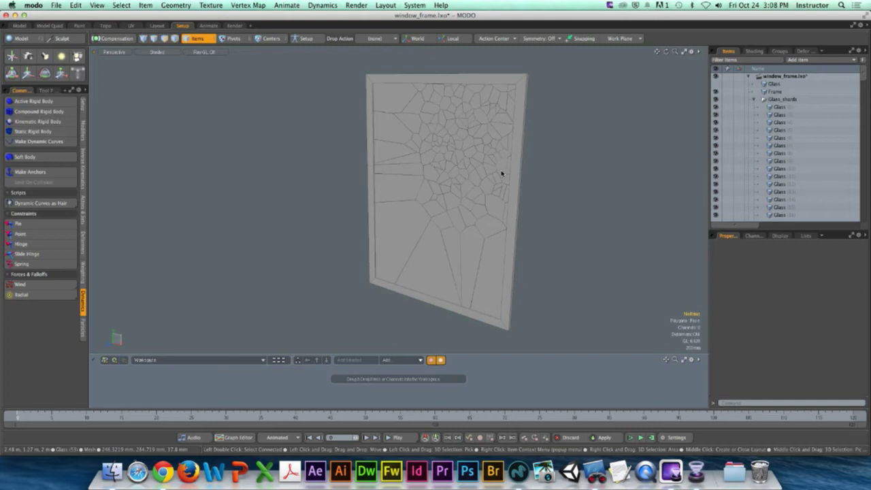
pyautogui.click(780, 110)
pyautogui.scroll(-3, 813, 198)
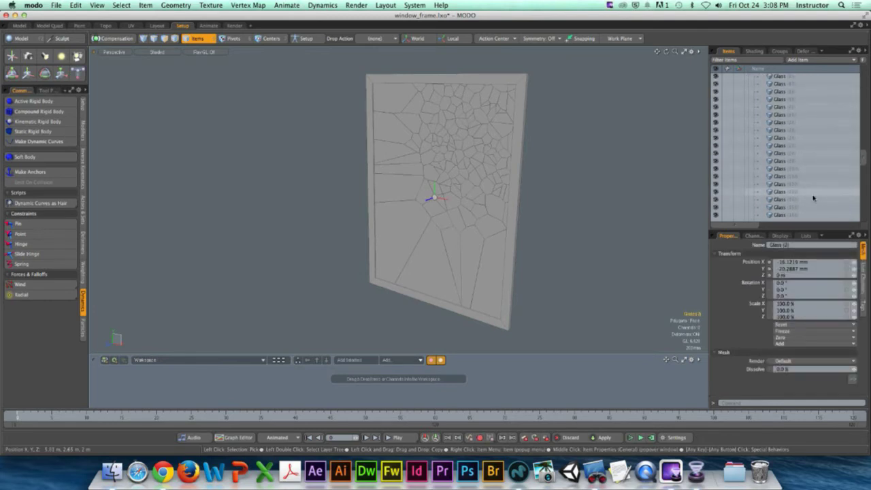
pyautogui.scroll(-2, 813, 198)
pyautogui.keyDown('shift'); pyautogui.click(798, 192); pyautogui.keyUp('shift')
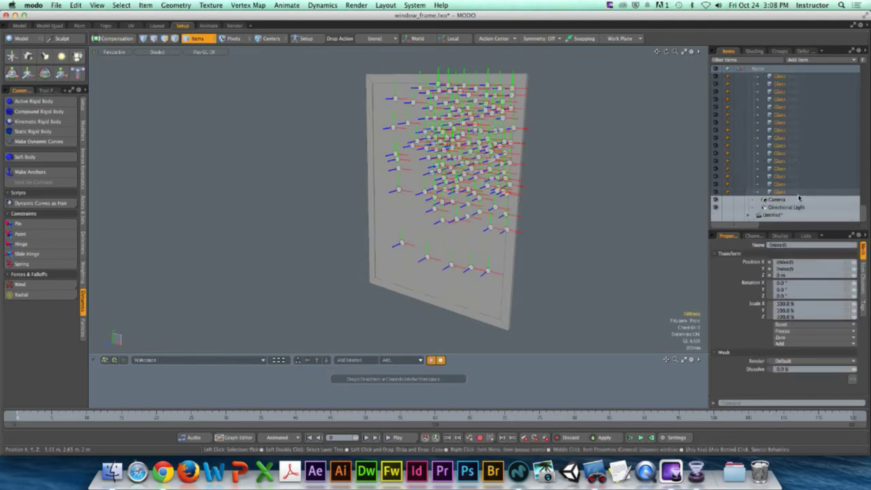
pyautogui.click(34, 101)
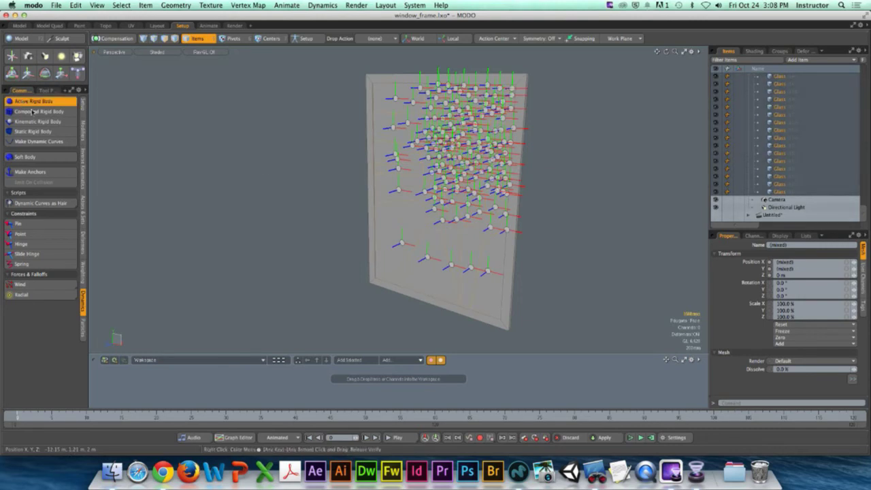
pyautogui.click(347, 179)
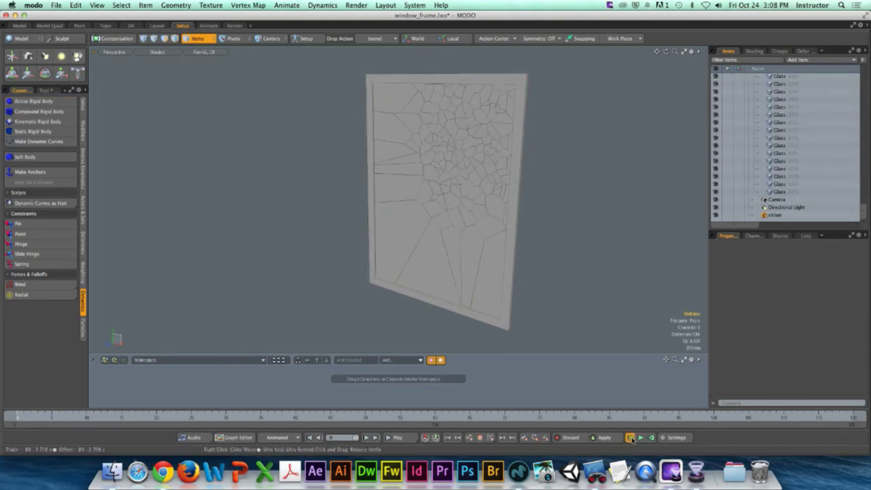
pyautogui.click(631, 438)
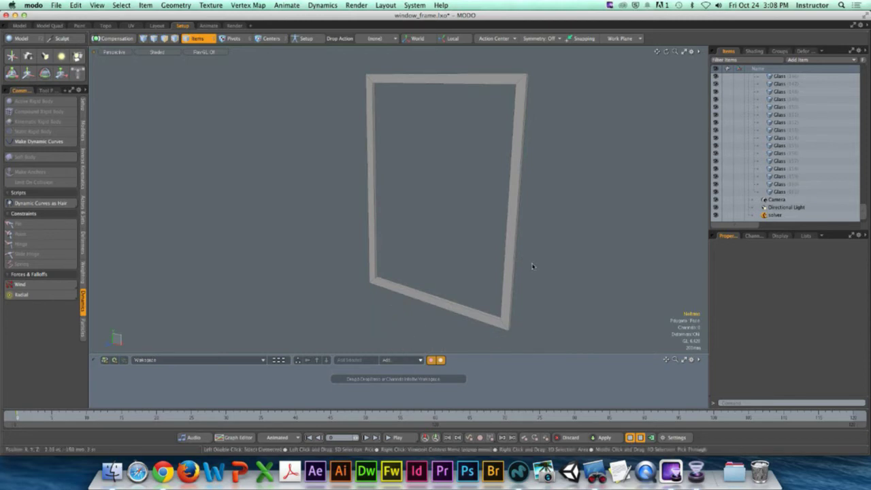
# Step: Open the modeling tools, collapse the Glass_shards group, and add a new mesh item to the scene
pyautogui.keyDown('ctrl'); pyautogui.keyDown('alt'); pyautogui.moveTo(531, 266); pyautogui.dragTo(360, 239); pyautogui.keyUp('alt'); pyautogui.keyUp('ctrl')
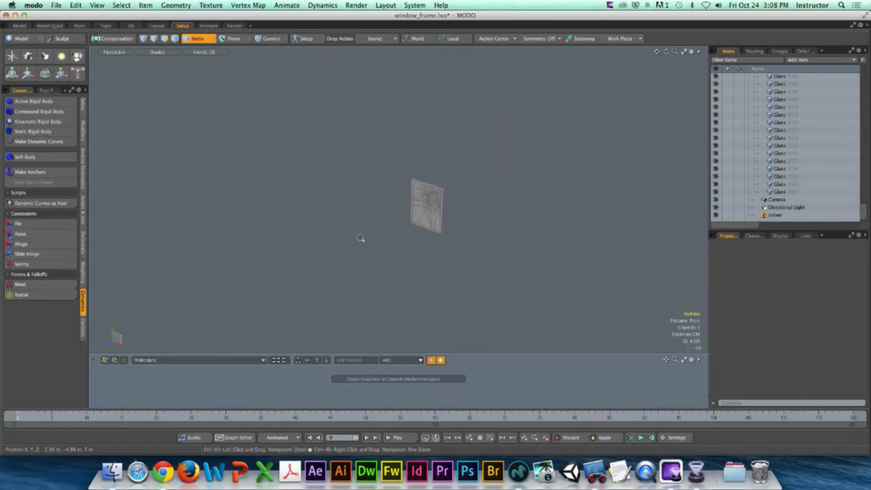
pyautogui.click(24, 39)
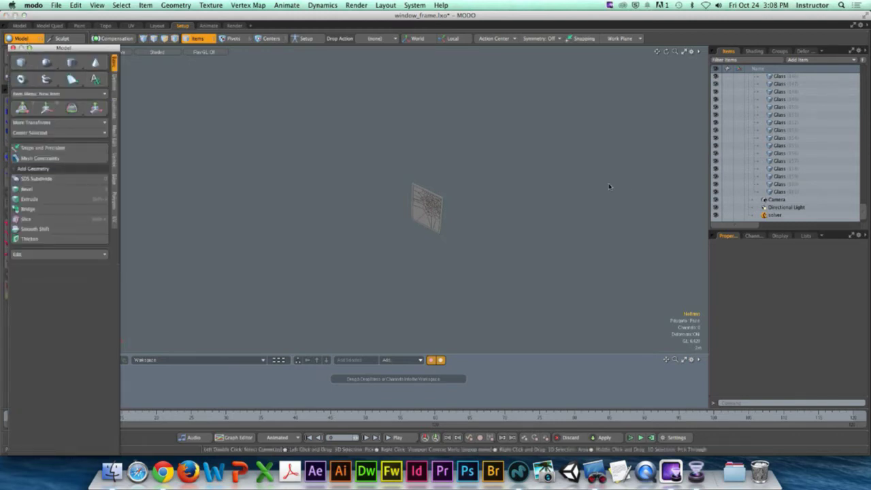
pyautogui.scroll(1, 810, 196)
pyautogui.scroll(2, 809, 199)
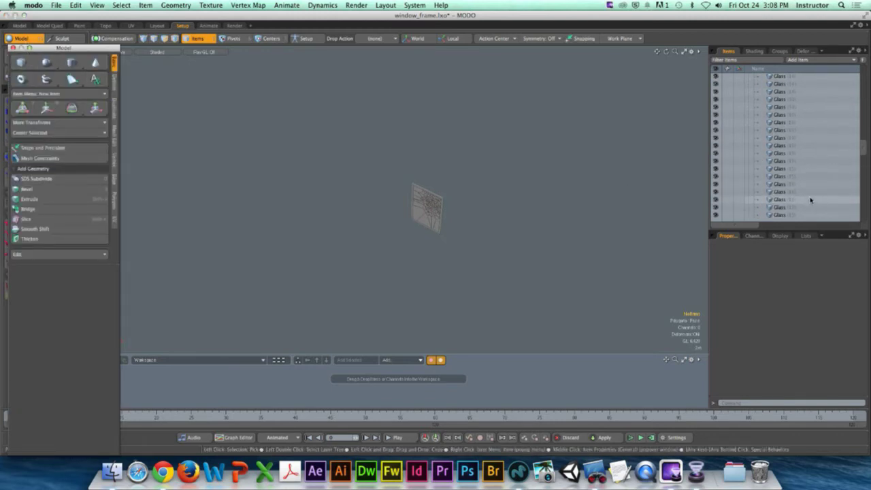
pyautogui.scroll(3, 811, 199)
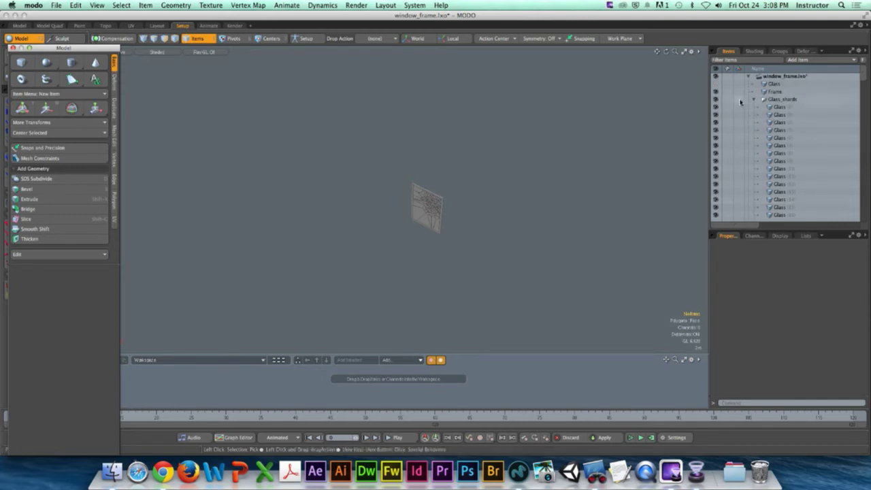
pyautogui.click(753, 84)
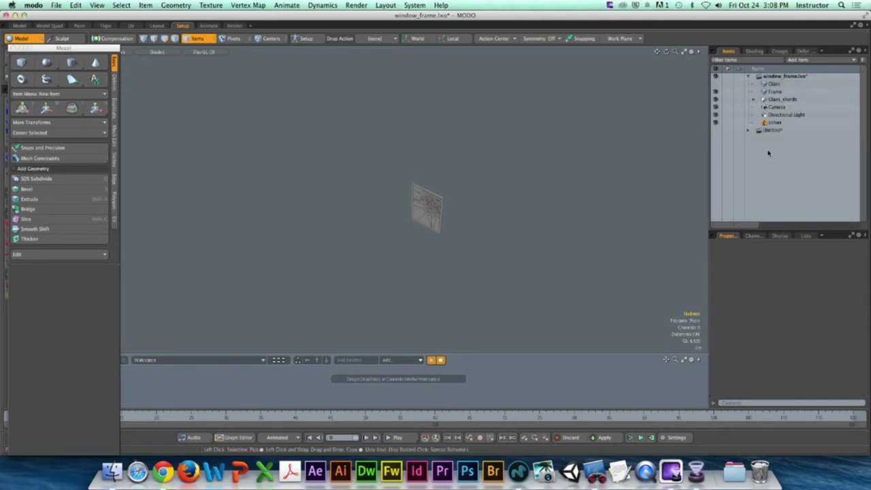
pyautogui.click(803, 60)
pyautogui.click(803, 89)
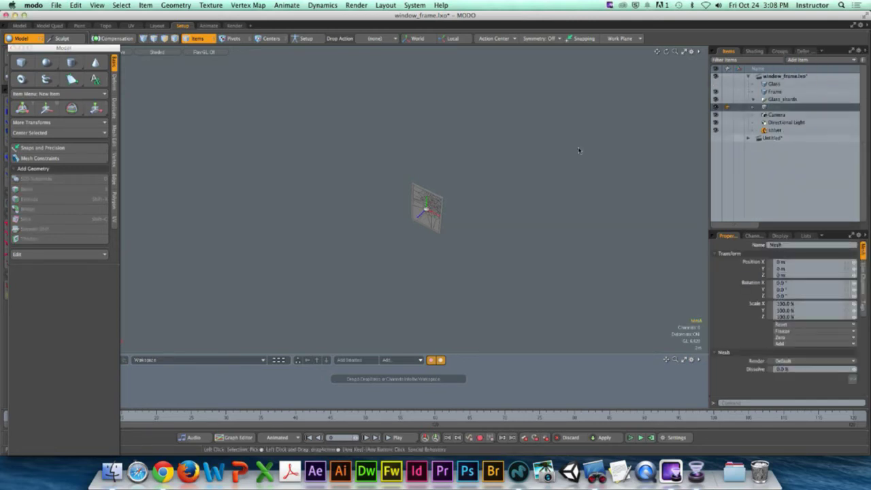
# Step: Draw a large flat rectangular floor around the window in the new mesh with the Cube tool
pyautogui.click(21, 62)
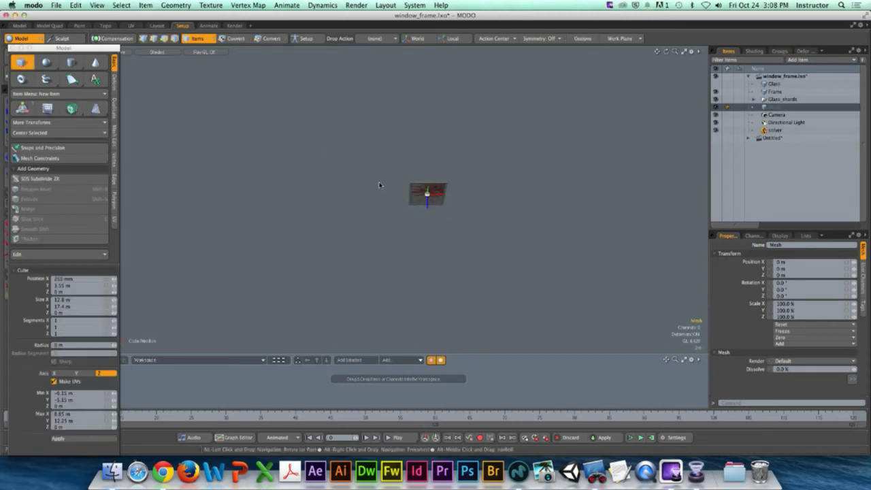
pyautogui.moveTo(370, 175); pyautogui.dragTo(399, 200)
pyautogui.press('space')
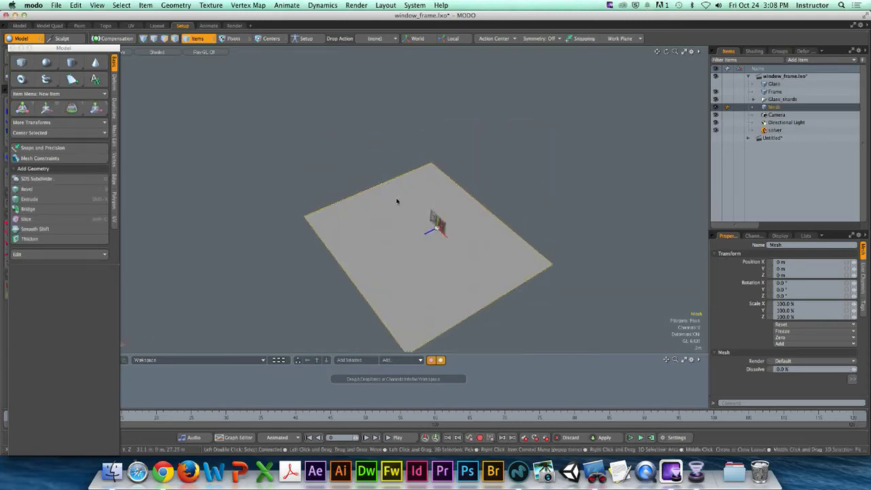
# Step: Move the floor polygon down about 6.45 m along Y below the window, and return to item selection
pyautogui.press('3')
pyautogui.click(426, 244)
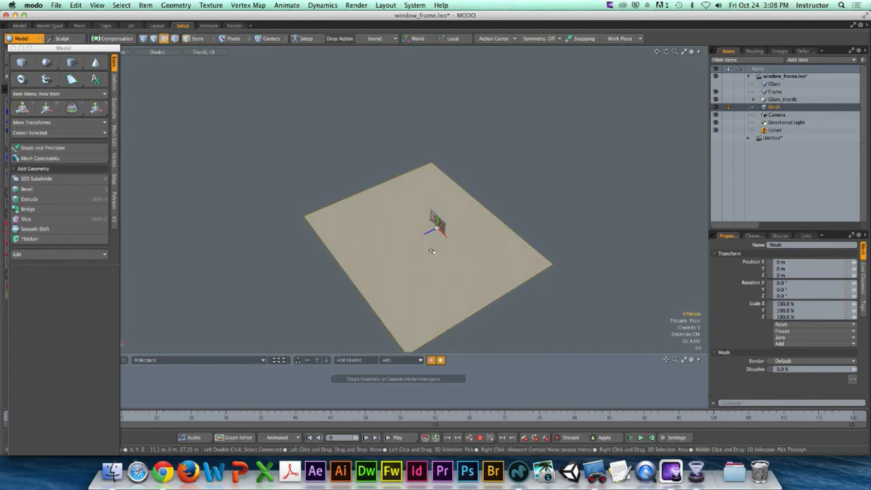
pyautogui.press('w')
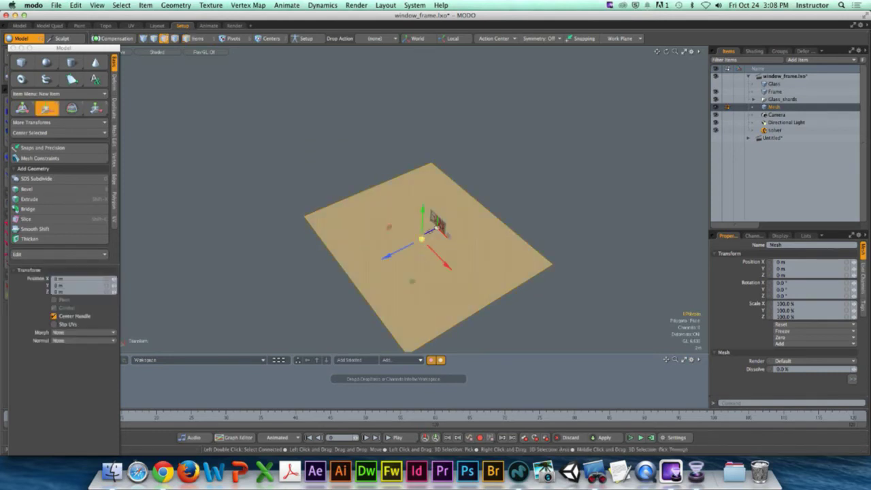
pyautogui.moveTo(423, 215)
pyautogui.mouseDown()
pyautogui.moveTo(423, 234)
pyautogui.moveTo(444, 199)
pyautogui.moveTo(411, 196)
pyautogui.moveTo(411, 227)
pyautogui.mouseUp()
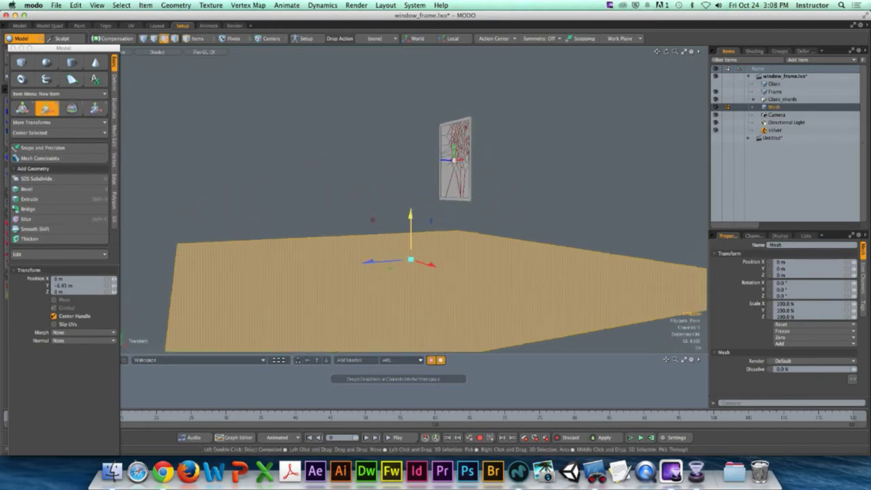
pyautogui.click(395, 185)
pyautogui.keyDown('alt'); pyautogui.moveTo(395, 185); pyautogui.dragTo(447, 266); pyautogui.keyUp('alt')
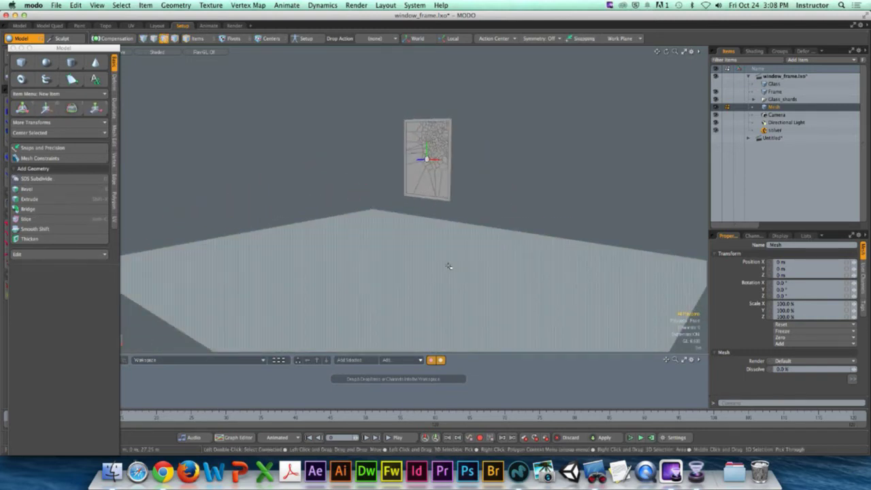
pyautogui.click(197, 38)
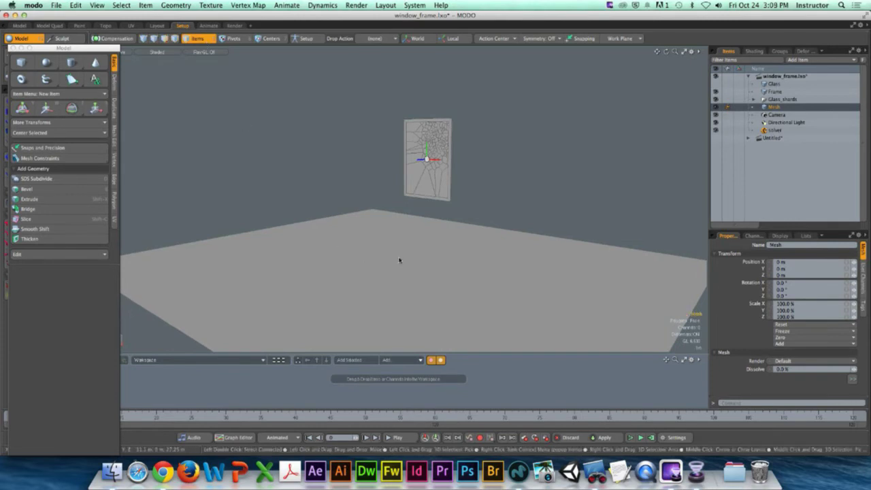
# Step: Close the modeling tools and make the floor mesh a static rigid body
pyautogui.click(22, 38)
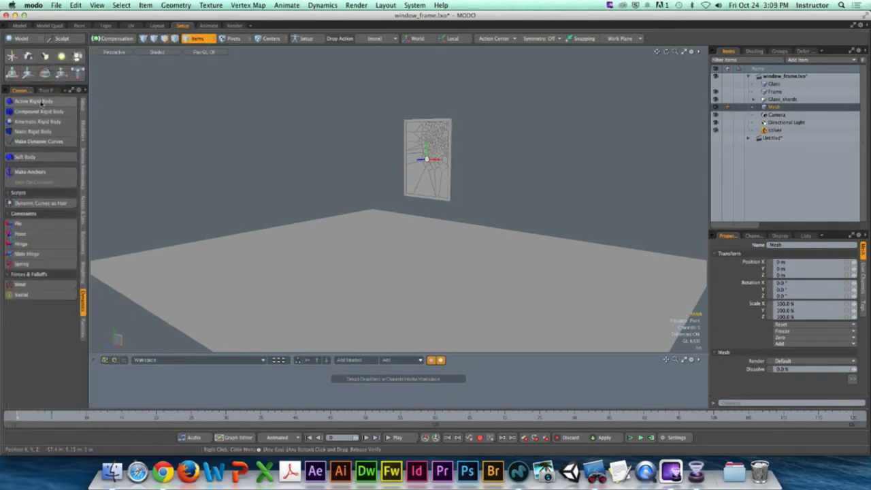
pyautogui.keyDown('alt'); pyautogui.moveTo(257, 146); pyautogui.dragTo(327, 238); pyautogui.keyUp('alt')
pyautogui.click(33, 131)
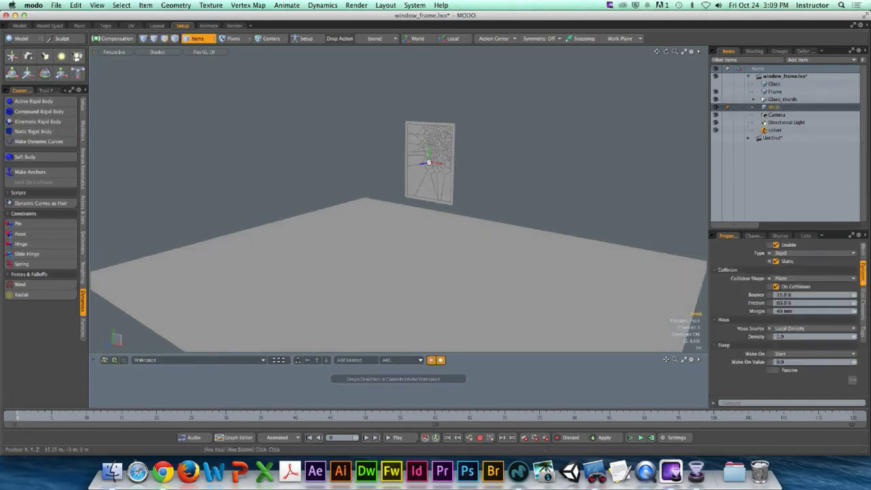
pyautogui.click(565, 196)
# Step: Select the window's Frame mesh and make it a static rigid body
pyautogui.keyDown('ctrl'); pyautogui.keyDown('alt'); pyautogui.moveTo(565, 196); pyautogui.dragTo(475, 138); pyautogui.keyUp('alt'); pyautogui.keyUp('ctrl')
pyautogui.click(414, 159)
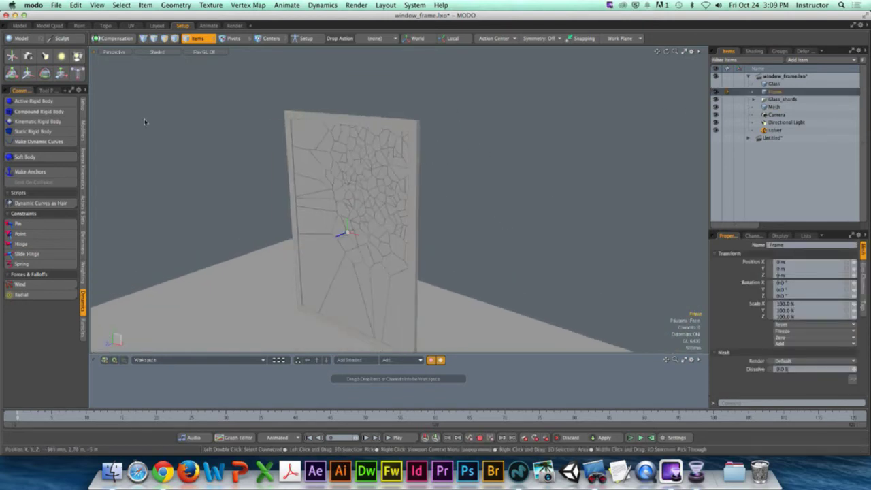
pyautogui.click(39, 131)
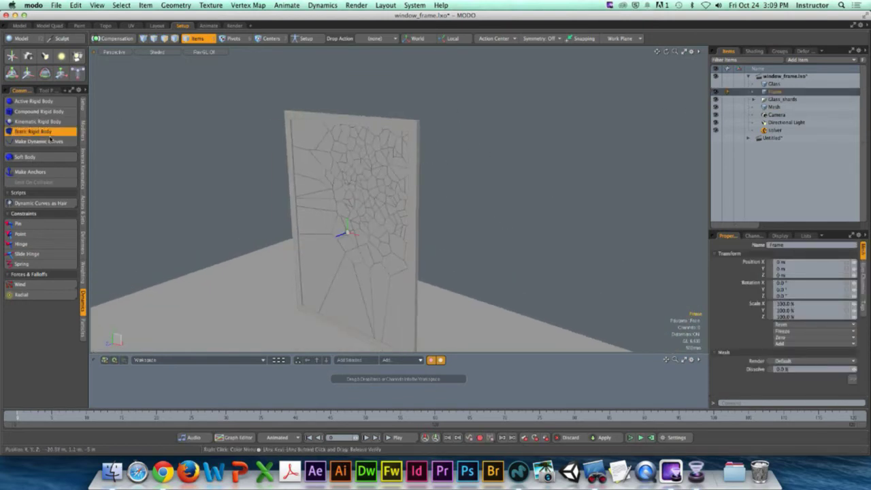
# Step: Compute the dynamics simulation from frame 0 to 120 with a preroll of 0
pyautogui.keyDown('ctrl'); pyautogui.keyDown('alt'); pyautogui.moveTo(171, 177); pyautogui.dragTo(518, 258); pyautogui.keyUp('alt'); pyautogui.keyUp('ctrl')
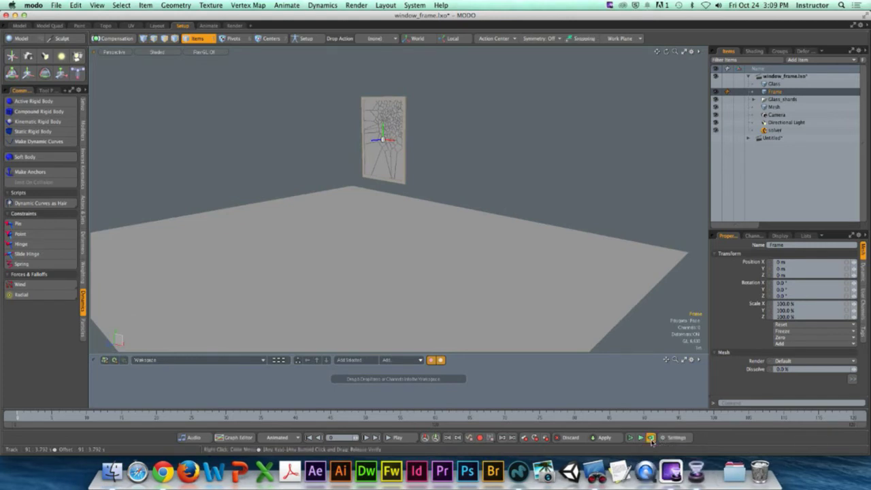
pyautogui.click(648, 438)
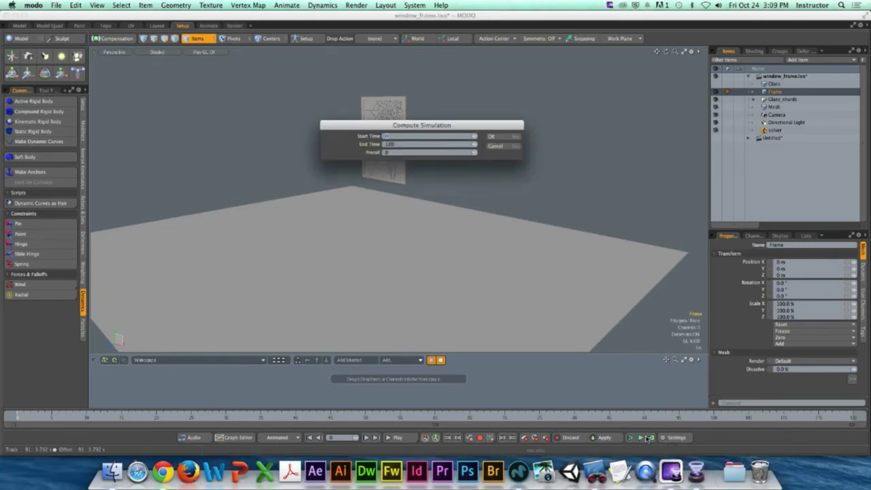
pyautogui.click(502, 139)
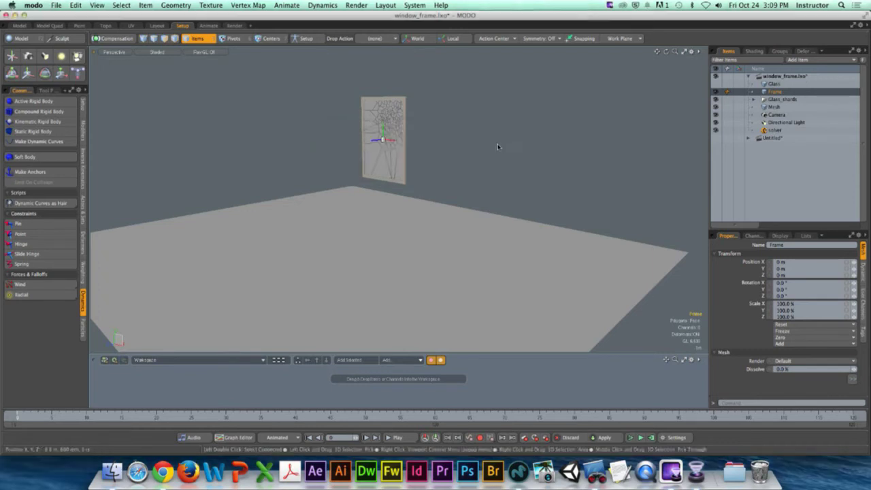
# Step: Play back the computed shatter simulation twice and return the timeline to frame 0
pyautogui.click(383, 256)
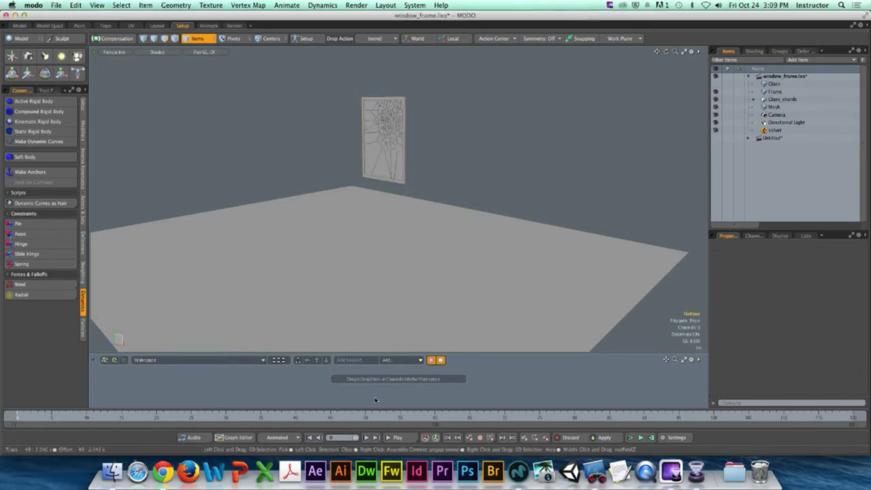
pyautogui.click(404, 439)
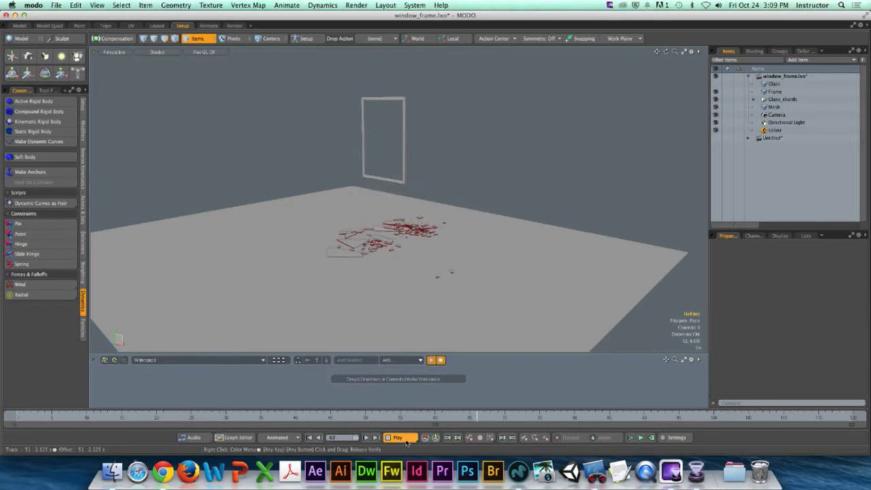
pyautogui.click(407, 442)
pyautogui.moveTo(395, 416); pyautogui.dragTo(51, 416)
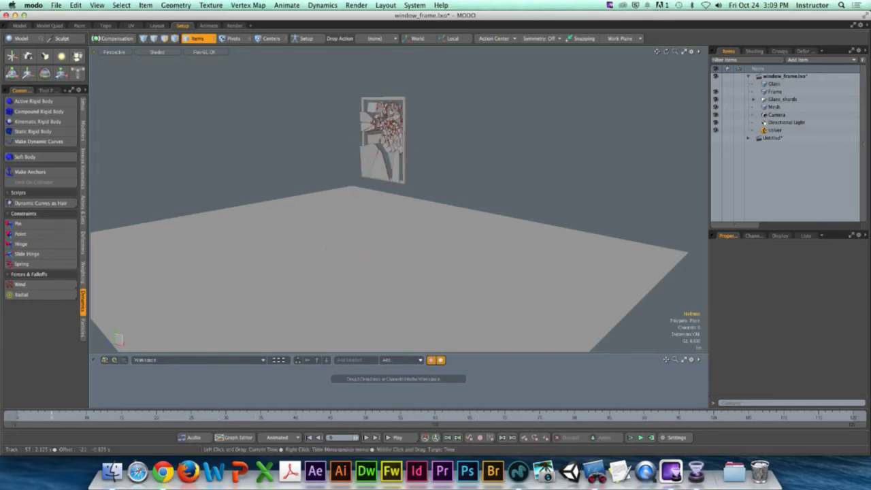
pyautogui.click(399, 439)
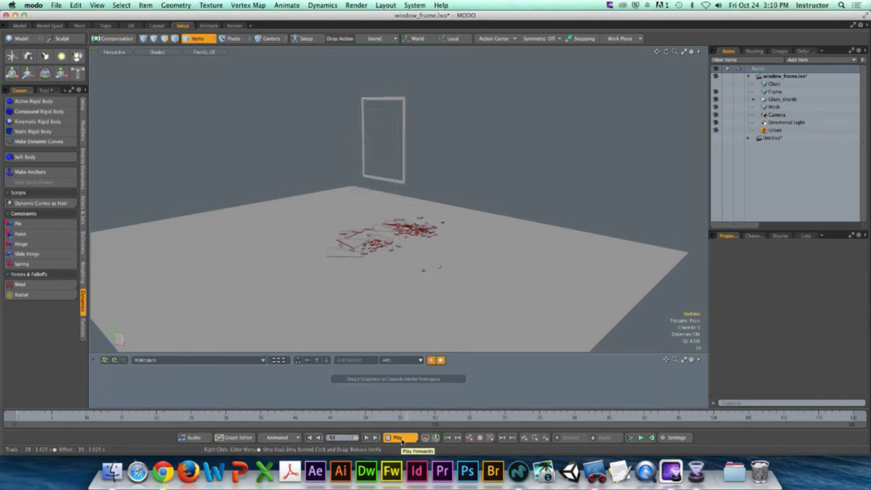
pyautogui.click(401, 441)
pyautogui.moveTo(417, 417); pyautogui.dragTo(17, 416)
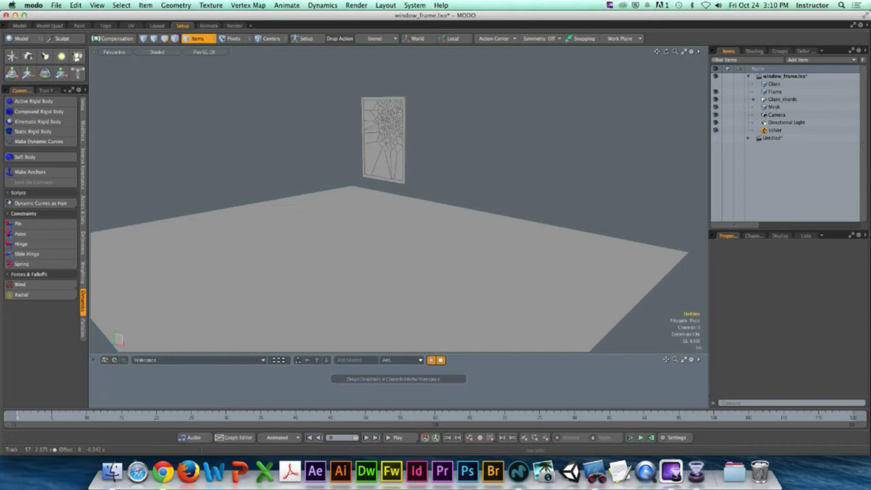
# Step: Add a sphere mesh and move it behind the window to about Y 1.2 m and Z -7.5 m
pyautogui.keyDown('alt'); pyautogui.moveTo(502, 288); pyautogui.dragTo(445, 187); pyautogui.keyUp('alt')
pyautogui.click(21, 39)
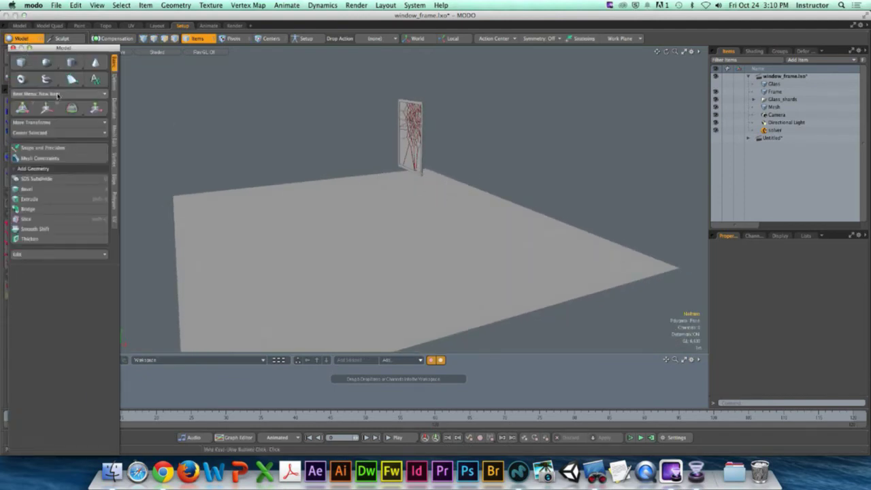
pyautogui.click(46, 62)
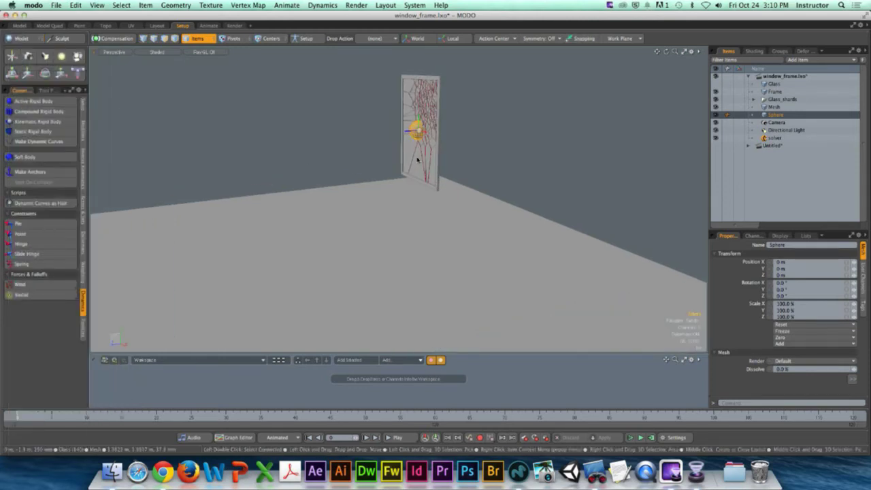
pyautogui.press('w')
pyautogui.moveTo(402, 133); pyautogui.dragTo(439, 144)
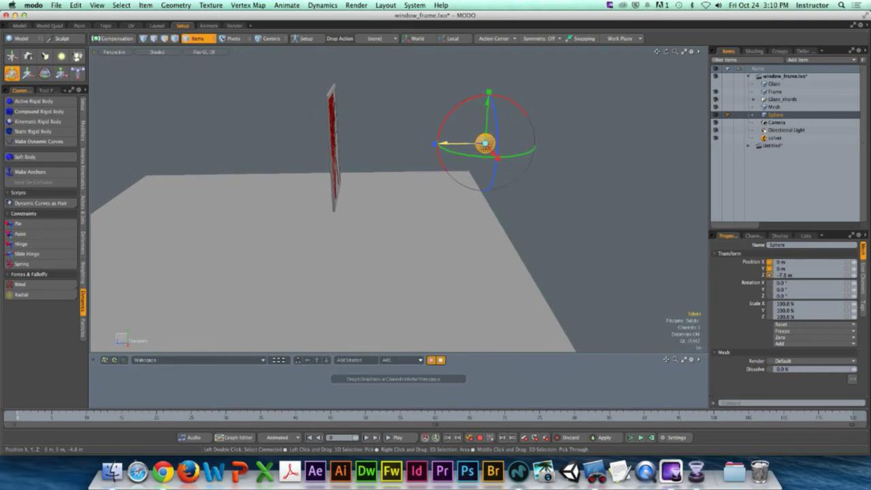
pyautogui.moveTo(489, 112); pyautogui.dragTo(489, 90)
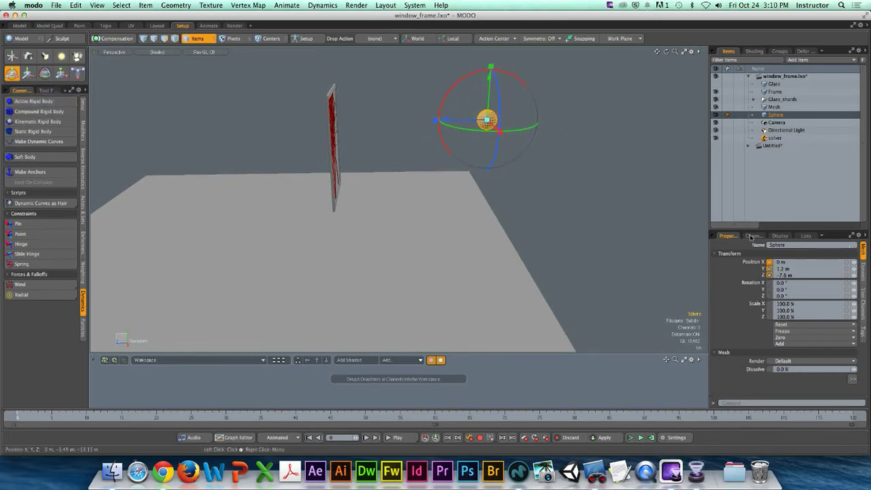
# Step: Make the sphere an active rigid body and give it an on-wake impulse of 1 N along Z
pyautogui.click(862, 272)
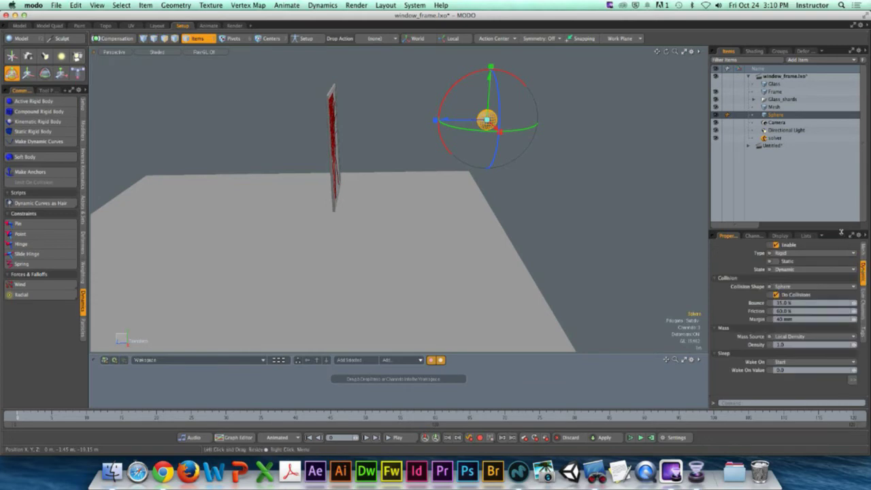
pyautogui.click(841, 232)
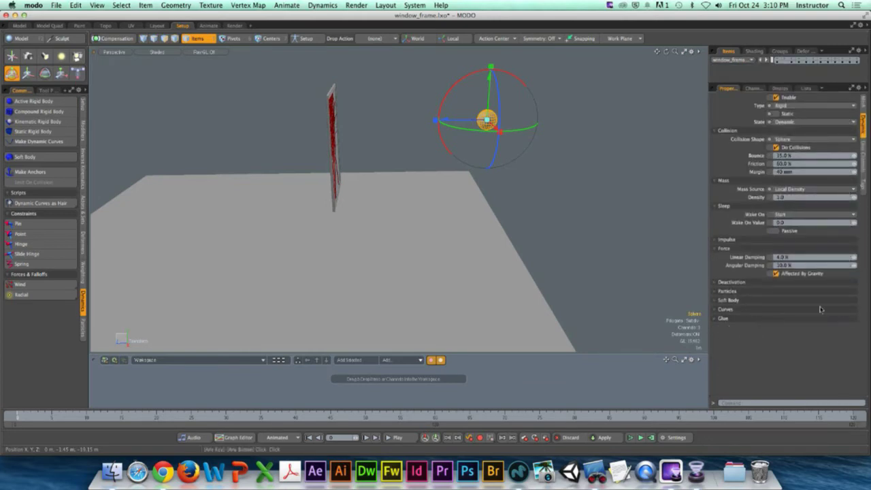
pyautogui.click(743, 247)
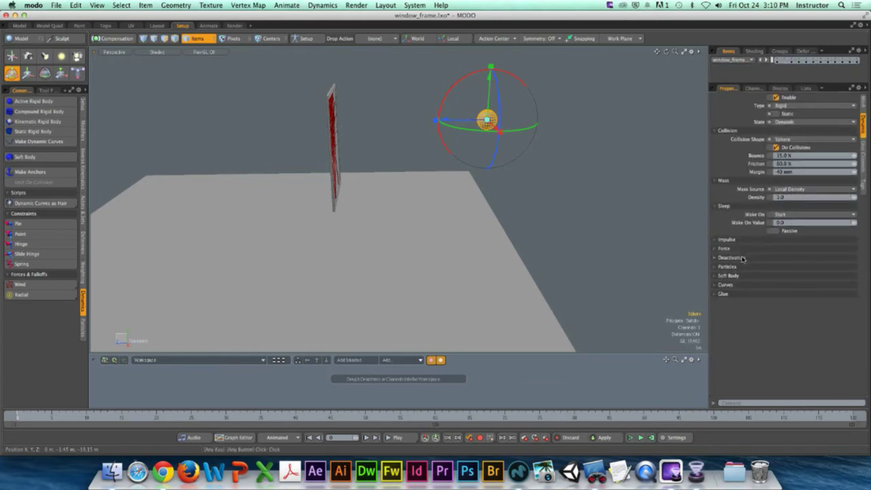
pyautogui.click(740, 242)
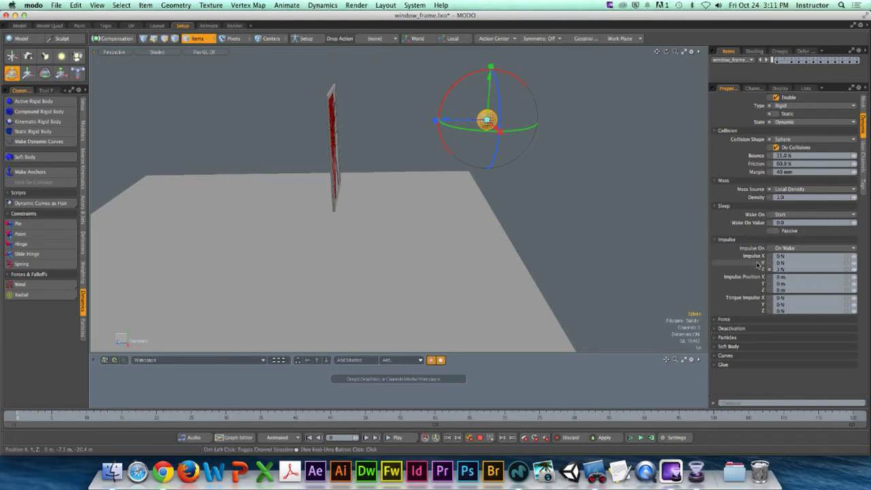
pyautogui.keyDown('alt'); pyautogui.moveTo(477, 258); pyautogui.dragTo(521, 268); pyautogui.keyUp('alt')
pyautogui.click(552, 210)
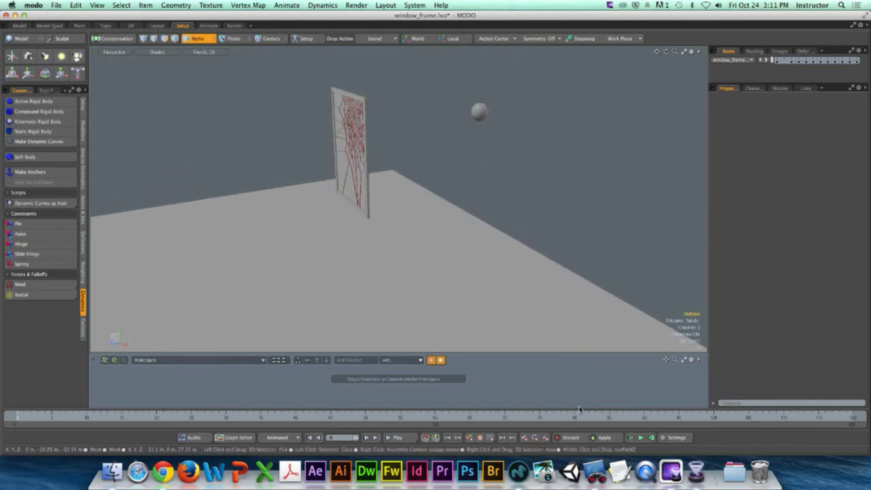
# Step: Select all the glass pieces in the Glass_shards group and disable their dynamics
pyautogui.keyDown('alt'); pyautogui.moveTo(365, 198); pyautogui.dragTo(410, 146); pyautogui.keyUp('alt')
pyautogui.moveTo(776, 83); pyautogui.dragTo(769, 267)
pyautogui.click(776, 100)
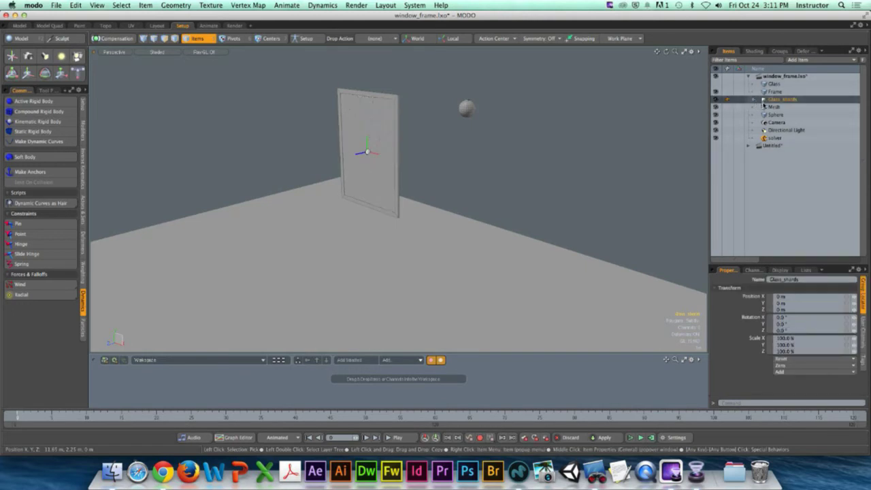
pyautogui.click(754, 99)
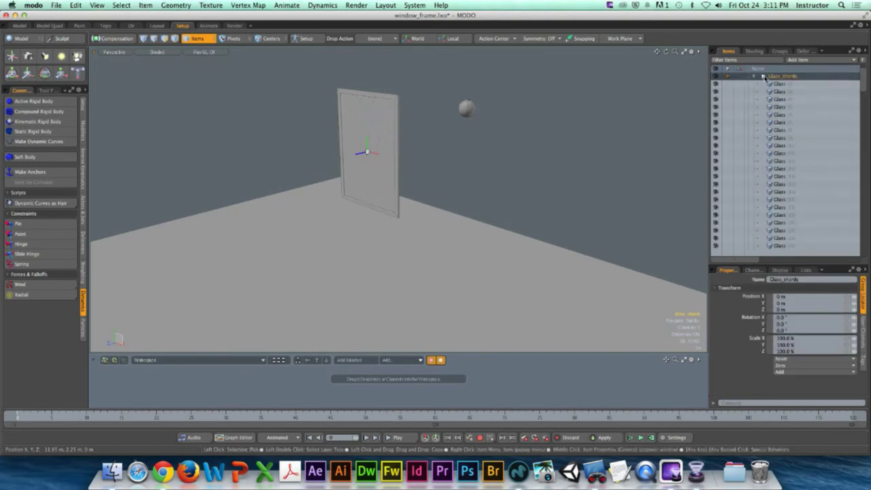
pyautogui.doubleClick(764, 78)
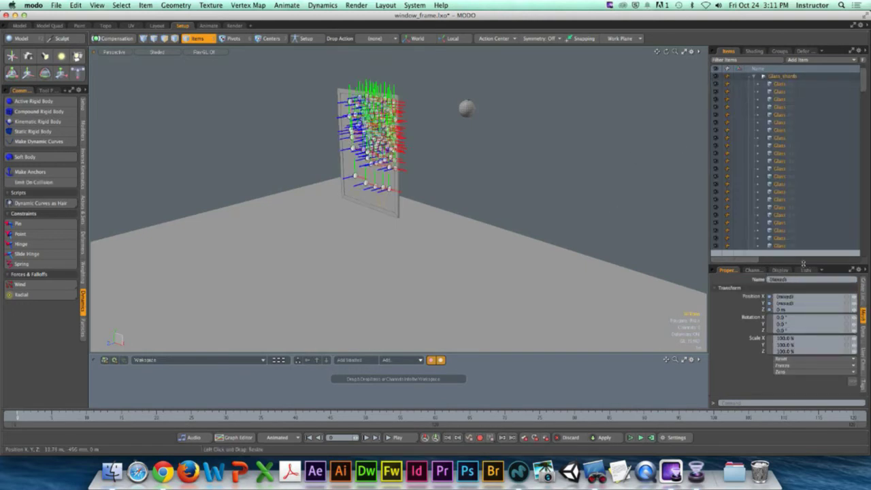
pyautogui.moveTo(803, 263); pyautogui.dragTo(803, 110)
pyautogui.click(861, 194)
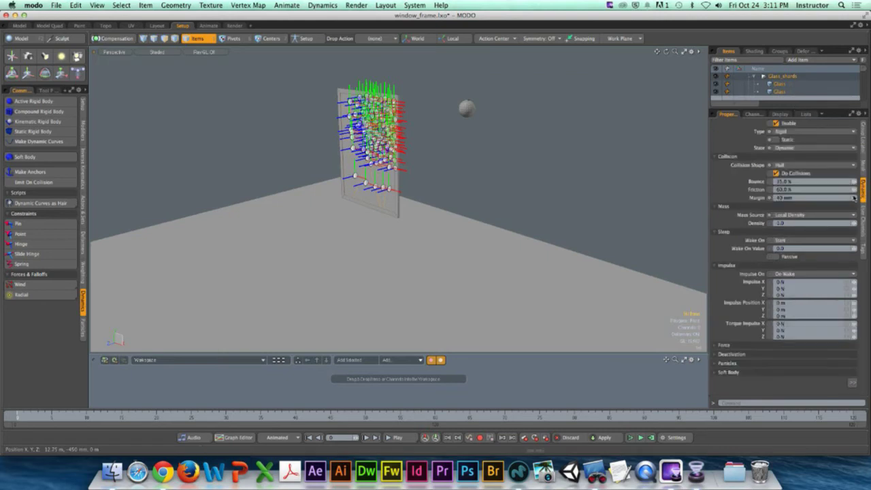
pyautogui.click(775, 124)
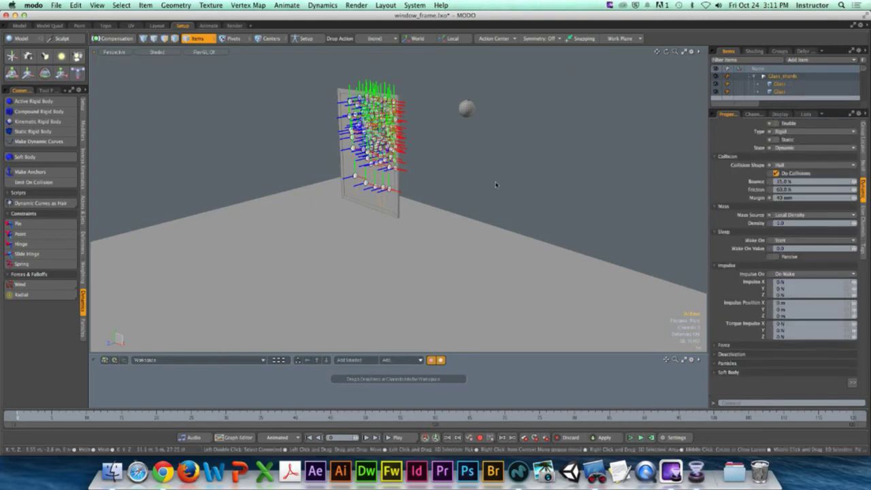
# Step: Run the live simulation to check the sphere's flight toward the window, and stop it
pyautogui.click(467, 110)
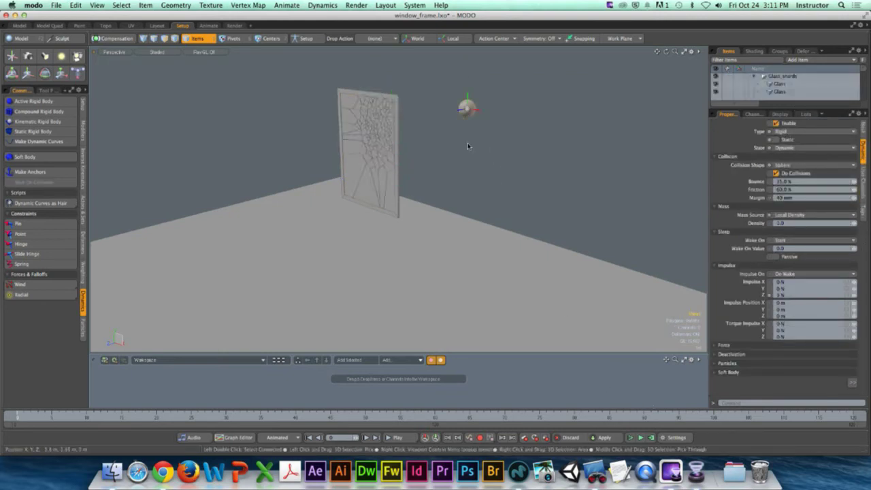
pyautogui.click(598, 300)
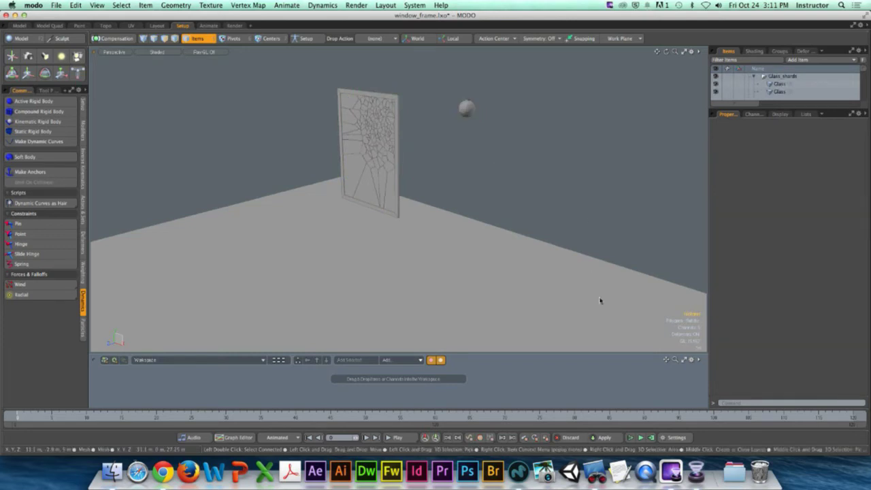
pyautogui.click(631, 437)
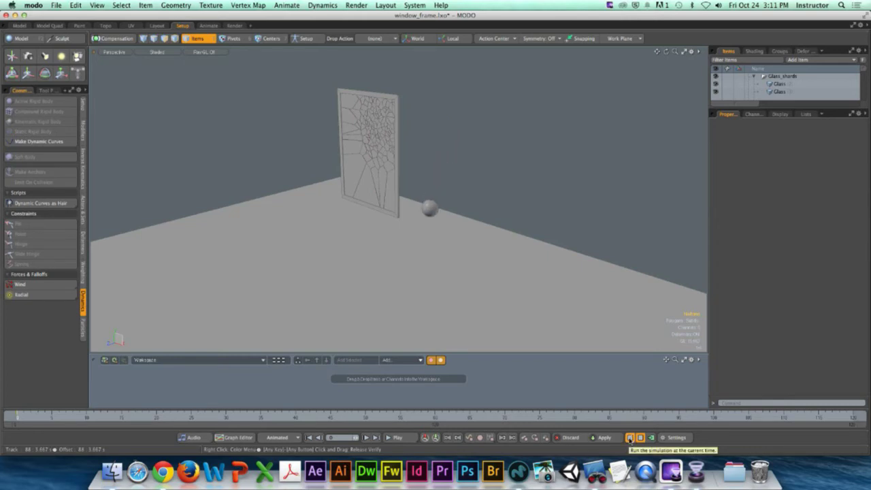
pyautogui.click(629, 437)
# Step: Set the sphere's Z impulse to 10 N and test the live simulation again
pyautogui.keyDown('alt'); pyautogui.moveTo(522, 210); pyautogui.dragTo(494, 197); pyautogui.keyUp('alt')
pyautogui.click(476, 112)
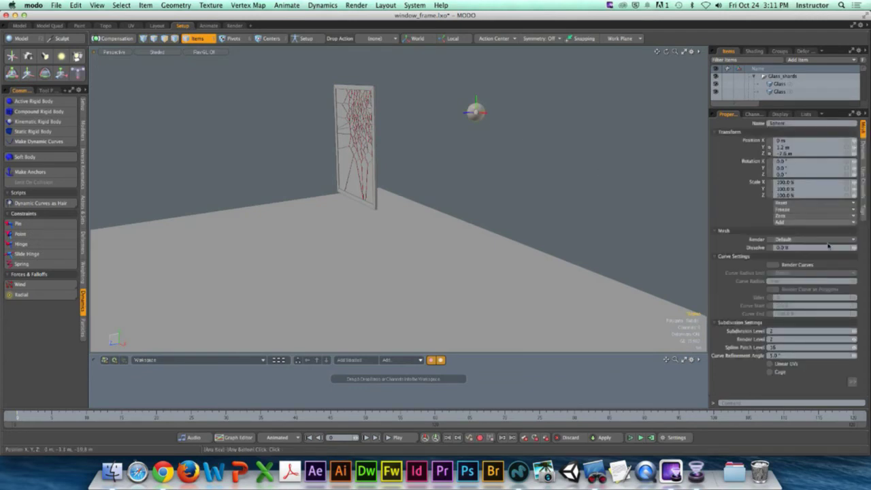
pyautogui.click(862, 154)
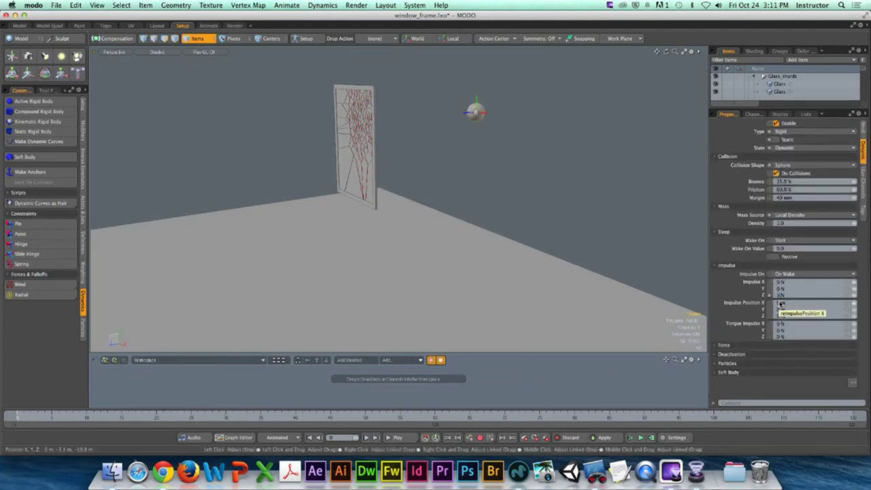
pyautogui.write('0')
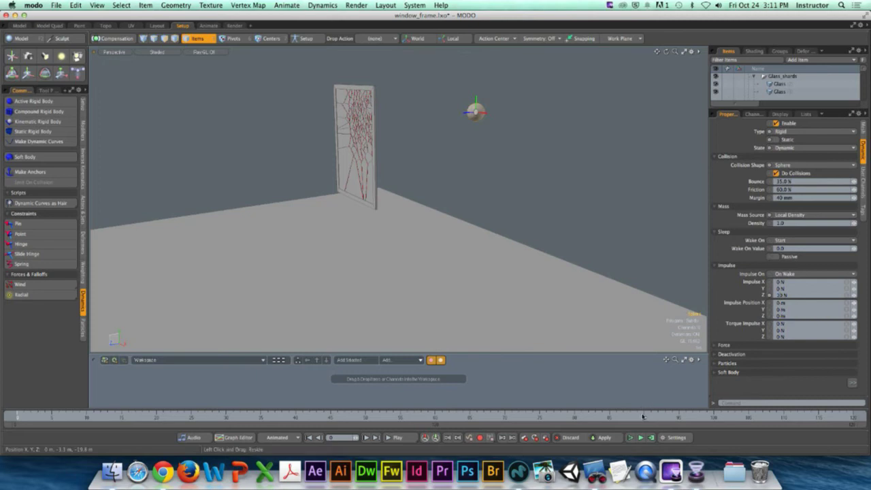
pyautogui.click(631, 439)
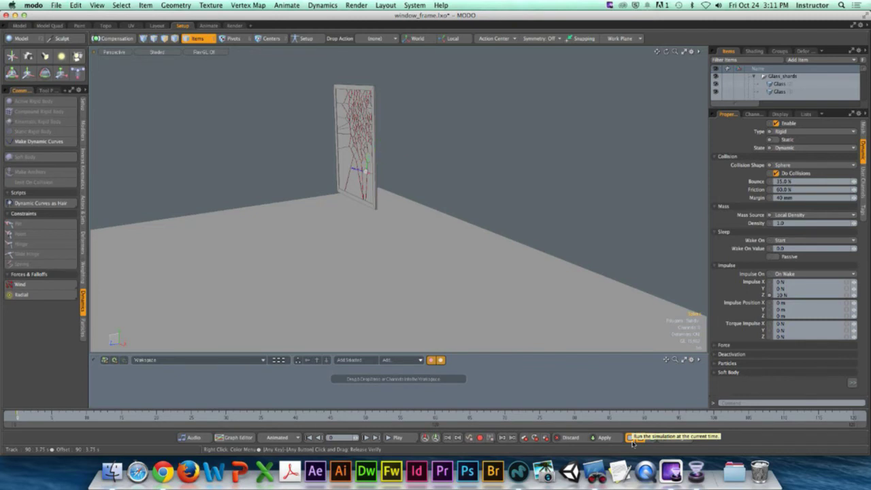
pyautogui.click(631, 439)
# Step: Set the sphere's Z impulse to 20 N and test its flight in the live simulation
pyautogui.keyDown('alt'); pyautogui.moveTo(449, 178); pyautogui.dragTo(506, 204); pyautogui.keyUp('alt')
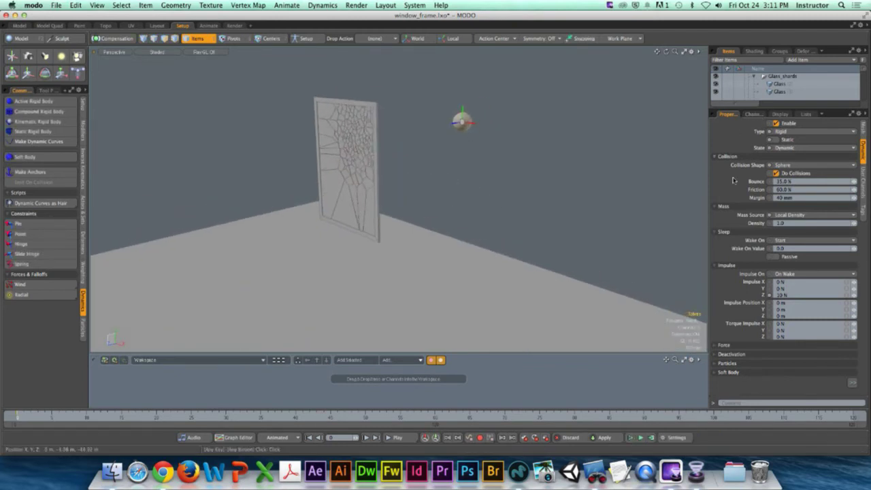
pyautogui.click(782, 295)
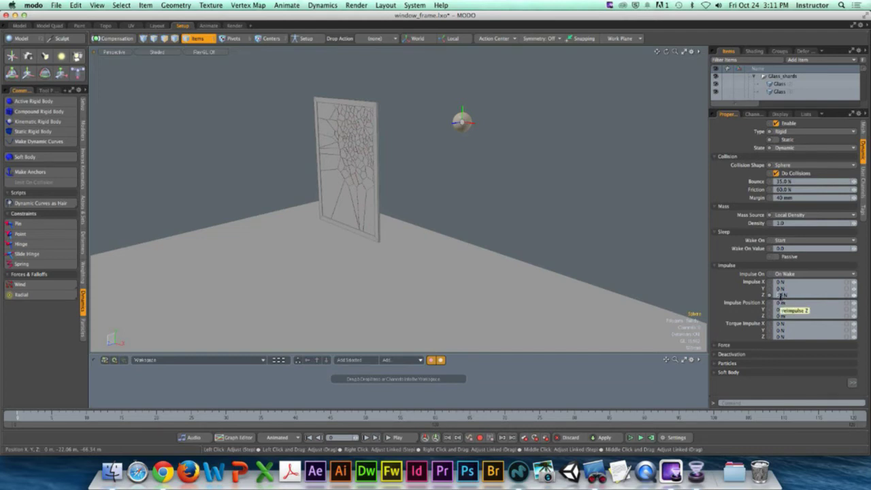
pyautogui.write('20')
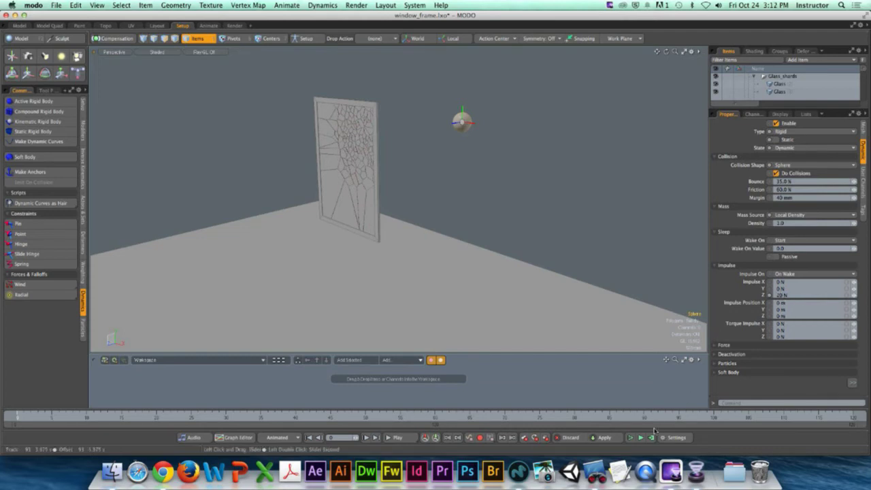
pyautogui.click(630, 438)
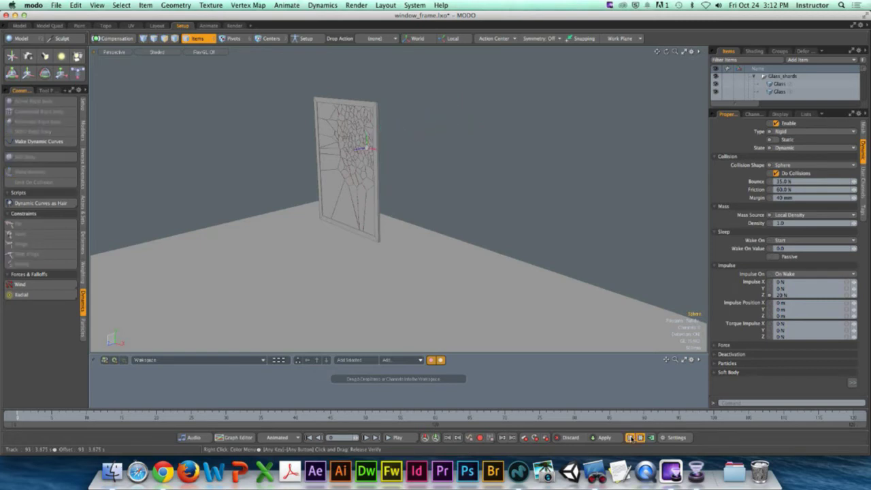
pyautogui.click(630, 437)
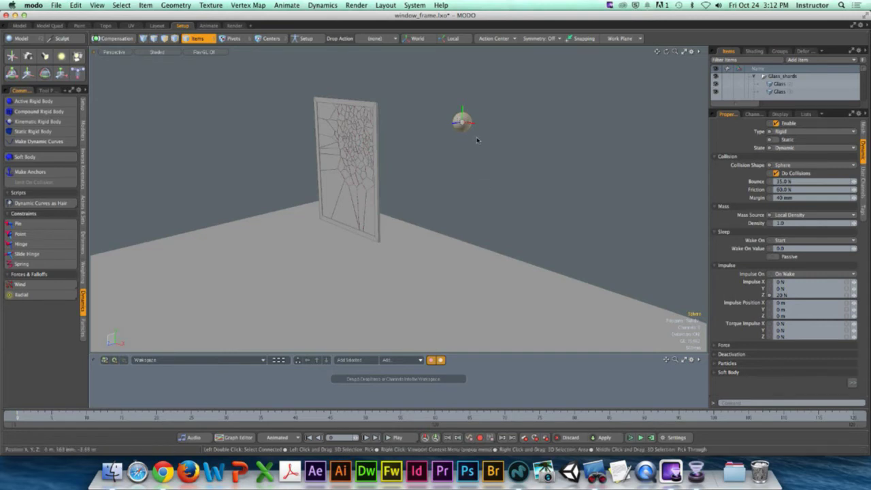
# Step: Raise the sphere slightly, shift it along X toward the glass's densest cracks, and run the live simulation
pyautogui.press('w')
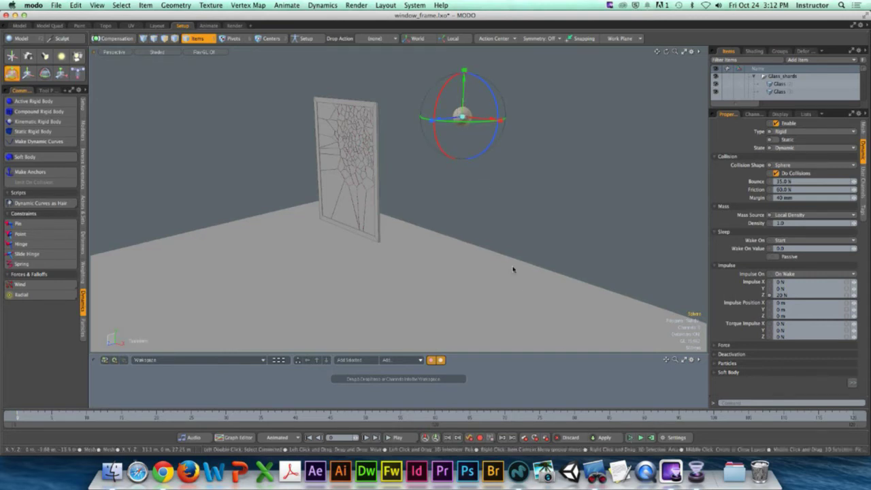
pyautogui.keyDown('alt'); pyautogui.moveTo(513, 268); pyautogui.dragTo(469, 105); pyautogui.keyUp('alt')
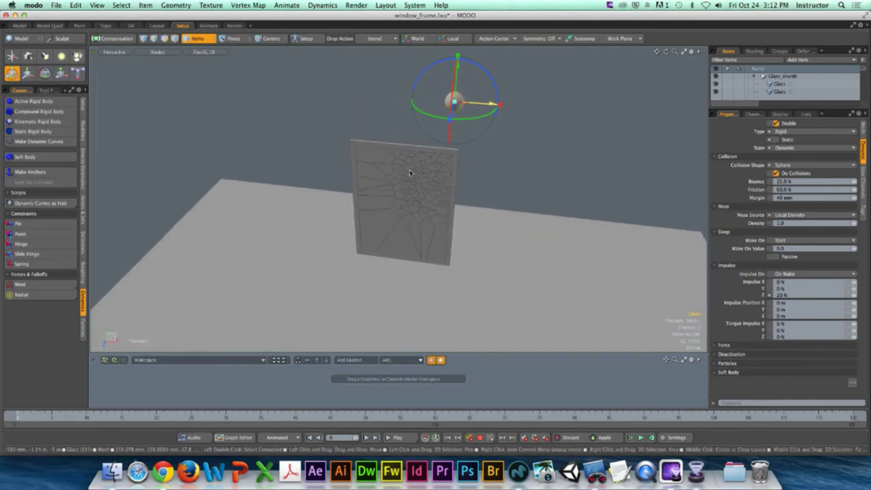
pyautogui.keyDown('alt'); pyautogui.moveTo(408, 195); pyautogui.dragTo(554, 305); pyautogui.keyUp('alt')
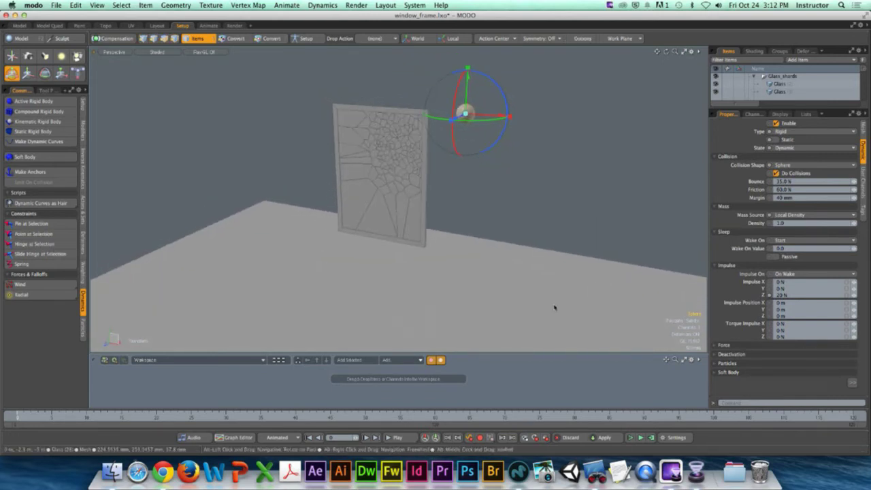
pyautogui.click(629, 437)
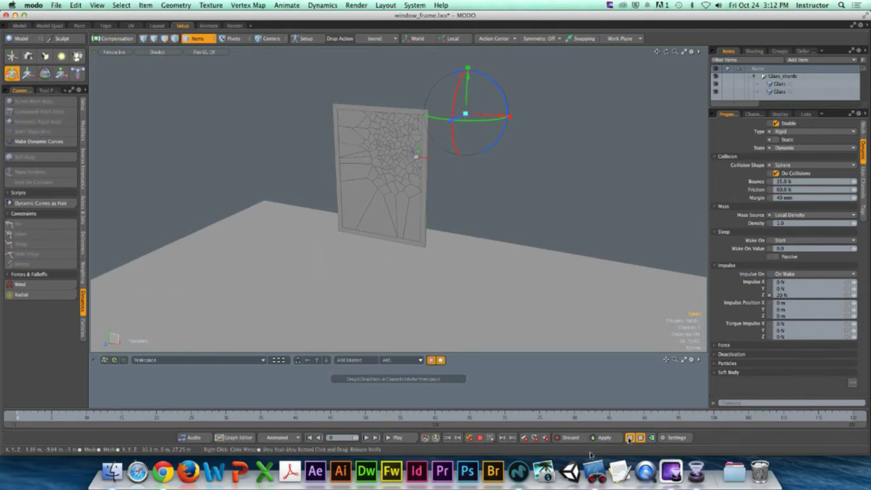
# Step: Raise the sphere to about 2.62 m on Y and test its flight in the live simulation
pyautogui.click(630, 438)
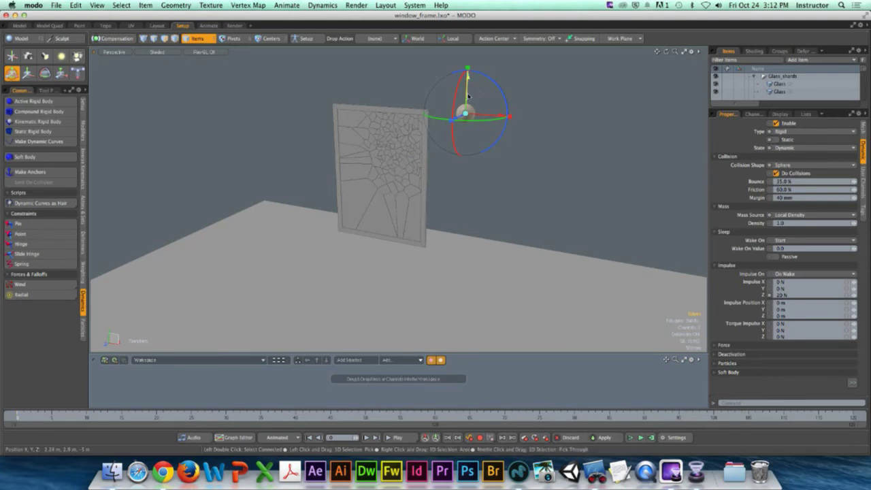
pyautogui.moveTo(468, 95); pyautogui.dragTo(468, 74)
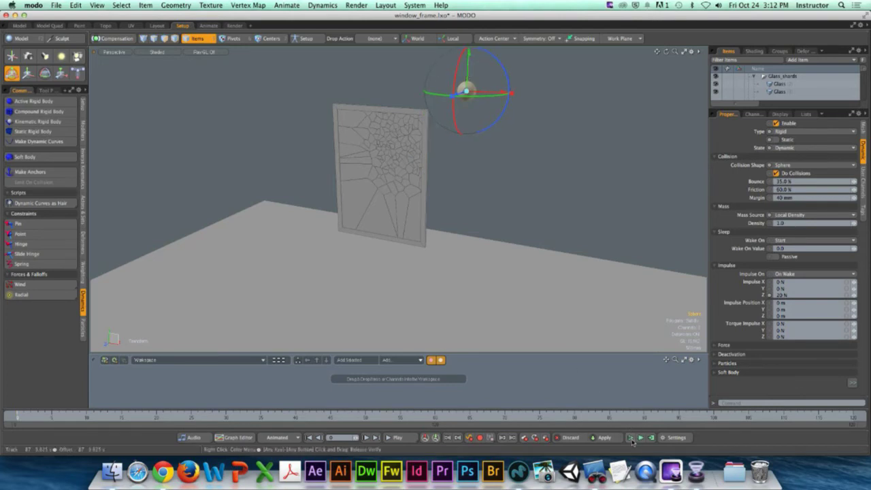
pyautogui.click(630, 437)
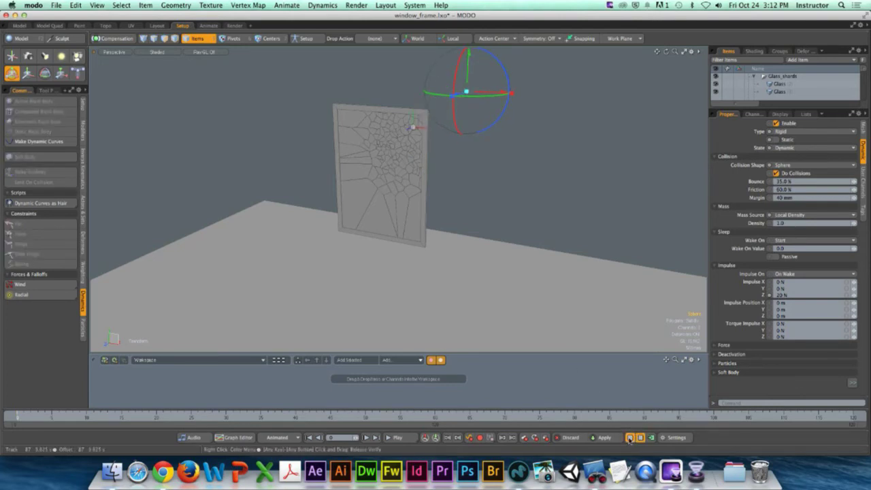
pyautogui.click(630, 437)
# Step: Enable dynamics on all the glass shards in the Glass_shards group
pyautogui.keyDown('alt'); pyautogui.moveTo(537, 224); pyautogui.dragTo(502, 210); pyautogui.keyUp('alt')
pyautogui.click(517, 218)
pyautogui.moveTo(771, 109); pyautogui.dragTo(787, 294)
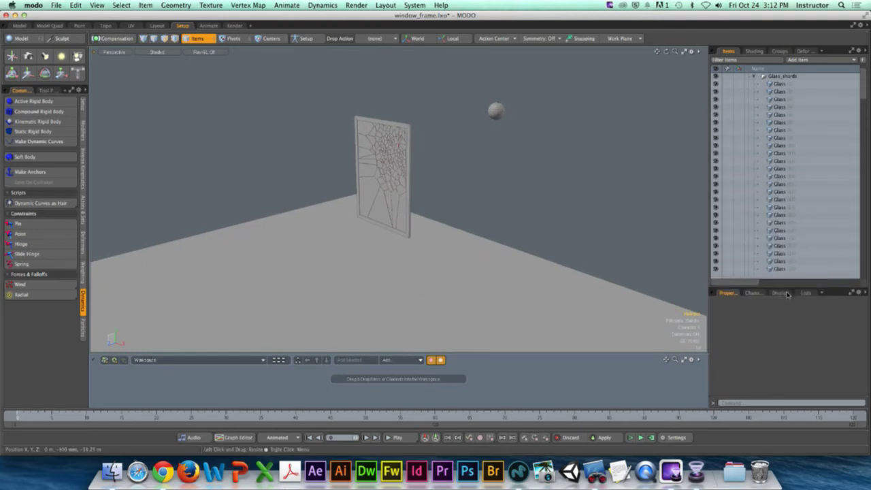
pyautogui.doubleClick(782, 76)
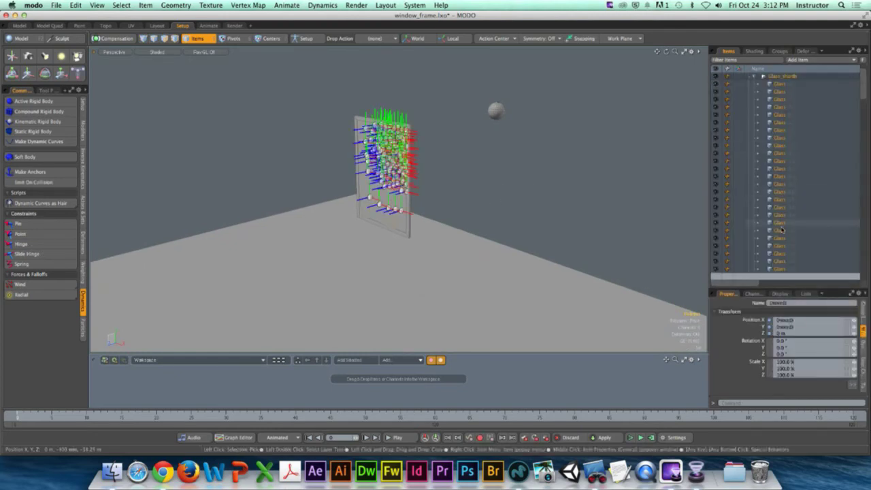
pyautogui.moveTo(796, 285); pyautogui.dragTo(792, 138)
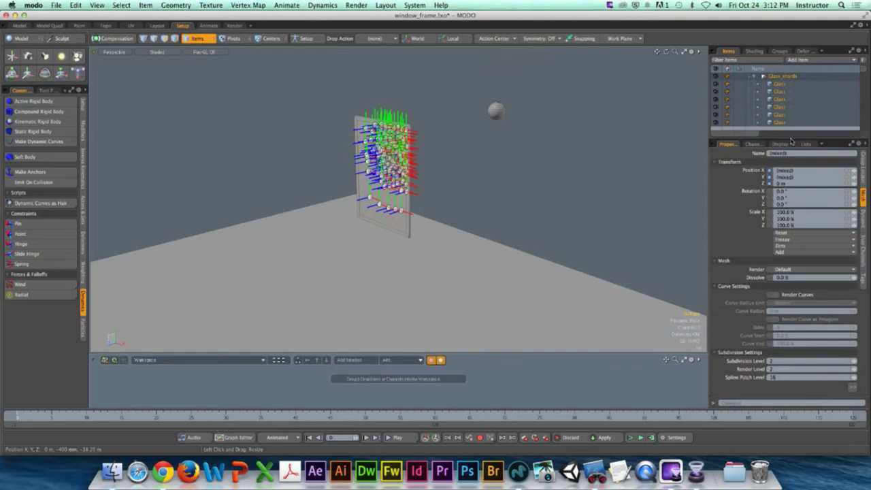
pyautogui.click(861, 212)
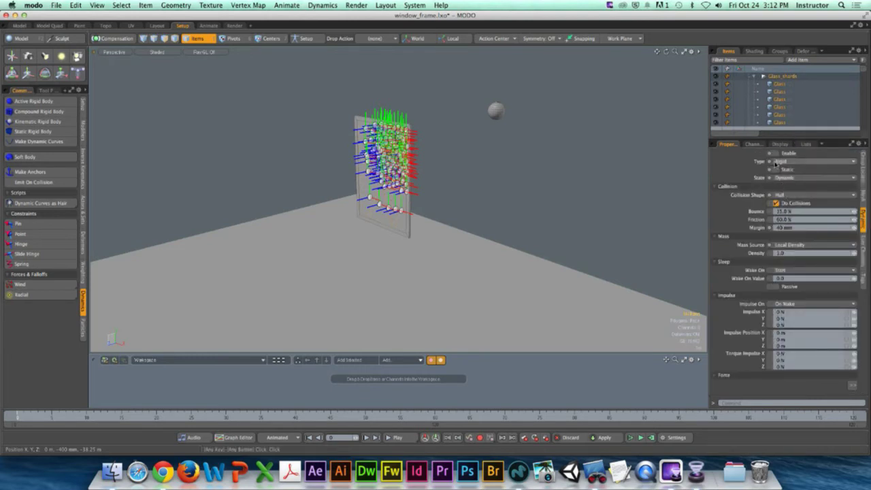
pyautogui.click(776, 153)
pyautogui.keyDown('alt'); pyautogui.moveTo(602, 181); pyautogui.dragTo(462, 166); pyautogui.keyUp('alt')
pyautogui.click(529, 169)
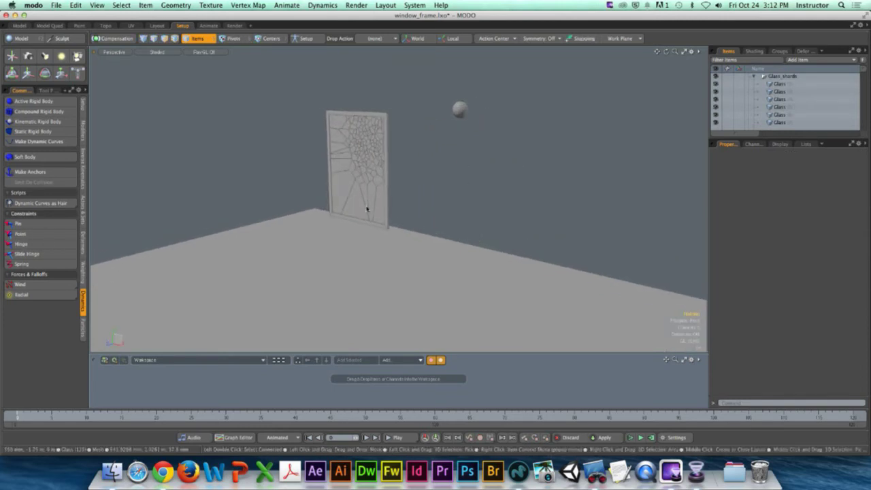
# Step: Set the Wake On option of all the glass shards to Collision Force
pyautogui.scroll(5, 366, 209)
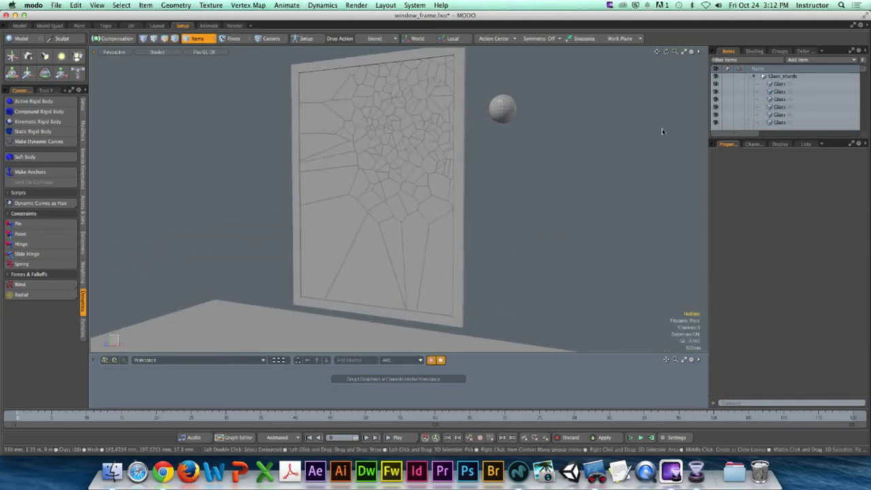
pyautogui.click(825, 140)
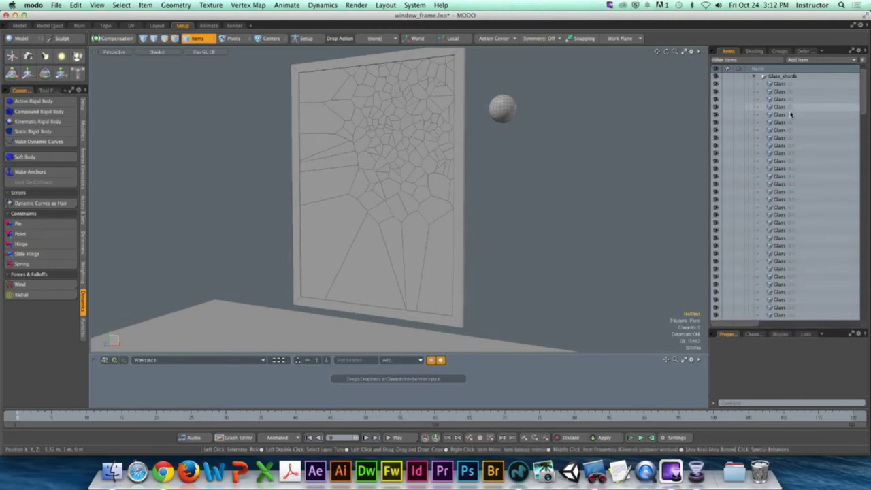
pyautogui.click(781, 84)
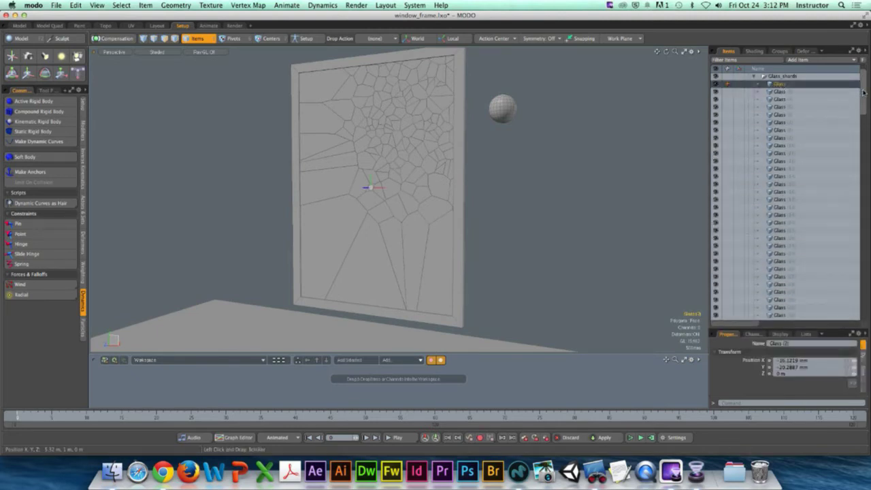
pyautogui.moveTo(864, 91); pyautogui.dragTo(862, 300)
pyautogui.keyDown('shift'); pyautogui.click(789, 270); pyautogui.keyUp('shift')
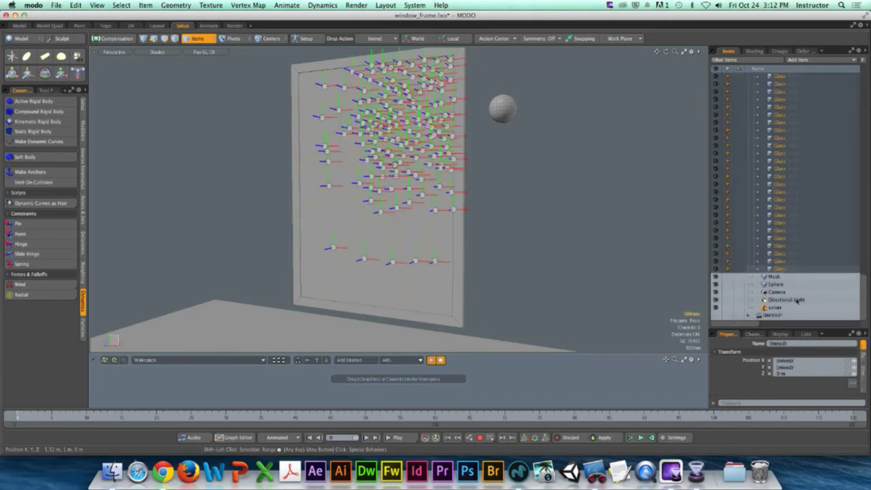
pyautogui.moveTo(803, 330); pyautogui.dragTo(801, 112)
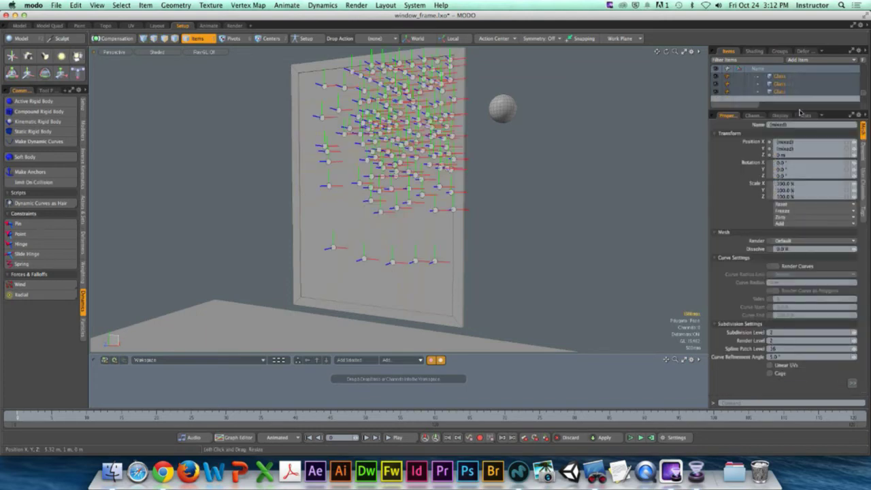
pyautogui.click(863, 150)
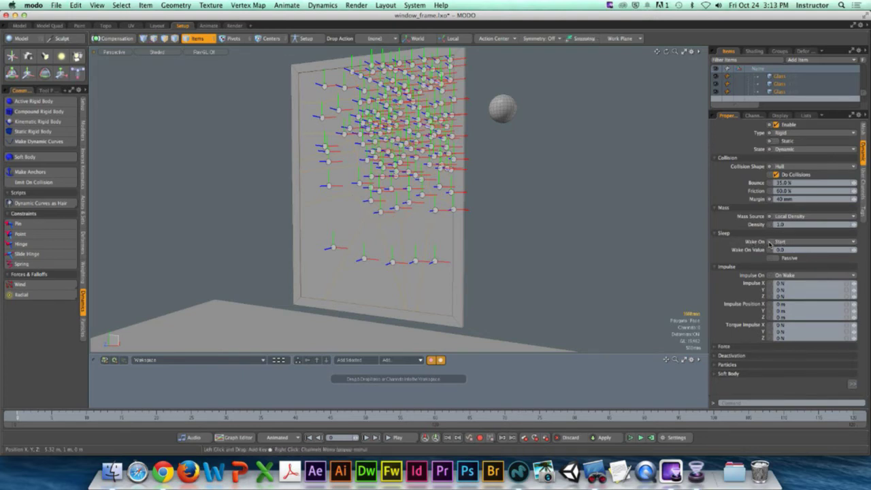
pyautogui.moveTo(769, 244)
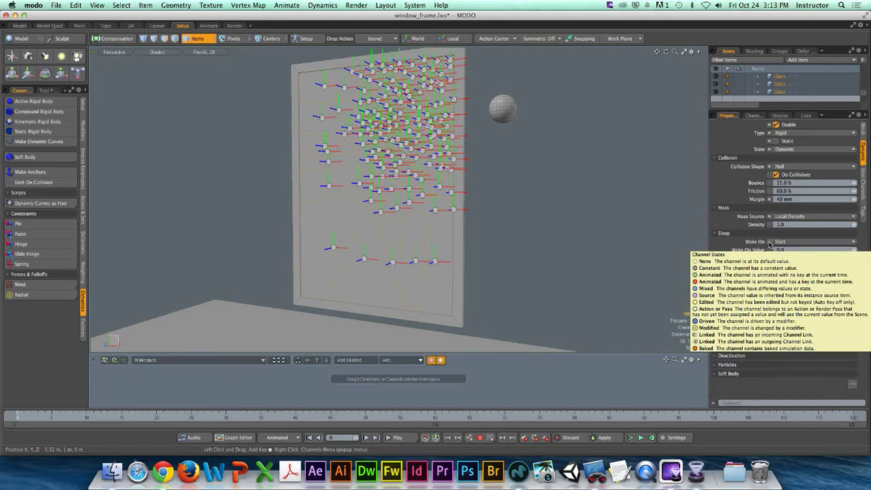
pyautogui.click(789, 241)
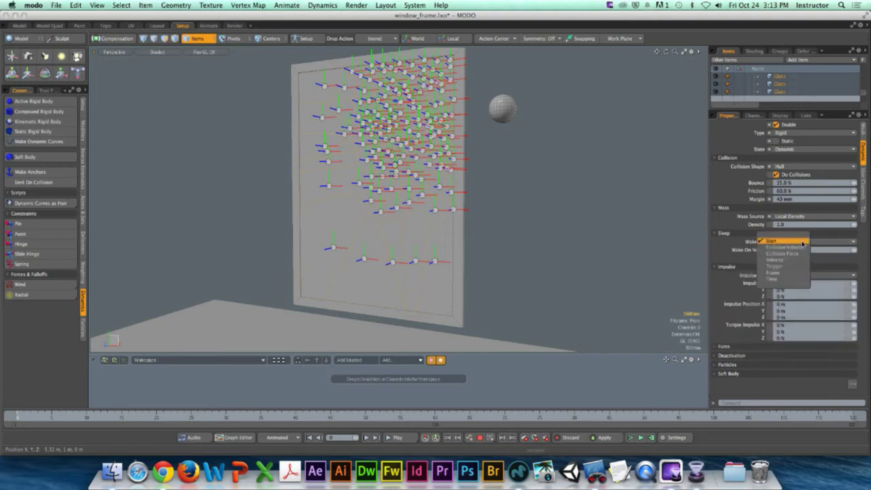
pyautogui.click(805, 254)
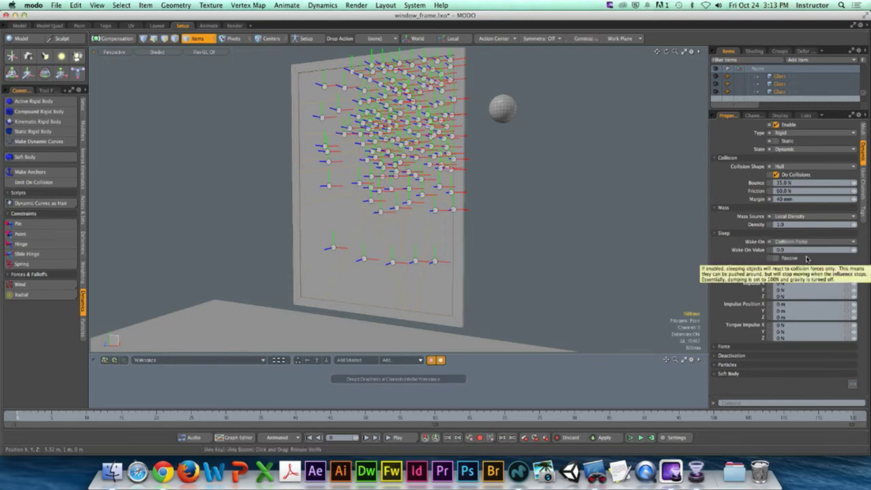
pyautogui.click(550, 191)
# Step: Compute the dynamics simulation from frame 0 to frame 120
pyautogui.moveTo(551, 191)
pyautogui.keyDown('alt'); pyautogui.mouseDown()
pyautogui.moveTo(410, 111)
pyautogui.moveTo(555, 190)
pyautogui.mouseUp(); pyautogui.keyUp('alt')
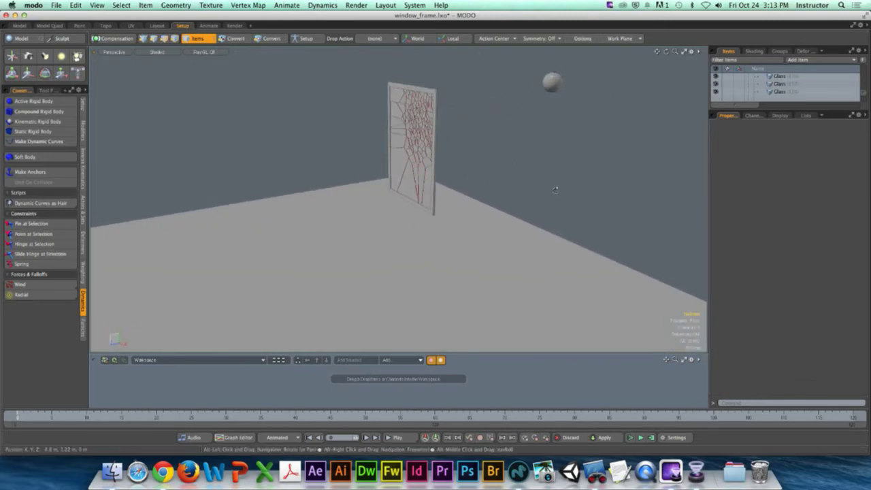
pyautogui.click(651, 437)
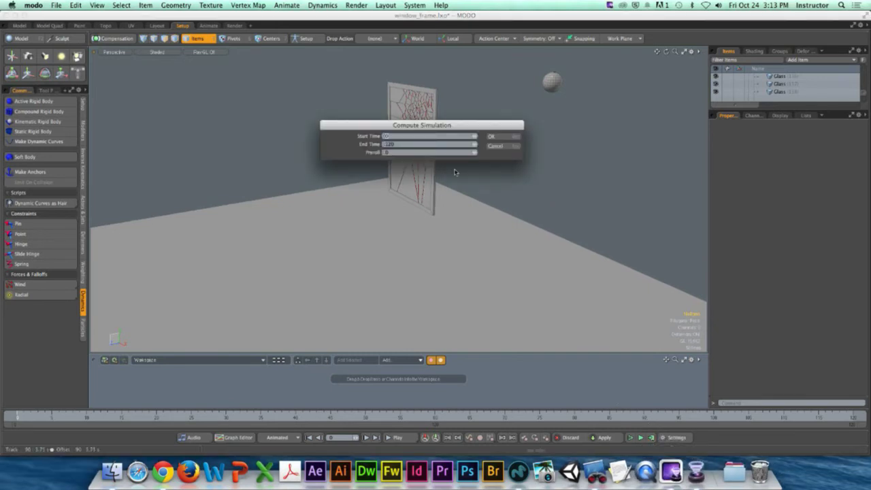
pyautogui.click(491, 137)
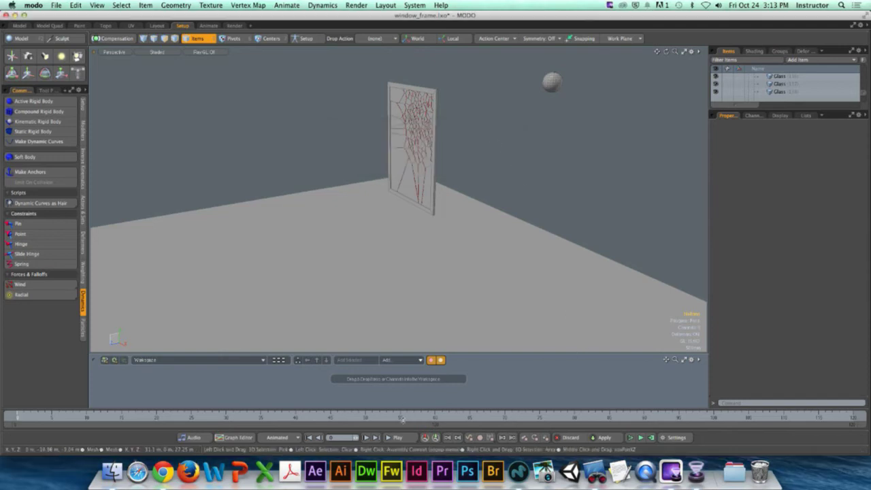
# Step: Play back the computed shattering animation, stop it, and return the timeline to frame 0
pyautogui.click(398, 438)
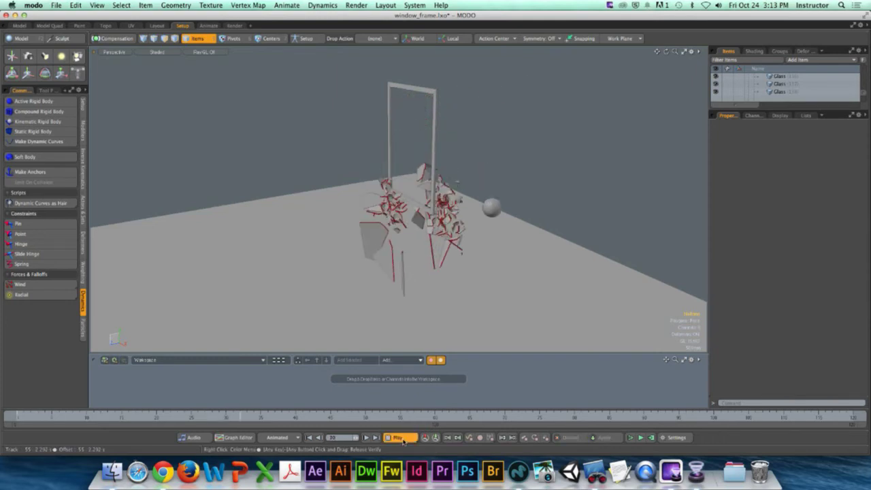
pyautogui.click(400, 438)
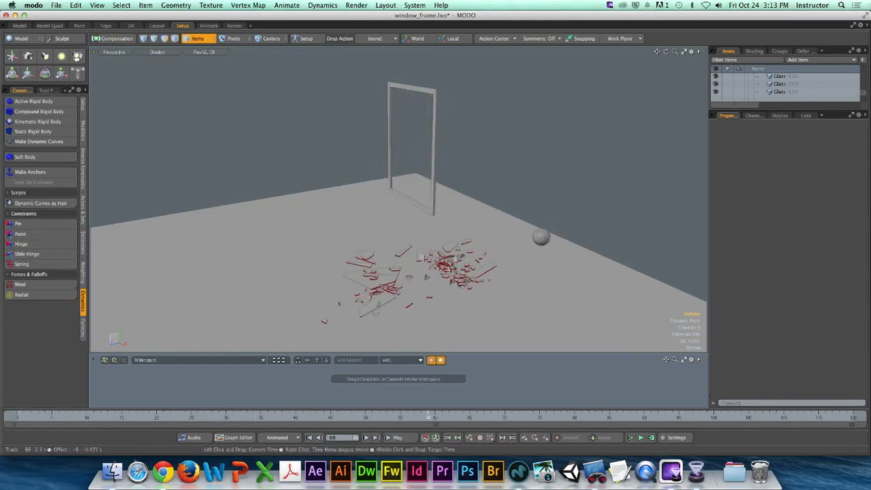
pyautogui.click(261, 416)
pyautogui.moveTo(261, 416); pyautogui.dragTo(17, 416)
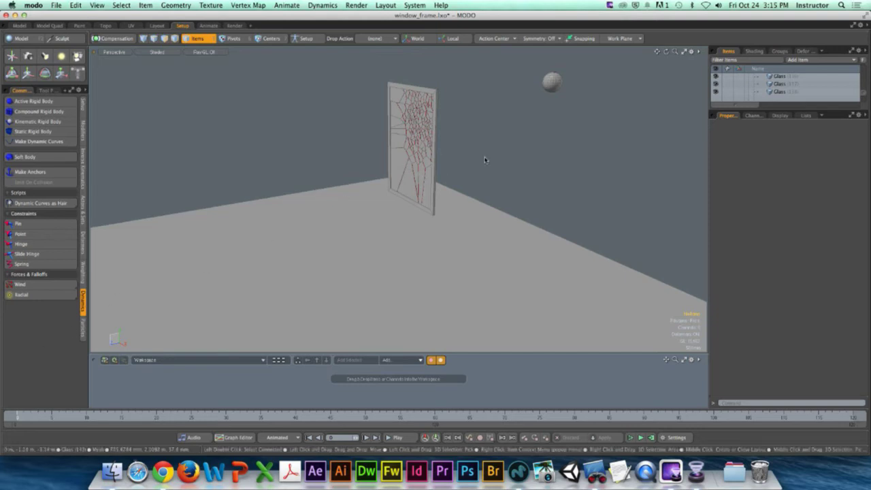
# Step: Switch the sphere's mass source to Local Mass with a mass of 4.5359 kg, and test the live simulation
pyautogui.click(547, 89)
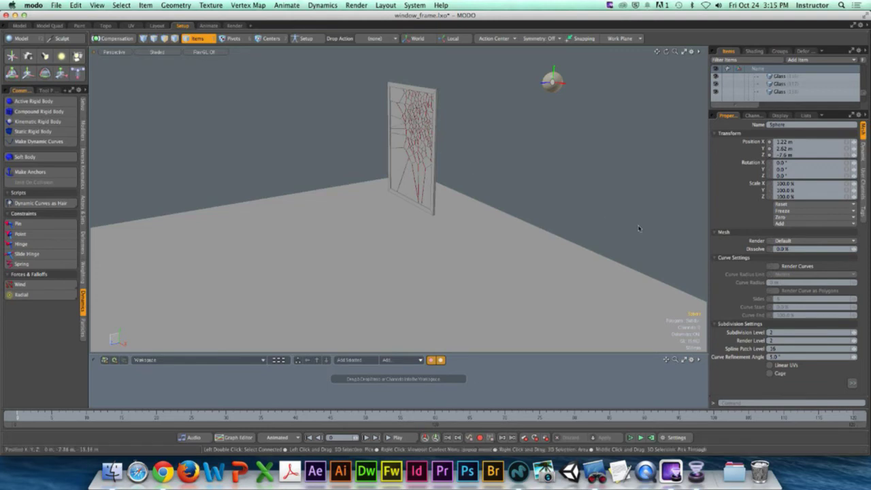
pyautogui.scroll(-10, 790, 285)
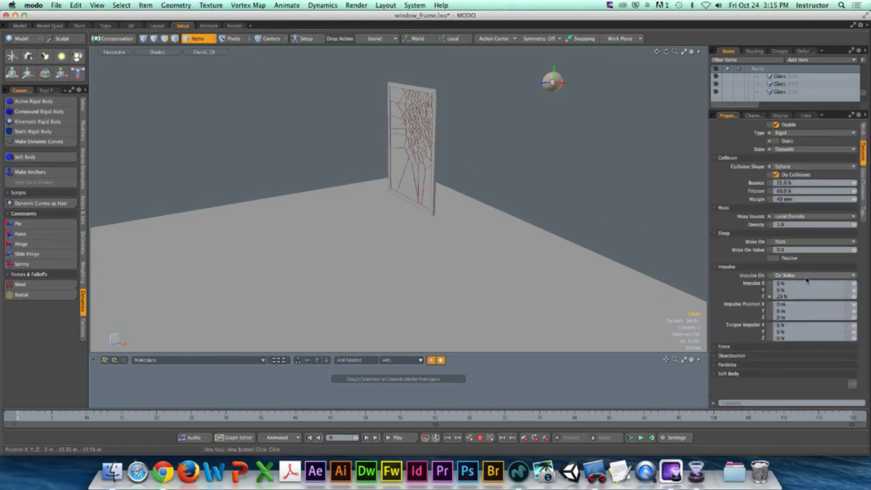
pyautogui.click(790, 218)
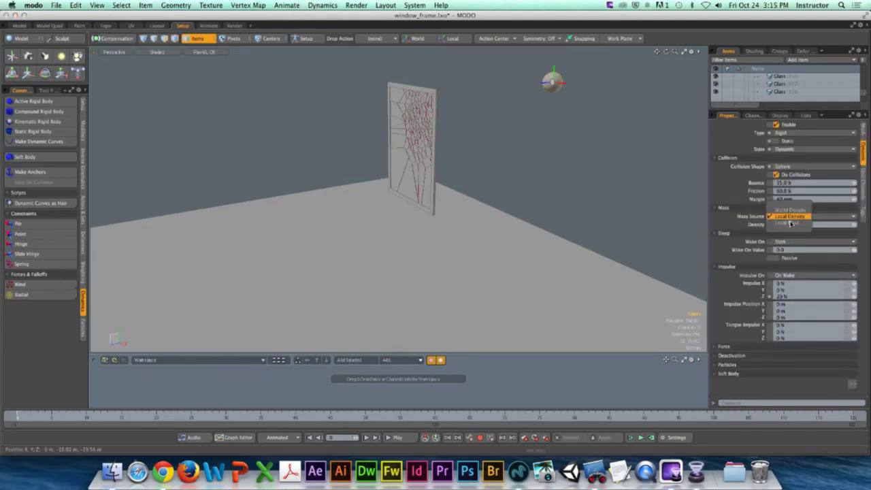
pyautogui.click(790, 223)
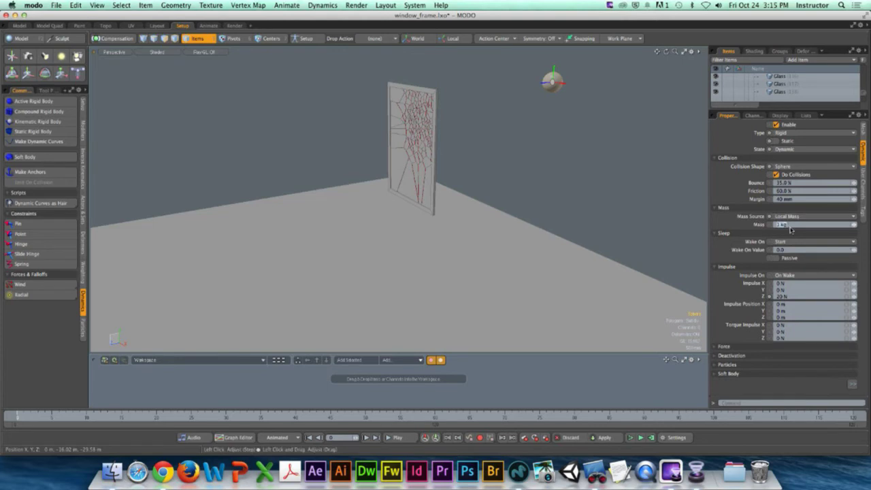
pyautogui.write('300kg')
pyautogui.press('Return')
pyautogui.click(631, 439)
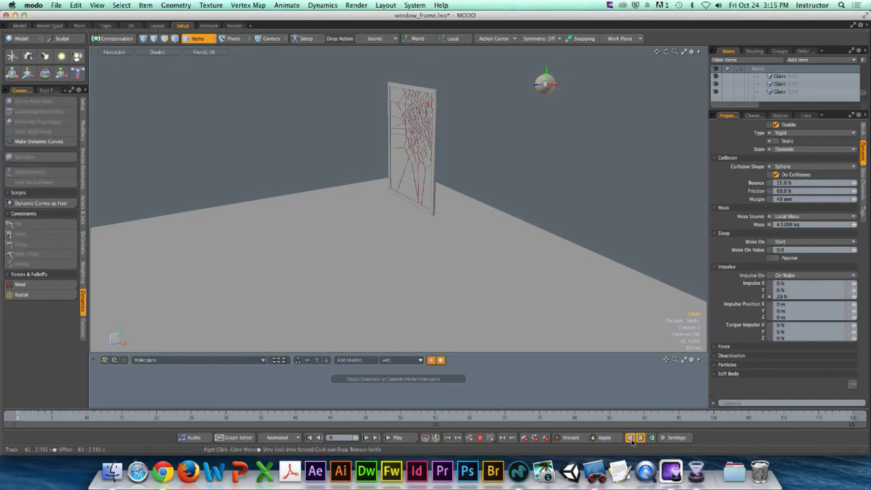
pyautogui.click(630, 438)
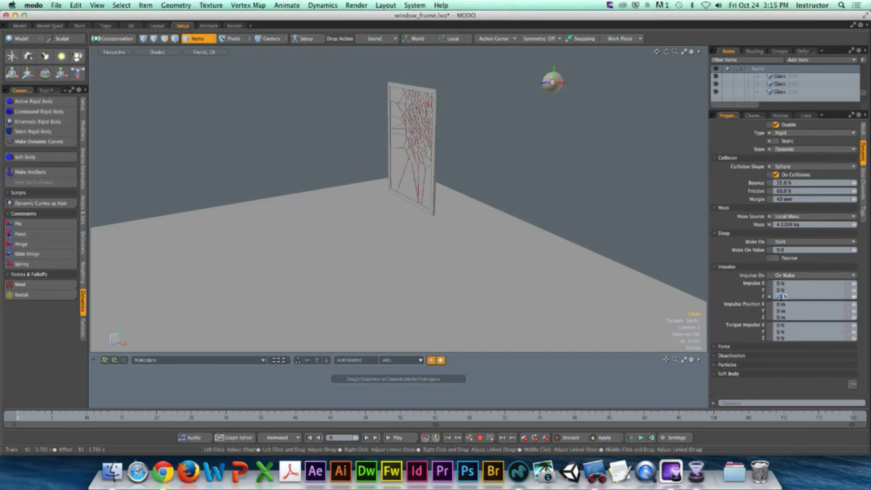
# Step: Set the sphere's Z impulse to 40 N and test its flight in the live simulation
pyautogui.click(782, 297)
pyautogui.write('40')
pyautogui.press('Return')
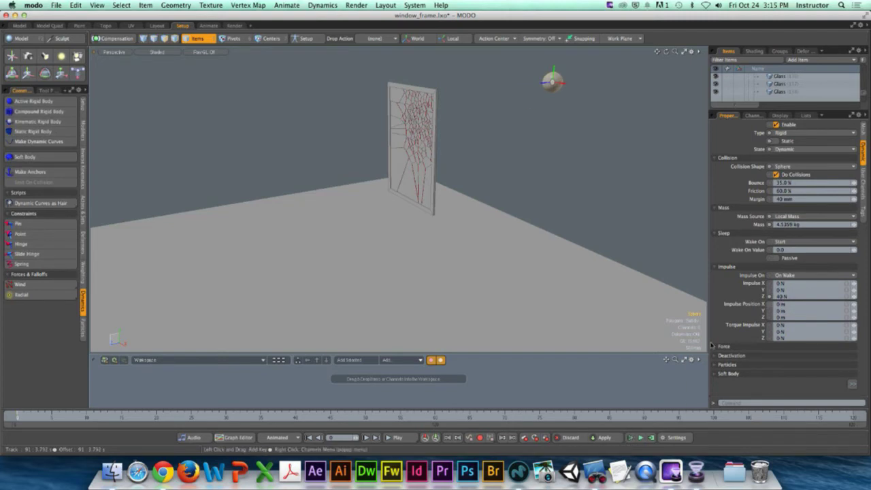
pyautogui.click(630, 438)
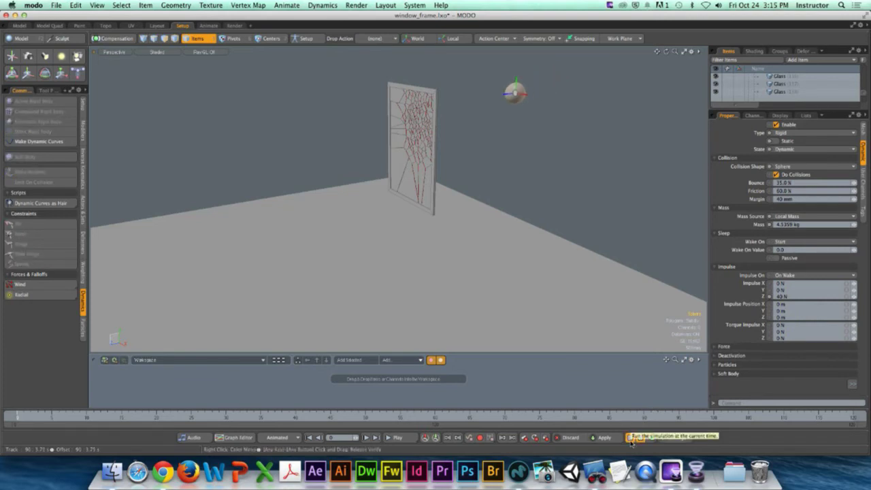
pyautogui.click(631, 438)
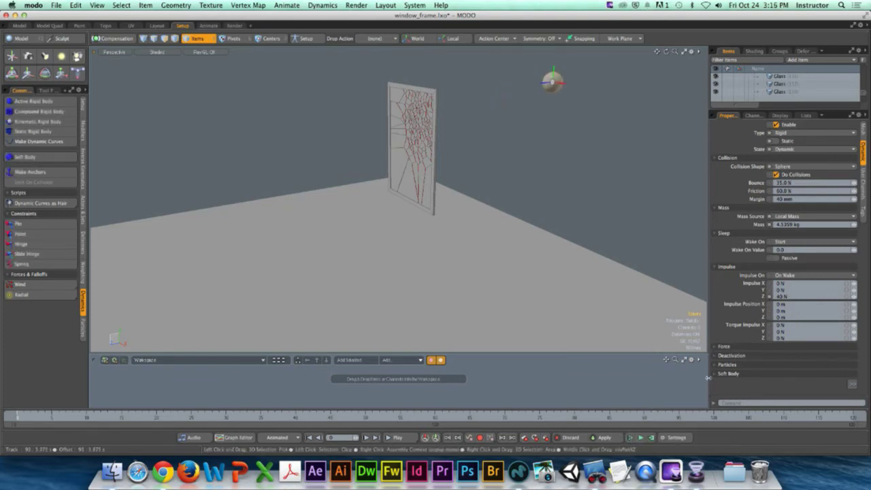
# Step: Set the sphere's Z impulse to 140 N and test its impact on the glass in the live simulation
pyautogui.click(773, 297)
pyautogui.write('180')
pyautogui.press('Return')
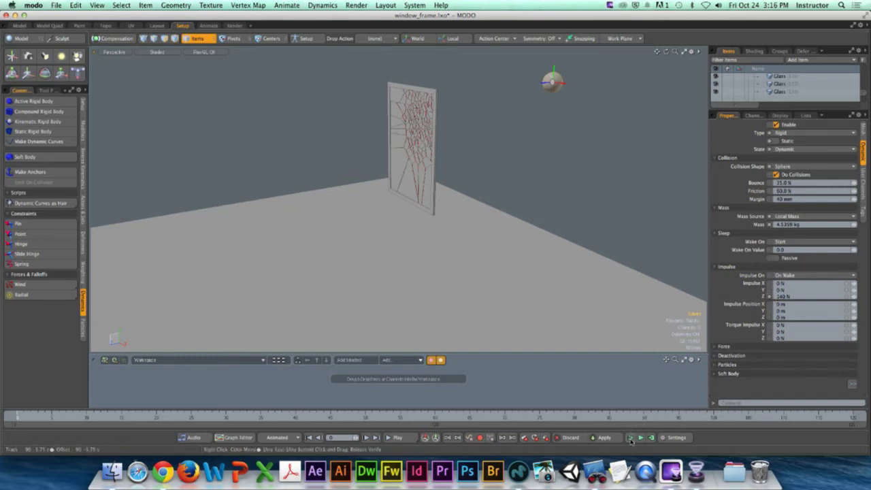
pyautogui.click(630, 438)
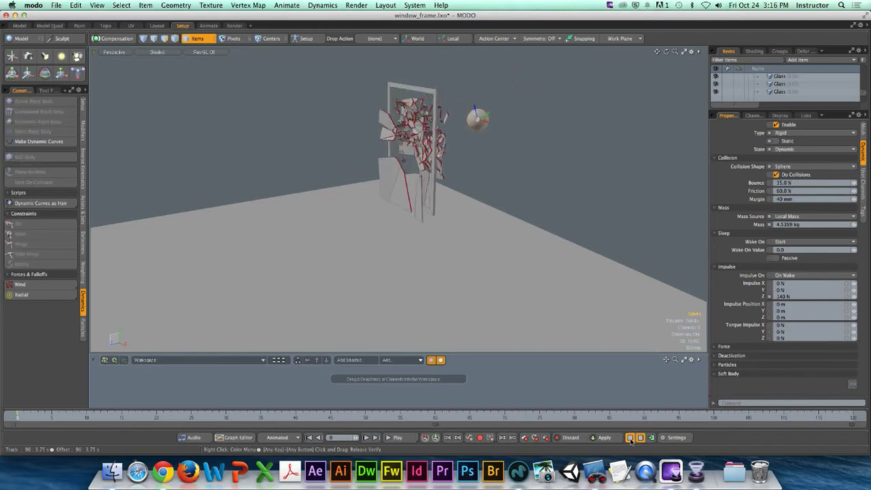
pyautogui.click(630, 439)
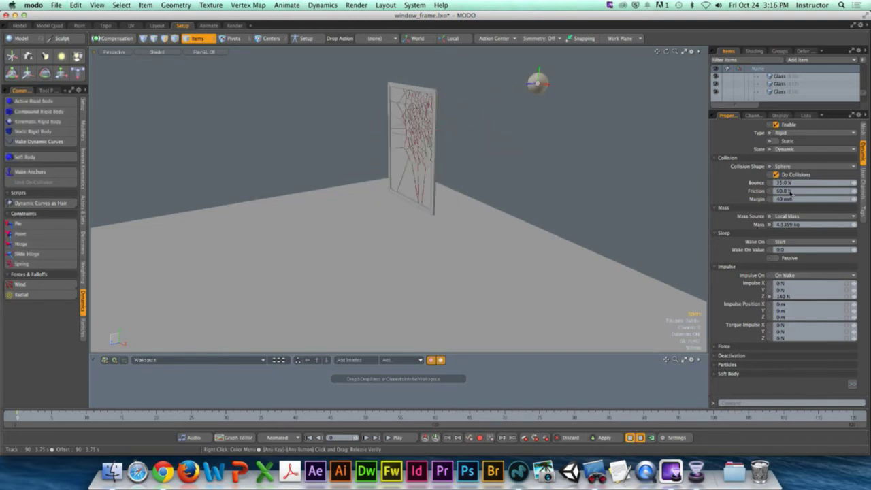
# Step: Set the sphere's bounce to 0% and test its impact on the glass in the live simulation
pyautogui.click(630, 438)
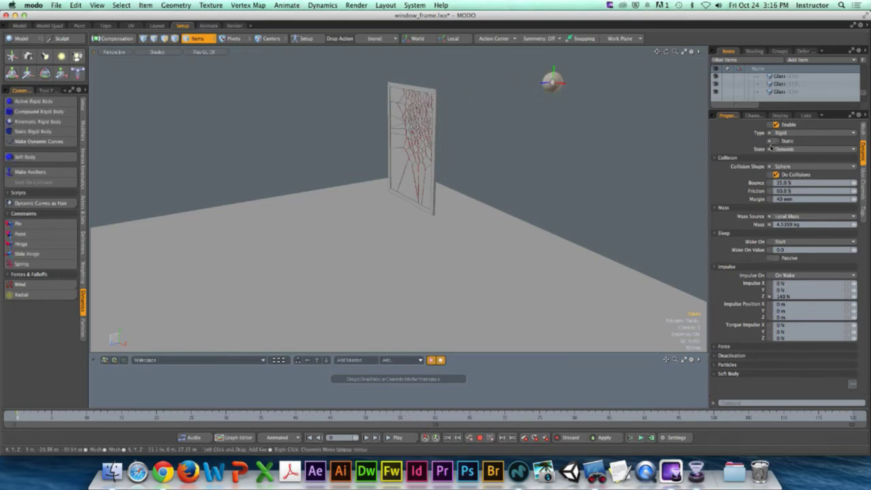
pyautogui.click(782, 182)
pyautogui.write('0')
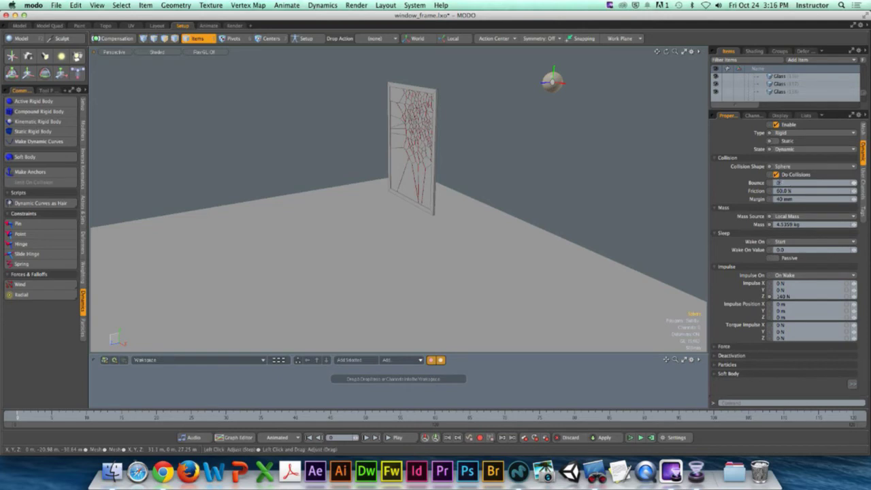
pyautogui.press('Return')
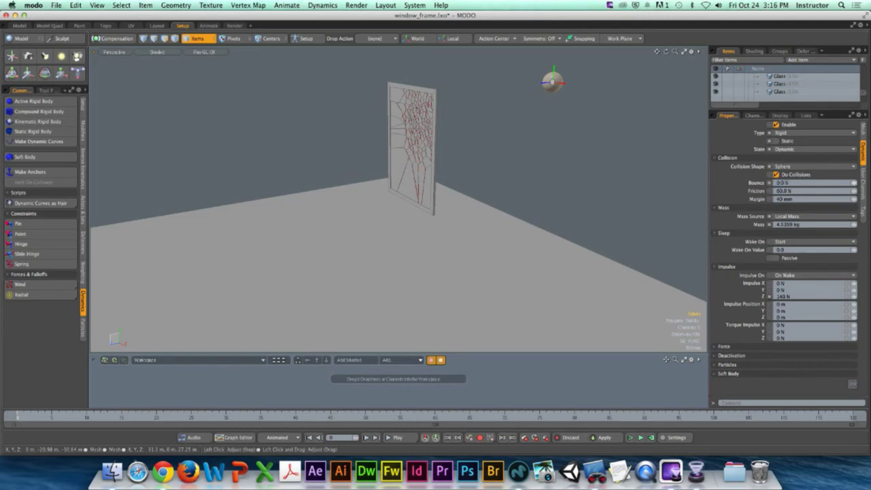
pyautogui.click(629, 437)
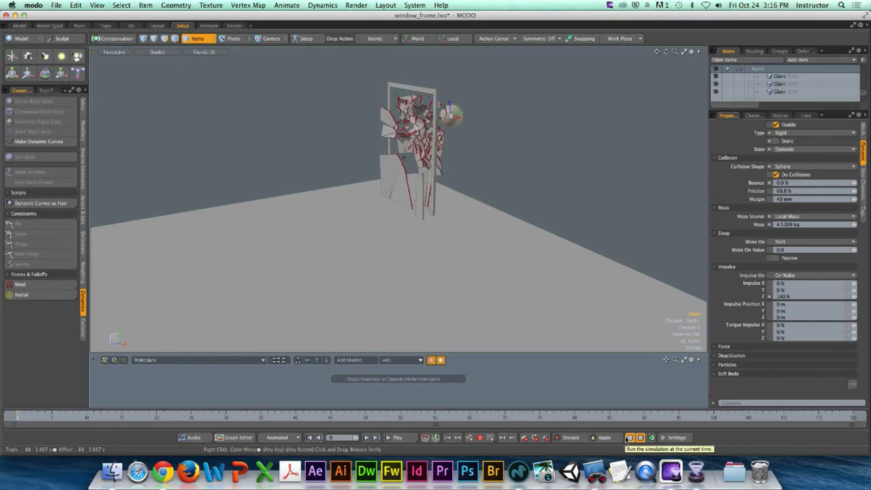
pyautogui.click(630, 438)
# Step: Select all the glass shards in Glass_shards, set their bounce to 0%, and test the shattering in the live simulation
pyautogui.moveTo(773, 110); pyautogui.dragTo(773, 316)
pyautogui.click(783, 274)
pyautogui.scroll(10, 784, 267)
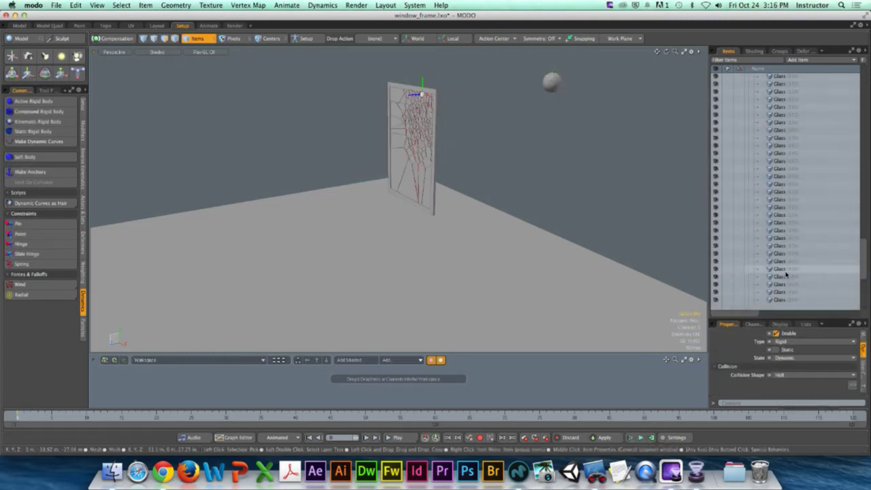
pyautogui.scroll(5, 784, 259)
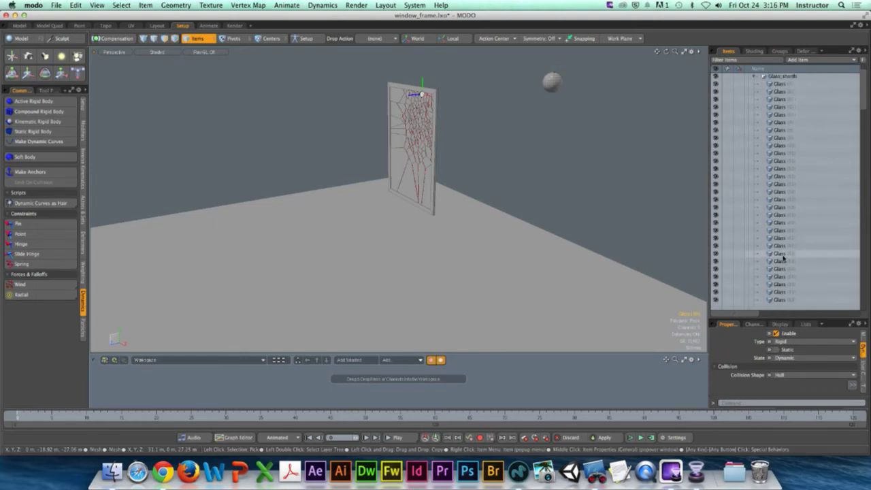
pyautogui.keyDown('shift'); pyautogui.click(785, 300); pyautogui.keyUp('shift')
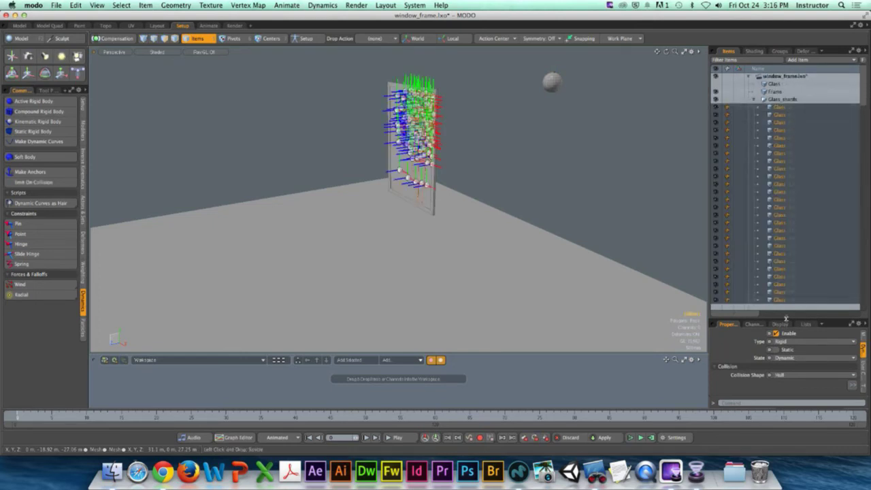
pyautogui.moveTo(785, 304); pyautogui.dragTo(786, 128)
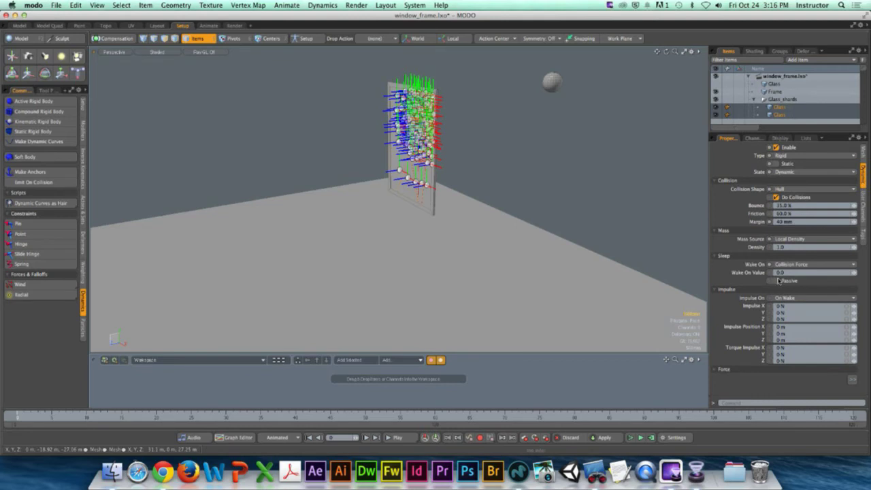
pyautogui.write('0')
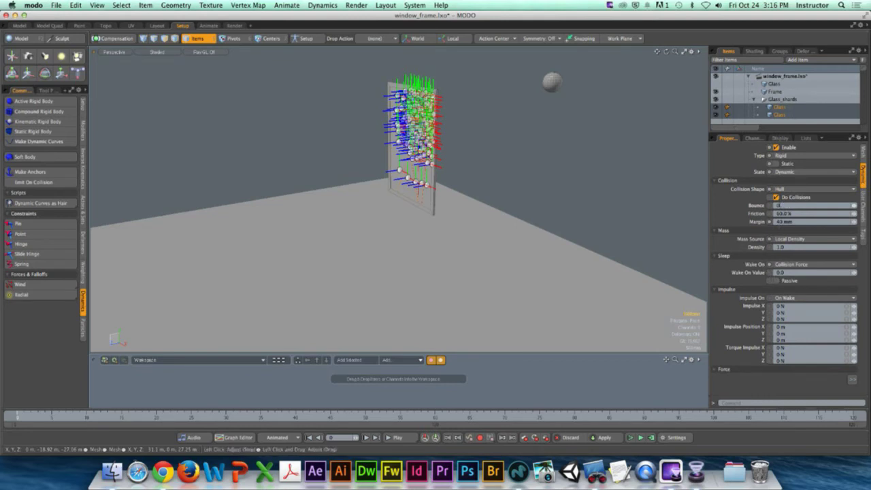
pyautogui.press('Return')
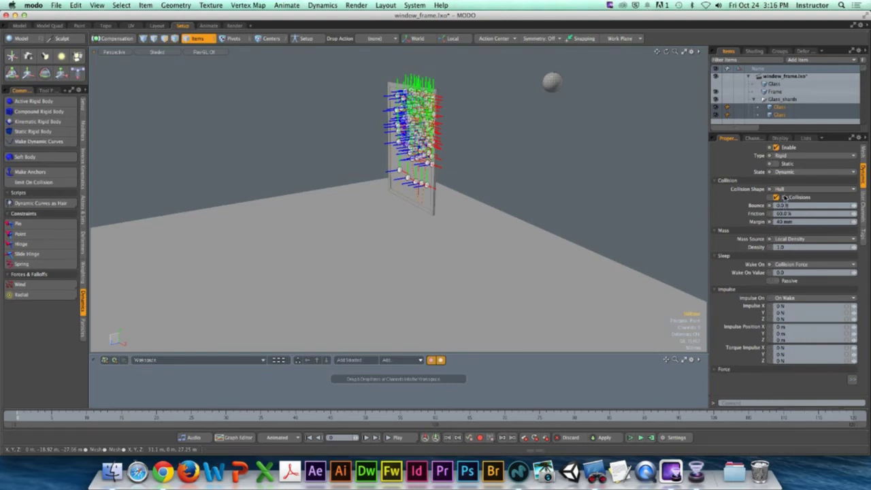
pyautogui.click(637, 183)
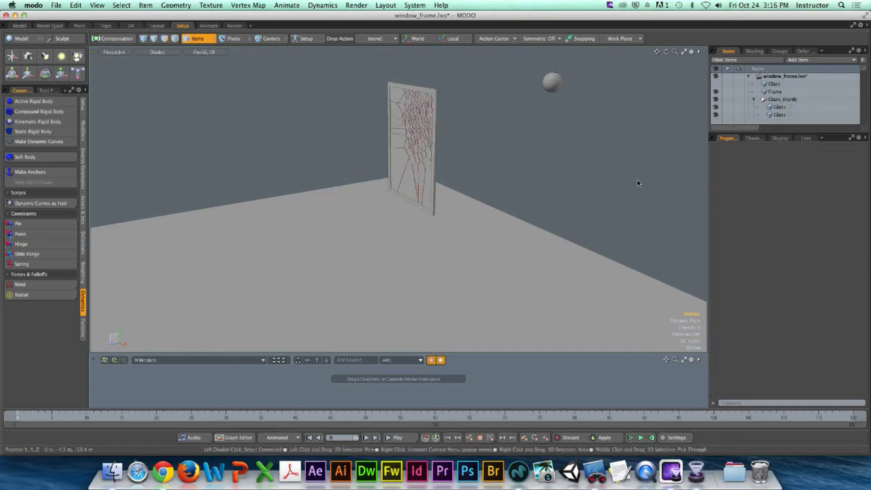
pyautogui.click(631, 439)
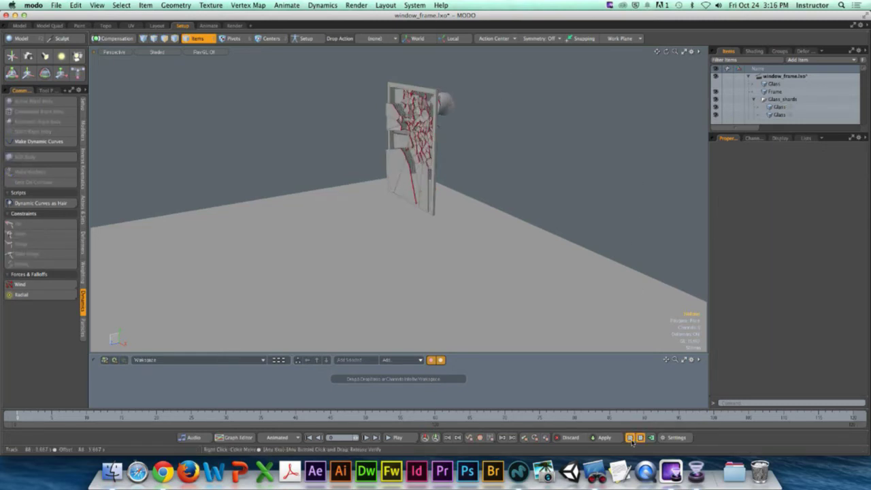
pyautogui.click(630, 439)
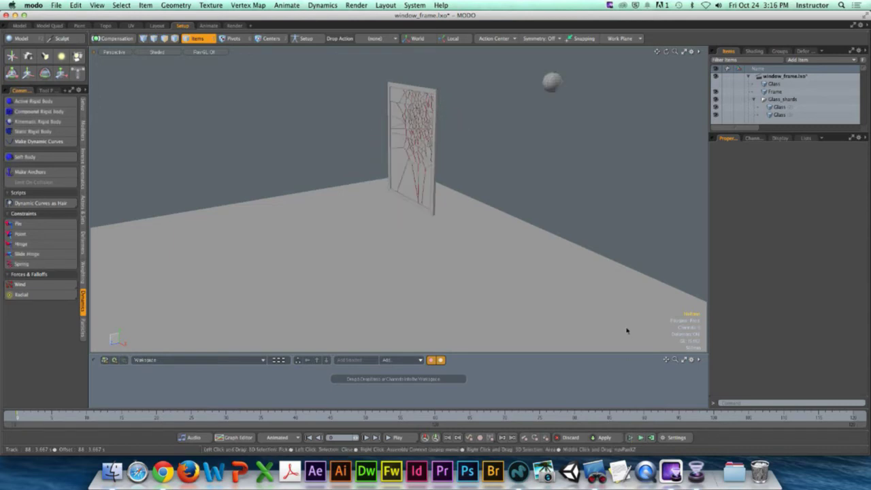
# Step: Examine the dynamics settings of the first glass shard, including the additional collapsed sections
pyautogui.click(777, 107)
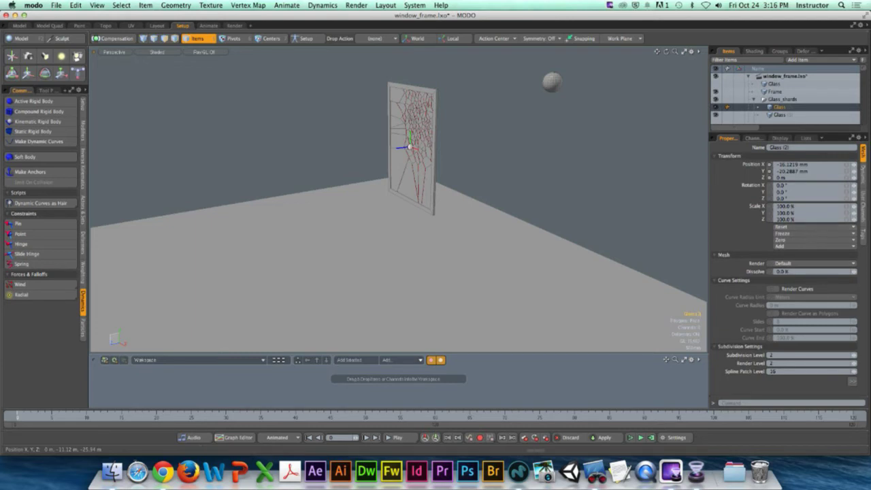
pyautogui.click(863, 178)
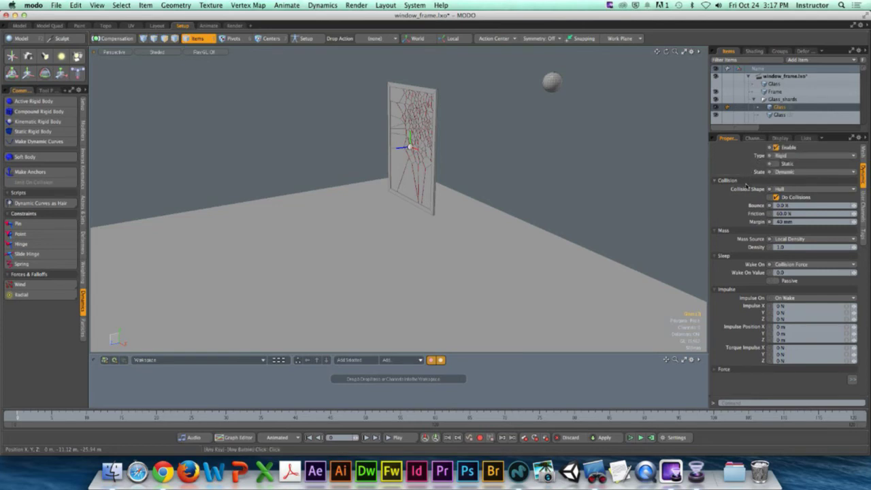
pyautogui.click(851, 383)
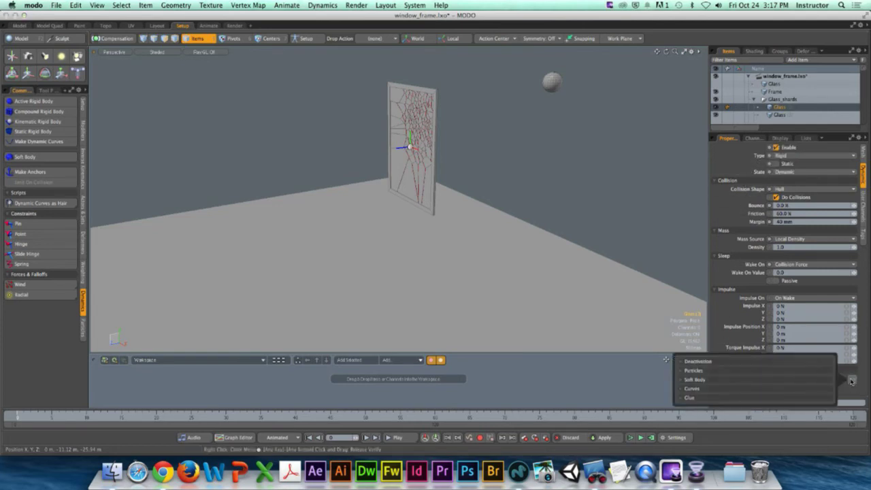
pyautogui.click(744, 370)
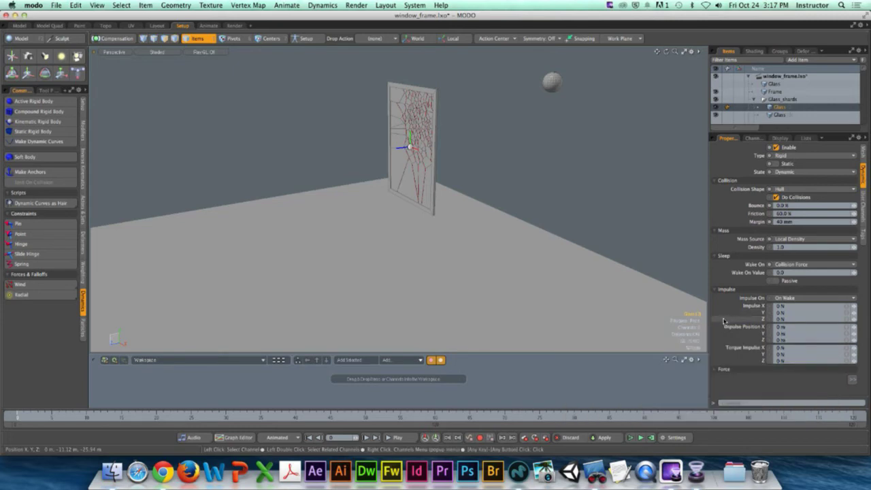
# Step: Rerun the live simulation several times and watch the sphere strike the pane from a closer angle
pyautogui.click(631, 438)
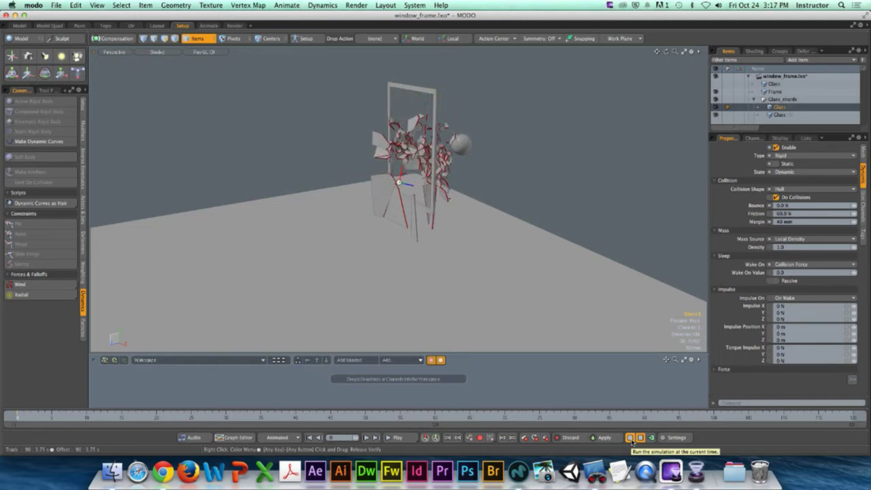
pyautogui.click(631, 439)
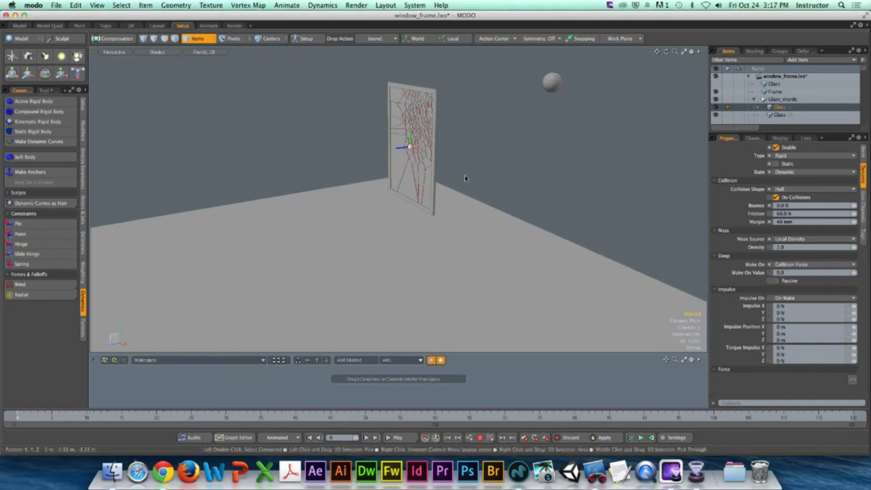
pyautogui.keyDown('alt'); pyautogui.moveTo(462, 177); pyautogui.dragTo(592, 225); pyautogui.keyUp('alt')
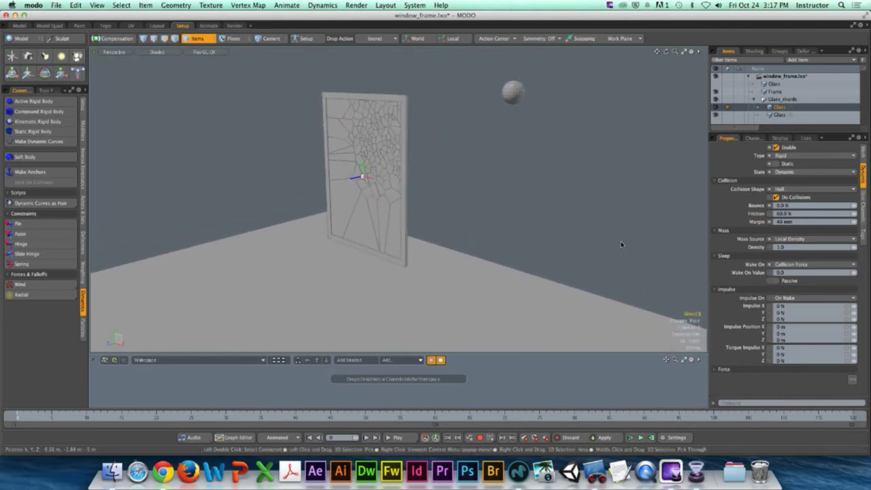
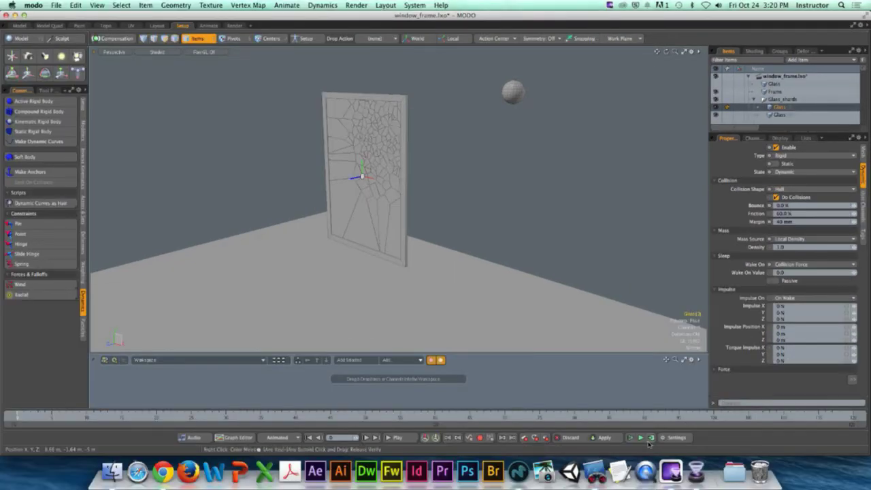
pyautogui.click(640, 438)
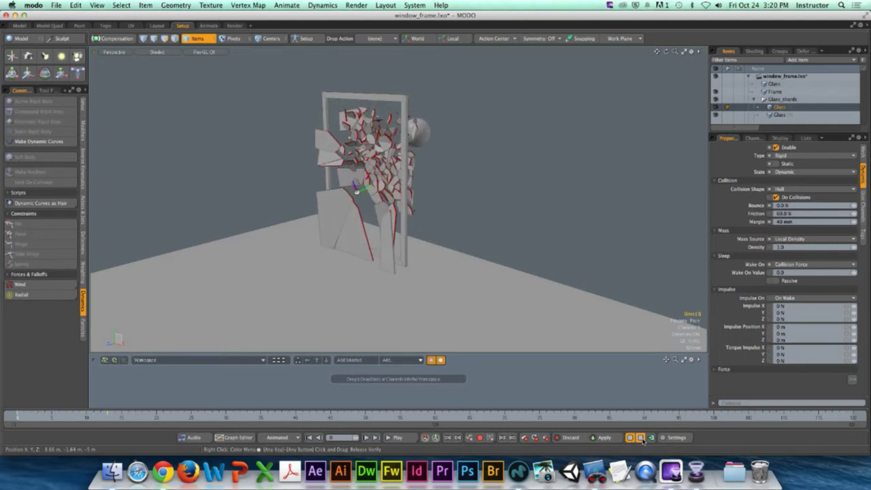
pyautogui.click(642, 438)
pyautogui.click(630, 438)
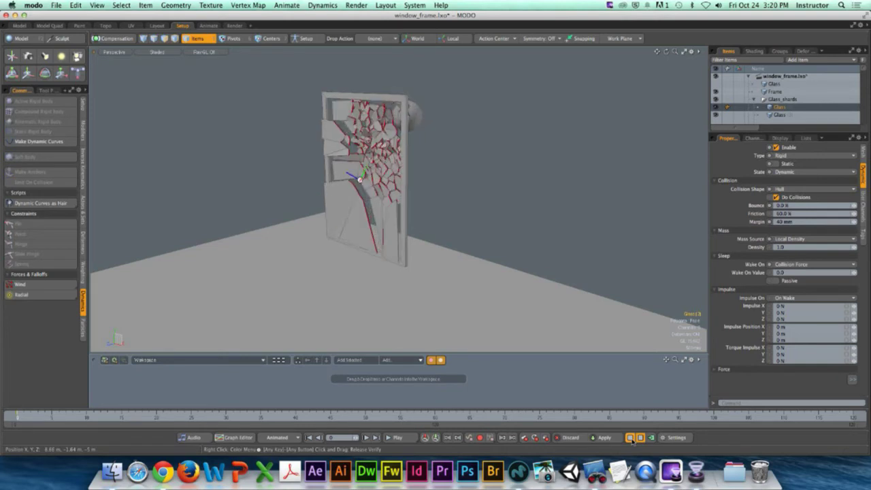
pyautogui.click(630, 438)
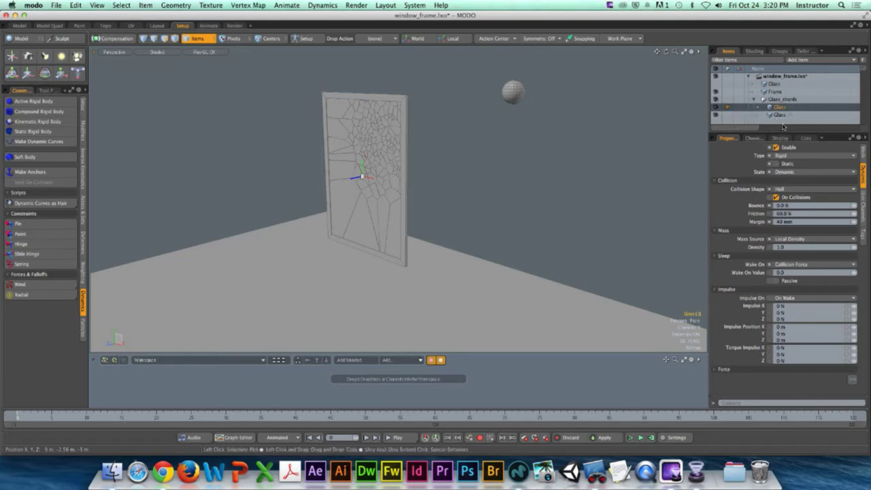
# Step: Collapse the Glass_shards group, switch the sphere's mass source to Local Density, and test the impact in the live simulation
pyautogui.moveTo(784, 133); pyautogui.dragTo(782, 270)
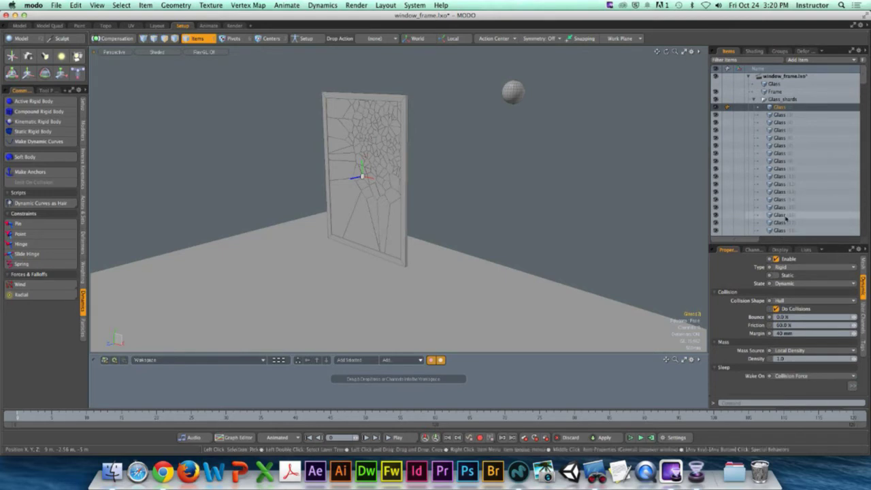
pyautogui.moveTo(783, 237); pyautogui.dragTo(793, 144)
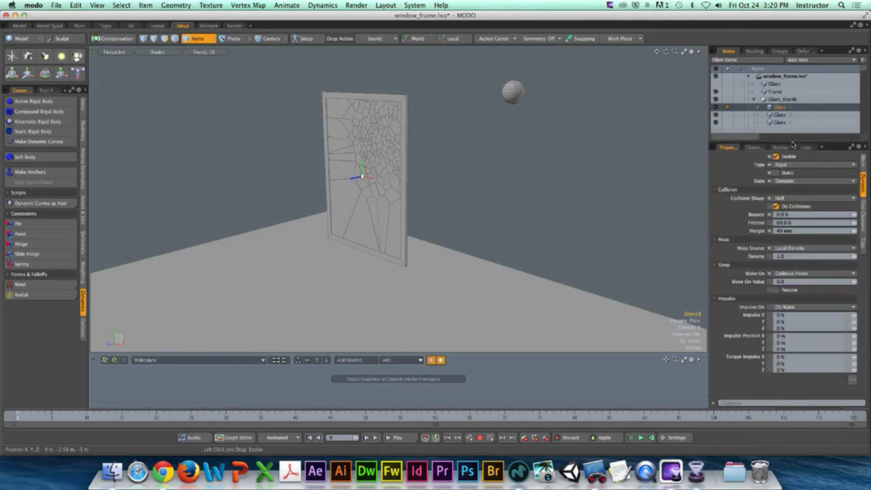
pyautogui.click(754, 100)
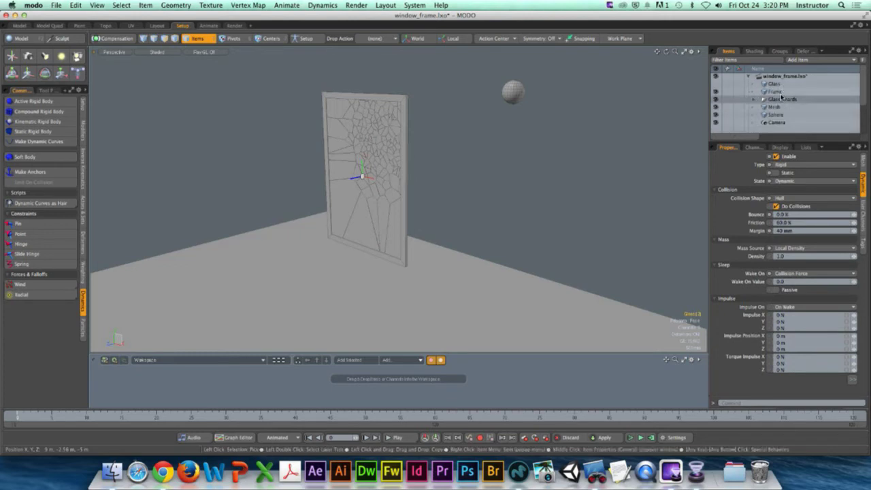
pyautogui.click(781, 115)
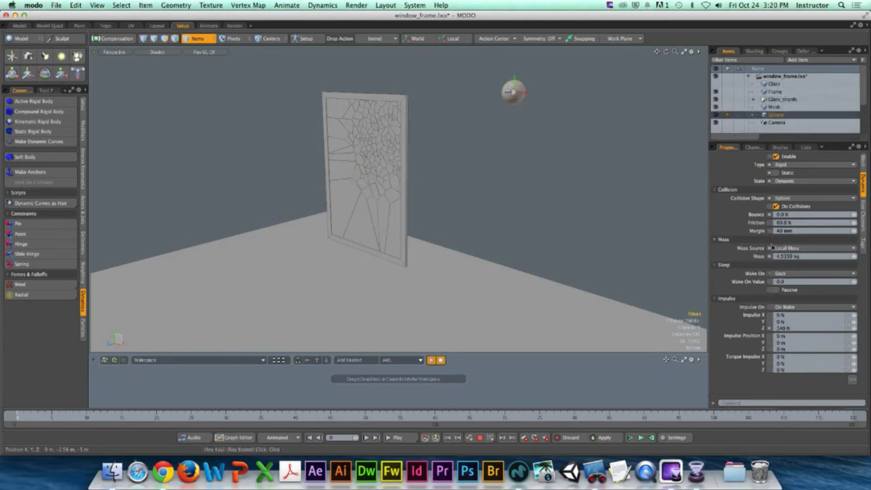
pyautogui.click(812, 249)
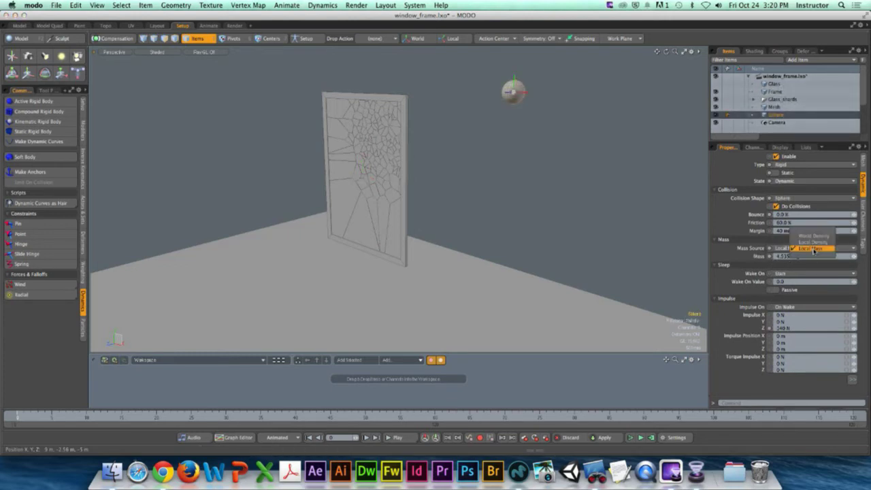
pyautogui.click(812, 241)
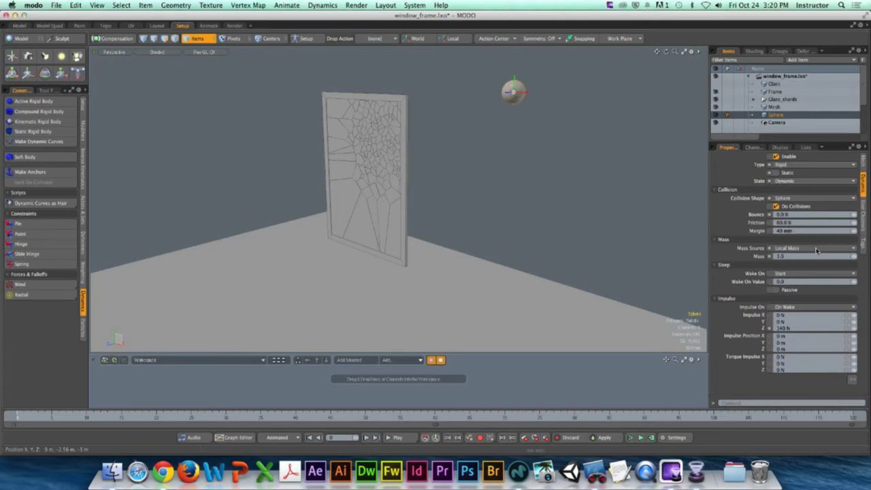
pyautogui.click(630, 438)
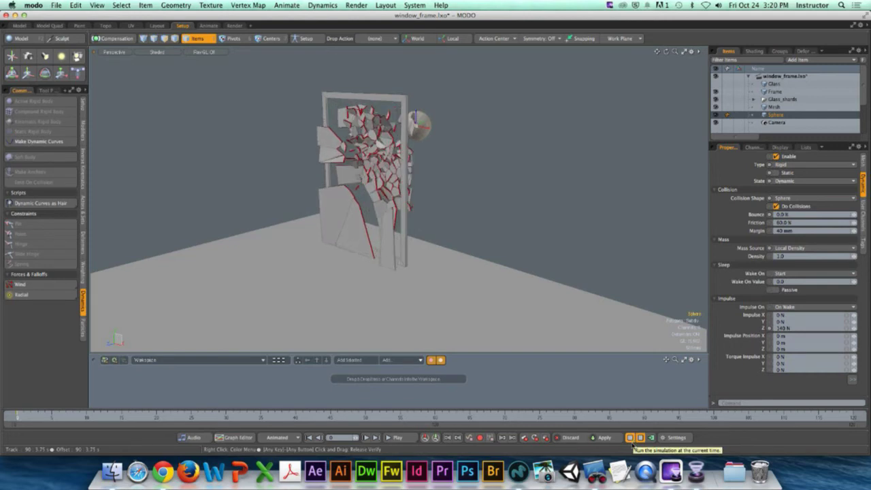
pyautogui.click(630, 438)
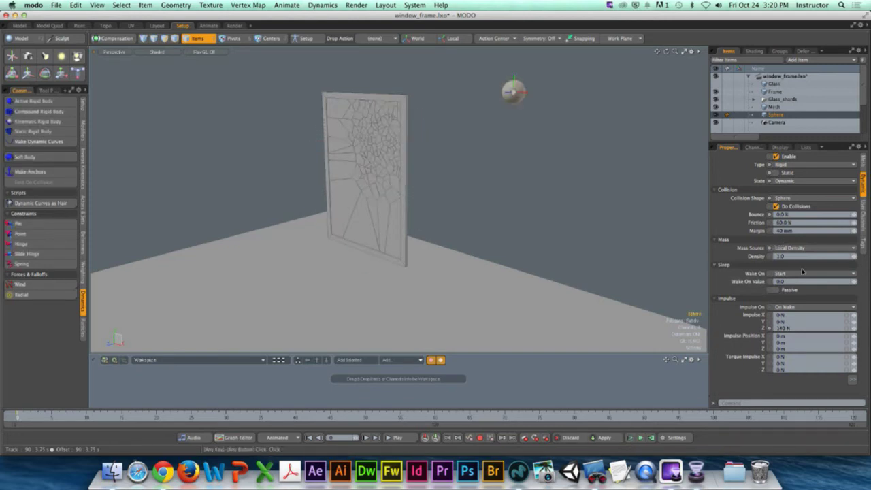
# Step: Turn off the Static option on the Frame and test the sphere's impact in the live simulation
pyautogui.click(777, 173)
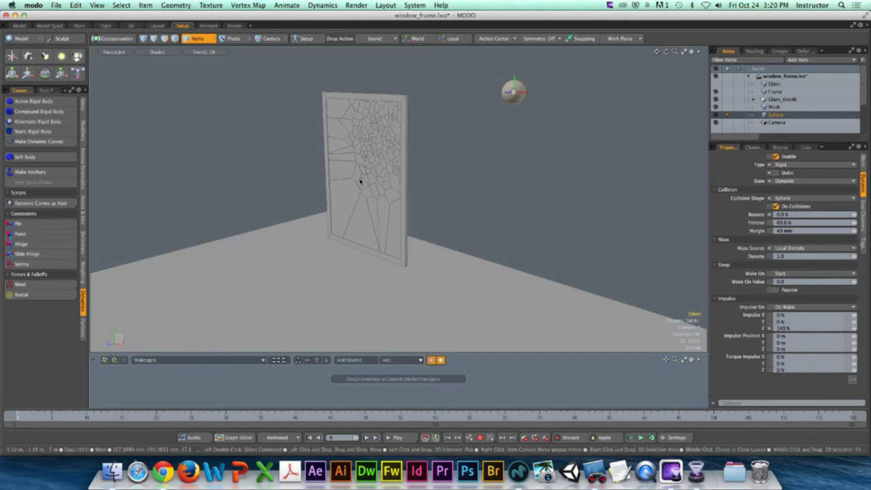
pyautogui.click(404, 163)
pyautogui.click(777, 173)
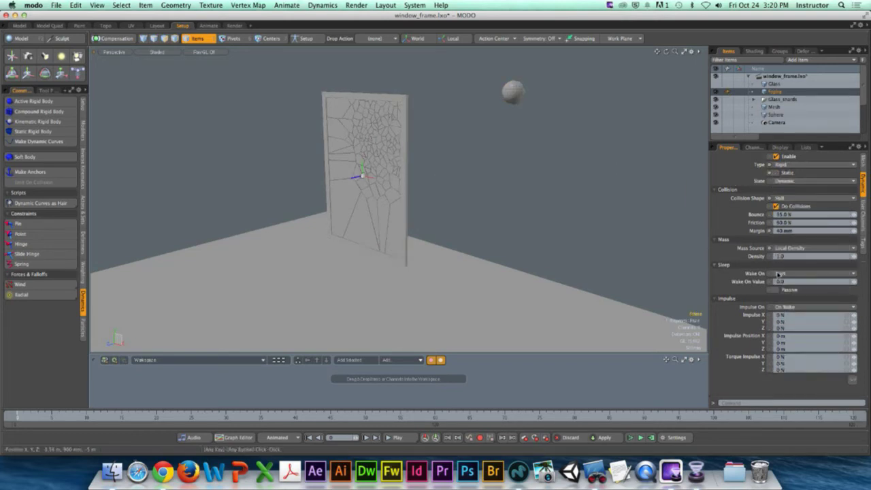
pyautogui.click(629, 438)
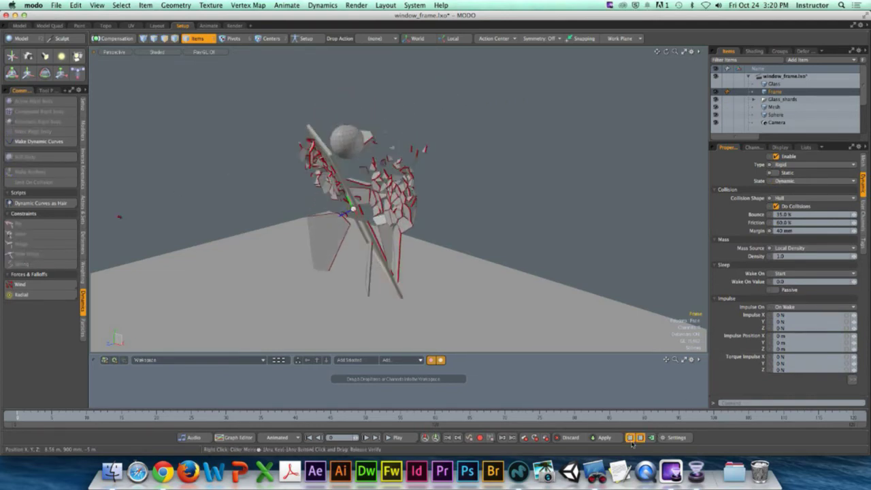
# Step: Stop the live simulation and turn the Static option back on for the Frame
pyautogui.click(630, 439)
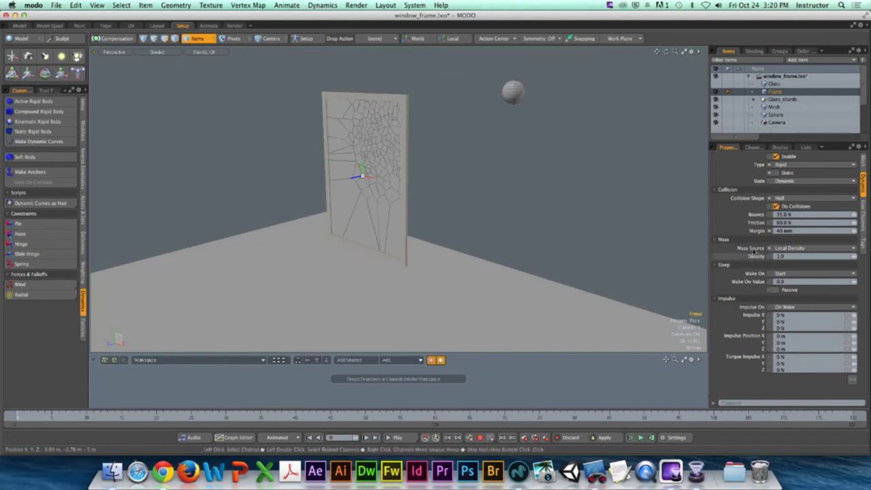
pyautogui.click(777, 173)
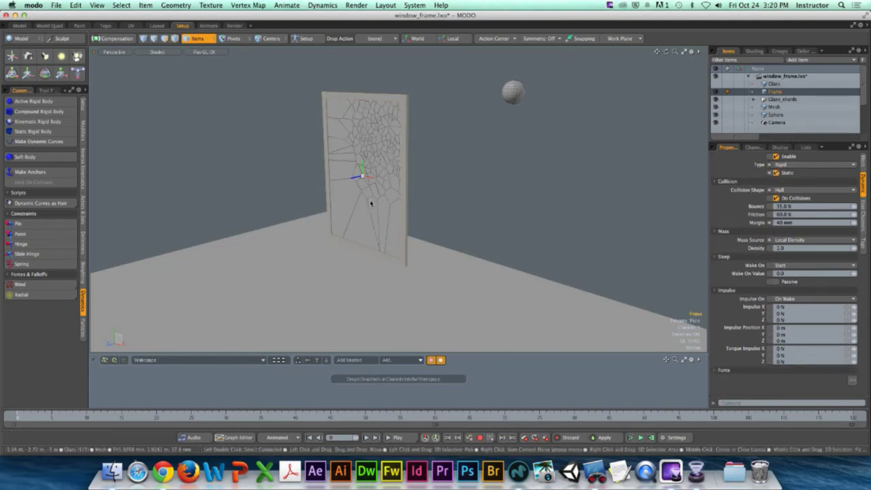
pyautogui.click(420, 176)
pyautogui.click(408, 174)
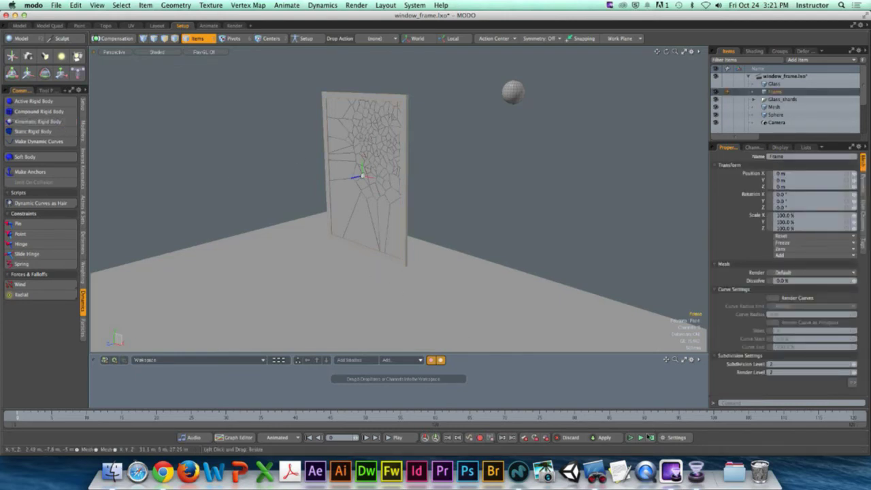
# Step: Run the live simulation twice to test the sphere's impact with the frame held static
pyautogui.click(631, 437)
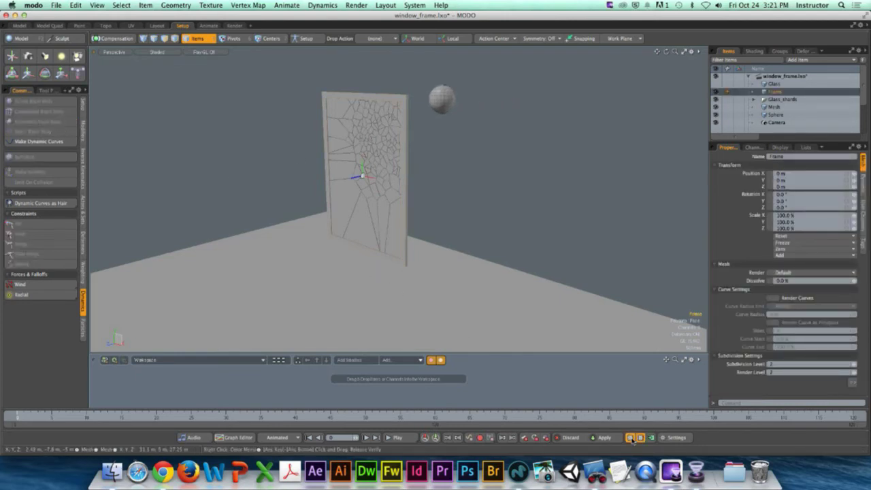
pyautogui.click(632, 438)
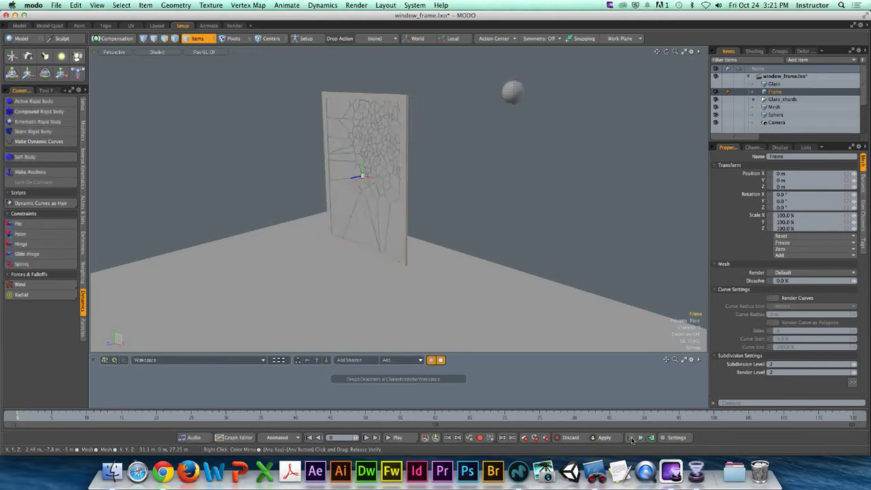
pyautogui.click(530, 200)
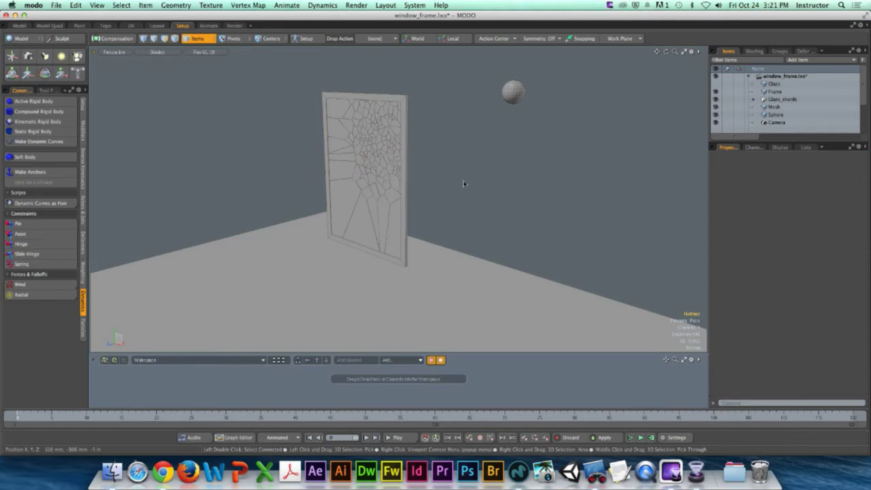
pyautogui.click(402, 161)
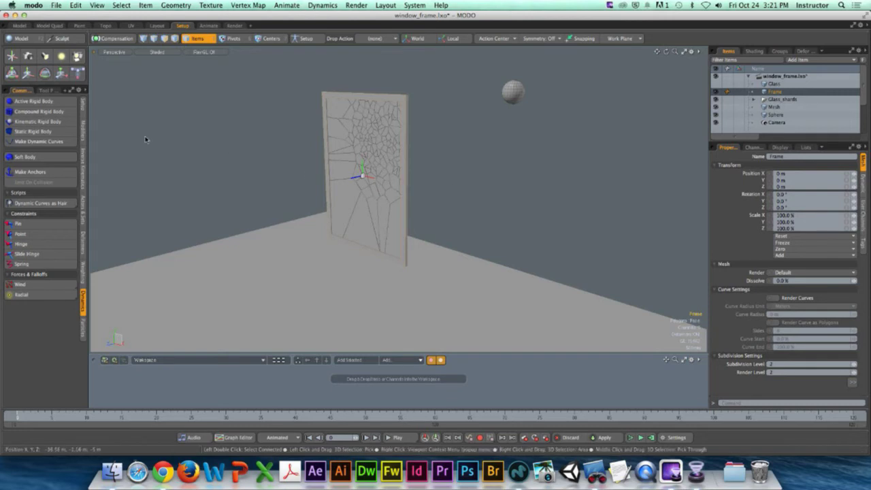
pyautogui.click(630, 438)
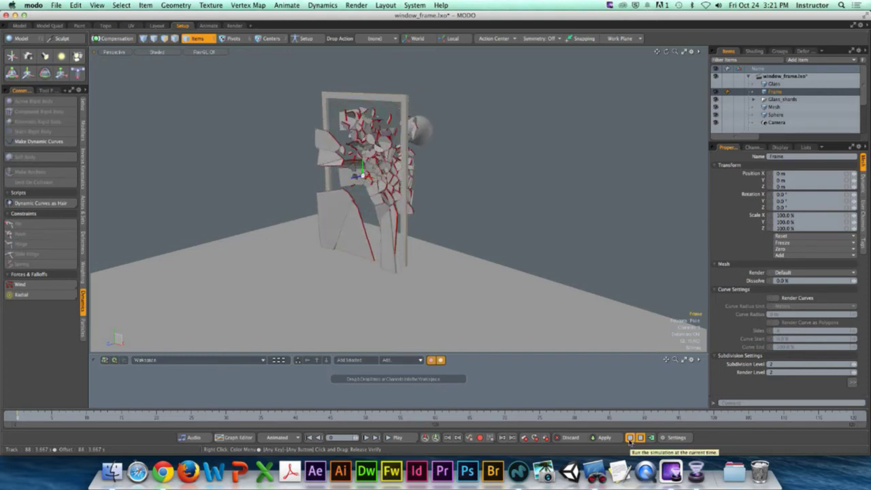
pyautogui.click(630, 437)
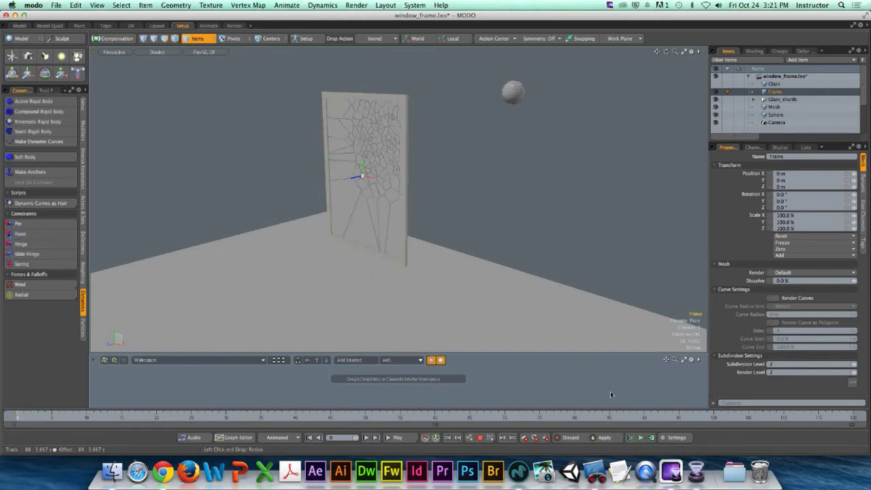
# Step: Lower the sphere vertically to a Y position of about 1.98 m so it aims at the pane
pyautogui.click(513, 92)
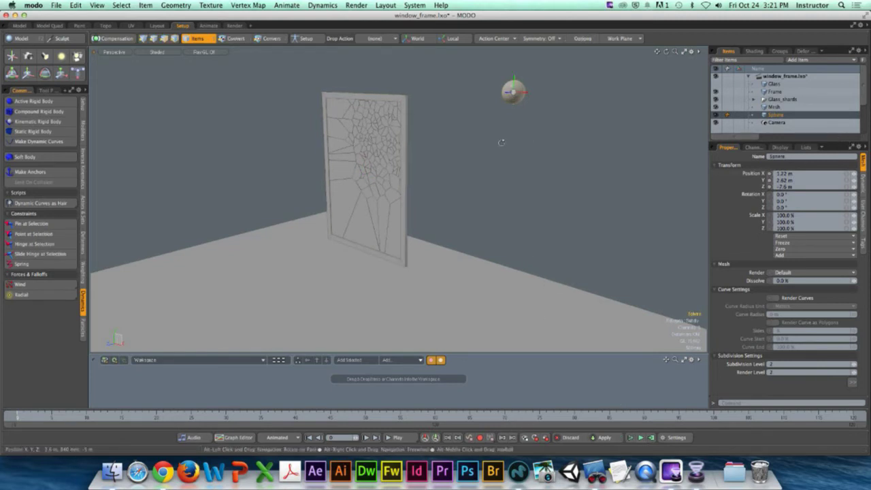
pyautogui.keyDown('alt'); pyautogui.moveTo(501, 143); pyautogui.dragTo(426, 153); pyautogui.keyUp('alt')
pyautogui.press('y')
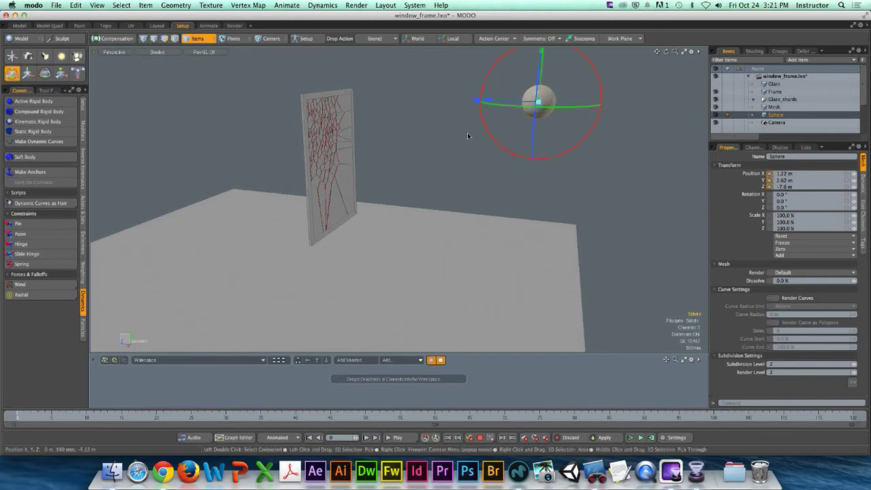
pyautogui.moveTo(544, 74); pyautogui.dragTo(545, 95)
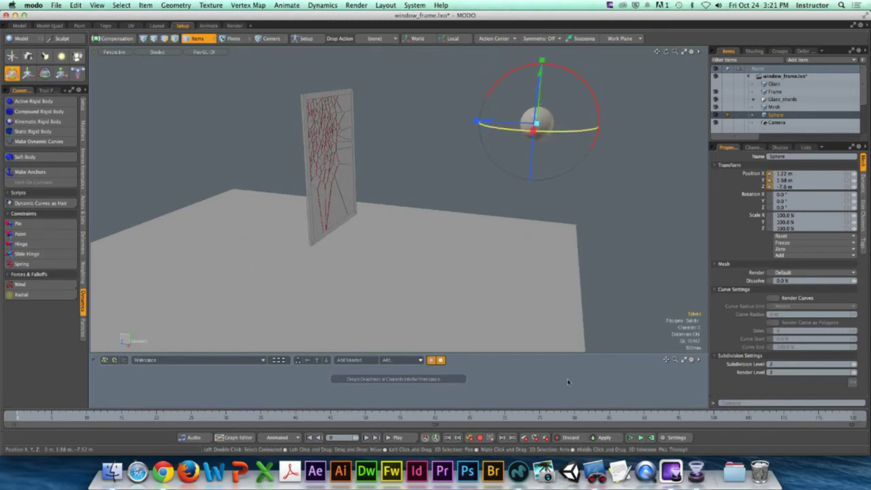
# Step: Run the live simulation twice from different angles to watch the lowered sphere hit the glass
pyautogui.click(629, 439)
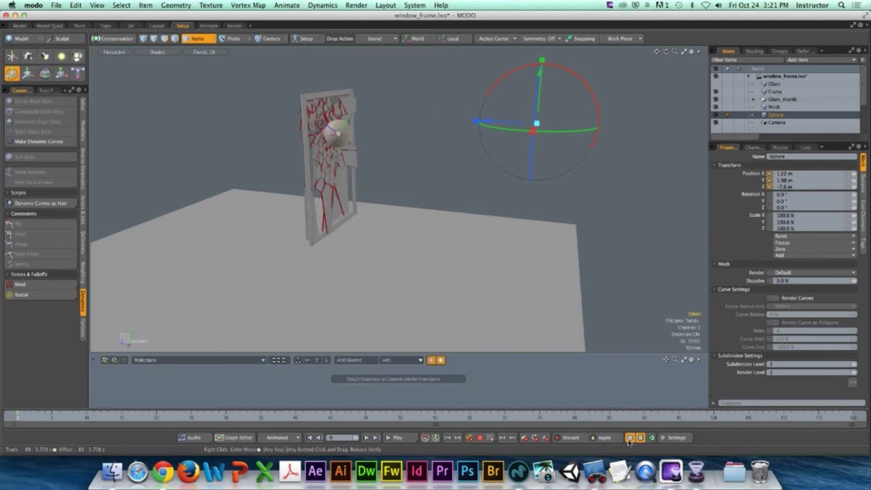
pyautogui.click(629, 439)
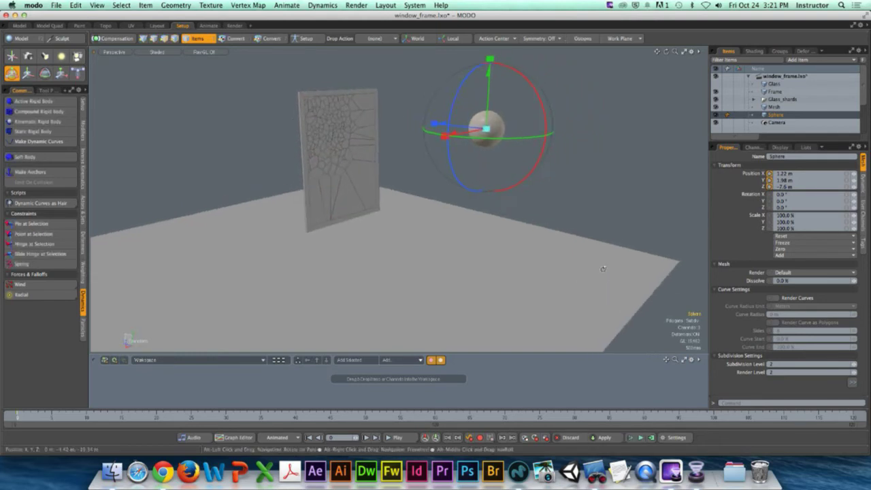
pyautogui.click(630, 438)
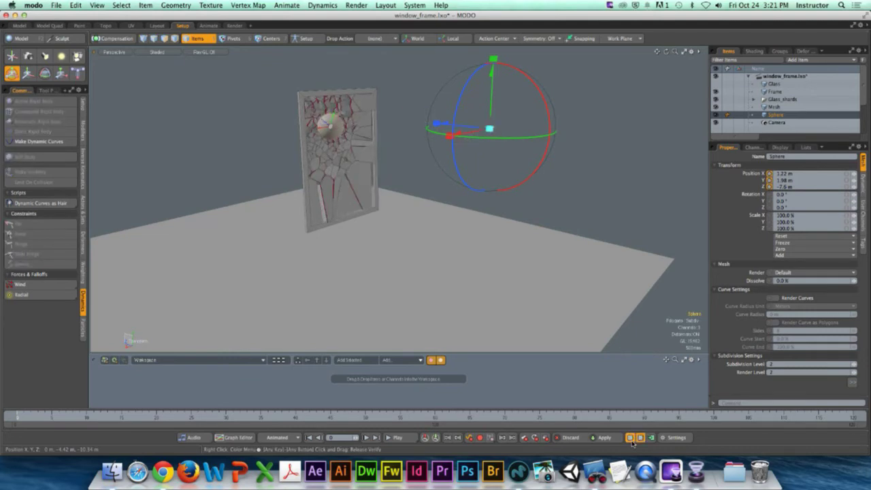
pyautogui.click(629, 438)
# Step: Change the Frame's collision shape to Mesh in its dynamics settings and test the impact in the live simulation
pyautogui.keyDown('alt'); pyautogui.moveTo(565, 249); pyautogui.dragTo(522, 204); pyautogui.keyUp('alt')
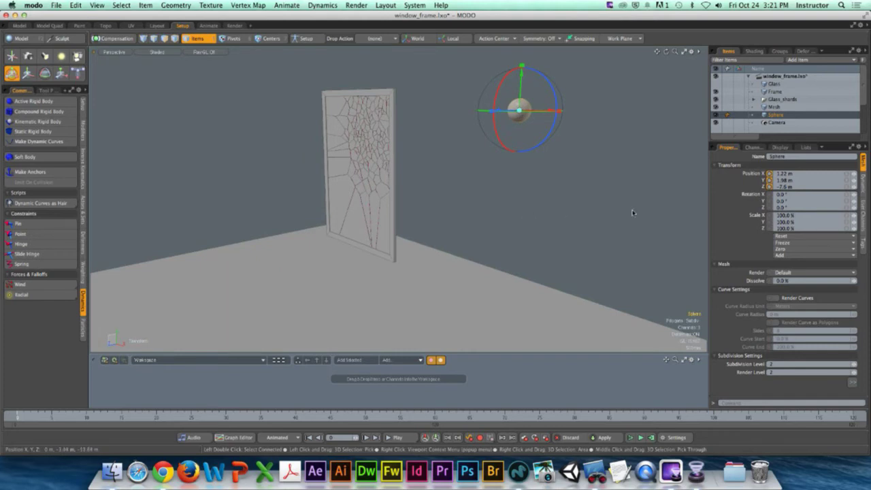
pyautogui.click(394, 192)
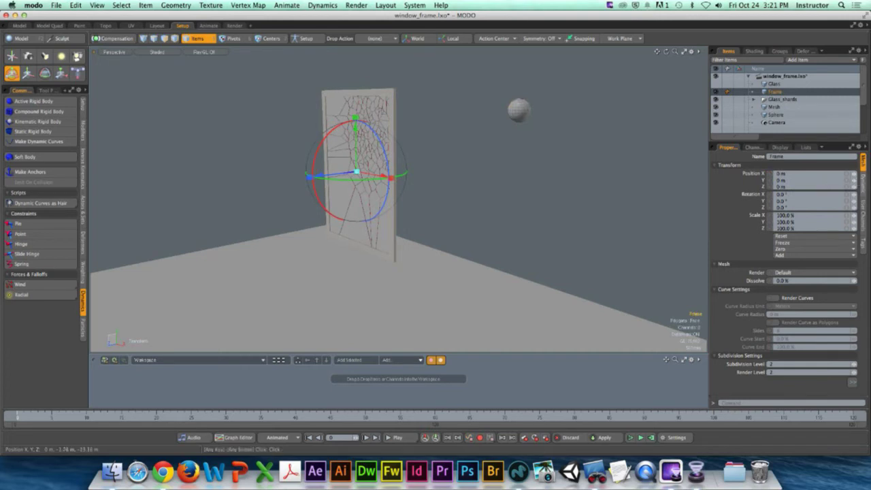
pyautogui.click(862, 180)
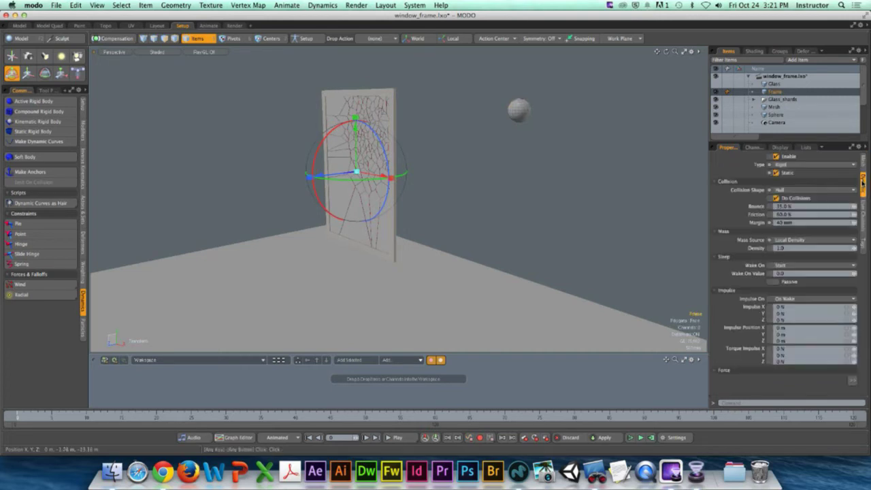
pyautogui.click(801, 192)
pyautogui.click(790, 196)
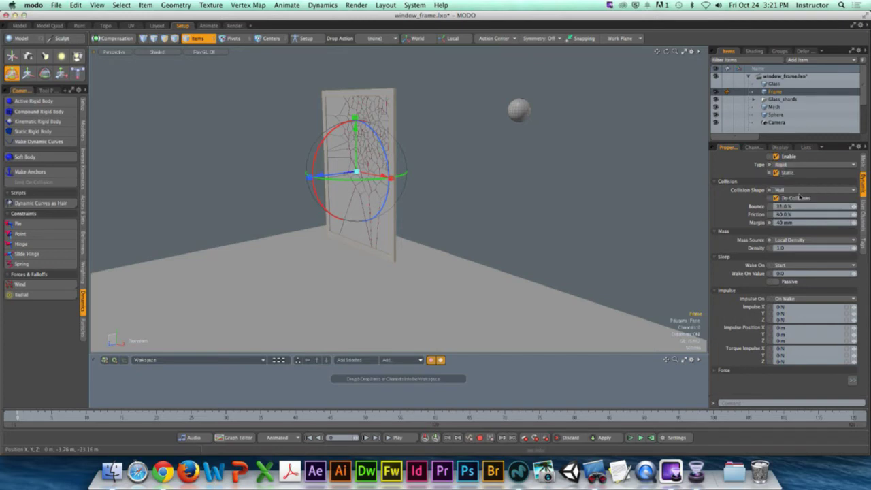
pyautogui.click(631, 438)
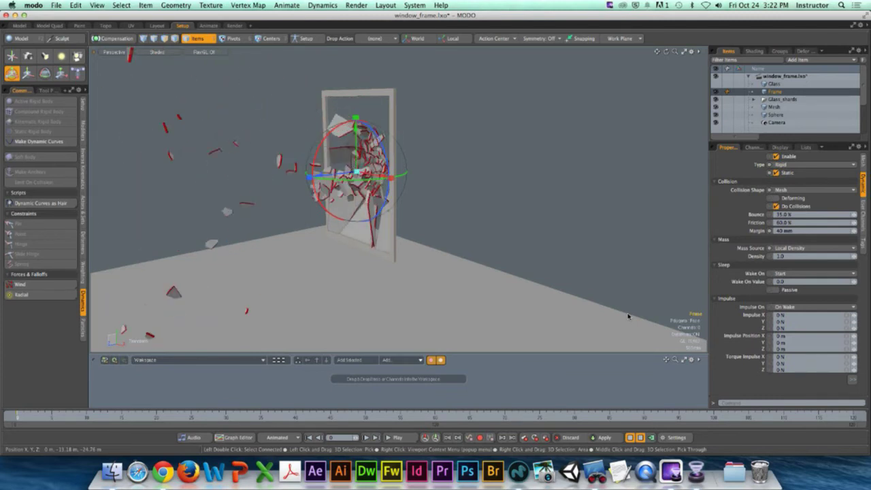
pyautogui.click(630, 438)
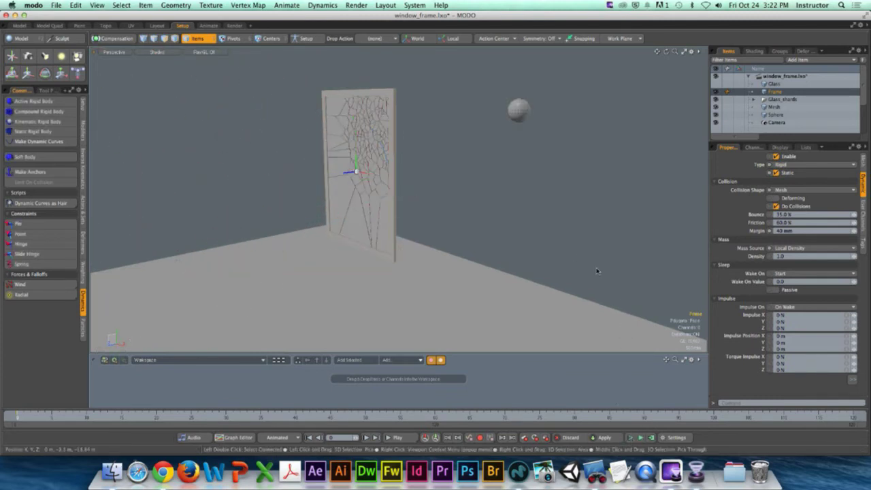
# Step: Expand the Glass_shards group, review one glass shard's dynamics settings, and reselect the Frame
pyautogui.moveTo(508, 191)
pyautogui.keyDown('alt'); pyautogui.mouseDown()
pyautogui.moveTo(496, 189)
pyautogui.moveTo(497, 196)
pyautogui.mouseUp(); pyautogui.keyUp('alt')
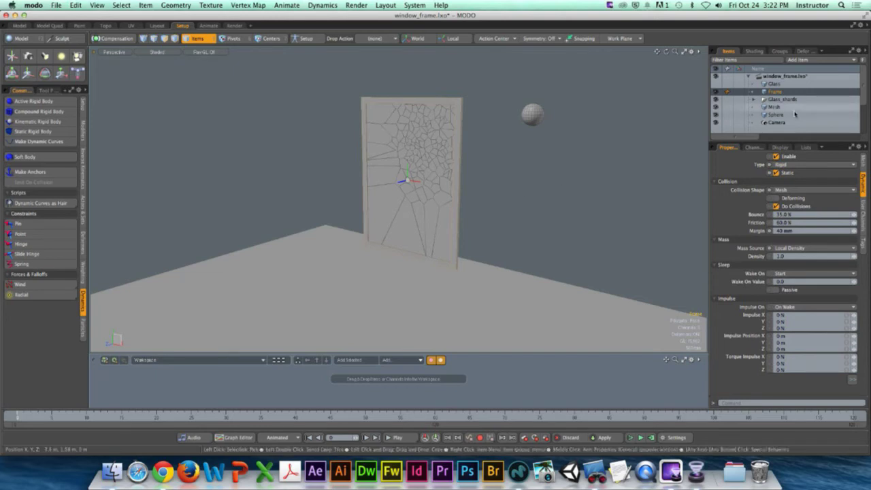
pyautogui.click(753, 98)
pyautogui.scroll(-1, 779, 104)
pyautogui.click(779, 91)
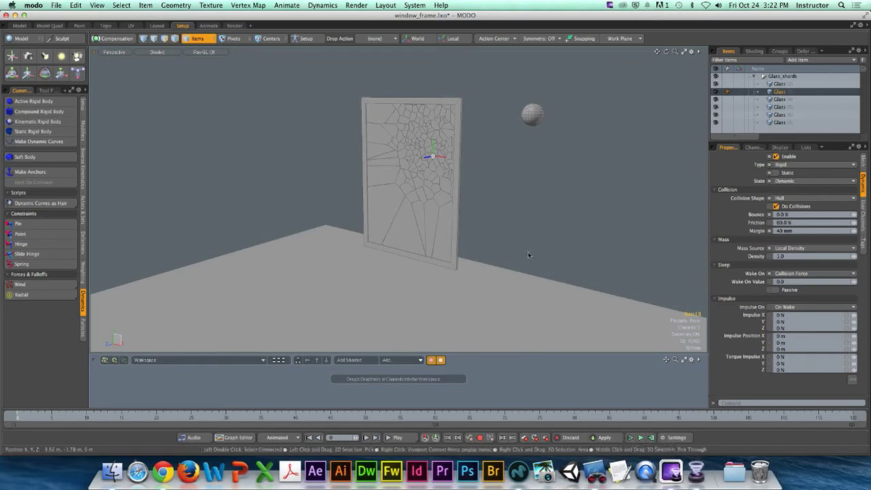
pyautogui.click(458, 216)
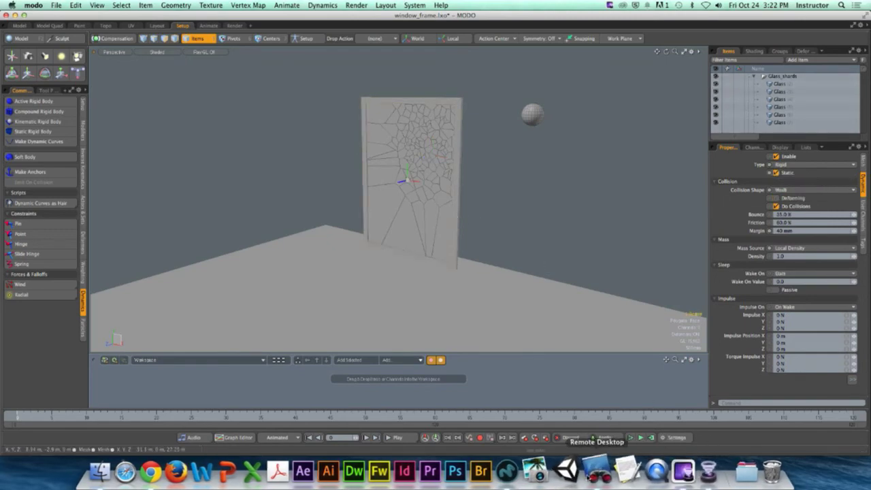
# Step: Switch to Remote Desktop and open a control session for the Student 8 computer
pyautogui.click(707, 470)
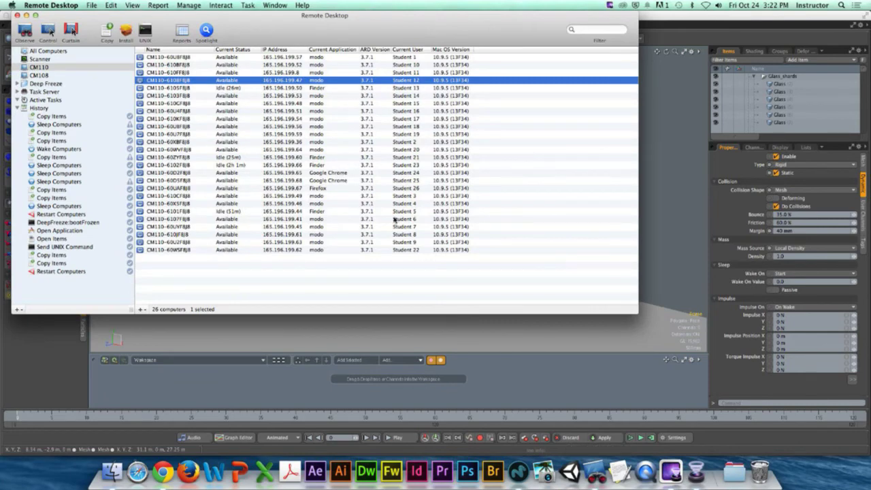
pyautogui.click(388, 235)
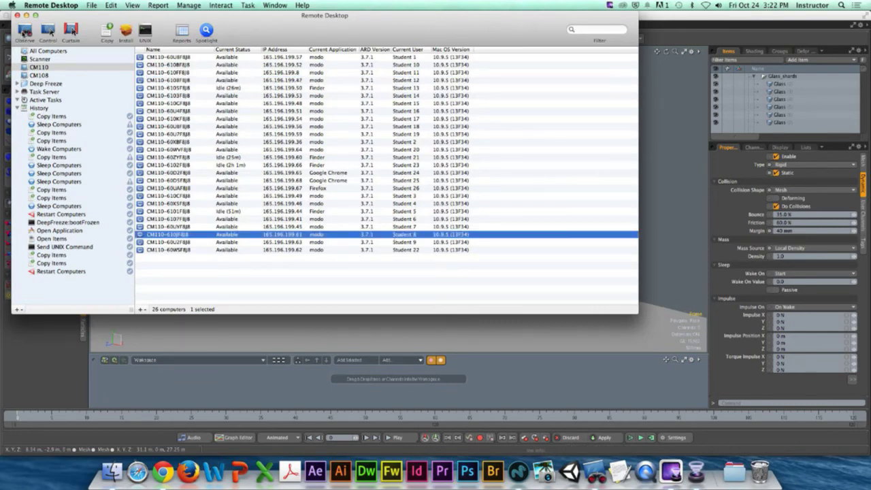
pyautogui.click(47, 31)
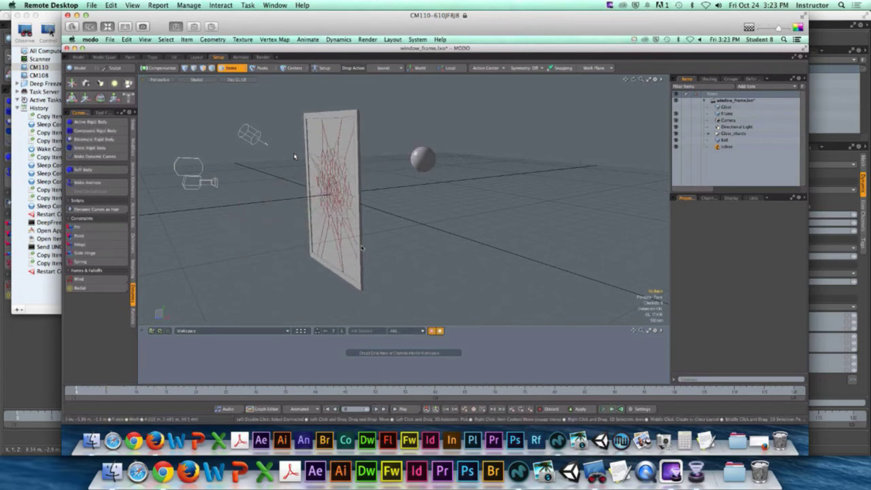
# Step: Inspect the frame and shattered glass in the student's scene from several angles, and close the remote session
pyautogui.click(362, 248)
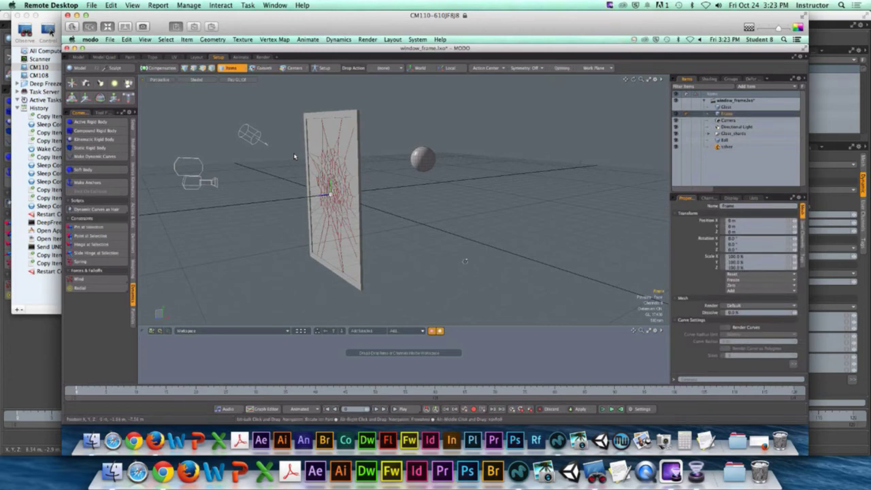
pyautogui.keyDown('alt'); pyautogui.moveTo(389, 255); pyautogui.dragTo(483, 259); pyautogui.keyUp('alt')
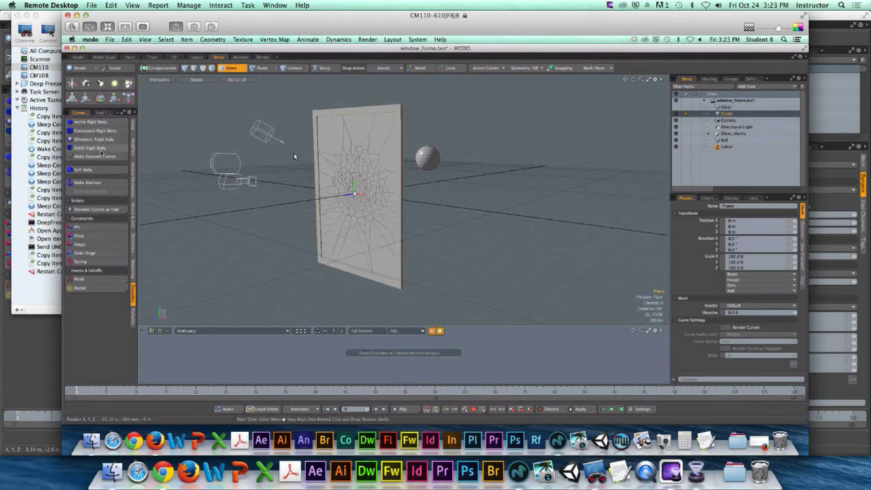
pyautogui.click(579, 200)
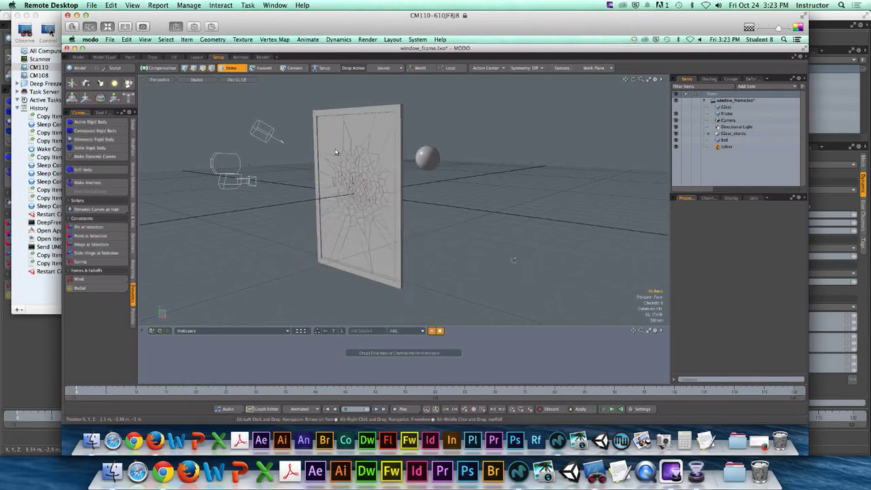
pyautogui.keyDown('alt'); pyautogui.moveTo(479, 269); pyautogui.dragTo(486, 260); pyautogui.keyUp('alt')
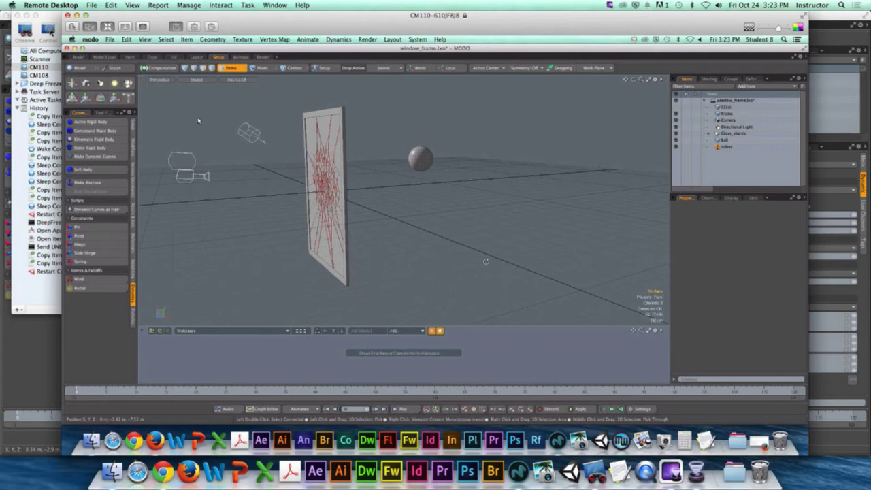
pyautogui.click(67, 14)
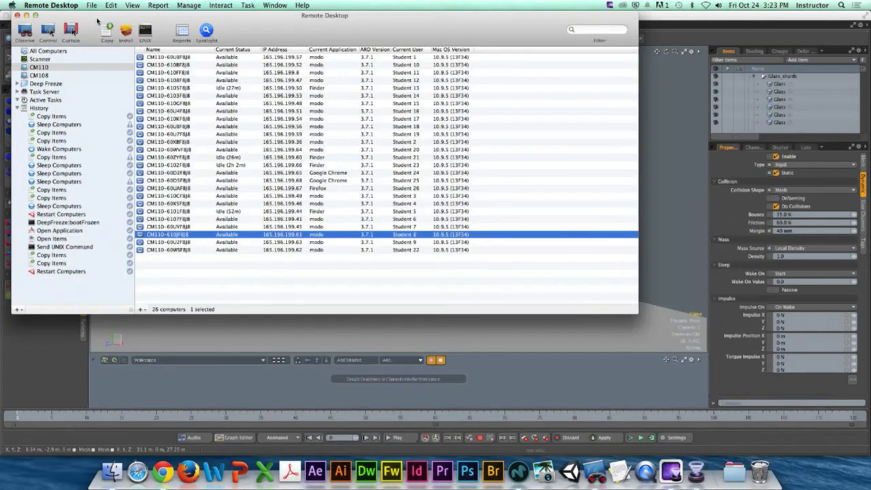
# Step: Open the screen of the Student 12 computer to review that student's glass shard dynamics settings
pyautogui.click(418, 80)
pyautogui.click(36, 36)
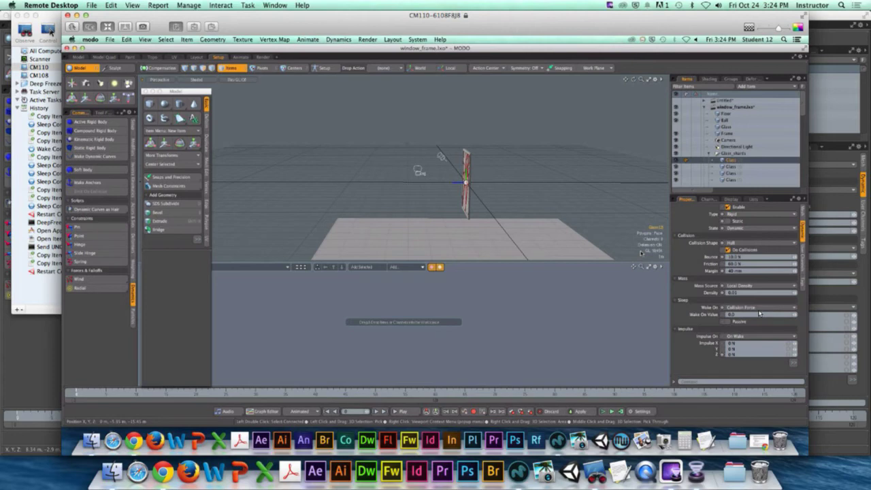
# Step: Switch back to MODO and run the live simulation to watch the glass shards fall out of the frame
pyautogui.press('super+Tab')
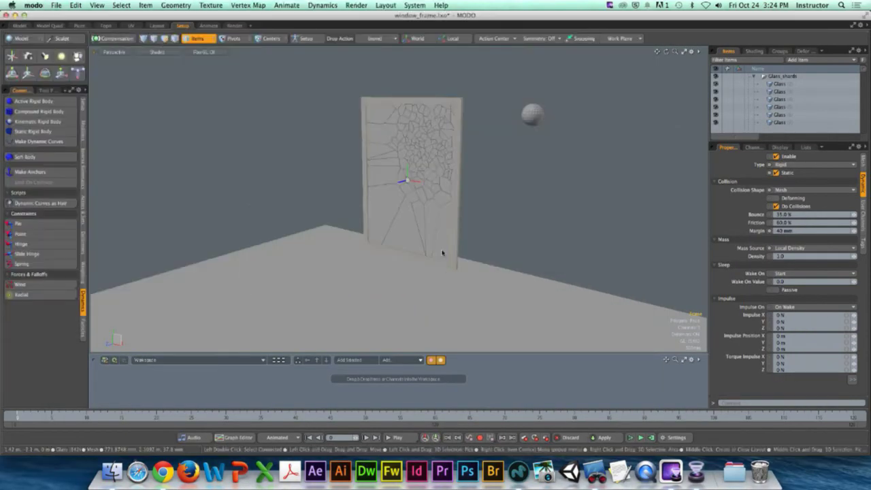
pyautogui.click(630, 438)
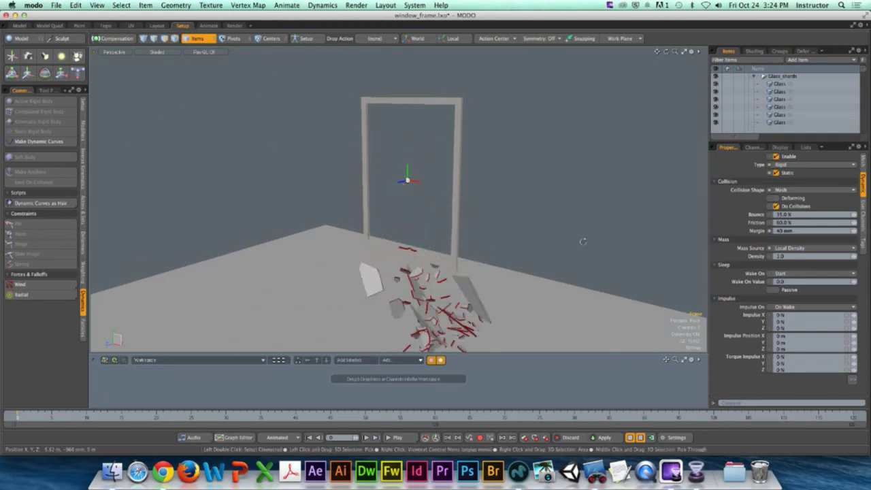
# Step: Stop the running simulation and frame the window and the sphere from an oblique side view
pyautogui.keyDown('alt'); pyautogui.moveTo(504, 231); pyautogui.dragTo(490, 250); pyautogui.keyUp('alt')
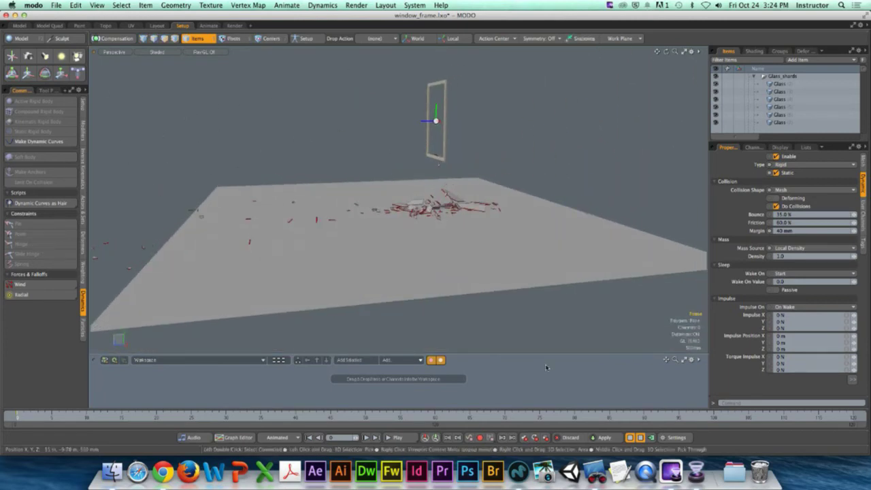
pyautogui.click(630, 437)
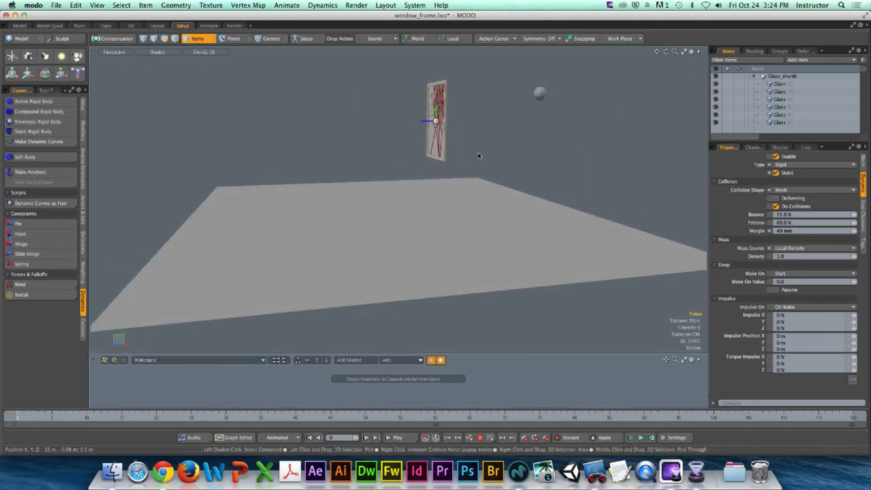
pyautogui.keyDown('ctrl'); pyautogui.keyDown('alt'); pyautogui.moveTo(444, 106); pyautogui.dragTo(478, 164); pyautogui.keyUp('alt'); pyautogui.keyUp('ctrl')
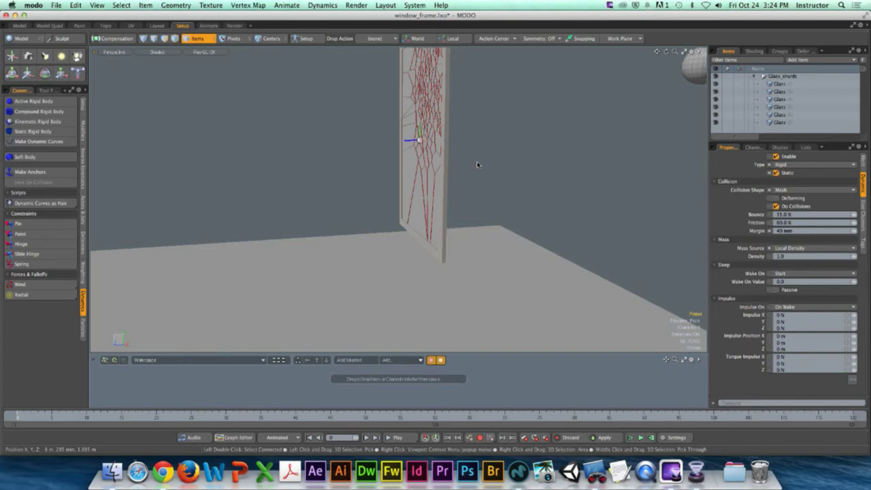
pyautogui.keyDown('alt'); pyautogui.moveTo(443, 158); pyautogui.dragTo(457, 175); pyautogui.keyUp('alt')
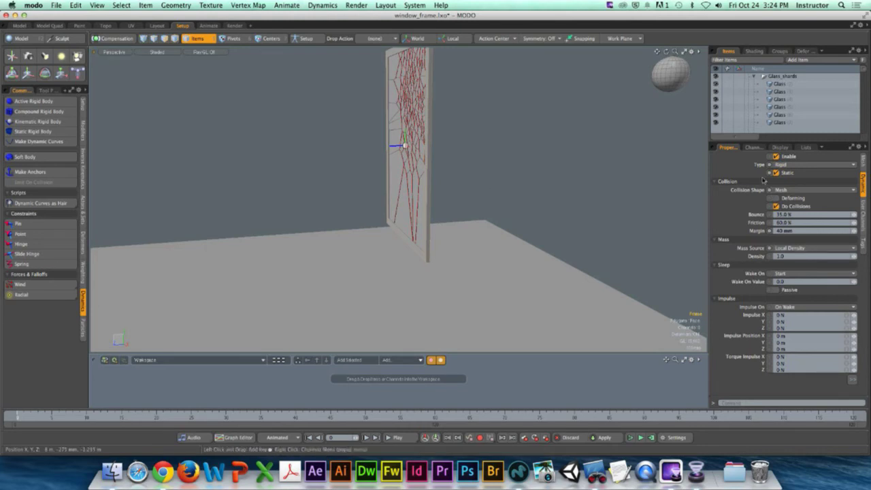
# Step: Select all the Glass shard meshes in the Glass_shards group to edit their dynamics together
pyautogui.click(784, 88)
pyautogui.scroll(-10, 805, 127)
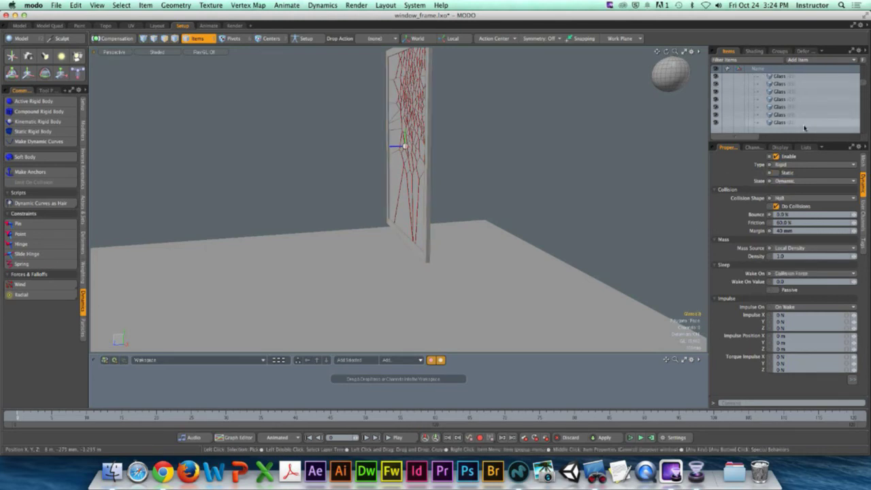
pyautogui.scroll(-3, 804, 128)
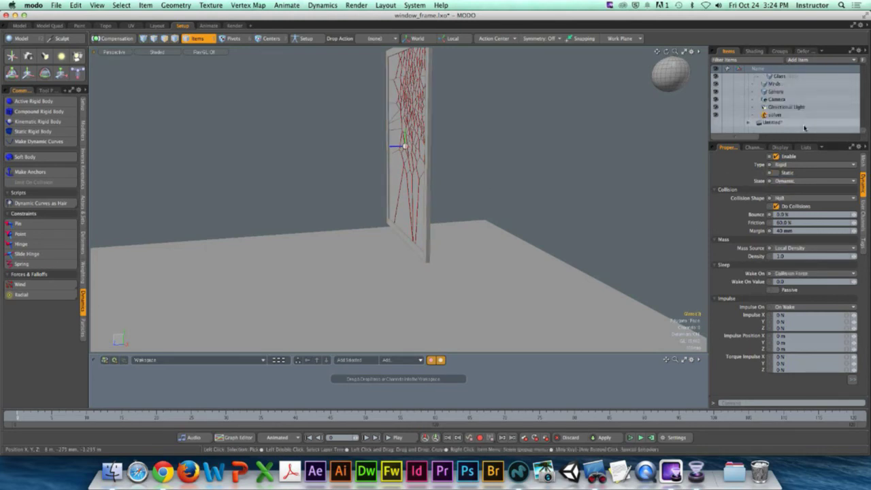
pyautogui.click(782, 76)
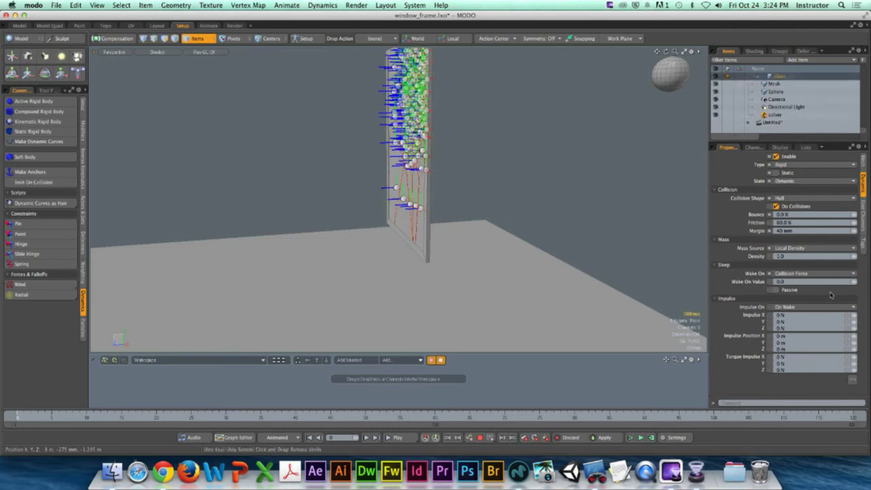
# Step: Set the shards' Wake On option to Collision Velocity and test-run the simulation
pyautogui.click(814, 274)
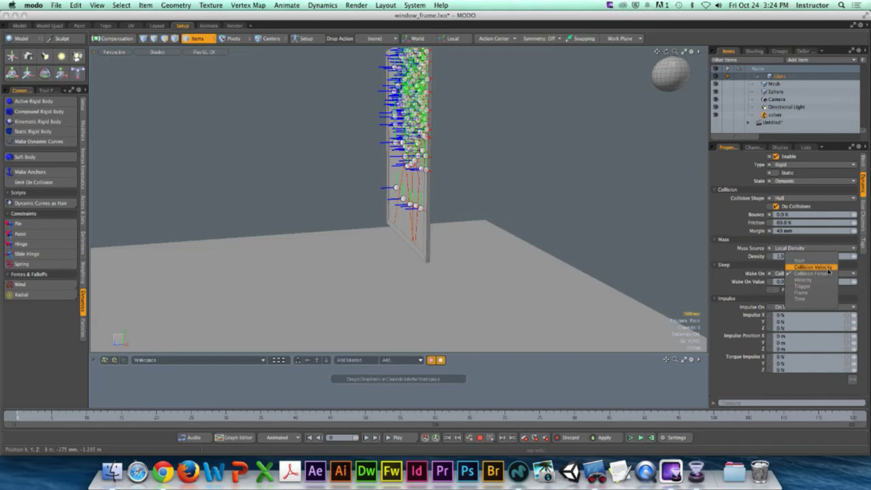
pyautogui.click(828, 270)
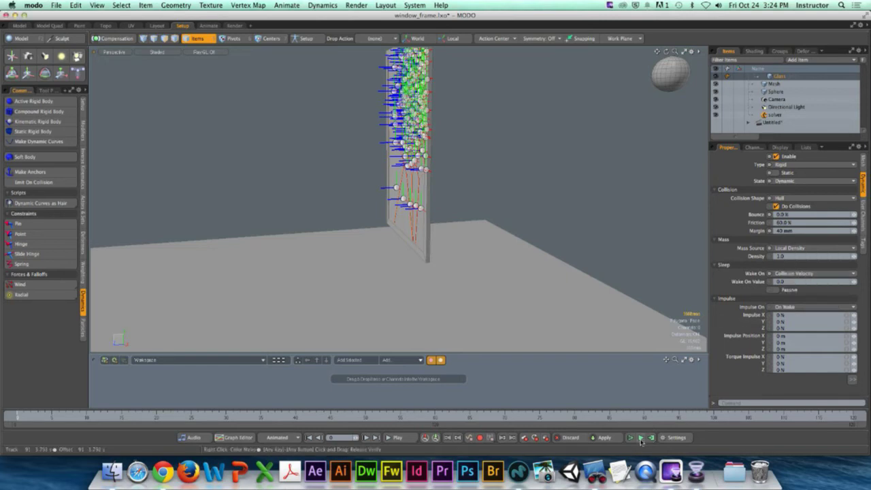
pyautogui.click(640, 439)
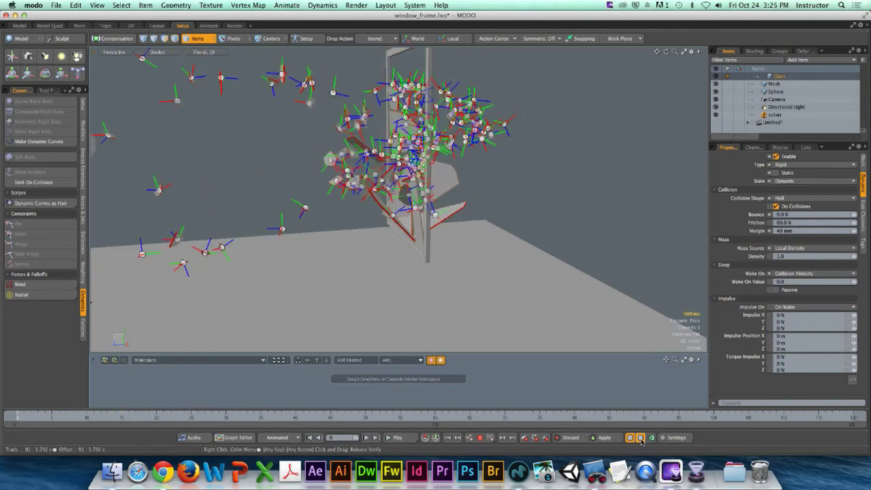
pyautogui.click(640, 438)
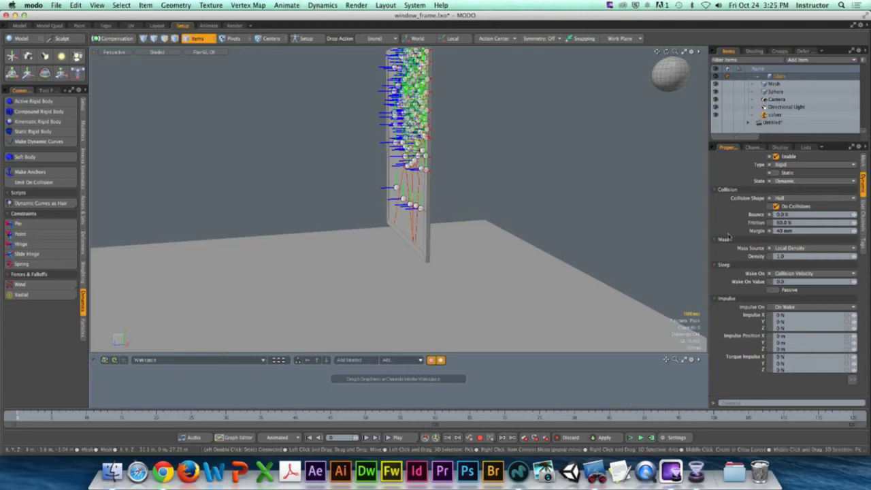
# Step: Make more room for the dynamics properties, collapse the Particles settings, and set the shards' Impulse On to Continuous
pyautogui.keyDown('alt'); pyautogui.moveTo(603, 271); pyautogui.dragTo(769, 274); pyautogui.keyUp('alt')
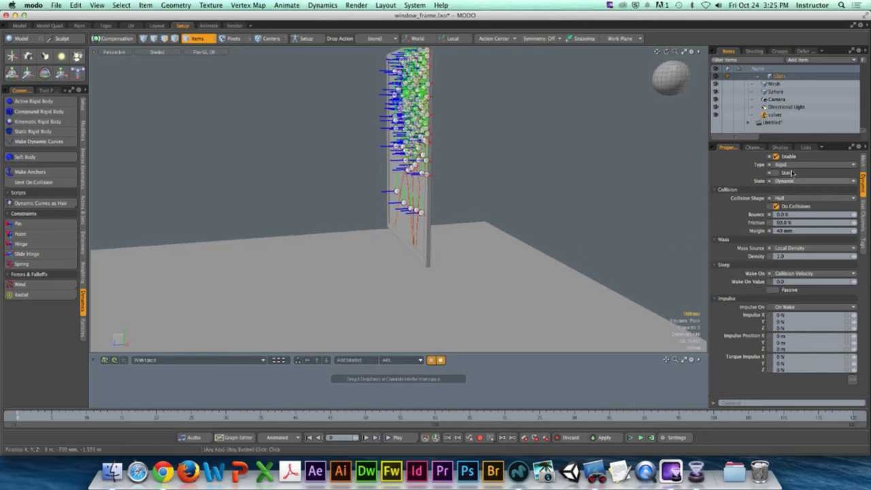
pyautogui.moveTo(784, 142); pyautogui.dragTo(783, 91)
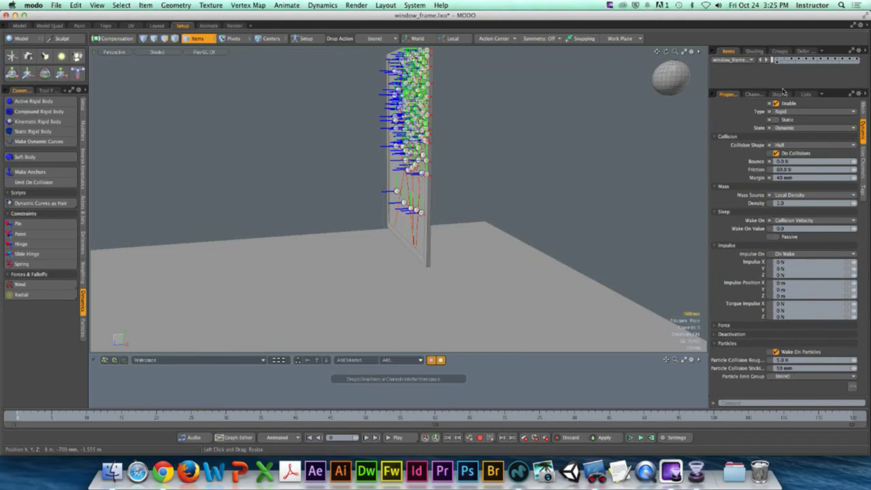
pyautogui.click(735, 344)
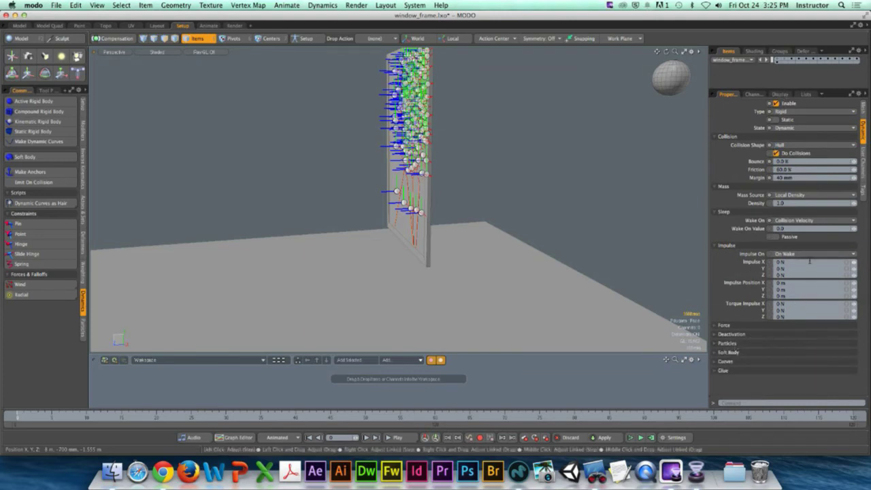
pyautogui.click(850, 255)
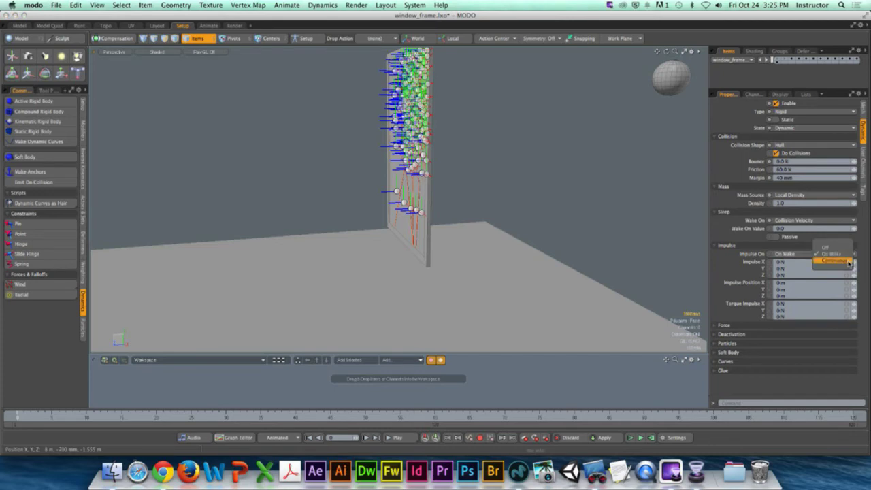
pyautogui.click(848, 261)
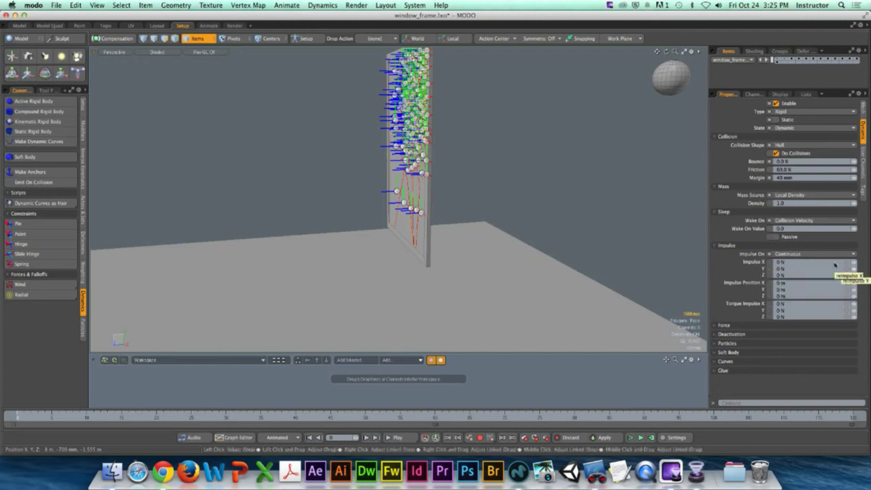
# Step: Set the shards' impulse to On Wake with 1 N along Z and test-run the simulation
pyautogui.click(825, 254)
pyautogui.click(821, 254)
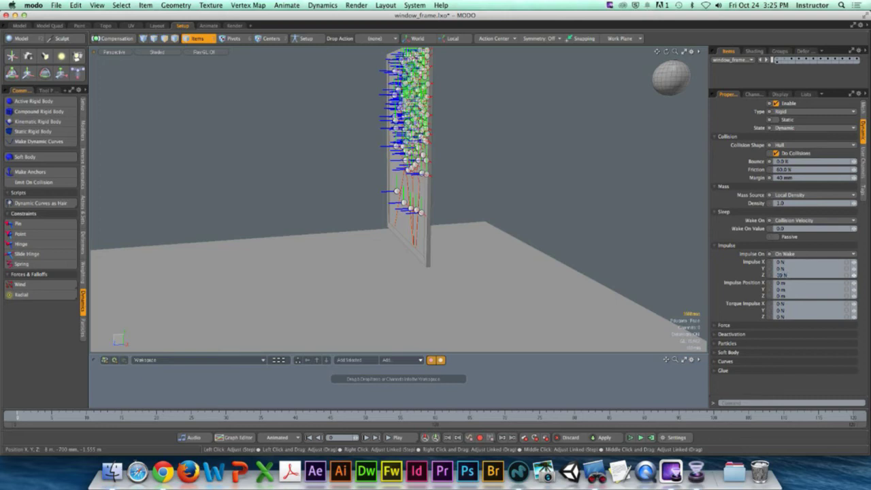
pyautogui.press('ctrl')
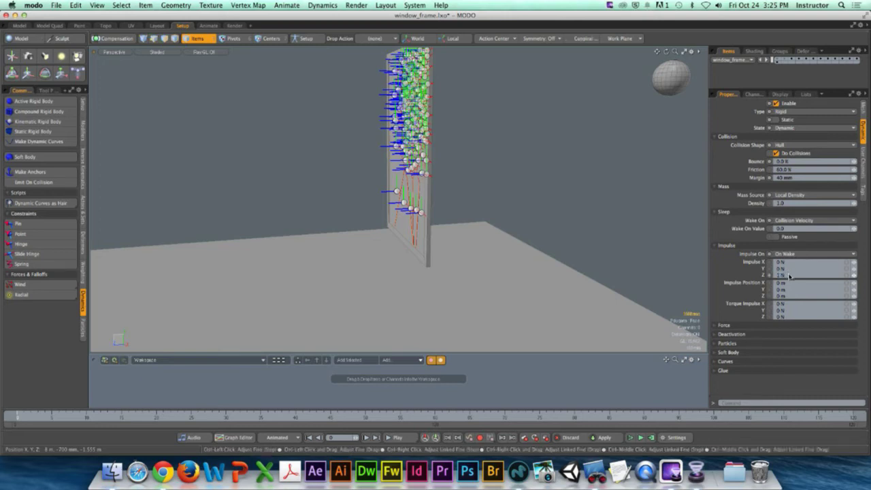
pyautogui.keyDown('alt'); pyautogui.moveTo(613, 306); pyautogui.dragTo(549, 347); pyautogui.keyUp('alt')
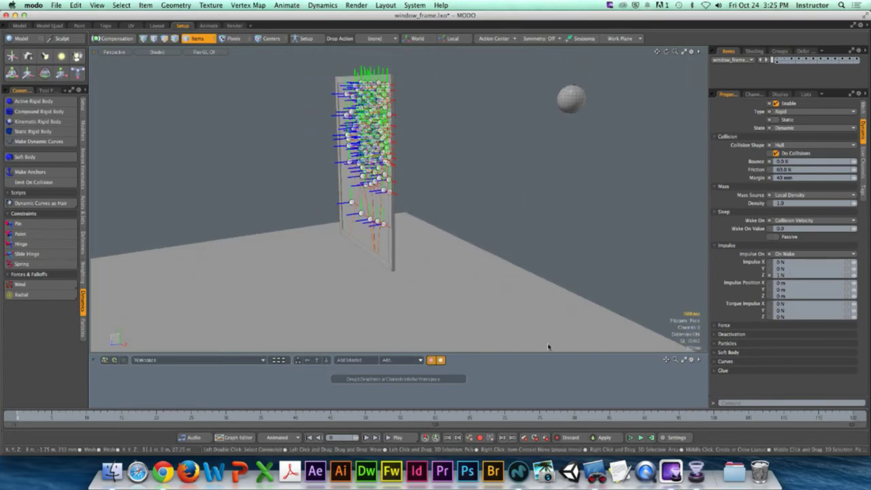
pyautogui.click(630, 438)
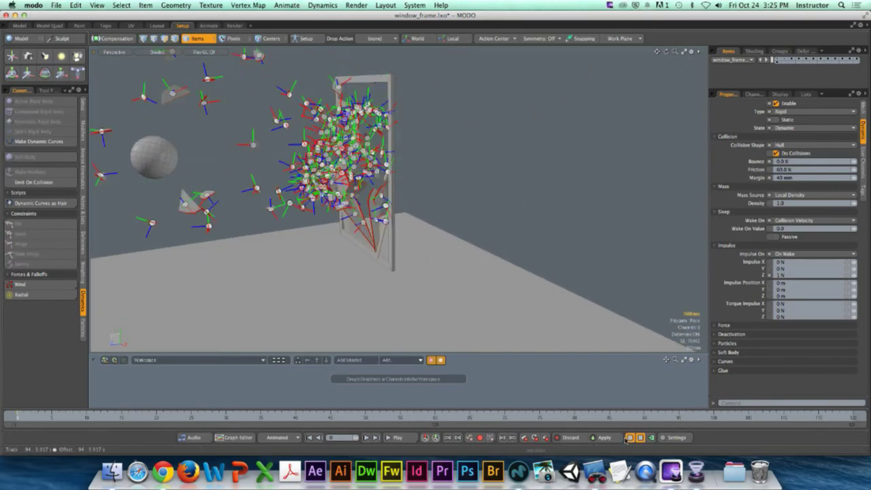
pyautogui.click(630, 438)
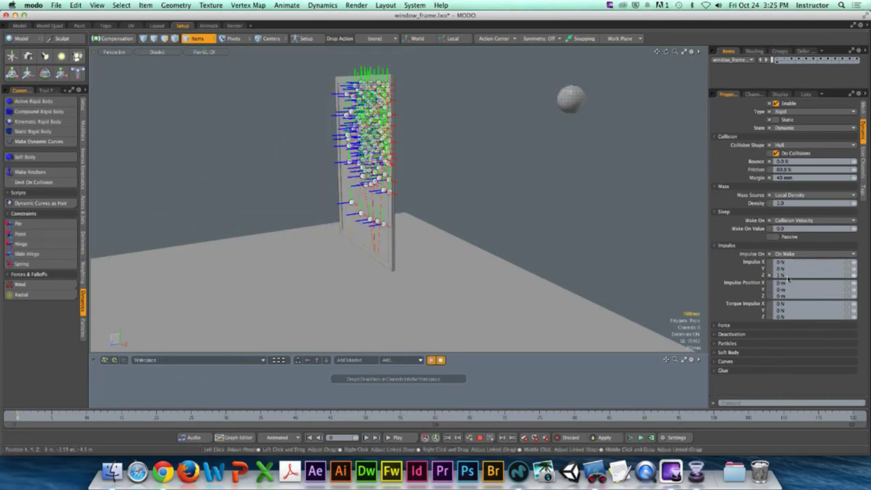
# Step: Run the simulation with the shards' Impulse On set to Continuous, and rerun it with Impulse Z set to 0 N
pyautogui.click(791, 254)
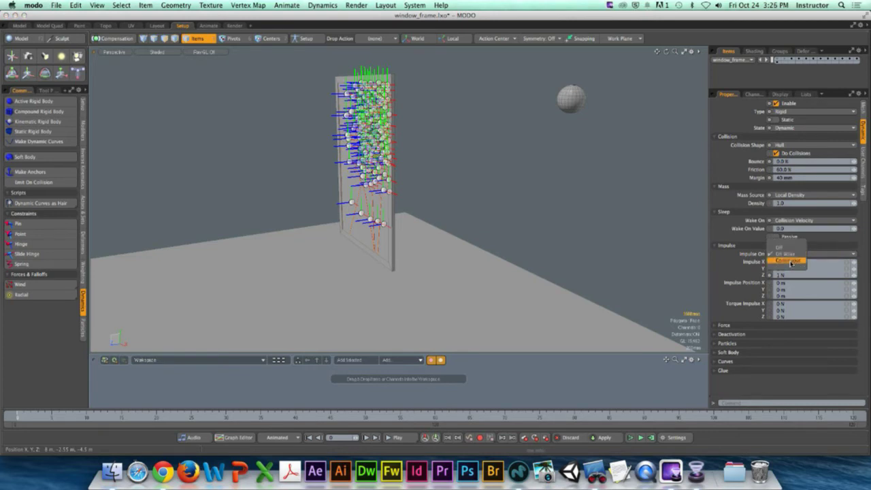
pyautogui.click(791, 261)
pyautogui.click(630, 438)
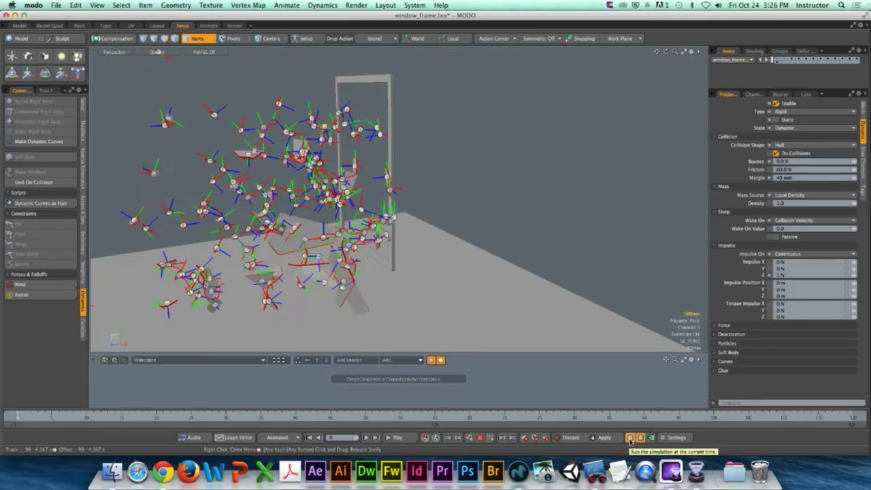
pyautogui.click(630, 438)
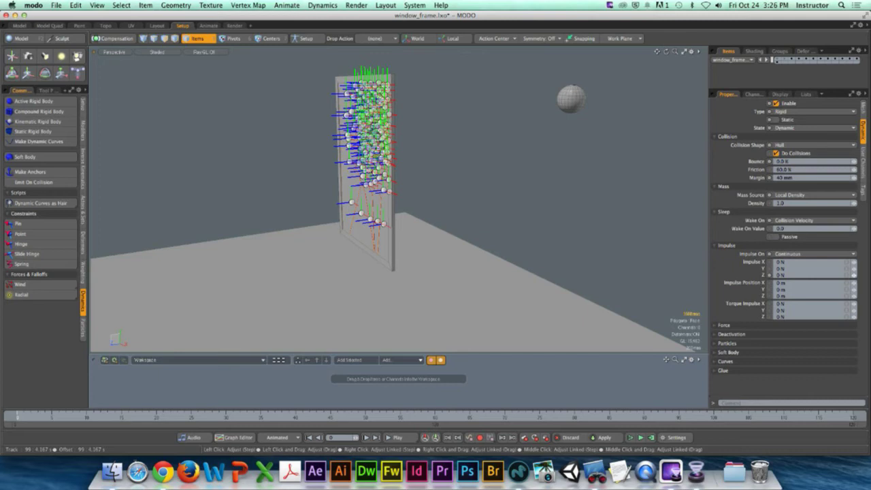
pyautogui.click(631, 437)
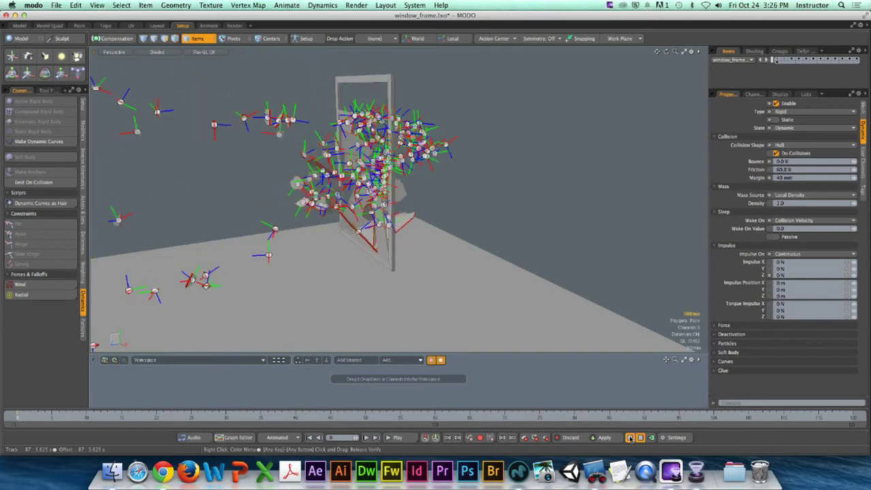
pyautogui.click(630, 437)
# Step: Set the shards' Impulse On option to Off and test-run the simulation
pyautogui.click(835, 255)
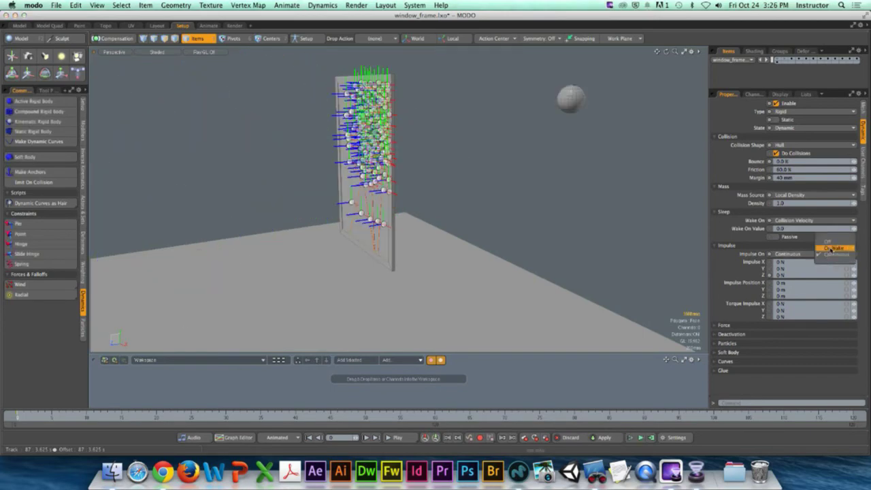
pyautogui.click(828, 241)
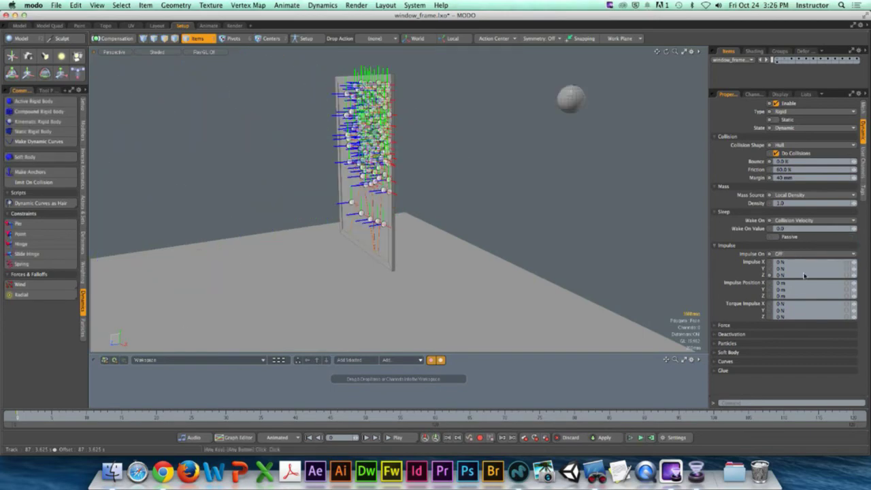
pyautogui.click(631, 438)
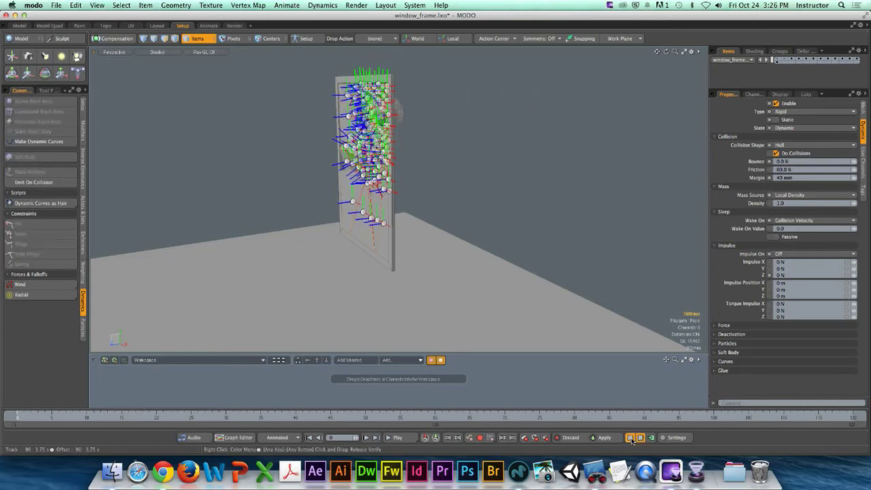
pyautogui.click(631, 437)
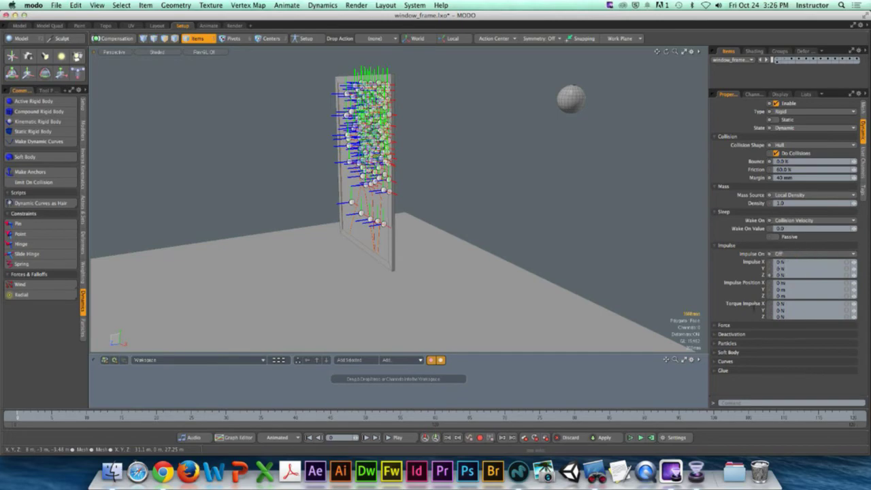
# Step: Set the shards' Impulse On option to On Wake, run the simulation twice, and enlarge the item list
pyautogui.click(639, 438)
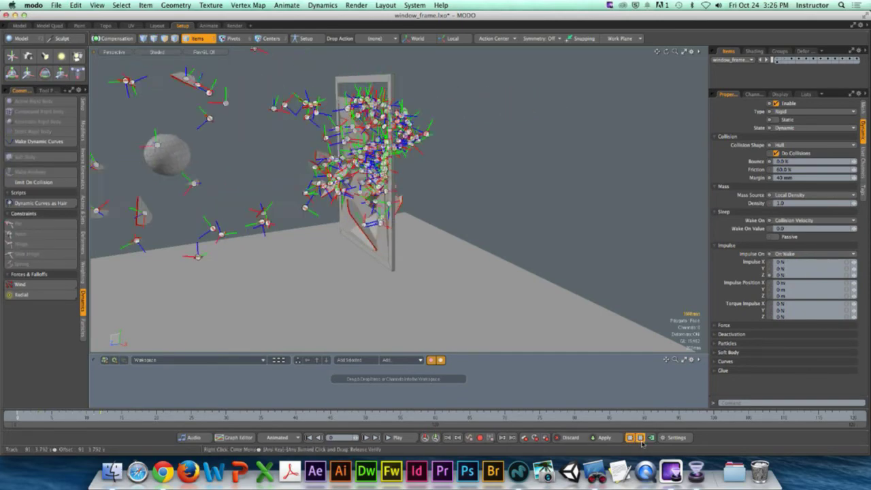
pyautogui.click(640, 439)
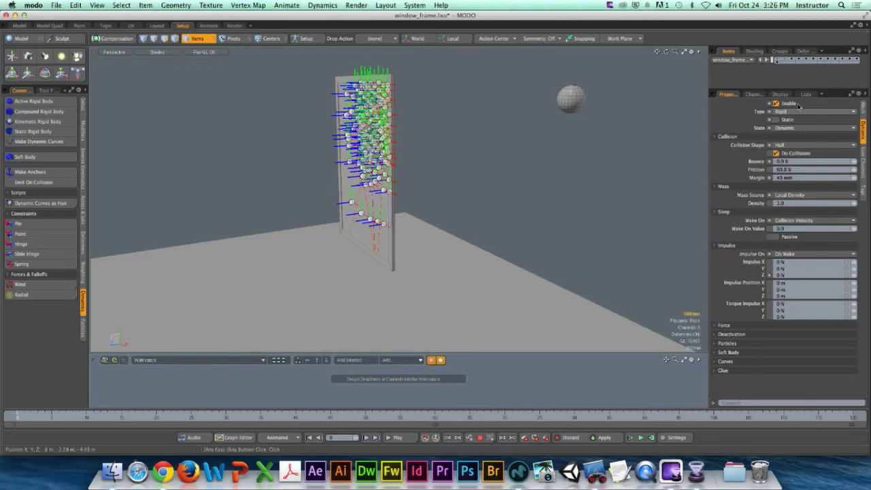
pyautogui.moveTo(789, 91); pyautogui.dragTo(806, 110)
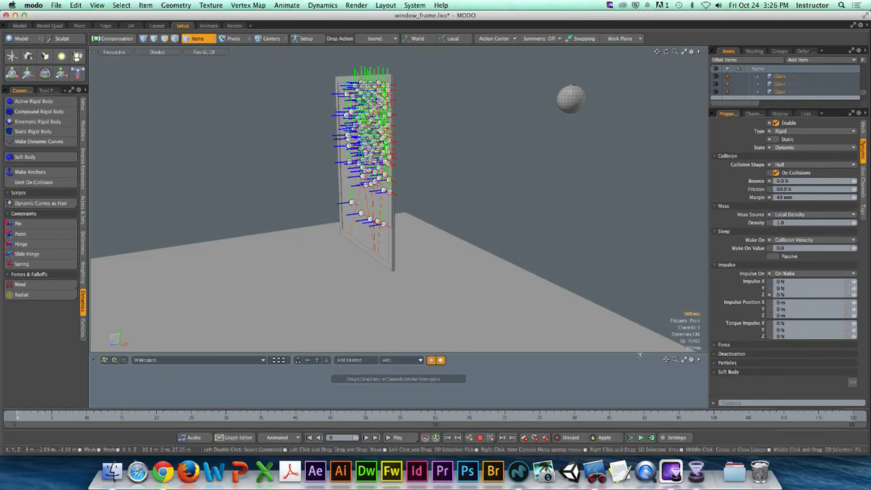
pyautogui.click(631, 437)
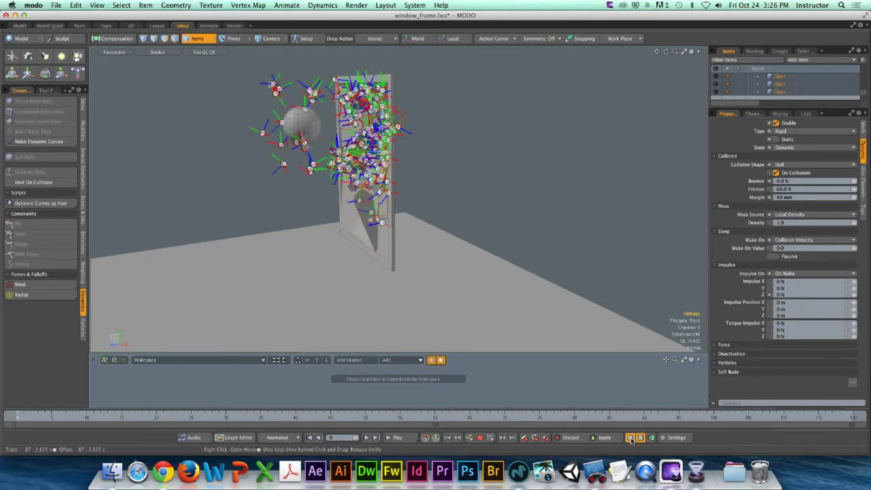
pyautogui.click(631, 437)
# Step: Set the shards' Wake On option to Collision Force
pyautogui.click(810, 240)
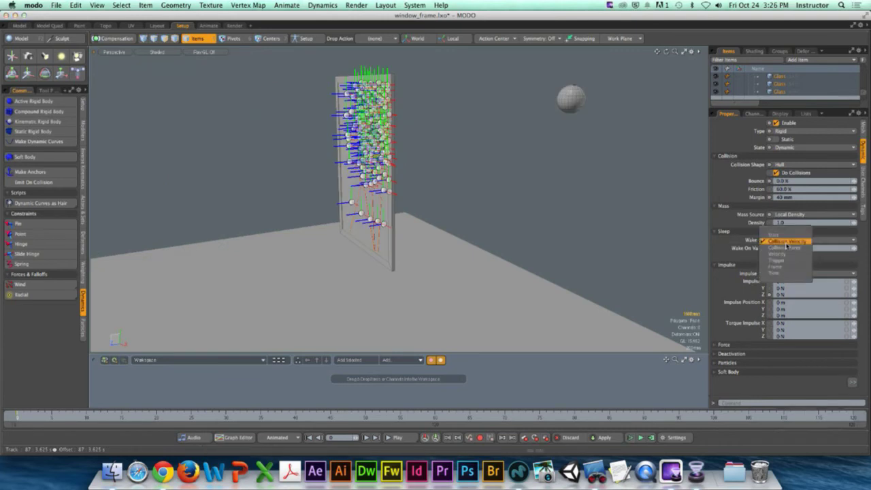
pyautogui.click(807, 249)
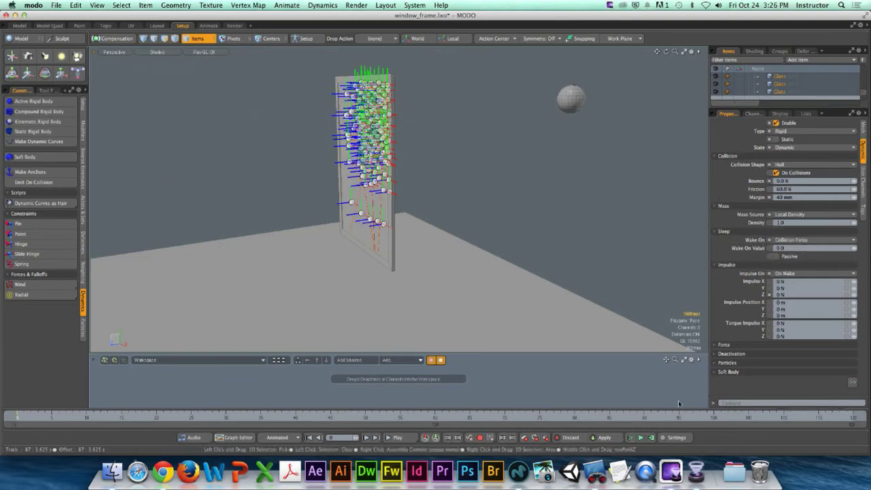
pyautogui.click(810, 240)
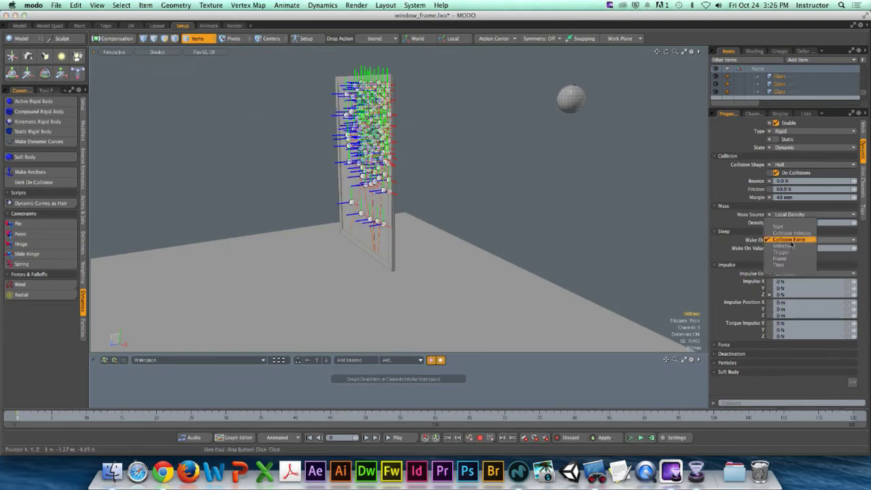
pyautogui.click(796, 242)
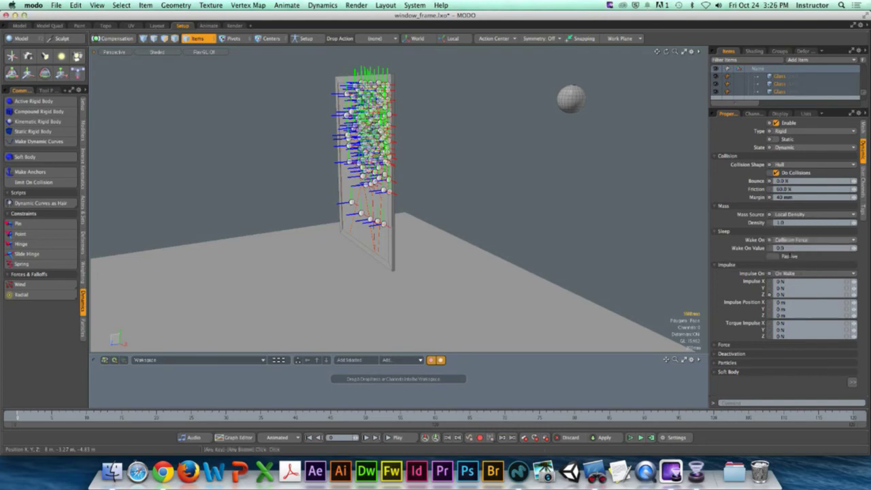
# Step: Run the live dynamics simulation of the glass shards once, stop it and clear the selection
pyautogui.click(630, 437)
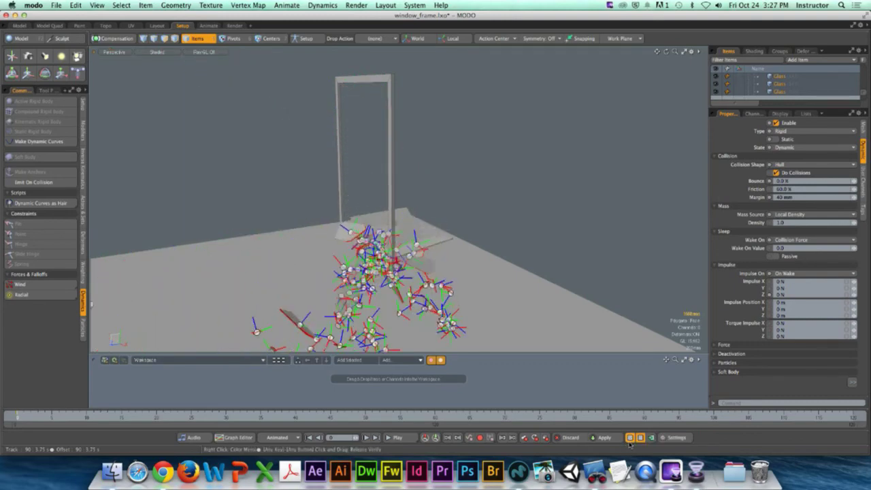
pyautogui.click(629, 441)
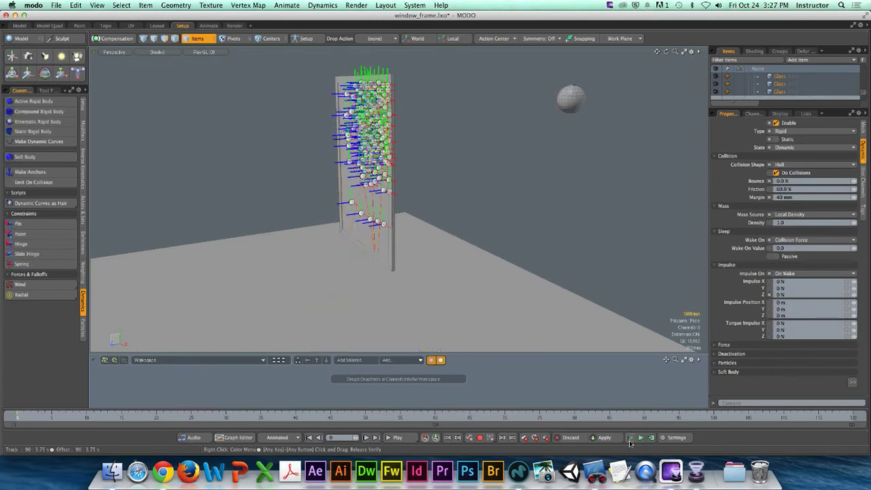
pyautogui.click(548, 178)
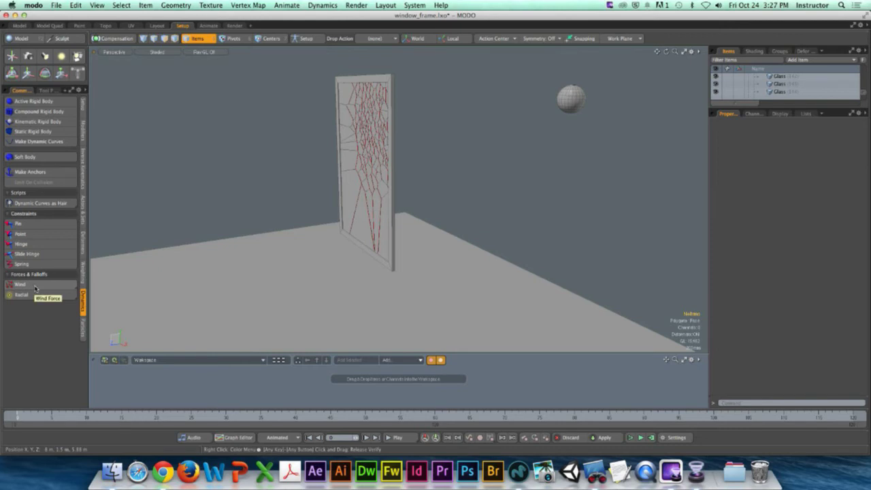
# Step: Add a Wind Force to the scene and rotate it 90° about X
pyautogui.click(35, 286)
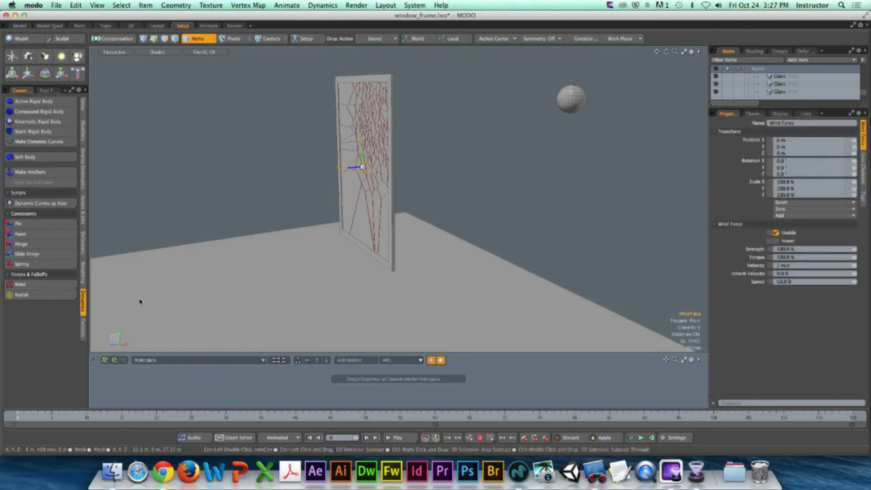
pyautogui.keyDown('alt'); pyautogui.moveTo(237, 262); pyautogui.dragTo(360, 194); pyautogui.keyUp('alt')
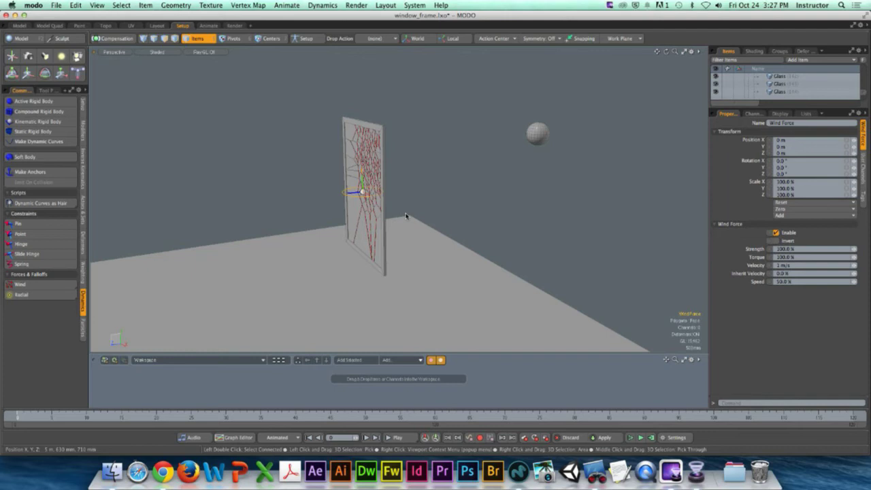
pyautogui.press('e')
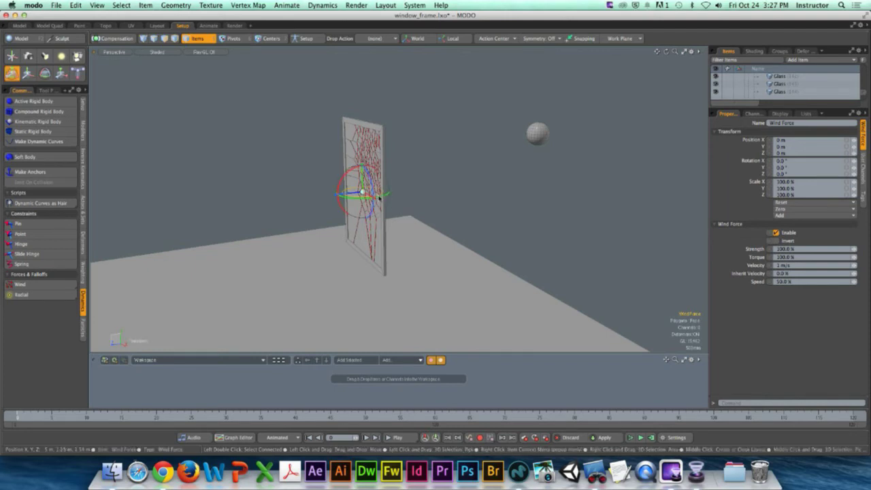
pyautogui.keyDown('ctrl'); pyautogui.moveTo(356, 184); pyautogui.dragTo(322, 189); pyautogui.keyUp('ctrl')
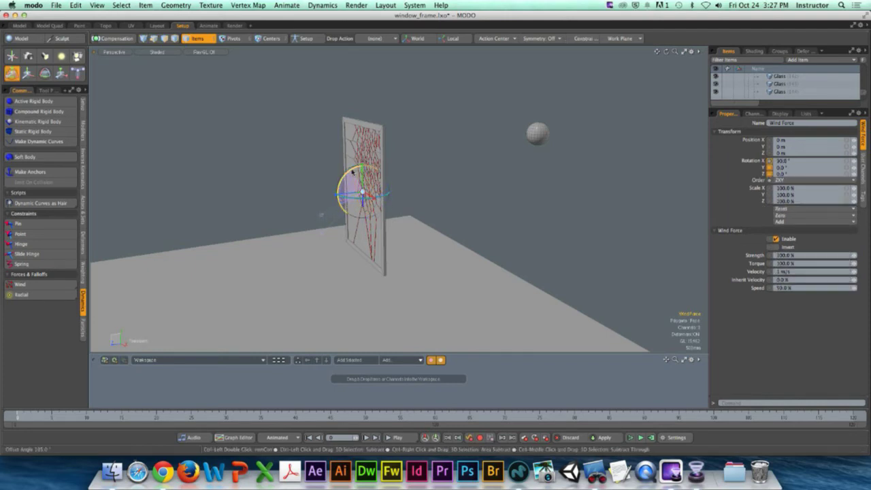
pyautogui.press('space')
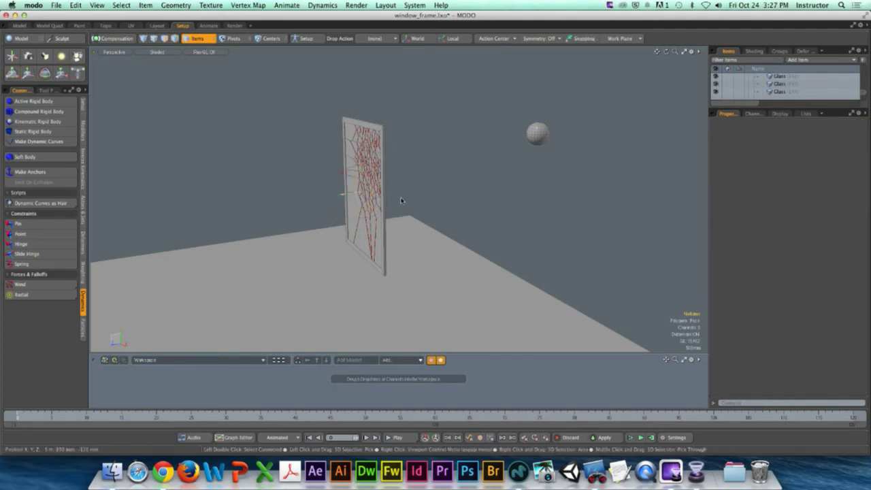
# Step: Move the wind force away from the window to about -5.48 m in Z and run a test simulation
pyautogui.keyDown('alt'); pyautogui.moveTo(349, 197); pyautogui.dragTo(511, 185); pyautogui.keyUp('alt')
pyautogui.press('w')
pyautogui.press('y')
pyautogui.press('space')
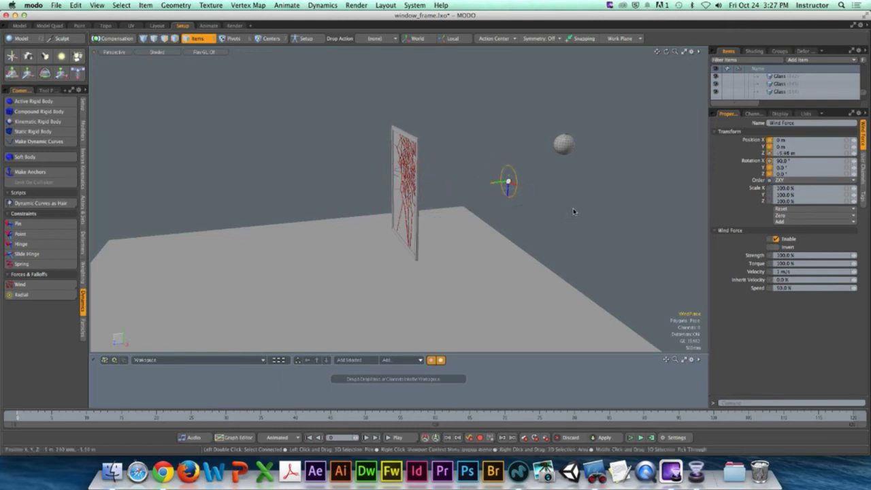
pyautogui.click(573, 214)
pyautogui.keyDown('alt'); pyautogui.moveTo(573, 215); pyautogui.dragTo(606, 378); pyautogui.keyUp('alt')
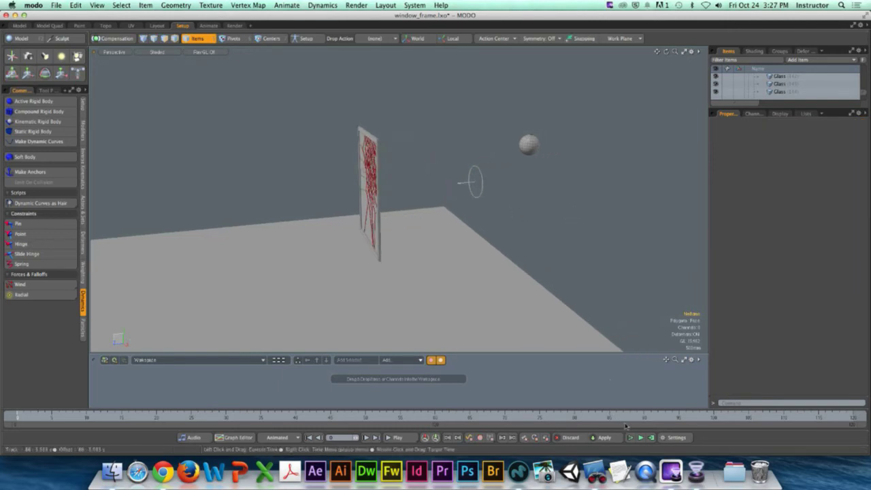
pyautogui.click(640, 438)
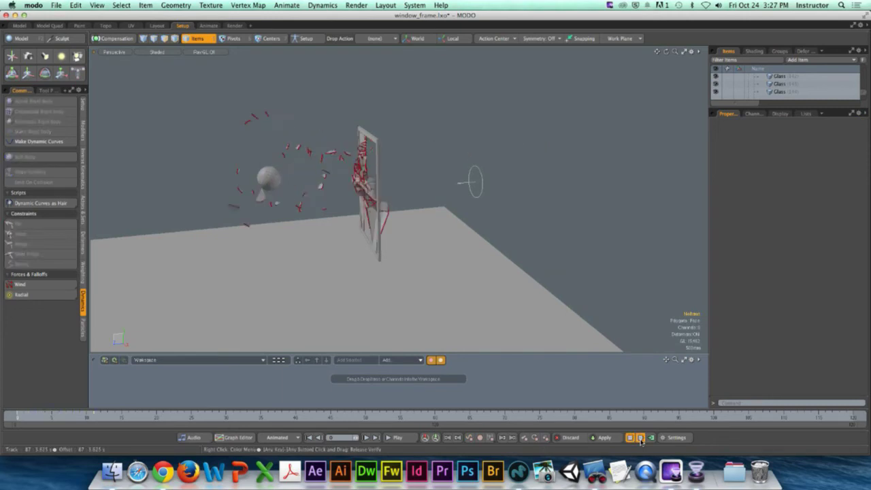
pyautogui.click(640, 438)
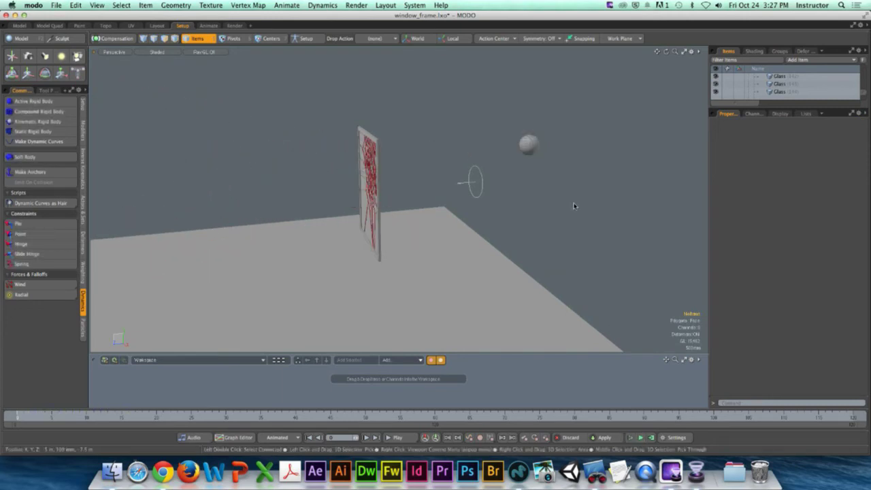
# Step: Raise the wind force's velocity to about 4.38 m/s and preview the simulation twice
pyautogui.click(475, 183)
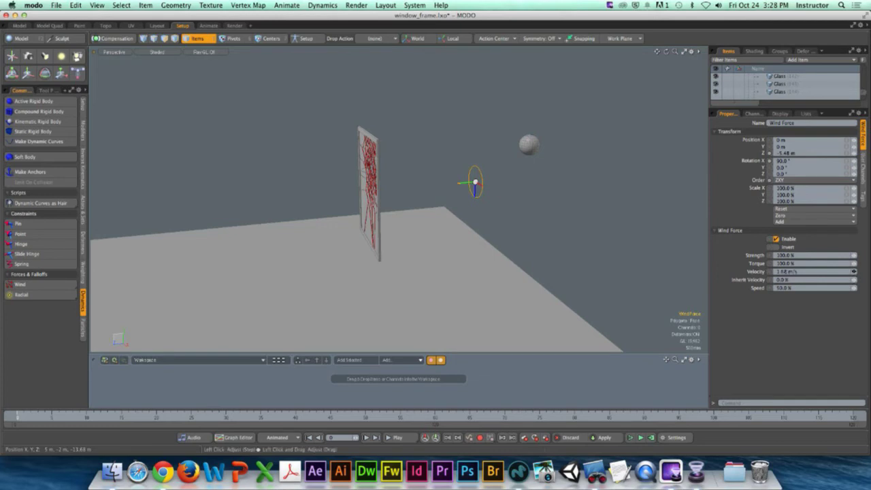
pyautogui.moveTo(854, 271); pyautogui.dragTo(861, 271)
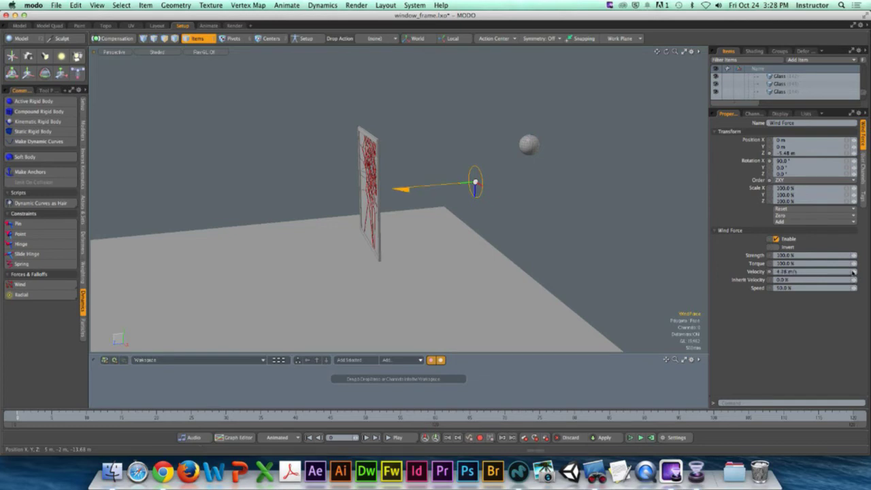
pyautogui.click(630, 437)
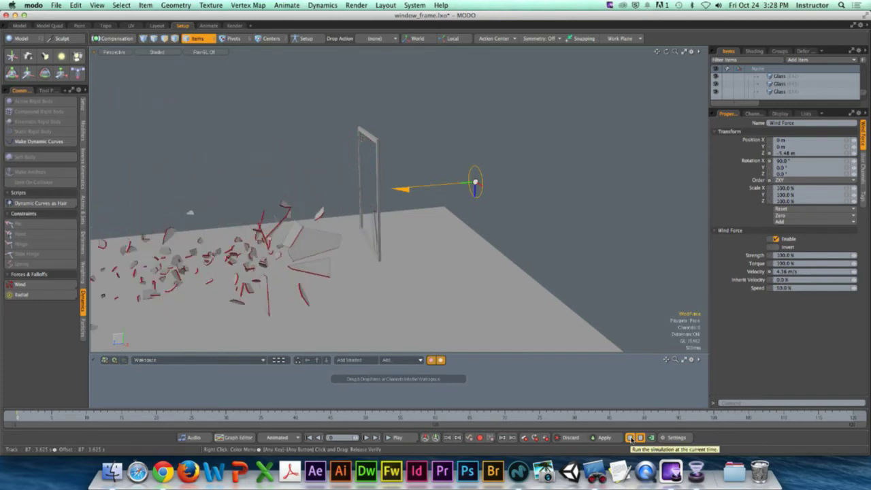
pyautogui.click(631, 438)
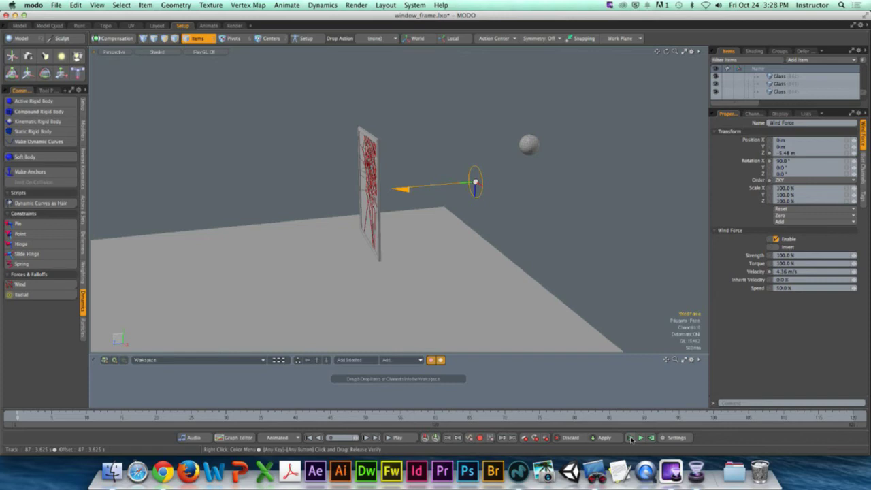
pyautogui.click(631, 439)
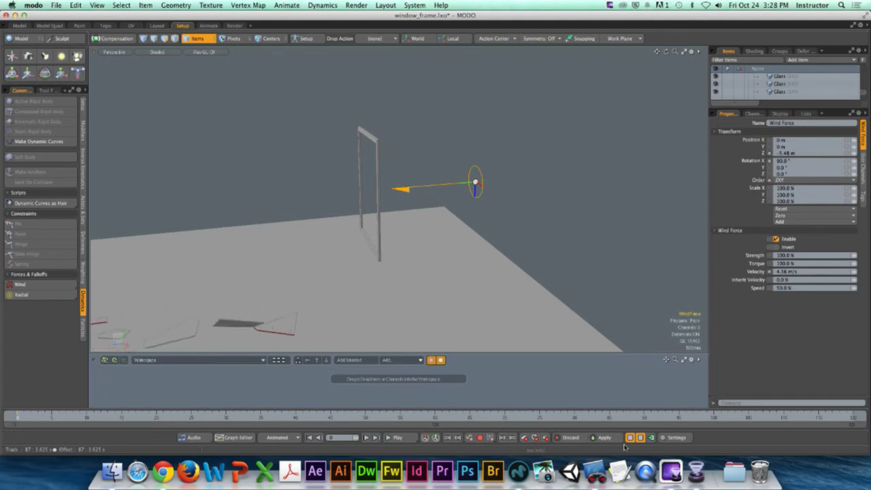
pyautogui.scroll(-6, 421, 279)
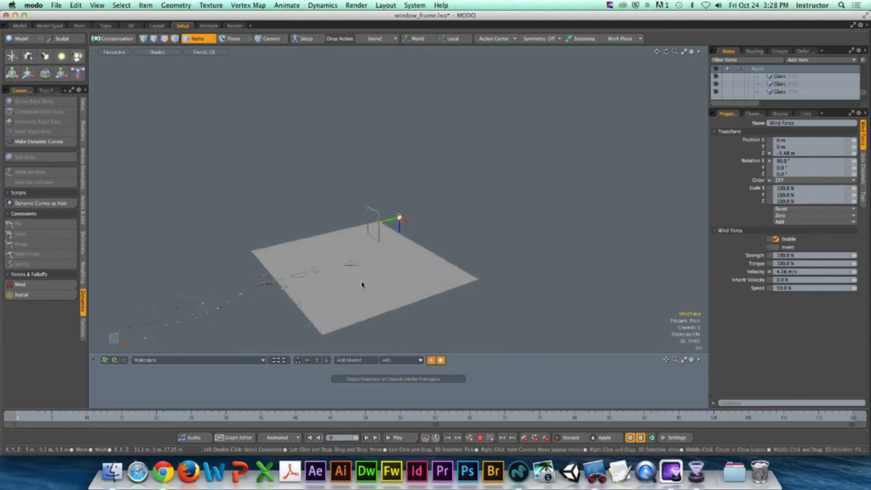
pyautogui.click(640, 439)
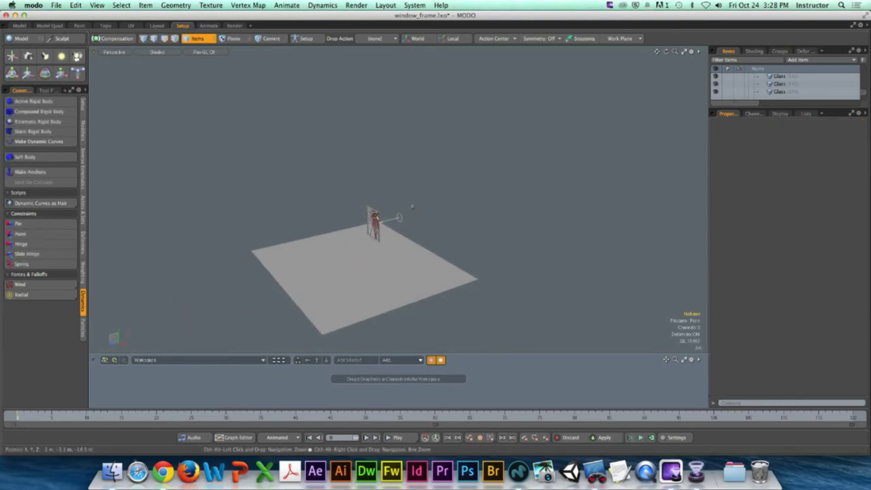
# Step: Compute the simulation from start time 0 to end time 120 with a preroll of 0
pyautogui.scroll(5, 471, 221)
pyautogui.keyDown('alt'); pyautogui.moveTo(471, 221); pyautogui.dragTo(492, 216); pyautogui.keyUp('alt')
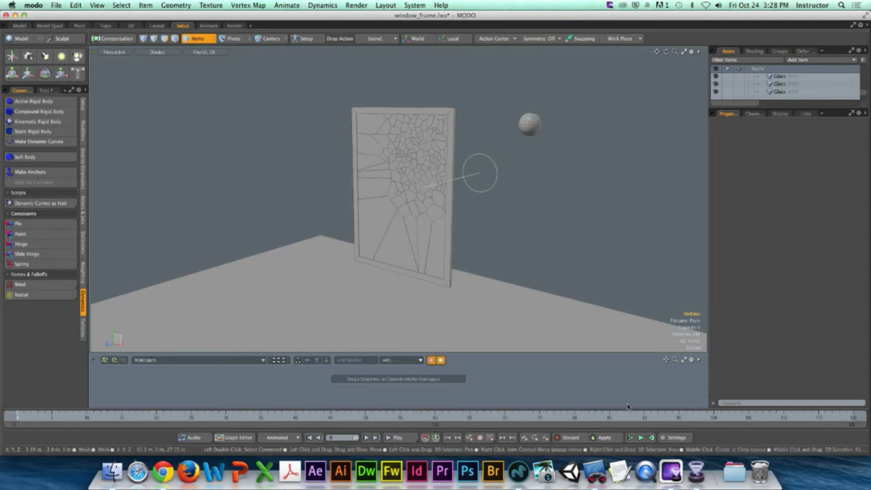
pyautogui.click(651, 437)
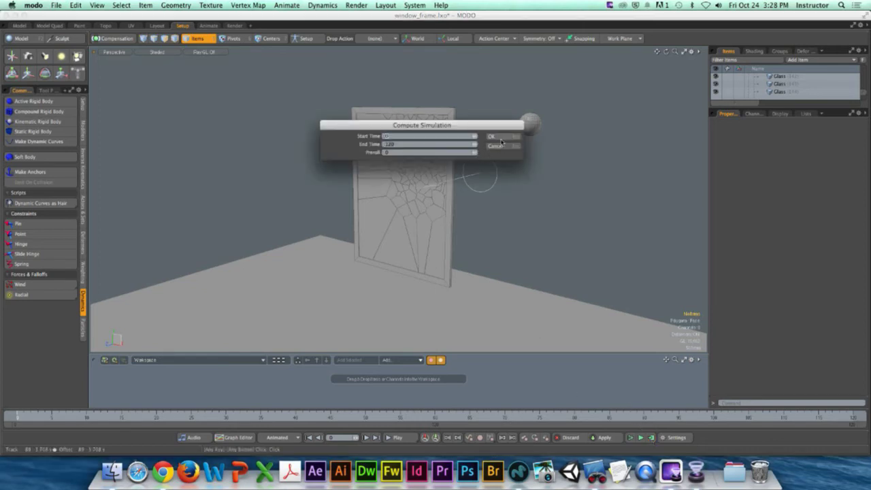
pyautogui.click(496, 137)
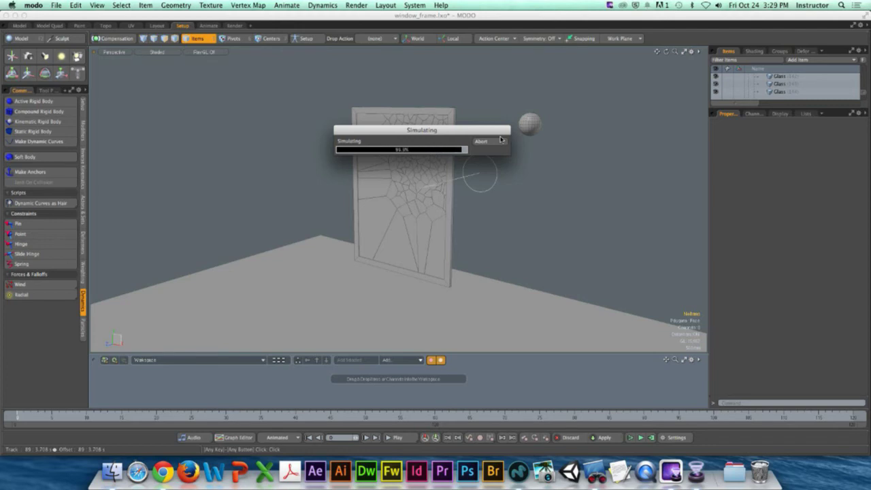
pyautogui.click(501, 140)
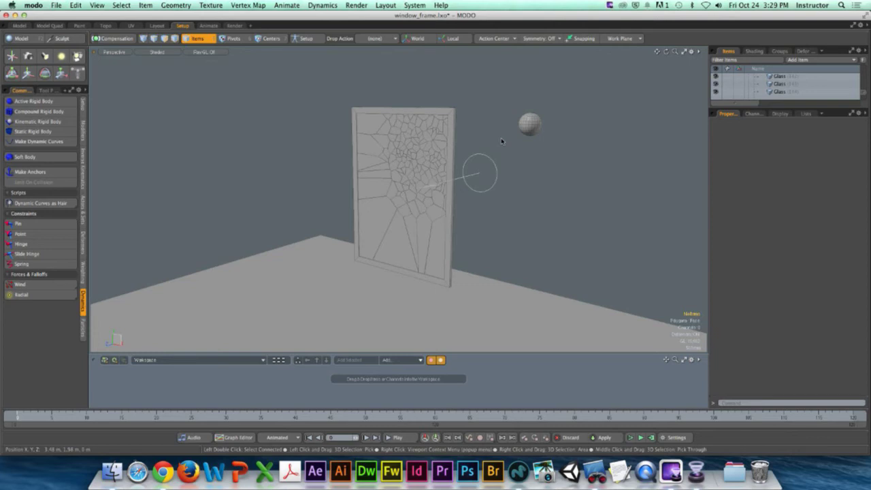
# Step: Split the 3D viewport into two side-by-side views
pyautogui.keyDown('alt'); pyautogui.moveTo(490, 138); pyautogui.dragTo(197, 87); pyautogui.keyUp('alt')
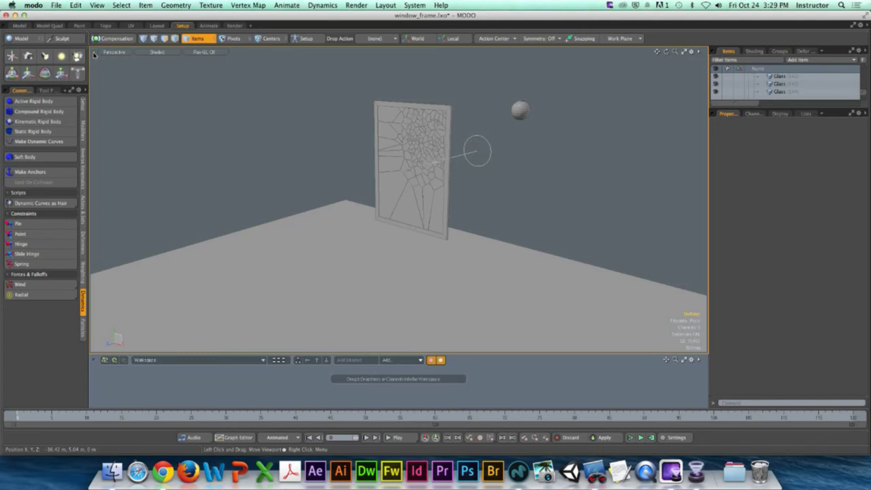
pyautogui.click(94, 54)
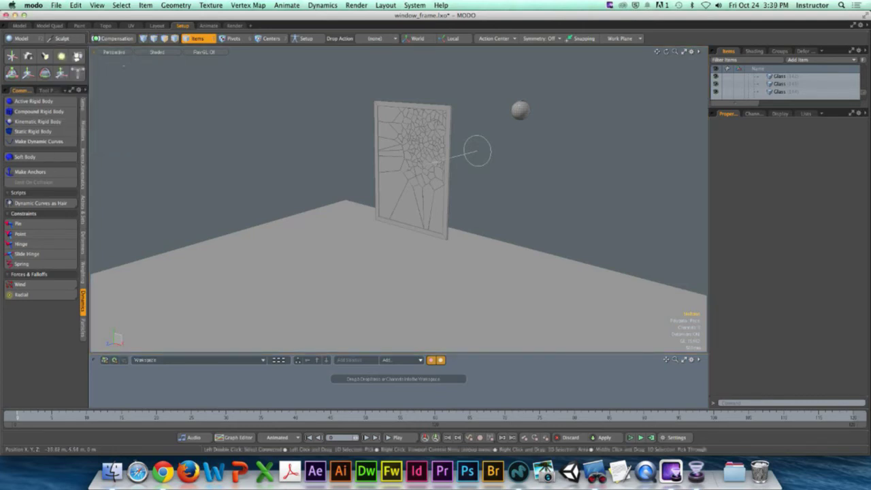
pyautogui.click(95, 56)
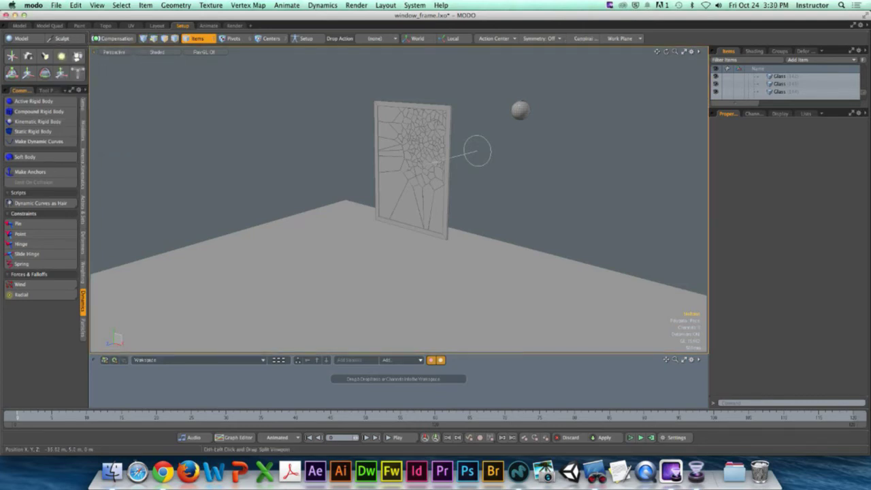
pyautogui.keyDown('ctrl'); pyautogui.moveTo(94, 55); pyautogui.dragTo(123, 77); pyautogui.keyUp('ctrl')
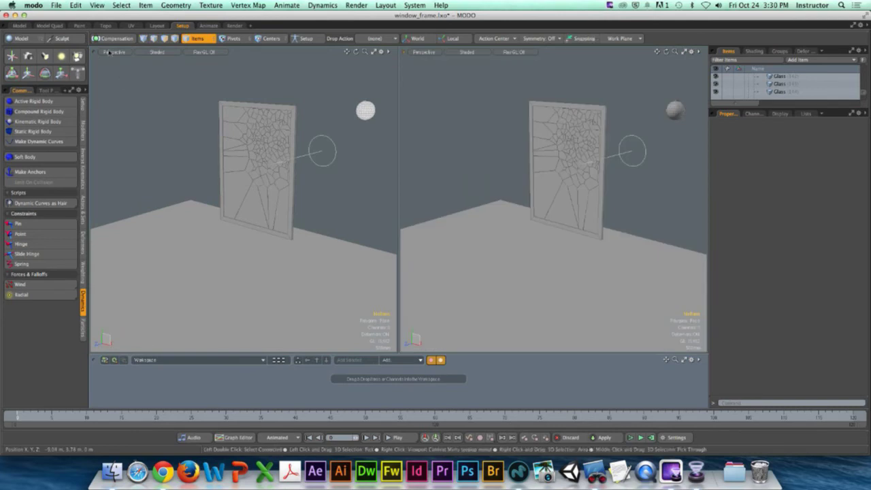
# Step: Switch the second viewport to the Camera view, framed closely on the glass pane, and move the timeline to frame 8
pyautogui.keyDown('alt'); pyautogui.moveTo(415, 95); pyautogui.dragTo(448, 98); pyautogui.keyUp('alt')
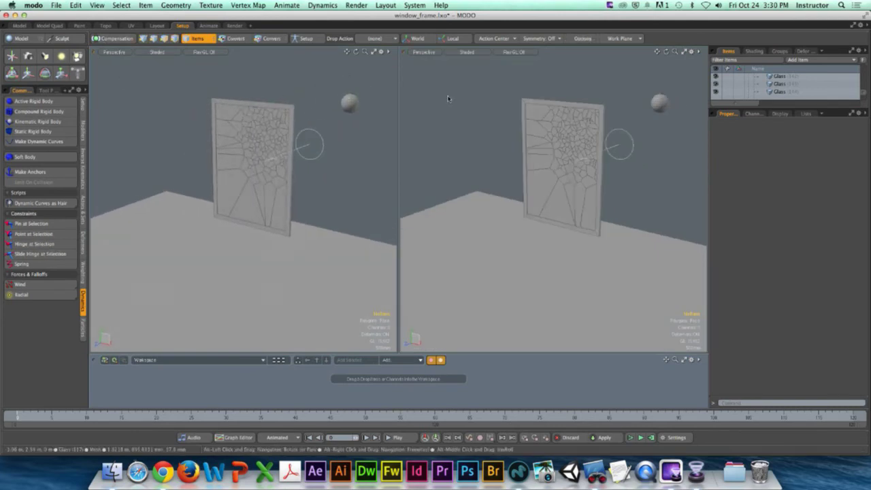
pyautogui.click(423, 52)
pyautogui.moveTo(427, 60)
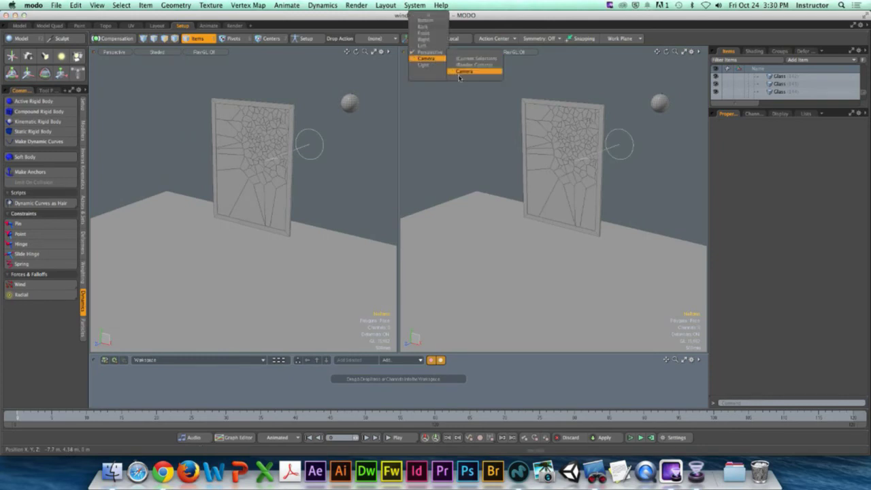
pyautogui.click(463, 72)
pyautogui.keyDown('ctrl'); pyautogui.keyDown('alt'); pyautogui.moveTo(533, 151); pyautogui.dragTo(608, 185); pyautogui.keyUp('alt'); pyautogui.keyUp('ctrl')
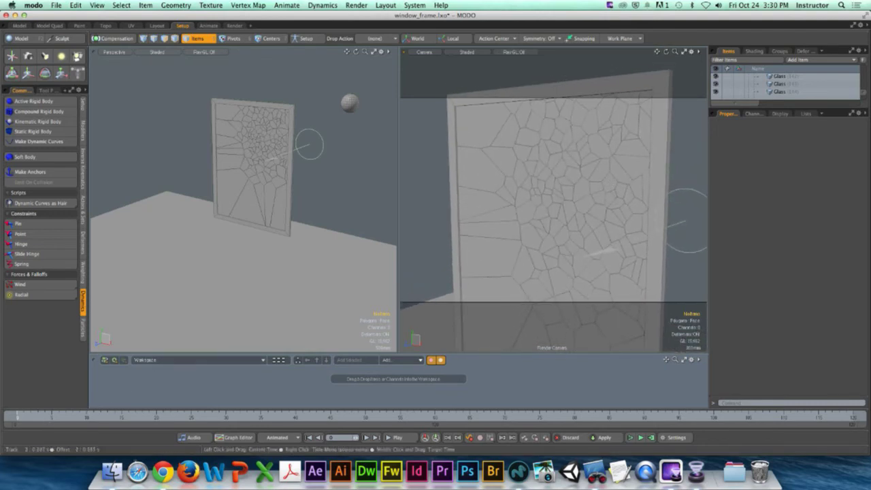
pyautogui.moveTo(48, 417); pyautogui.dragTo(72, 415)
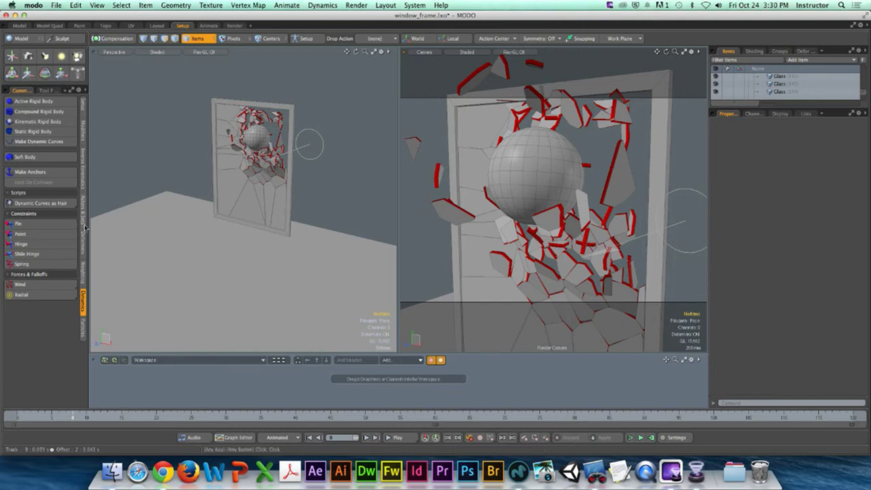
# Step: Collapse the Glass_shards group in the item list and select the dynamics solver to show its properties
pyautogui.moveTo(808, 106); pyautogui.dragTo(808, 239)
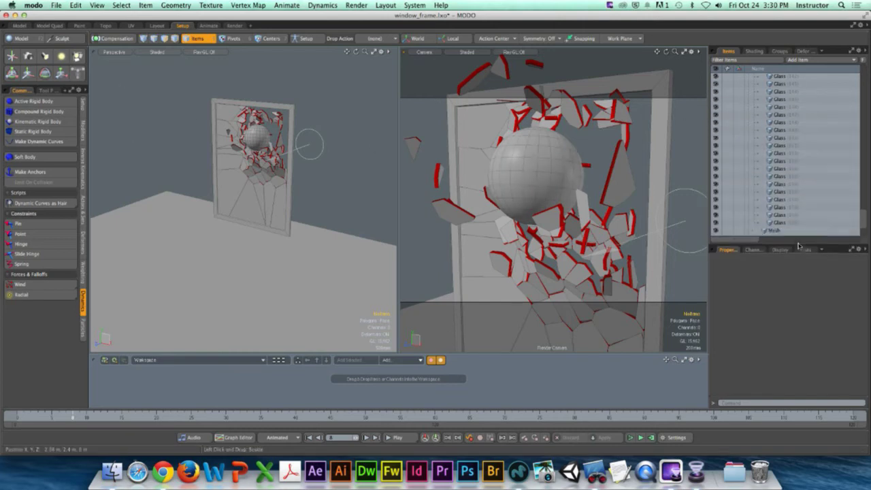
pyautogui.moveTo(854, 215); pyautogui.dragTo(855, 119)
pyautogui.scroll(5, 794, 92)
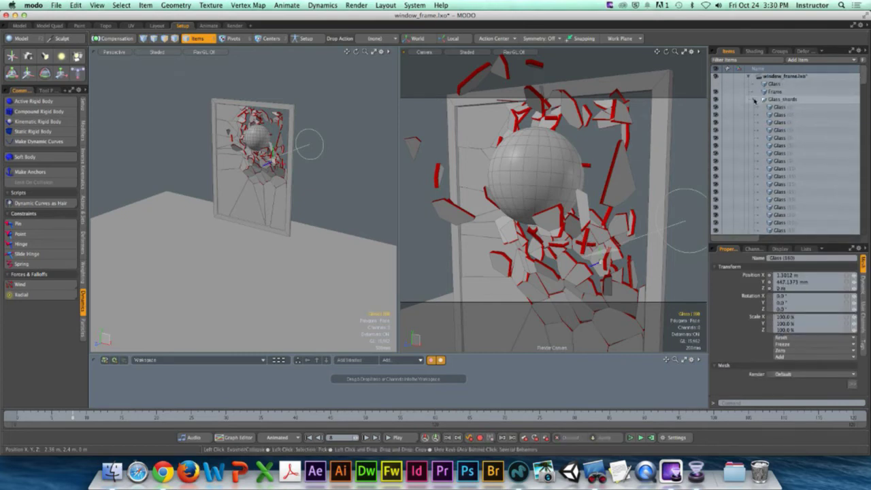
pyautogui.click(753, 99)
pyautogui.click(774, 138)
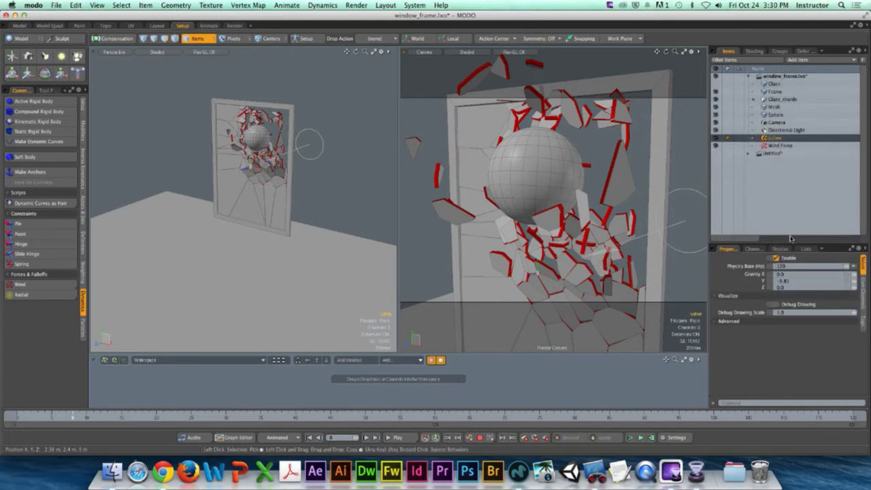
pyautogui.moveTo(791, 247); pyautogui.dragTo(791, 140)
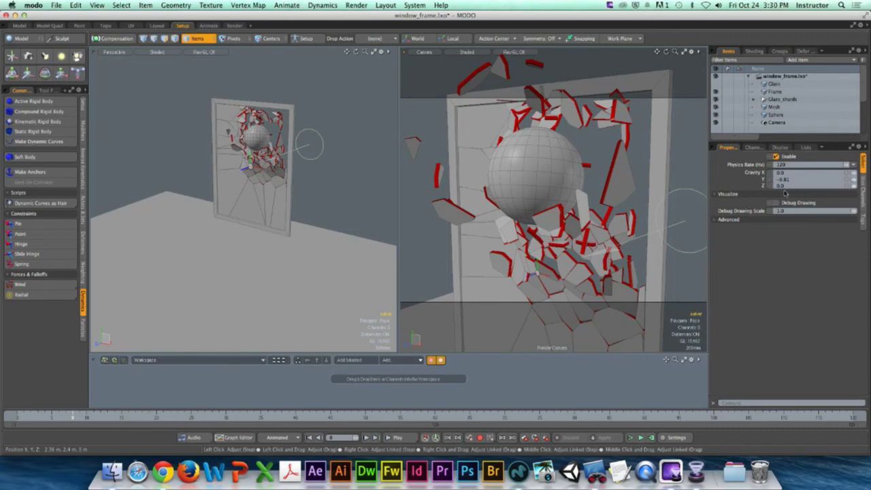
# Step: Expand the solver's Advanced properties and key its Time Scale at 100% on frame 6
pyautogui.click(745, 222)
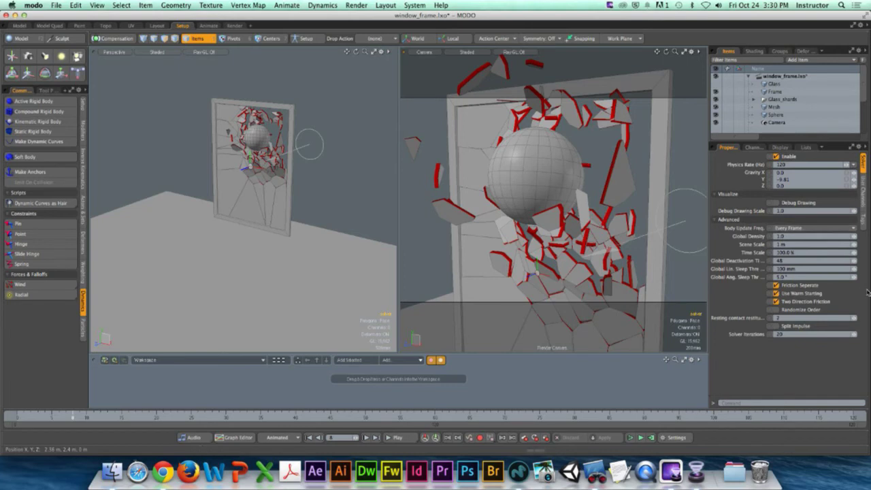
pyautogui.click(798, 252)
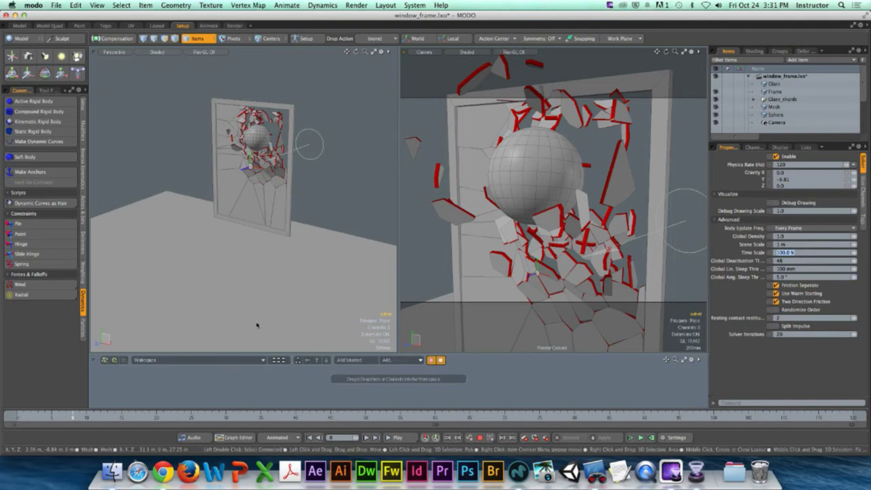
pyautogui.moveTo(74, 418)
pyautogui.mouseDown()
pyautogui.moveTo(101, 416)
pyautogui.moveTo(58, 416)
pyautogui.mouseUp()
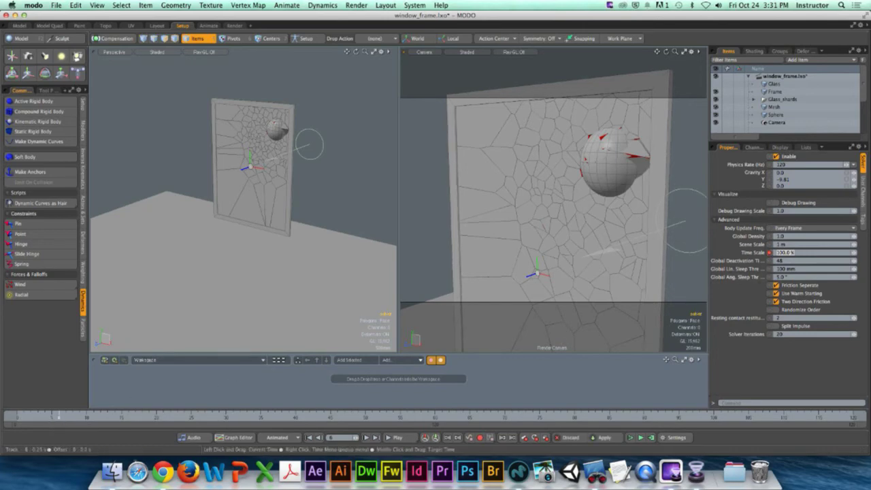
# Step: Key the solver's Time Scale at 0% on frame 15
pyautogui.click(121, 417)
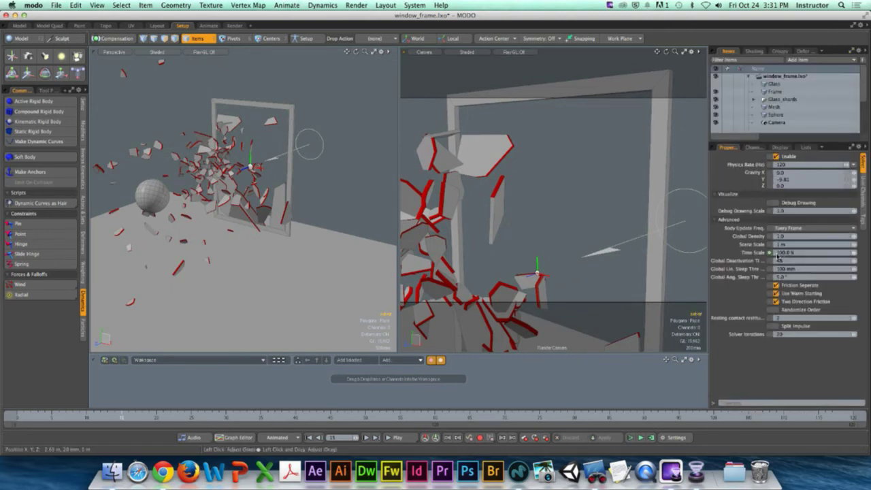
pyautogui.click(782, 252)
pyautogui.write('0')
pyautogui.press('Return')
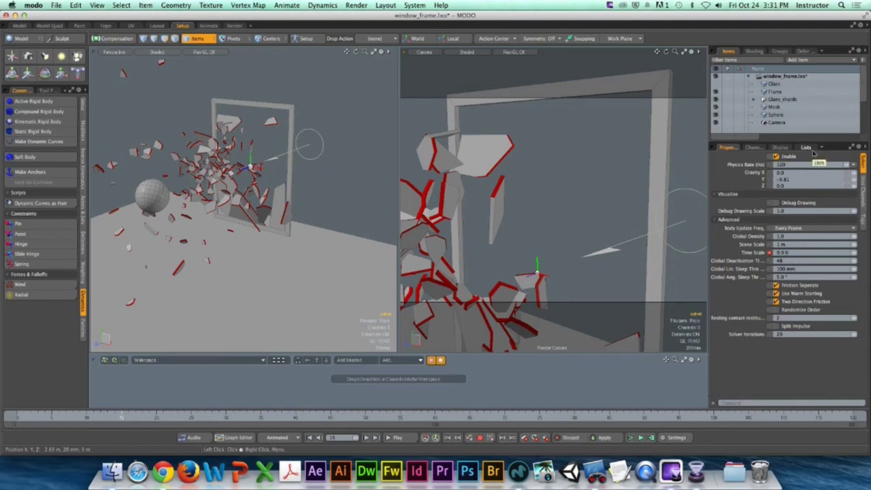
# Step: Enlarge the solver properties area, show the Time Scale channel's keys on the timeline, and scrub through frames 8 to 15 to check its changing value
pyautogui.click(129, 416)
pyautogui.moveTo(121, 416)
pyautogui.mouseDown()
pyautogui.moveTo(20, 416)
pyautogui.moveTo(225, 417)
pyautogui.moveTo(37, 417)
pyautogui.moveTo(101, 416)
pyautogui.moveTo(37, 416)
pyautogui.moveTo(72, 416)
pyautogui.mouseUp()
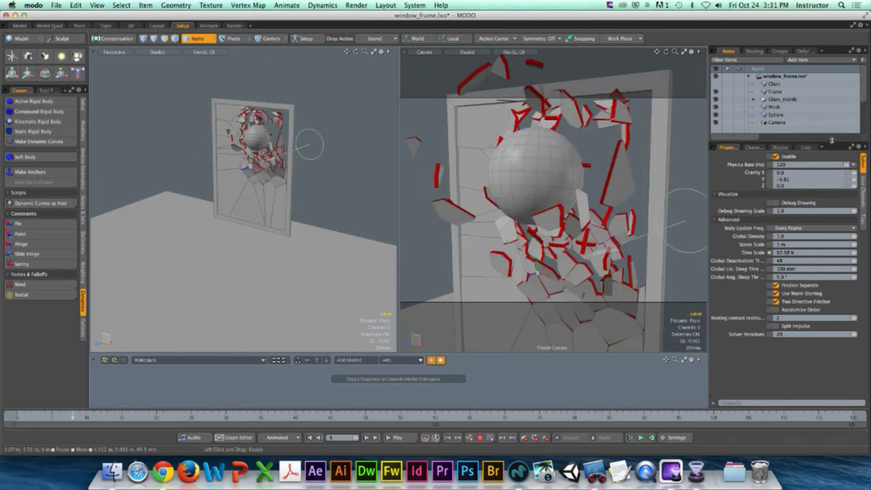
pyautogui.moveTo(831, 140); pyautogui.dragTo(834, 107)
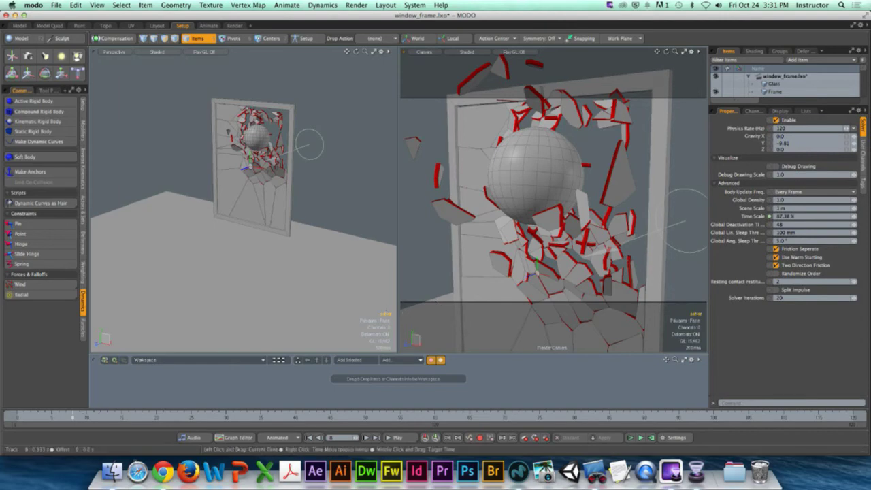
pyautogui.moveTo(80, 417)
pyautogui.mouseDown()
pyautogui.moveTo(107, 416)
pyautogui.moveTo(87, 417)
pyautogui.mouseUp()
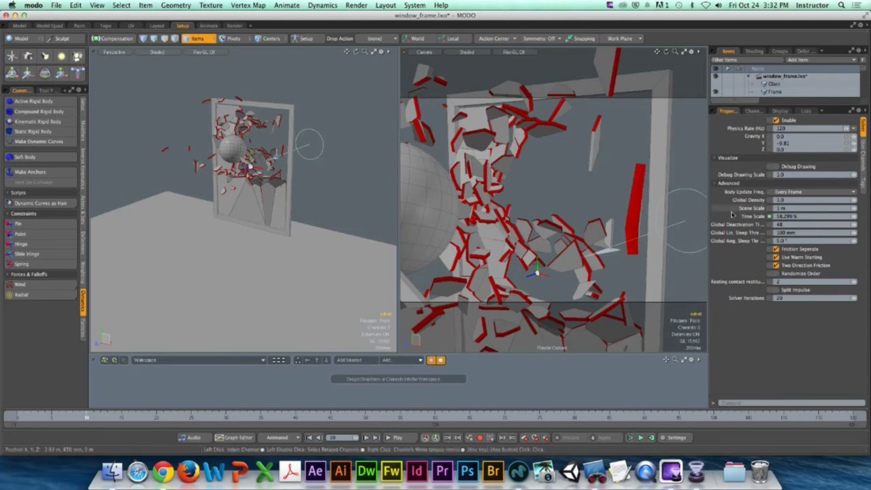
pyautogui.click(770, 216)
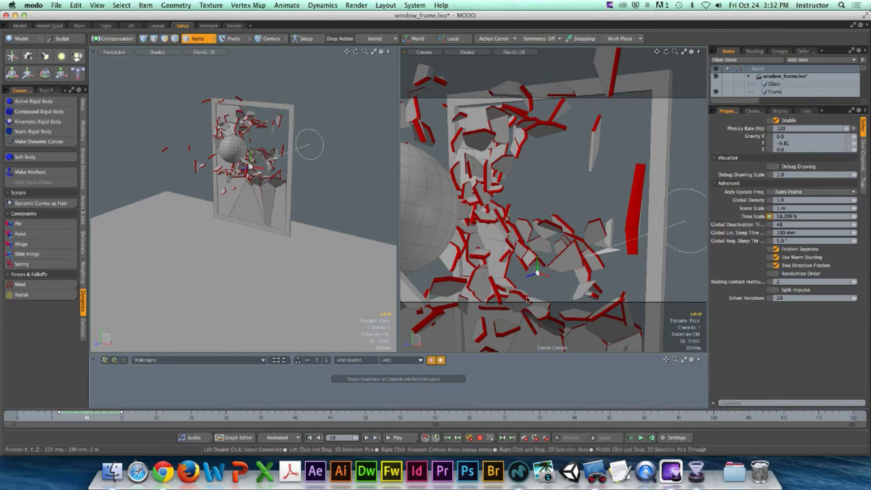
pyautogui.click(90, 418)
pyautogui.moveTo(90, 417); pyautogui.dragTo(117, 418)
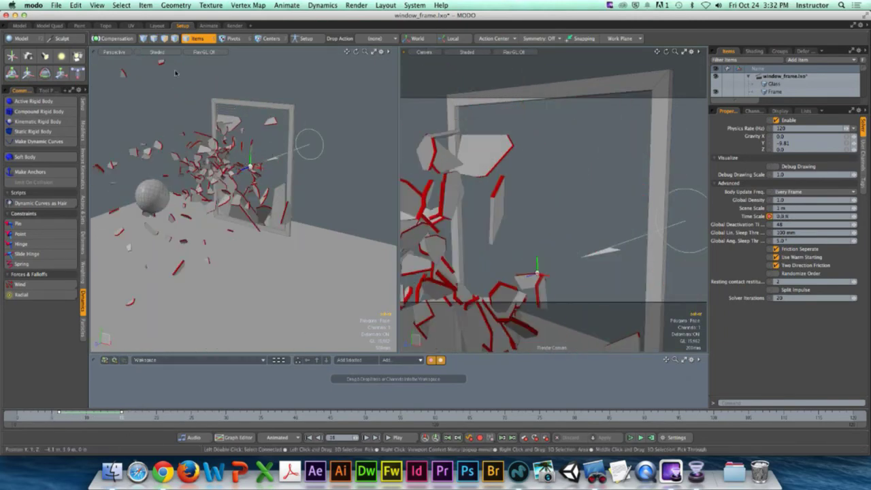
# Step: Check the shattered glass in the Render layout, return to the Setup layout, and expand the solver's Visualize and Advanced properties
pyautogui.click(235, 25)
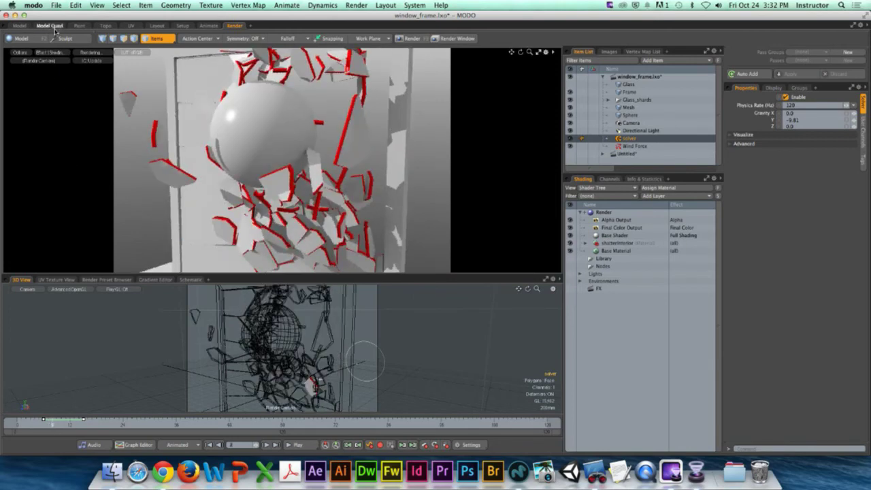
pyautogui.click(176, 27)
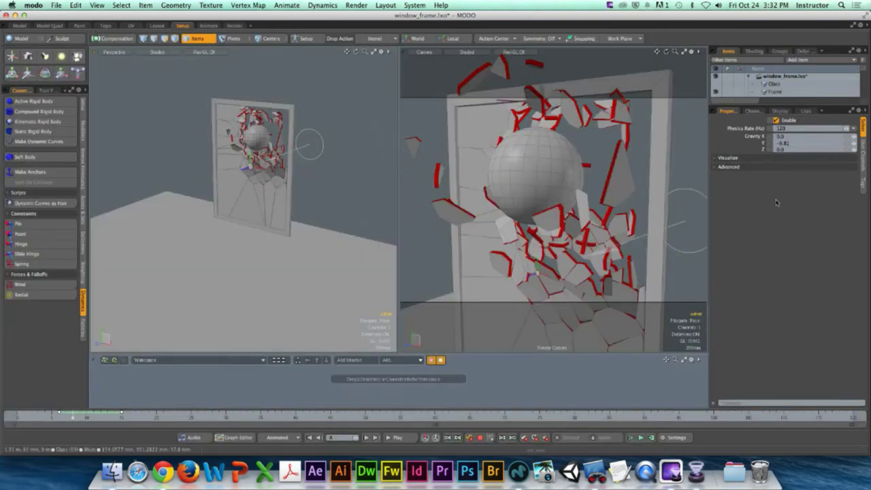
pyautogui.click(773, 167)
pyautogui.click(772, 157)
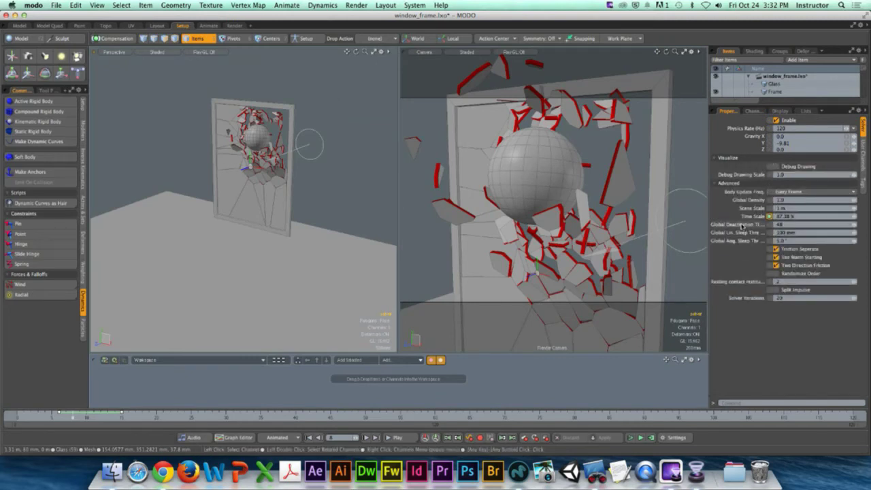
pyautogui.click(776, 167)
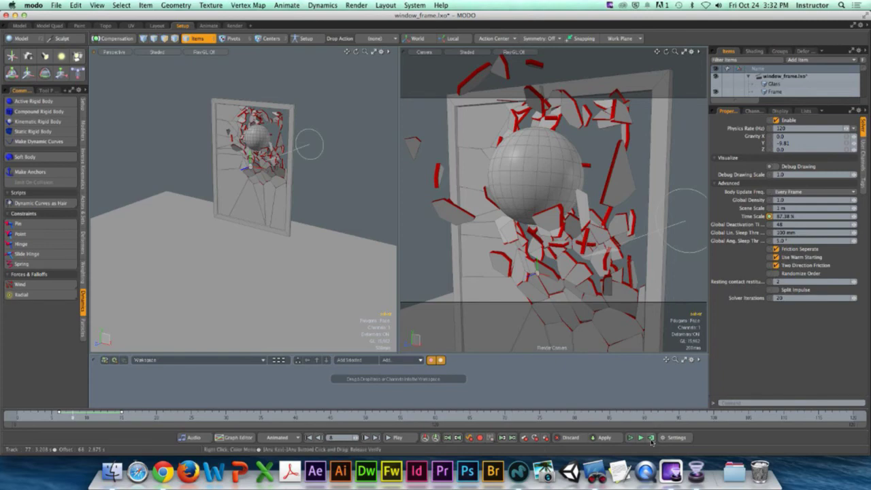
# Step: Scrub back to frame 0 and run two trial simulations of the break, stopping each one
pyautogui.click(122, 417)
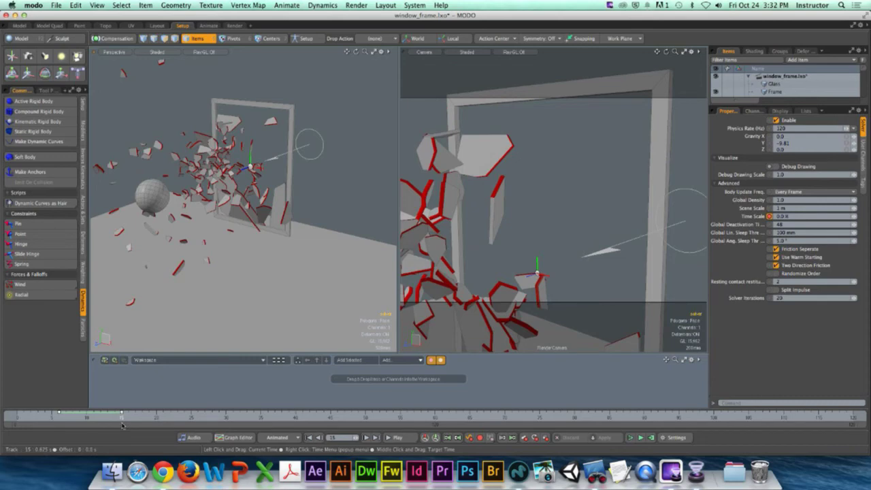
pyautogui.moveTo(123, 426); pyautogui.dragTo(110, 411)
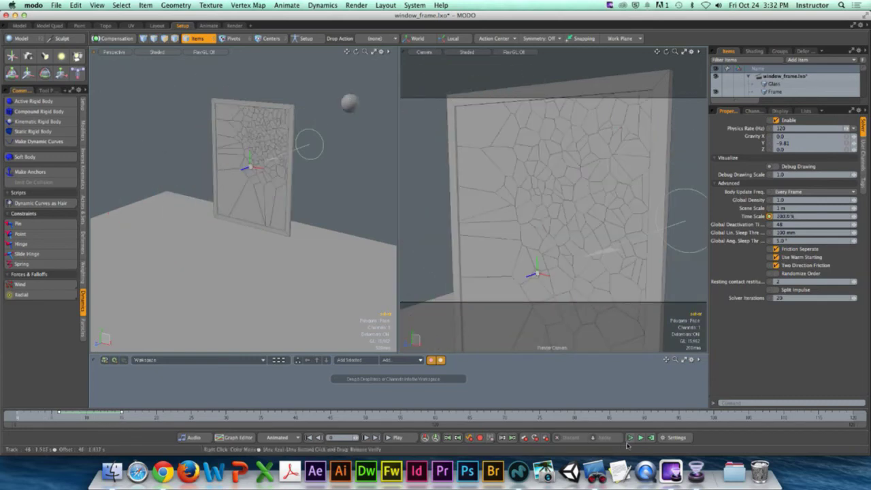
pyautogui.click(630, 439)
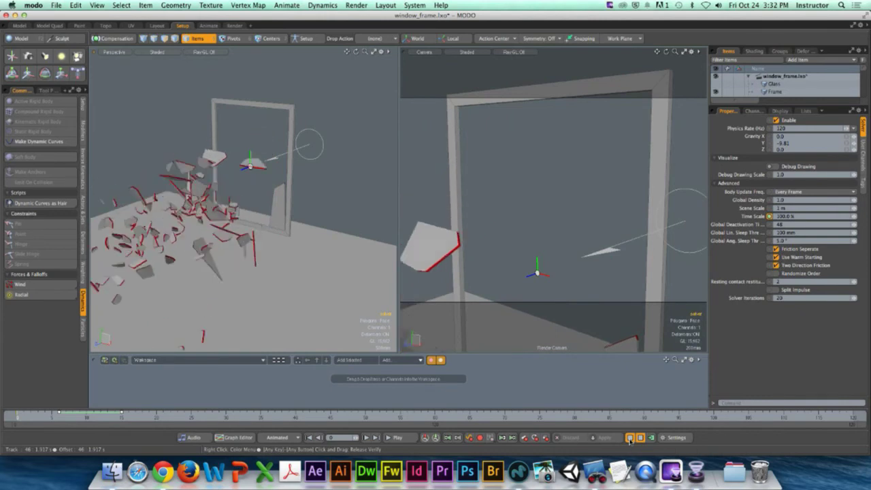
pyautogui.click(630, 439)
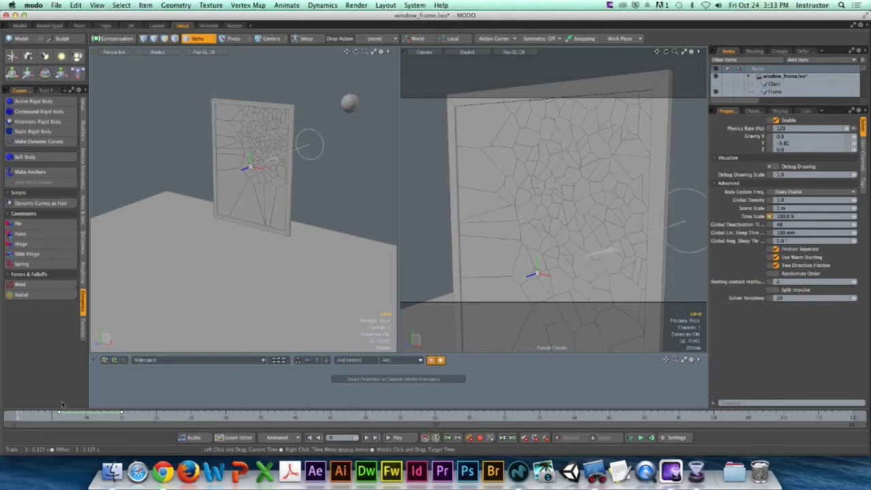
pyautogui.click(640, 438)
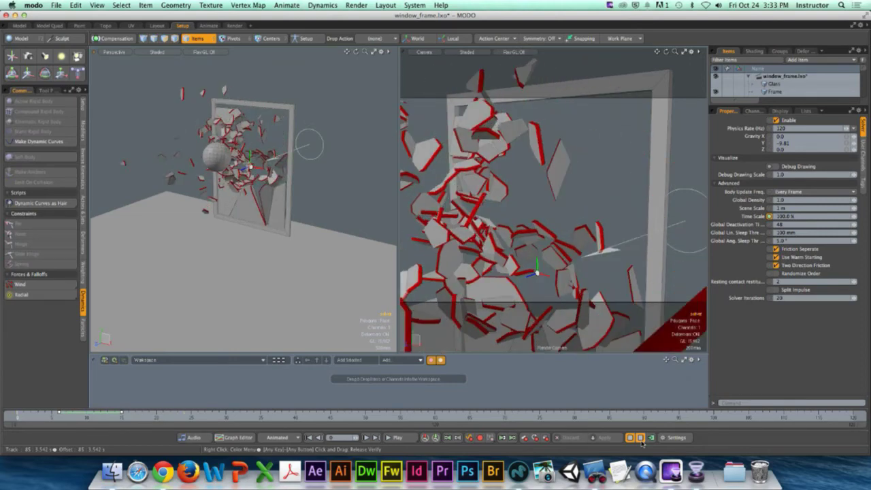
pyautogui.click(640, 437)
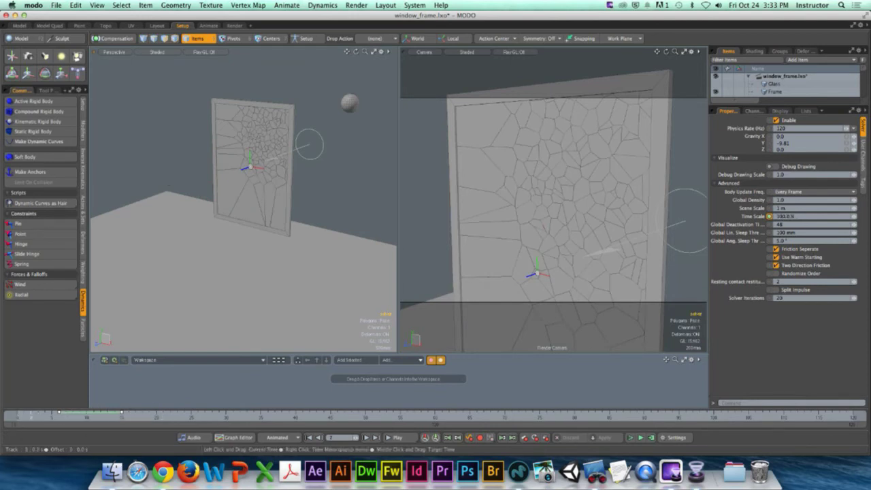
# Step: Compute the simulation from 0 to 120 with a preroll of 0 and inspect the frozen shards at frame 15 from the front
pyautogui.click(651, 438)
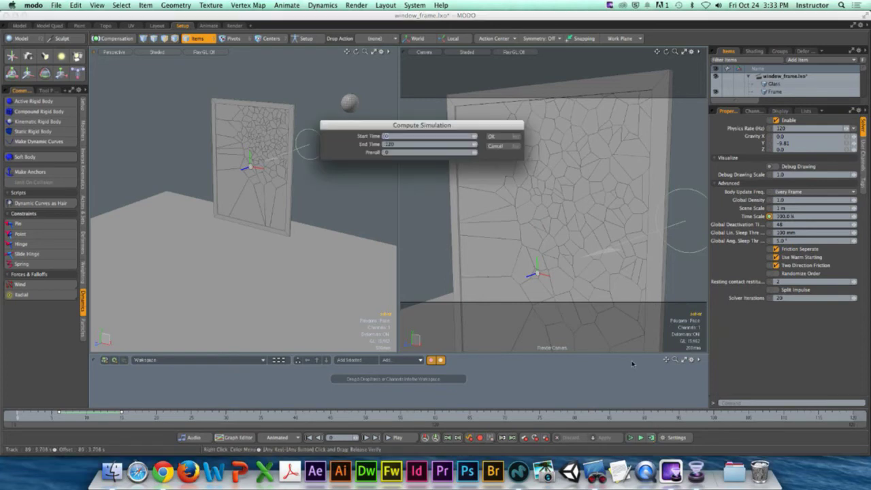
pyautogui.click(494, 138)
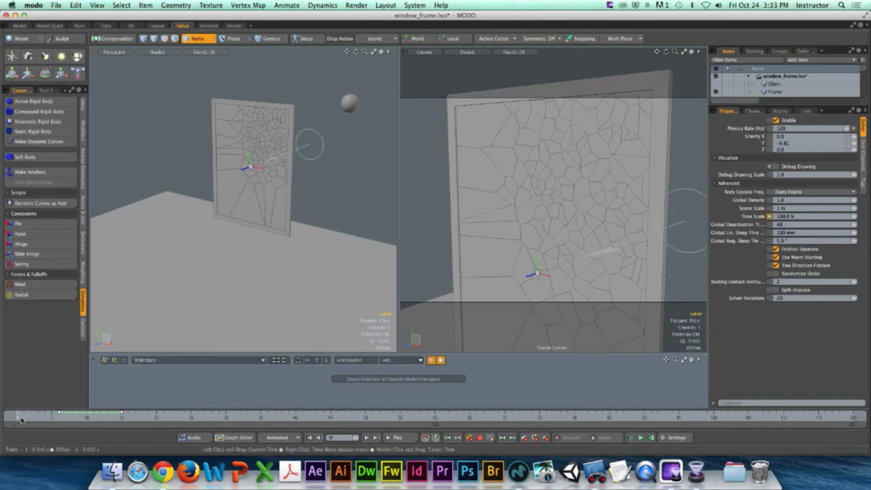
pyautogui.moveTo(21, 420); pyautogui.dragTo(121, 417)
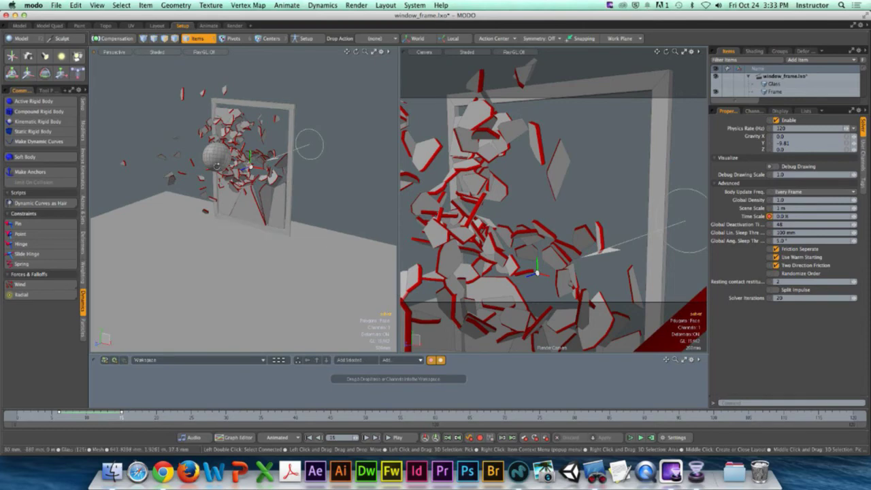
pyautogui.keyDown('alt'); pyautogui.moveTo(216, 165); pyautogui.dragTo(340, 161); pyautogui.keyUp('alt')
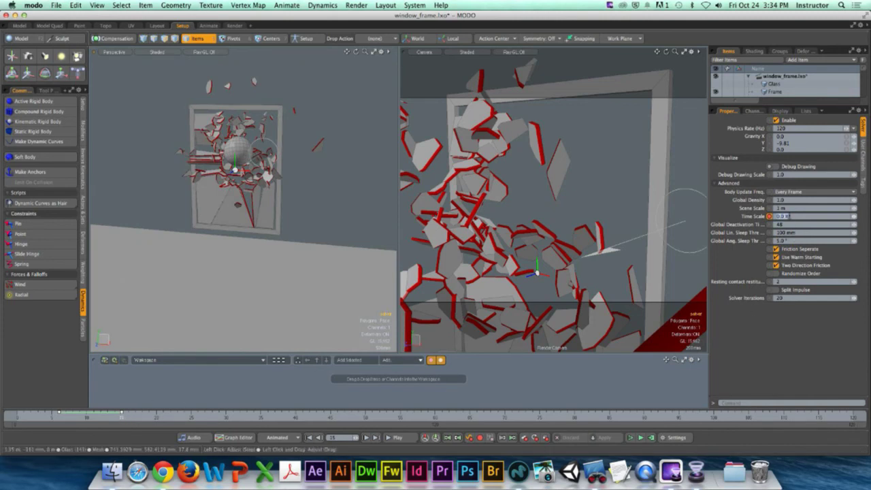
# Step: Set the solver's Time Scale key on frame 15 to 5%
pyautogui.press('Return')
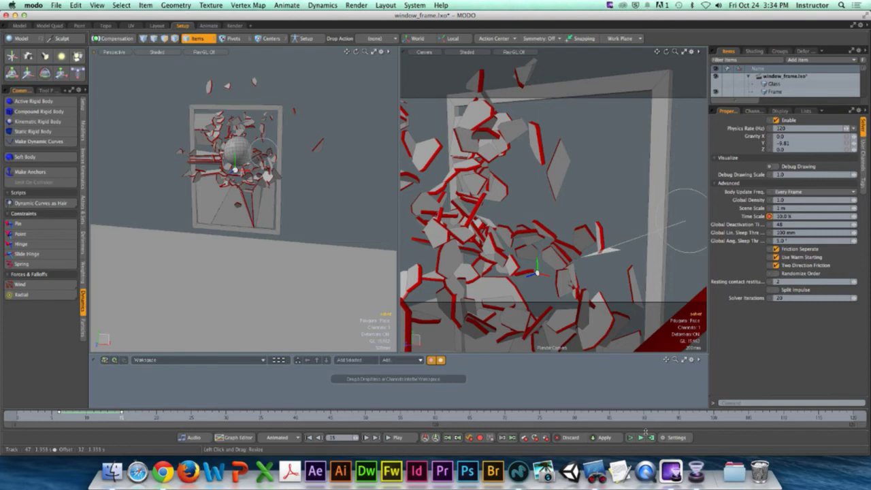
pyautogui.click(795, 216)
pyautogui.write('1')
pyautogui.press('Return')
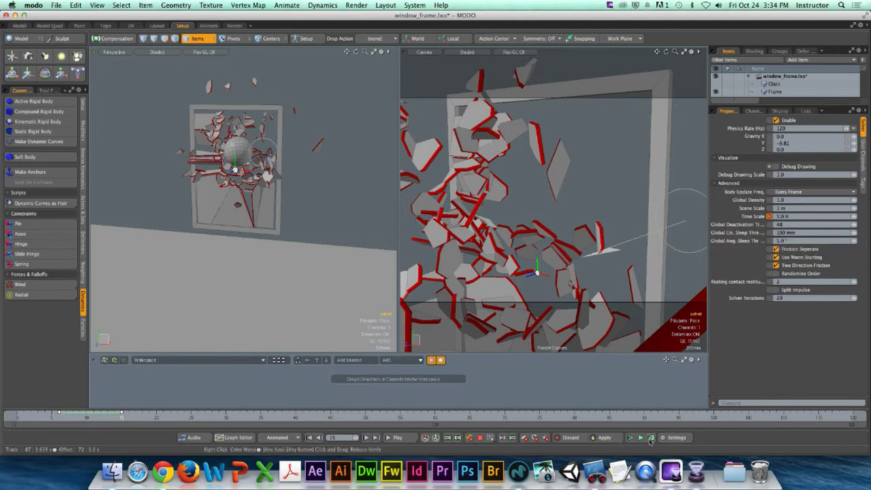
# Step: Recompute the simulation from 0 to 120 with a preroll of 0 and play back the slow-motion break
pyautogui.click(651, 438)
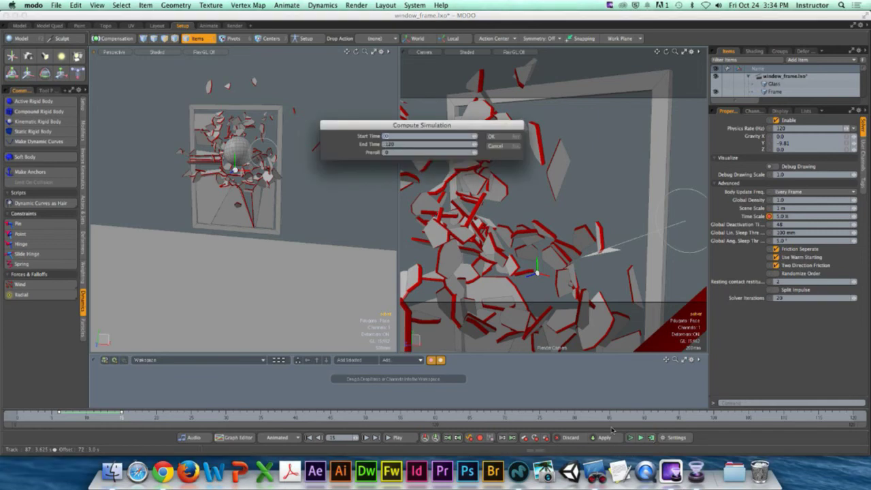
pyautogui.click(511, 138)
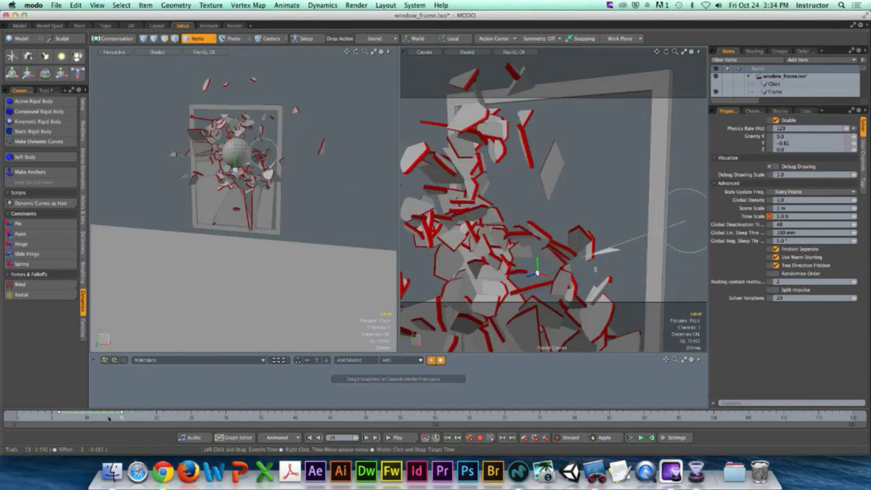
pyautogui.click(397, 439)
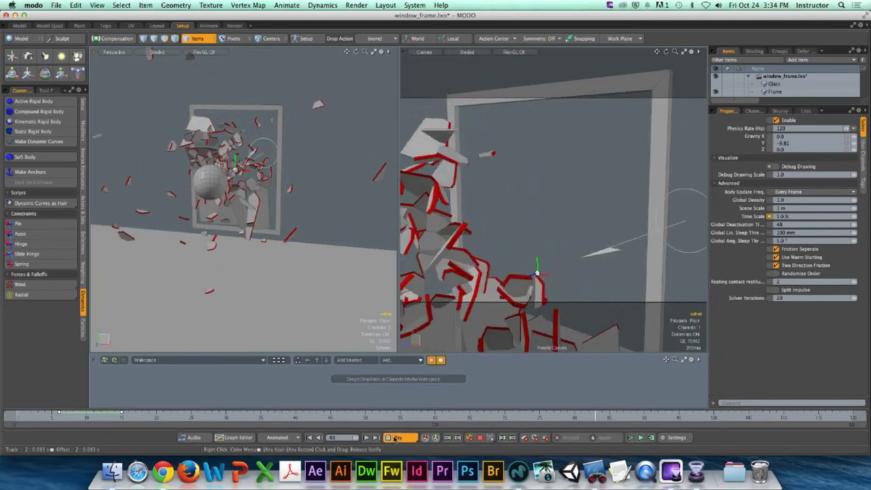
pyautogui.click(397, 439)
# Step: Orbit the Camera view to see the shards flying out from the side of the frame, and move the timeline to frame 12
pyautogui.keyDown('alt'); pyautogui.moveTo(490, 264); pyautogui.dragTo(706, 213); pyautogui.keyUp('alt')
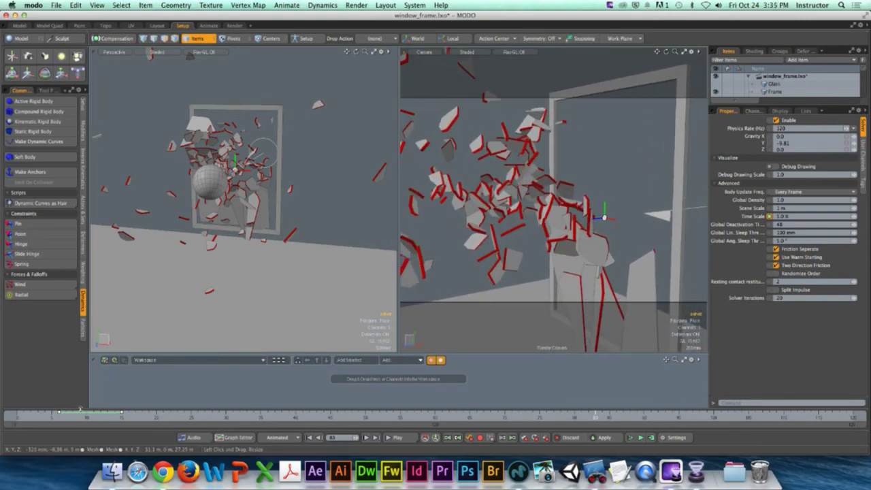
pyautogui.click(73, 416)
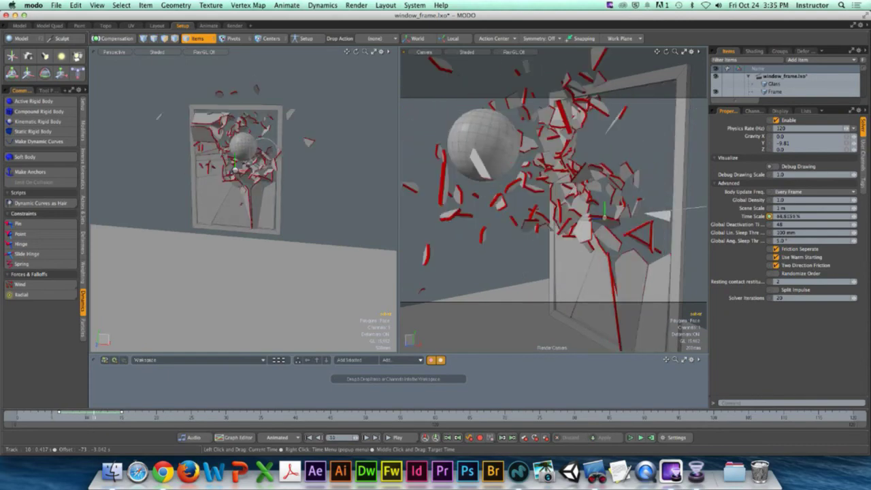
pyautogui.scroll(-5, 198, 165)
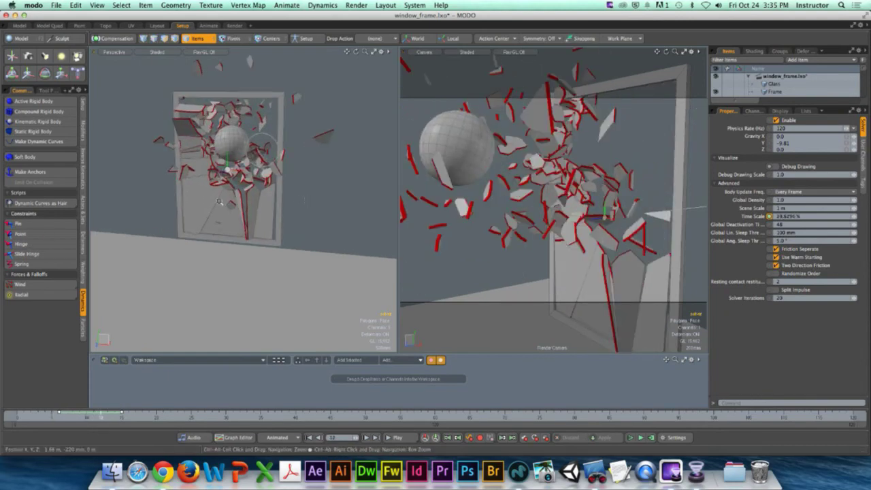
# Step: Turn on Show Cameras for the Perspective view and select the camera from above the ground plane
pyautogui.keyDown('alt'); pyautogui.moveTo(231, 197); pyautogui.dragTo(271, 224); pyautogui.keyUp('alt')
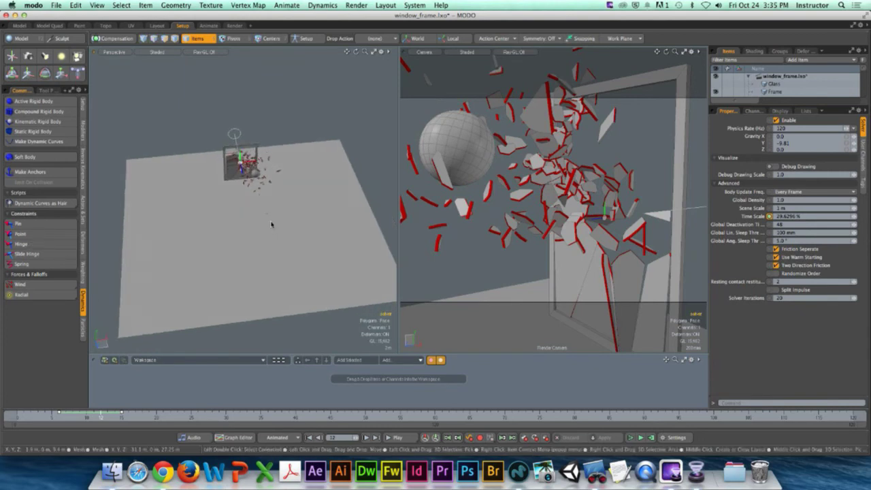
pyautogui.press('o')
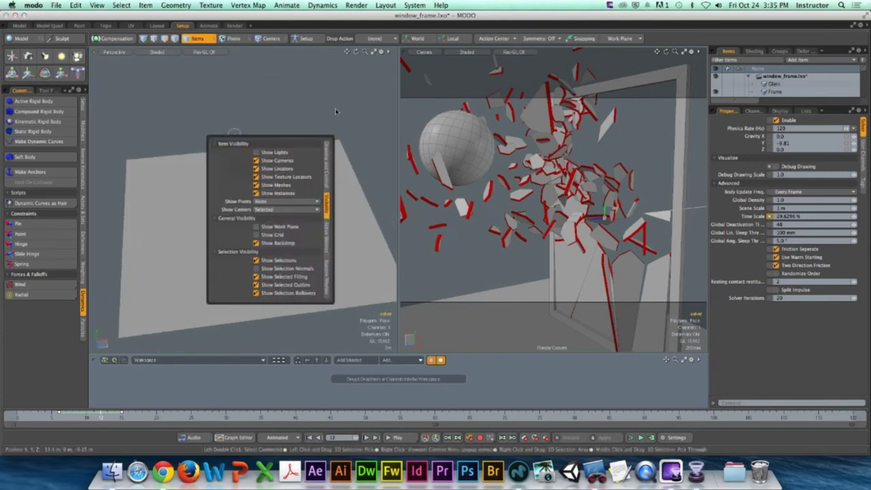
pyautogui.keyDown('alt'); pyautogui.moveTo(302, 179); pyautogui.dragTo(236, 207); pyautogui.keyUp('alt')
pyautogui.click(305, 183)
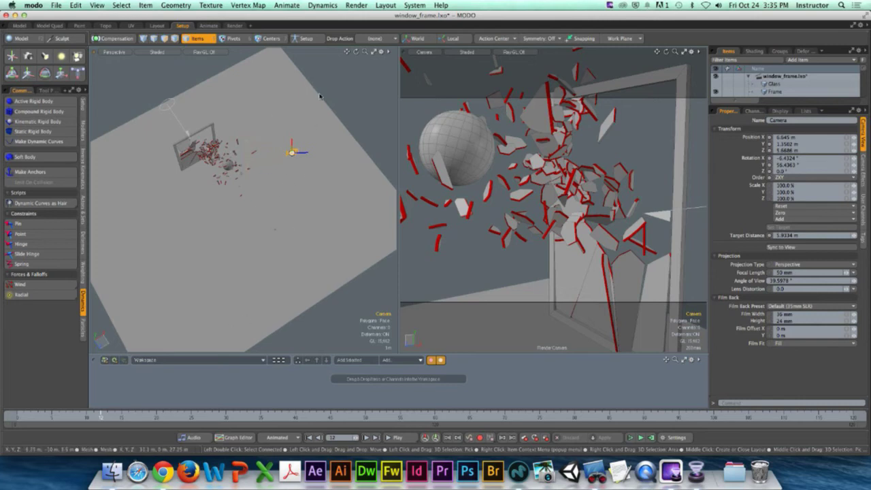
# Step: Switch to the Animate layout, fit the scene in the Perspective view and turn on Show Cameras
pyautogui.click(208, 26)
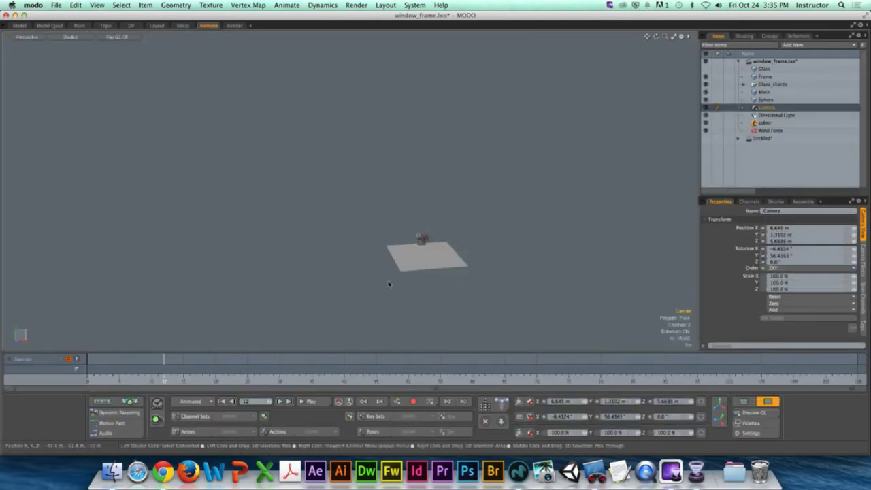
pyautogui.press('a')
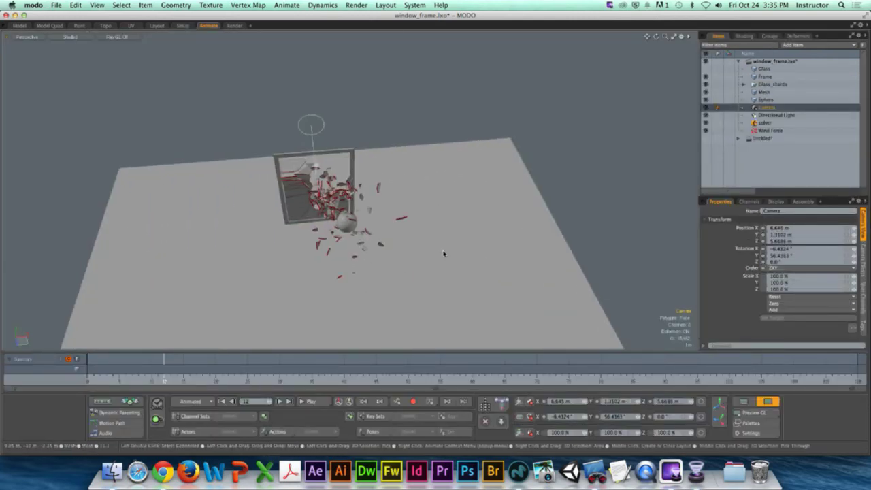
pyautogui.press('o')
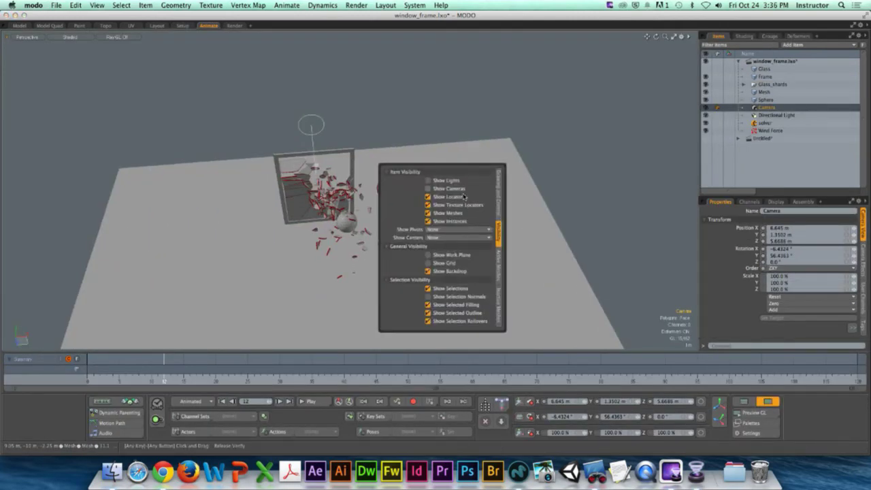
pyautogui.click(468, 237)
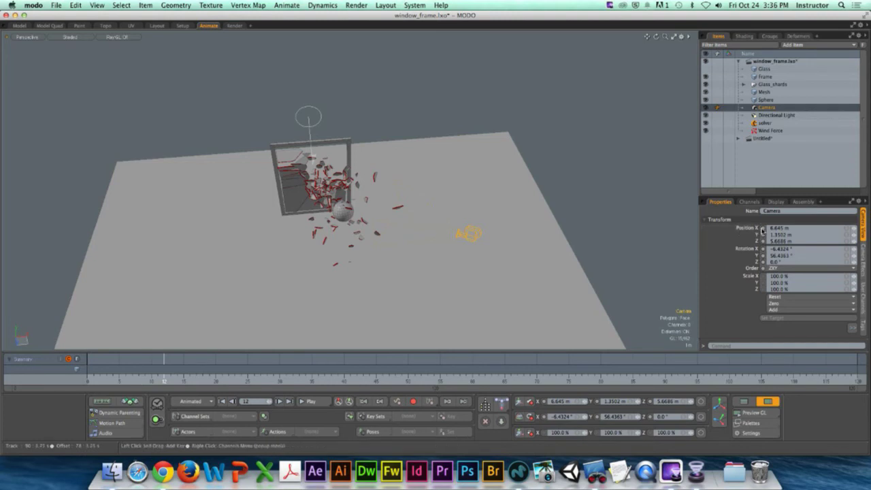
# Step: Key the camera's position and rotation at frame 12, and at frame 60 move it to X -1.855 m and turn it to about -33.6° in Y
pyautogui.click(760, 230)
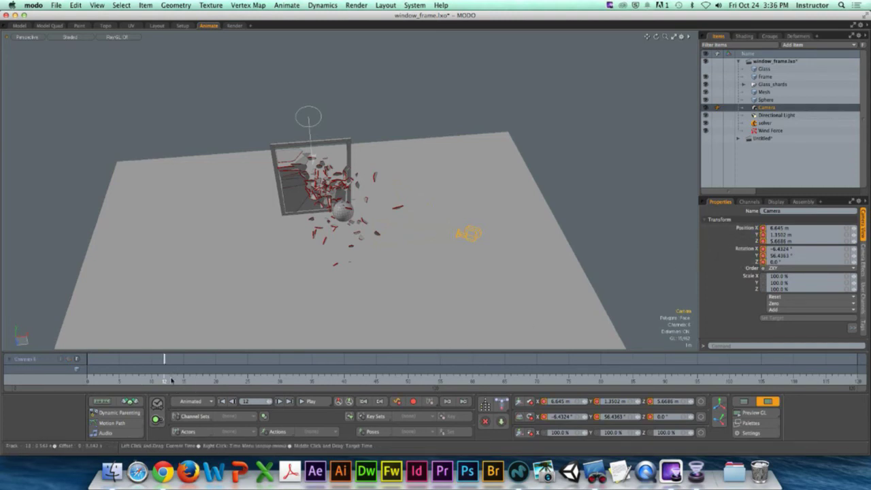
pyautogui.moveTo(171, 380); pyautogui.dragTo(473, 379)
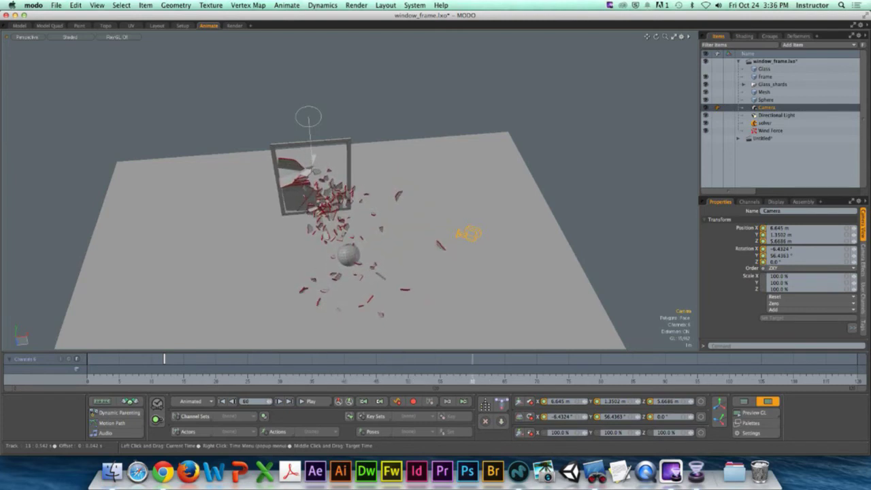
pyautogui.press('e')
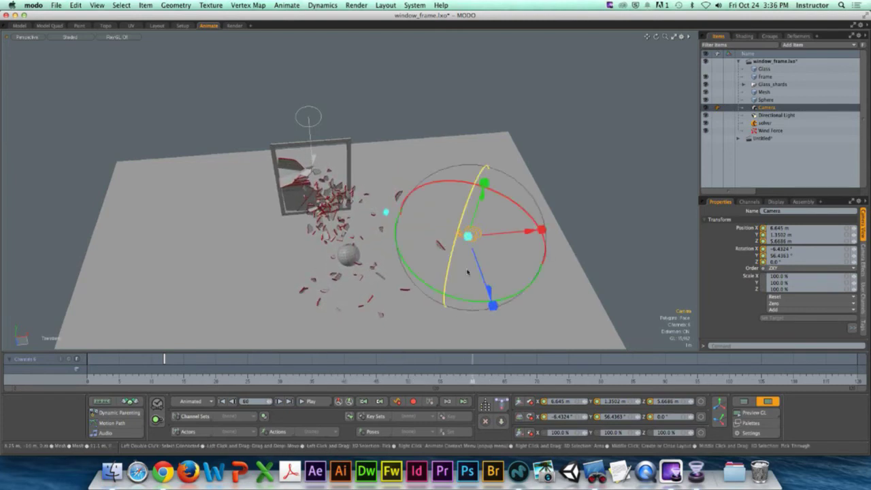
pyautogui.keyDown('alt'); pyautogui.moveTo(442, 276); pyautogui.dragTo(481, 287); pyautogui.keyUp('alt')
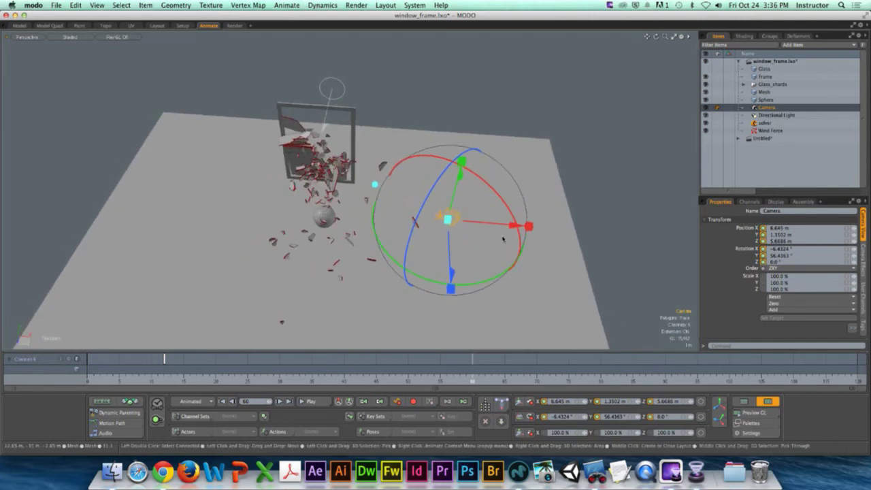
pyautogui.moveTo(522, 225); pyautogui.dragTo(331, 208)
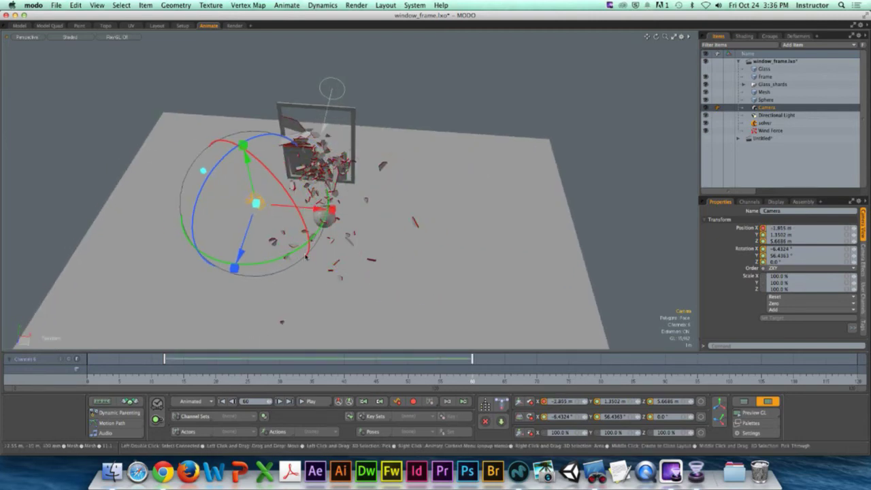
pyautogui.moveTo(296, 257); pyautogui.dragTo(190, 252)
# Step: Add a motion path to the camera and curve it by pulling the camera back to about 9 m in Z at frame 37
pyautogui.click(108, 424)
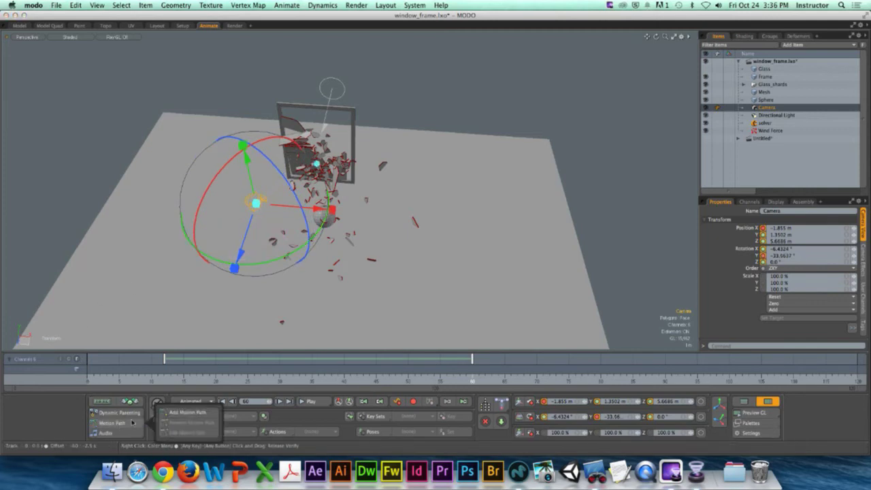
pyautogui.click(167, 413)
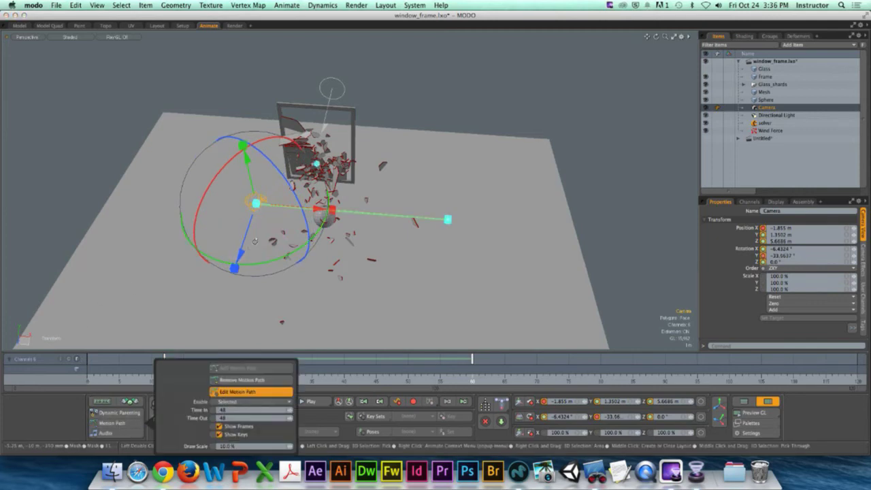
pyautogui.click(318, 379)
pyautogui.moveTo(318, 379); pyautogui.dragTo(332, 379)
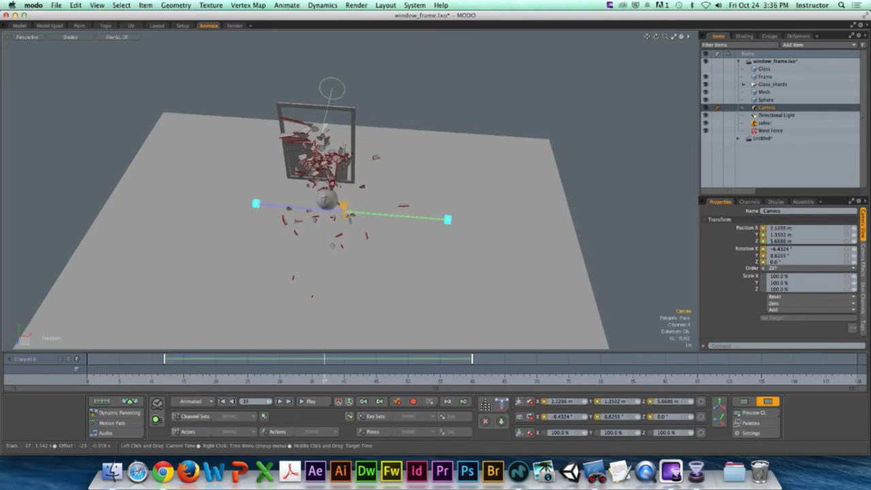
pyautogui.press('y')
pyautogui.moveTo(333, 276); pyautogui.dragTo(320, 337)
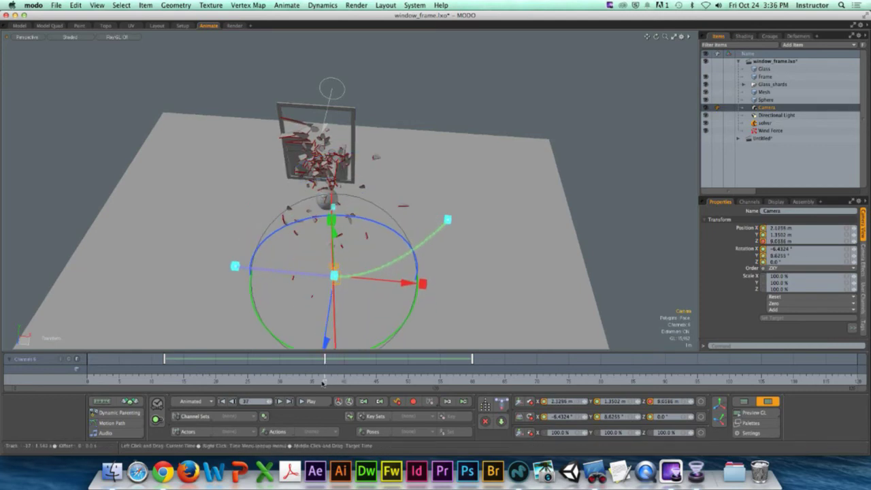
# Step: At frame 60, bring the camera closer to the window, to about 6.3 m in Z
pyautogui.moveTo(325, 379); pyautogui.dragTo(472, 379)
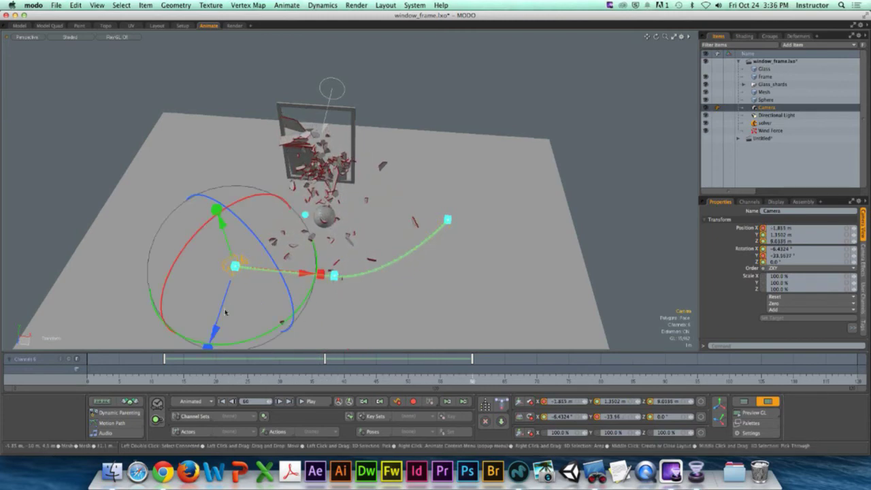
pyautogui.moveTo(226, 312); pyautogui.dragTo(244, 264)
pyautogui.keyDown('alt'); pyautogui.moveTo(286, 225); pyautogui.dragTo(311, 213); pyautogui.keyUp('alt')
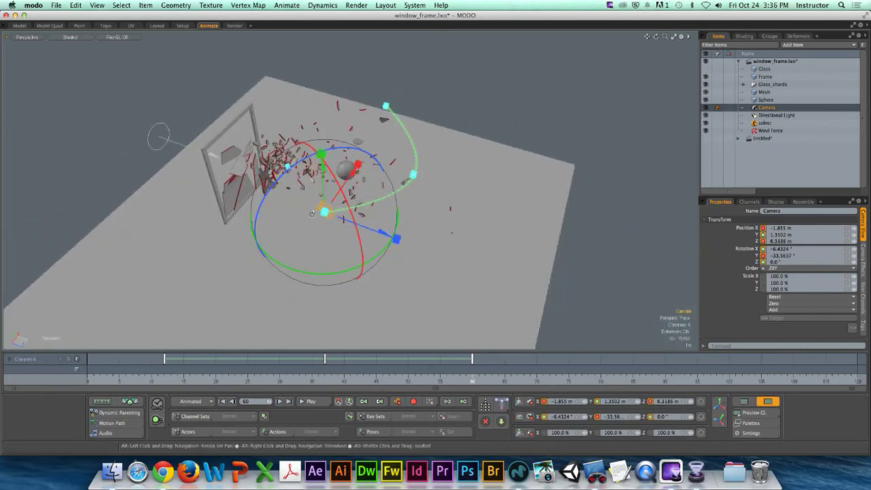
# Step: Split the Perspective viewport into two side by side and set one of them to look through the camera
pyautogui.keyDown('ctrl'); pyautogui.click(8, 37); pyautogui.keyUp('ctrl')
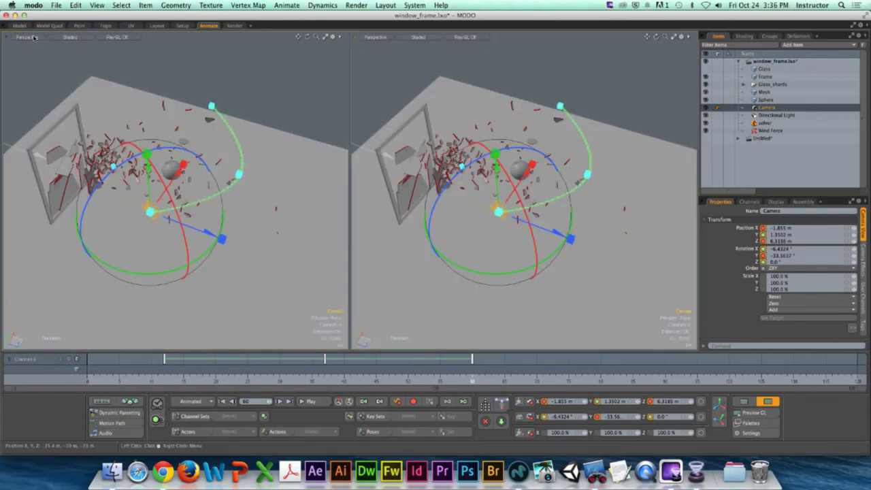
pyautogui.click(33, 37)
pyautogui.moveTo(34, 46)
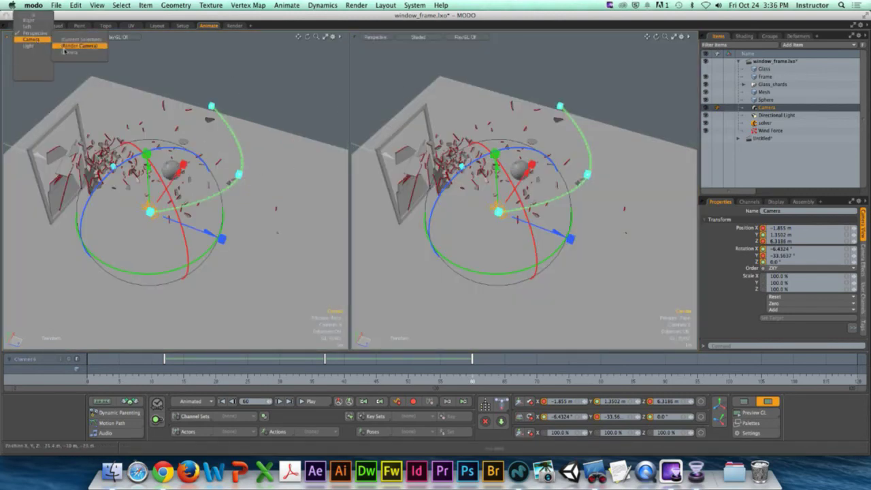
pyautogui.click(68, 52)
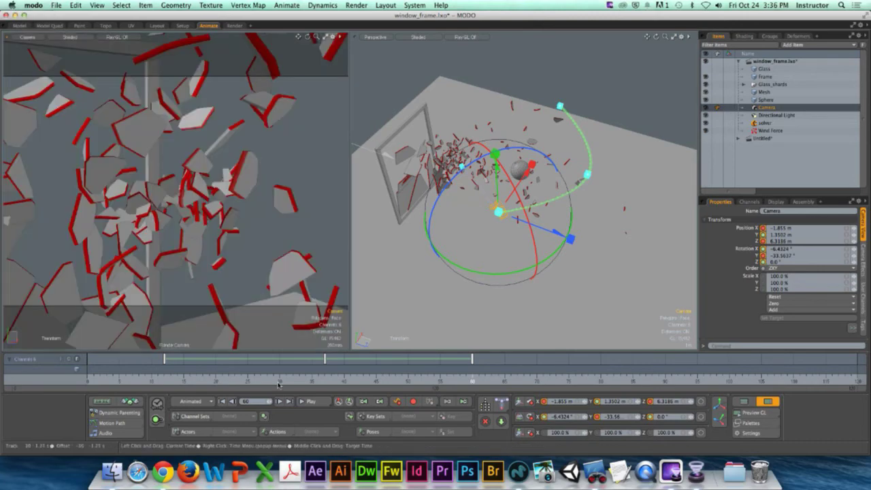
# Step: At frame 60, move the camera to about X -4.5 m and Z 4.7 m, and turn it to about -49.6° in Y
pyautogui.moveTo(278, 385); pyautogui.dragTo(472, 379)
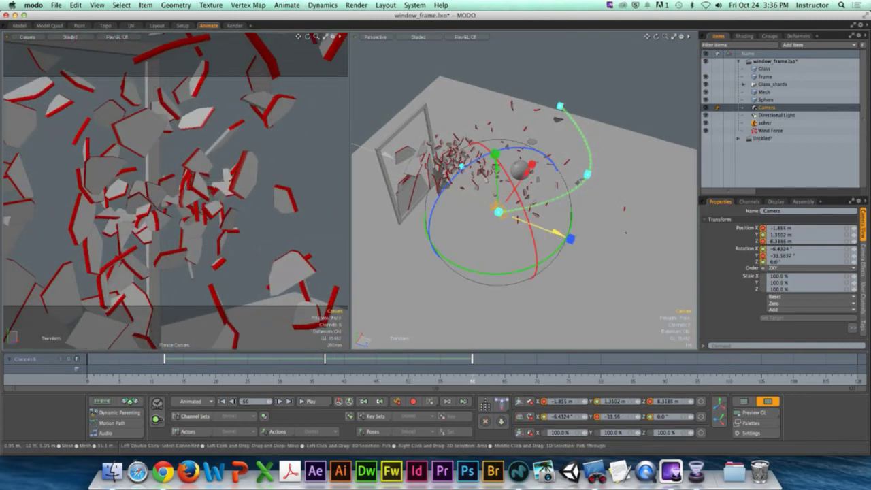
pyautogui.moveTo(499, 212); pyautogui.dragTo(435, 242)
pyautogui.moveTo(455, 312)
pyautogui.mouseDown()
pyautogui.moveTo(483, 299)
pyautogui.moveTo(462, 308)
pyautogui.mouseUp()
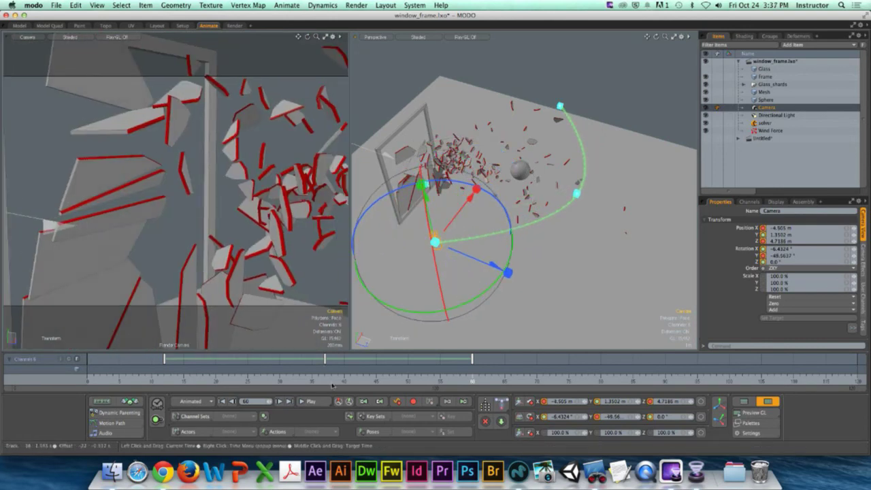
# Step: Reshape the camera's motion path by repositioning its middle and start keys in the Perspective view
pyautogui.keyDown('alt'); pyautogui.moveTo(469, 273); pyautogui.dragTo(509, 236); pyautogui.keyUp('alt')
pyautogui.click(111, 422)
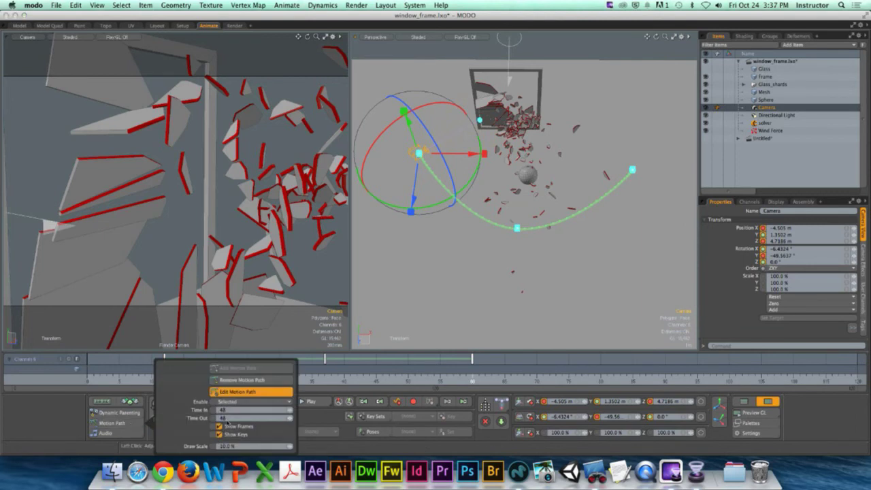
pyautogui.click(517, 232)
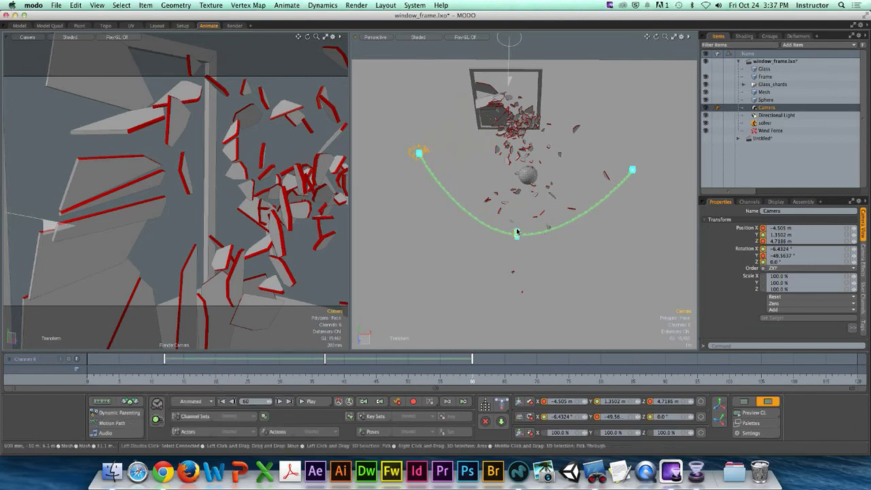
pyautogui.moveTo(517, 232); pyautogui.dragTo(476, 224)
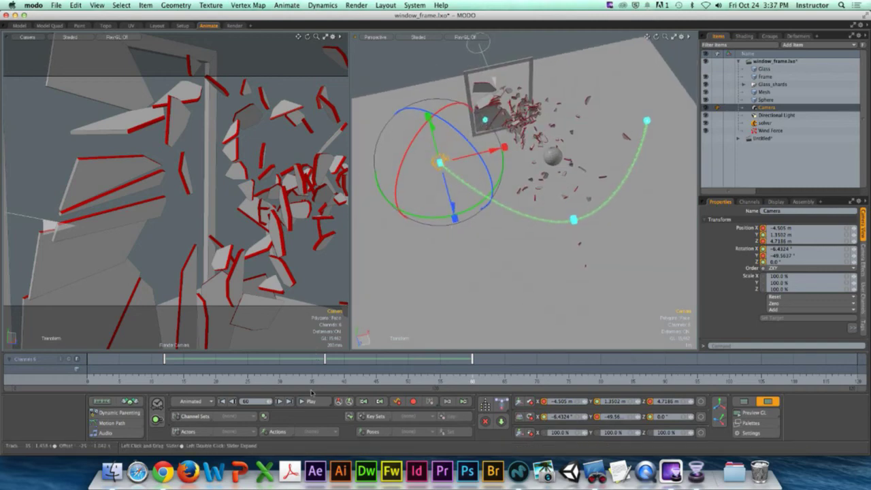
# Step: Play the animation from frame 0 to check the camera move through the Camera view
pyautogui.moveTo(312, 381); pyautogui.dragTo(88, 381)
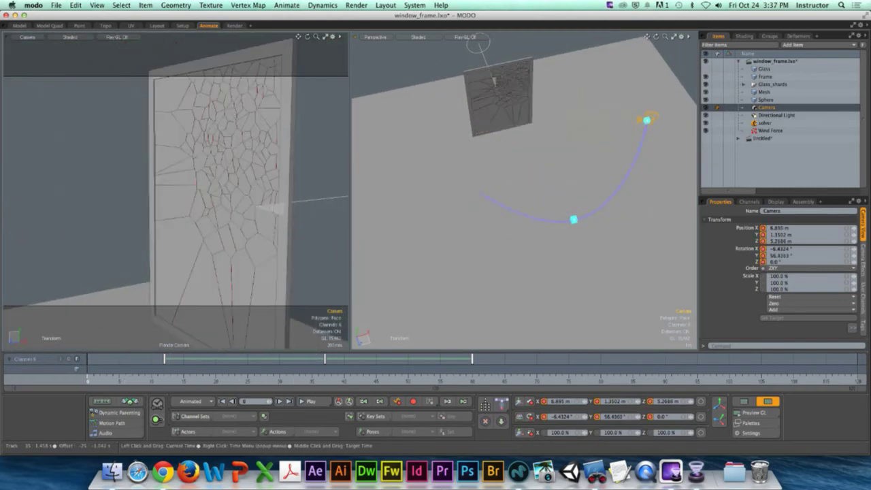
pyautogui.click(309, 402)
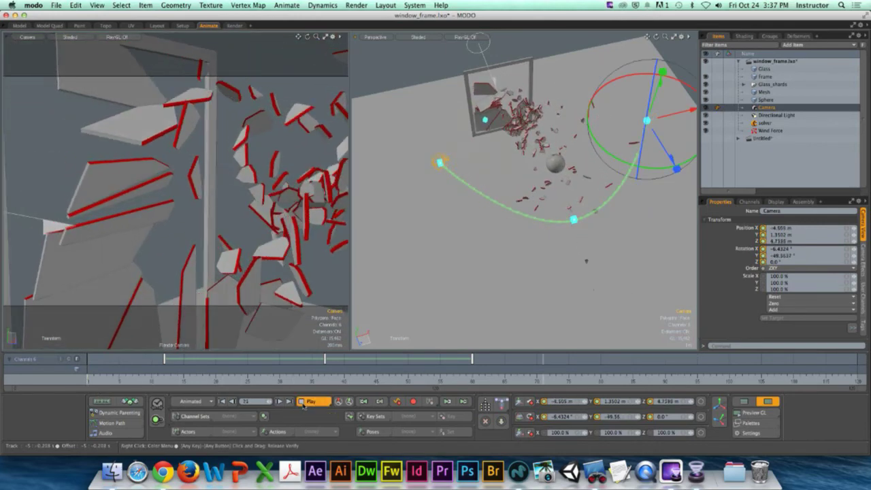
pyautogui.click(308, 401)
# Step: Move the camera's last key to frame 100 and its middle key to about frame 59, and play back the slower move
pyautogui.click(472, 360)
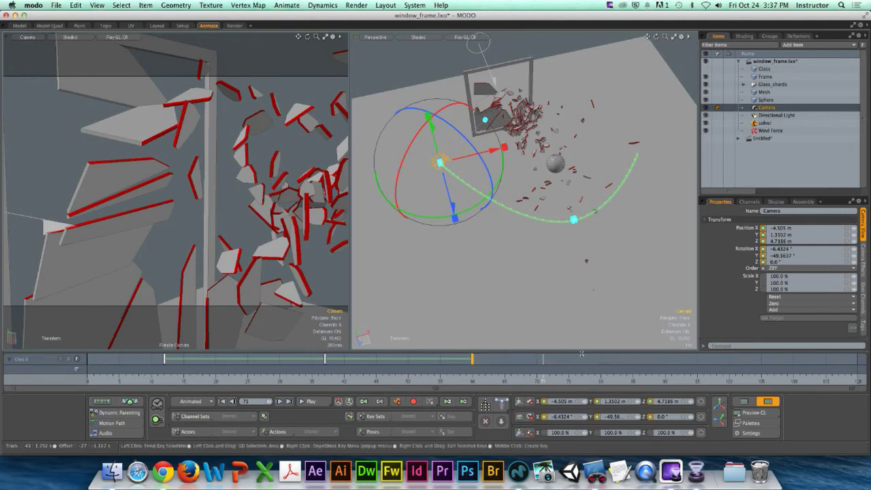
pyautogui.moveTo(474, 359); pyautogui.dragTo(730, 360)
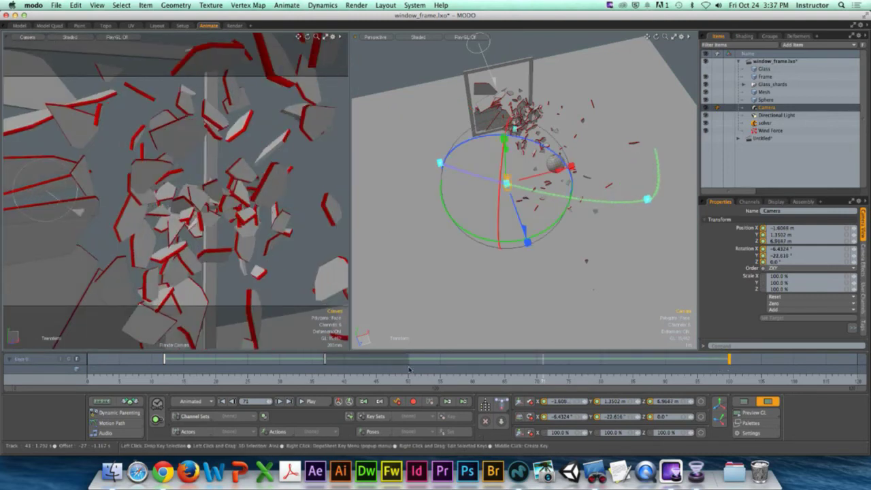
pyautogui.click(324, 361)
pyautogui.moveTo(325, 360)
pyautogui.mouseDown()
pyautogui.moveTo(472, 360)
pyautogui.moveTo(413, 374)
pyautogui.moveTo(89, 378)
pyautogui.mouseUp()
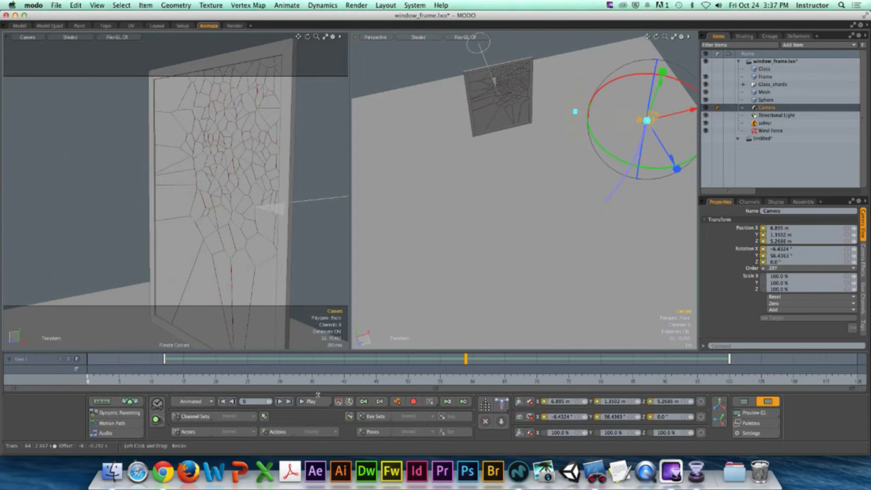
pyautogui.click(325, 403)
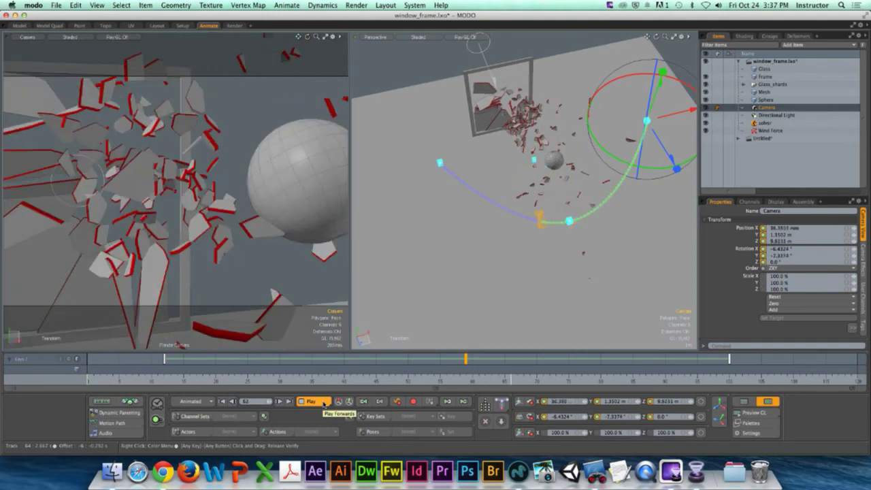
pyautogui.click(325, 403)
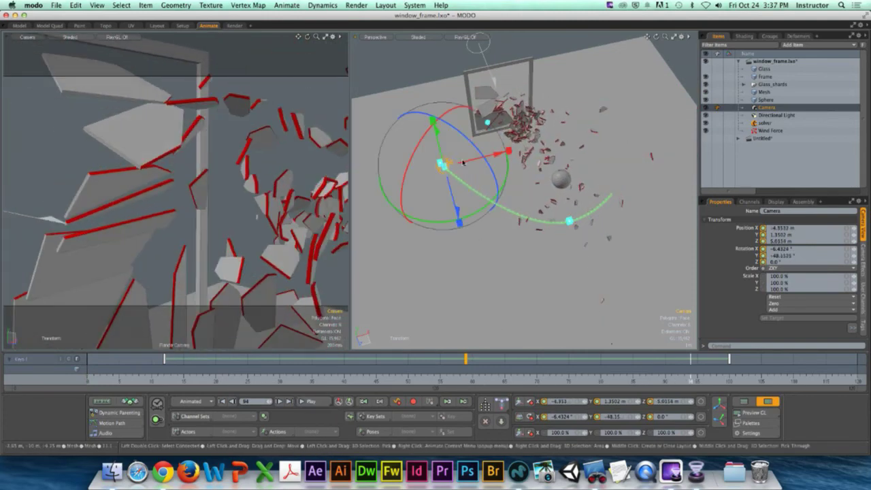
# Step: At frame 100, move the camera to about X -5.5 m, Y 0.25 m, Z 6.3 m, tilt it to about 2.6° in X, and play from frame 0
pyautogui.moveTo(493, 156); pyautogui.dragTo(463, 166)
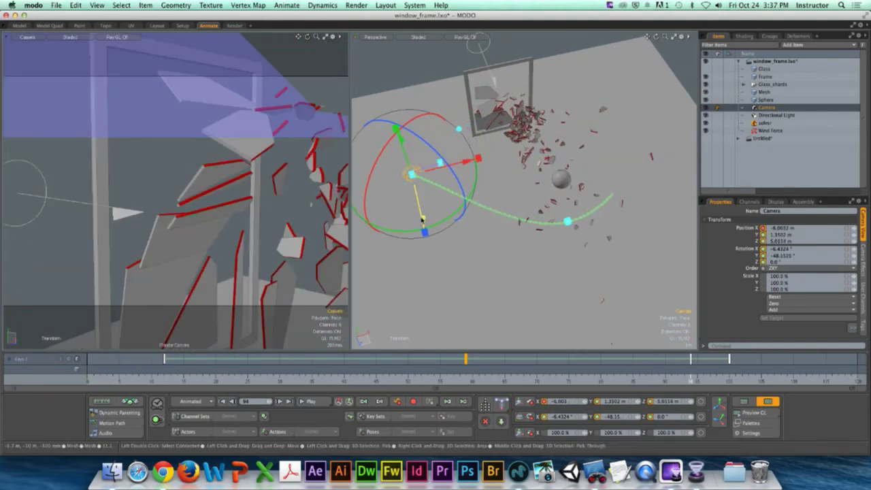
pyautogui.click(465, 358)
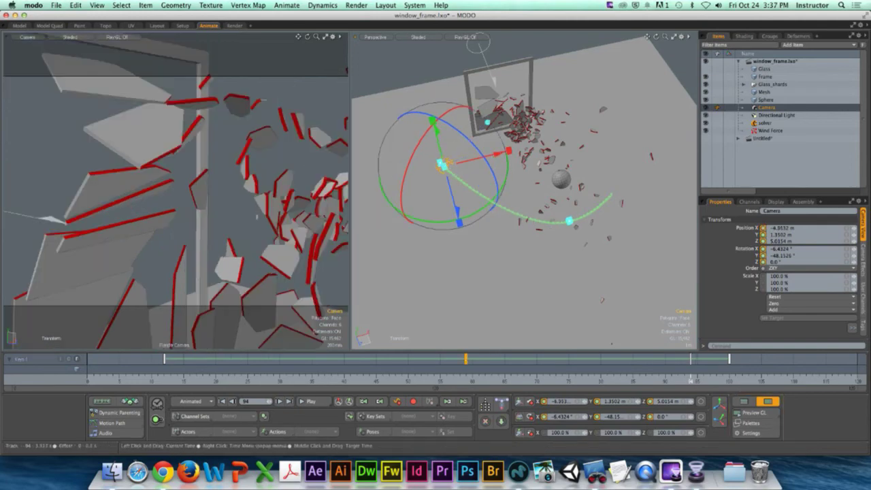
pyautogui.moveTo(465, 358); pyautogui.dragTo(469, 184)
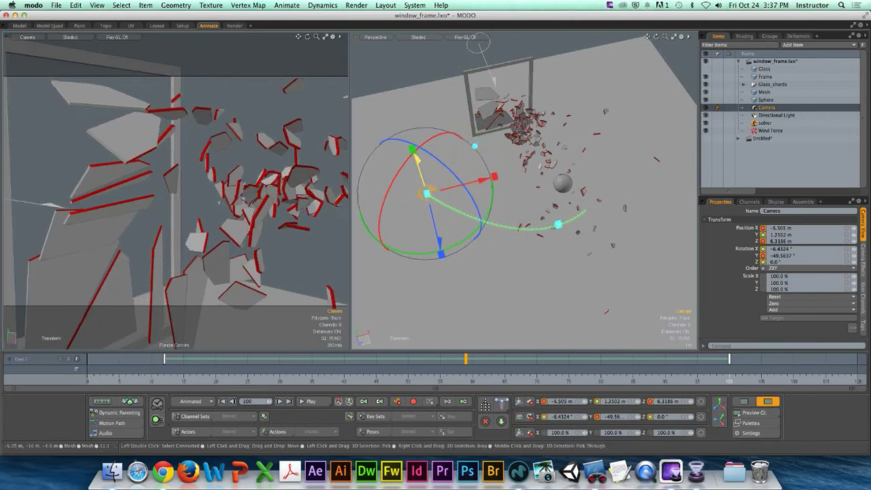
pyautogui.moveTo(413, 166); pyautogui.dragTo(411, 181)
pyautogui.moveTo(442, 145); pyautogui.dragTo(457, 308)
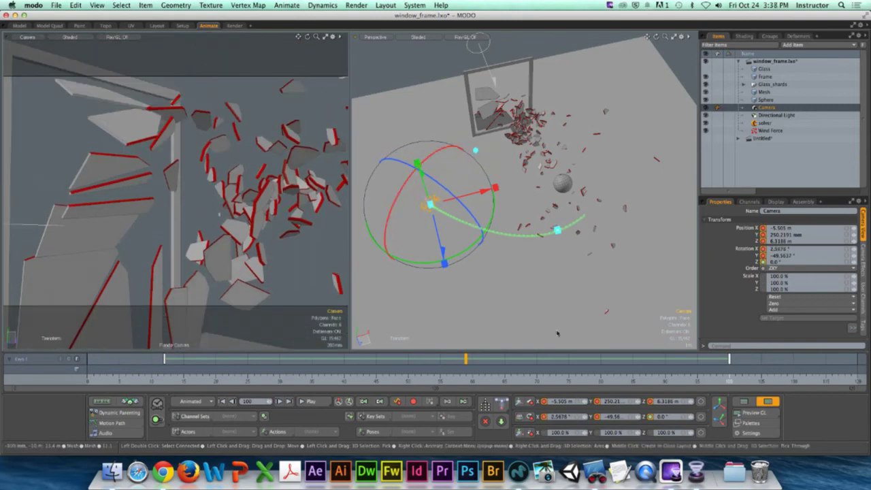
pyautogui.moveTo(729, 371); pyautogui.dragTo(88, 373)
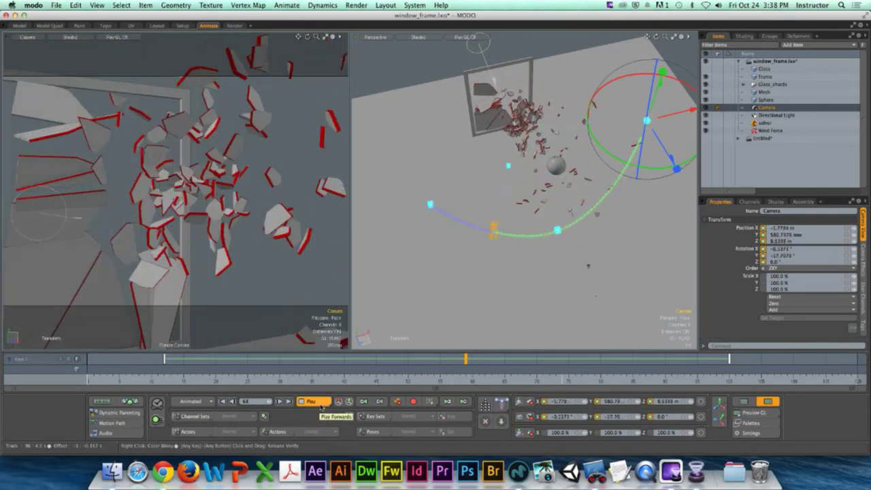
# Step: Play the animation from frame 0 and review the camera's arc around the shattering glass in the Camera view
pyautogui.click(321, 406)
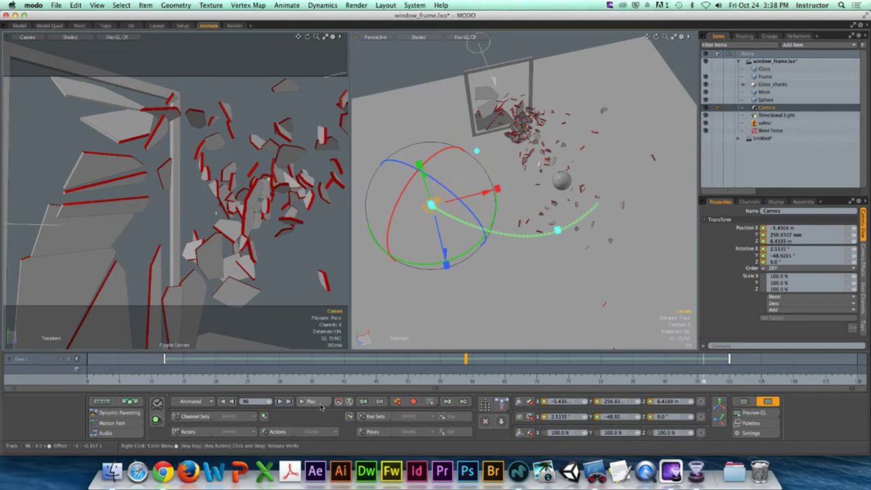
pyautogui.click(321, 407)
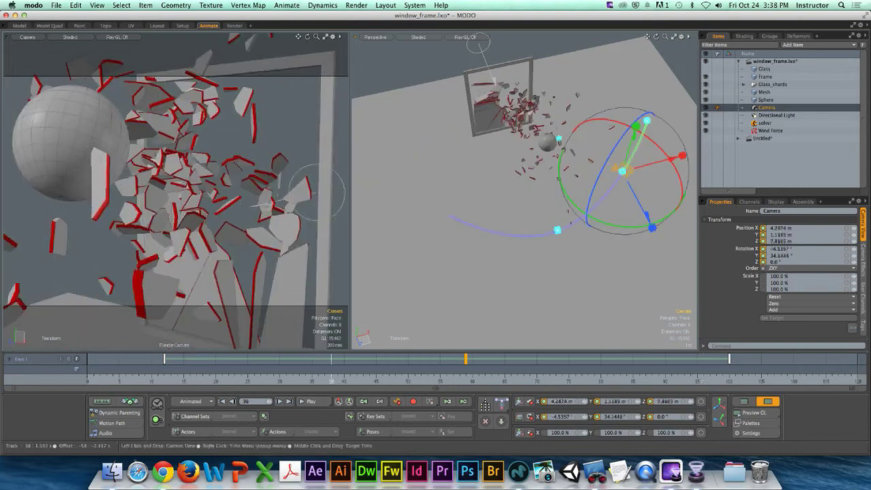
pyautogui.press('y')
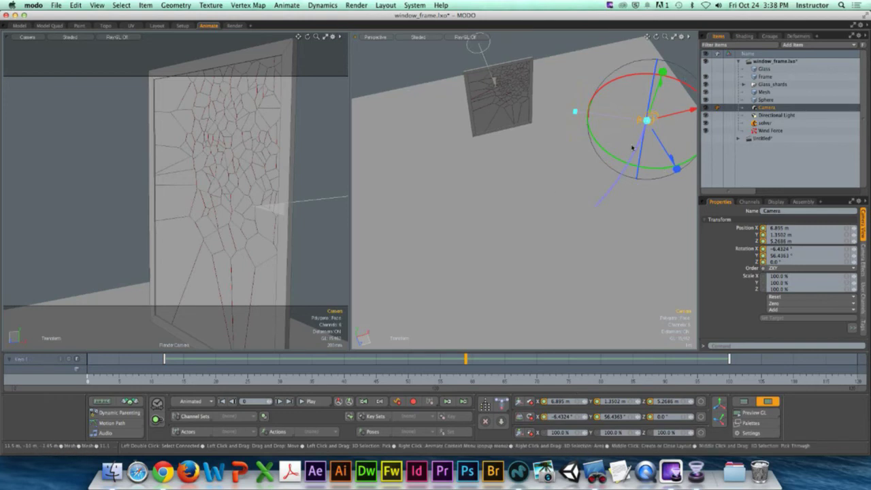
pyautogui.press('space')
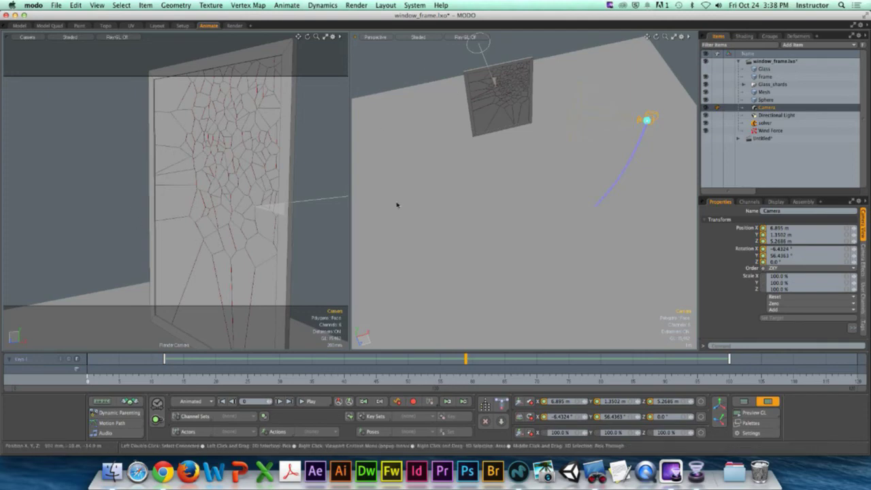
pyautogui.click(315, 403)
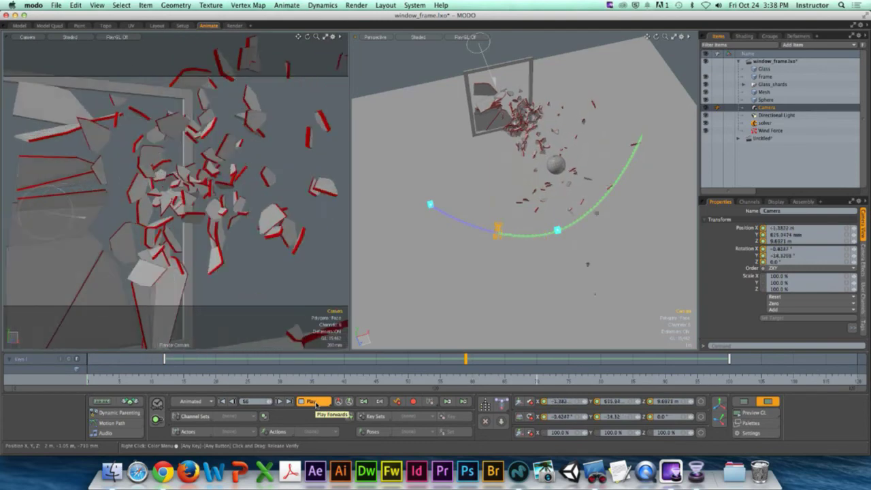
pyautogui.click(315, 403)
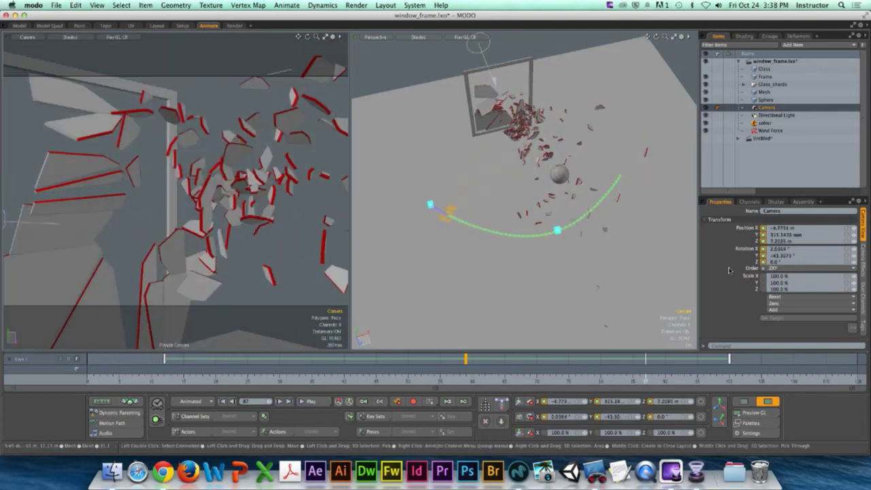
# Step: Set the solver's Time Scale to 100% at frame 95
pyautogui.click(765, 122)
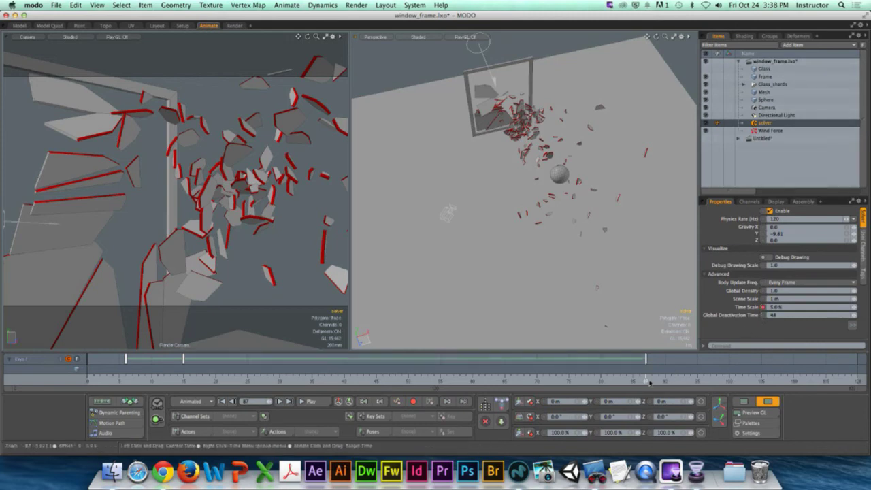
pyautogui.moveTo(647, 381); pyautogui.dragTo(697, 381)
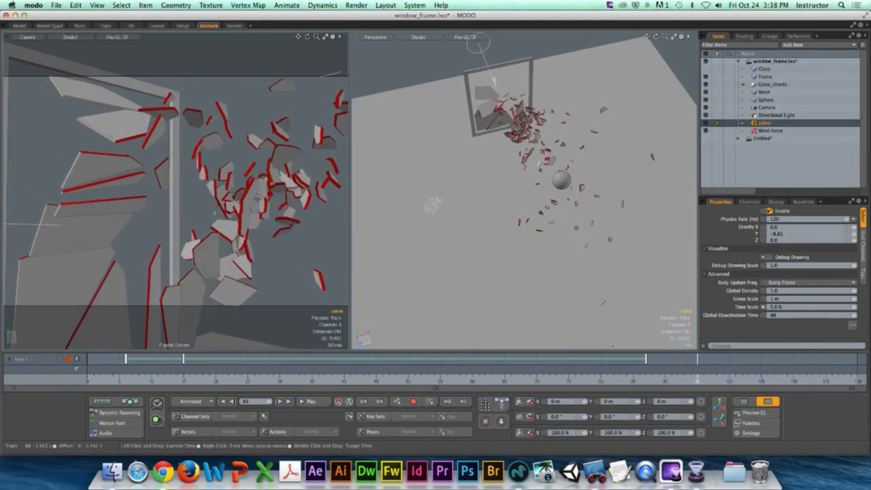
pyautogui.click(776, 307)
pyautogui.write('100')
pyautogui.press('Return')
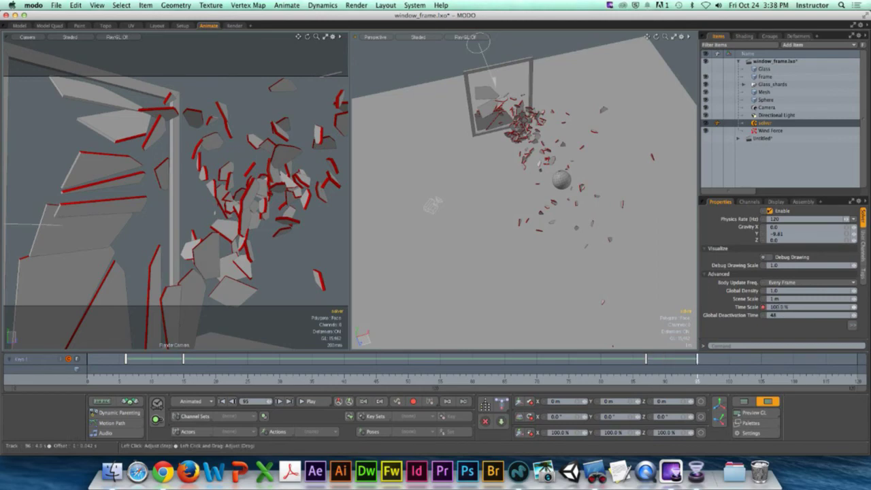
# Step: Recompute the dynamics simulation from frame 0 to 120 in the Setup layout and play back the result
pyautogui.moveTo(694, 381); pyautogui.dragTo(87, 381)
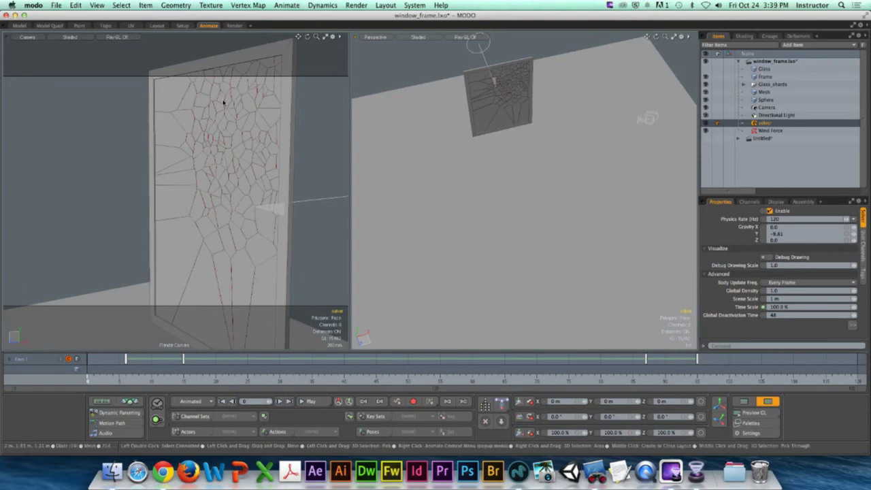
pyautogui.click(181, 25)
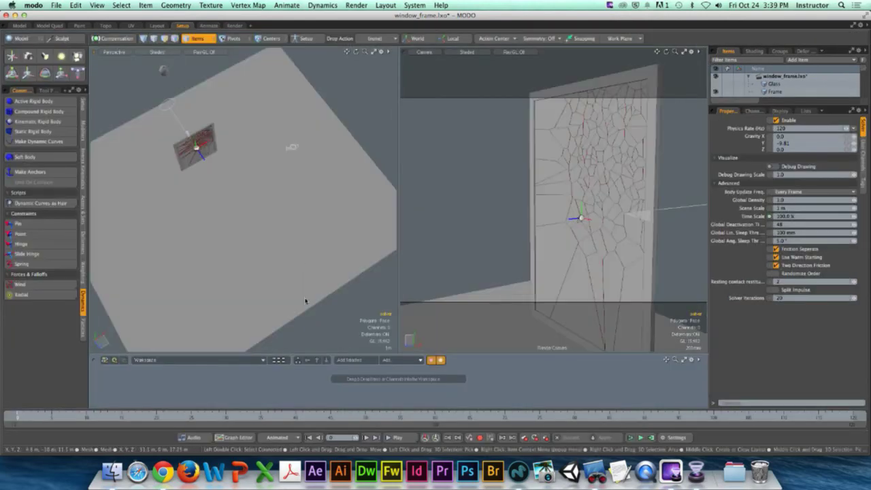
pyautogui.click(651, 438)
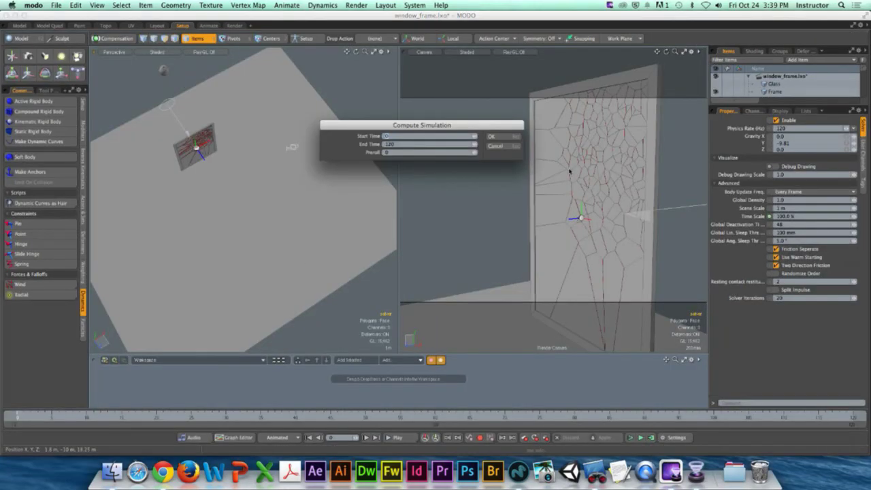
pyautogui.click(515, 137)
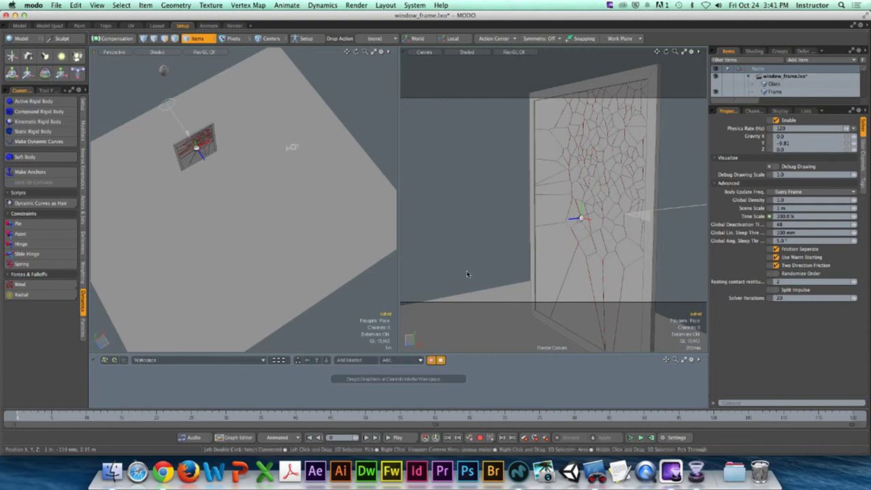
pyautogui.click(399, 437)
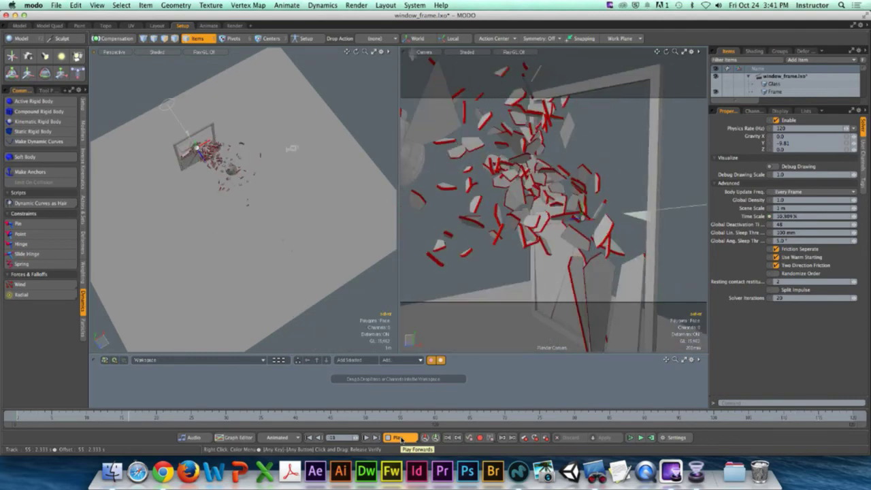
pyautogui.click(401, 439)
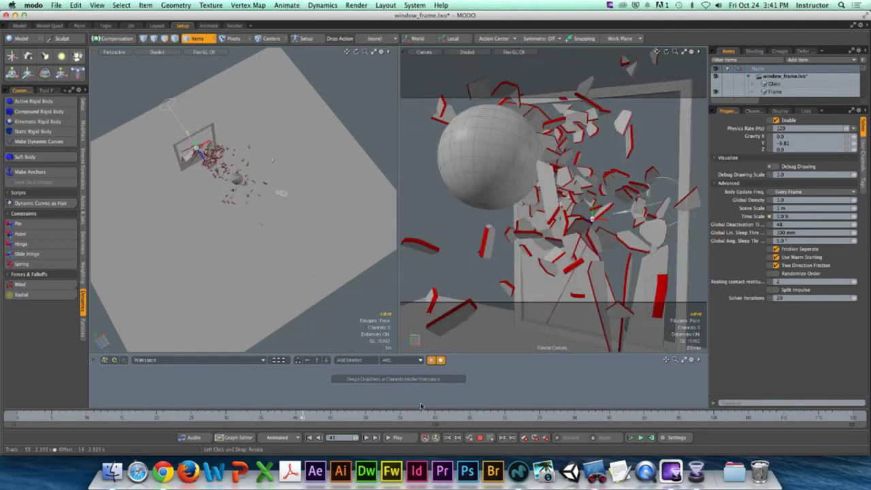
# Step: Select the camera in the Animate layout and examine its position and rotation curves in the Graph Editor
pyautogui.click(209, 26)
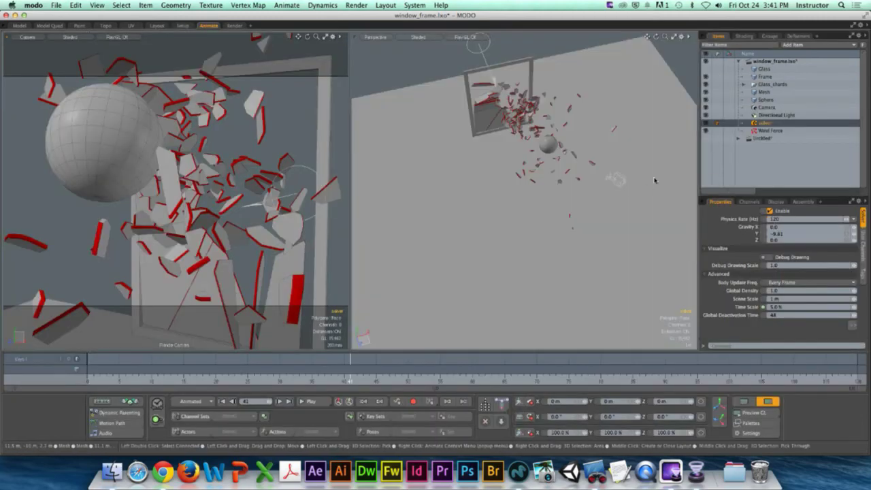
pyautogui.click(616, 179)
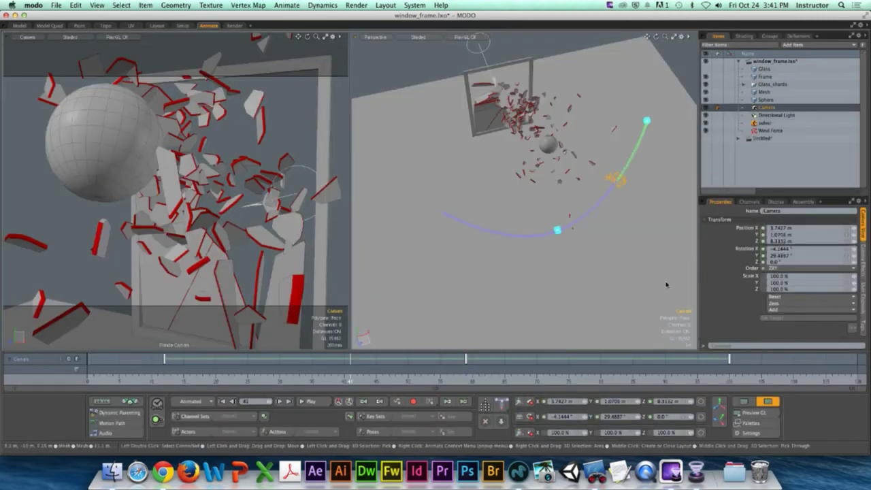
pyautogui.click(744, 401)
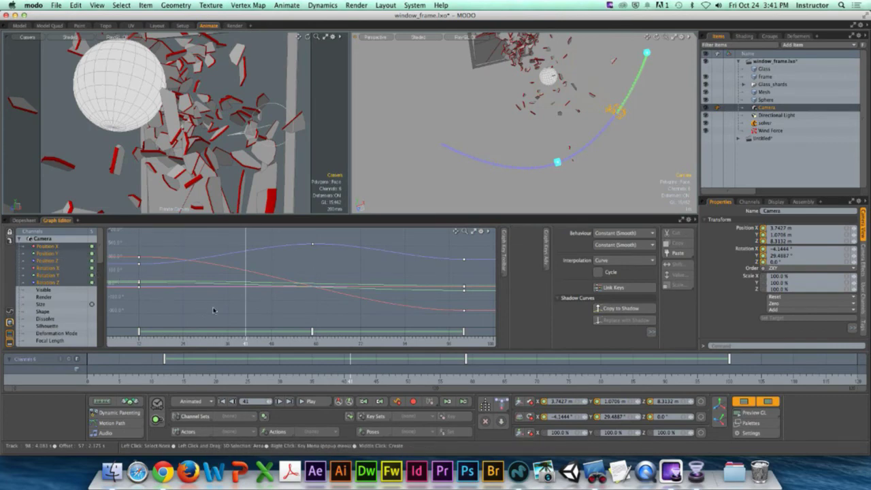
pyautogui.click(744, 401)
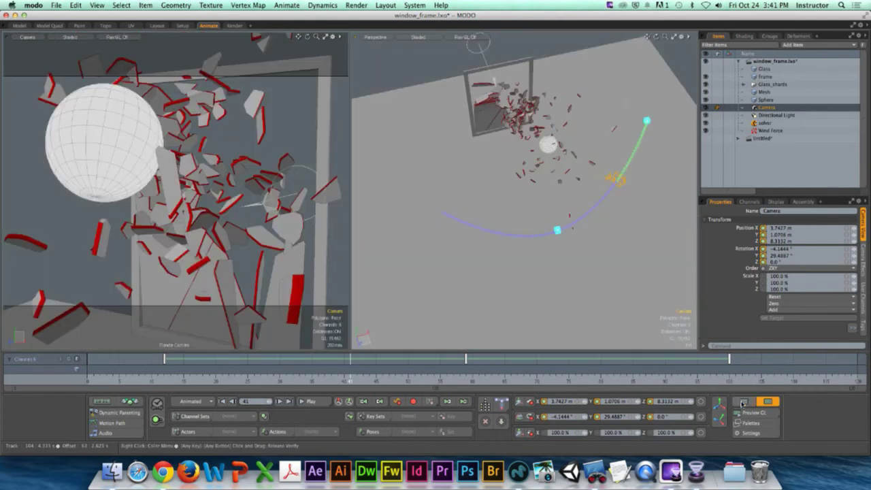
# Step: Play the finished shatter with the camera move in the Animate layout, and replay it from frame 0 in the Setup layout
pyautogui.click(323, 404)
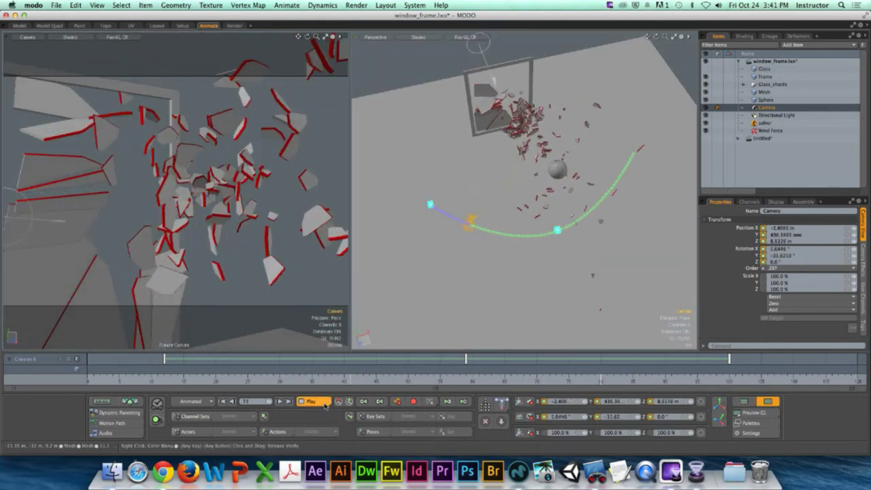
pyautogui.click(325, 404)
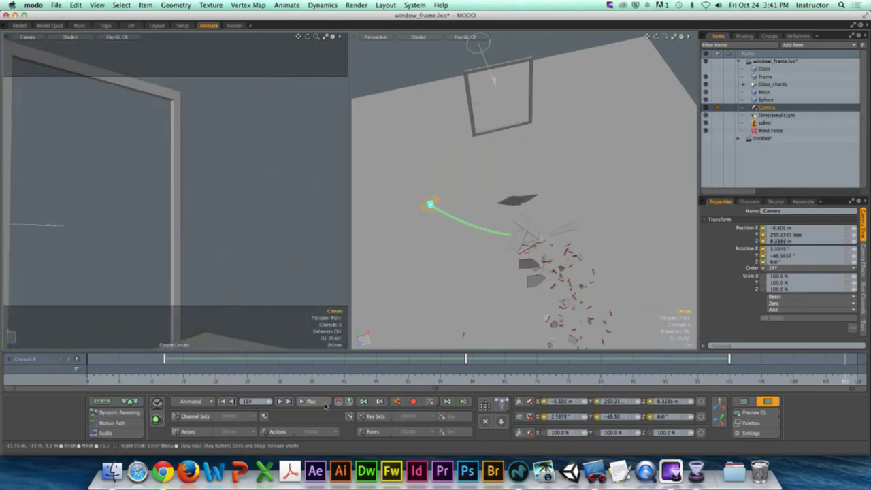
pyautogui.moveTo(841, 378); pyautogui.dragTo(151, 378)
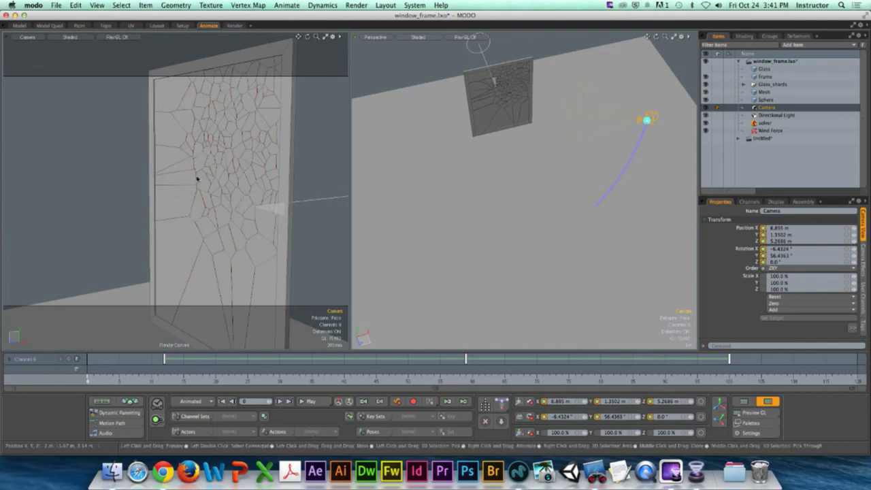
pyautogui.click(182, 26)
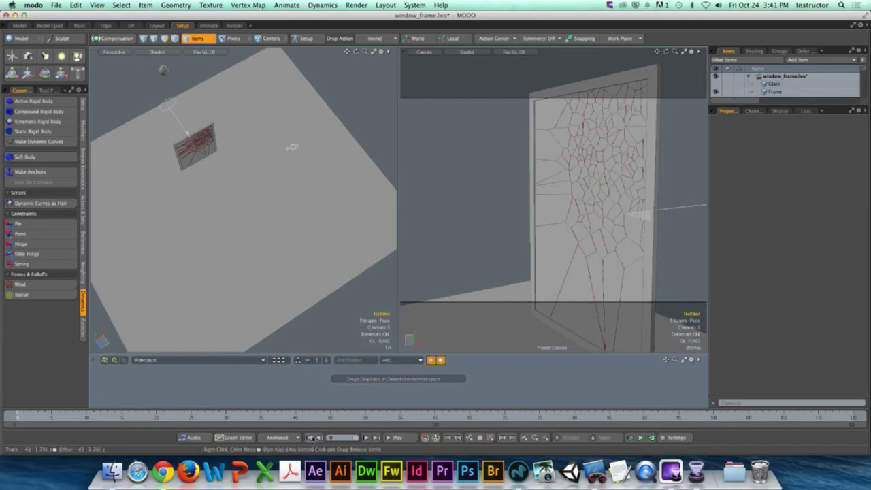
pyautogui.click(400, 437)
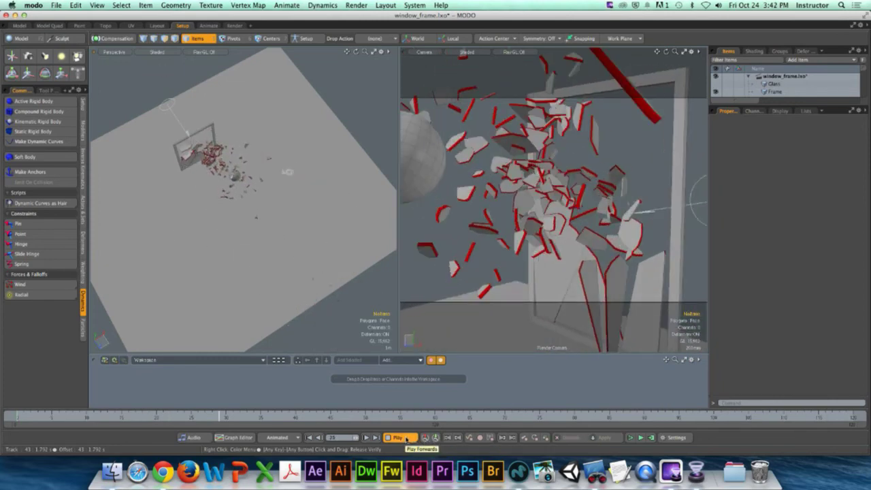
pyautogui.click(406, 439)
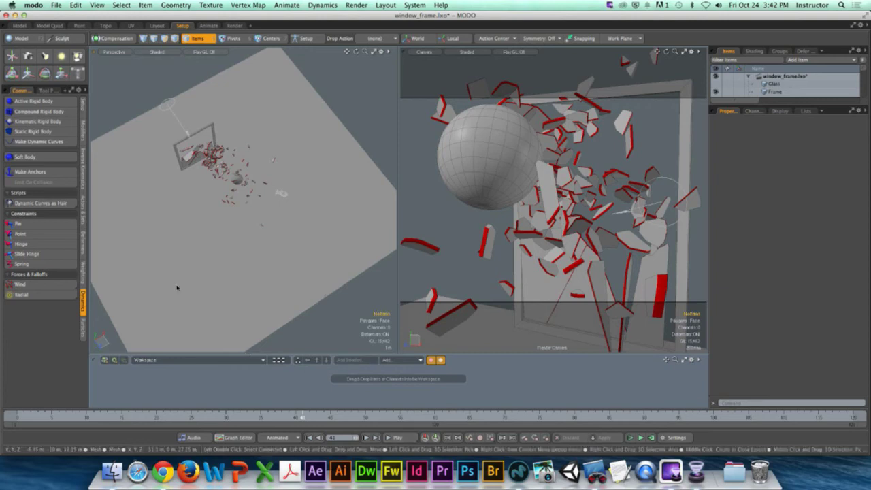
# Step: Start a new scene and delete the Camera viewport, leaving a single Perspective view
pyautogui.click(56, 5)
pyautogui.click(63, 15)
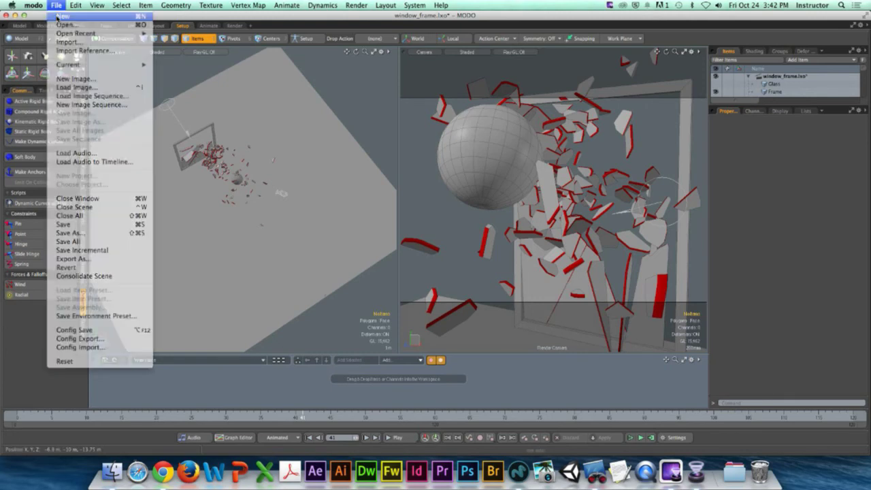
pyautogui.click(404, 53)
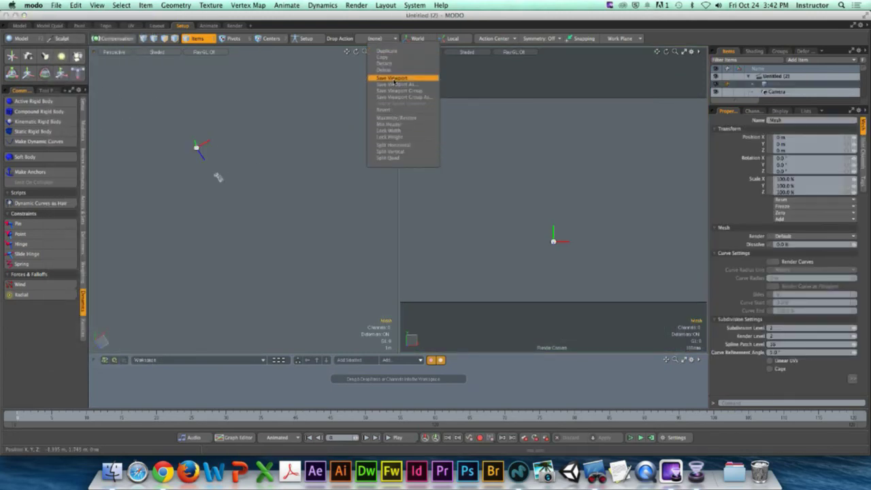
pyautogui.click(389, 69)
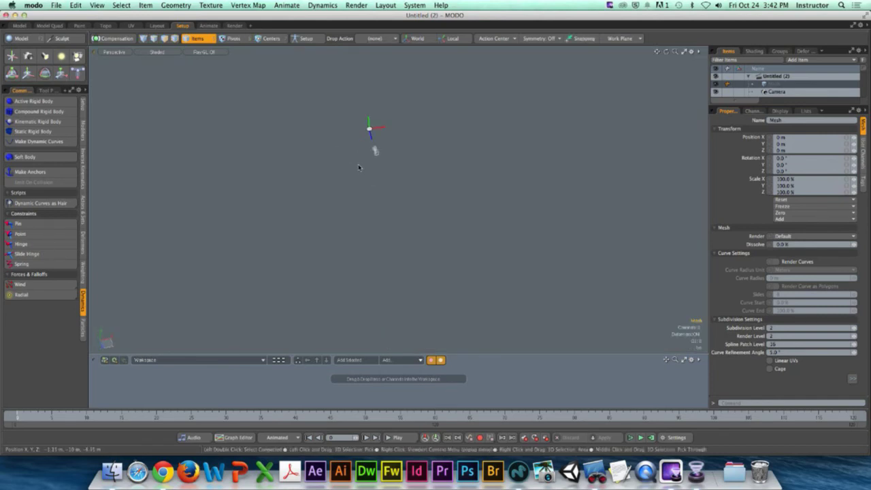
# Step: Hide lights and cameras in the viewport and switch it to the Front view
pyautogui.press('o')
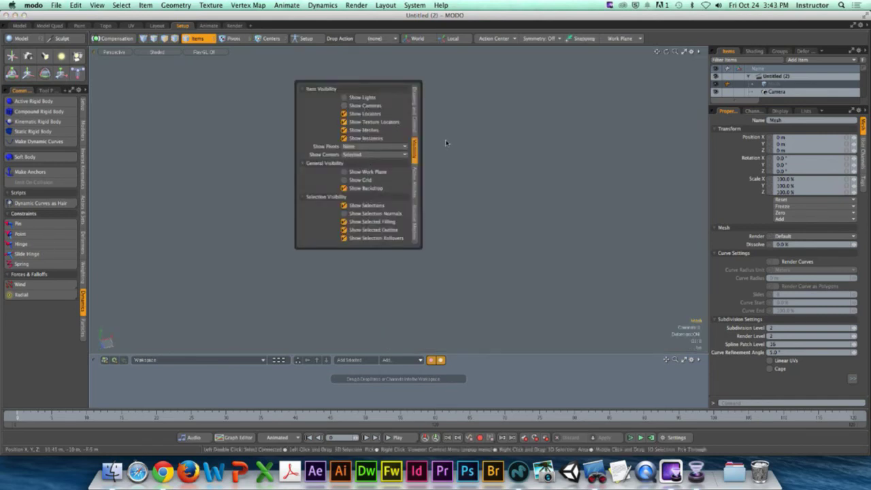
pyautogui.click(388, 140)
pyautogui.hotkey('ctrl', 'space')
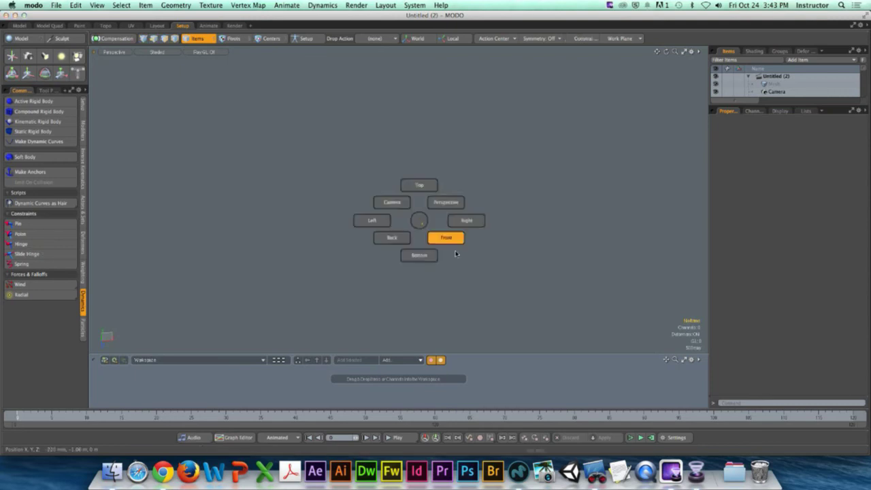
pyautogui.click(393, 202)
# Step: Create a sphere at the origin, fit it in the Front view, and add a locator at its centre
pyautogui.click(17, 38)
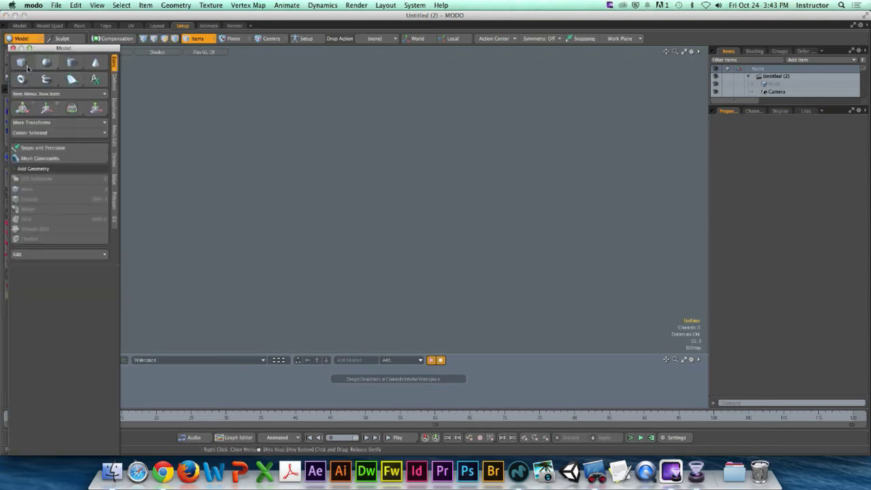
pyautogui.click(46, 62)
pyautogui.press('a')
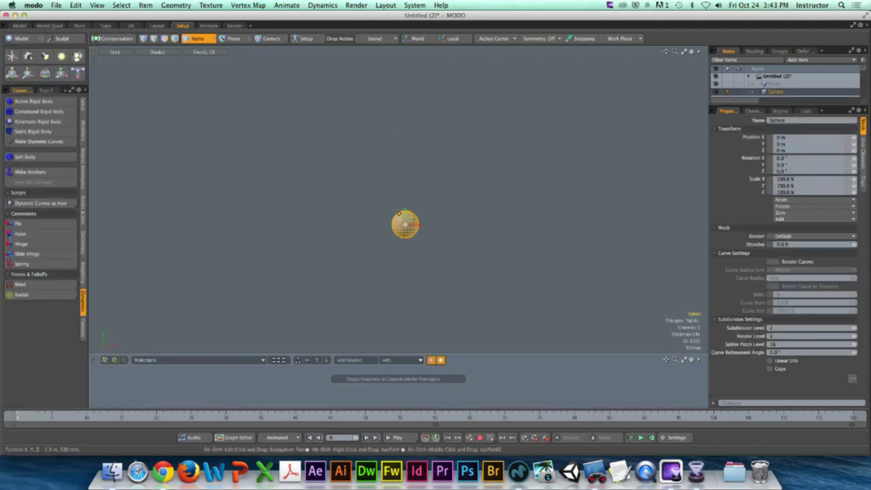
pyautogui.click(438, 120)
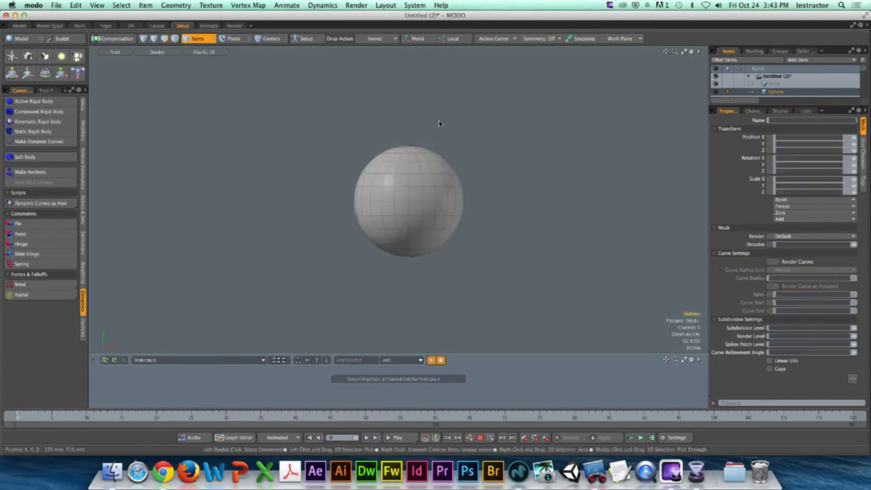
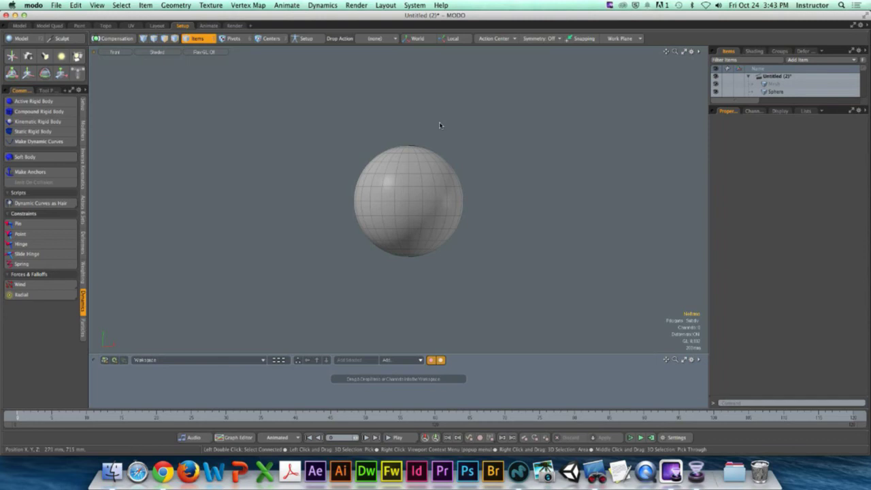
pyautogui.click(12, 57)
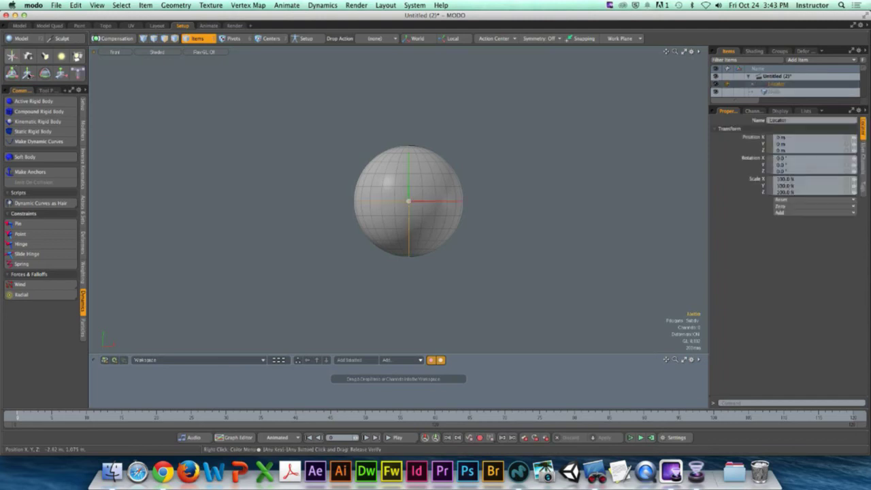
# Step: Move the locator straight up to about 3.39 m above the sphere's centre
pyautogui.scroll(-3, 466, 218)
pyautogui.press('y')
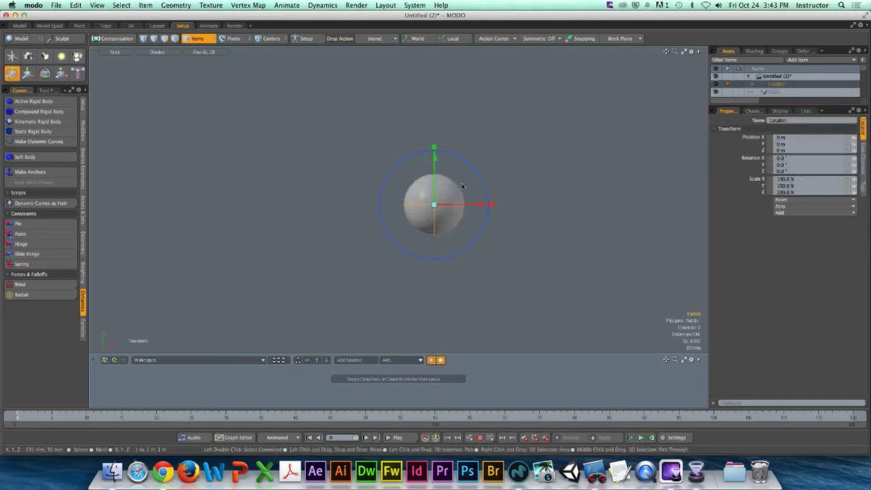
pyautogui.moveTo(437, 163); pyautogui.dragTo(433, 82)
pyautogui.press('space')
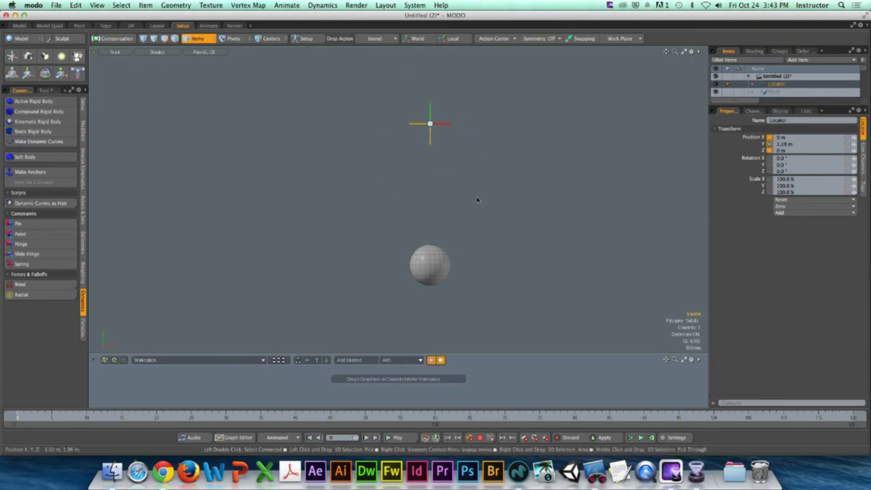
pyautogui.click(473, 202)
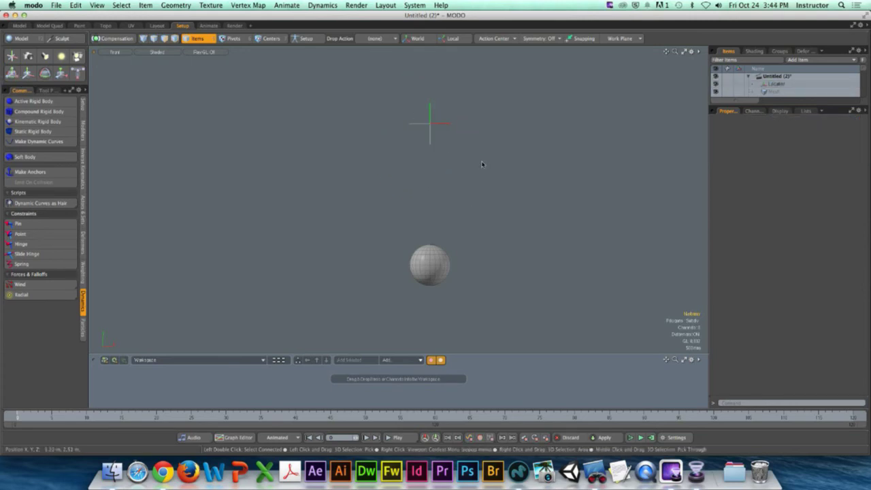
# Step: Enlarge the item list and link the sphere to the locator with a Point constraint
pyautogui.click(433, 125)
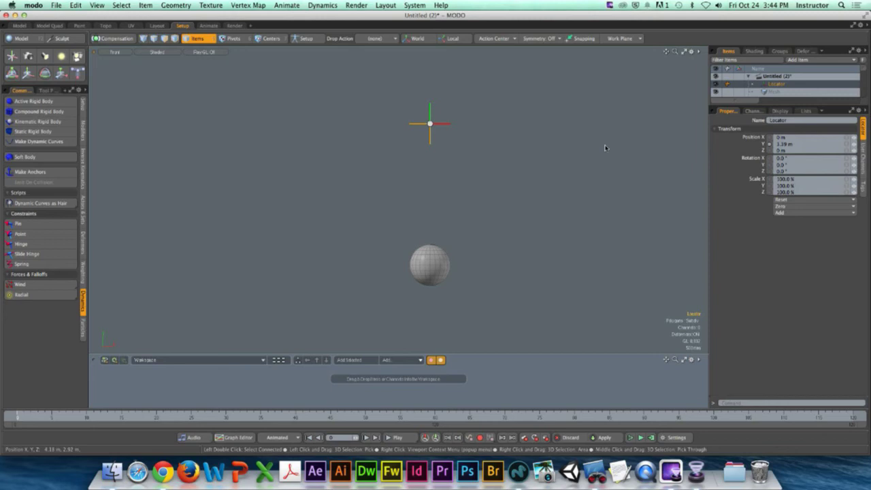
pyautogui.click(521, 206)
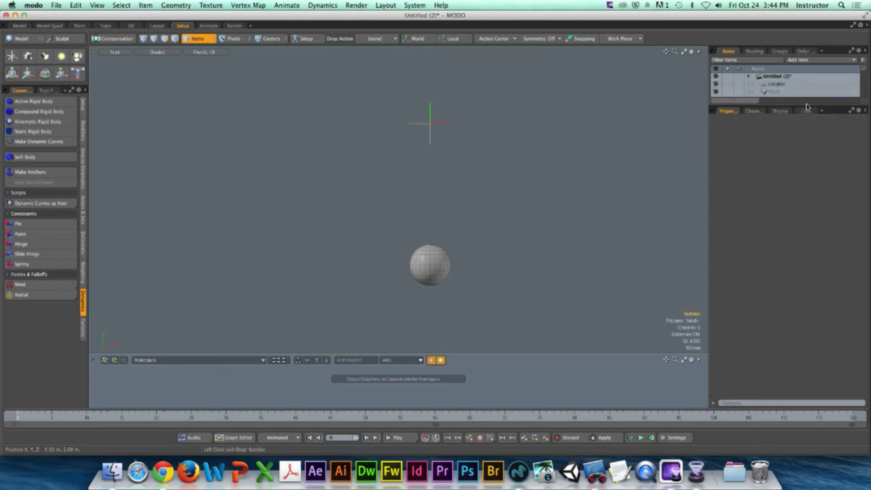
pyautogui.moveTo(805, 104); pyautogui.dragTo(806, 197)
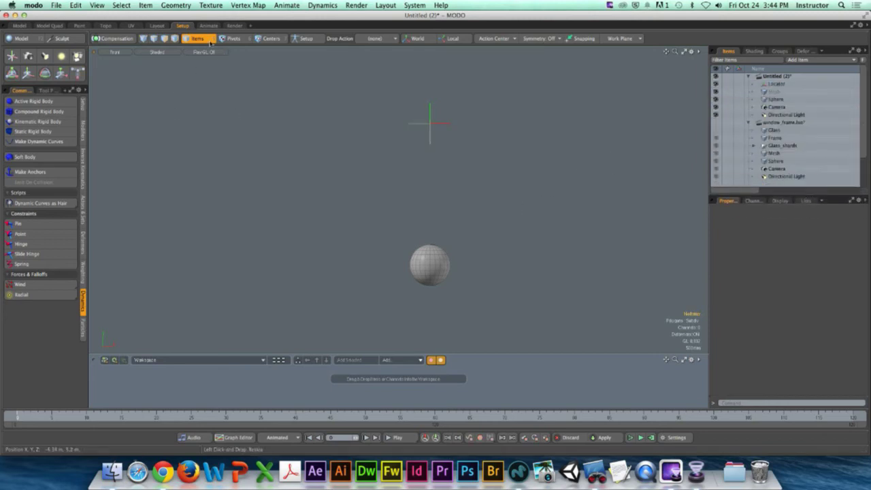
pyautogui.click(444, 263)
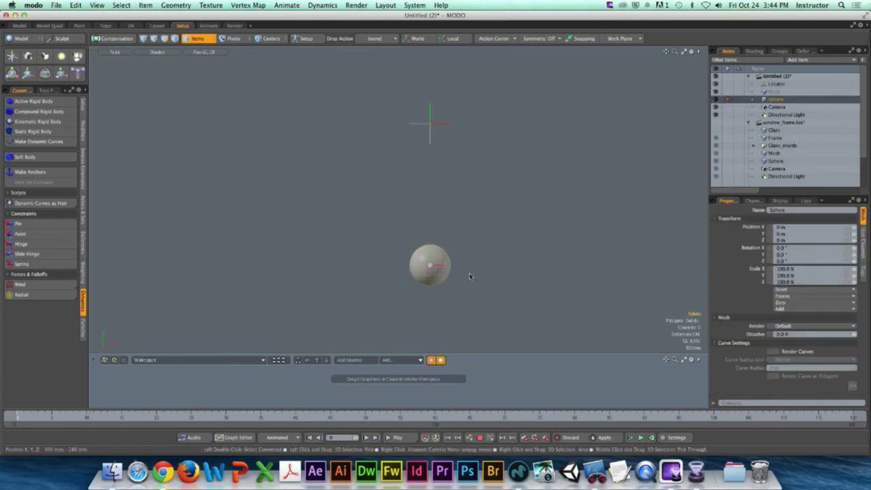
pyautogui.keyDown('shift'); pyautogui.click(449, 131); pyautogui.keyUp('shift')
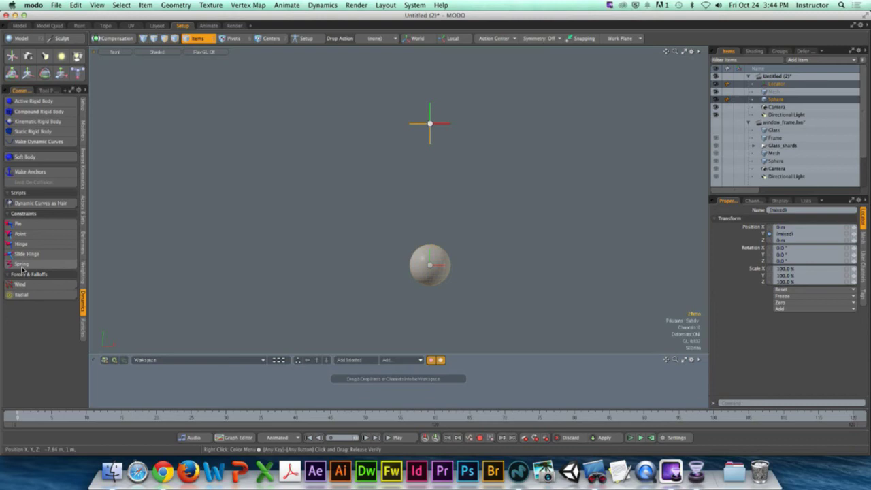
pyautogui.click(28, 234)
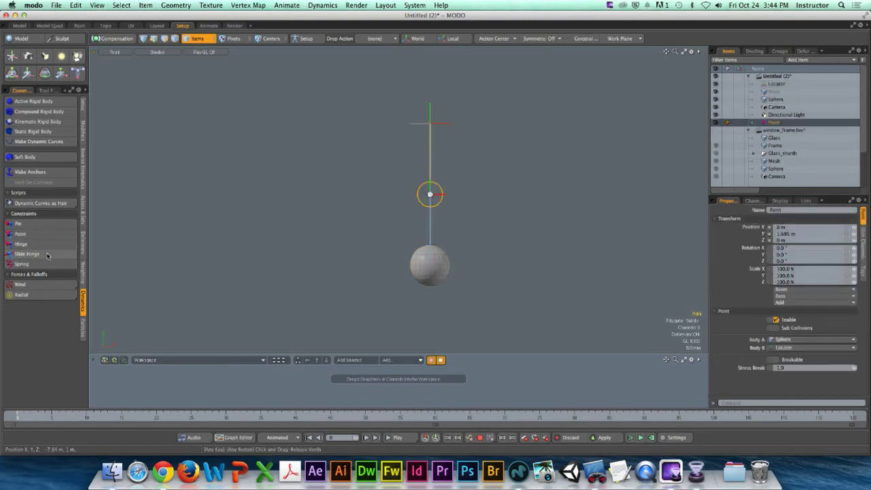
# Step: View the setup in perspective and make the sphere an active rigid body
pyautogui.click(360, 213)
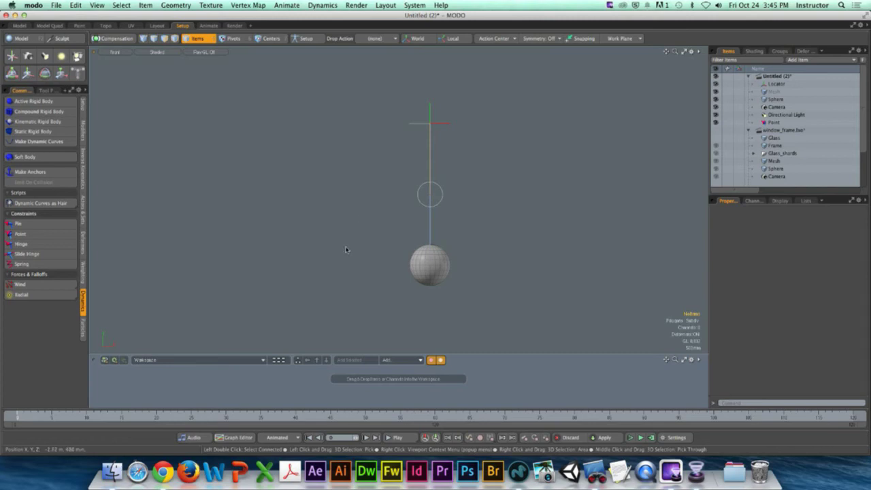
pyautogui.keyDown('alt'); pyautogui.moveTo(459, 170); pyautogui.dragTo(407, 195); pyautogui.keyUp('alt')
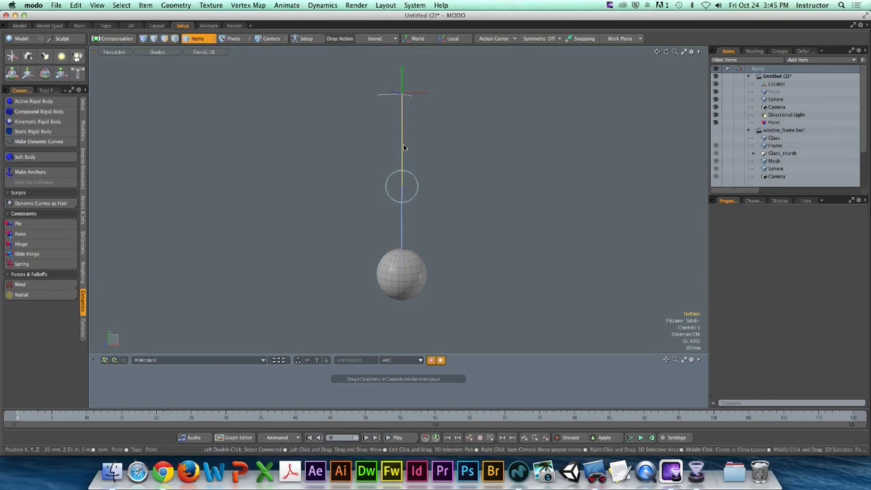
pyautogui.click(424, 288)
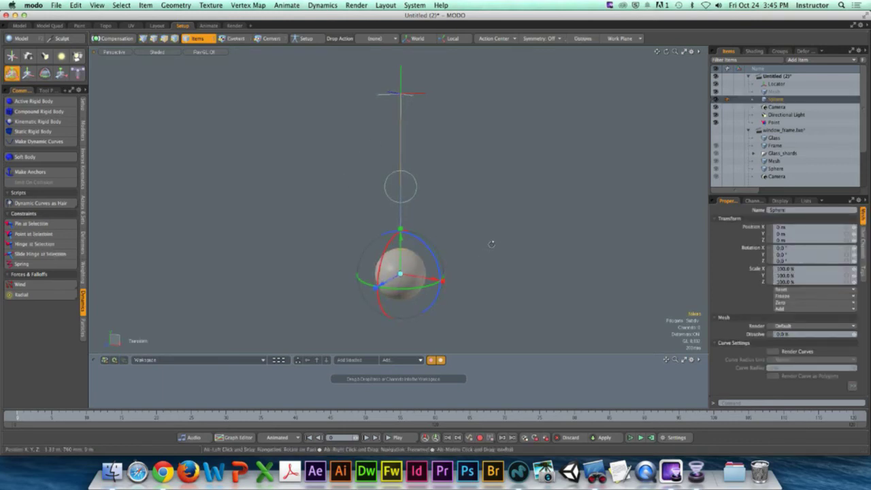
pyautogui.press('space')
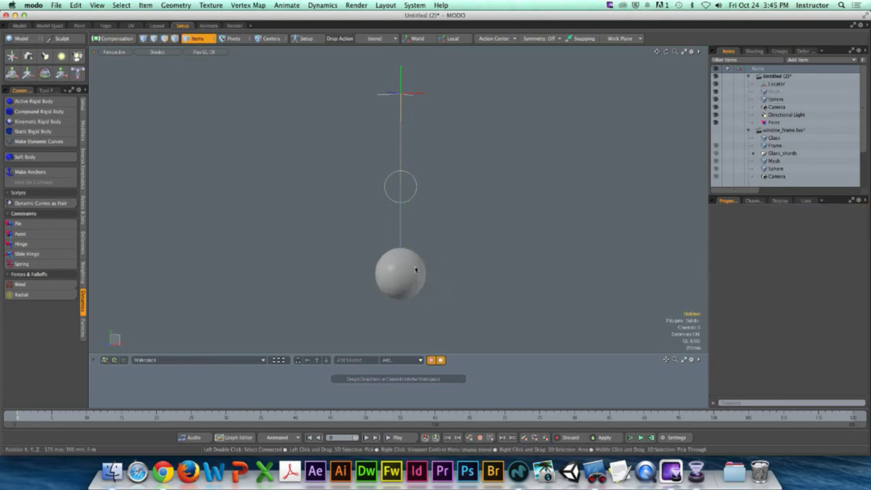
pyautogui.click(47, 102)
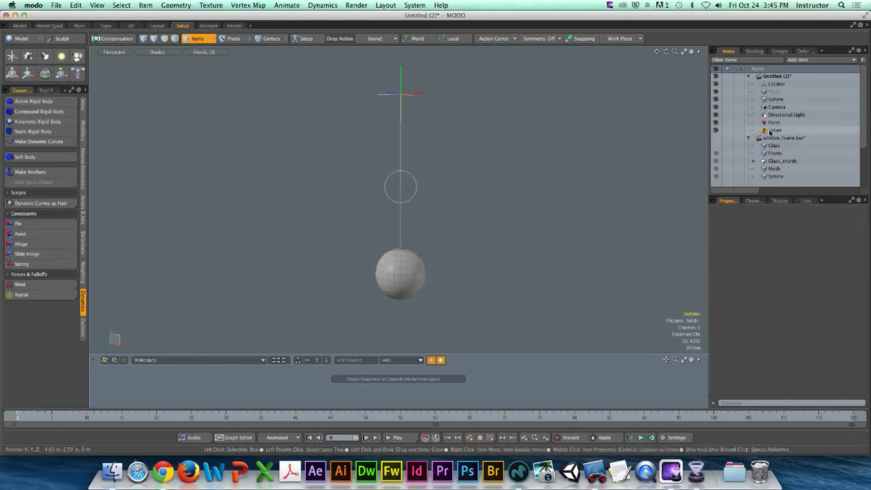
# Step: Move the sphere sideways and up to about X 1.7 m, Y 1.73 m, and test its swing with the live simulation
pyautogui.click(421, 283)
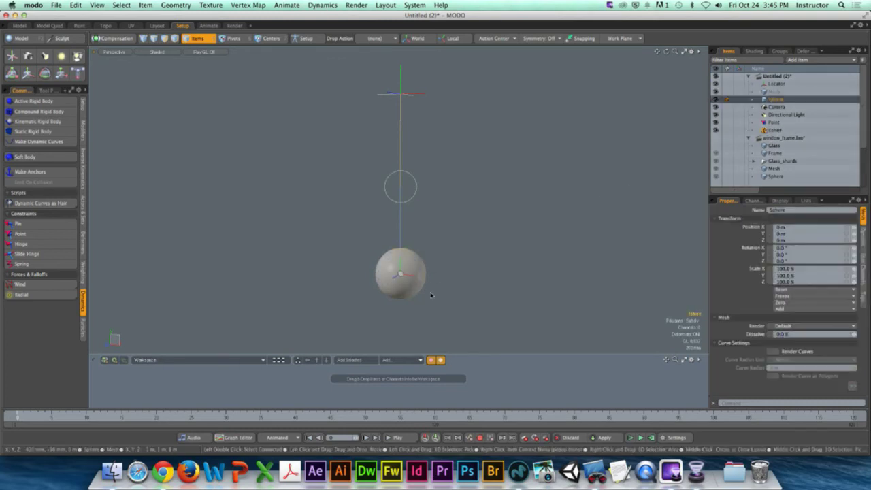
pyautogui.press('w')
pyautogui.moveTo(441, 281); pyautogui.dragTo(527, 288)
pyautogui.moveTo(487, 258); pyautogui.dragTo(470, 213)
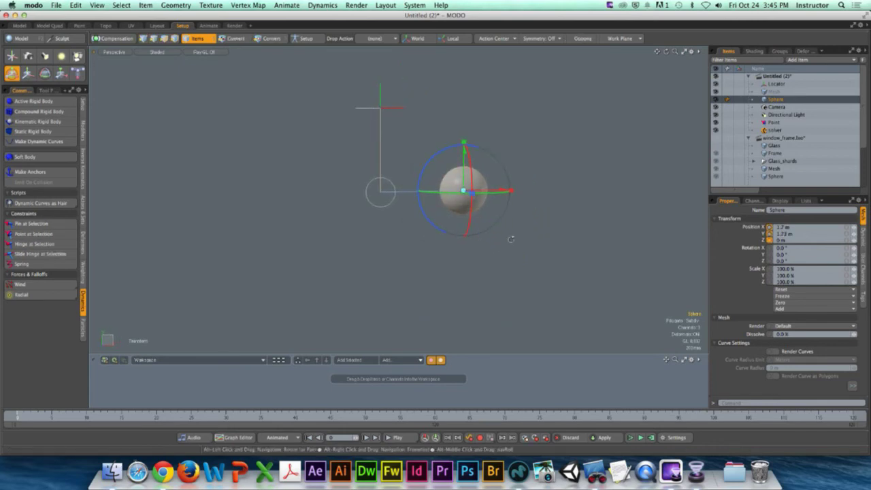
pyautogui.click(526, 253)
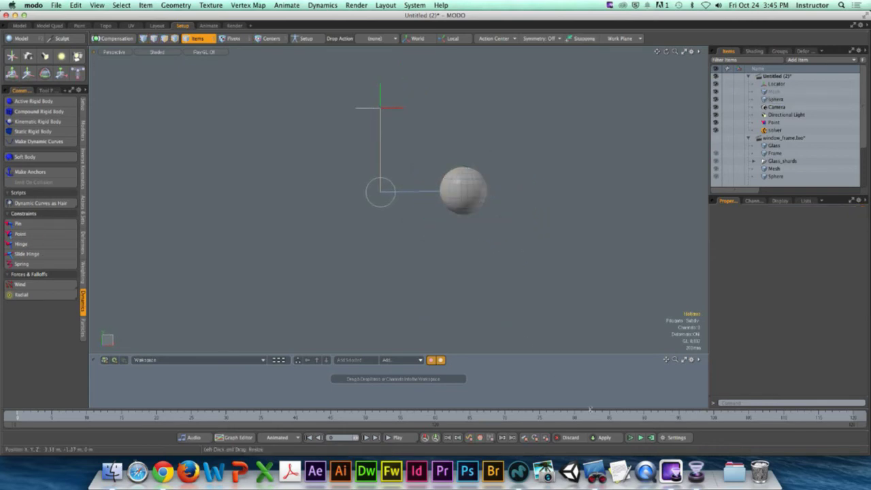
pyautogui.click(631, 438)
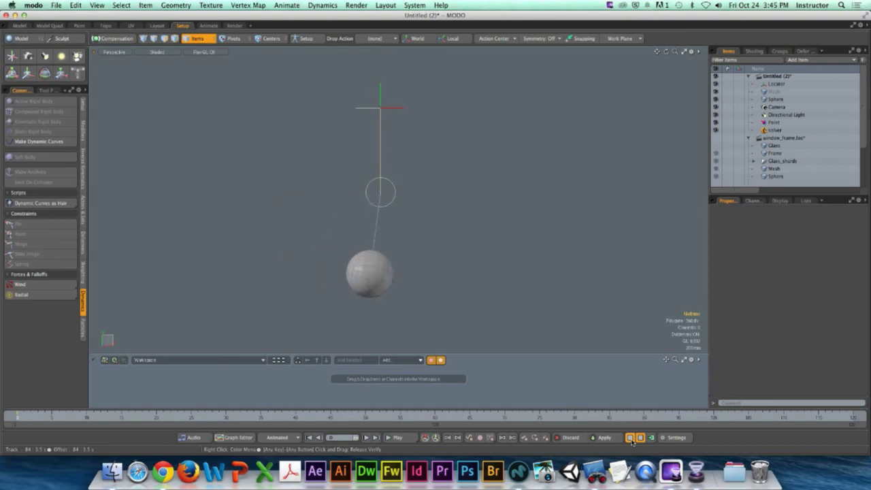
pyautogui.click(631, 438)
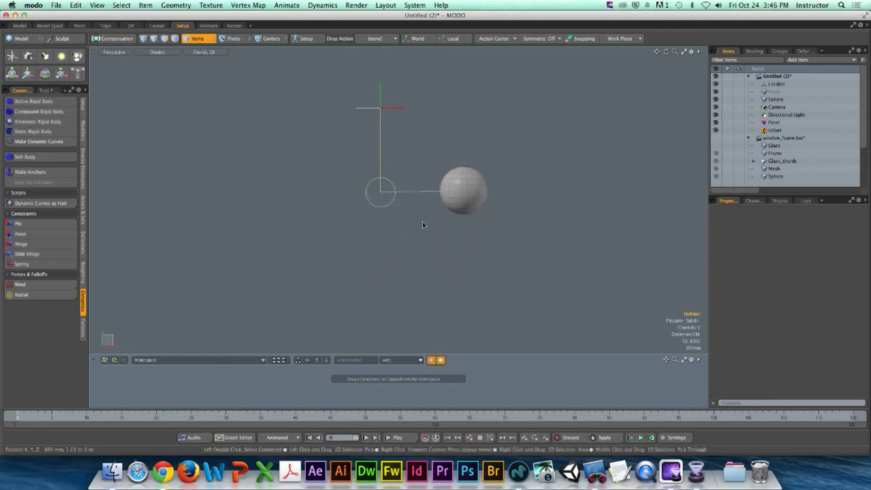
# Step: Raise the Point constraint towards the locator and align it exactly using the Match Position drop action
pyautogui.click(392, 208)
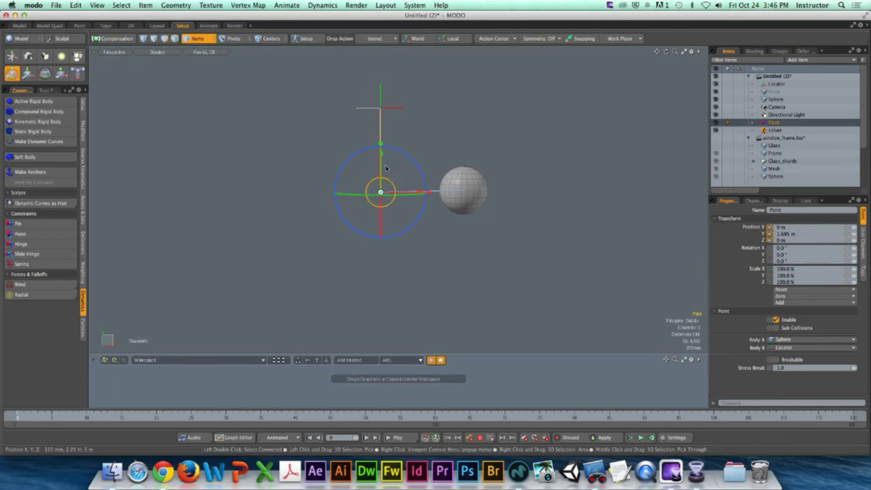
pyautogui.moveTo(381, 150); pyautogui.dragTo(421, 136)
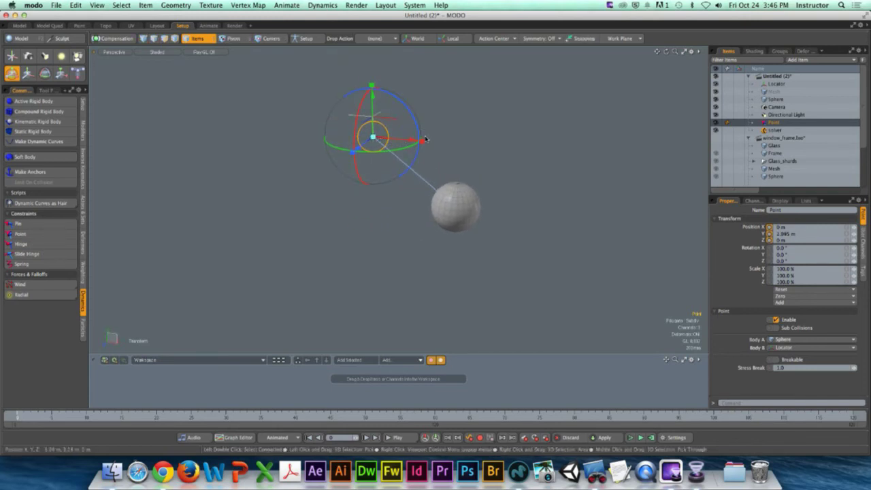
pyautogui.click(455, 123)
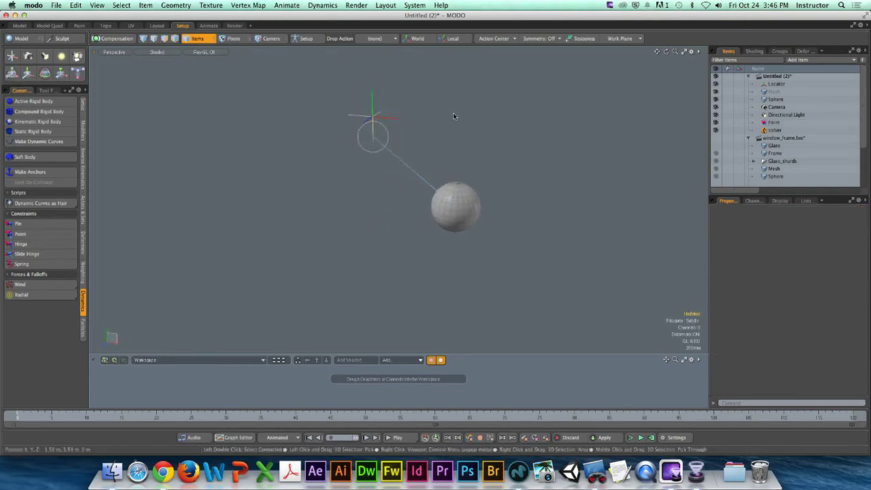
pyautogui.click(378, 39)
pyautogui.click(385, 64)
pyautogui.click(428, 147)
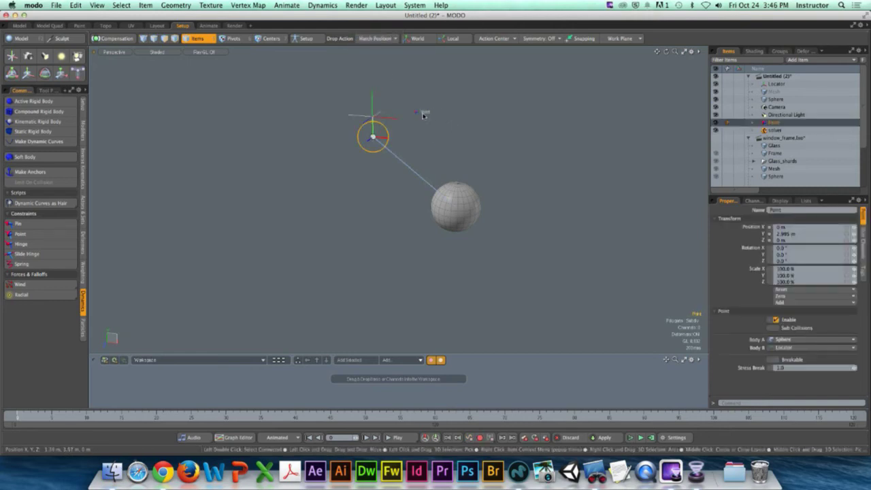
pyautogui.click(408, 133)
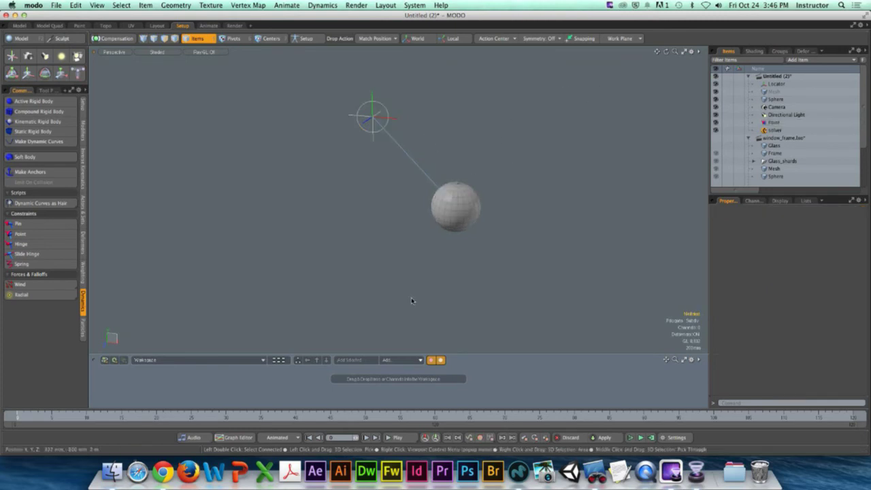
# Step: Move the sphere out to about X 4.22 m, Y 3.23 m and run the live simulation to test the pendulum swing
pyautogui.keyDown('alt'); pyautogui.moveTo(397, 270); pyautogui.dragTo(479, 235); pyautogui.keyUp('alt')
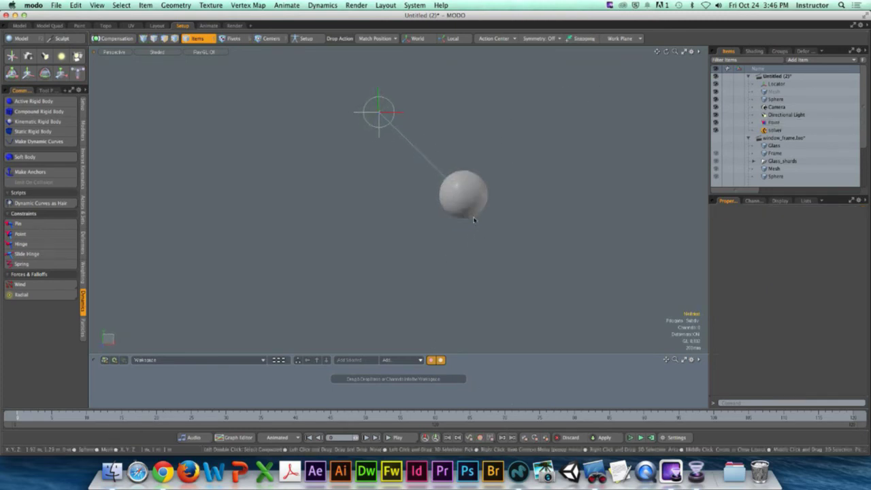
pyautogui.click(474, 216)
pyautogui.press('y')
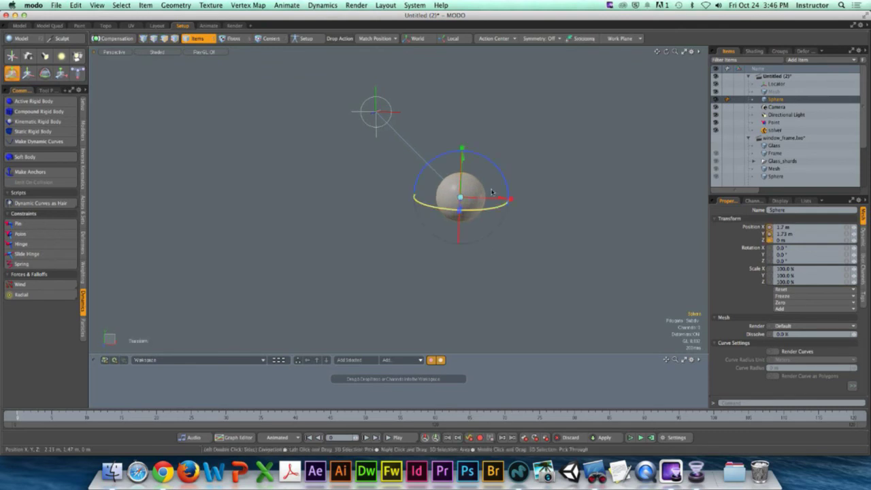
pyautogui.moveTo(460, 197)
pyautogui.mouseDown()
pyautogui.moveTo(594, 188)
pyautogui.moveTo(599, 104)
pyautogui.moveTo(456, 166)
pyautogui.moveTo(532, 162)
pyautogui.moveTo(467, 200)
pyautogui.mouseUp()
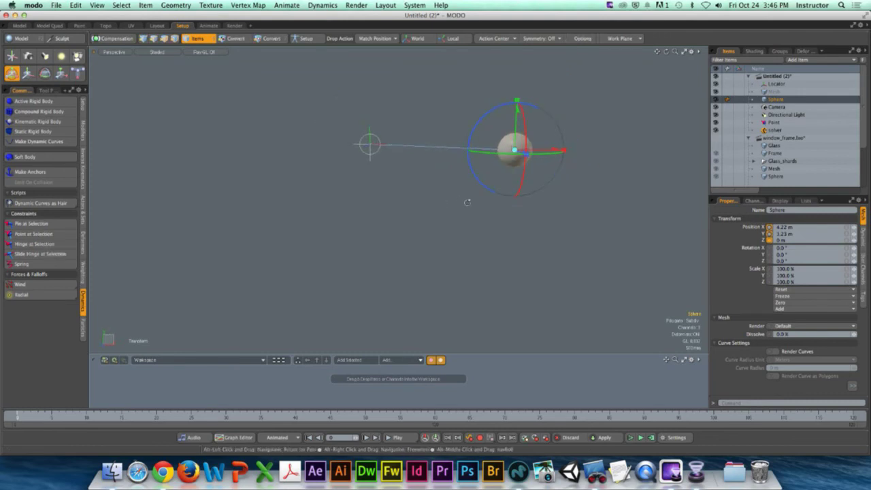
pyautogui.click(631, 438)
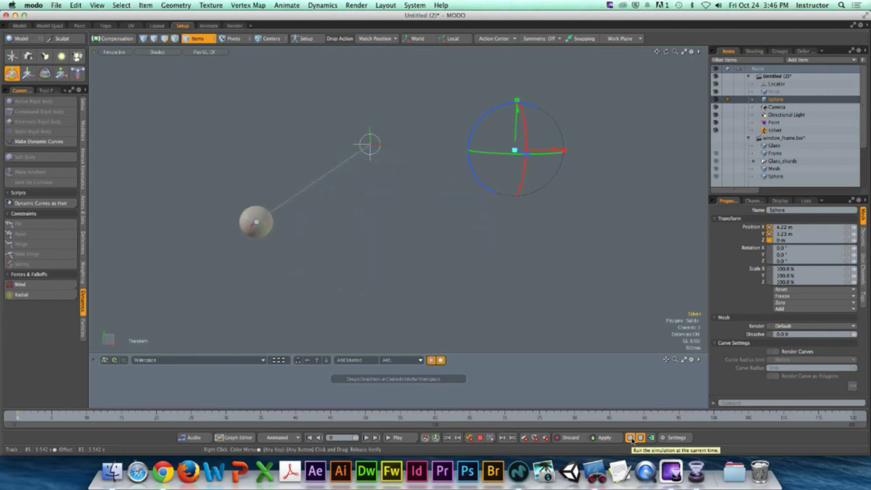
pyautogui.click(410, 233)
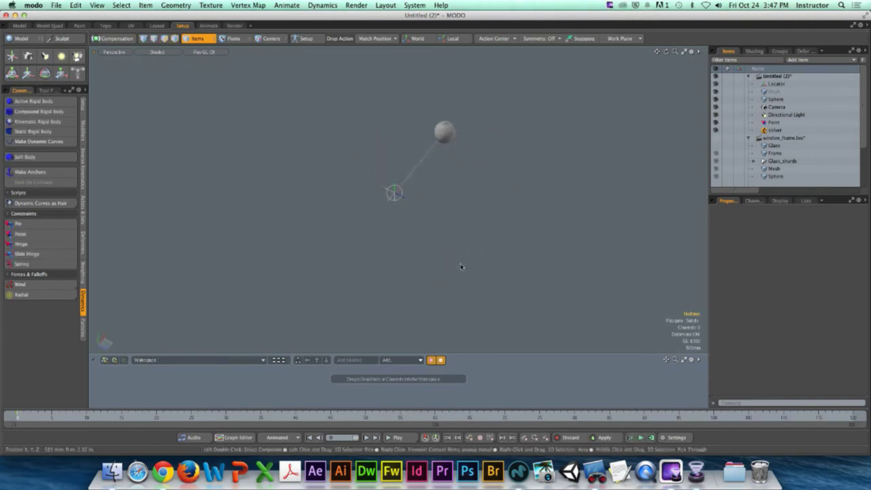
# Step: Switch to the Top view and try to draw a flat ground plane about 18.45 by 8.1 m around the pendulum
pyautogui.hotkey('ctrl', '1')
pyautogui.click(22, 38)
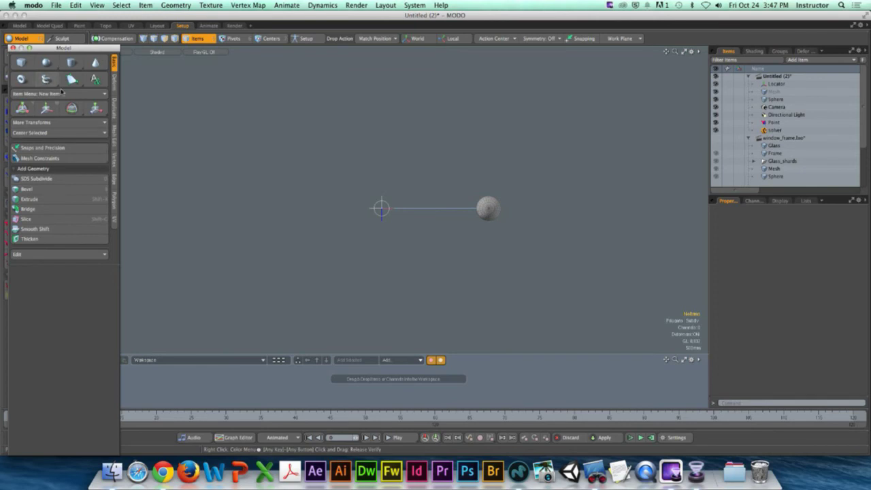
pyautogui.scroll(-2, 278, 164)
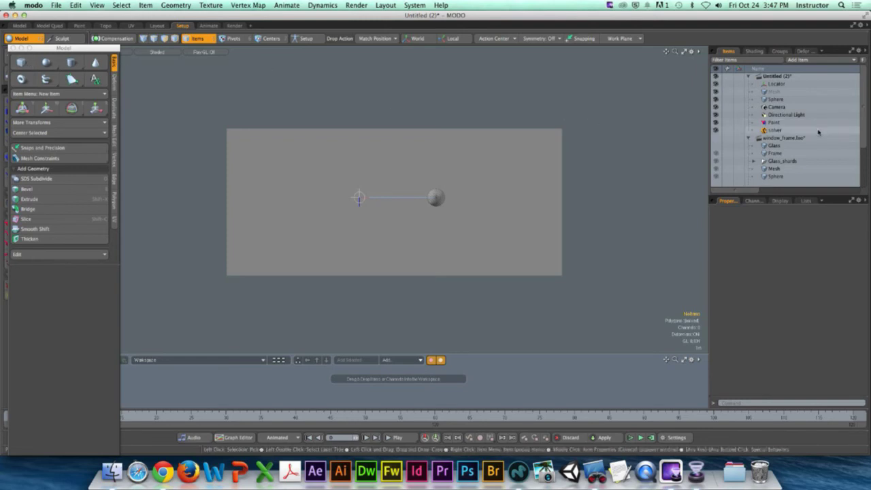
pyautogui.hotkey('shift', 'c')
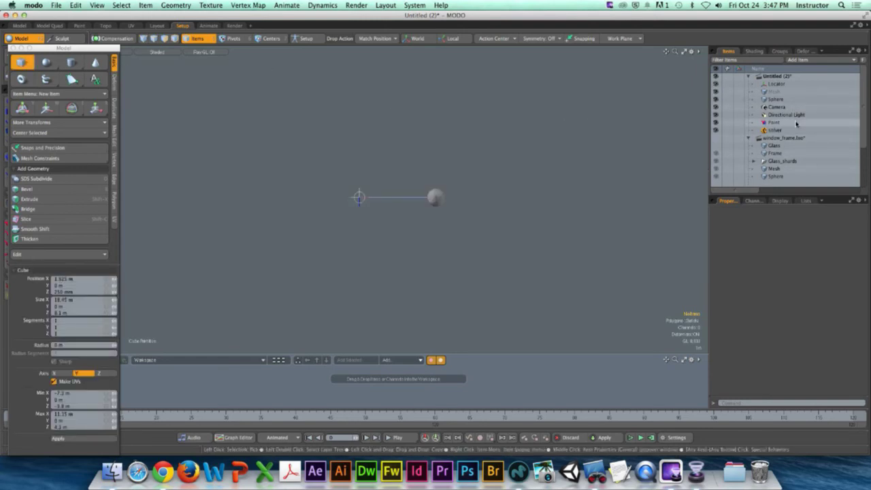
# Step: Collapse the window_frame scene in the item list and rename the empty mesh item Ground
pyautogui.click(748, 138)
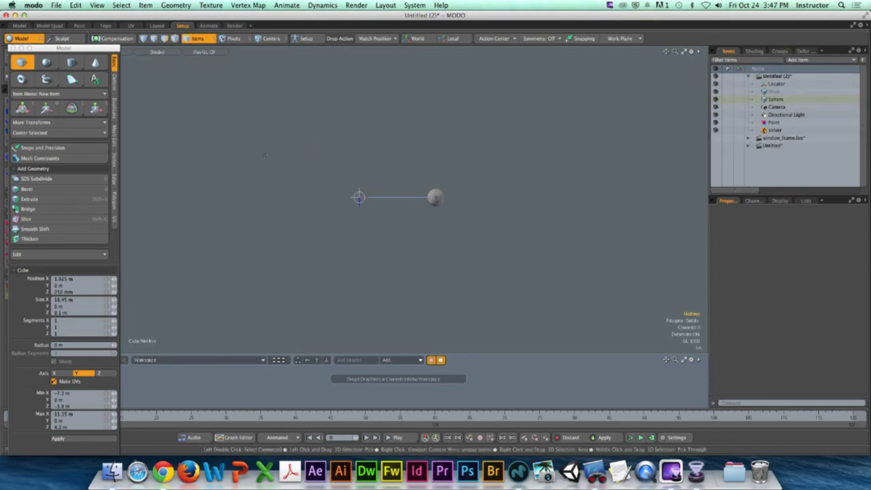
pyautogui.click(772, 91)
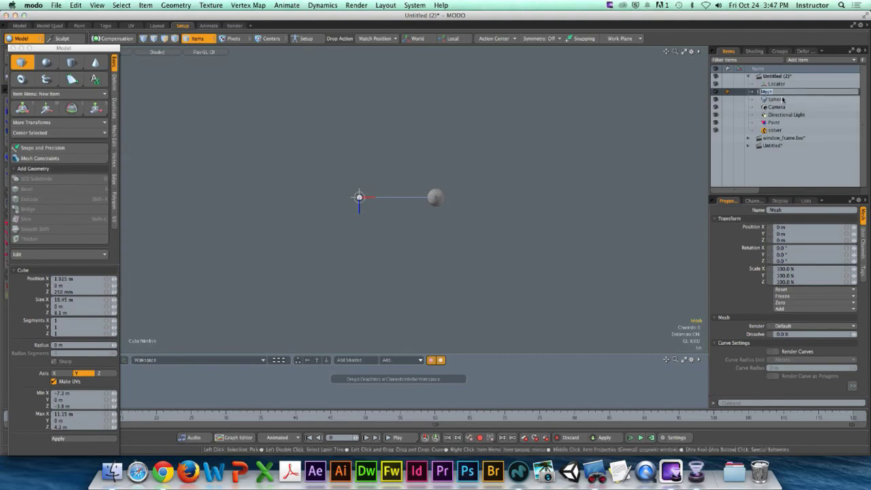
pyautogui.press('Return')
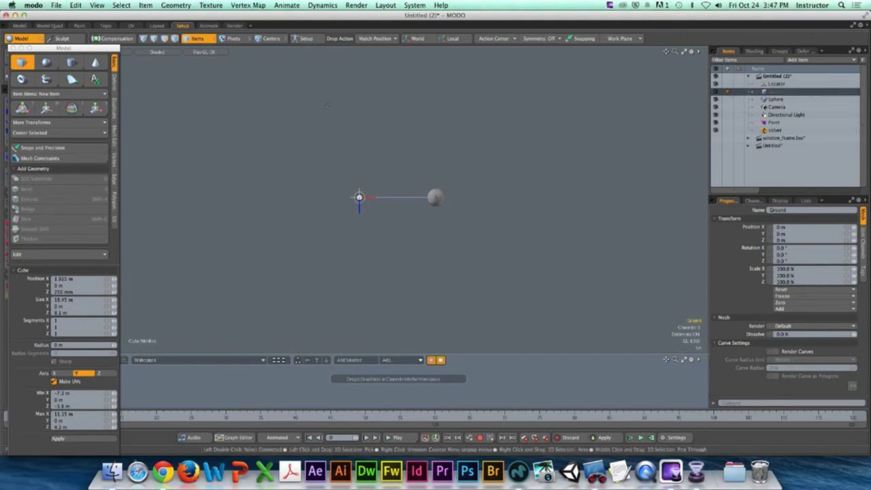
# Step: Draw a flat ground plane about 22.55 by 9.7 m around the pendulum in the Ground mesh
pyautogui.moveTo(120, 101); pyautogui.dragTo(121, 210)
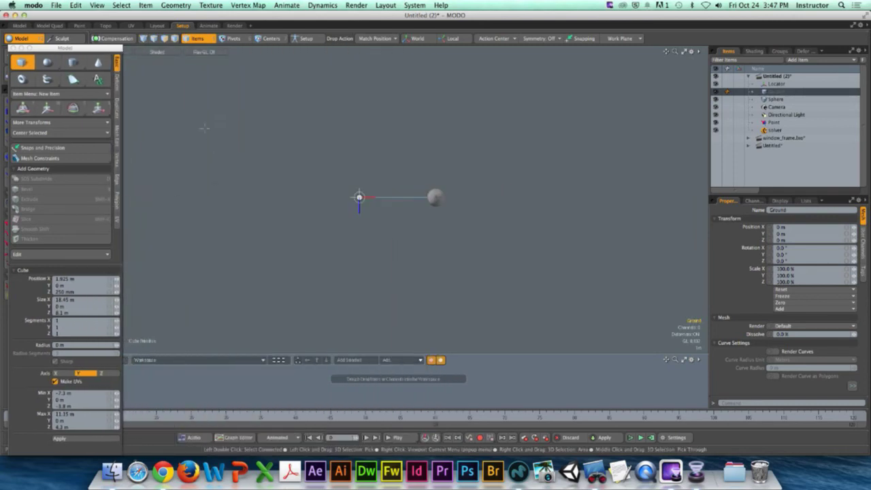
pyautogui.moveTo(205, 127); pyautogui.dragTo(614, 305)
pyautogui.press('space')
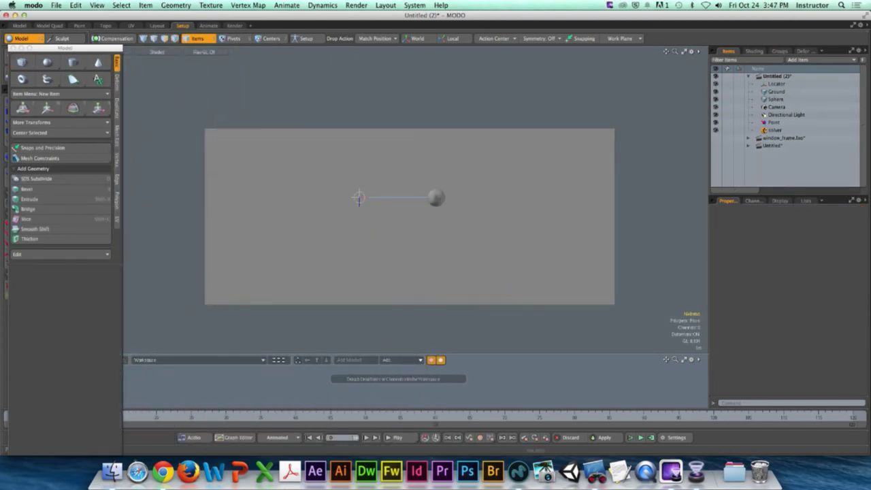
# Step: Add a new mesh item to the scene and name it Block
pyautogui.click(827, 60)
pyautogui.click(776, 75)
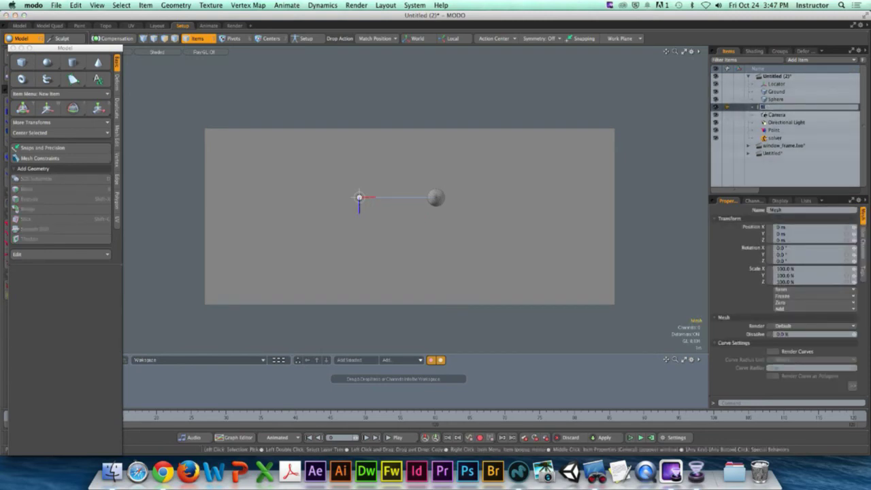
pyautogui.write('Block')
pyautogui.press('Return')
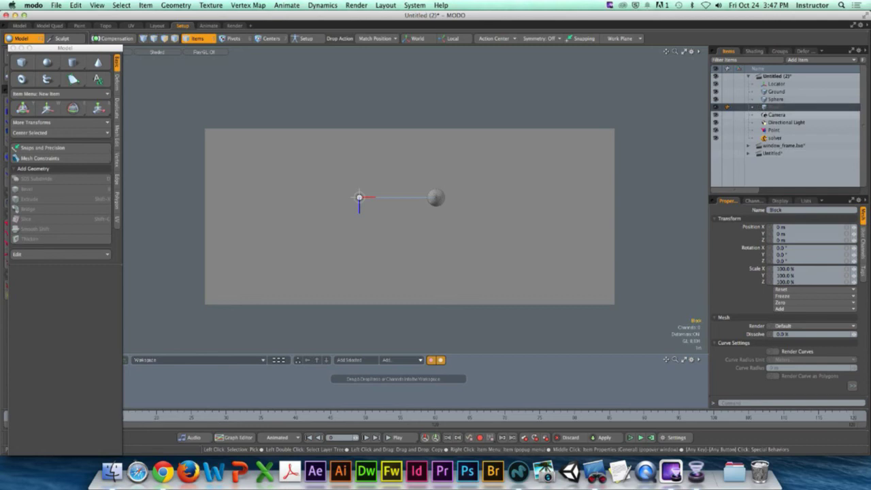
# Step: Model a box about 1.2 by 5.35 m in plan beneath the locator and raise it about 3.66 m high
pyautogui.click(22, 62)
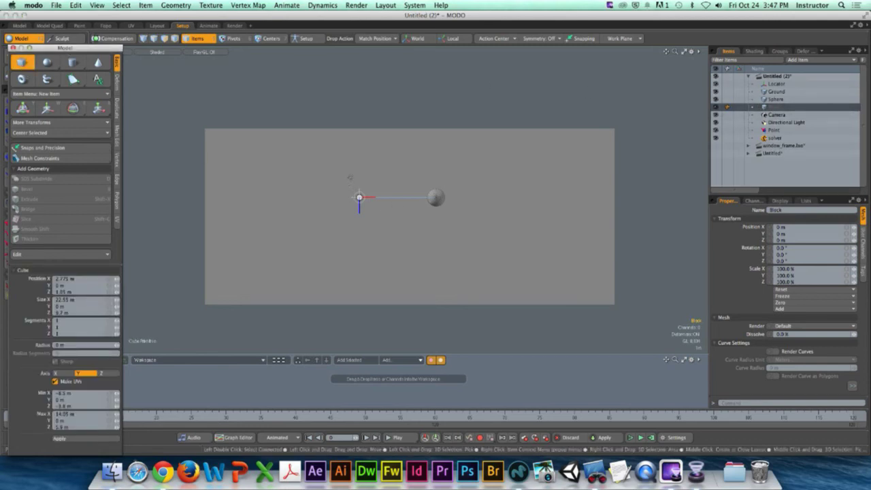
pyautogui.moveTo(349, 157); pyautogui.dragTo(370, 249)
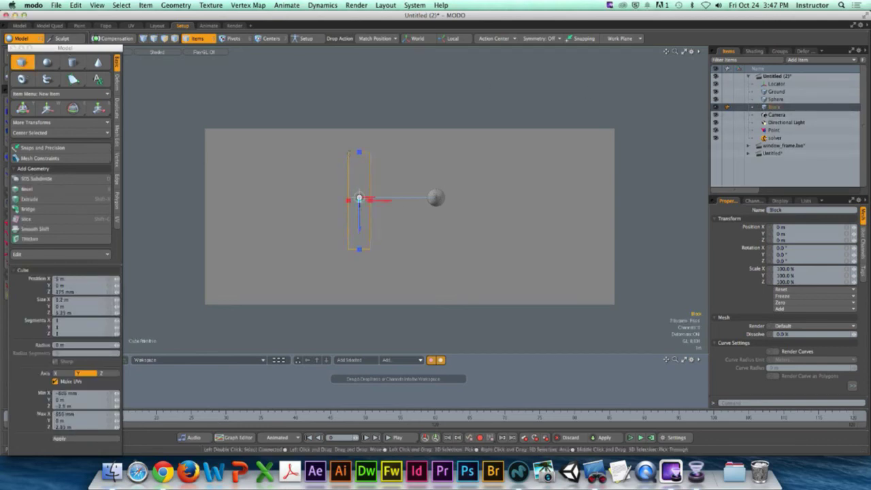
pyautogui.hotkey('ctrl', 'space')
pyautogui.click(402, 187)
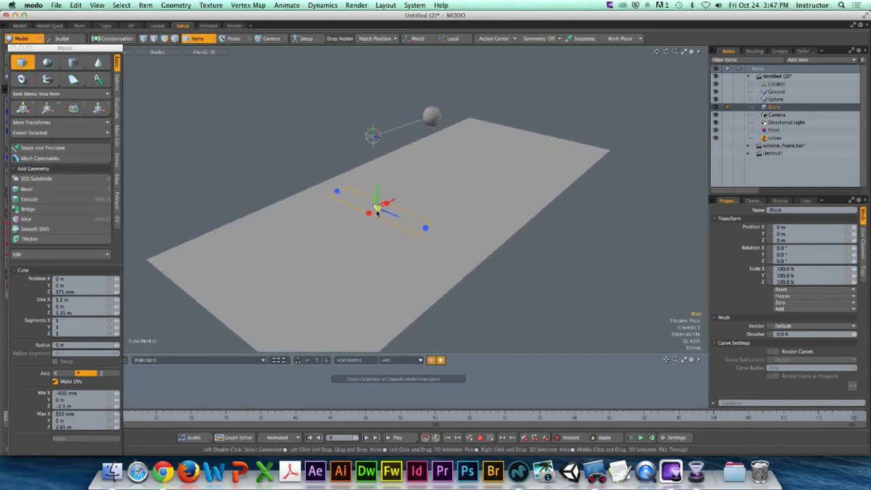
pyautogui.moveTo(379, 214); pyautogui.dragTo(369, 145)
pyautogui.press('space')
pyautogui.click(407, 114)
pyautogui.click(369, 145)
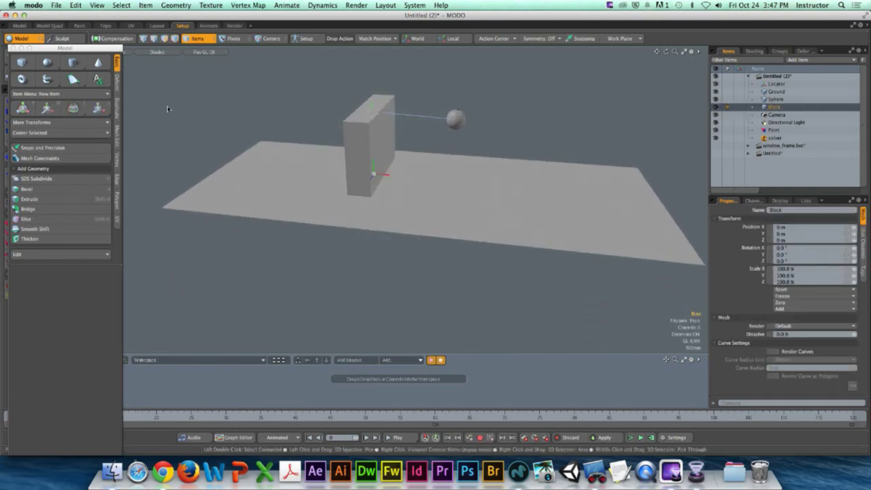
# Step: Close the modelling palette, then make the ground a static rigid body and the block an active rigid body
pyautogui.click(23, 38)
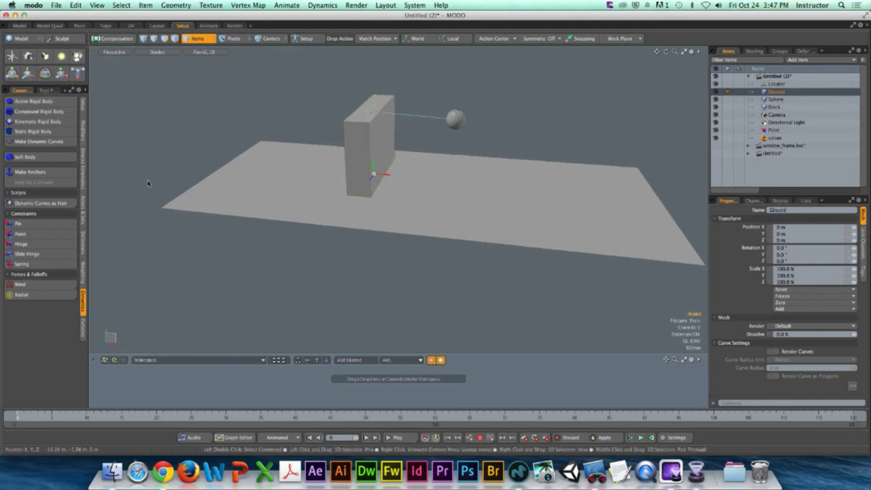
pyautogui.click(305, 187)
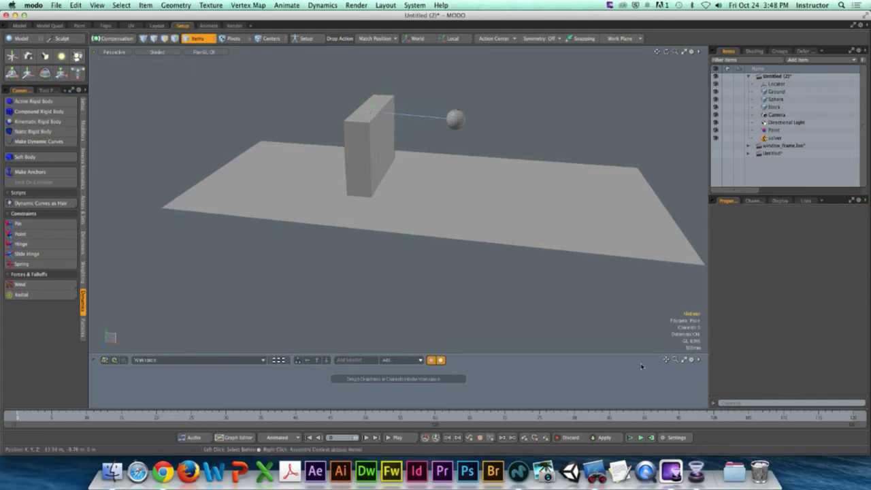
pyautogui.click(388, 179)
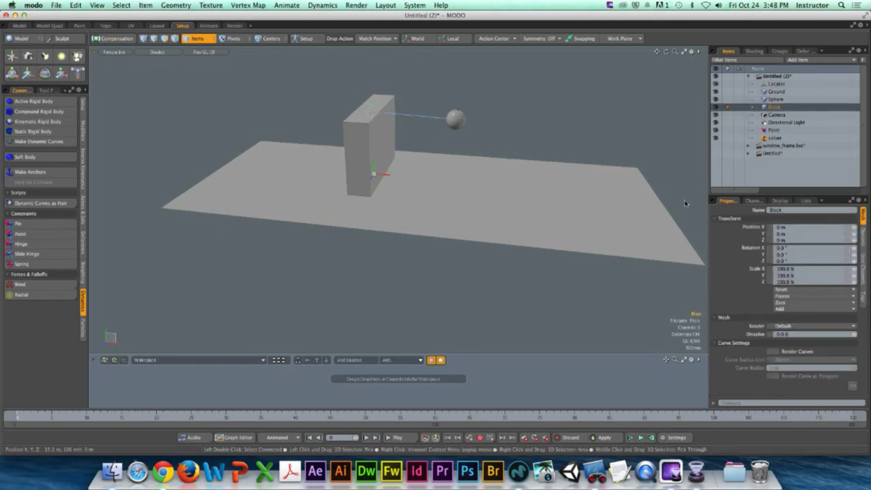
# Step: Enlarge the properties area and set the block's dynamics collision shape to Convex Decomposition
pyautogui.moveTo(798, 197); pyautogui.dragTo(794, 120)
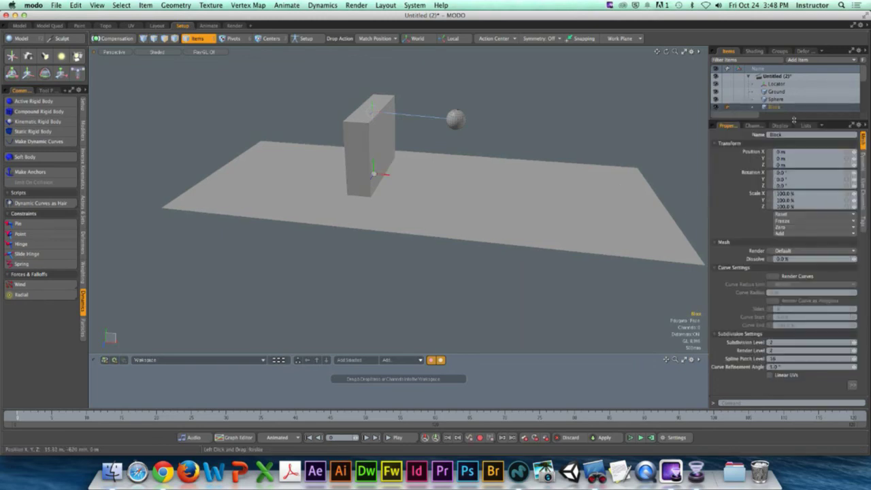
pyautogui.click(863, 166)
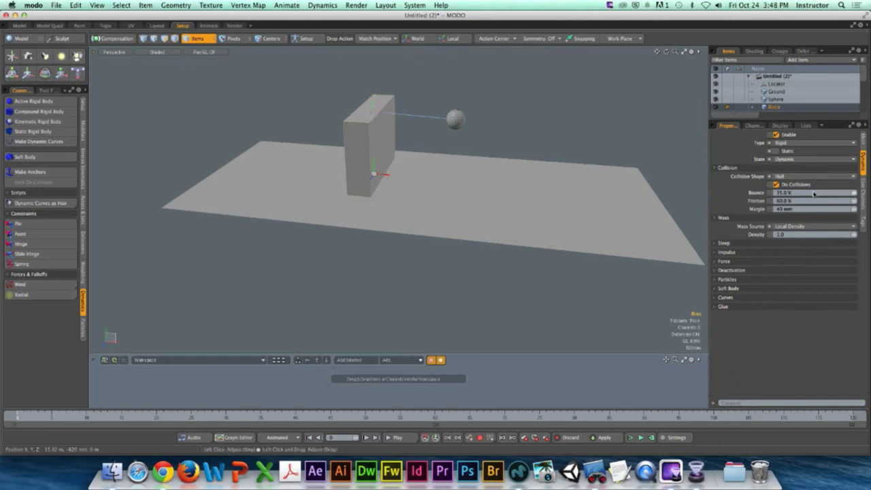
pyautogui.click(812, 179)
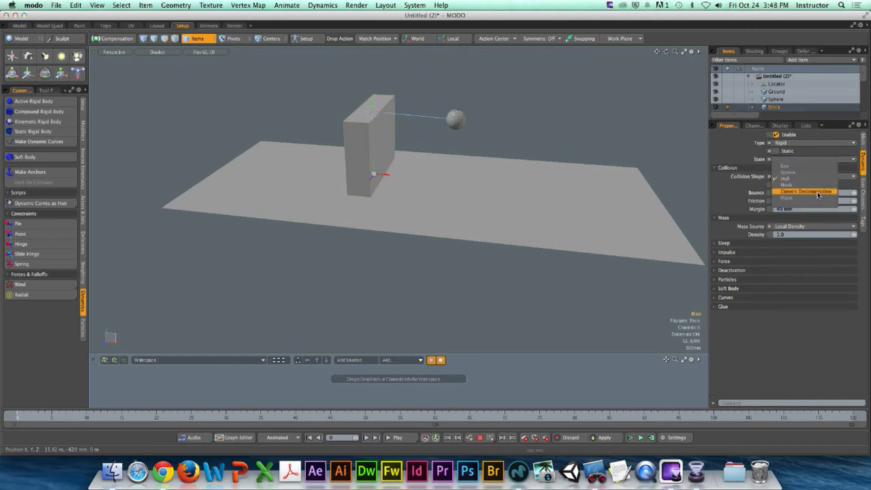
pyautogui.click(813, 194)
pyautogui.click(610, 132)
# Step: Run the live simulation and examine from several angles how the sphere collides with the block
pyautogui.keyDown('alt'); pyautogui.moveTo(611, 132); pyautogui.dragTo(525, 336); pyautogui.keyUp('alt')
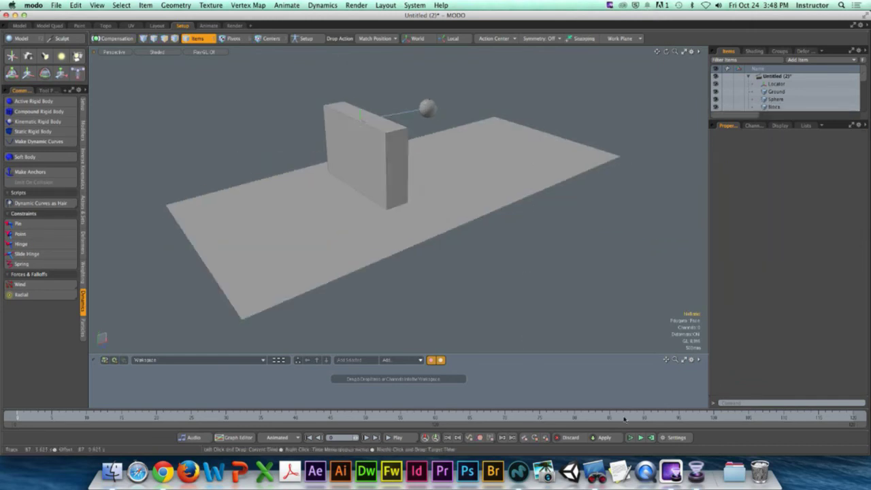
pyautogui.click(630, 439)
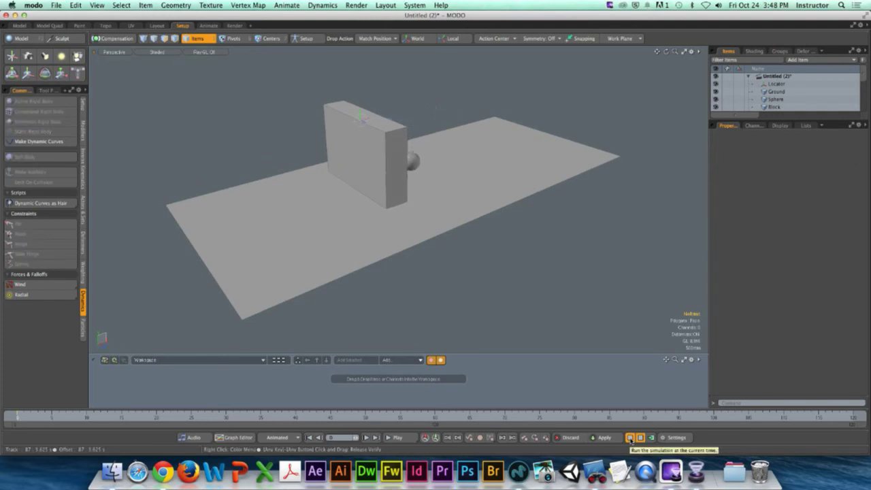
pyautogui.keyDown('alt'); pyautogui.moveTo(408, 157); pyautogui.dragTo(688, 162); pyautogui.keyUp('alt')
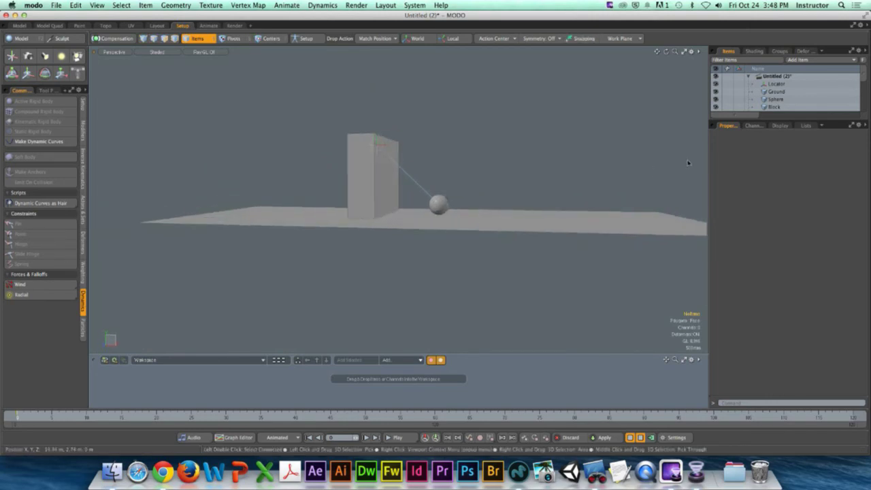
# Step: Lower the ground plane by about 1.3 m to give the pendulum more clearance
pyautogui.click(544, 224)
pyautogui.keyDown('alt'); pyautogui.moveTo(545, 224); pyautogui.dragTo(490, 215); pyautogui.keyUp('alt')
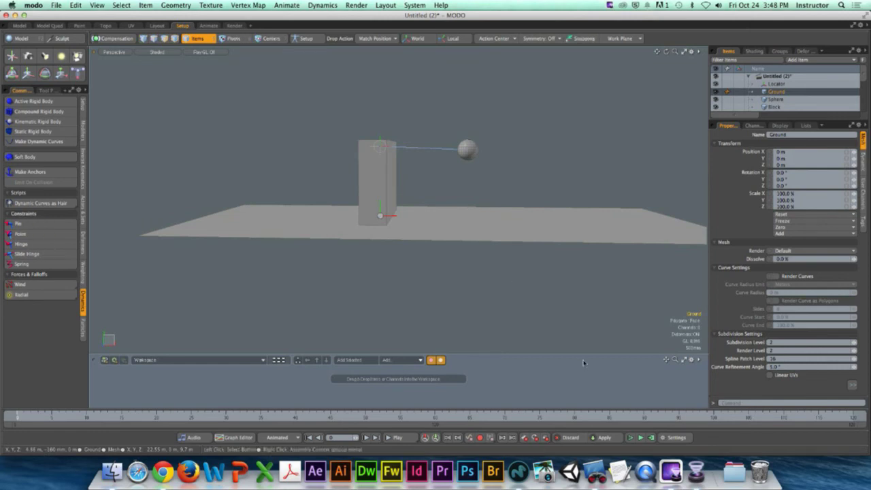
pyautogui.press('w')
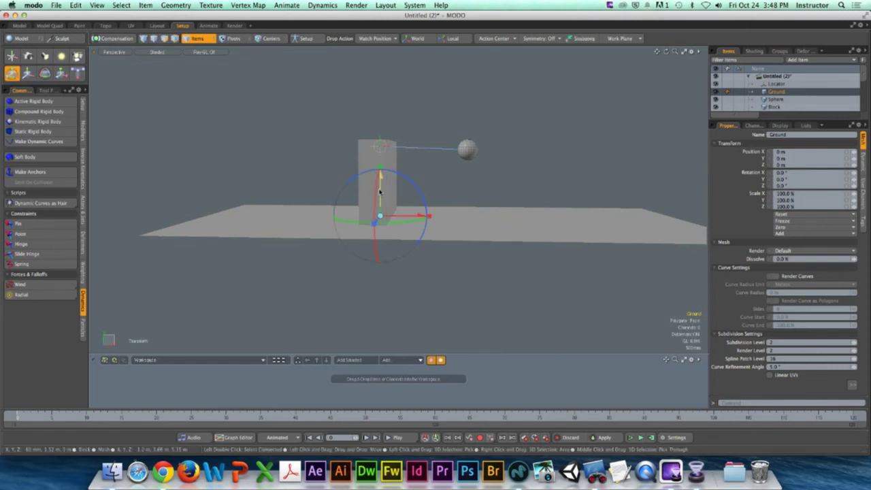
pyautogui.moveTo(379, 190); pyautogui.dragTo(379, 217)
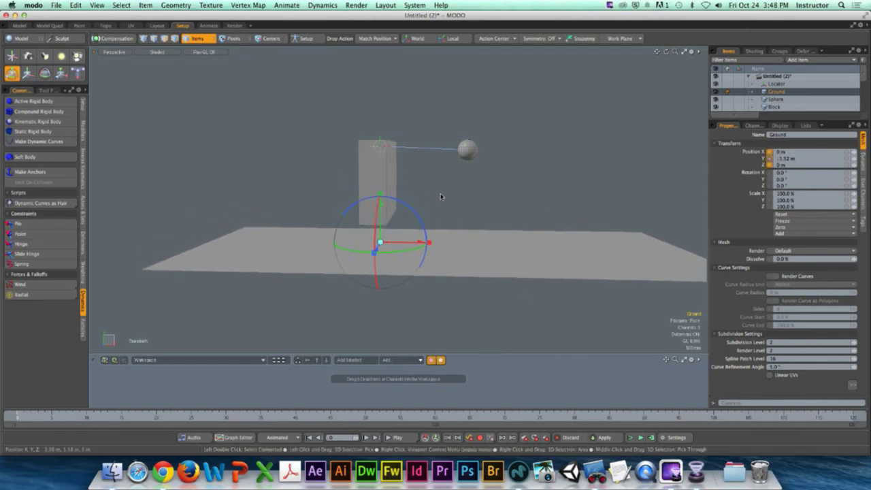
# Step: Lower the block to a Y position of about -1.28 m so it sits on the ground plane
pyautogui.press('Down')
pyautogui.press('Down')
pyautogui.moveTo(380, 192); pyautogui.dragTo(379, 218)
pyautogui.press('q')
pyautogui.click(445, 216)
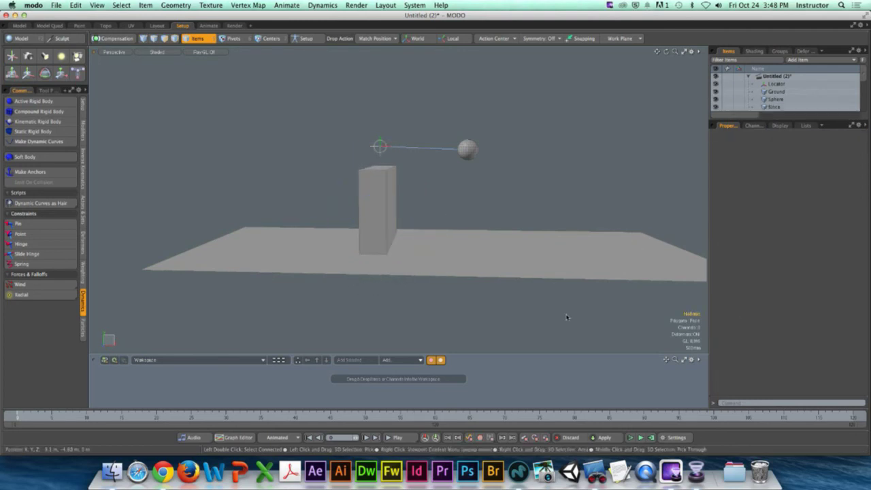
# Step: Run and stop the simulation with the lowered block, then examine the block and sphere from closer up
pyautogui.click(631, 439)
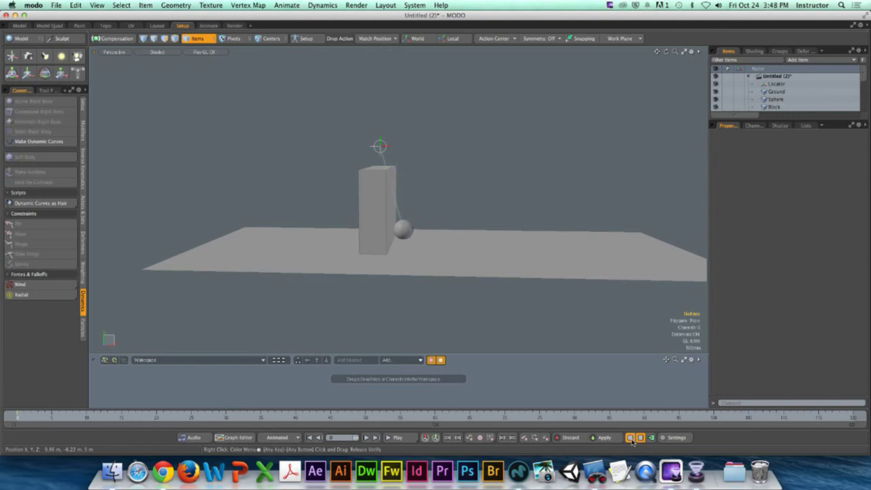
pyautogui.click(632, 438)
pyautogui.keyDown('alt'); pyautogui.moveTo(477, 224); pyautogui.dragTo(399, 214); pyautogui.keyUp('alt')
pyautogui.click(395, 217)
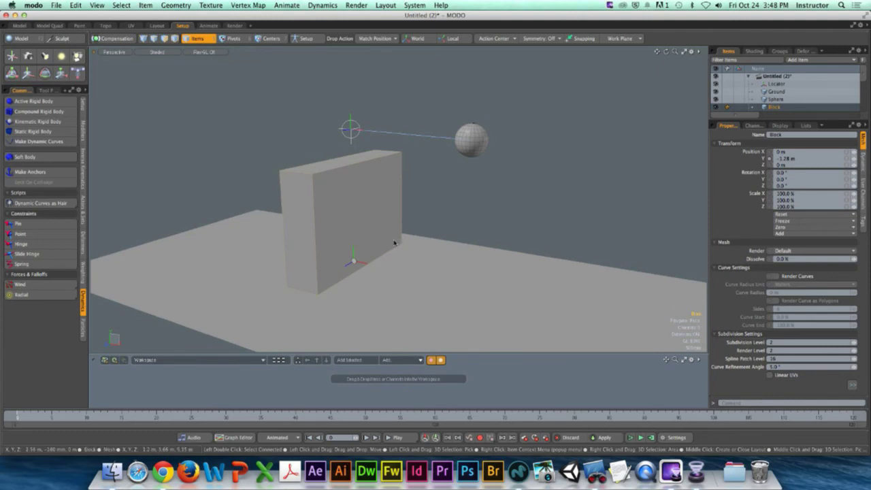
pyautogui.keyDown('alt'); pyautogui.moveTo(400, 249); pyautogui.dragTo(408, 219); pyautogui.keyUp('alt')
pyautogui.click(472, 220)
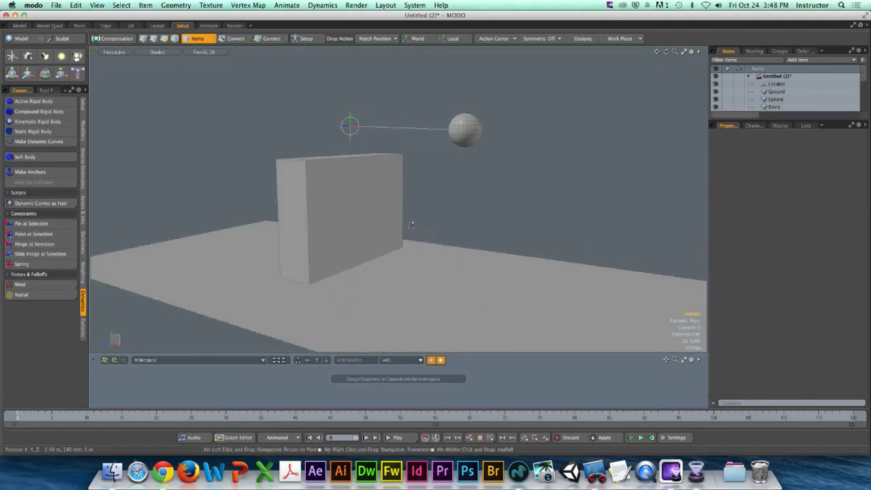
pyautogui.click(370, 217)
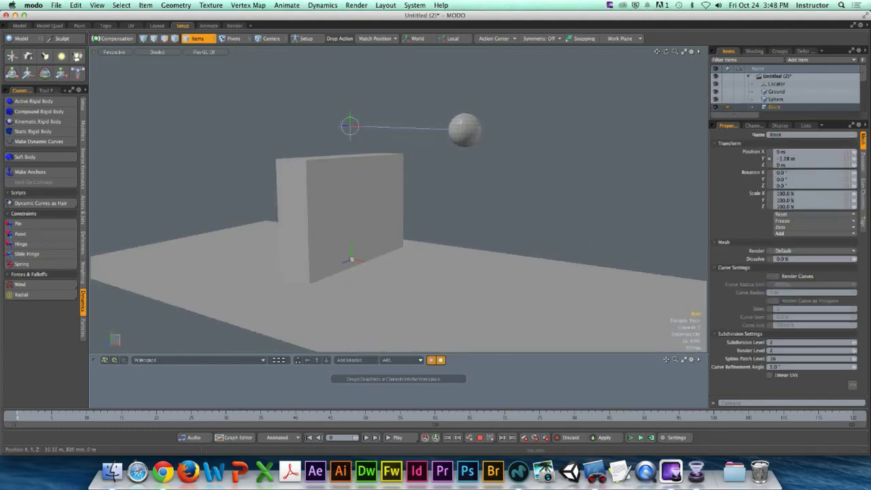
pyautogui.click(528, 128)
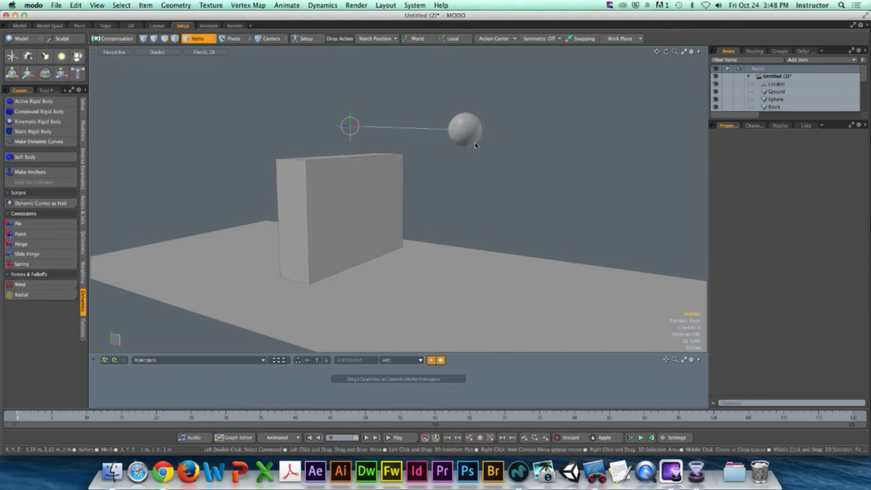
# Step: Switch the sphere's mass source to Local Mass and set its mass to 200 lbs
pyautogui.click(469, 138)
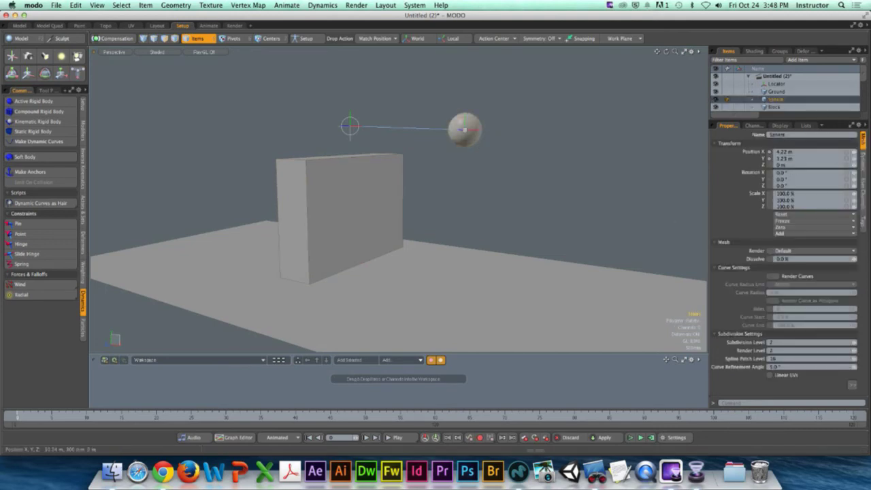
pyautogui.click(862, 163)
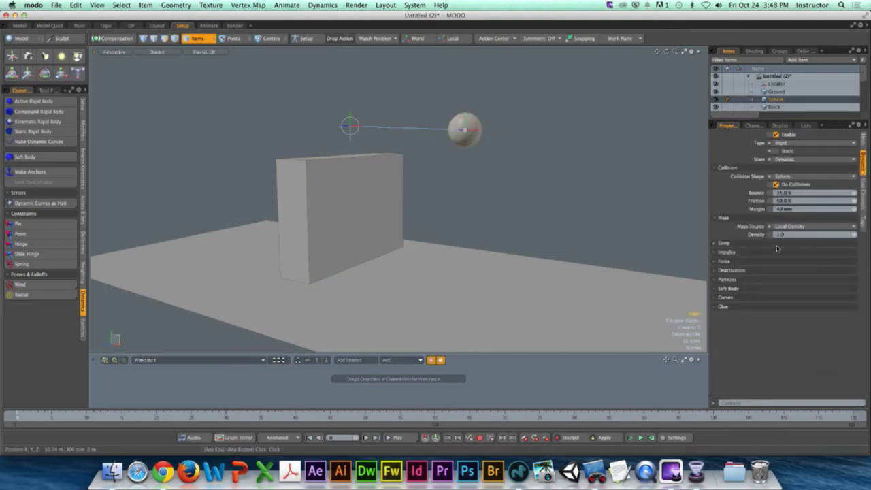
pyautogui.click(809, 226)
pyautogui.click(795, 233)
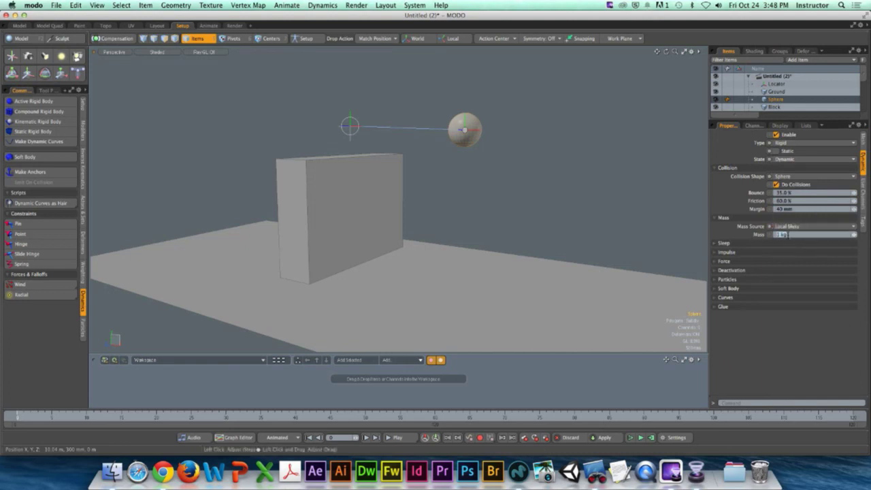
pyautogui.write('200lbs')
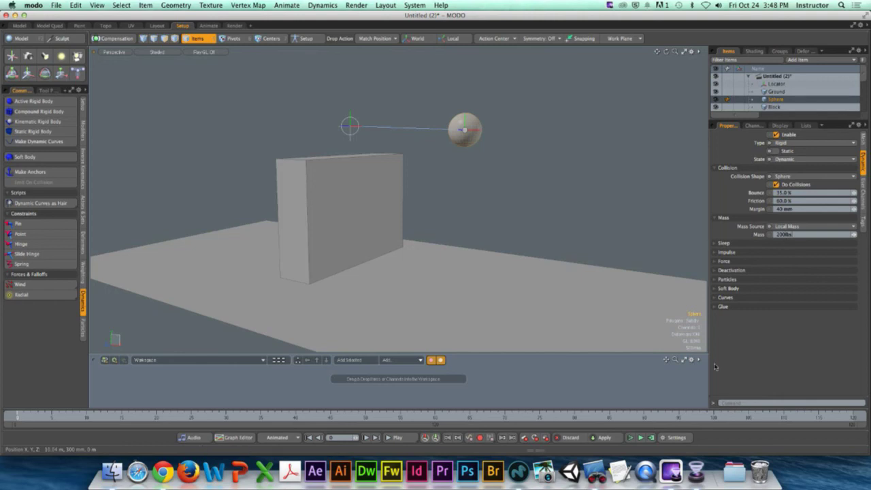
# Step: Run the simulation repeatedly, also from a lower side view, to test how the heavier sphere strikes the block
pyautogui.click(630, 437)
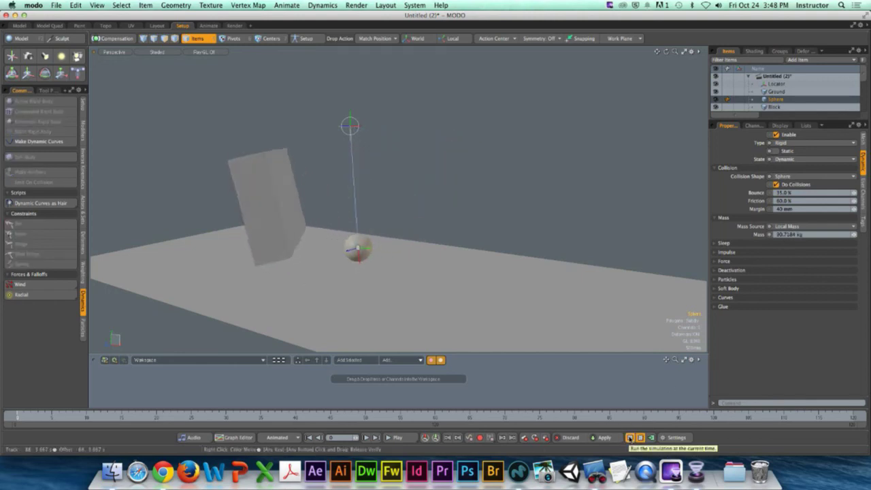
pyautogui.click(630, 438)
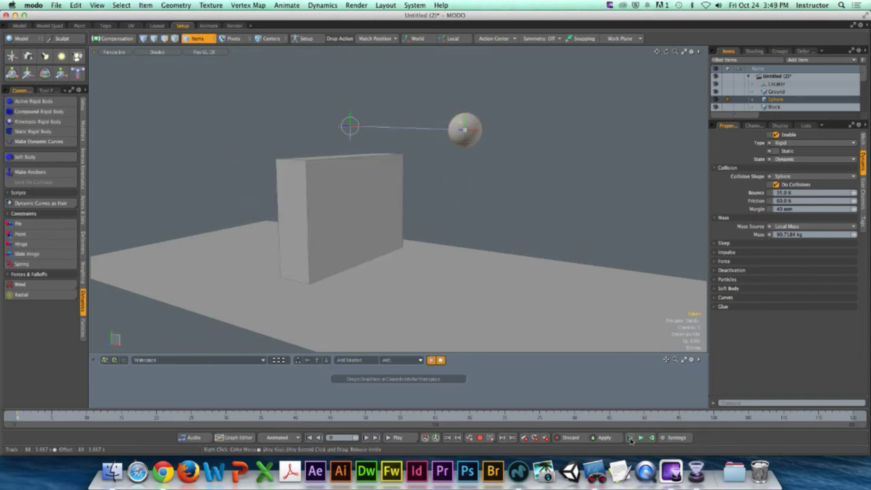
pyautogui.click(640, 438)
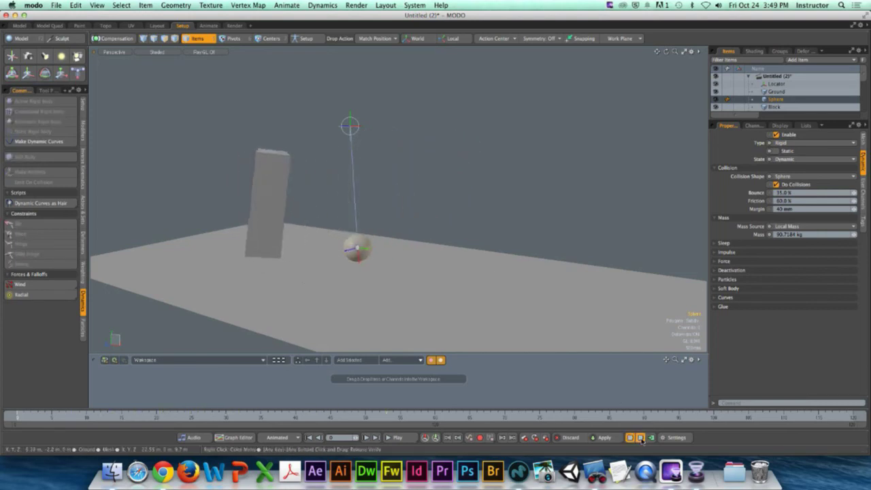
pyautogui.click(640, 438)
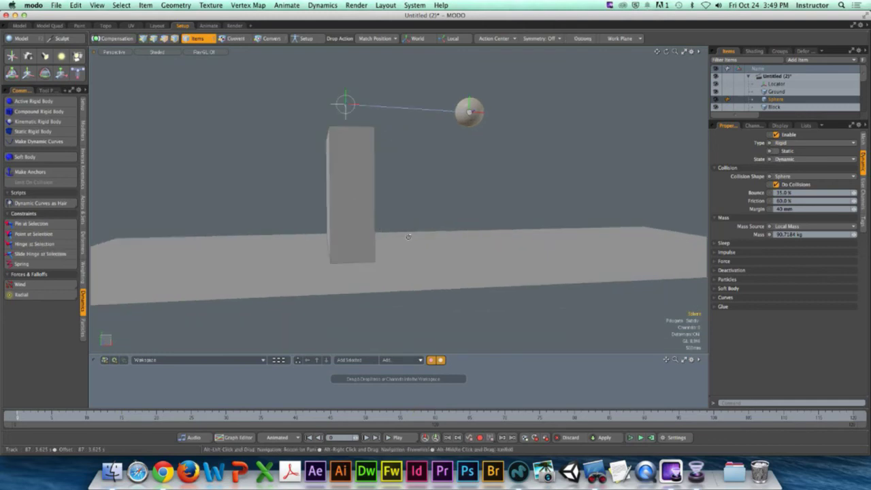
pyautogui.click(640, 439)
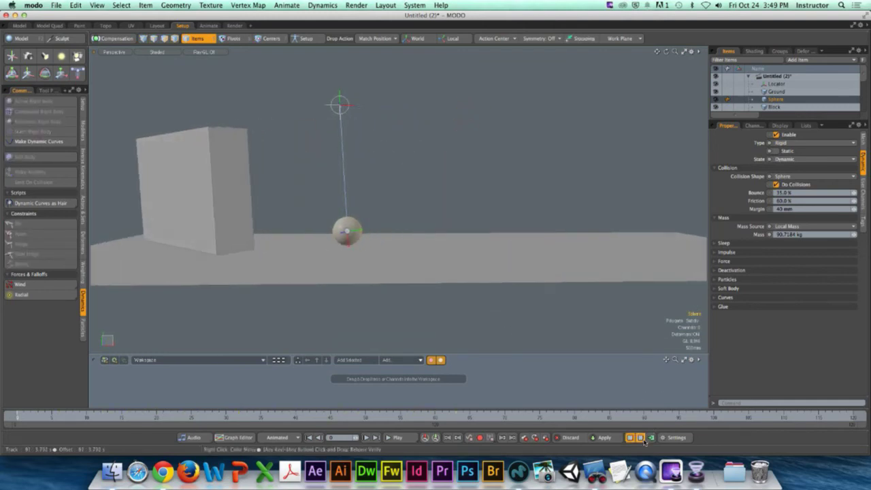
# Step: Stop the simulation, then run and stop it once more to watch the sphere's swing toward the block
pyautogui.click(640, 438)
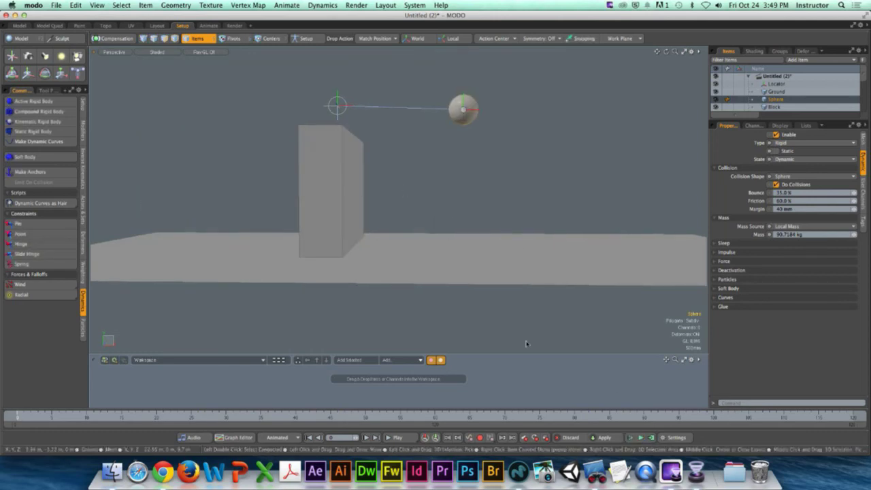
pyautogui.click(640, 438)
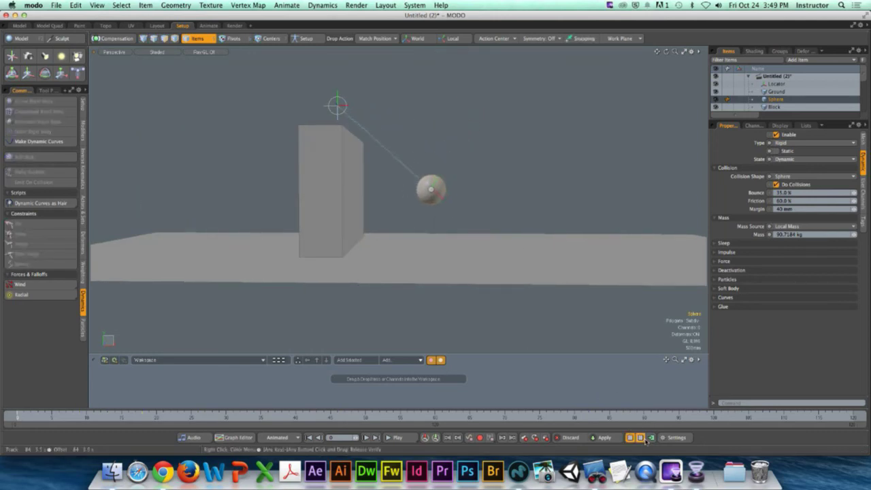
pyautogui.click(641, 438)
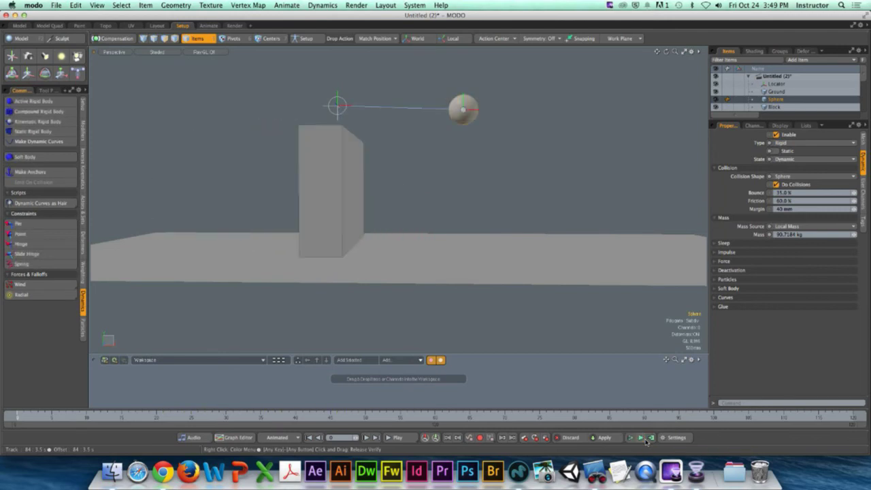
# Step: Move the block's center to the center of its bounding box
pyautogui.click(338, 185)
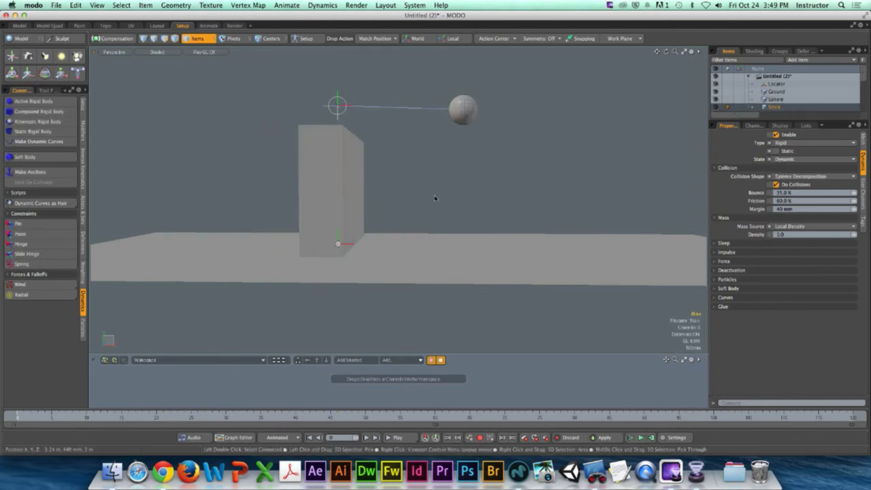
pyautogui.keyDown('alt'); pyautogui.moveTo(433, 194); pyautogui.dragTo(389, 195); pyautogui.keyUp('alt')
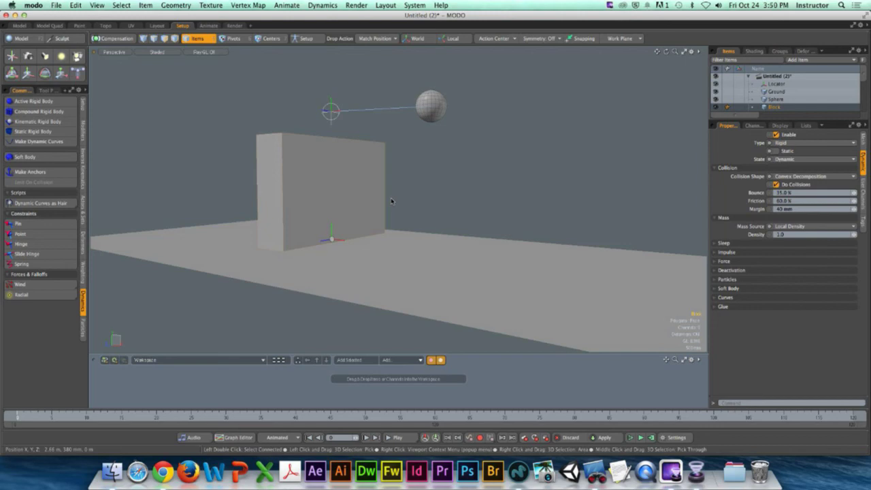
pyautogui.click(75, 5)
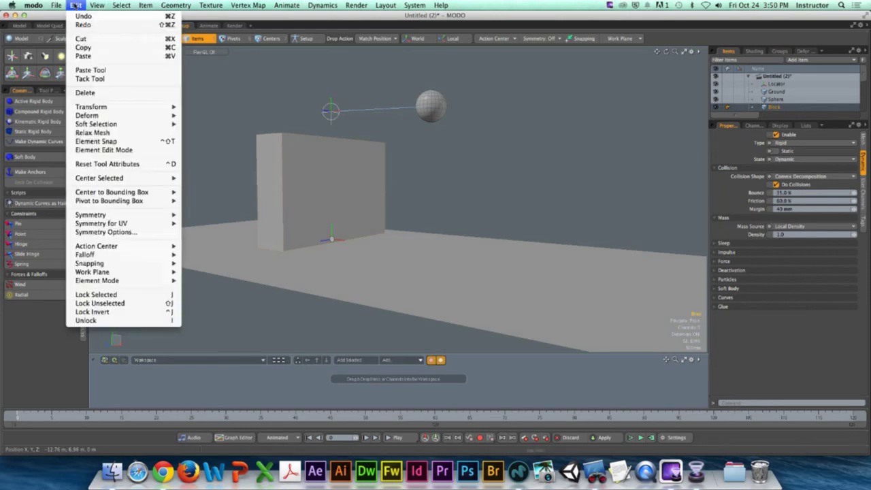
pyautogui.moveTo(98, 193)
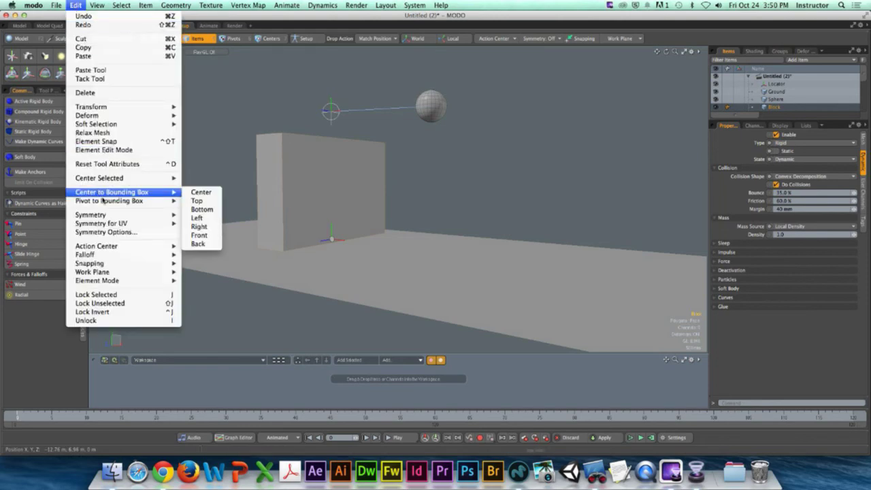
pyautogui.click(207, 194)
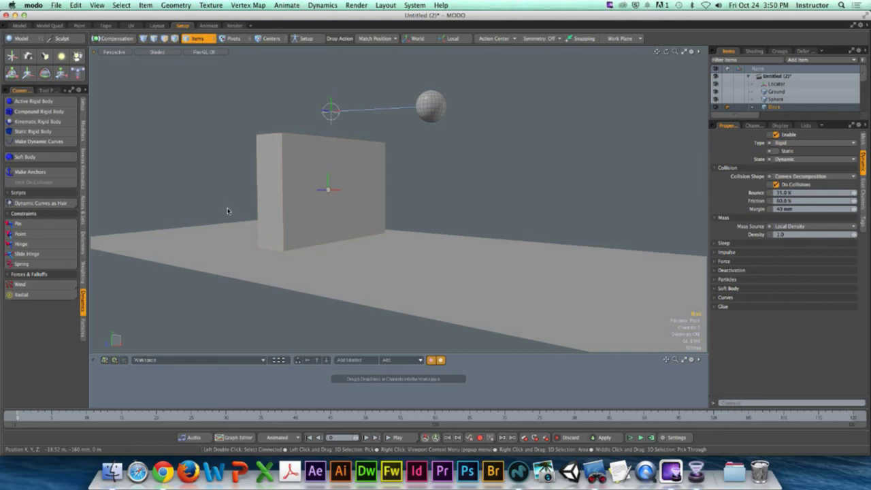
pyautogui.press('ctrl')
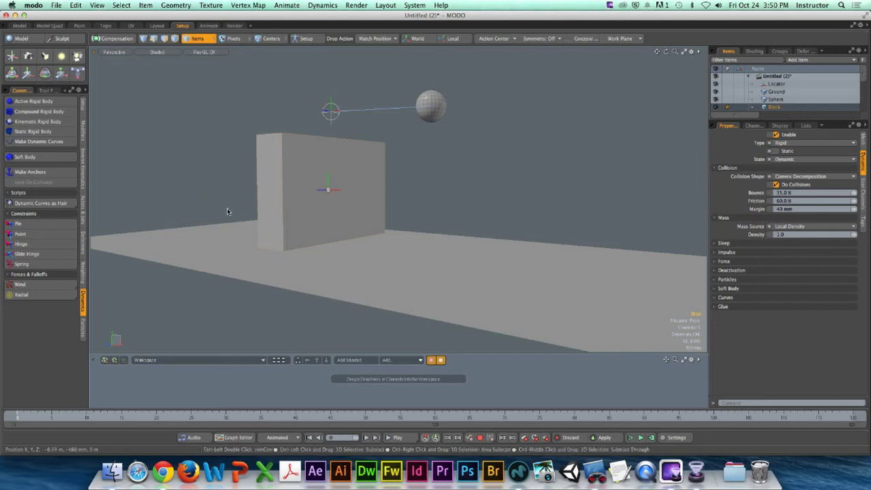
# Step: Run and stop the simulation repeatedly with the recentered block, also from a higher angle, to examine how it falls
pyautogui.click(642, 440)
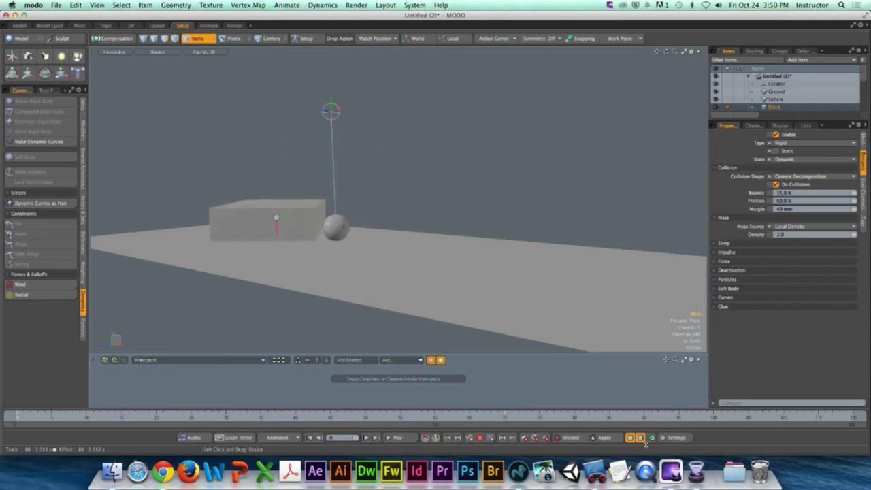
pyautogui.click(642, 440)
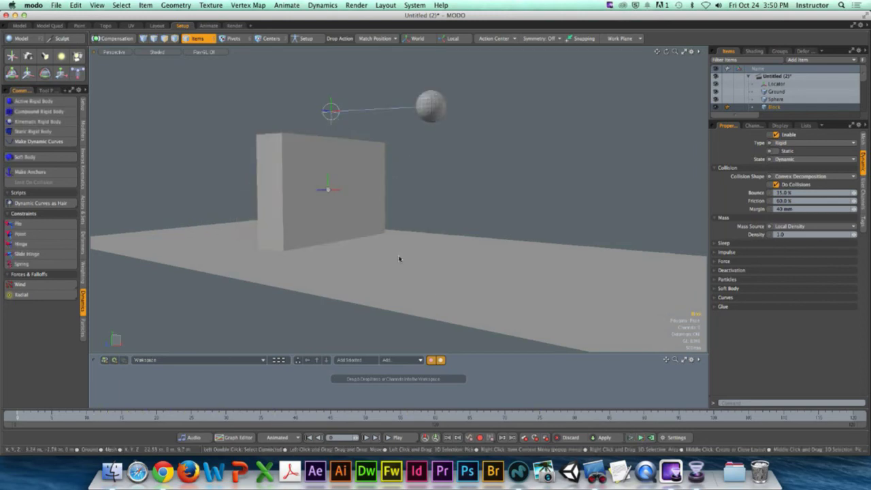
pyautogui.keyDown('alt'); pyautogui.moveTo(371, 197); pyautogui.dragTo(428, 177); pyautogui.keyUp('alt')
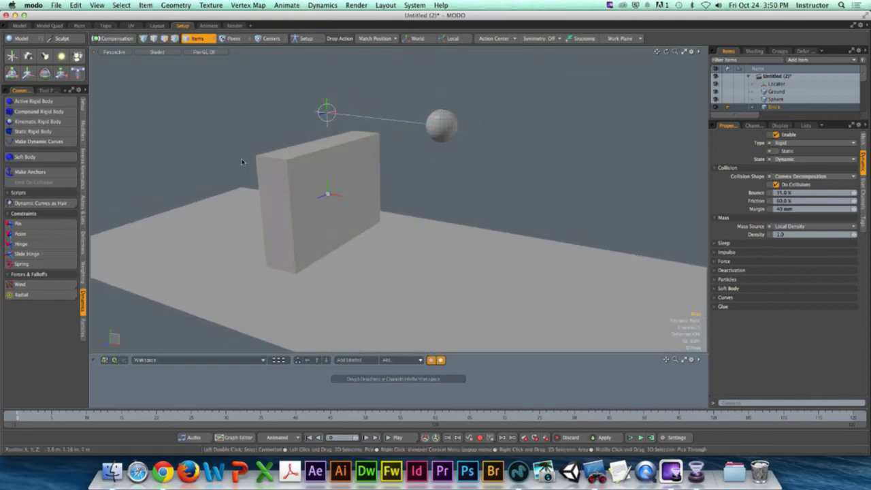
pyautogui.click(640, 439)
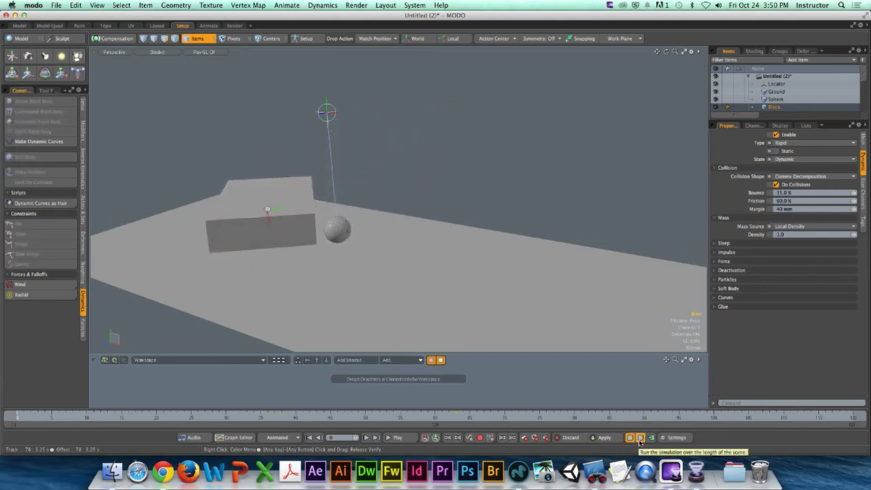
pyautogui.click(640, 439)
pyautogui.click(639, 439)
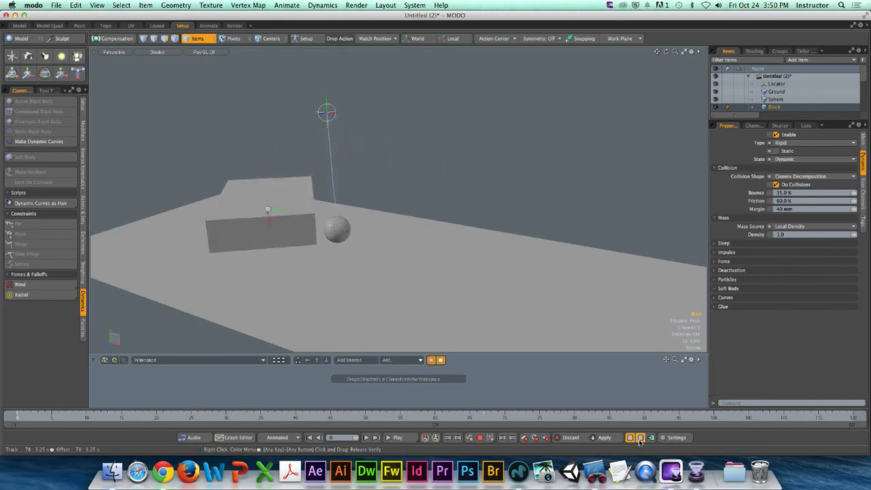
pyautogui.click(640, 439)
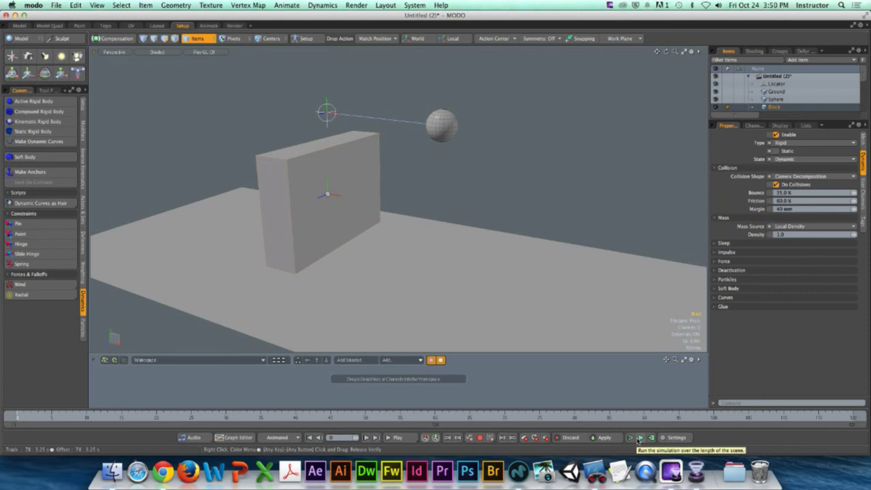
# Step: Set the block's Bounce to 70% and run the simulation to test the impact
pyautogui.click(378, 164)
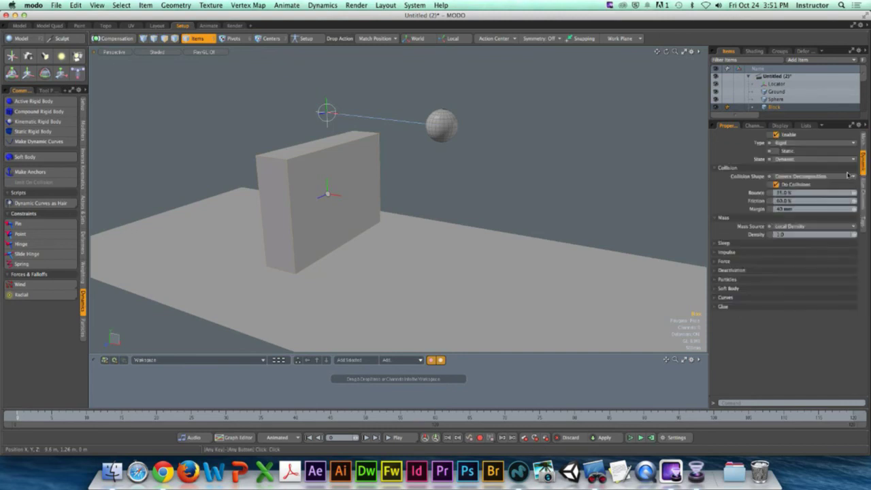
pyautogui.click(786, 194)
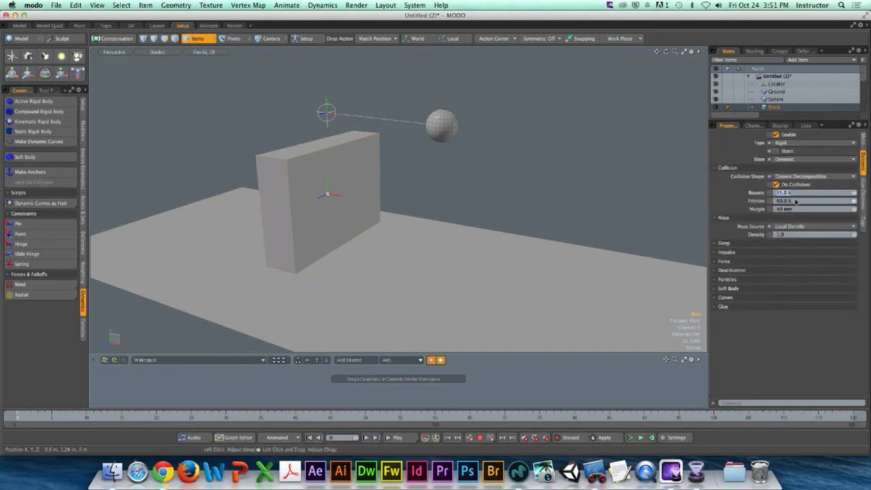
pyautogui.write('70')
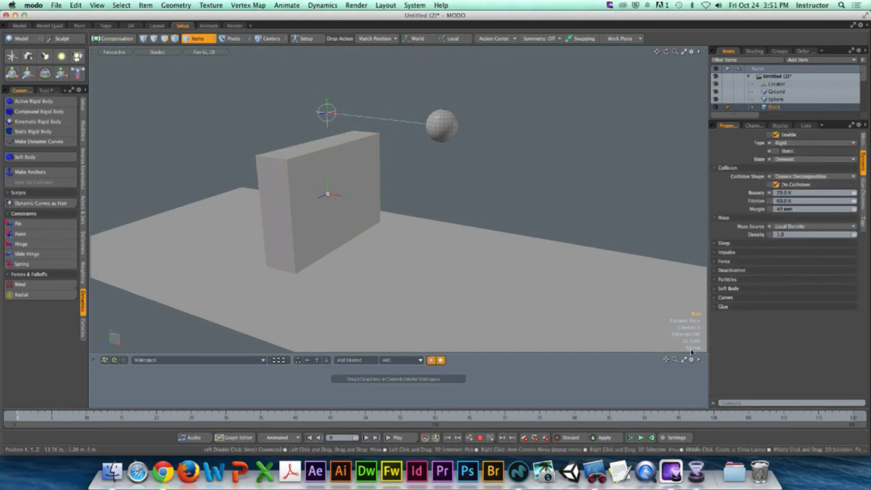
pyautogui.click(640, 437)
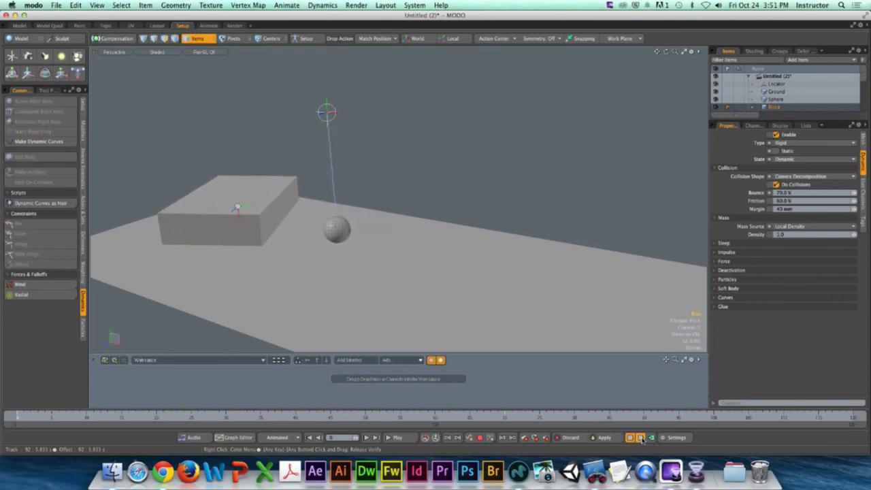
pyautogui.click(640, 437)
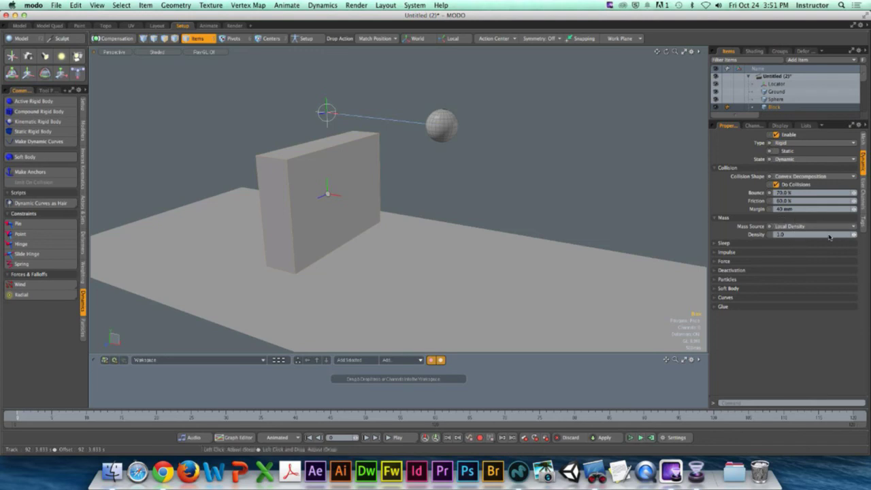
# Step: Set the block's Density to 0.5 and run the simulation repeatedly to test the lighter block
pyautogui.click(789, 234)
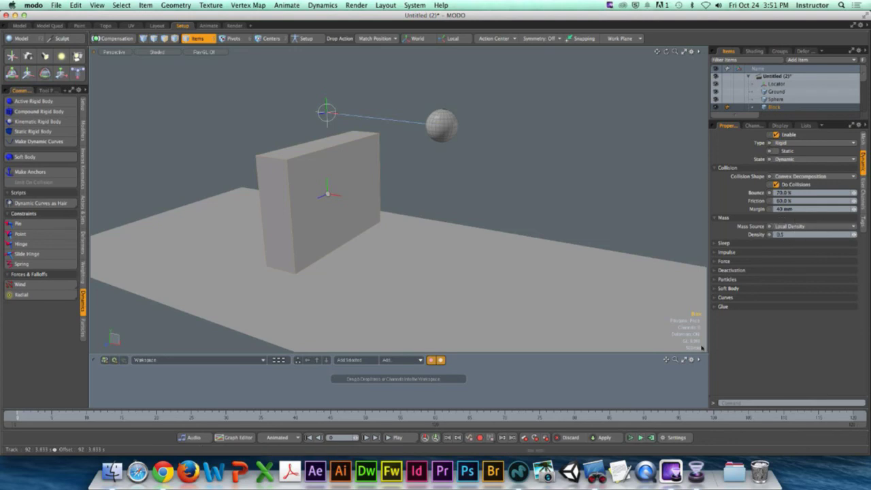
pyautogui.click(639, 437)
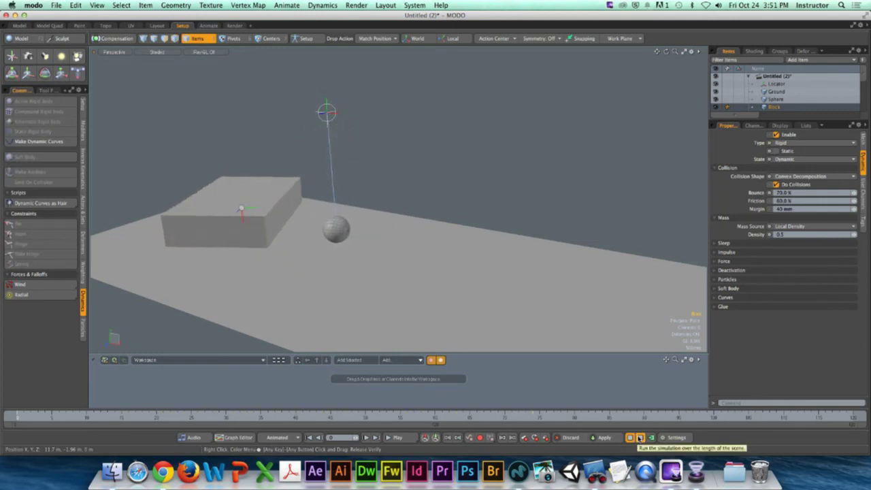
pyautogui.click(639, 438)
pyautogui.click(639, 438)
pyautogui.click(640, 438)
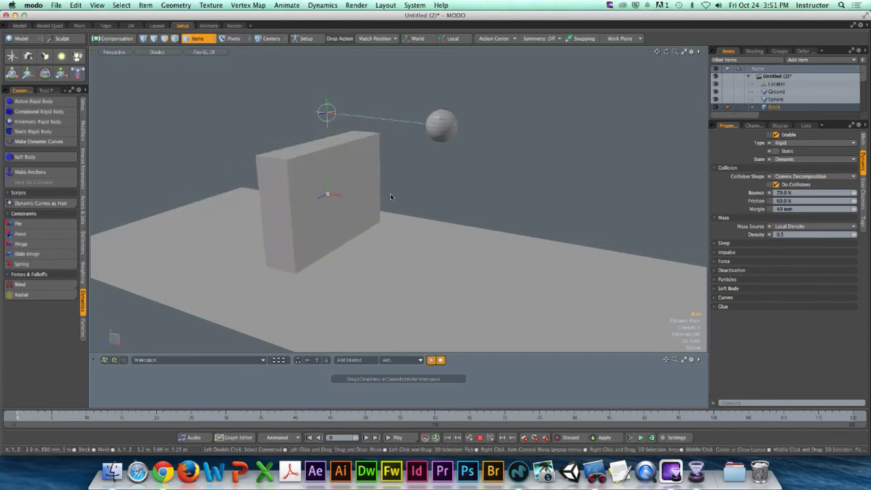
# Step: Set the block's Friction to 20% and test the simulation from a low side view
pyautogui.click(863, 158)
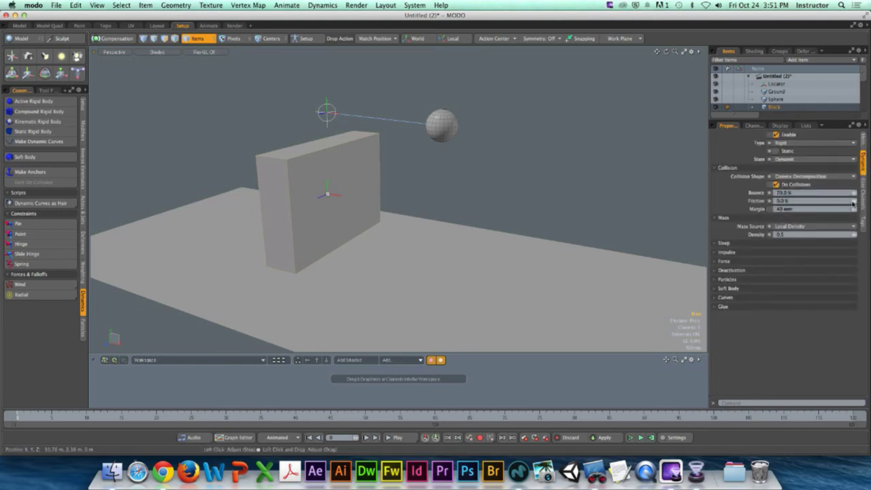
pyautogui.click(640, 439)
pyautogui.keyDown('alt'); pyautogui.moveTo(434, 227); pyautogui.dragTo(433, 202); pyautogui.keyUp('alt')
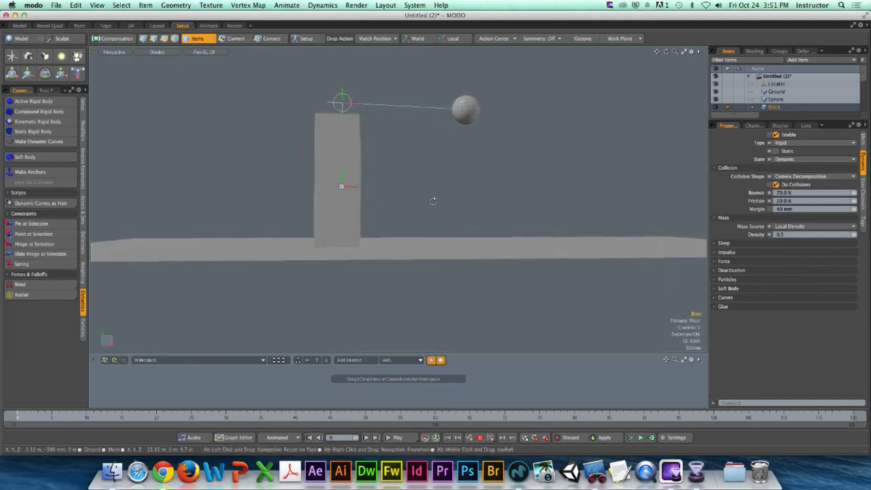
pyautogui.click(640, 439)
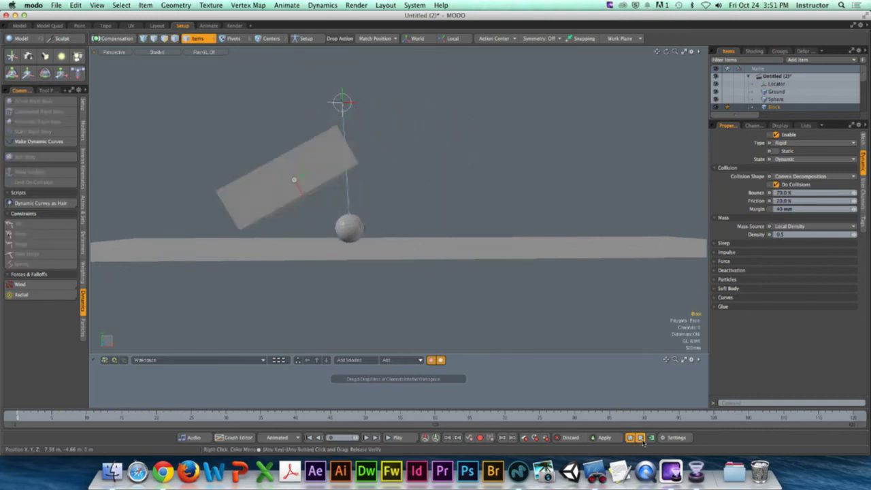
pyautogui.click(641, 438)
# Step: Lower the ground and block together, with the ground at a Y position of about -1.72 m, and run the simulation
pyautogui.keyDown('alt'); pyautogui.moveTo(347, 204); pyautogui.dragTo(354, 198); pyautogui.keyUp('alt')
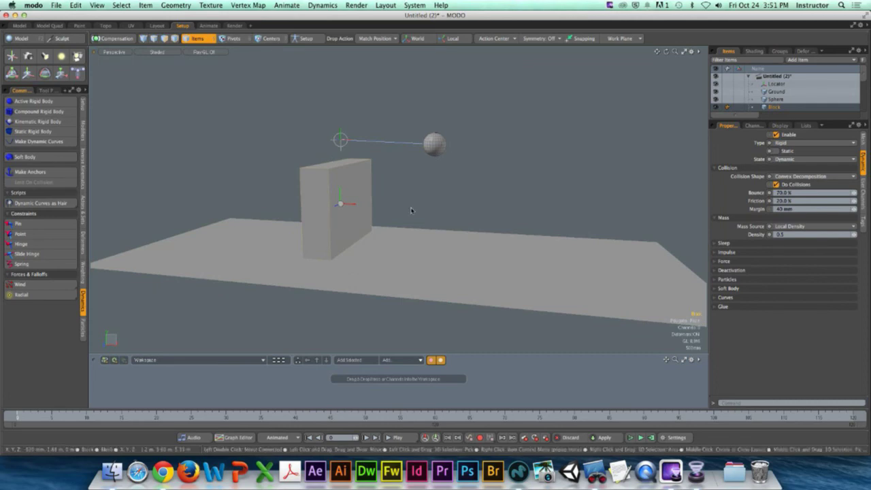
pyautogui.keyDown('shift'); pyautogui.click(408, 238); pyautogui.keyUp('shift')
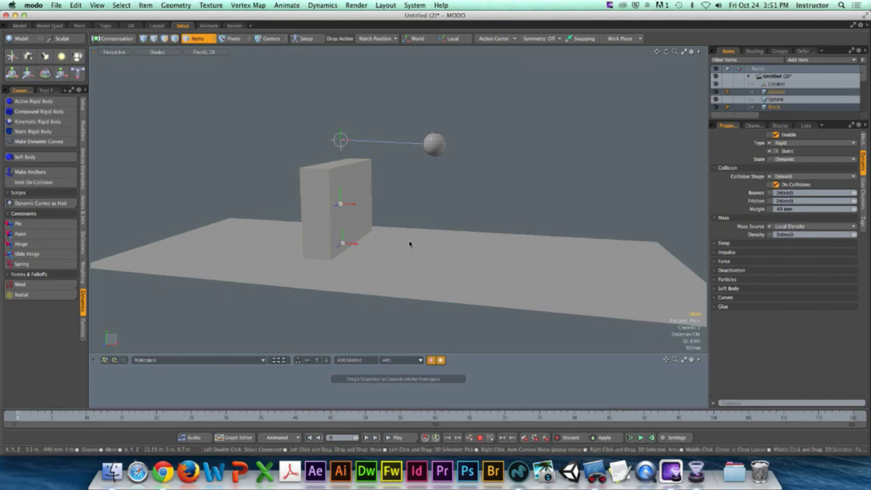
pyautogui.press('y')
pyautogui.moveTo(345, 220); pyautogui.dragTo(343, 227)
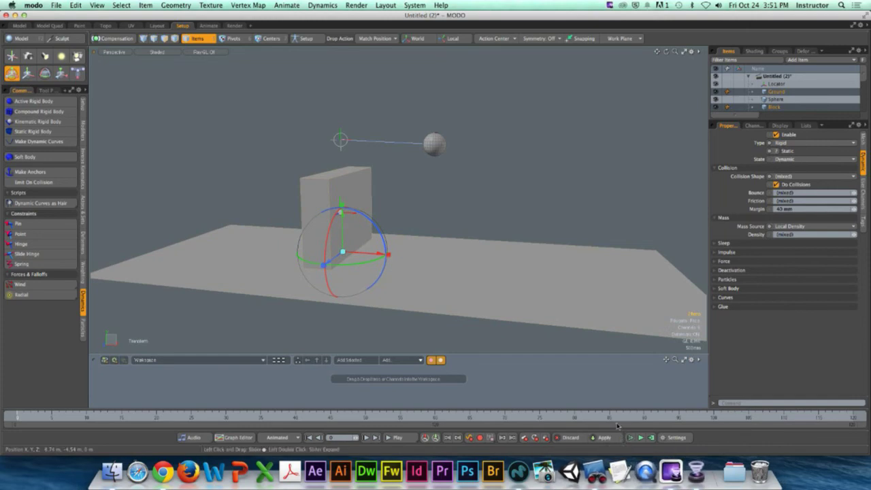
pyautogui.press('space')
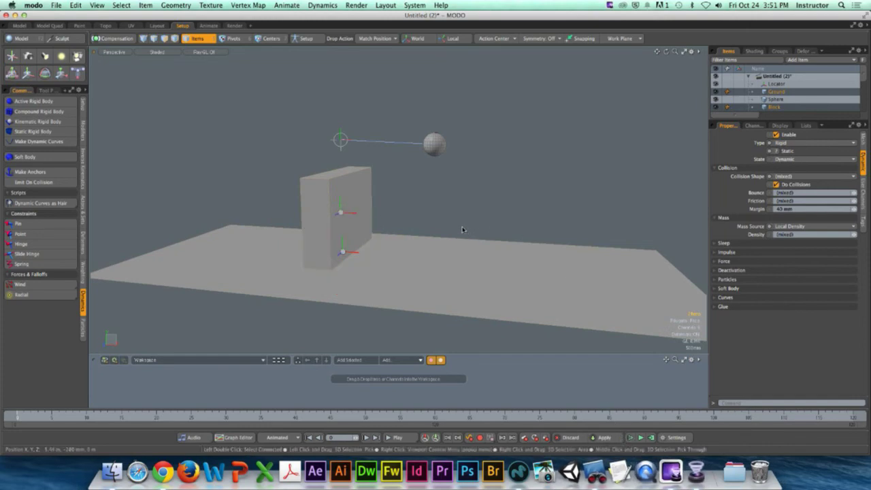
pyautogui.click(640, 438)
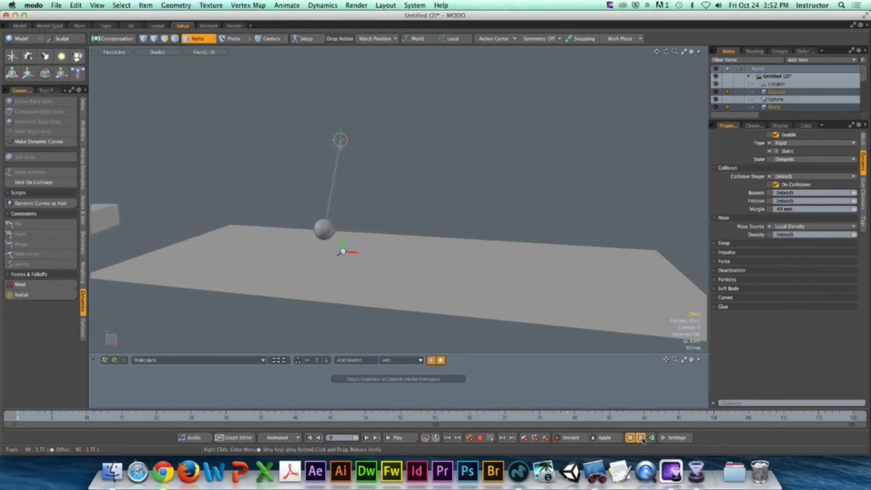
pyautogui.click(641, 437)
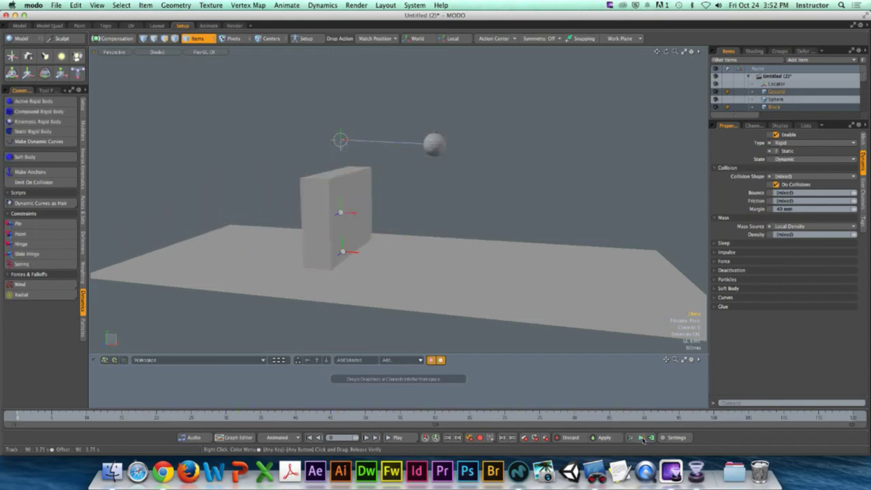
# Step: Set the ground's Collision Shape to Mesh and run the simulation to test the impact
pyautogui.click(531, 247)
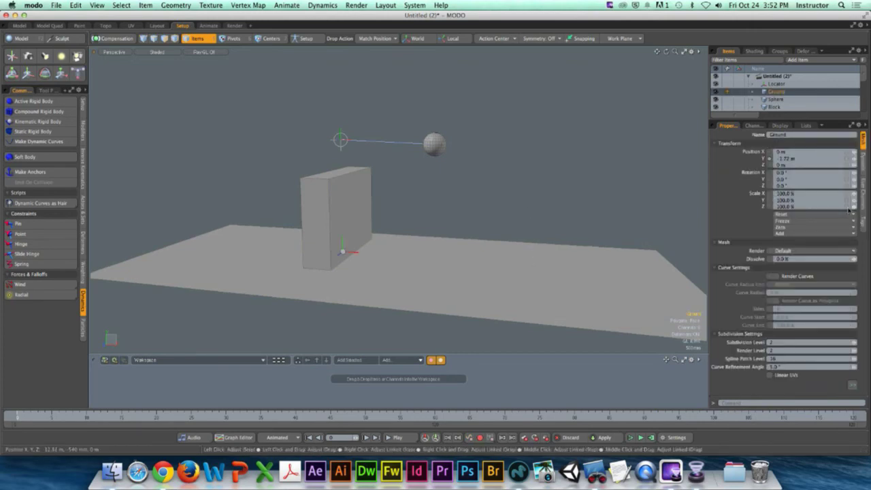
pyautogui.click(863, 161)
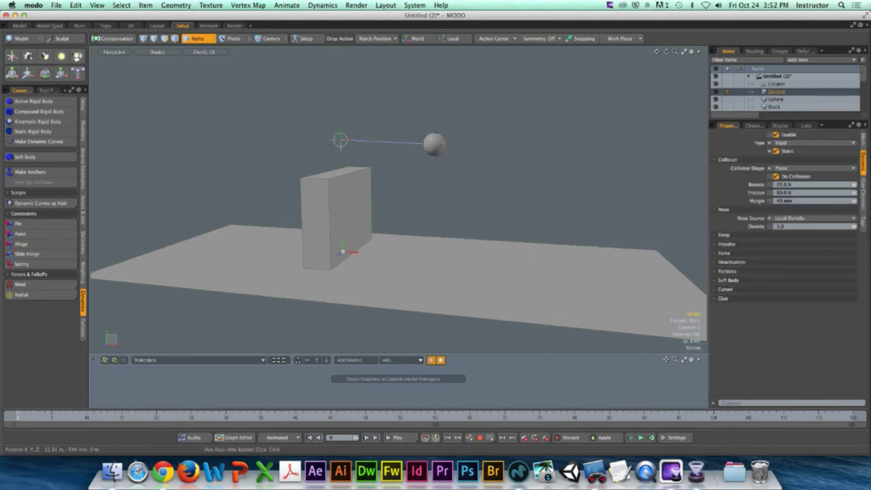
pyautogui.click(797, 169)
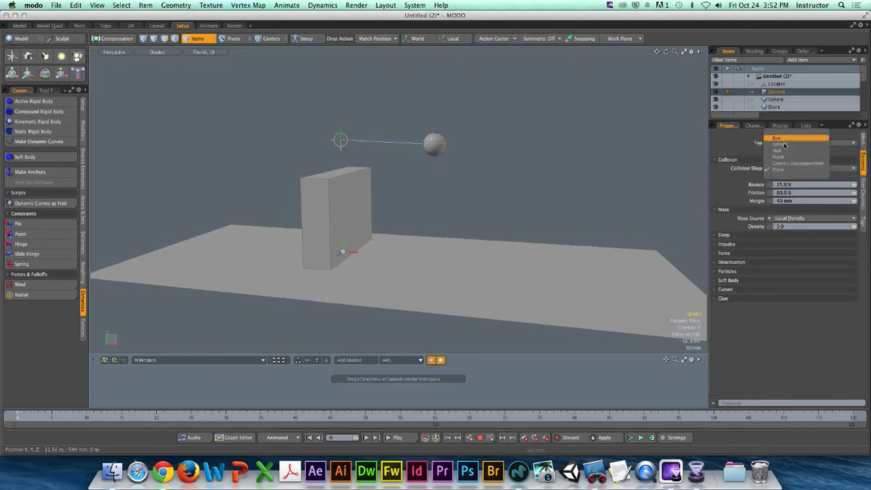
pyautogui.click(786, 159)
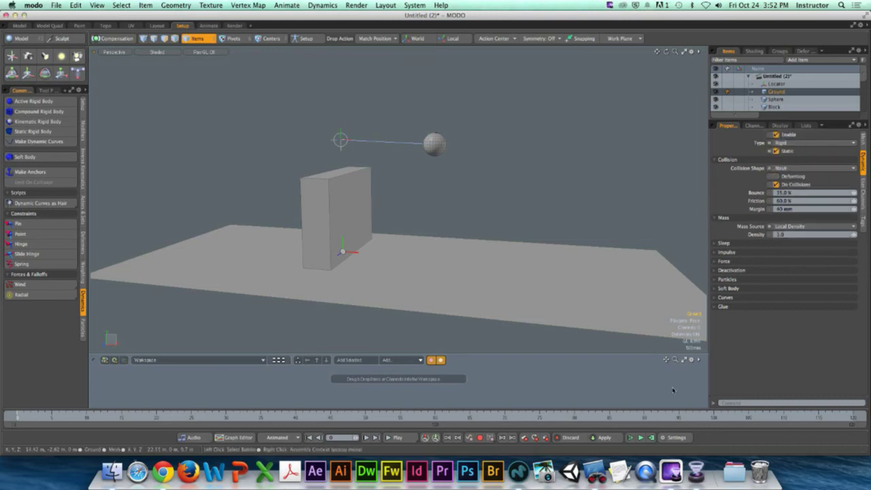
pyautogui.click(641, 437)
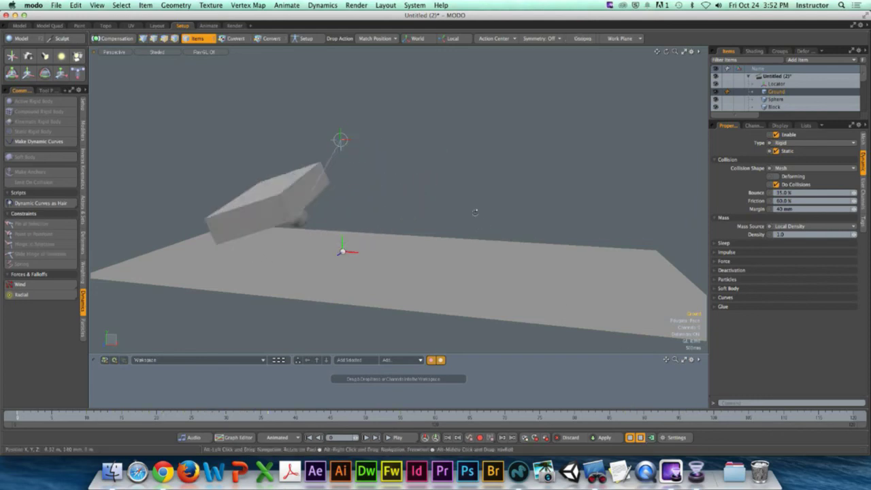
pyautogui.keyDown('alt'); pyautogui.moveTo(462, 232); pyautogui.dragTo(490, 238); pyautogui.keyUp('alt')
pyautogui.click(641, 438)
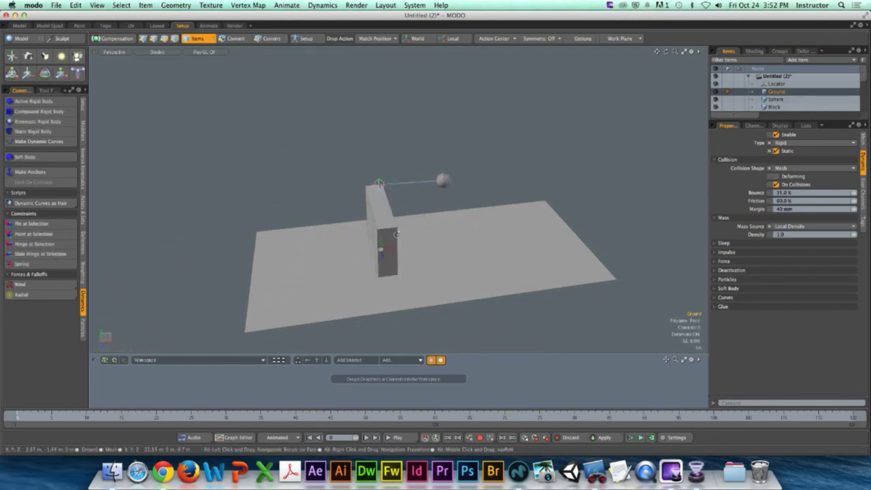
# Step: Narrow the block along its Z axis into an upright pillar by scaling its polygons
pyautogui.keyDown('alt'); pyautogui.moveTo(368, 252); pyautogui.dragTo(487, 240); pyautogui.keyUp('alt')
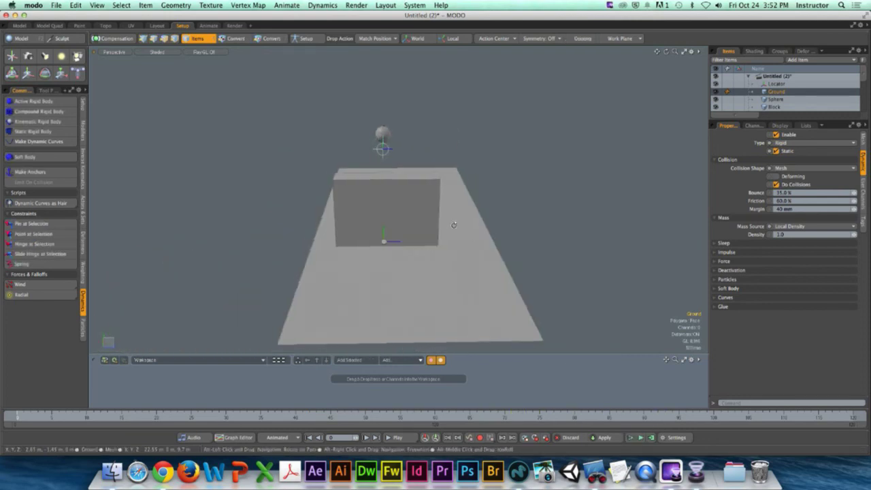
pyautogui.moveTo(776, 122); pyautogui.dragTo(781, 170)
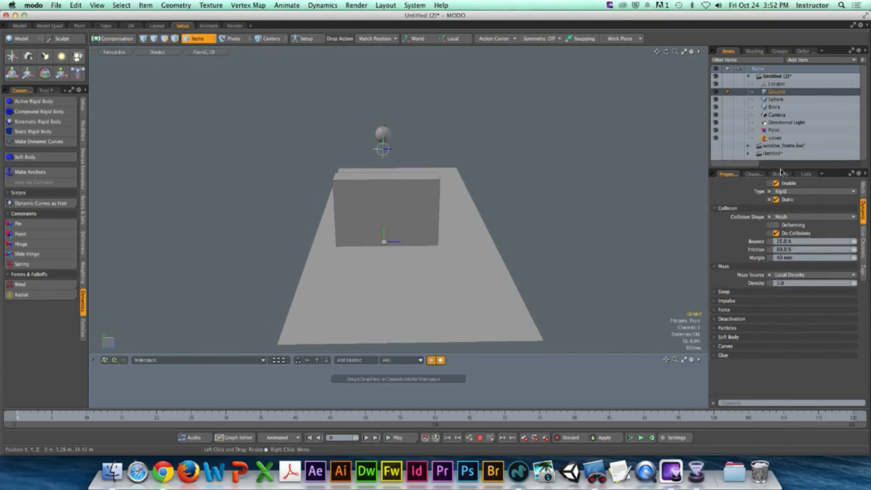
pyautogui.click(782, 106)
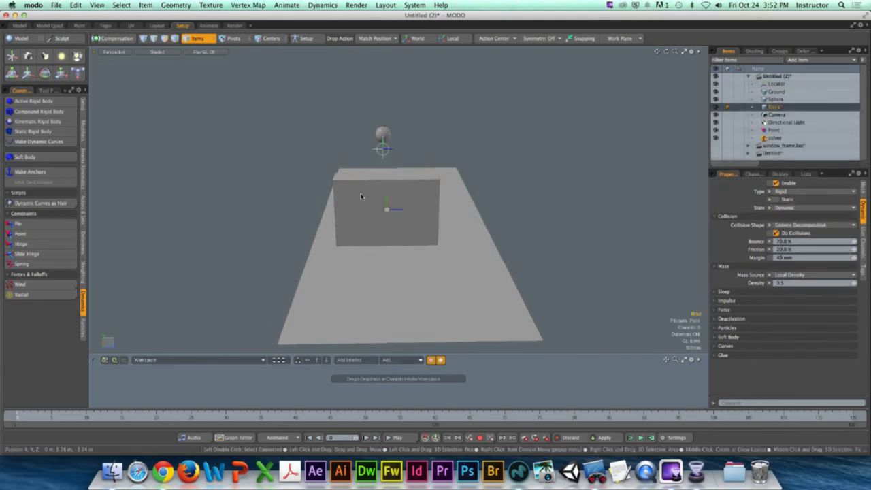
pyautogui.click(394, 225)
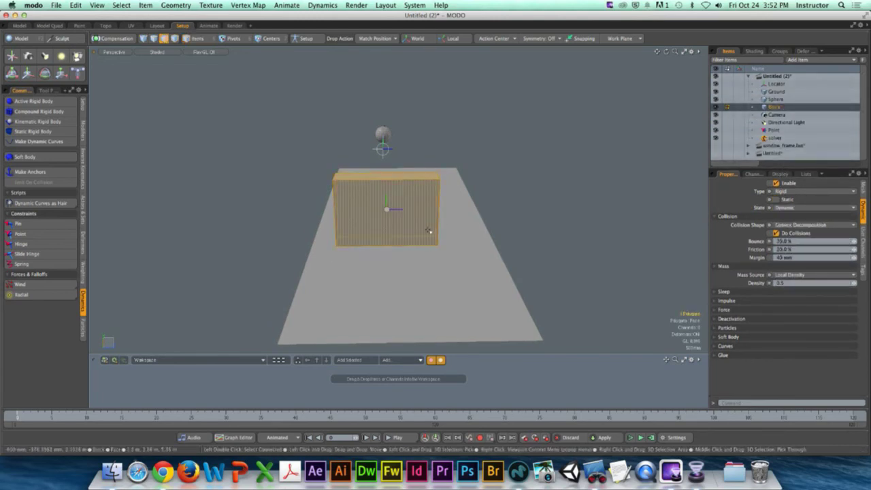
pyautogui.press('y')
pyautogui.moveTo(423, 174); pyautogui.dragTo(406, 174)
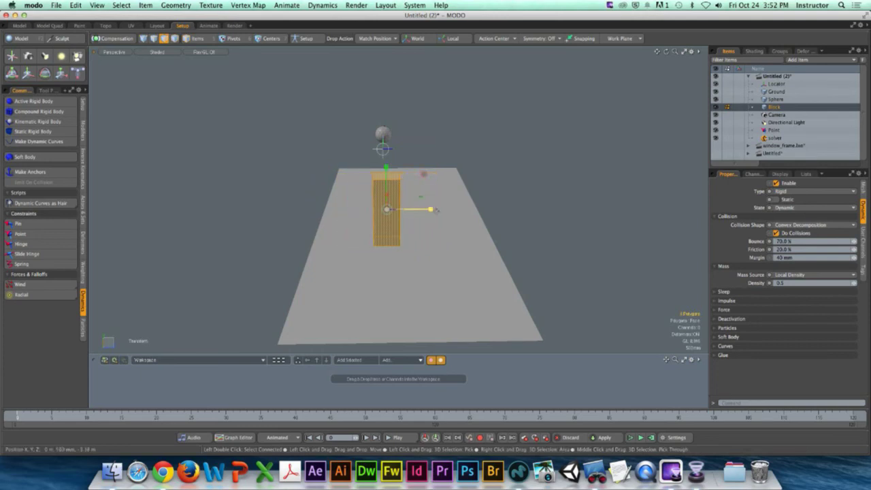
pyautogui.click(501, 193)
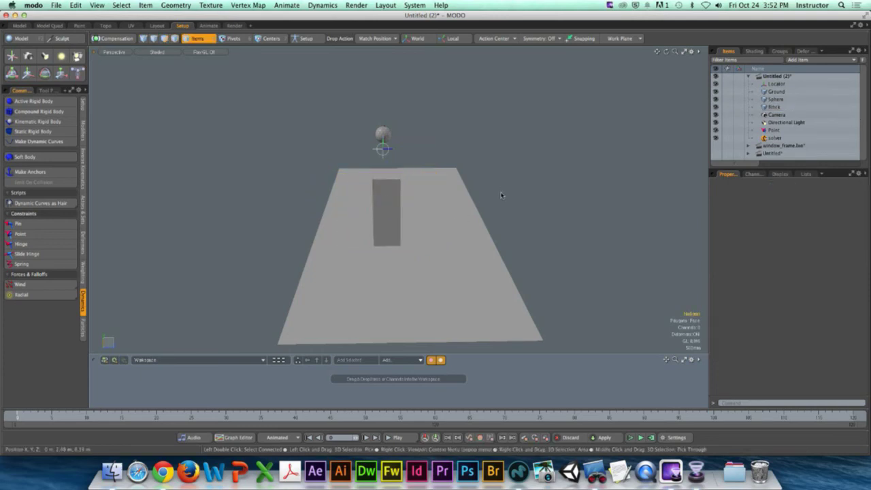
# Step: Select the block's polygons and scale them along X to make the block thinner
pyautogui.keyDown('alt'); pyautogui.moveTo(502, 193); pyautogui.dragTo(382, 210); pyautogui.keyUp('alt')
pyautogui.click(381, 210)
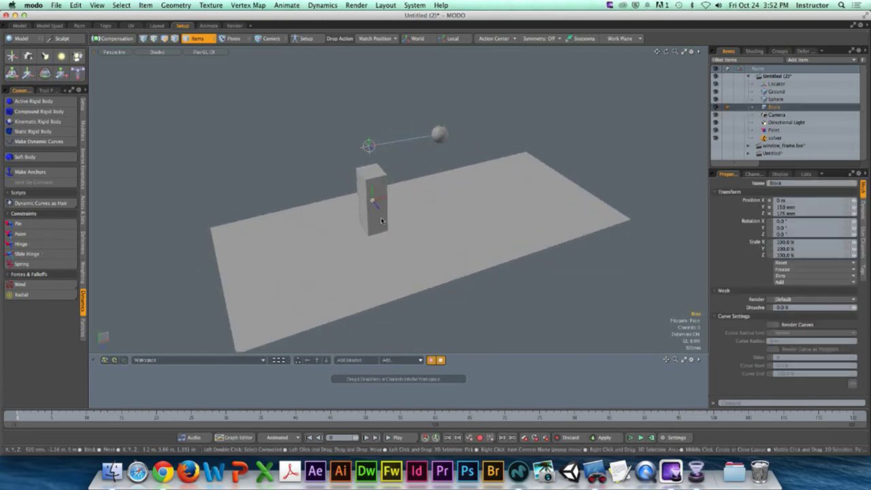
pyautogui.press('3')
pyautogui.click(378, 216)
pyautogui.doubleClick(378, 216)
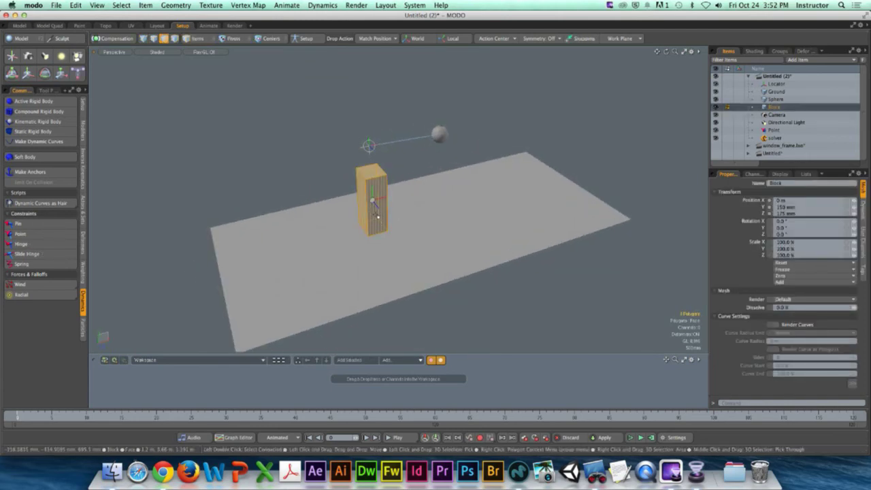
pyautogui.press('y')
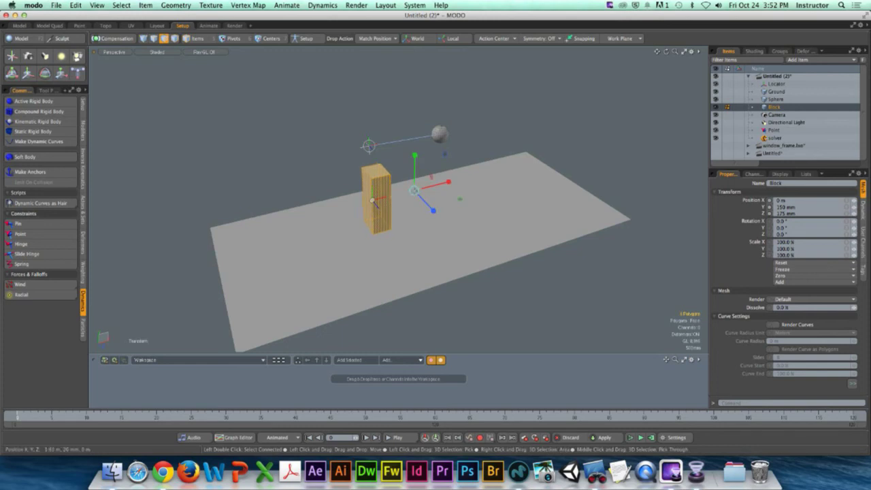
pyautogui.click(408, 195)
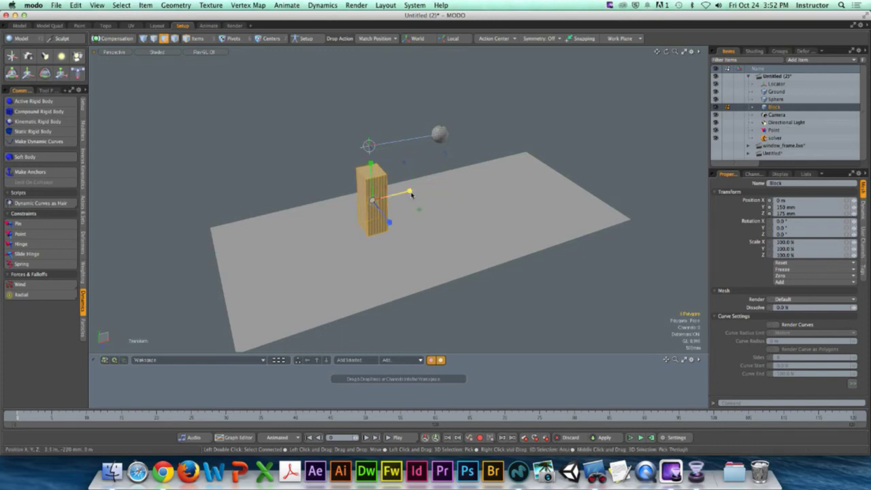
pyautogui.keyDown('alt'); pyautogui.moveTo(409, 193); pyautogui.dragTo(451, 190); pyautogui.keyUp('alt')
# Step: Move the whole block along Z to the long edge of the ground
pyautogui.press('5')
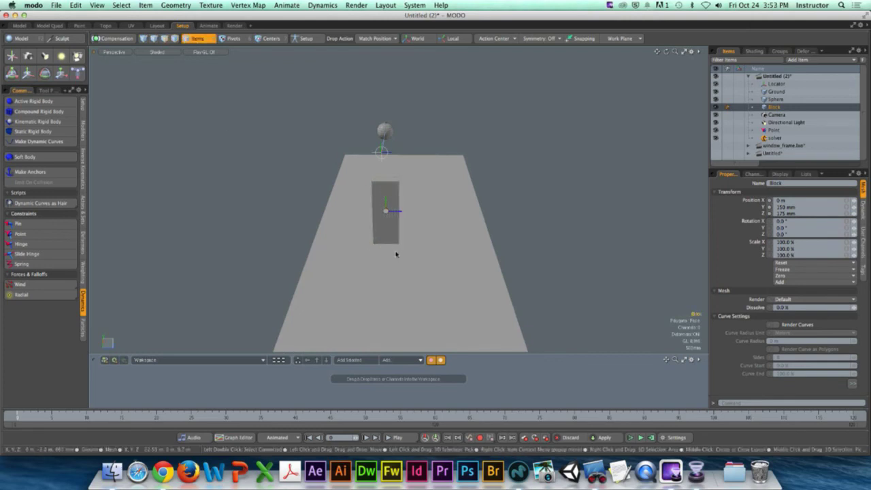
pyautogui.press('y')
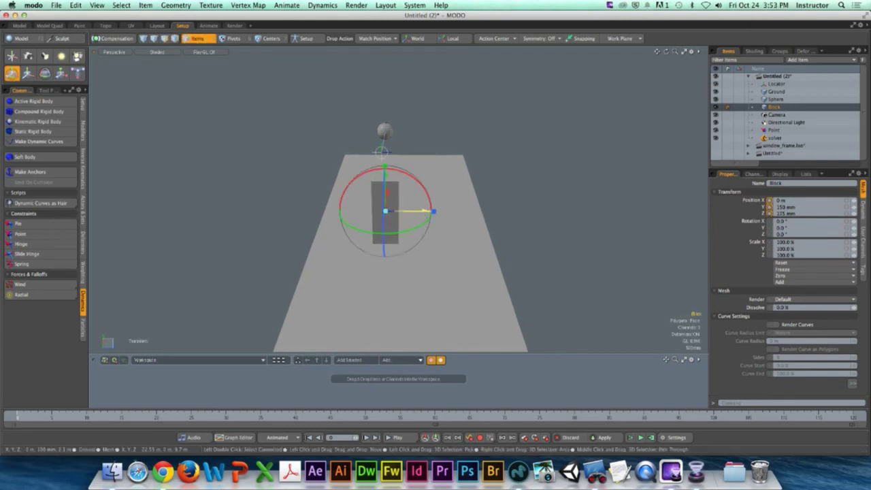
pyautogui.moveTo(434, 212); pyautogui.dragTo(263, 220)
pyautogui.press('Escape')
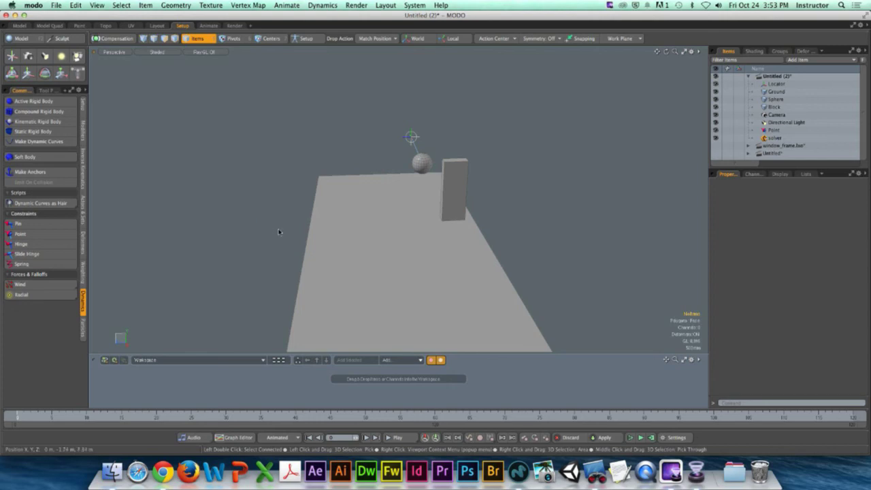
# Step: Create instance clones of the block in a row along Z across the ground
pyautogui.click(19, 38)
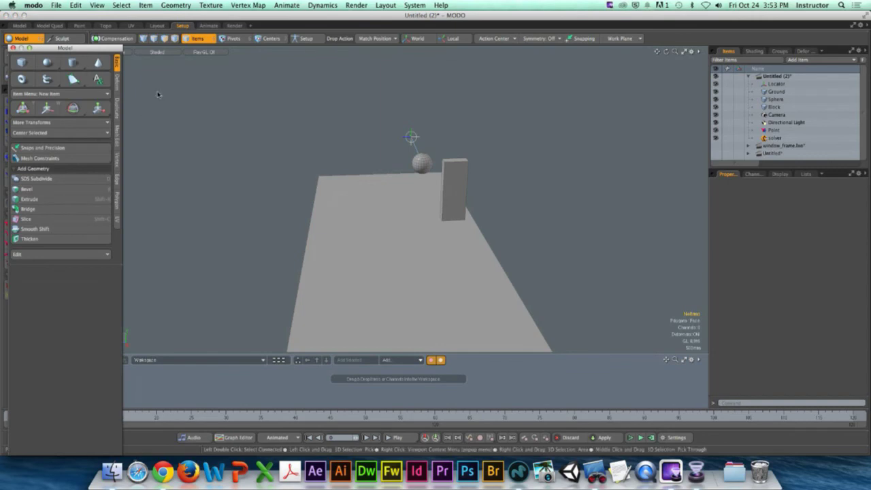
pyautogui.click(117, 107)
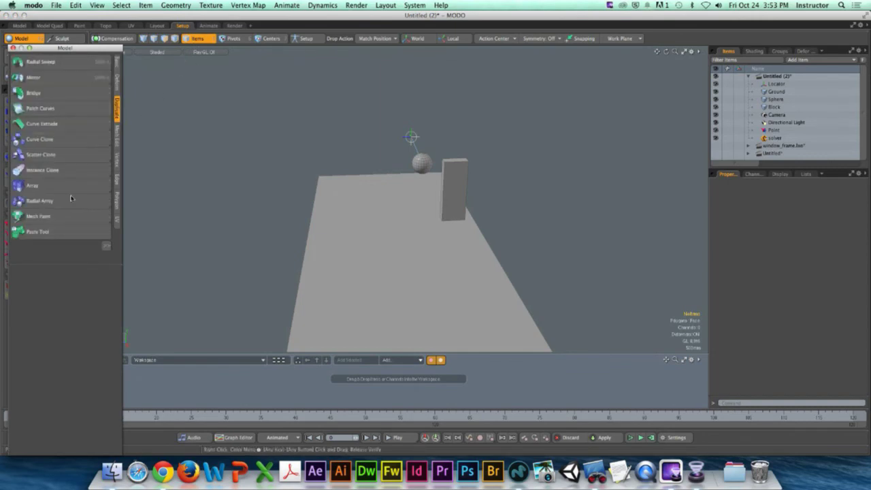
pyautogui.click(51, 171)
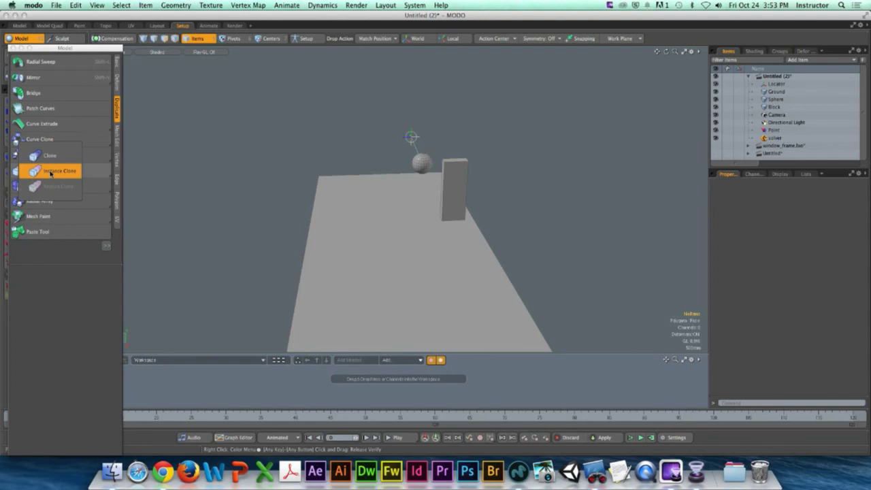
pyautogui.click(50, 174)
pyautogui.moveTo(399, 215); pyautogui.dragTo(380, 211)
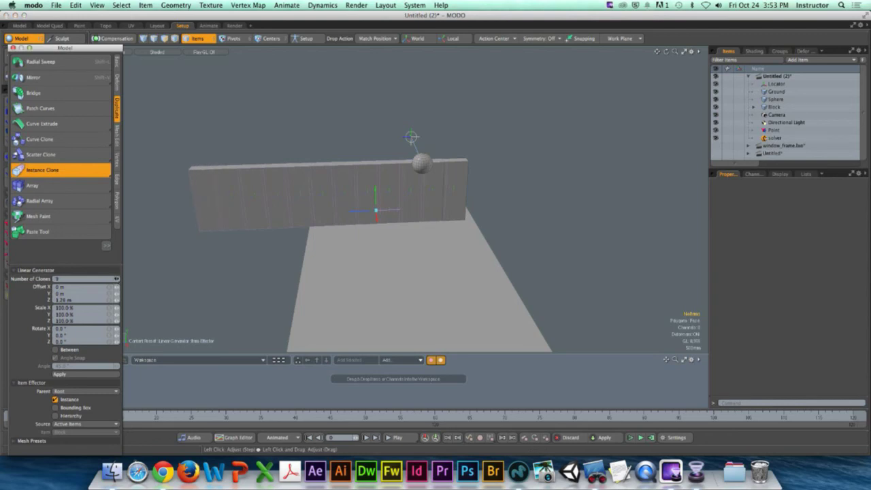
# Step: Set five instance clones with a Z offset of about 1.04 m, leaving narrow gaps between the blocks
pyautogui.moveTo(116, 278); pyautogui.dragTo(108, 279)
pyautogui.click(116, 278)
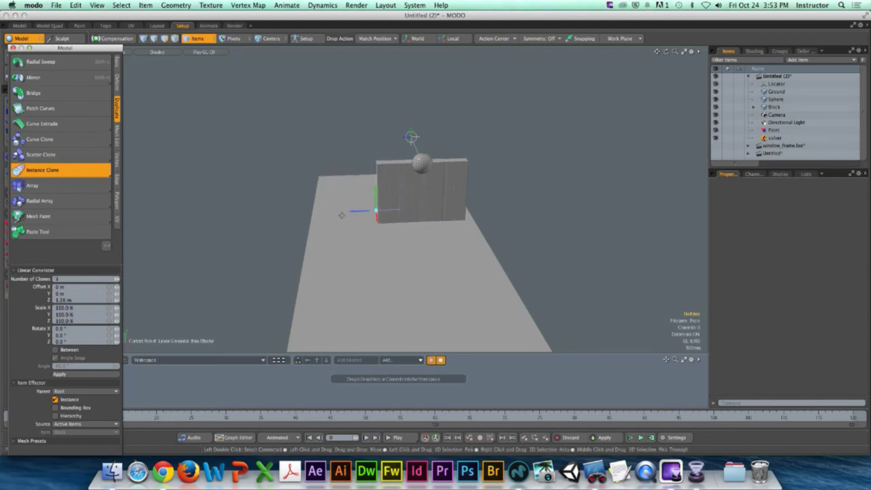
pyautogui.moveTo(354, 217)
pyautogui.mouseDown()
pyautogui.moveTo(346, 214)
pyautogui.moveTo(353, 214)
pyautogui.mouseUp()
pyautogui.click(116, 278)
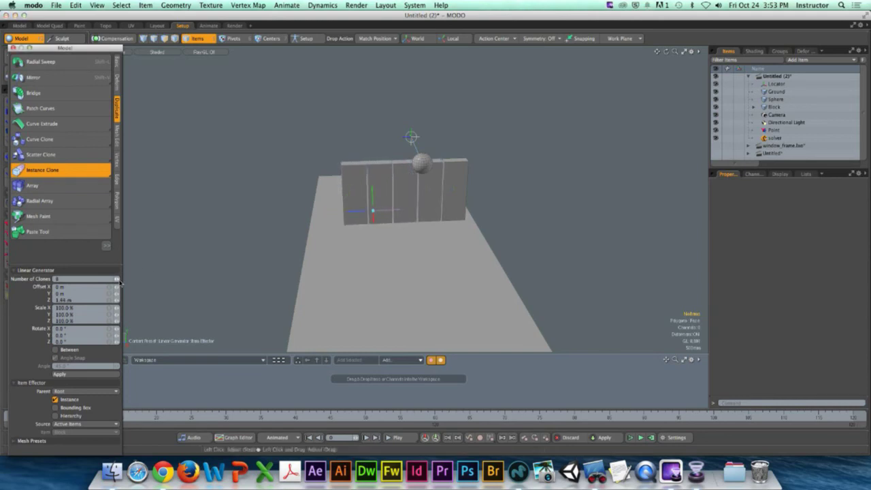
pyautogui.click(117, 279)
pyautogui.press('space')
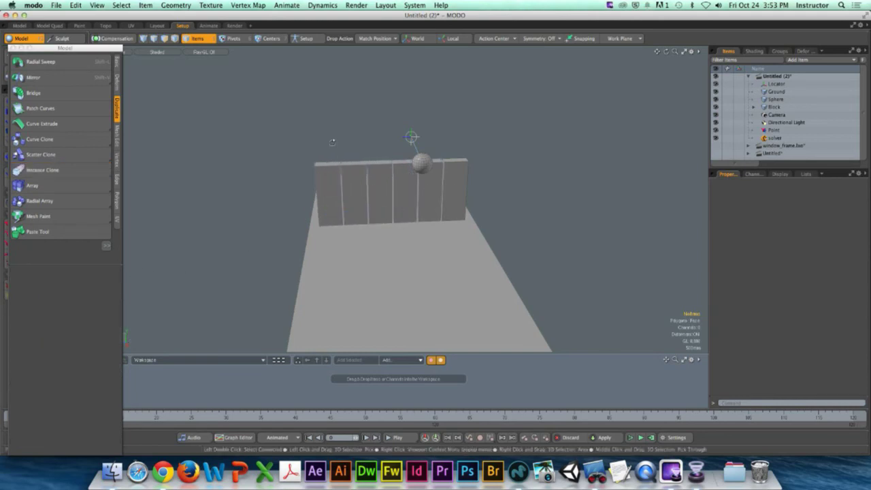
# Step: Run the simulation repeatedly to test the pendulum striking the row of blocks
pyautogui.moveTo(367, 198)
pyautogui.keyDown('alt'); pyautogui.mouseDown()
pyautogui.moveTo(393, 195)
pyautogui.moveTo(345, 190)
pyautogui.moveTo(385, 227)
pyautogui.mouseUp(); pyautogui.keyUp('alt')
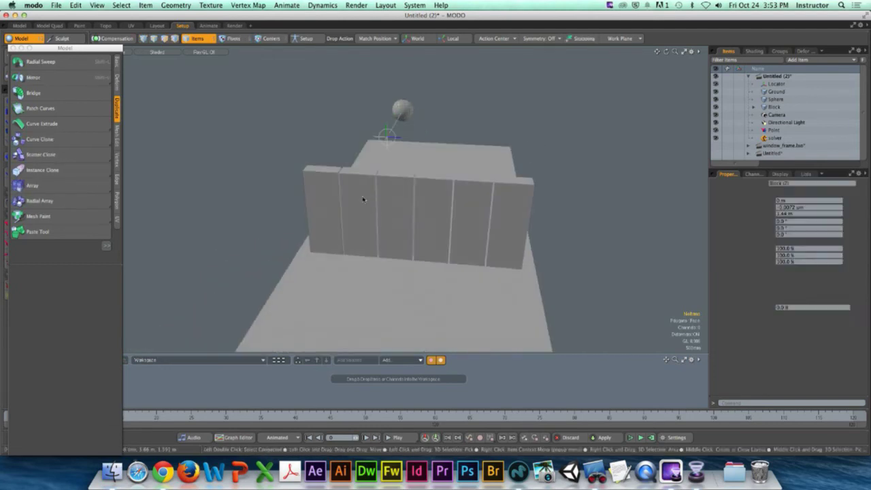
pyautogui.press('w')
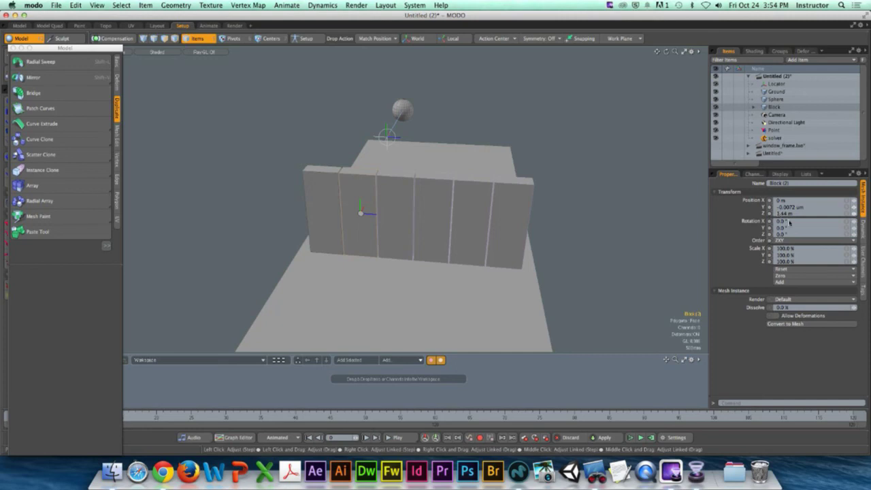
pyautogui.click(641, 437)
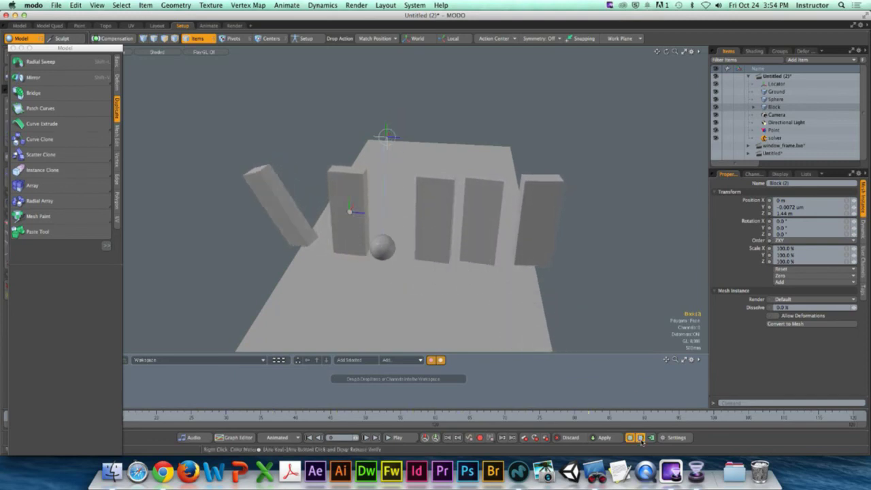
pyautogui.click(640, 438)
pyautogui.click(640, 437)
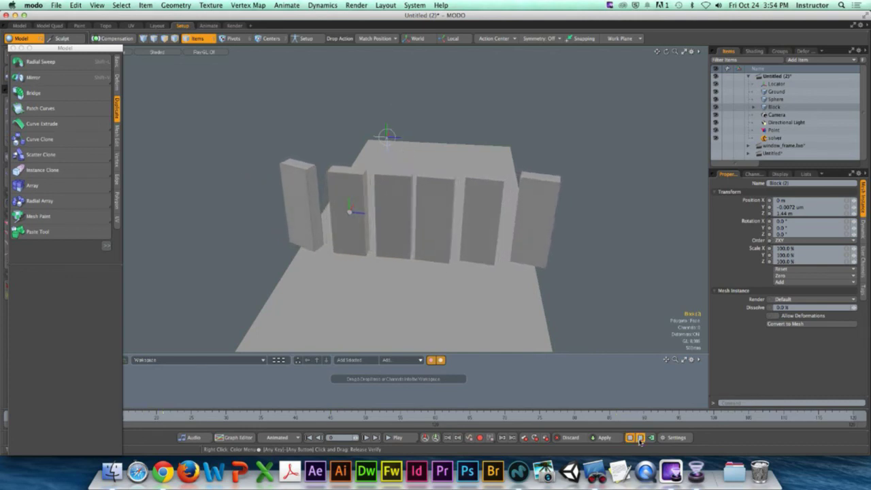
pyautogui.click(640, 437)
# Step: Examine how the blocks rest on the ground in a side view and test the simulation from a low angle
pyautogui.keyDown('alt'); pyautogui.moveTo(517, 286); pyautogui.dragTo(409, 235); pyautogui.keyUp('alt')
pyautogui.keyDown('alt'); pyautogui.moveTo(485, 294); pyautogui.dragTo(427, 279); pyautogui.keyUp('alt')
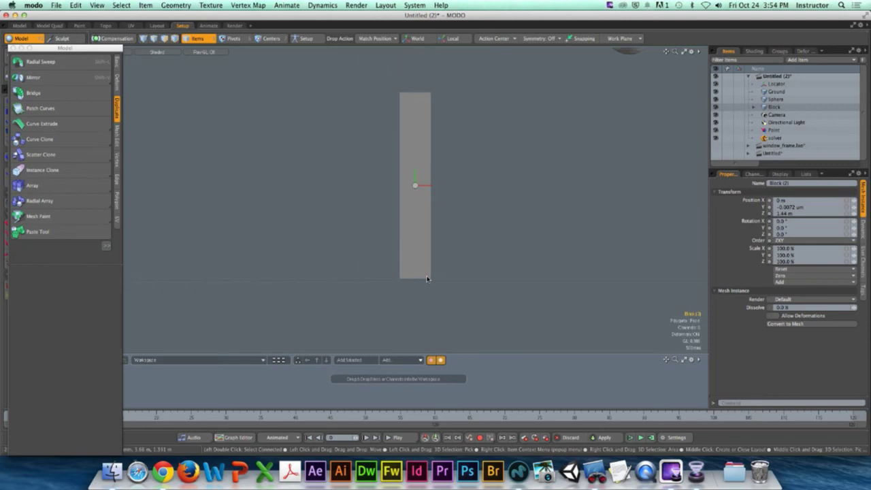
pyautogui.moveTo(439, 218)
pyautogui.keyDown('alt'); pyautogui.mouseDown()
pyautogui.moveTo(470, 243)
pyautogui.moveTo(468, 200)
pyautogui.moveTo(403, 193)
pyautogui.moveTo(453, 233)
pyautogui.moveTo(445, 223)
pyautogui.mouseUp(); pyautogui.keyUp('alt')
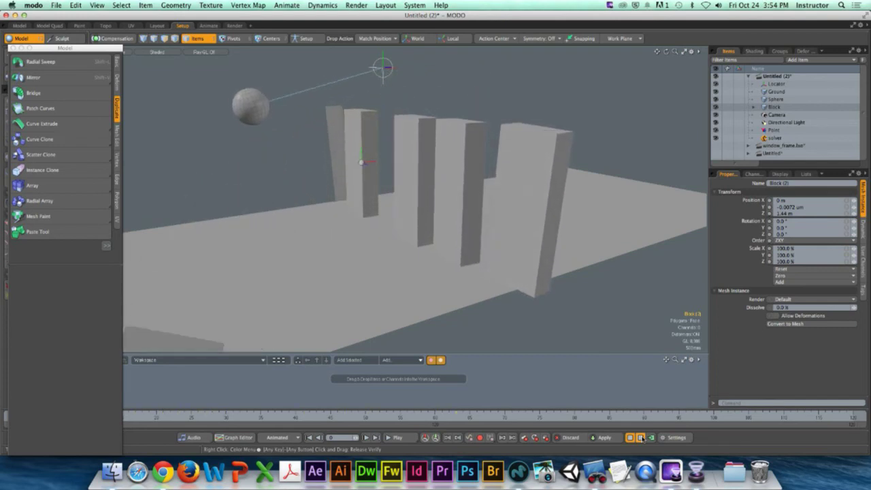
pyautogui.click(641, 438)
# Step: Move the fourth block instance out of the row towards negative X, in front of the other blocks
pyautogui.keyDown('alt'); pyautogui.moveTo(444, 69); pyautogui.dragTo(463, 171); pyautogui.keyUp('alt')
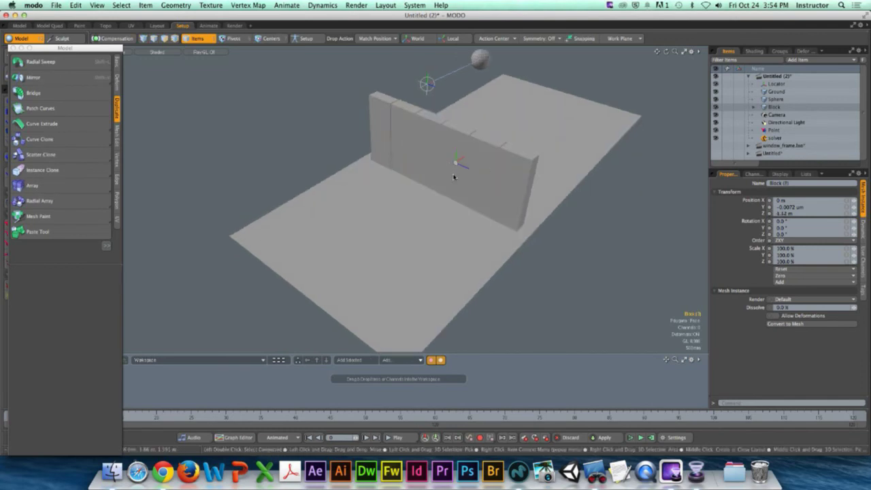
pyautogui.press('y')
pyautogui.moveTo(453, 175); pyautogui.dragTo(399, 162)
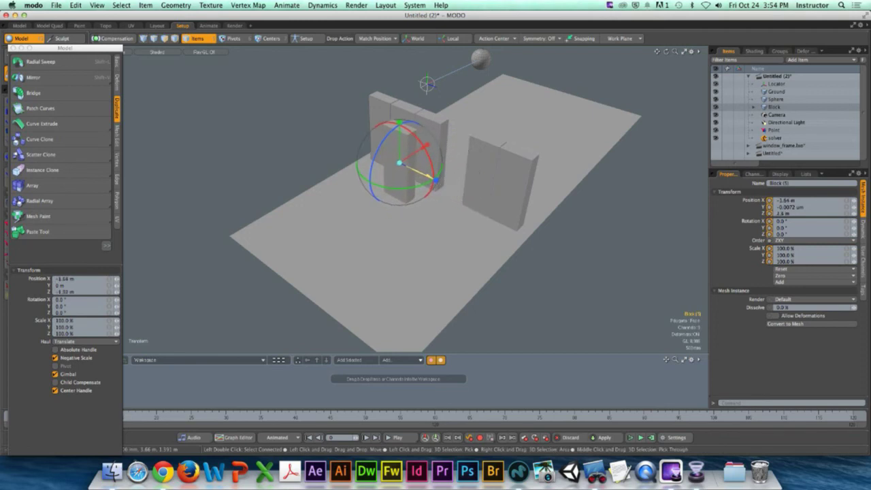
pyautogui.press('space')
# Step: Move the Block (4) instance out of the row, beyond the block already pulled out, and rotate it about -15° around Y
pyautogui.click(482, 182)
pyautogui.keyDown('alt'); pyautogui.moveTo(481, 182); pyautogui.dragTo(478, 166); pyautogui.keyUp('alt')
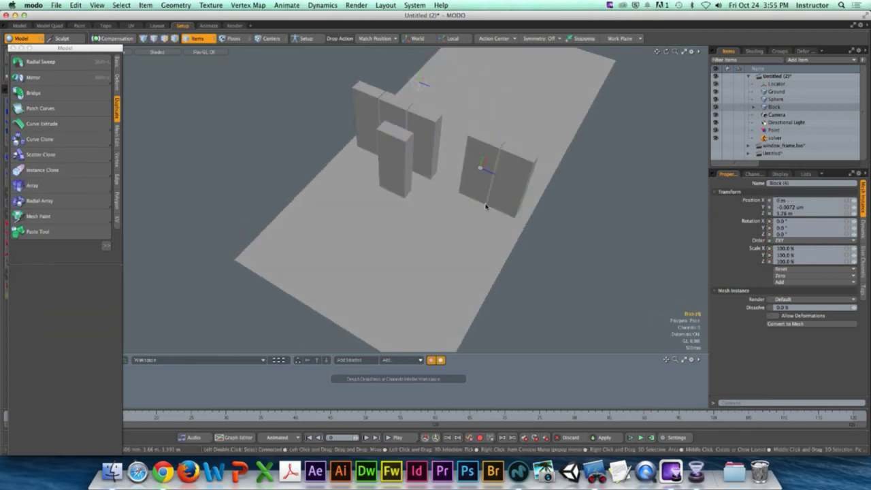
pyautogui.press('y')
pyautogui.moveTo(486, 205); pyautogui.dragTo(402, 155)
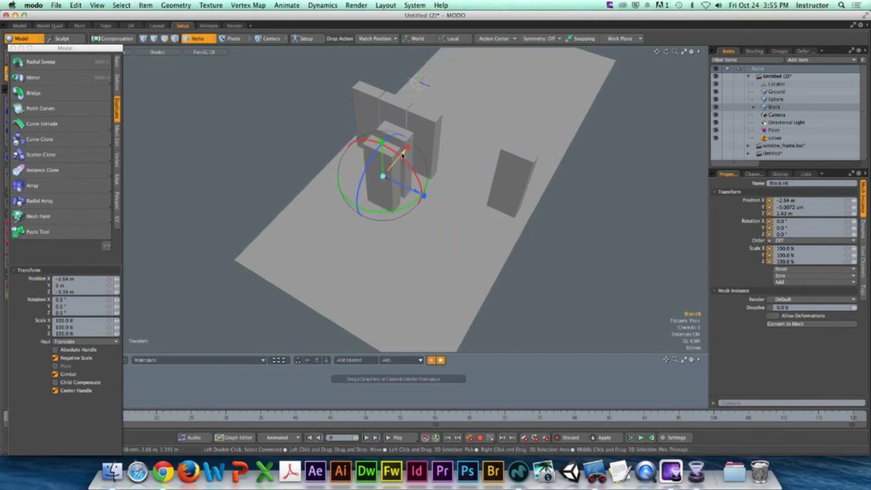
pyautogui.moveTo(392, 214); pyautogui.dragTo(412, 204)
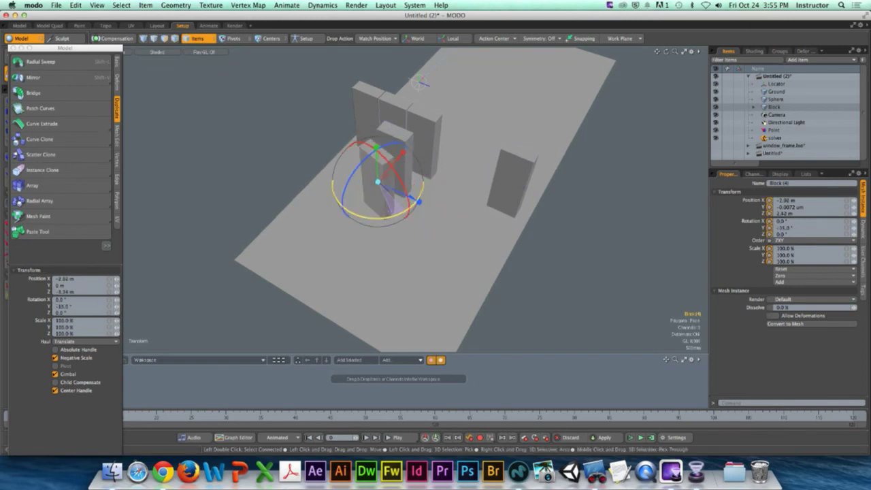
pyautogui.press('space')
# Step: Run the simulation to test the pendulum against the rearranged blocks and examine the layout from several angles
pyautogui.click(579, 243)
pyautogui.keyDown('alt'); pyautogui.moveTo(579, 243); pyautogui.dragTo(579, 243); pyautogui.keyUp('alt')
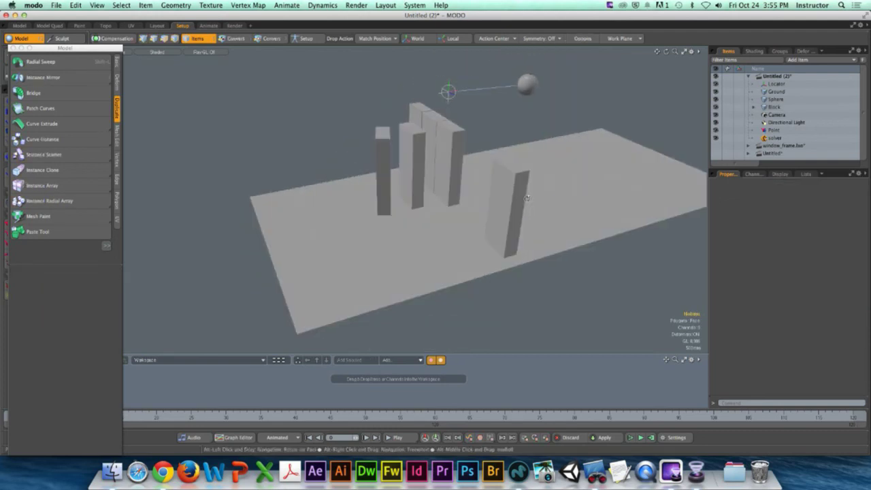
pyautogui.click(640, 439)
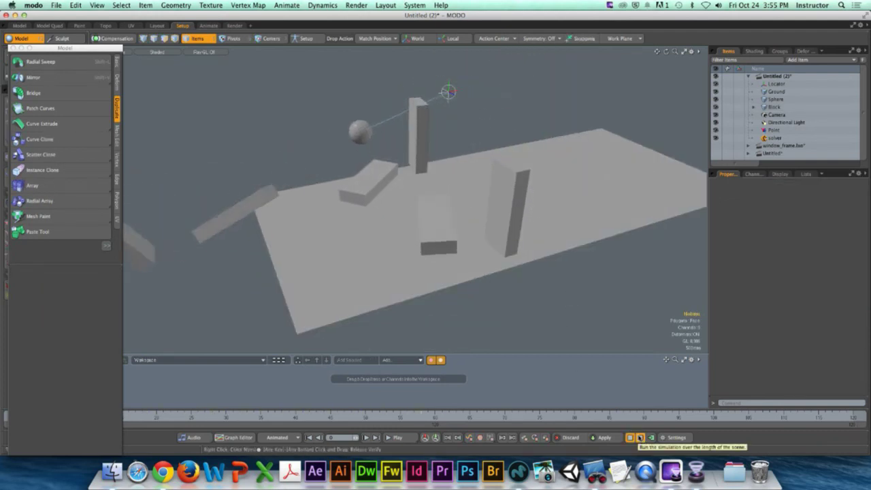
pyautogui.keyDown('alt'); pyautogui.moveTo(436, 178); pyautogui.dragTo(417, 193); pyautogui.keyUp('alt')
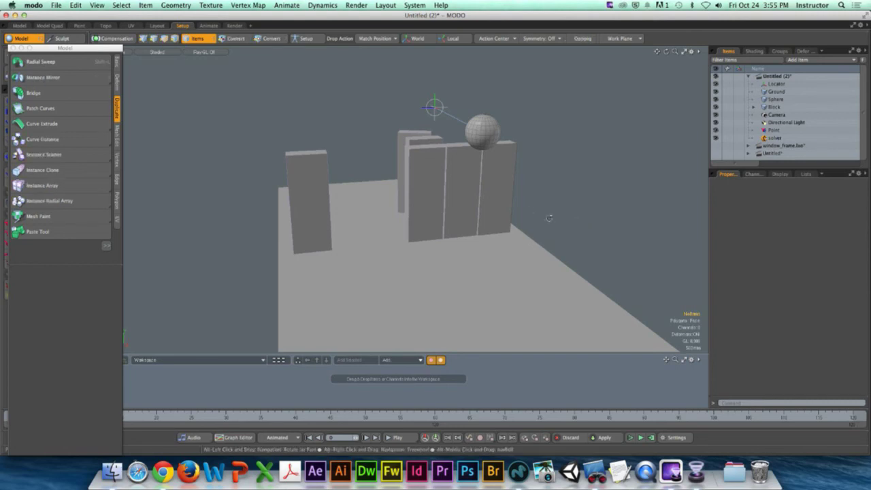
pyautogui.keyDown('alt'); pyautogui.moveTo(588, 228); pyautogui.dragTo(486, 223); pyautogui.keyUp('alt')
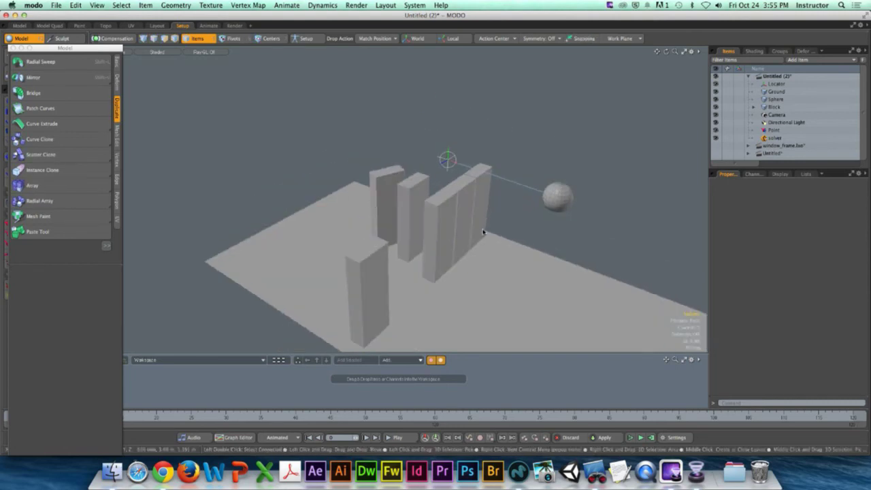
# Step: Rotate the pendulum's Locator to about -14.5° around Y while a live simulation runs
pyautogui.scroll(5, 422, 170)
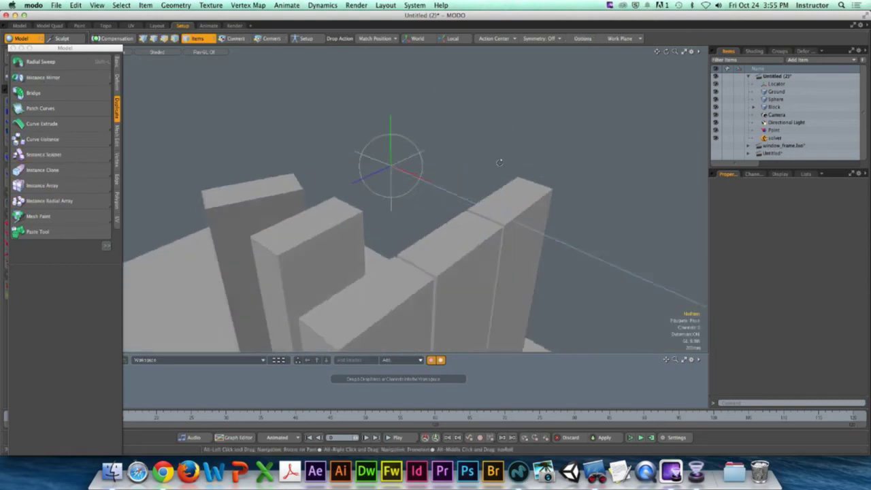
pyautogui.click(373, 162)
pyautogui.scroll(-5, 423, 179)
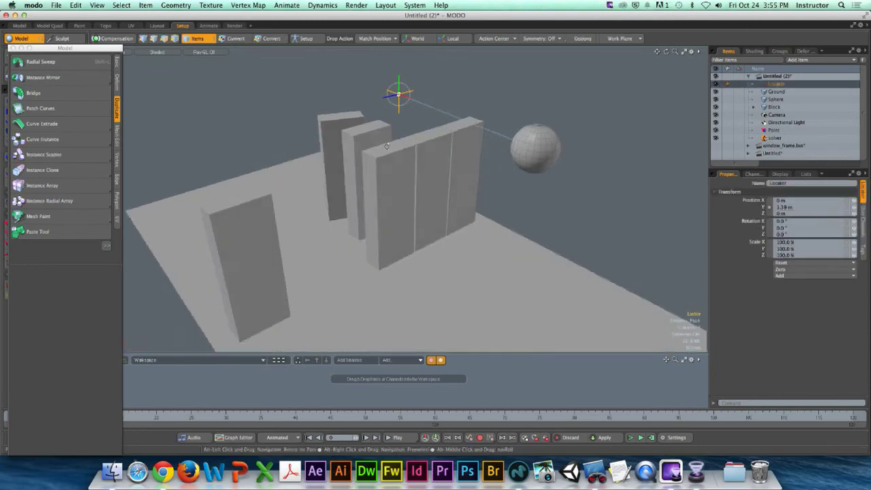
pyautogui.click(631, 437)
pyautogui.press('y')
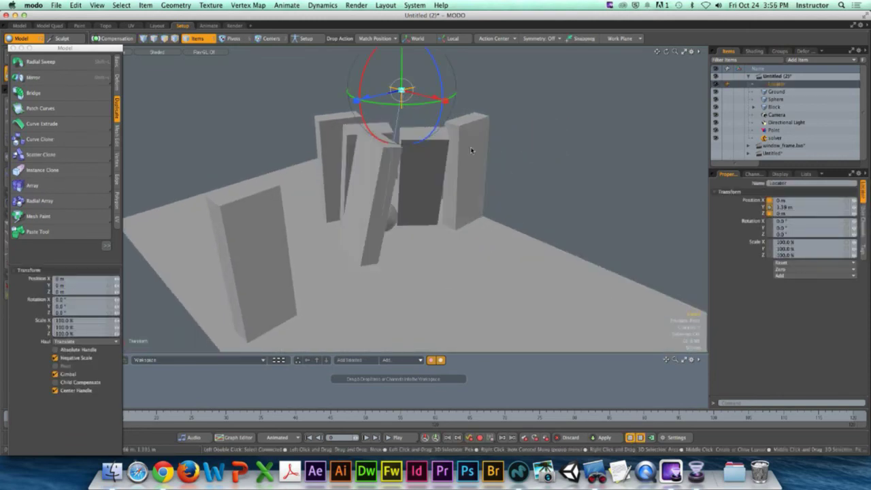
pyautogui.moveTo(472, 150); pyautogui.dragTo(521, 268)
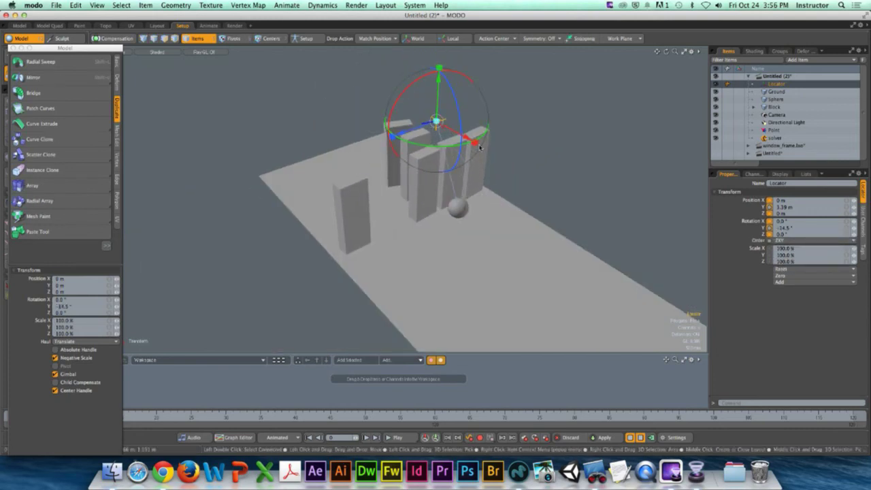
pyautogui.click(567, 189)
# Step: Select the Point constraint and rotate it around Y while a live simulation tests its effect on the pendulum
pyautogui.click(436, 119)
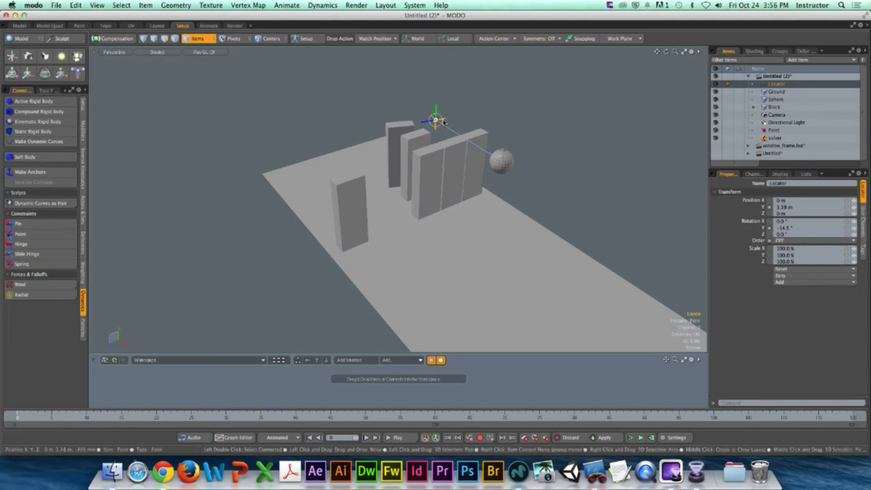
pyautogui.scroll(5, 447, 125)
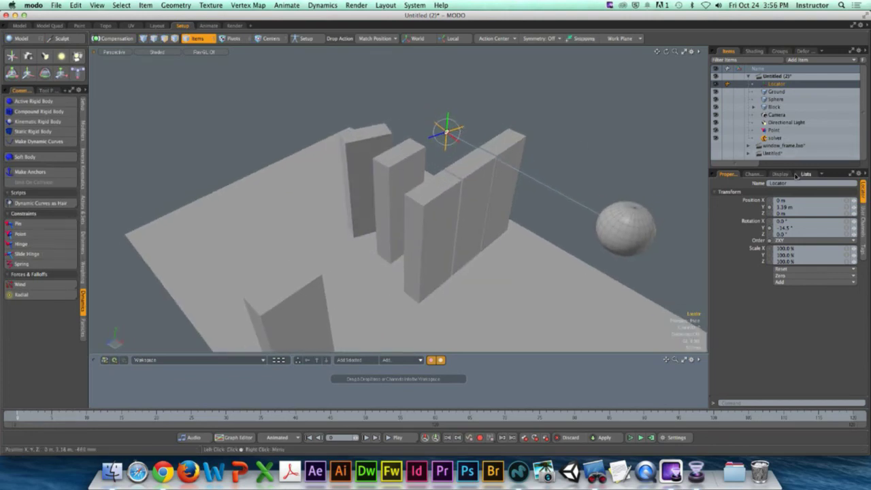
pyautogui.moveTo(797, 170); pyautogui.dragTo(798, 196)
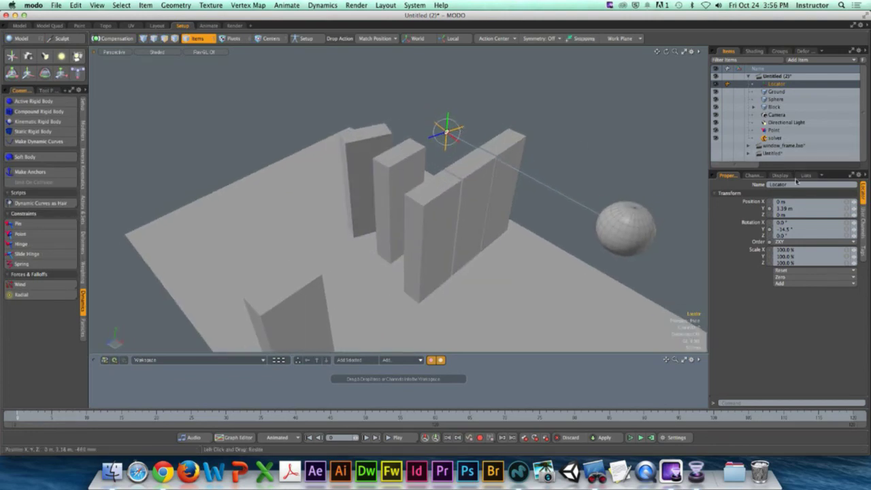
pyautogui.click(774, 129)
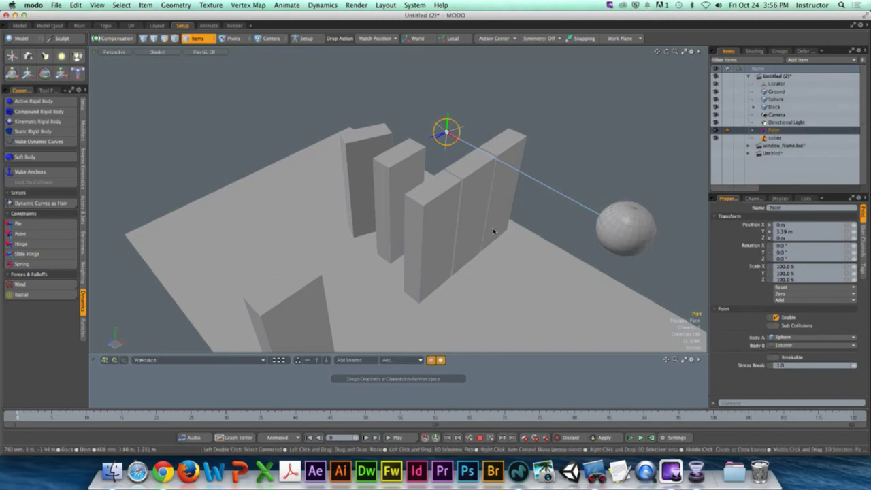
pyautogui.press('y')
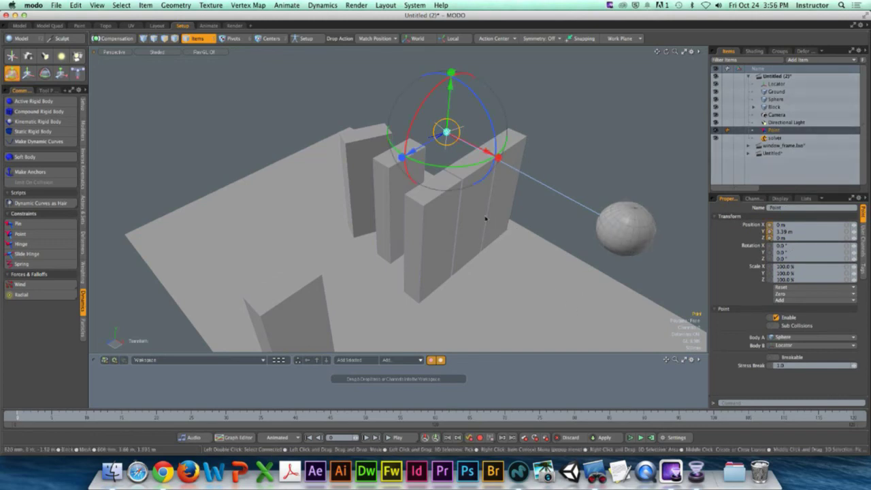
pyautogui.moveTo(460, 170); pyautogui.dragTo(460, 171)
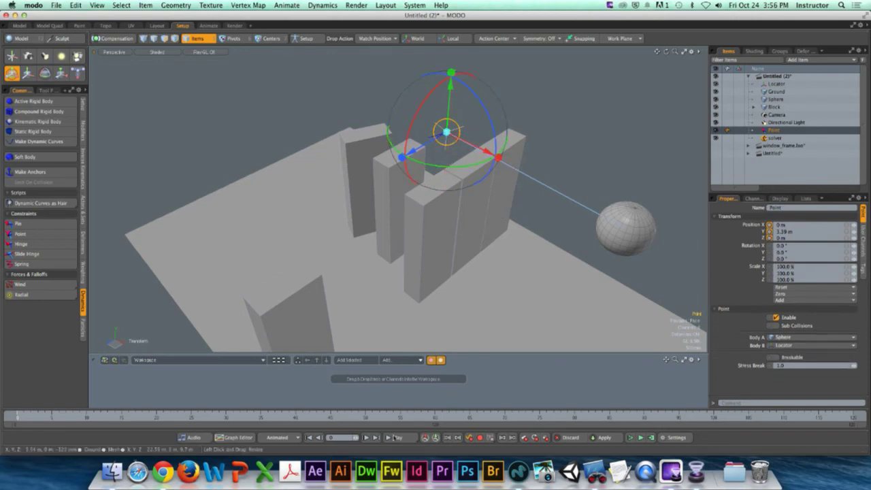
pyautogui.click(630, 437)
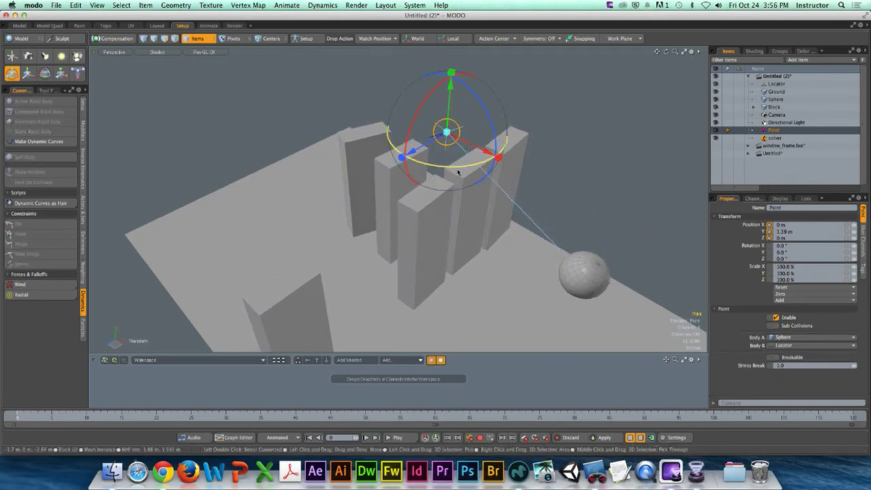
pyautogui.moveTo(455, 166); pyautogui.dragTo(457, 169)
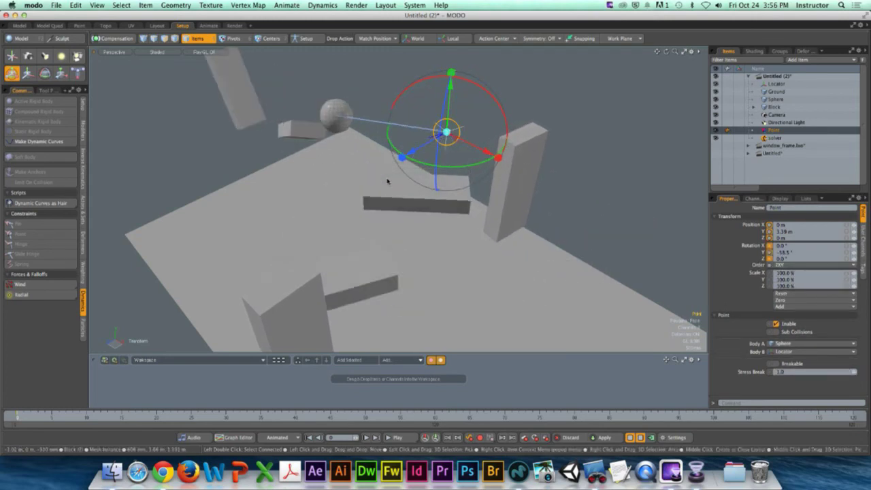
pyautogui.click(629, 437)
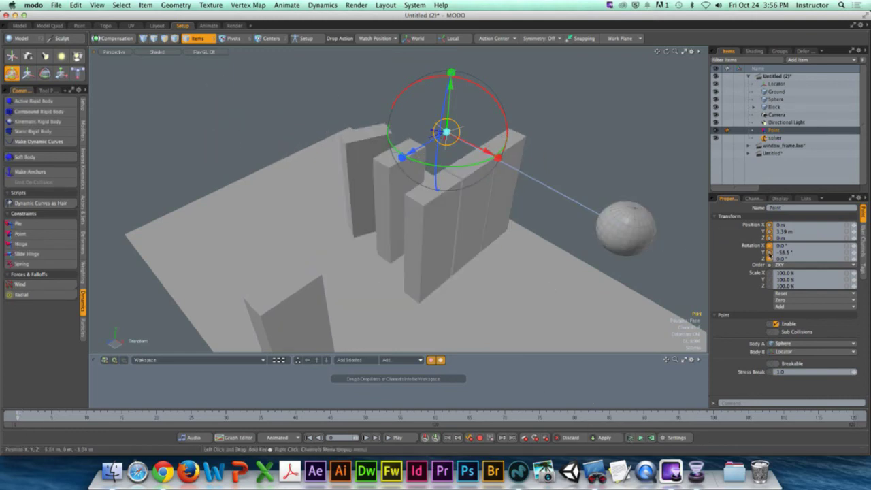
# Step: Keyframe the Point constraint's Y rotation between frames 0 and 60 and run the simulation over the scene
pyautogui.click(52, 416)
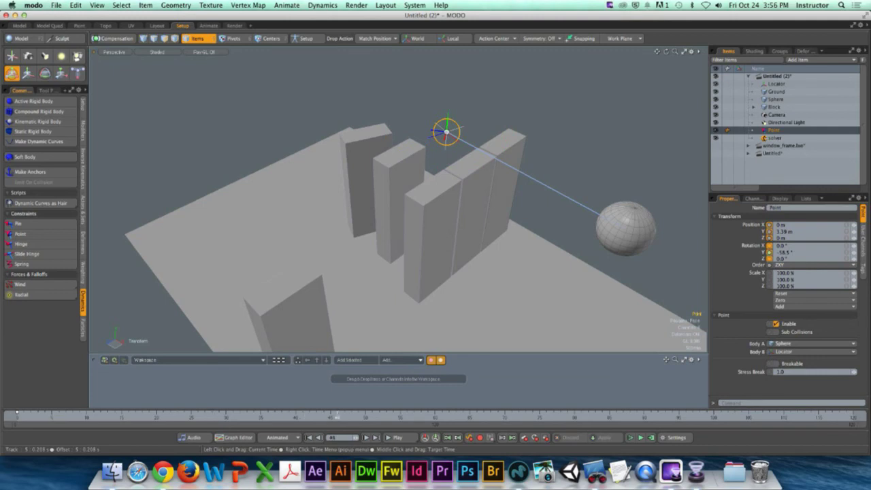
pyautogui.press('e')
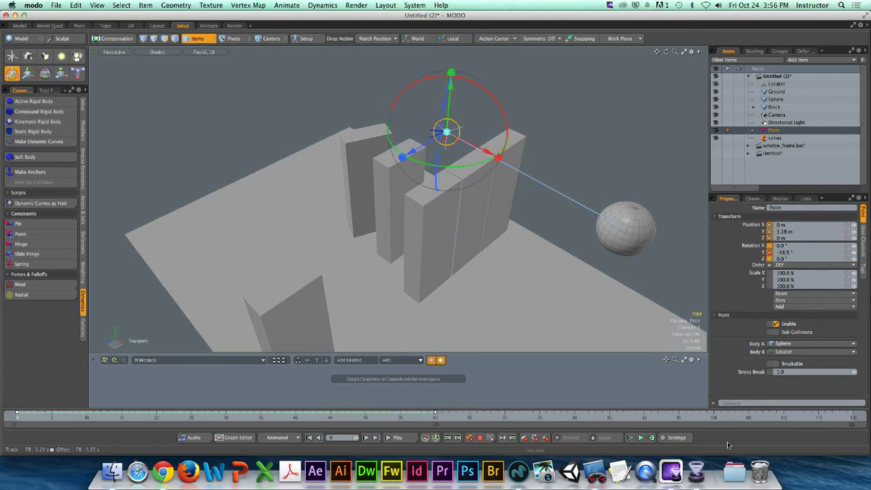
pyautogui.click(640, 439)
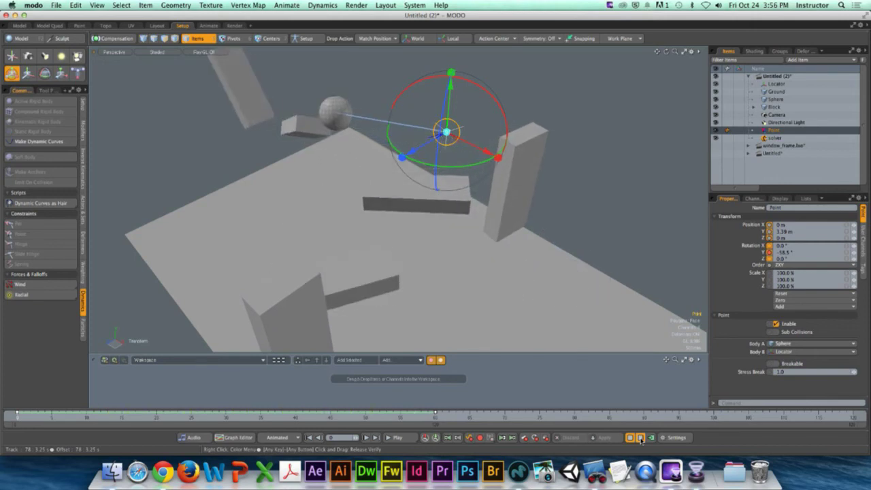
pyautogui.click(640, 438)
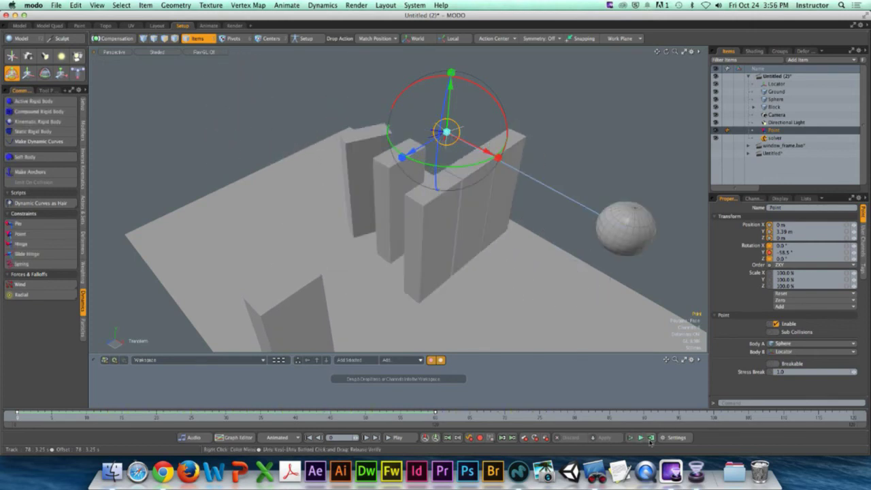
# Step: Compute the simulation with the animated Point constraint and scrub the timeline to check the sphere's motion
pyautogui.click(651, 439)
pyautogui.click(491, 137)
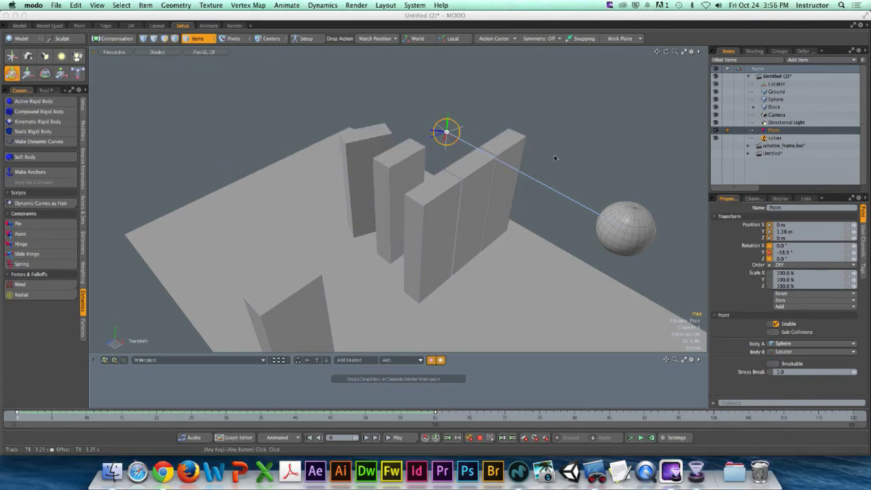
pyautogui.moveTo(390, 427); pyautogui.dragTo(435, 416)
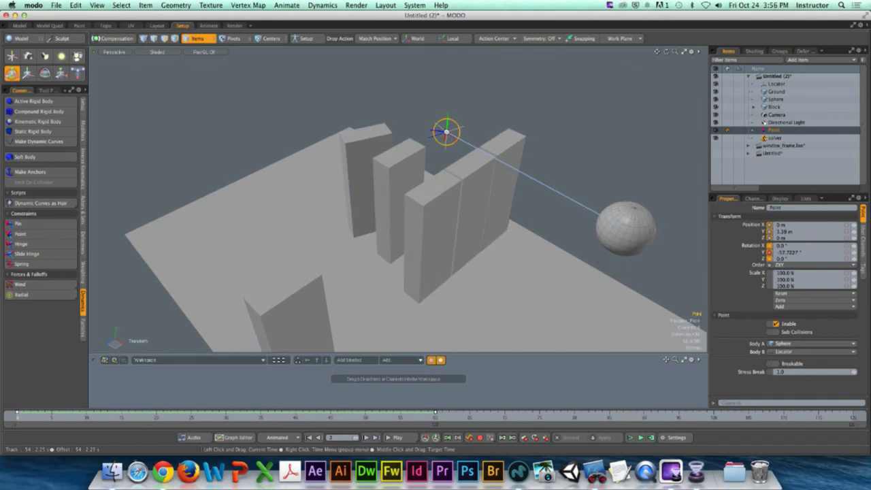
# Step: Keyframe the Locator's Y rotation from -14.5° at frame 0 to 180° at frame 79
pyautogui.click(449, 132)
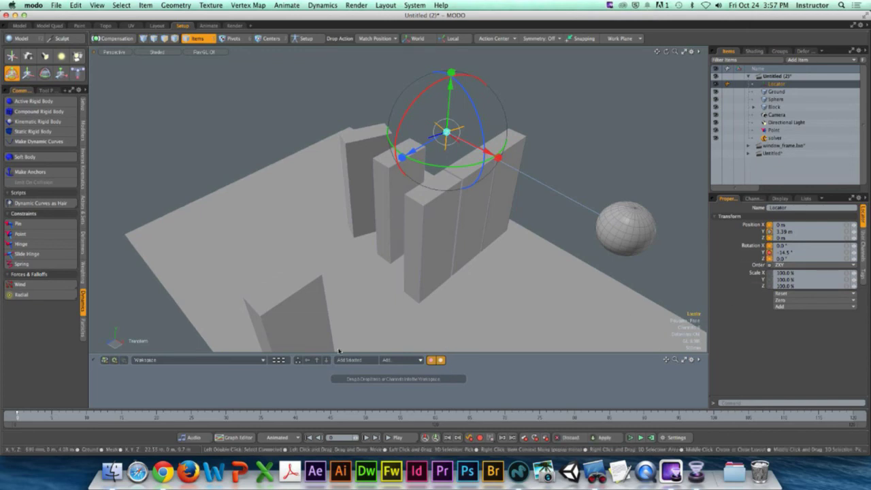
pyautogui.moveTo(218, 417); pyautogui.dragTo(299, 416)
pyautogui.press('e')
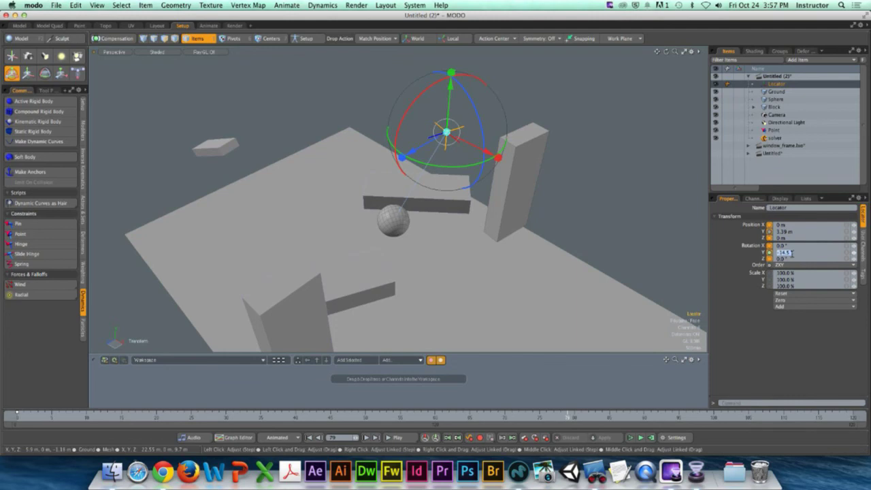
pyautogui.moveTo(422, 417); pyautogui.dragTo(17, 417)
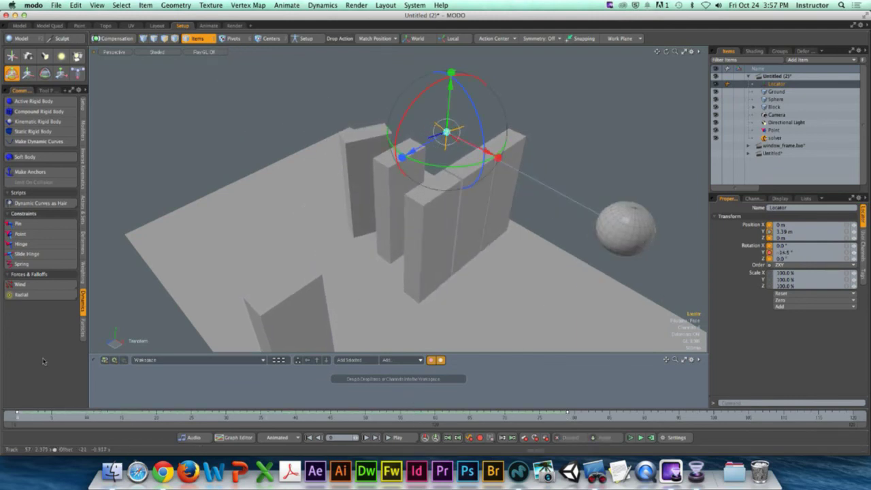
# Step: Compute the simulation for frames 0 to 120, play back the pendulum strike, and return to frame 0
pyautogui.click(651, 438)
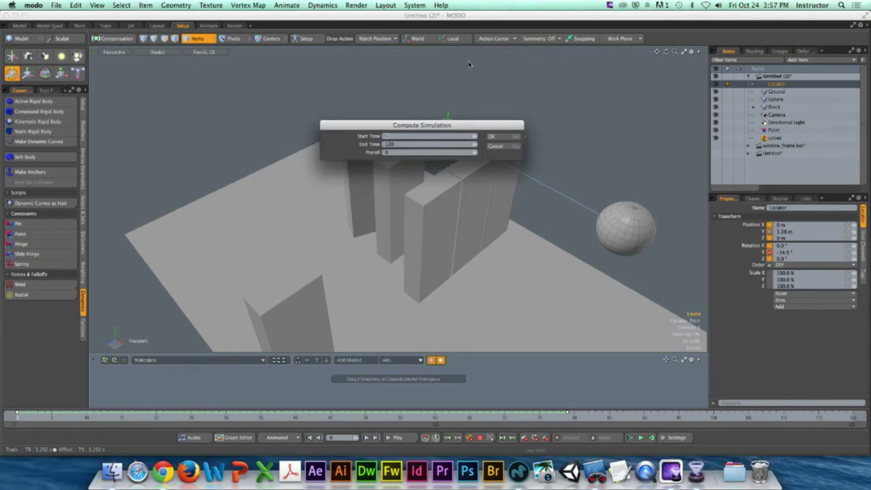
pyautogui.click(496, 139)
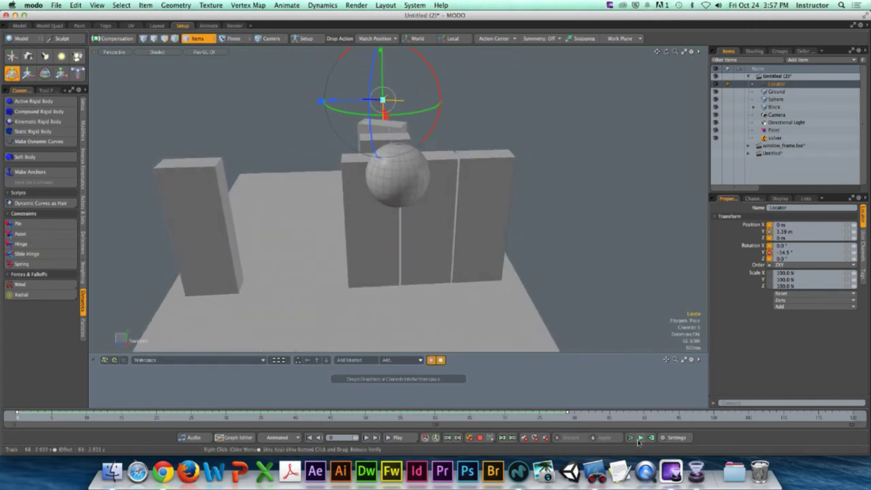
pyautogui.click(397, 437)
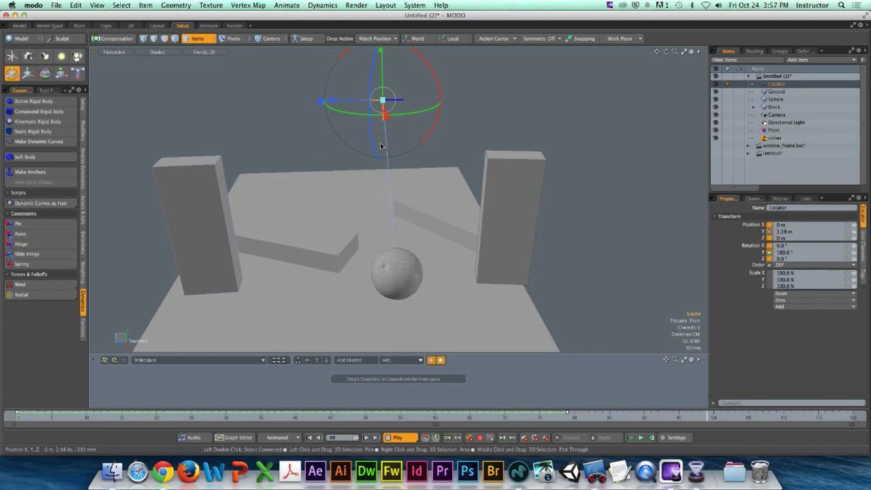
pyautogui.click(402, 437)
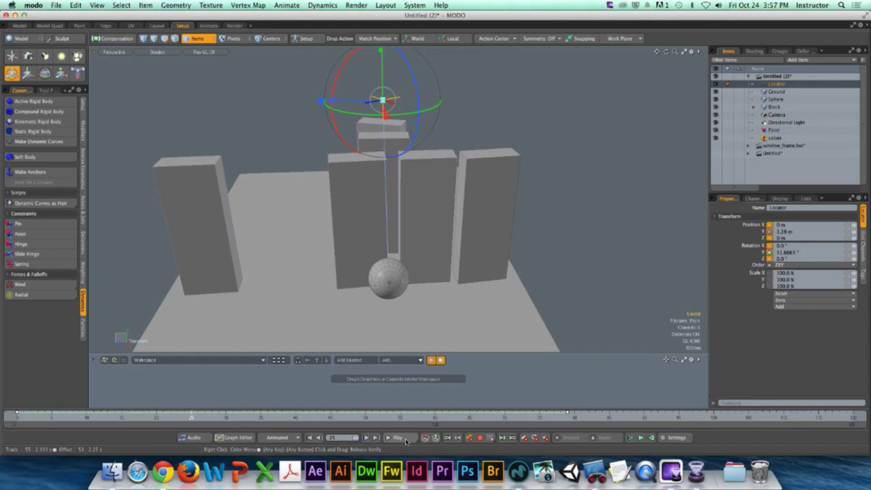
pyautogui.moveTo(389, 402)
pyautogui.mouseDown()
pyautogui.moveTo(52, 398)
pyautogui.moveTo(14, 417)
pyautogui.mouseUp()
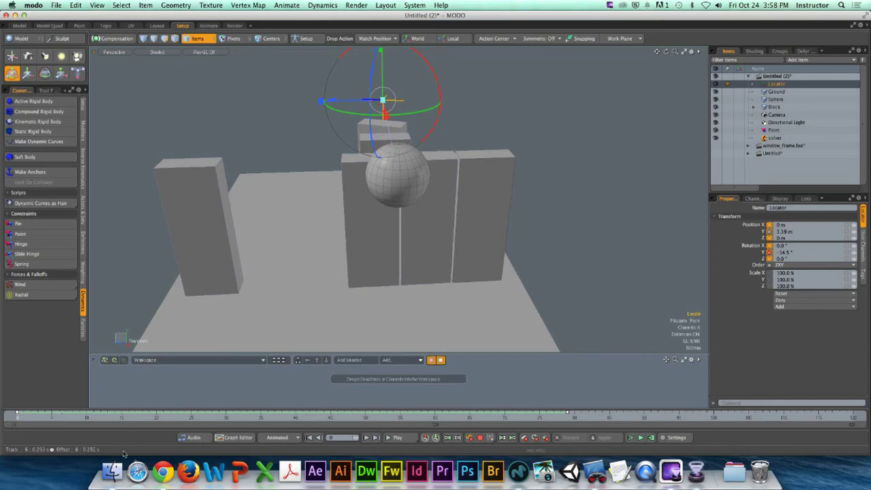
# Step: Switch to Chrome, open the Brick Wall homework page from Week 09, and examine the required elements, highlighting the duration
pyautogui.click(163, 470)
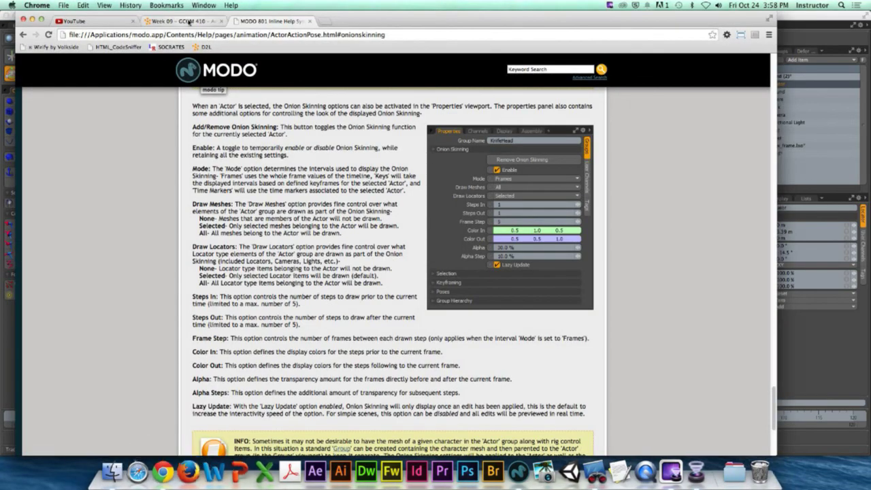
pyautogui.click(187, 22)
pyautogui.click(383, 246)
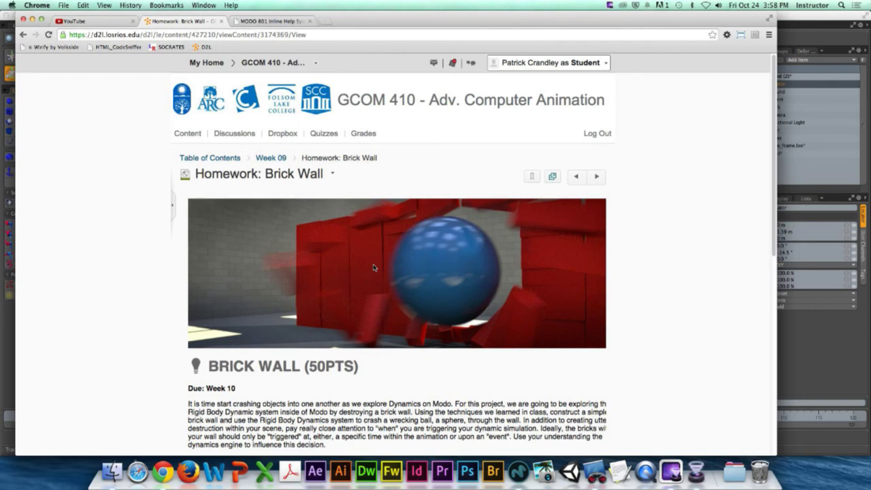
pyautogui.scroll(-10, 373, 268)
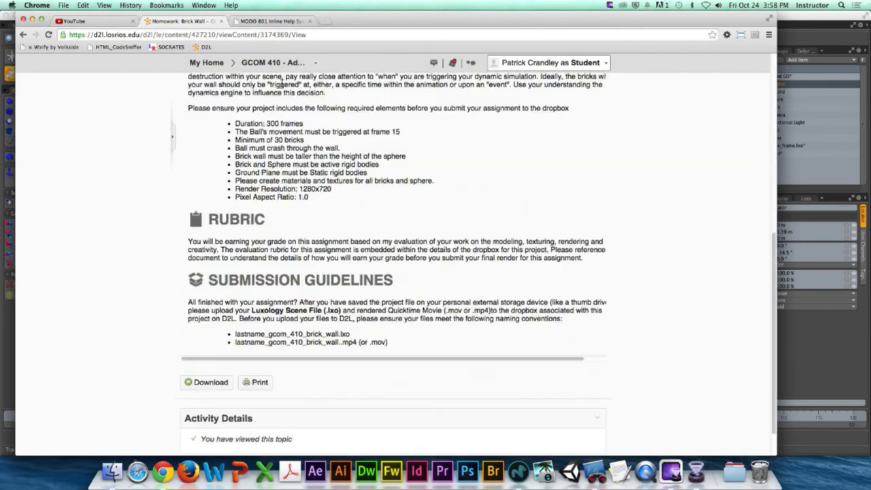
pyautogui.moveTo(233, 124); pyautogui.dragTo(311, 123)
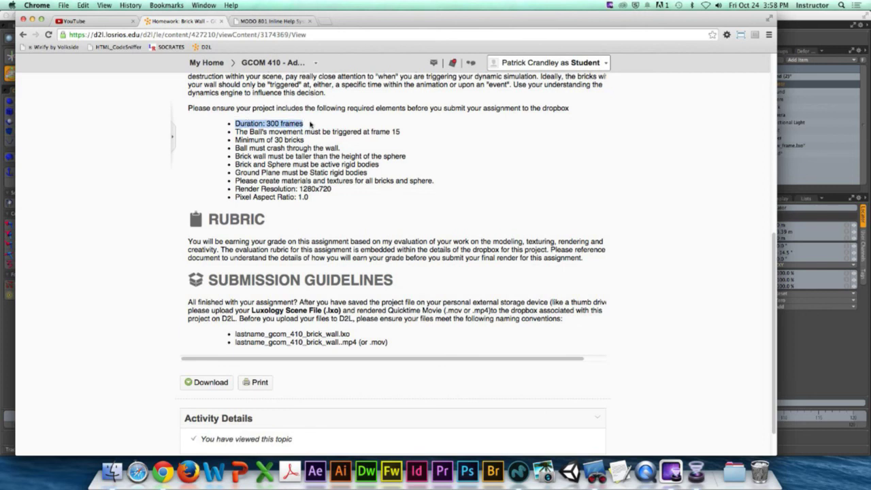